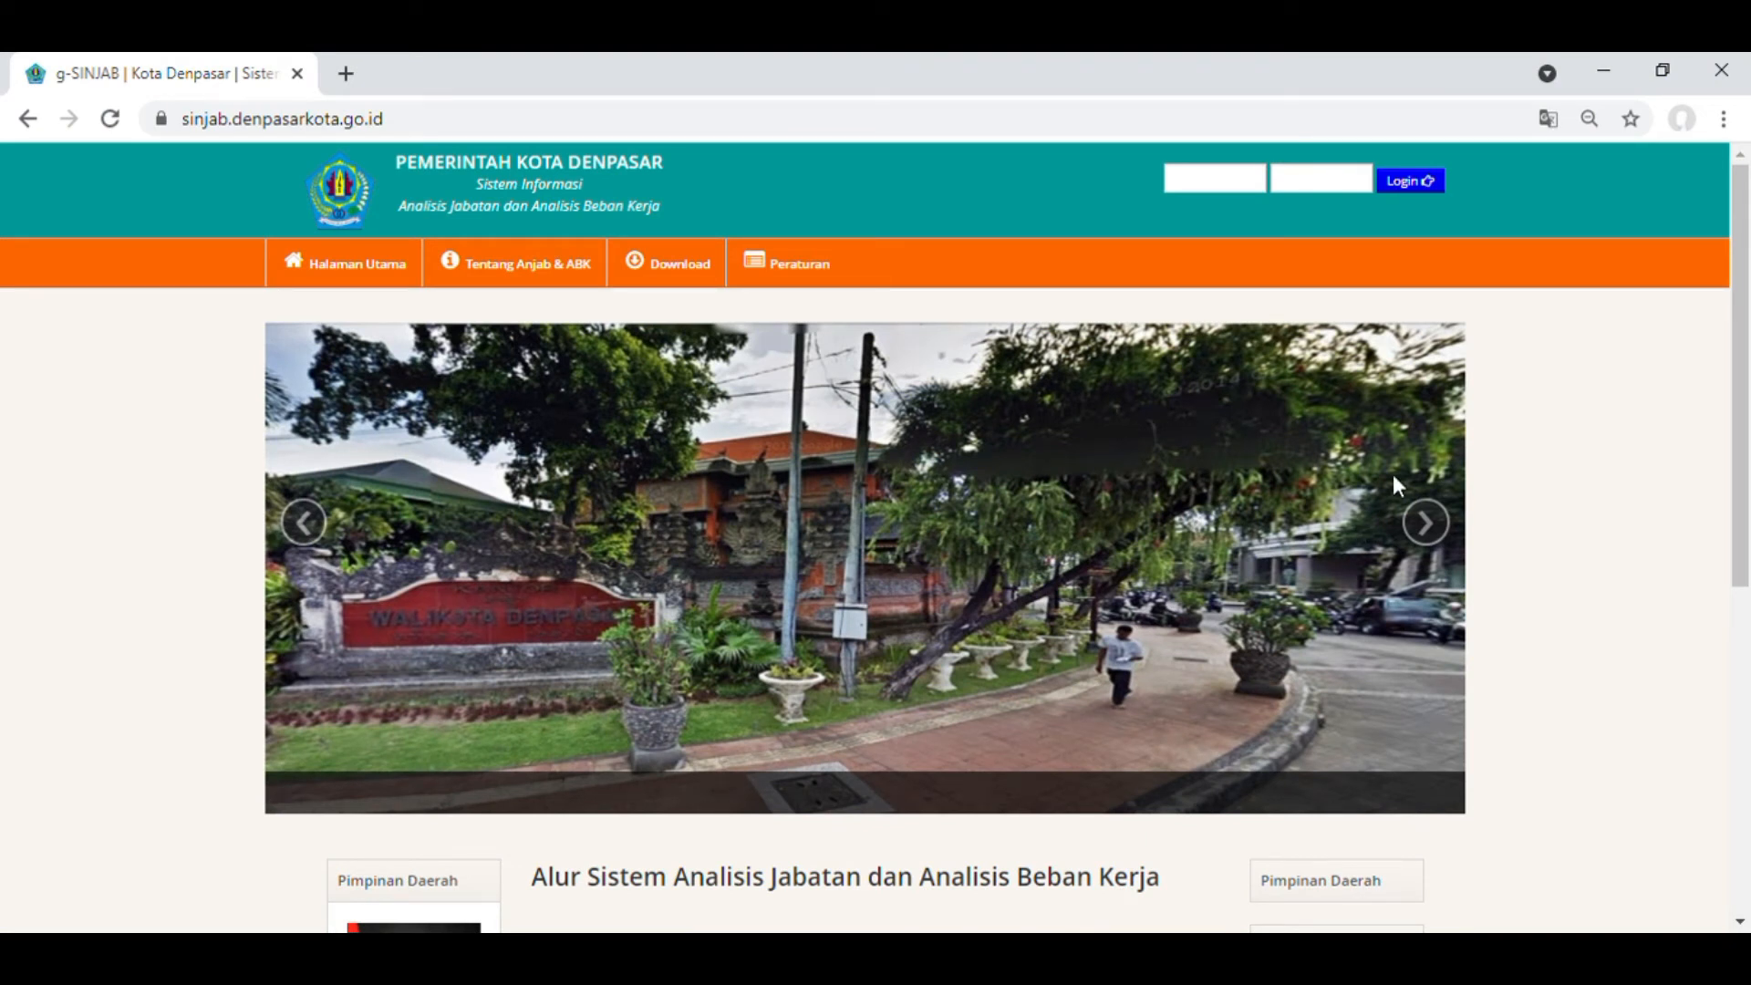
Fill in the account's user code in the site's login form.
{"action": "left_click", "coordinate": [1221, 190]}
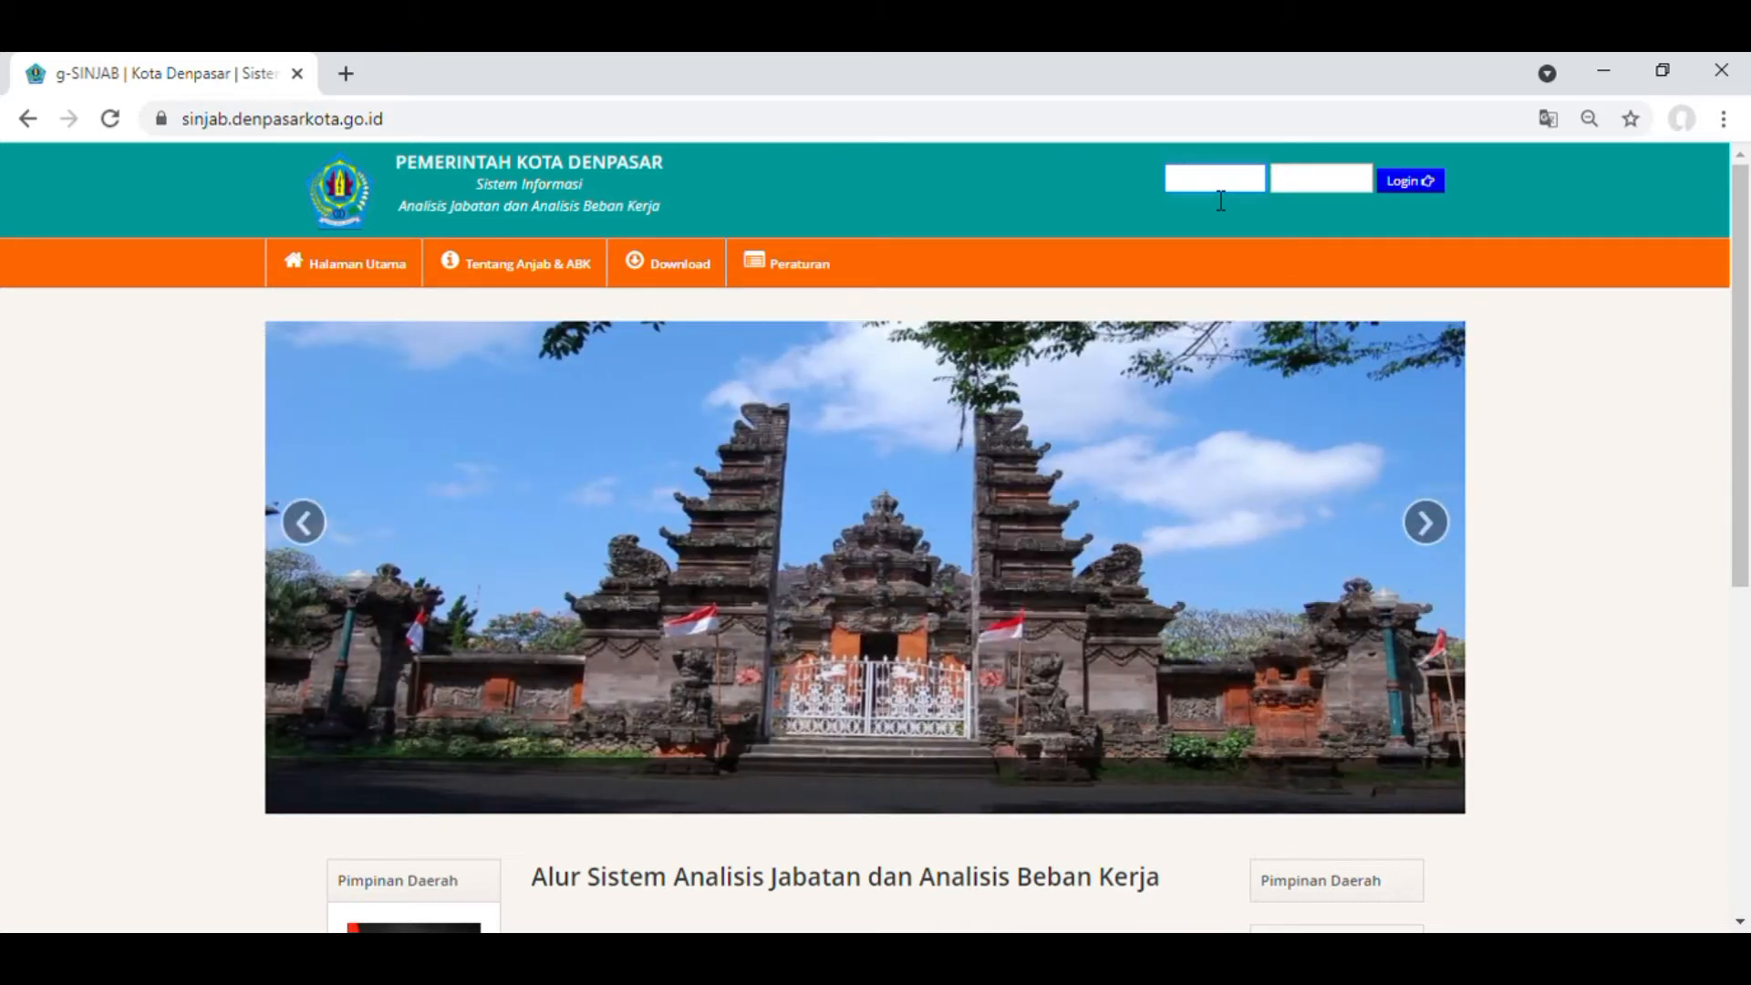
{"action": "left_click", "coordinate": [1239, 279]}
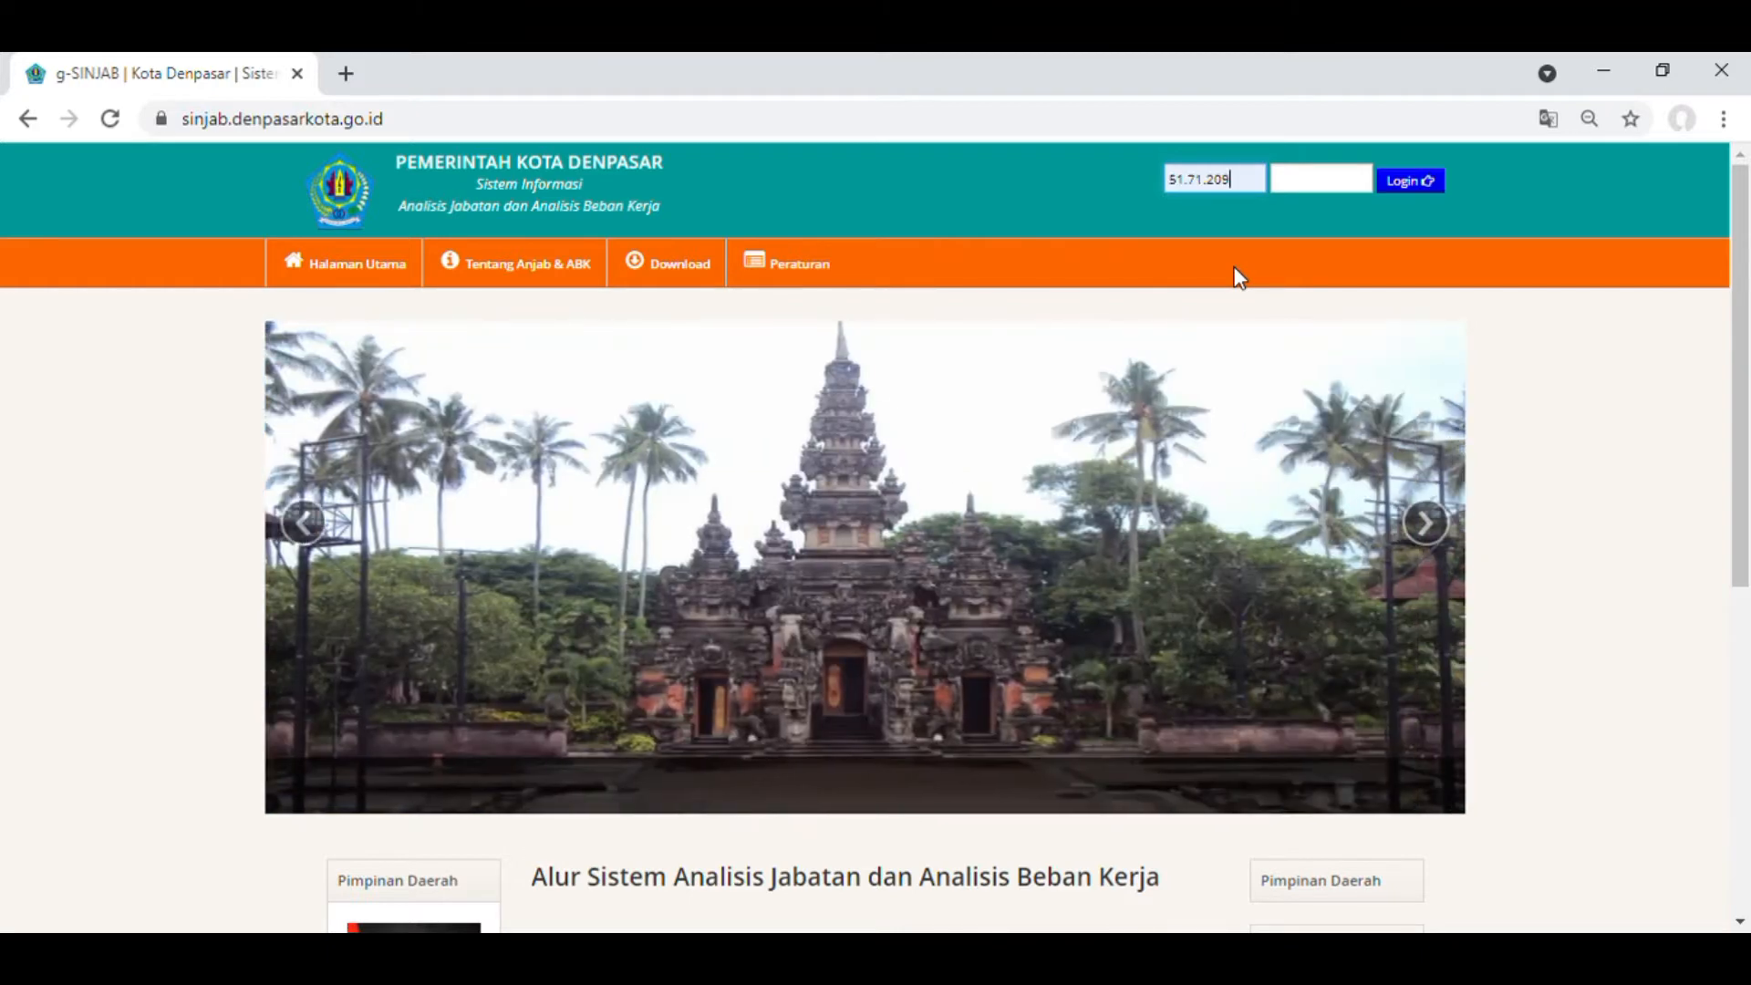
{"action": "left_click", "coordinate": [1256, 191]}
{"action": "key", "text": "BackSpace"}
{"action": "key", "text": "BackSpace"}
{"action": "key", "text": "BackSpace"}
{"action": "type", "text": "9"}
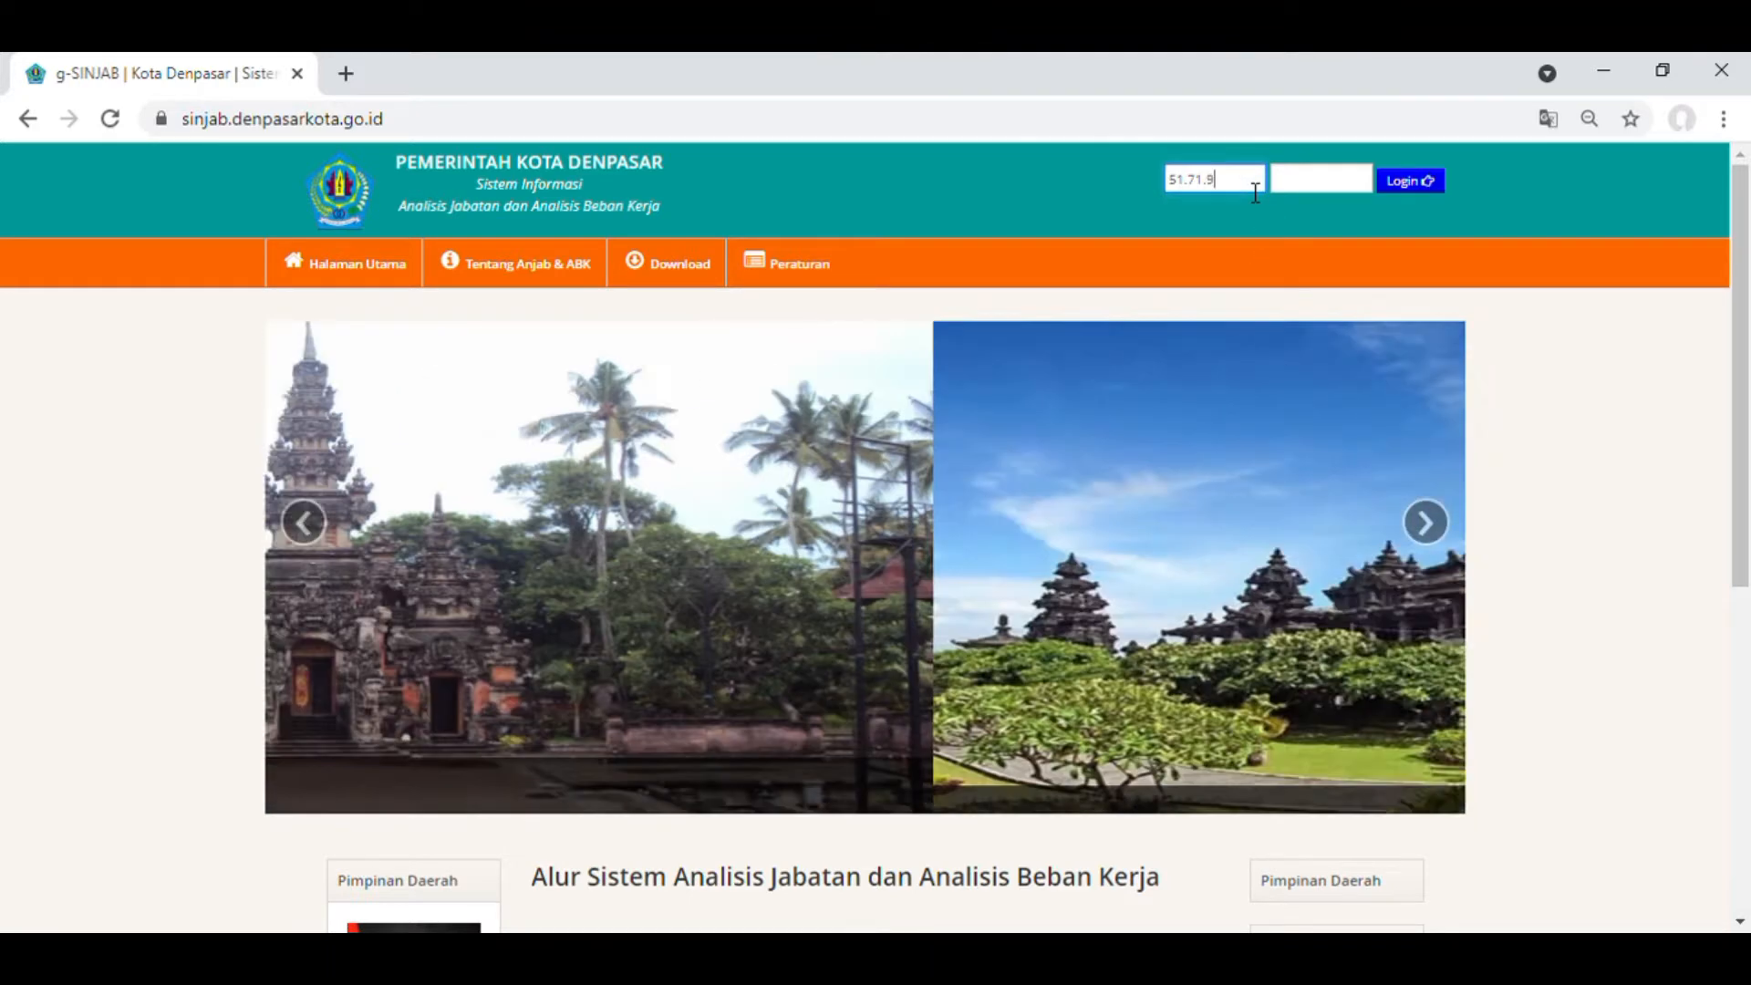
{"action": "type", "text": "99"}
Enter the account password and log in to the system.
{"action": "left_click", "coordinate": [1295, 187]}
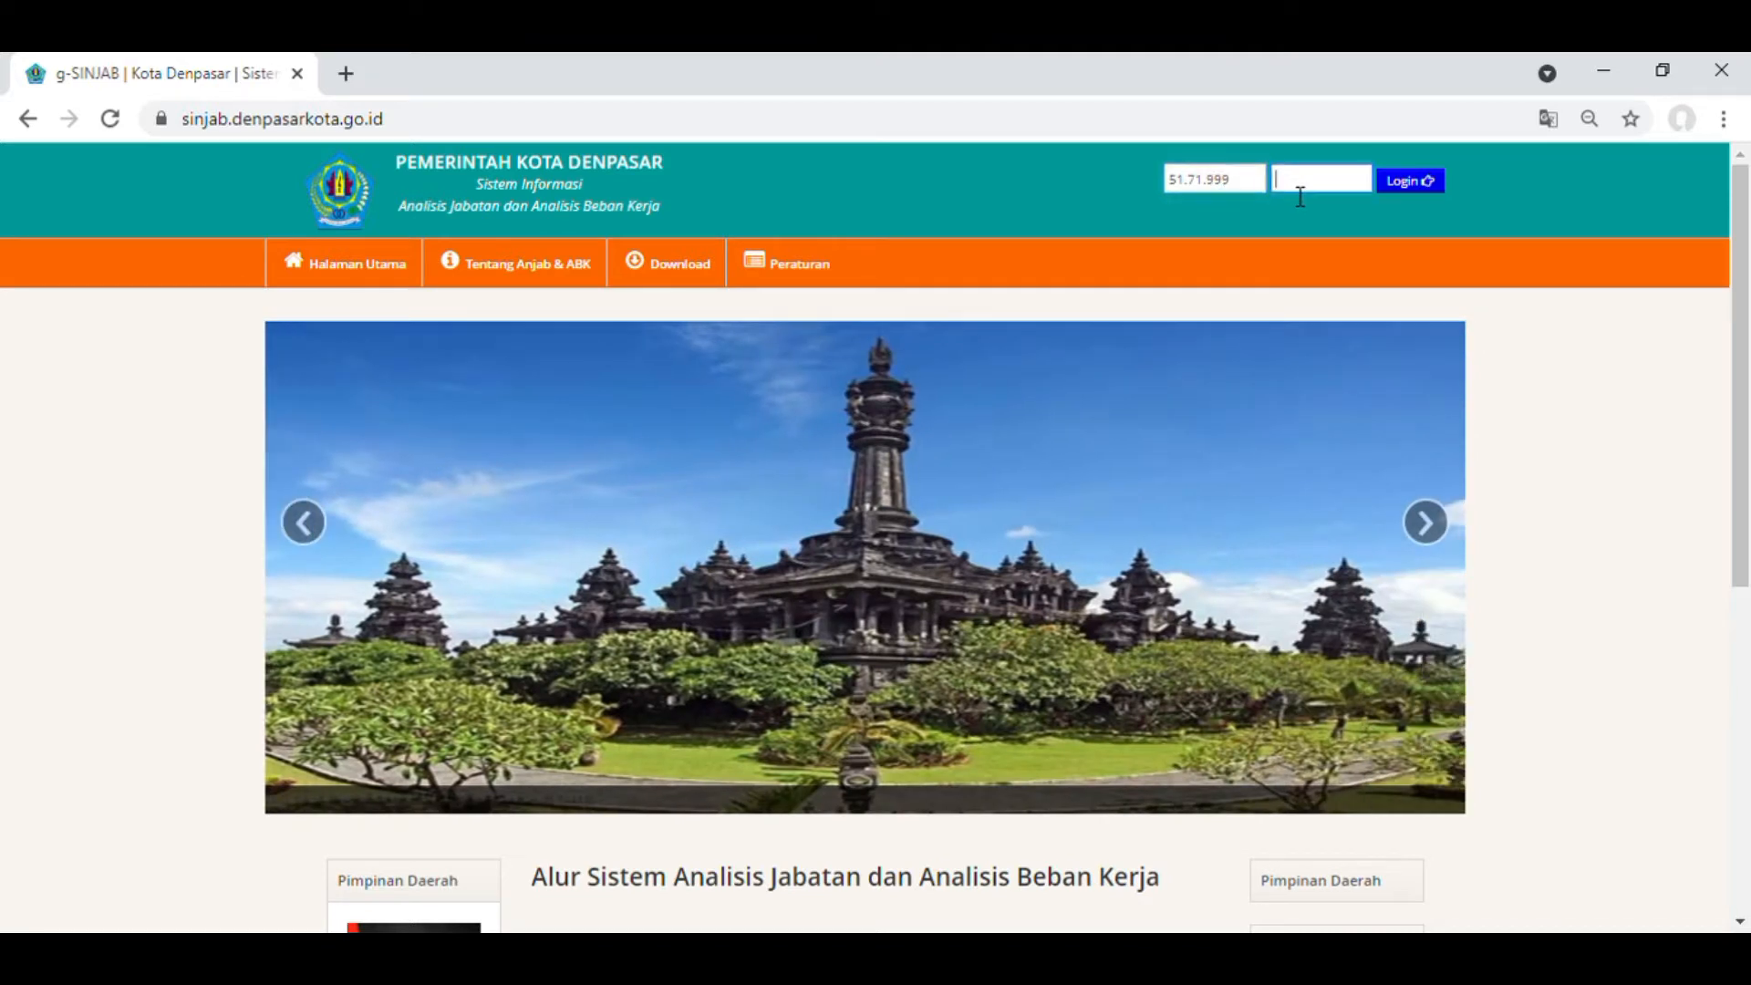
{"action": "left_click_drag", "start_coordinate": [1257, 181], "coordinate": [1157, 183]}
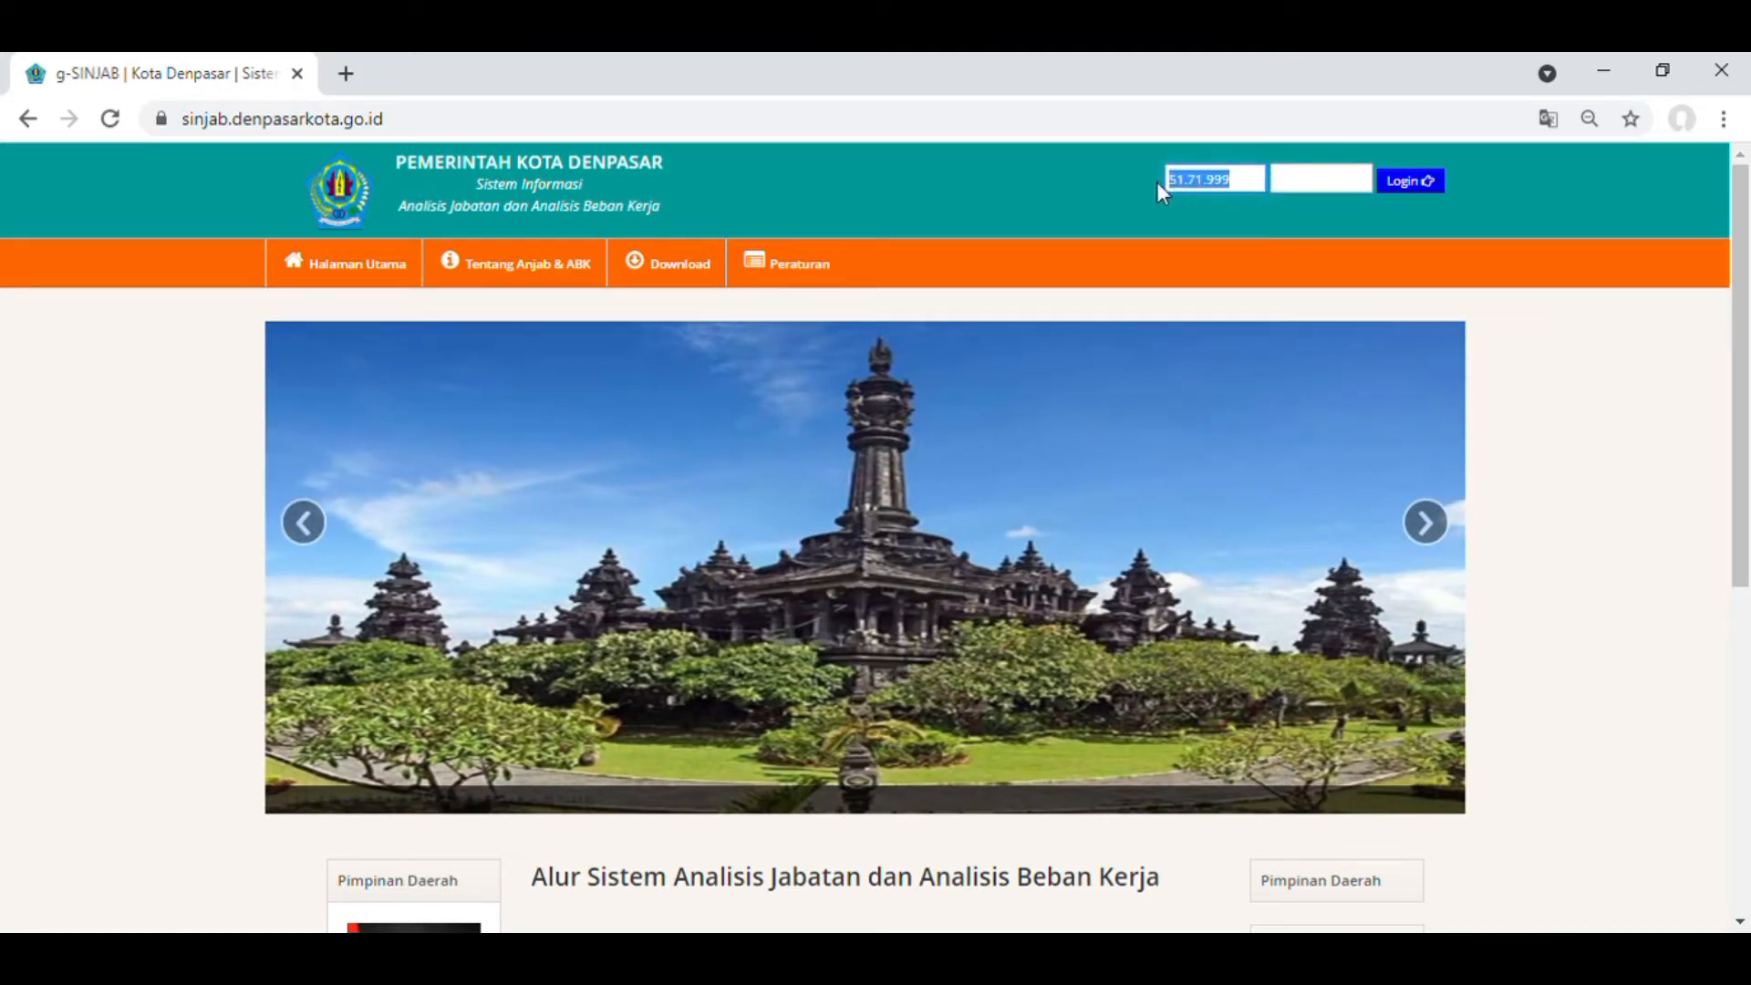
{"action": "left_click", "coordinate": [1293, 183]}
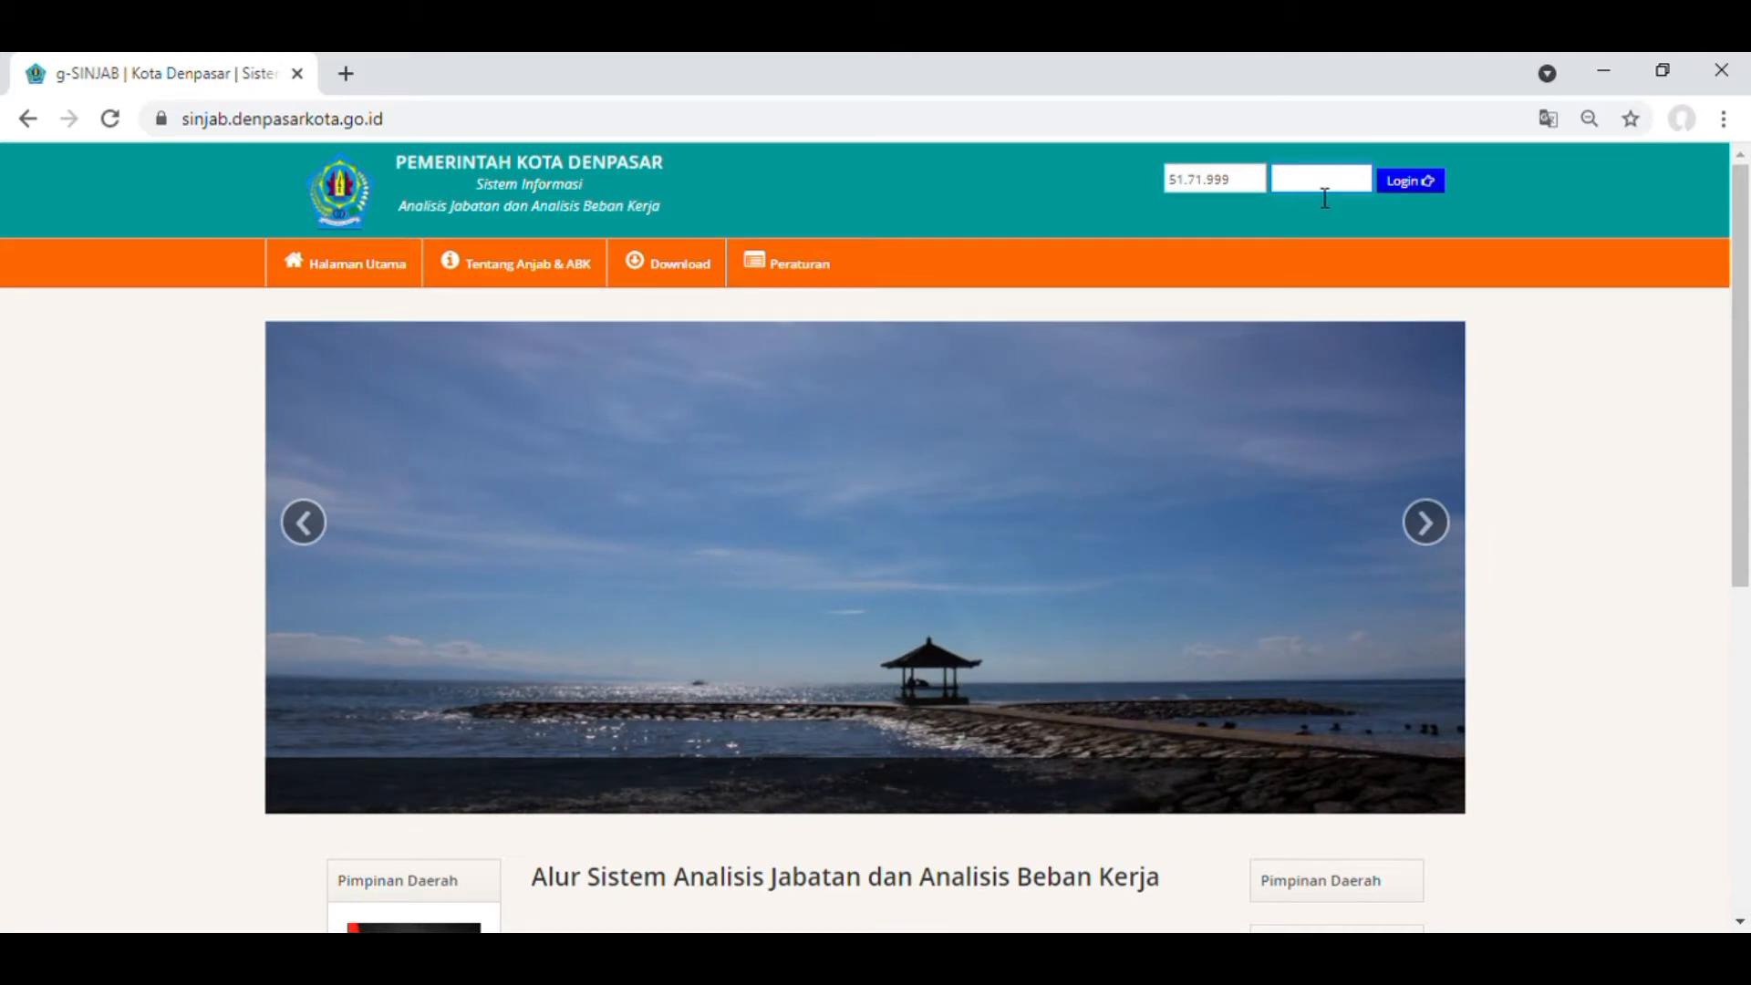
{"action": "type", "text": "•••••"}
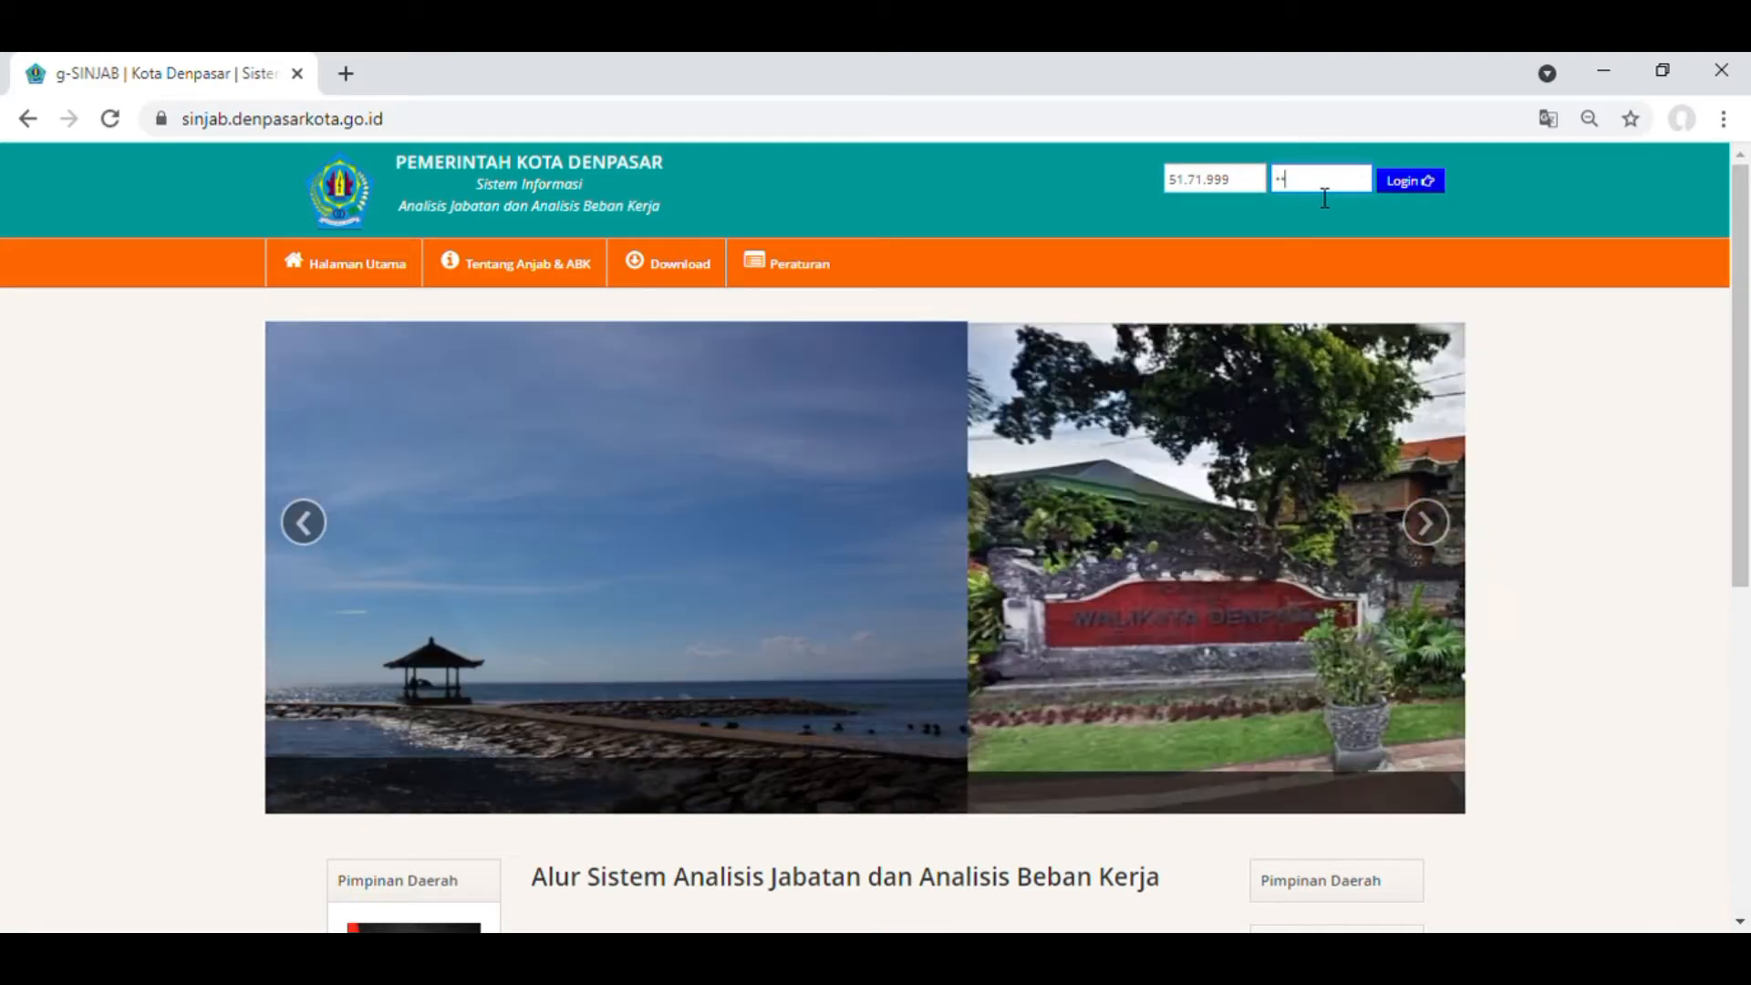
{"action": "type", "text": "•"}
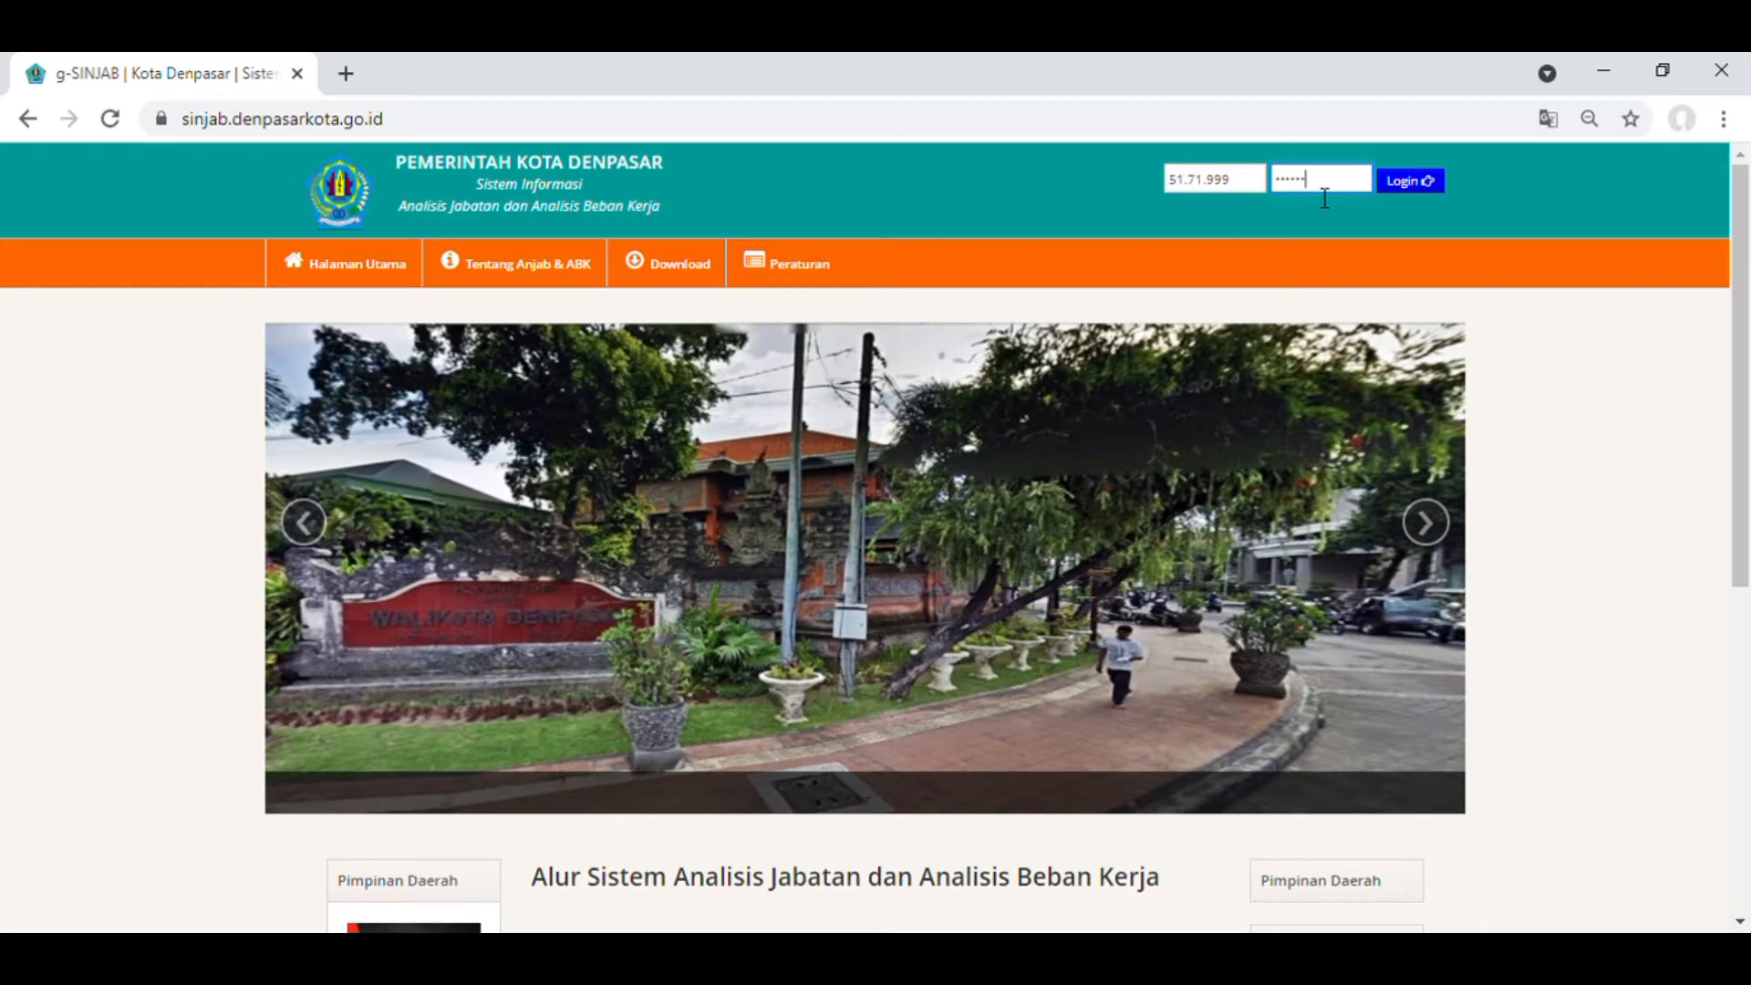
{"action": "left_click", "coordinate": [1406, 186]}
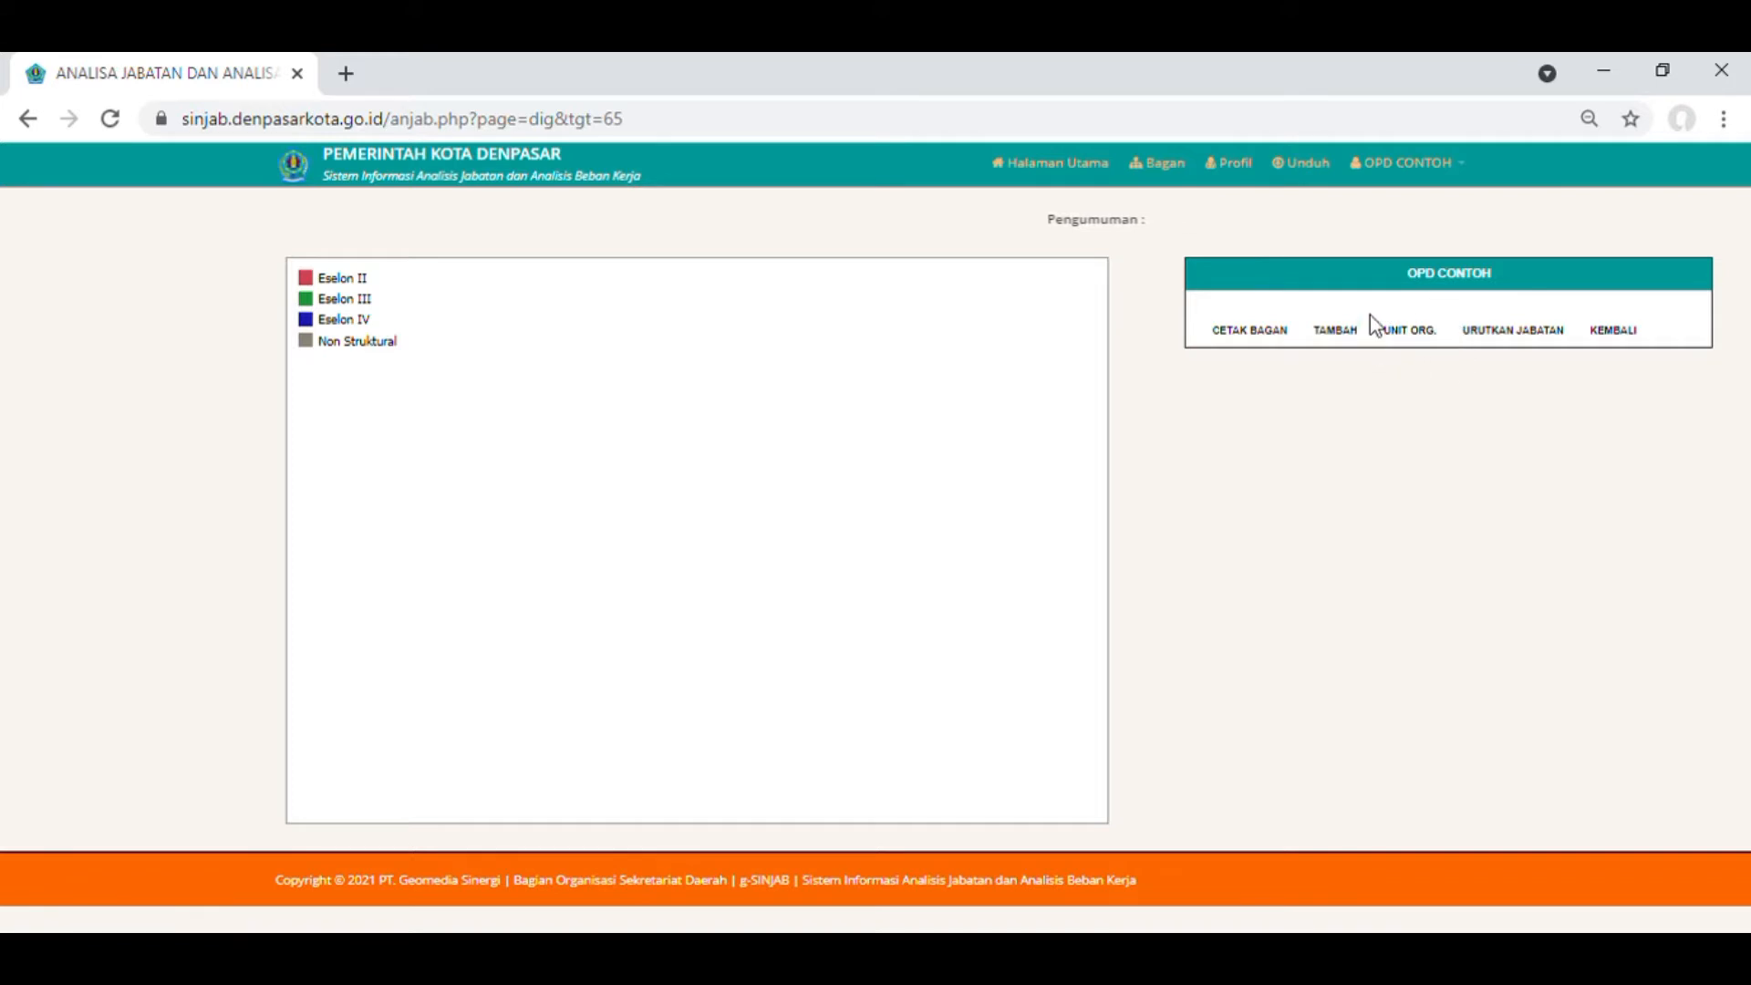
Open the organizational unit form for OPD CONTOH and set Eselon to IIB for a new unit.
{"action": "left_click", "coordinate": [1426, 334]}
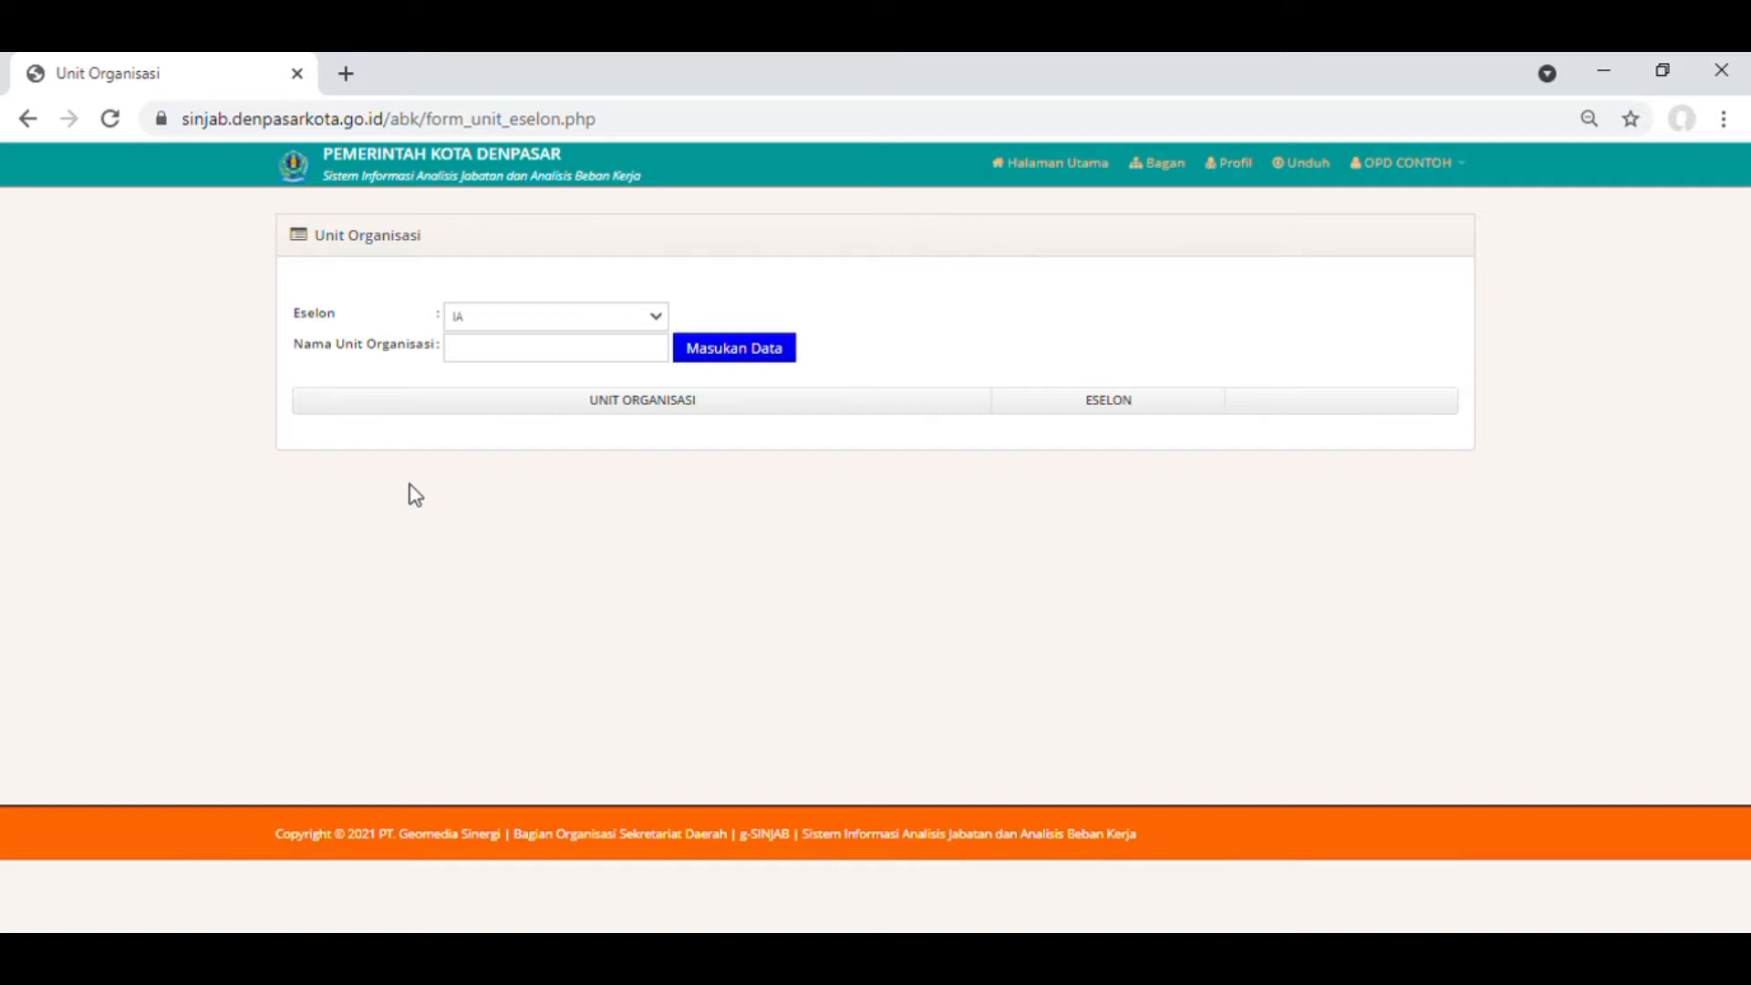
{"action": "left_click", "coordinate": [658, 315]}
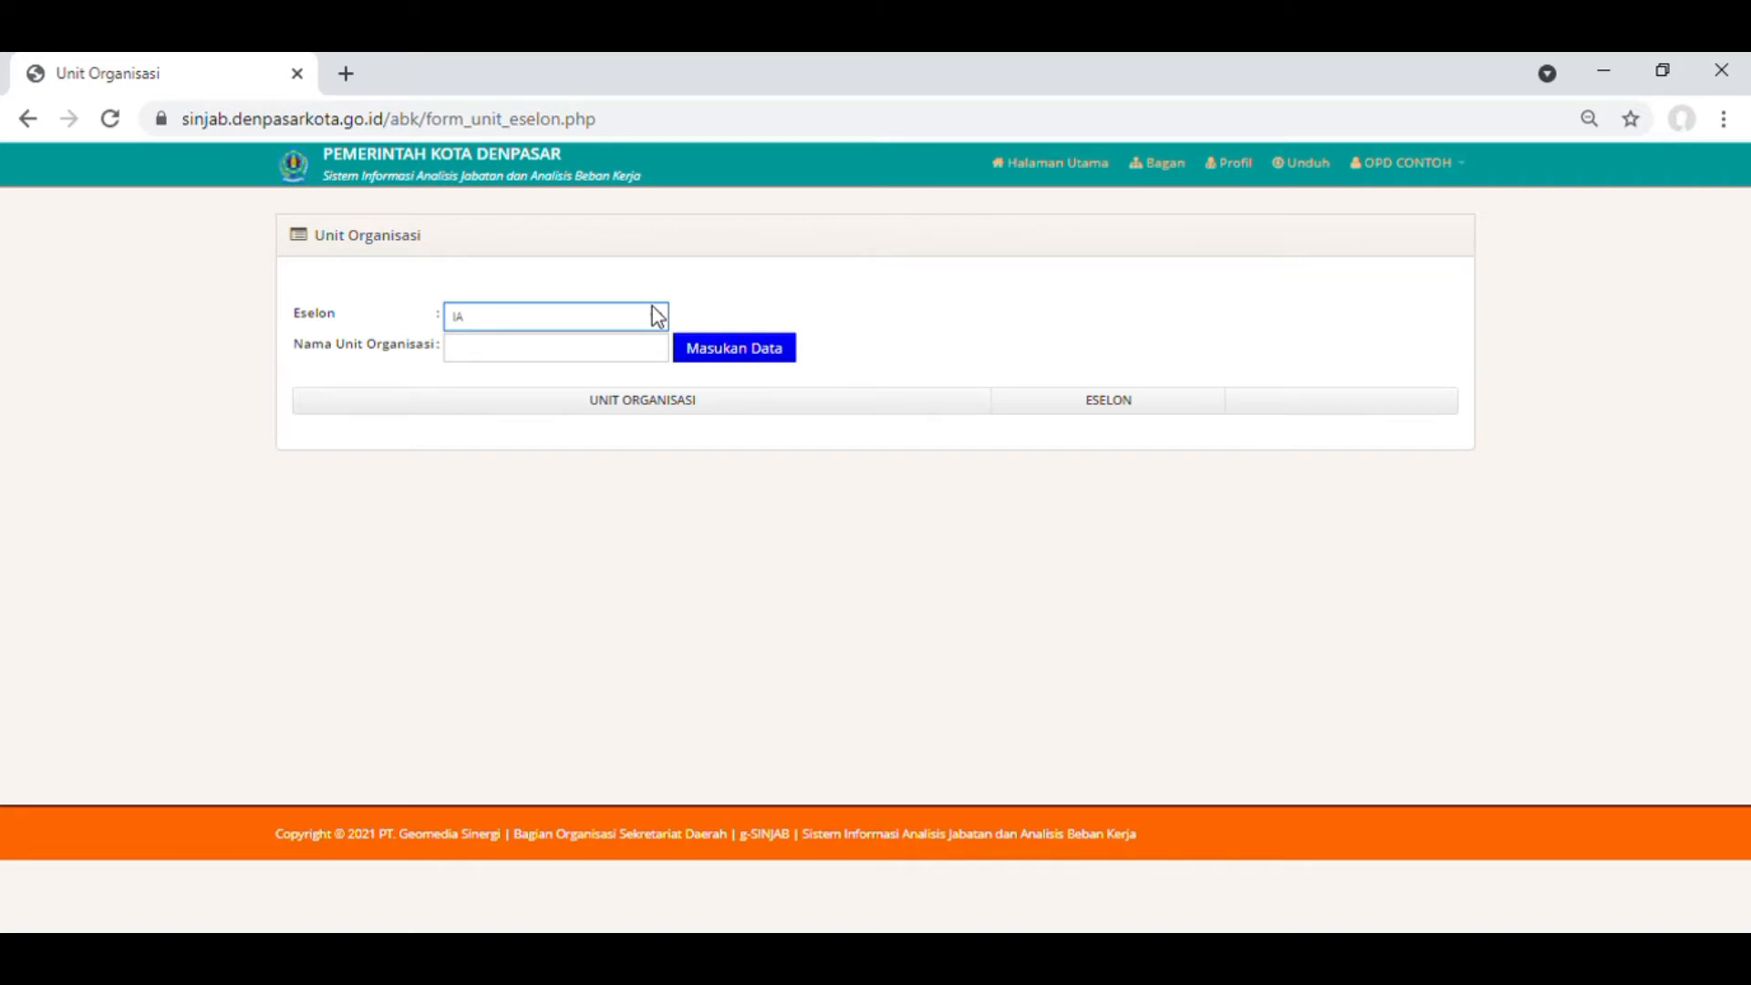
{"action": "left_click", "coordinate": [518, 256]}
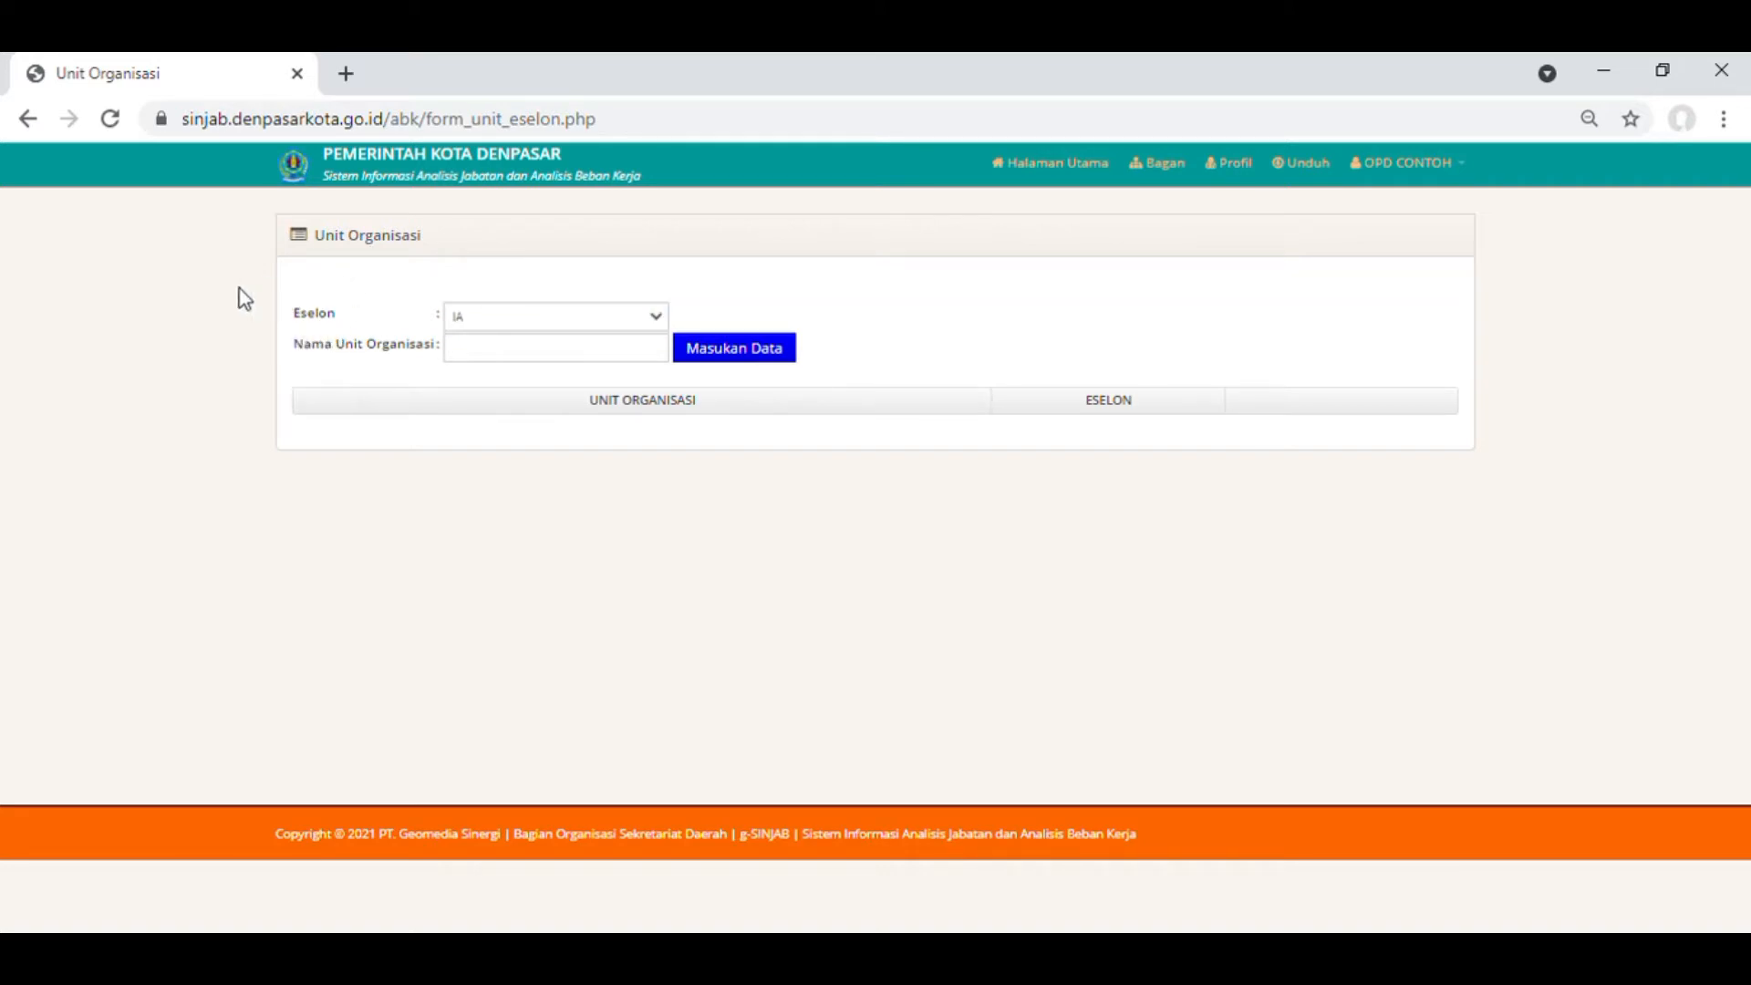
{"action": "left_click", "coordinate": [484, 321]}
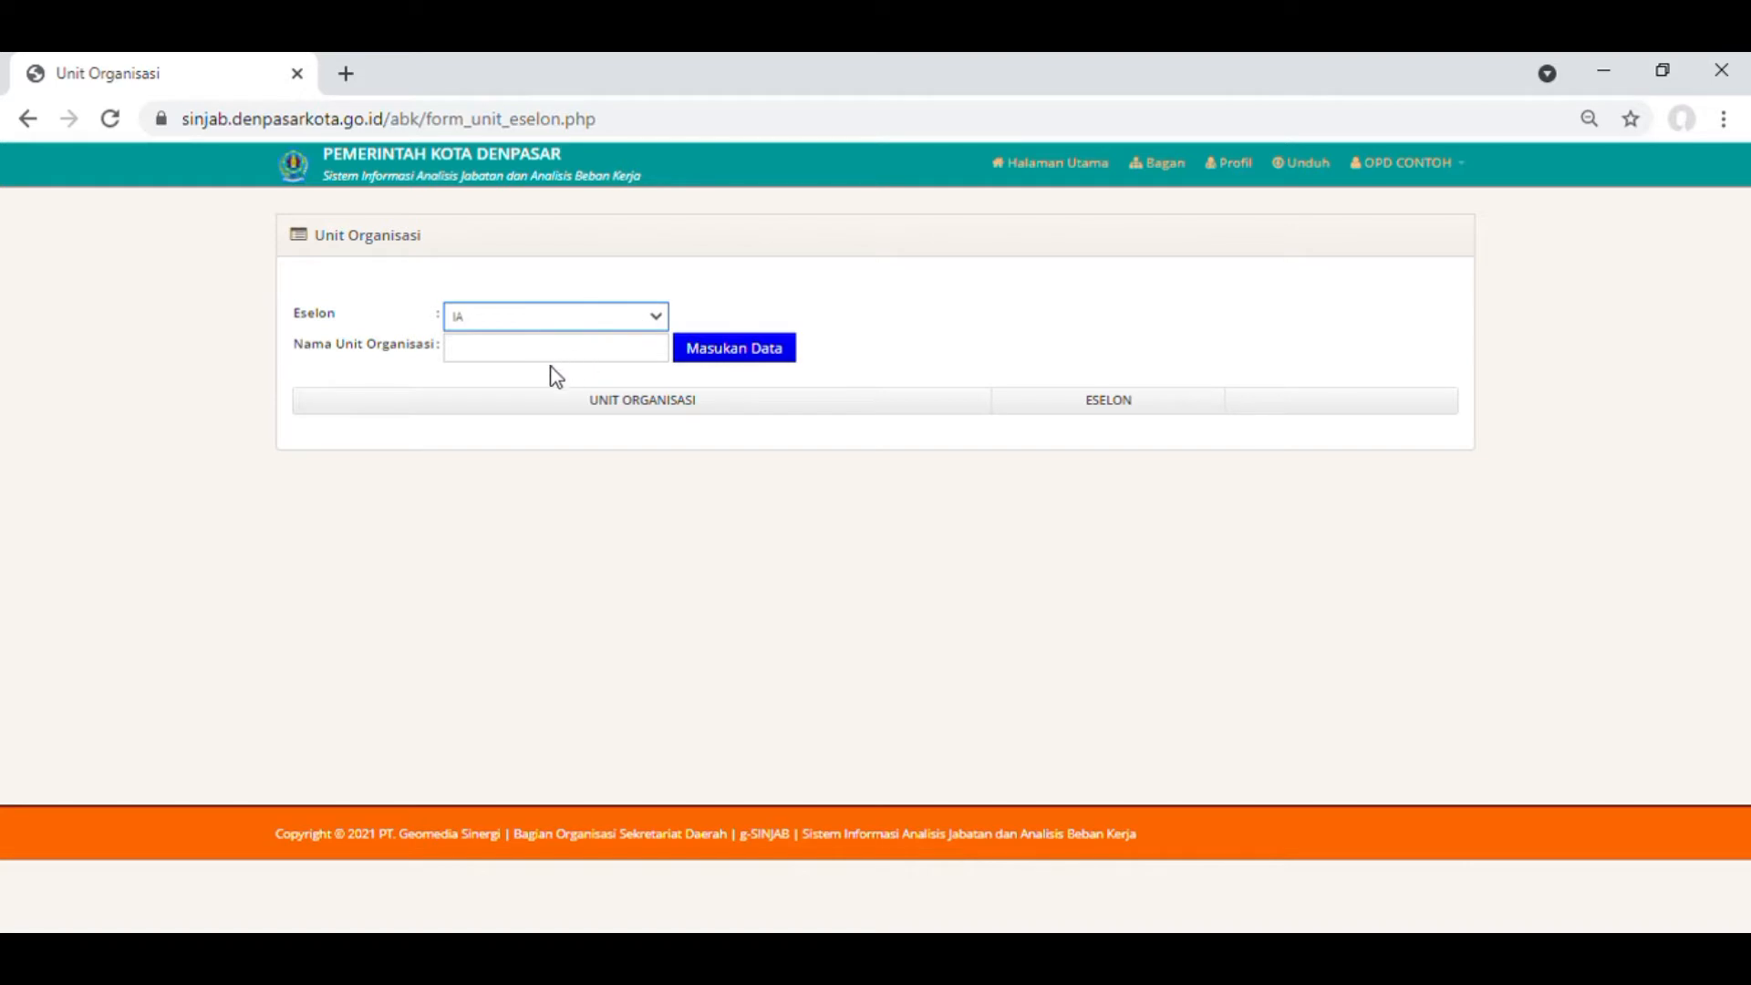
{"action": "left_click", "coordinate": [532, 392]}
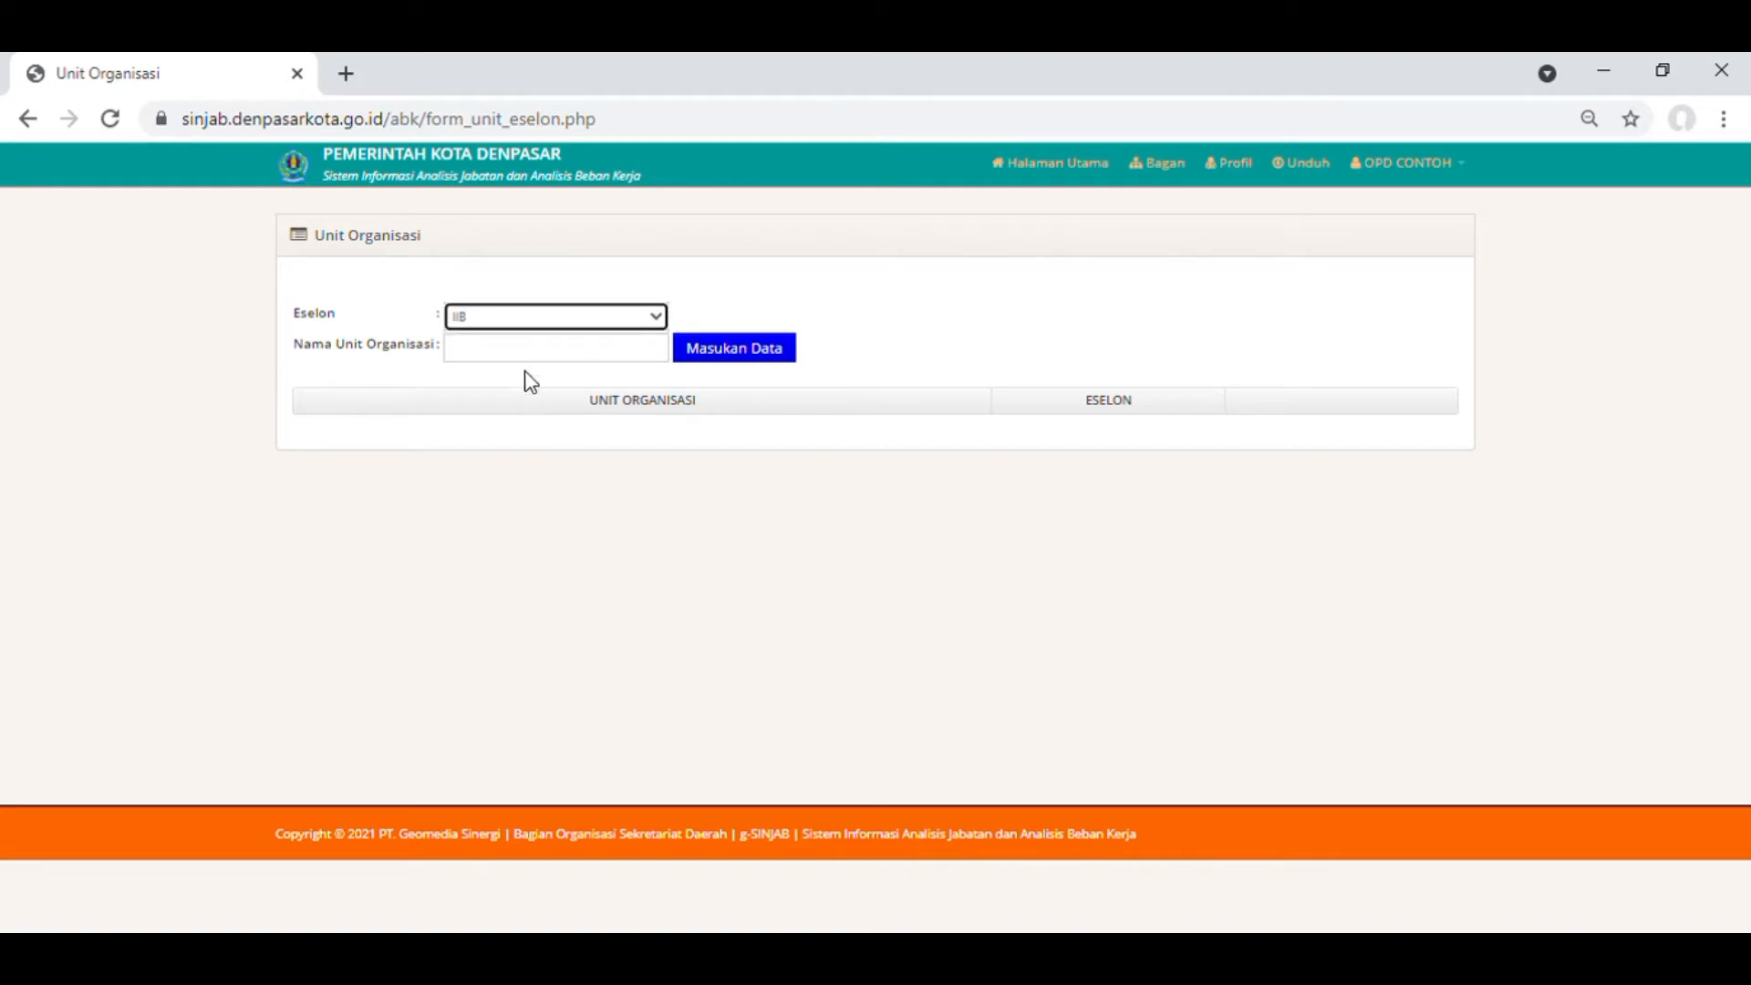
Name the new unit "BADAN KEPEGAWAIAN DAN PENGEMBANGAN SUMBER DAYA MANUSIA" and submit it to the unit list.
{"action": "left_click", "coordinate": [532, 354]}
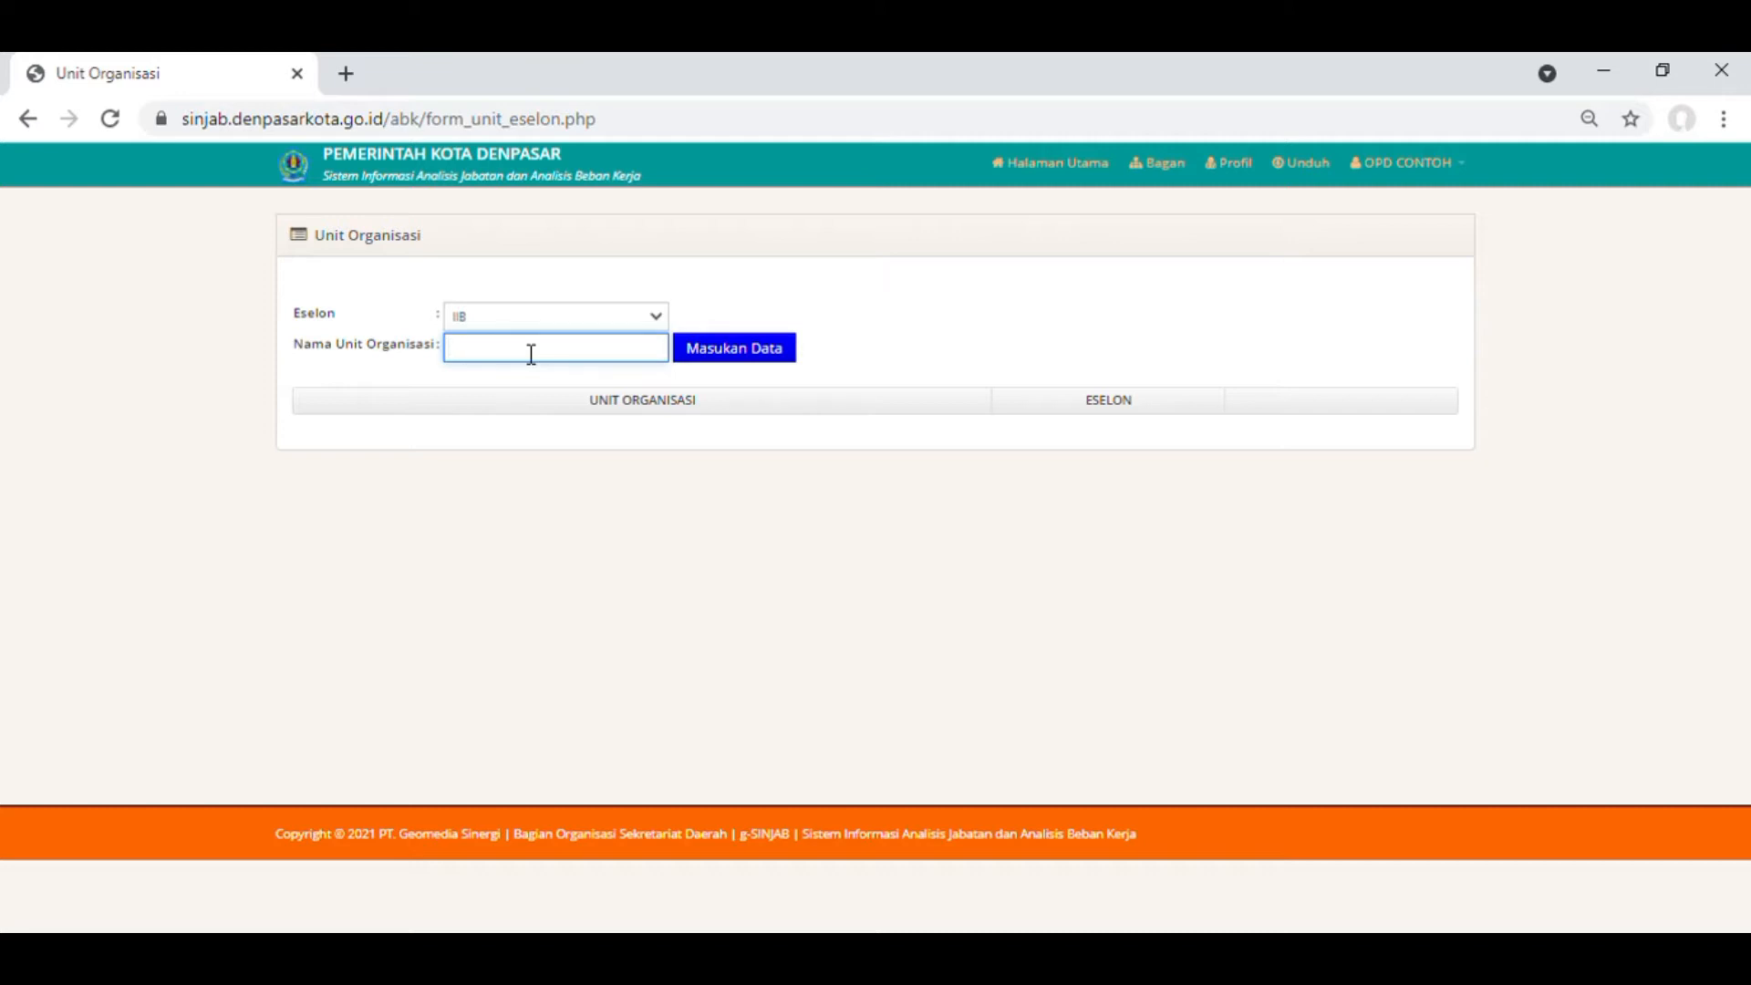
{"action": "type", "text": "BADAN "}
{"action": "type", "text": "KEPEGAWAIAN"}
{"action": "type", "text": " DAN"}
{"action": "type", "text": " PENGEMBAN"}
{"action": "type", "text": "GAN"}
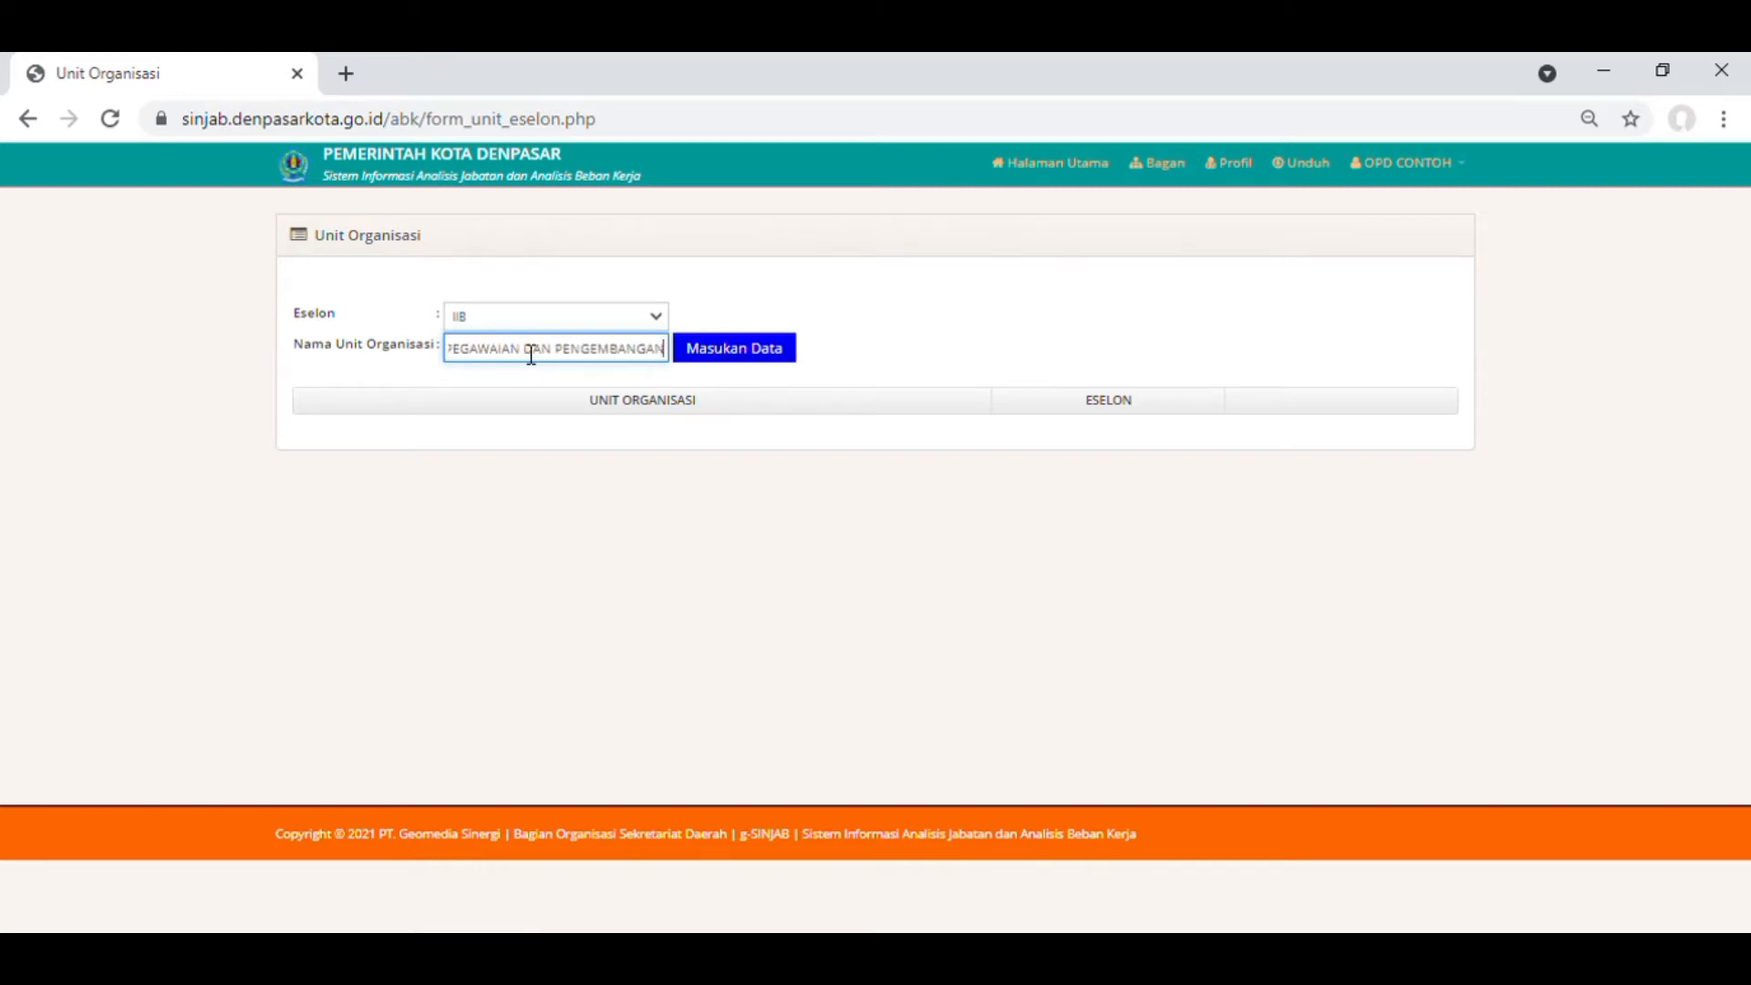
{"action": "type", "text": " SUMBER DAYA MANUSIA"}
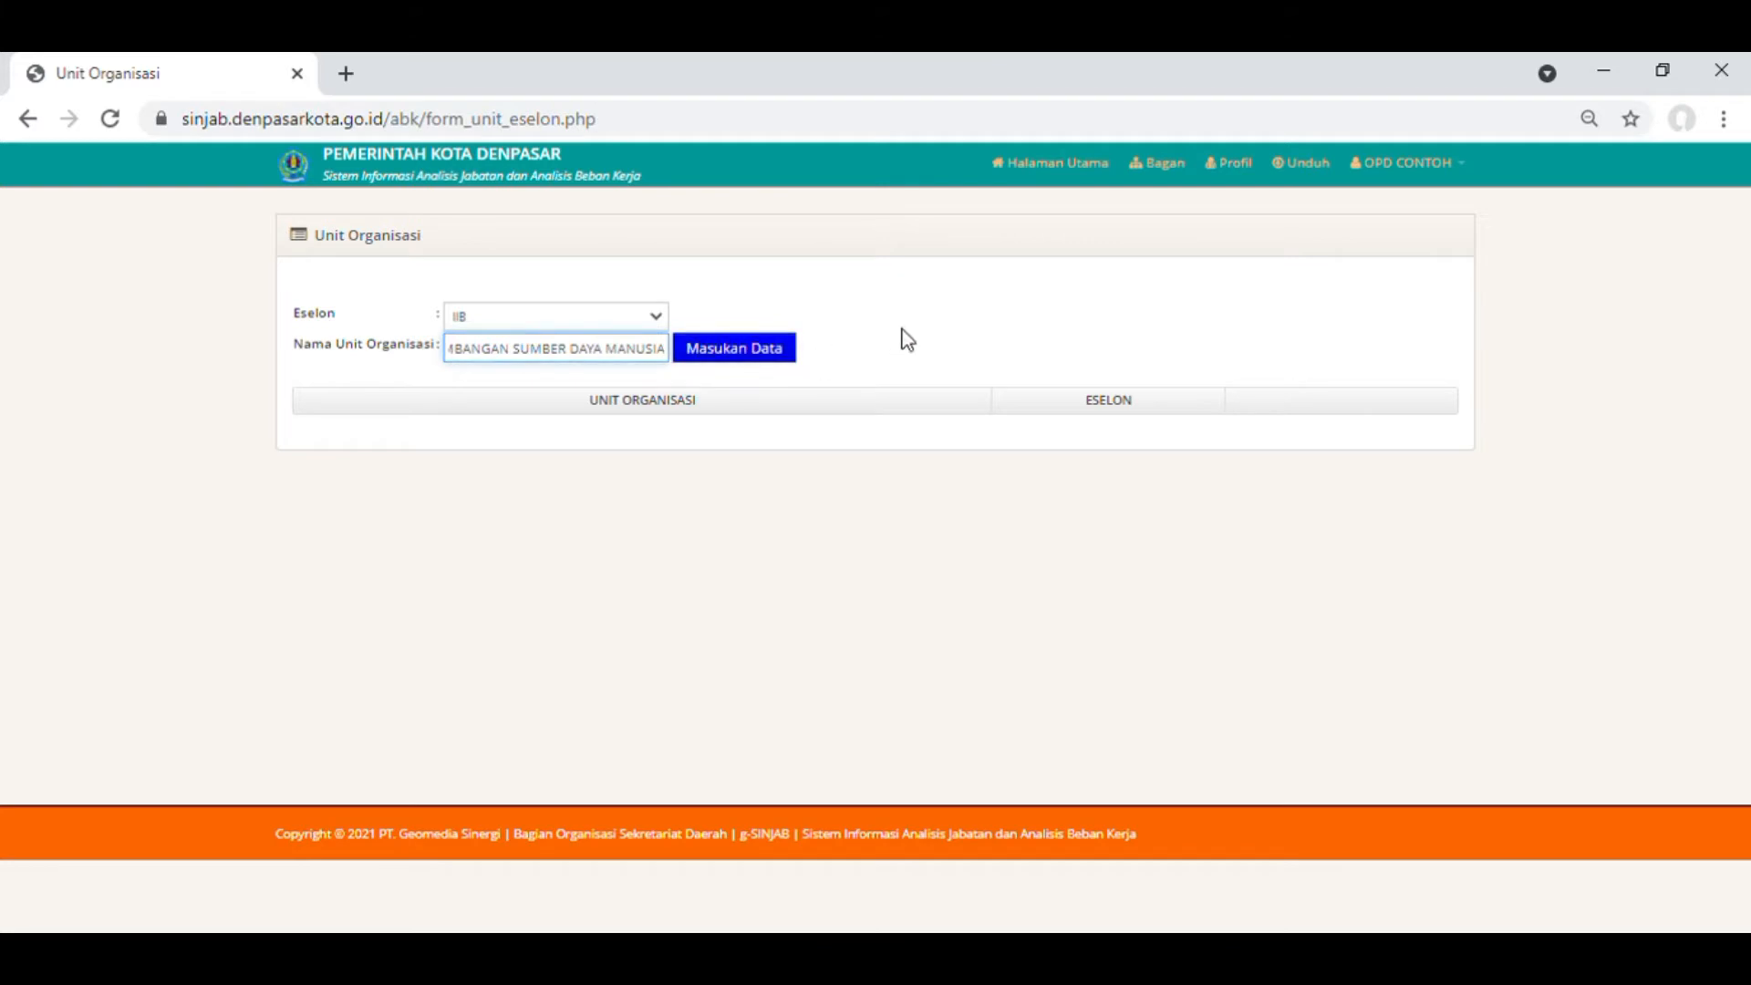
{"action": "left_click", "coordinate": [765, 360]}
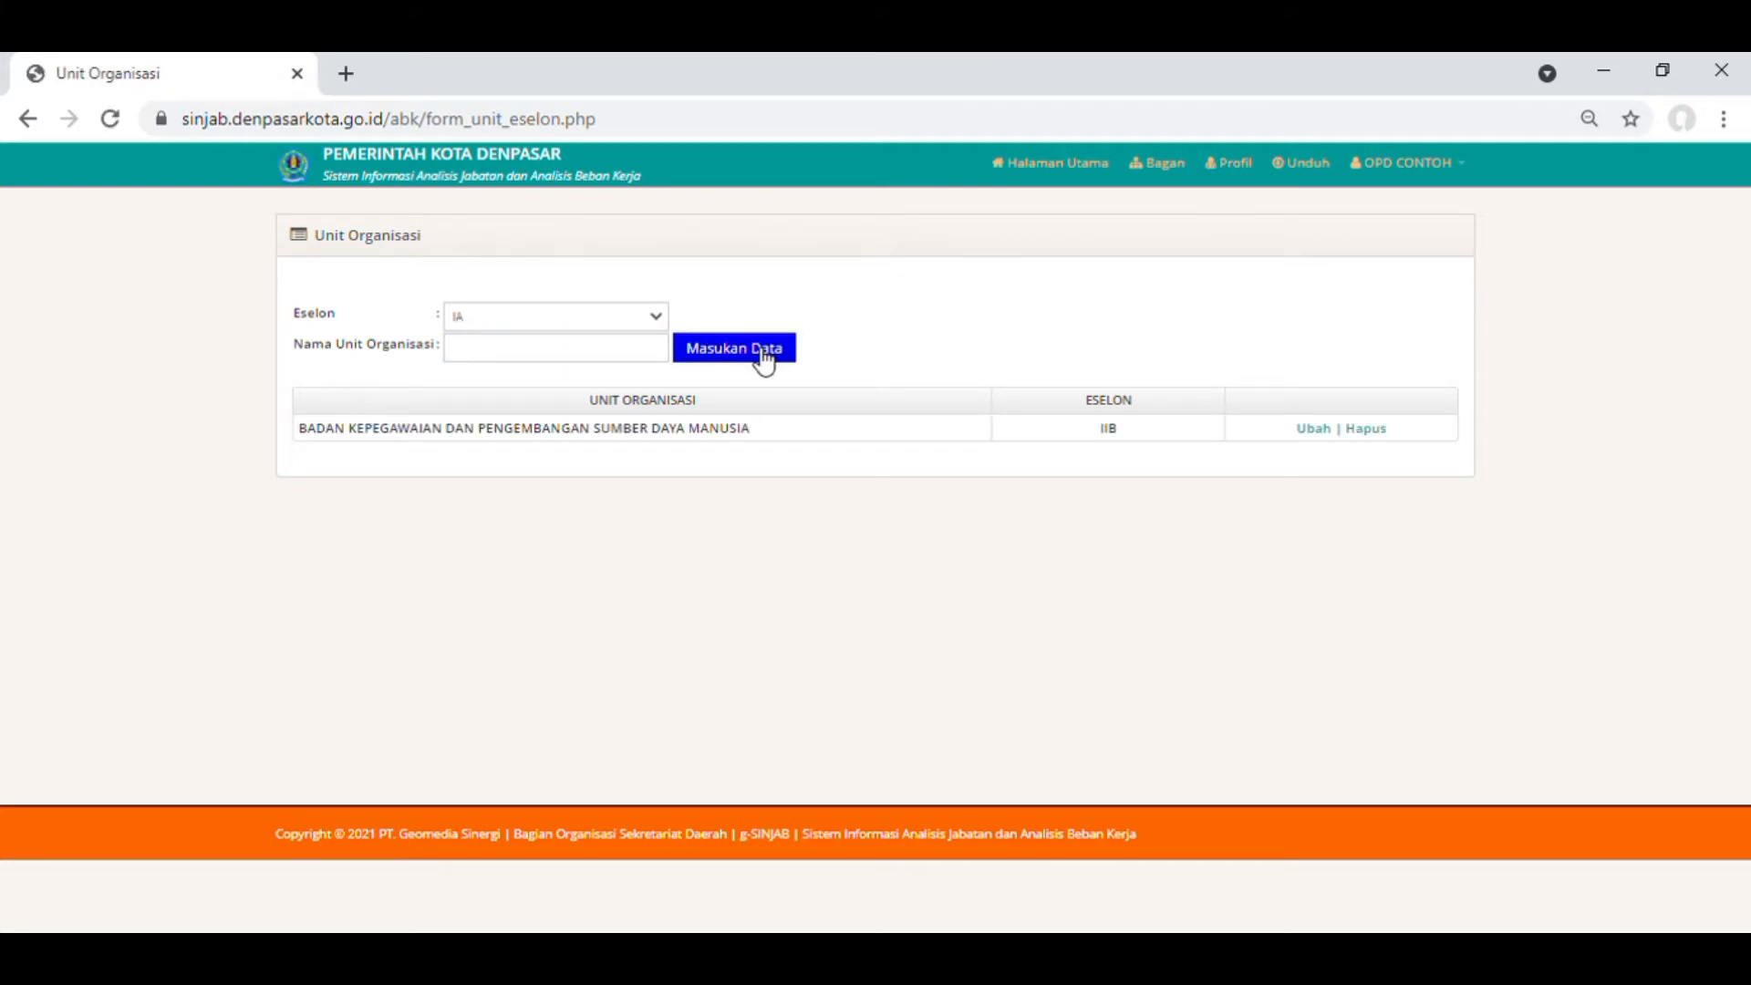
Add an organizational unit named "SEKRETARIAT" with Eselon IIIA.
{"action": "left_click", "coordinate": [656, 316]}
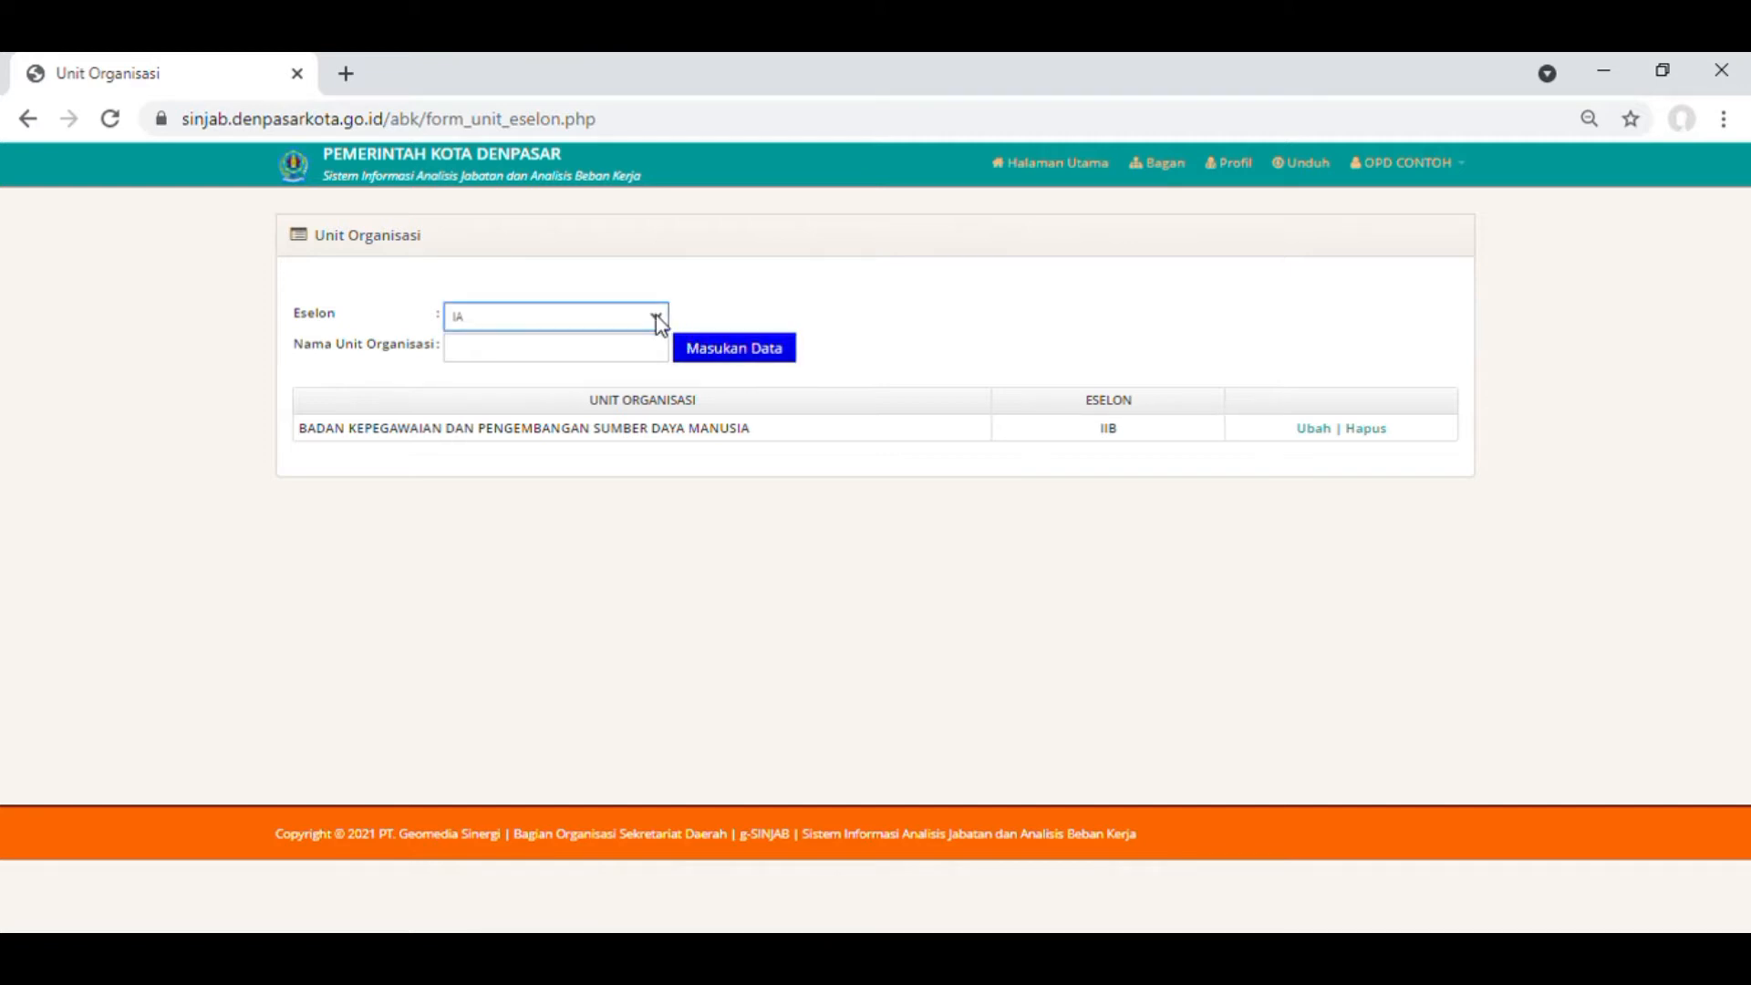
{"action": "left_click", "coordinate": [544, 422]}
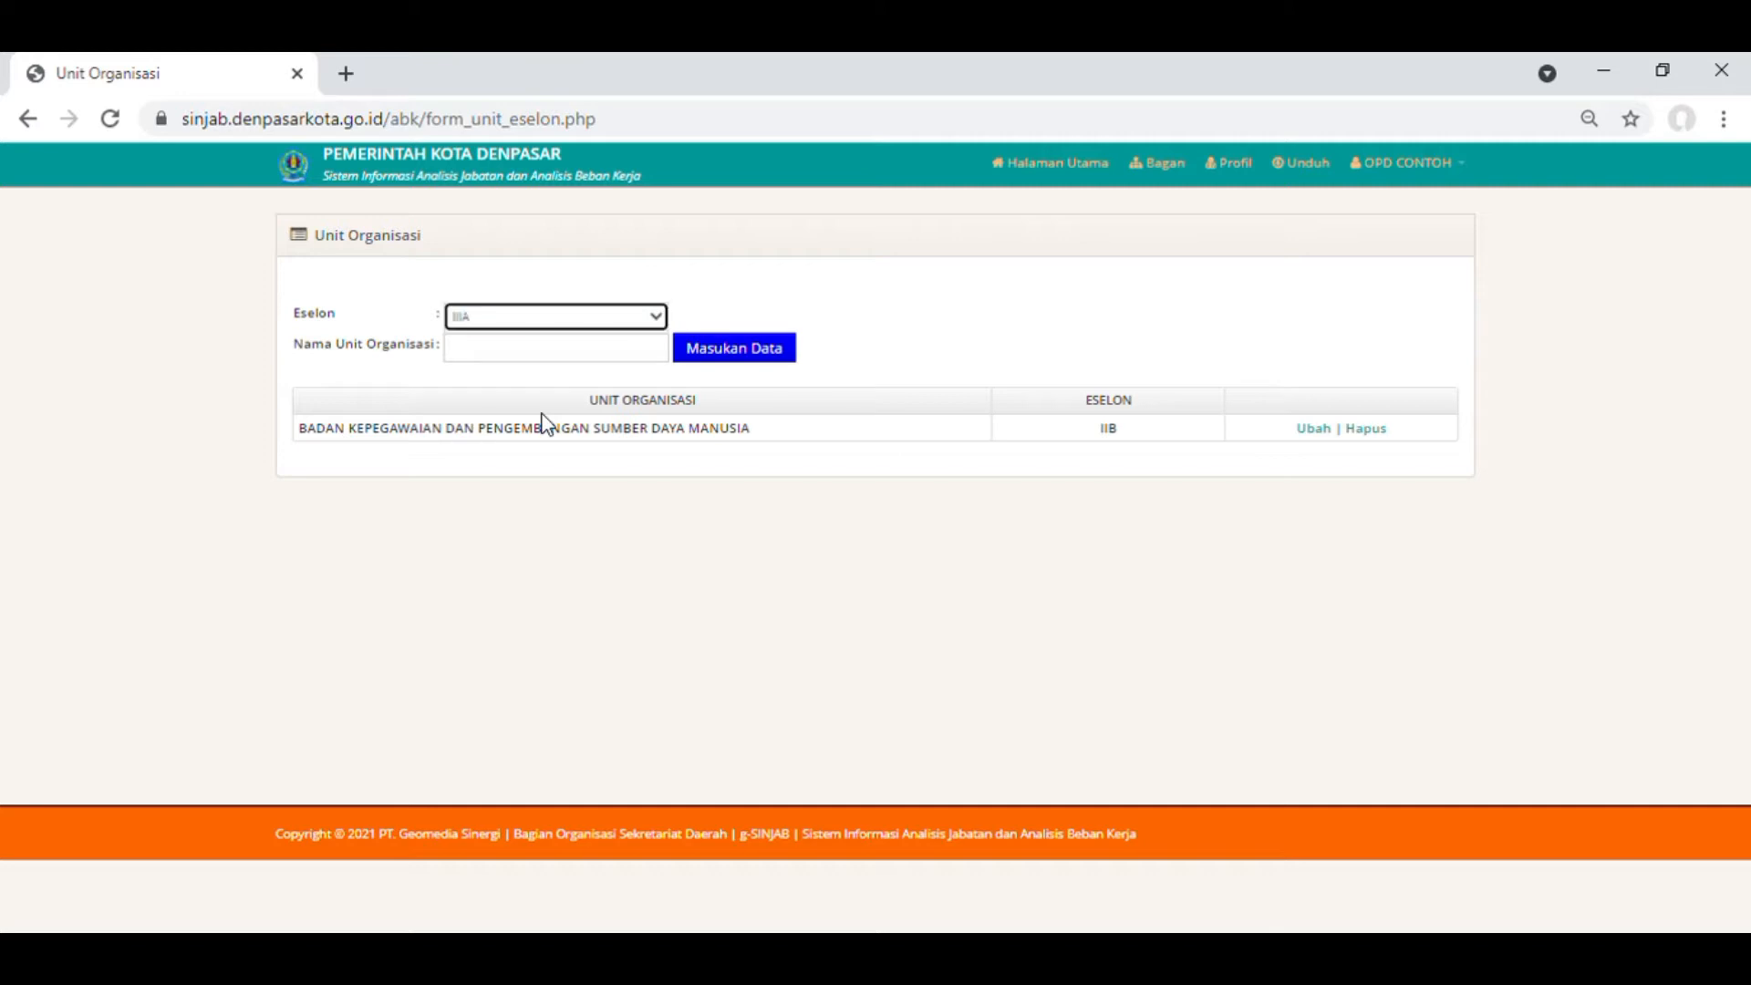
{"action": "left_click", "coordinate": [528, 367]}
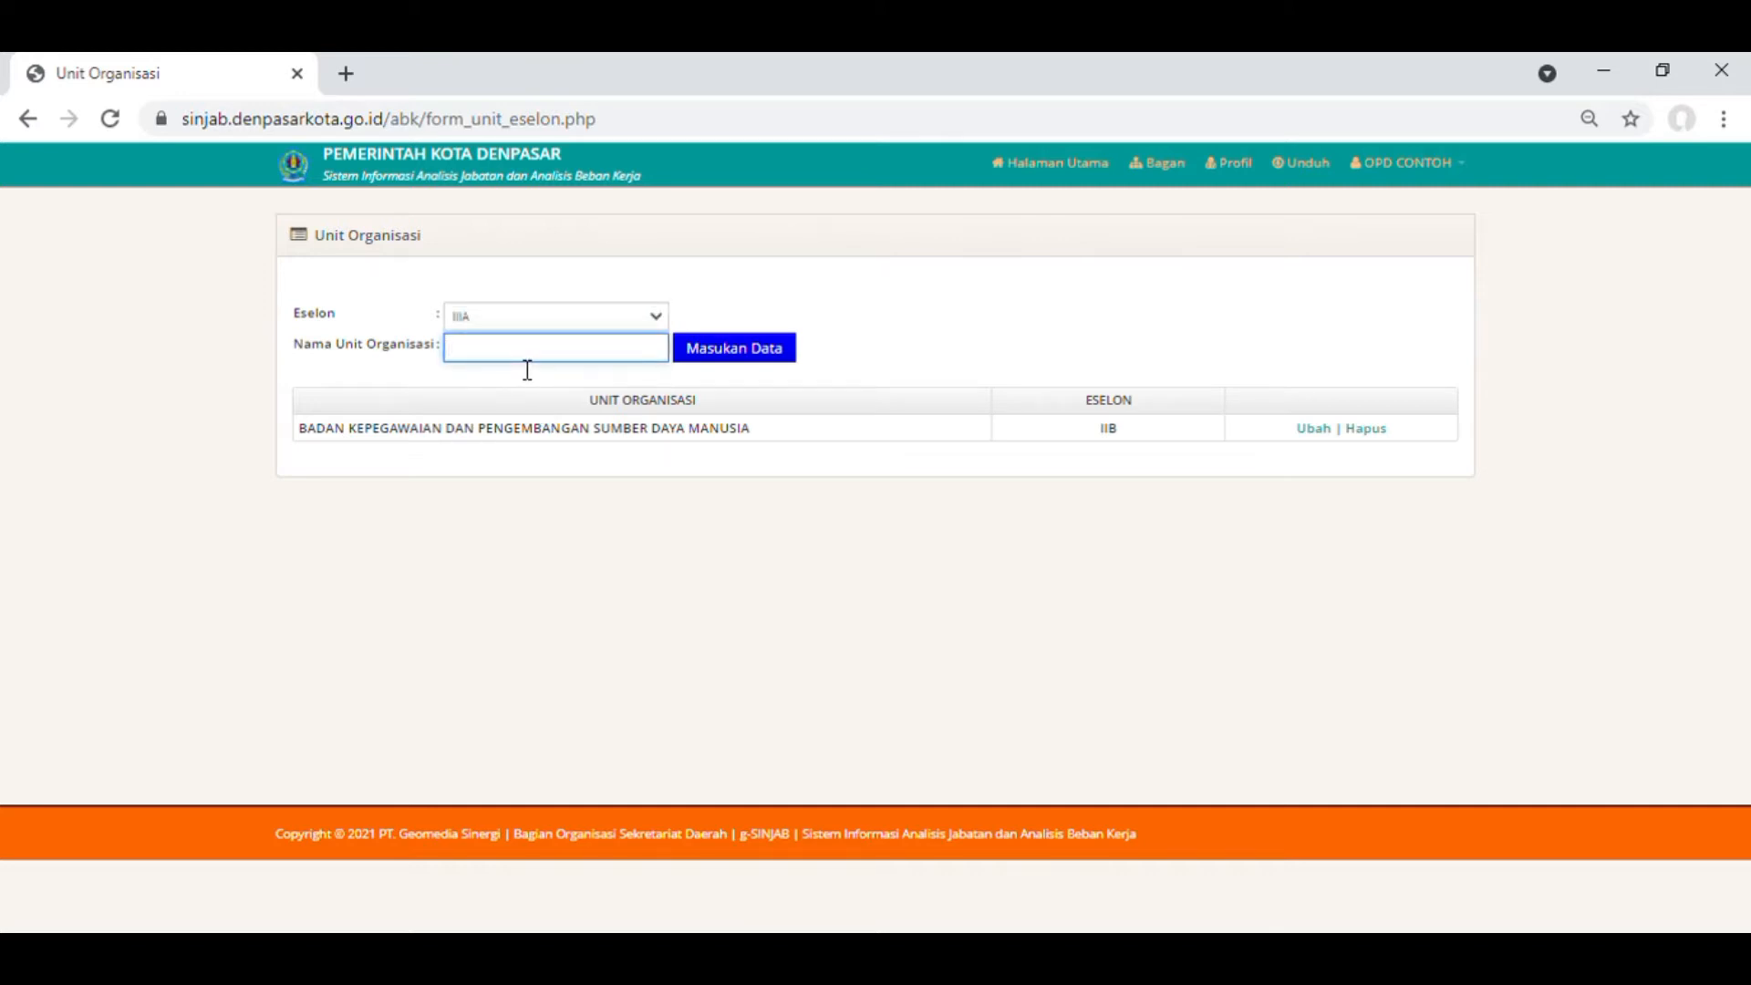
{"action": "type", "text": "s"}
{"action": "key", "text": "BackSpace"}
{"action": "type", "text": "SEKRETARIAT"}
{"action": "left_click", "coordinate": [742, 359]}
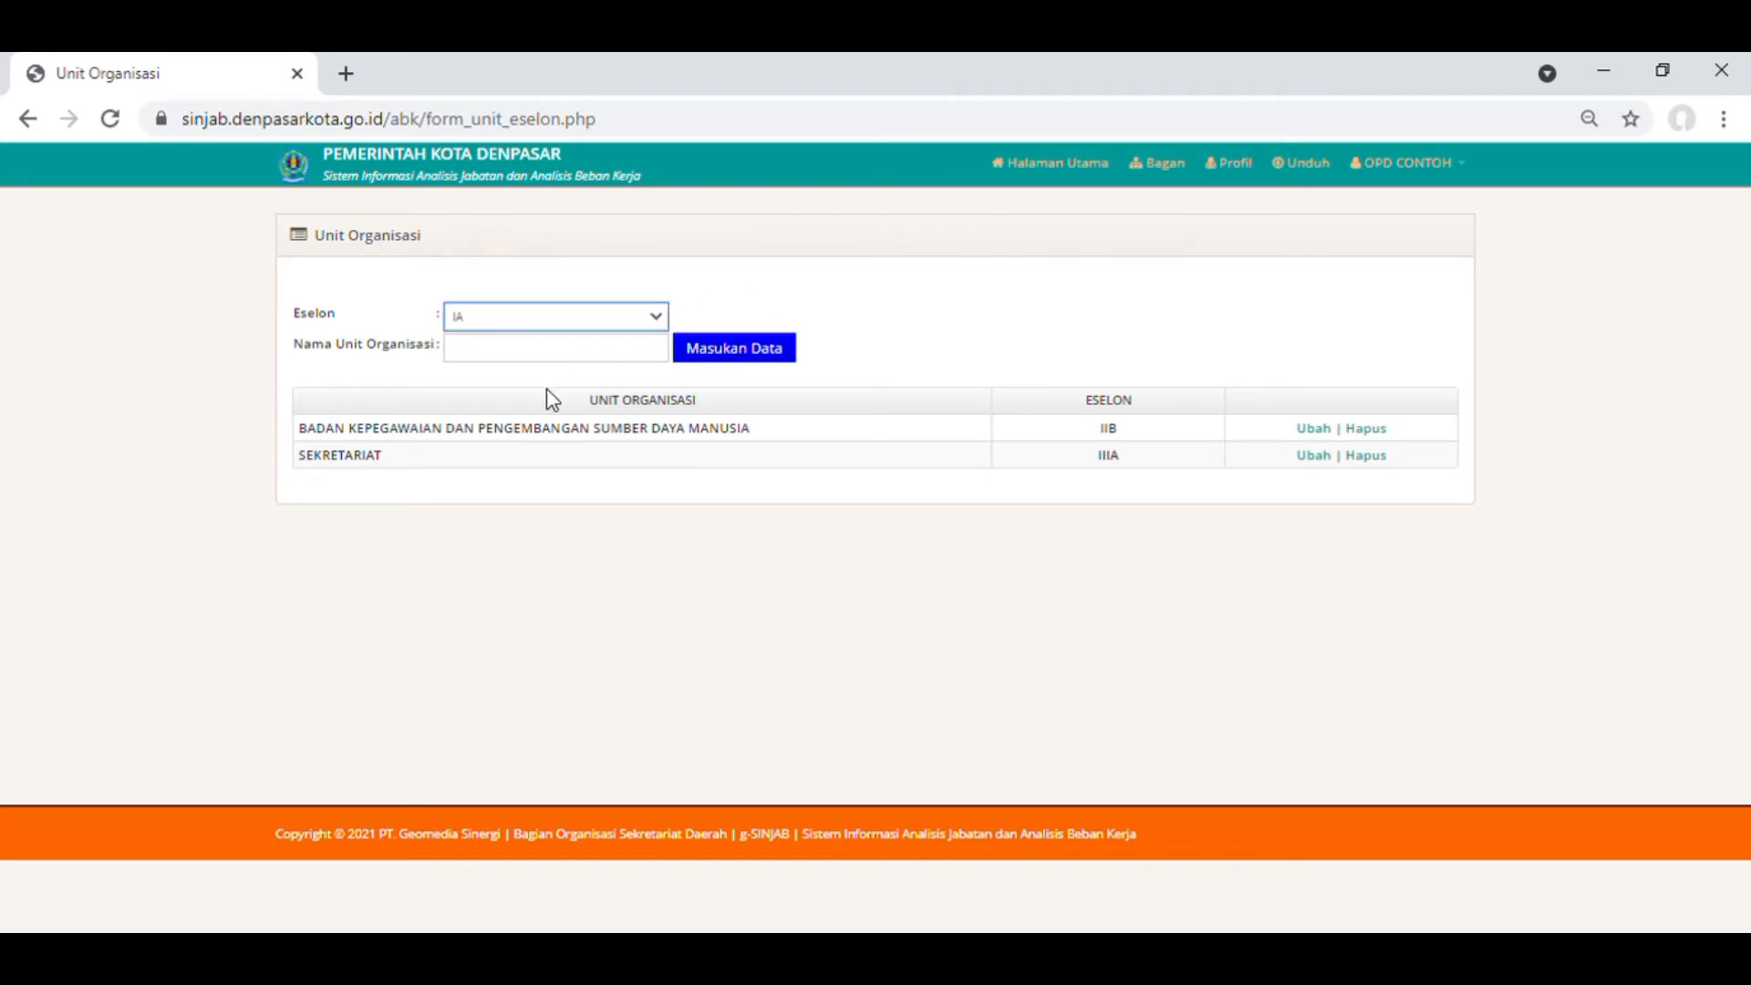
Add an organizational unit named "BIDANG 1" with Eselon IIIB.
{"action": "left_click", "coordinate": [503, 432]}
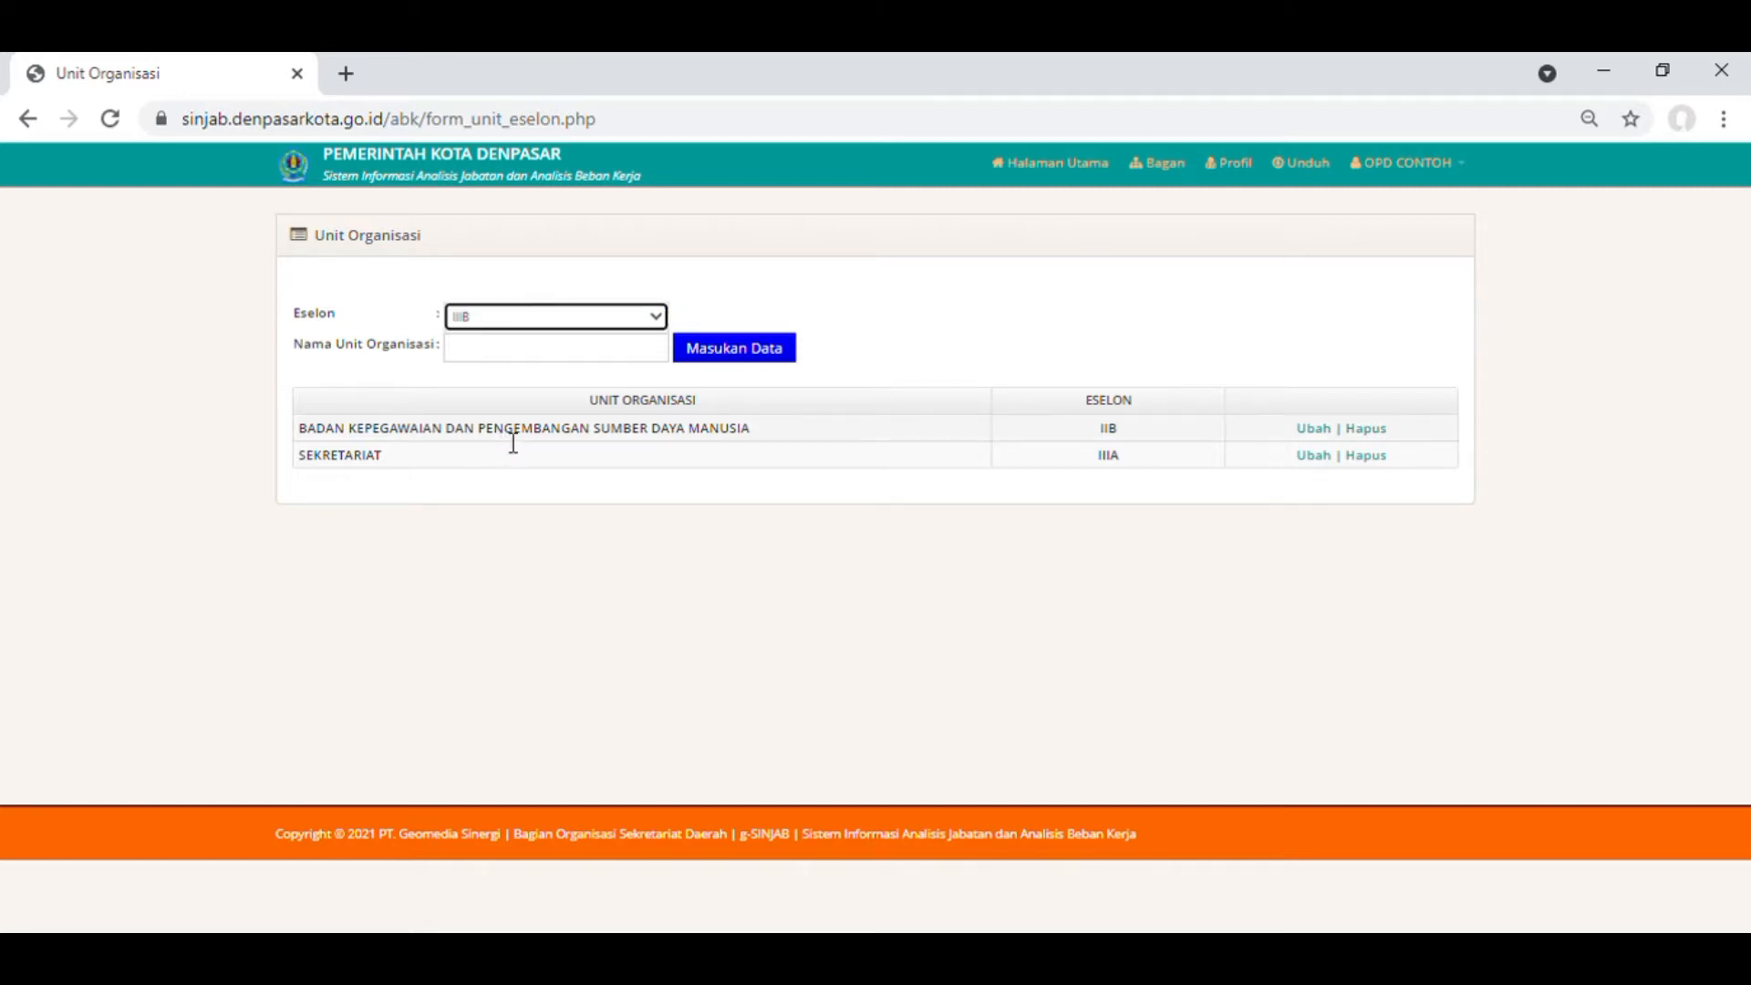
{"action": "left_click", "coordinate": [526, 359]}
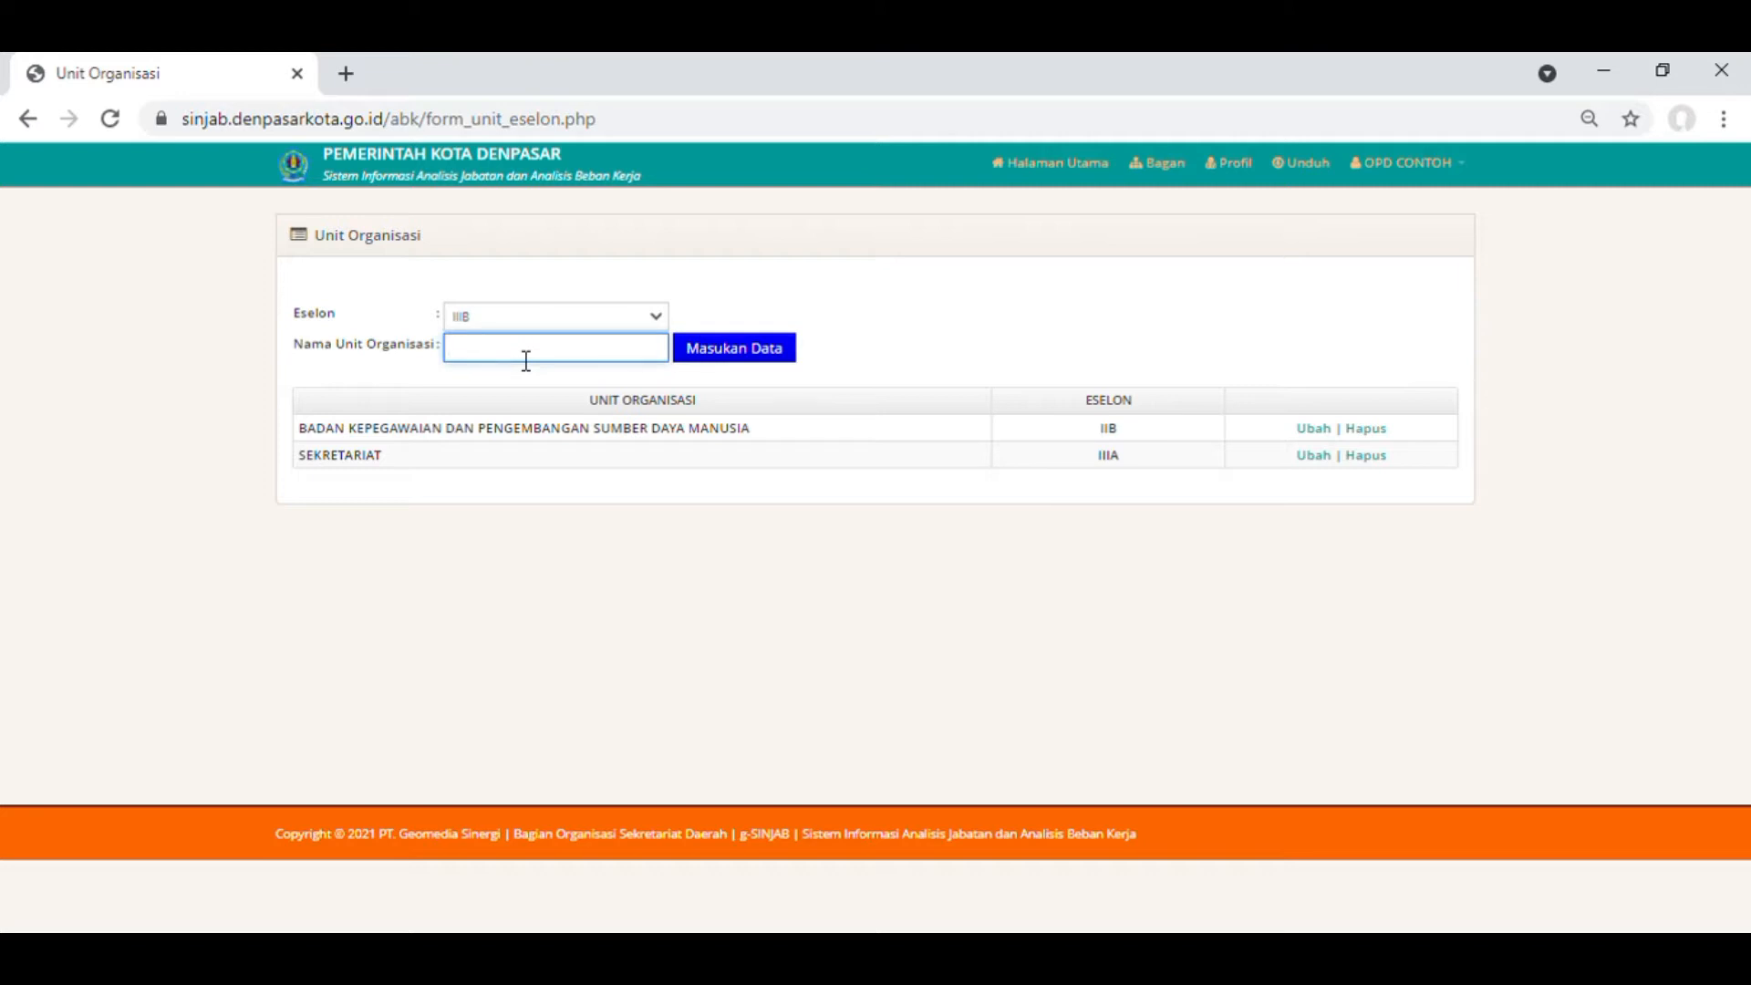
{"action": "type", "text": "bi"}
{"action": "key", "text": "BackSpace"}
{"action": "key", "text": "BackSpace"}
{"action": "type", "text": "BIDANG 1"}
{"action": "left_click", "coordinate": [778, 354]}
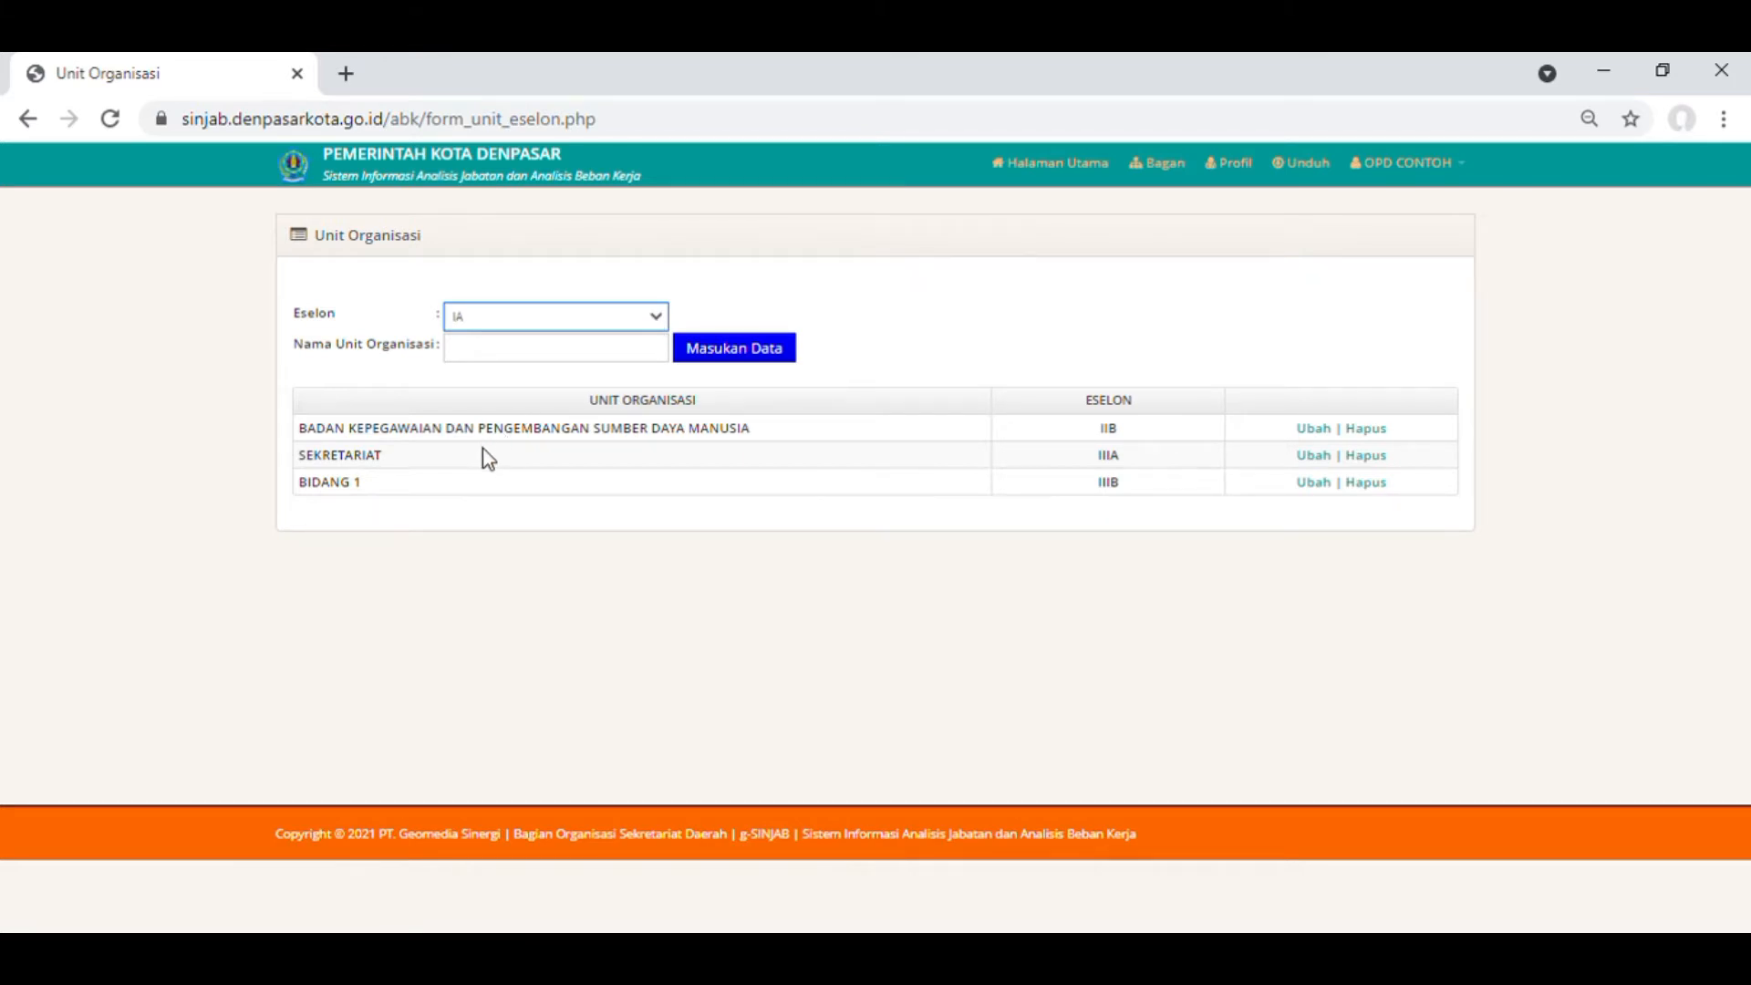
Add an organizational unit named "SUB BIDANG 1" with Eselon IVA.
{"action": "key", "text": "i"}
{"action": "key", "text": "v"}
{"action": "left_click", "coordinate": [489, 352]}
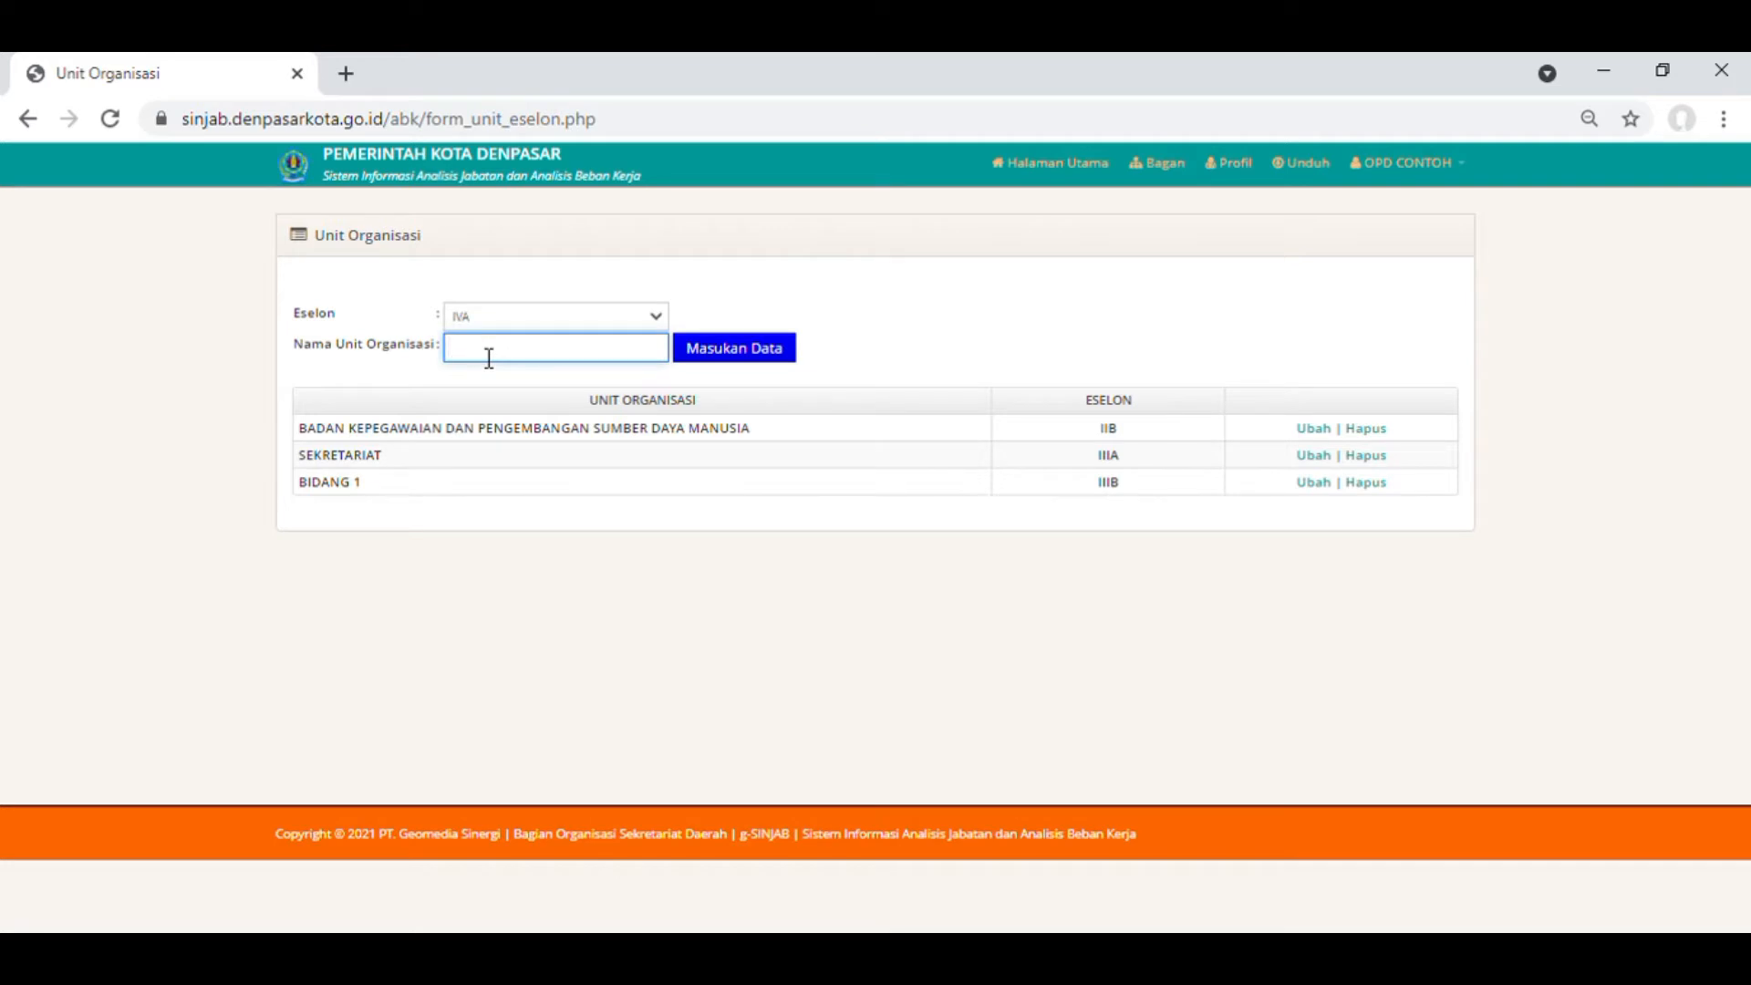
{"action": "type", "text": "s"}
{"action": "key", "text": "BackSpace"}
{"action": "type", "text": "SUB BIDANG 1"}
{"action": "left_click", "coordinate": [770, 359]}
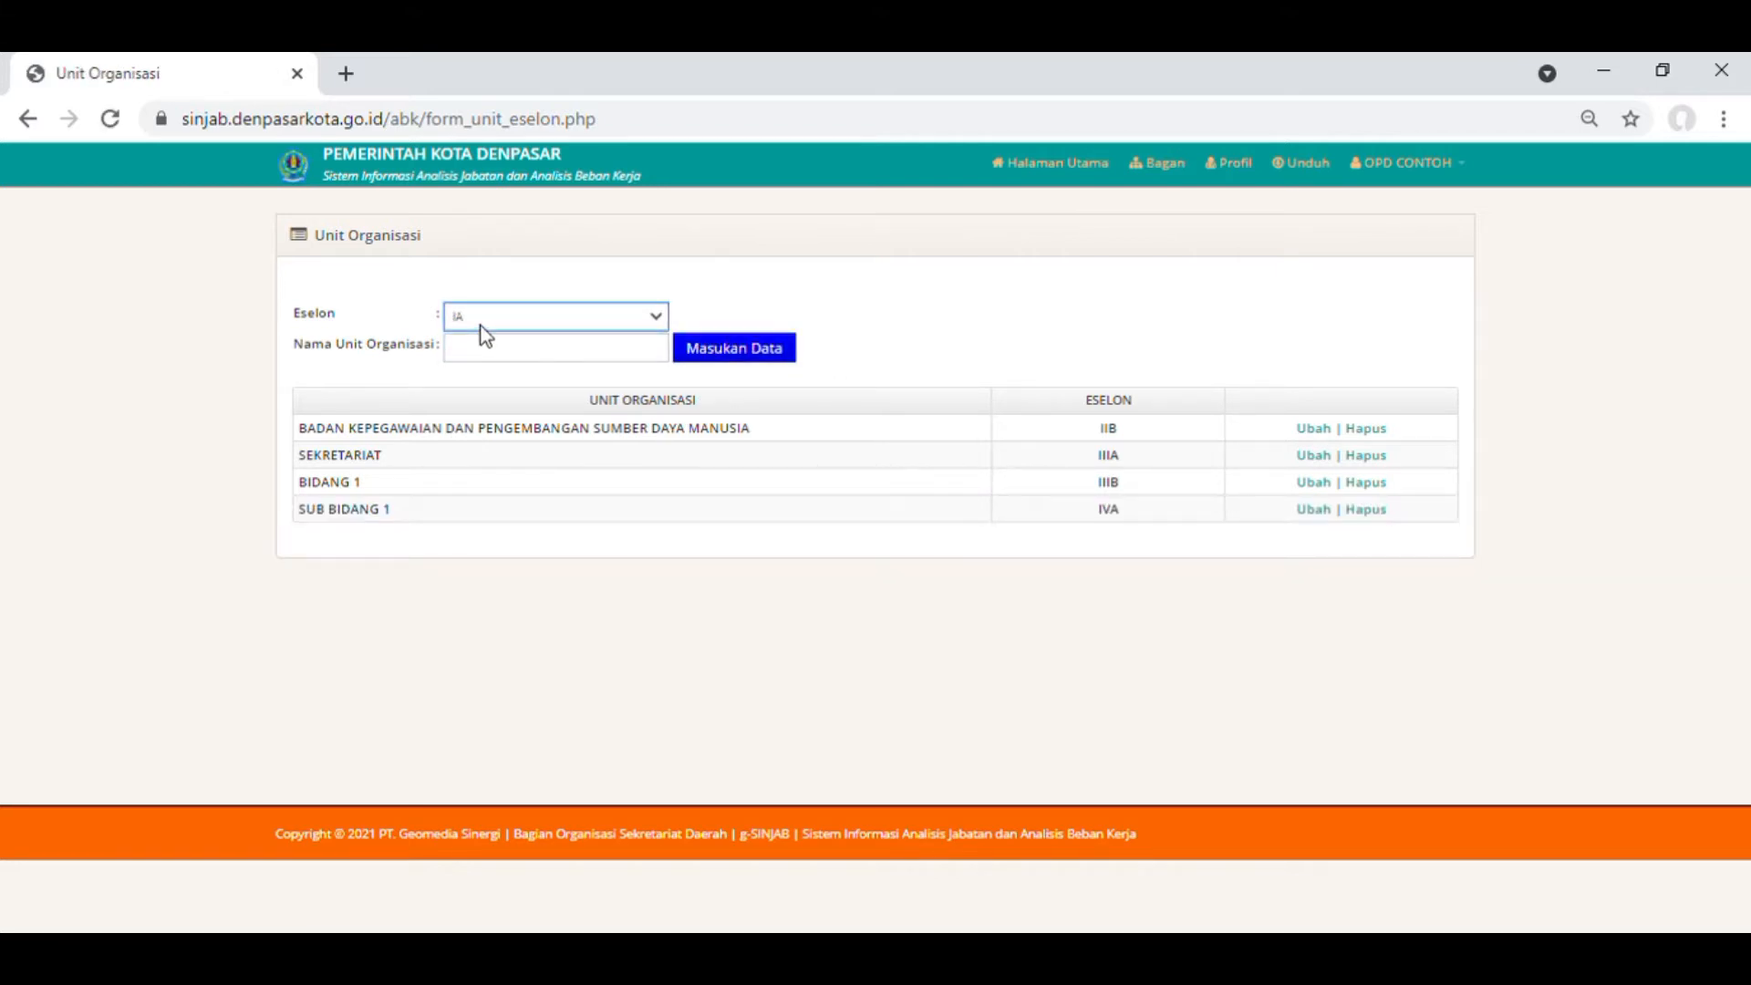
Add an organizational unit named "SUB BAGIAN 1" with Eselon IVA.
{"action": "left_click", "coordinate": [480, 441]}
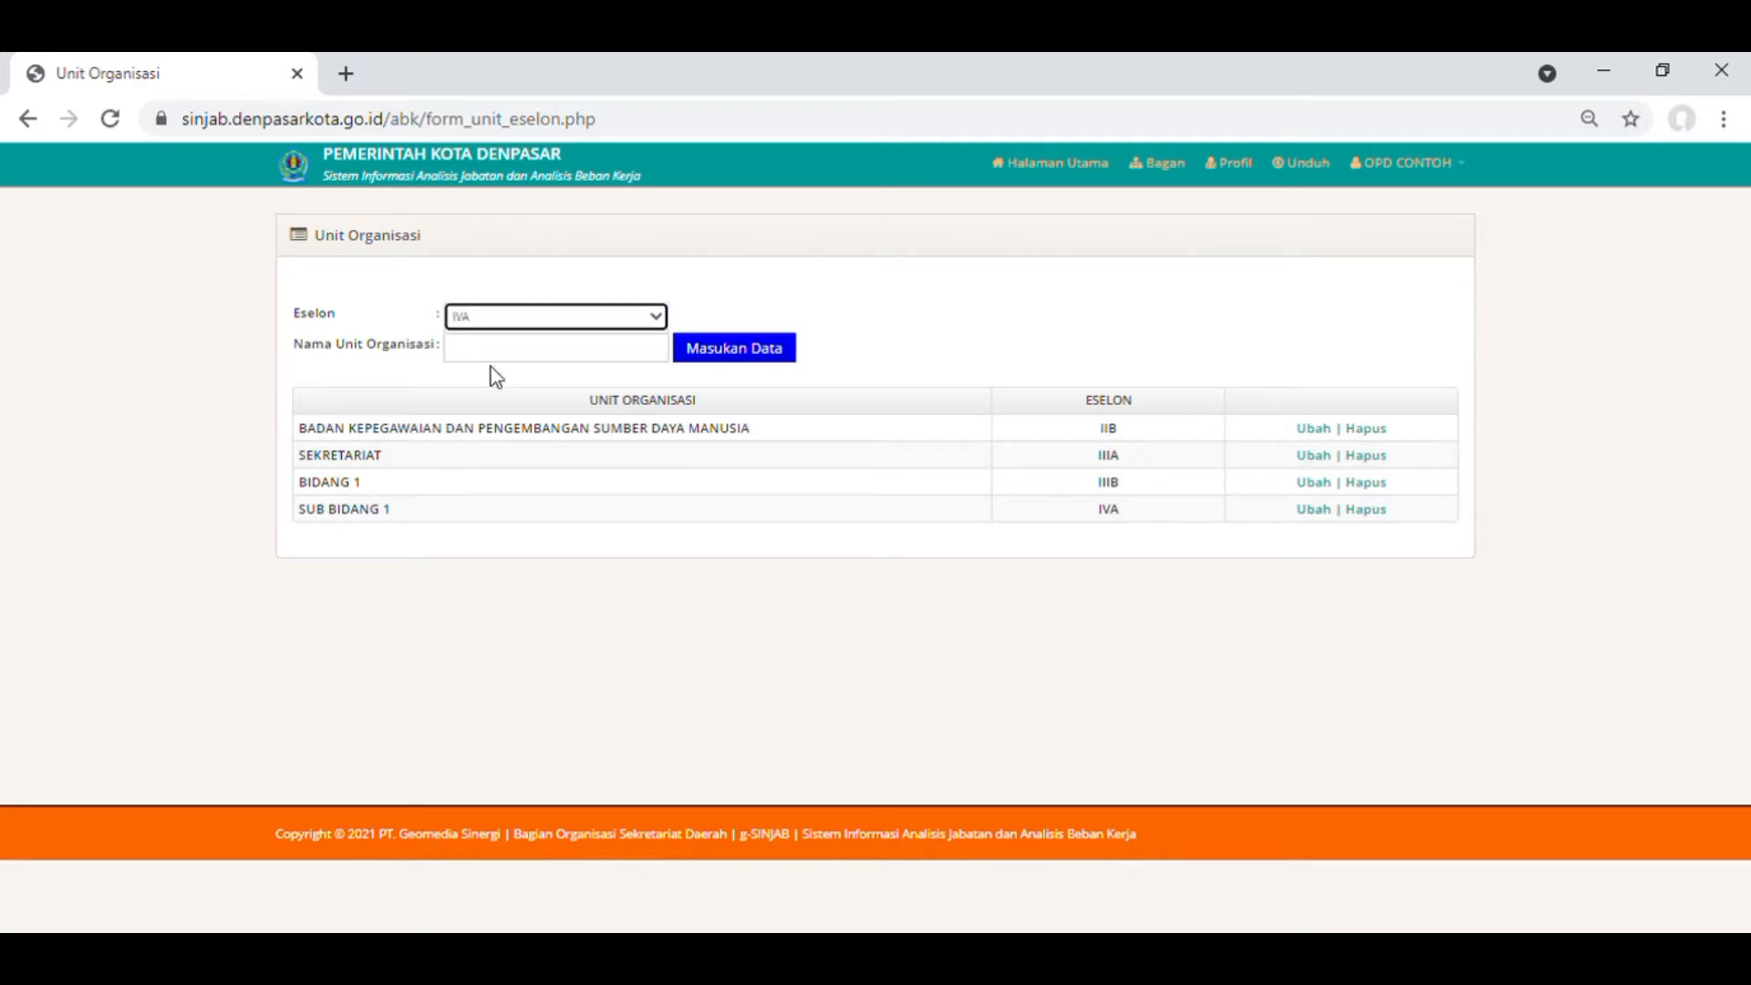
{"action": "left_click", "coordinate": [501, 356]}
{"action": "type", "text": "S"}
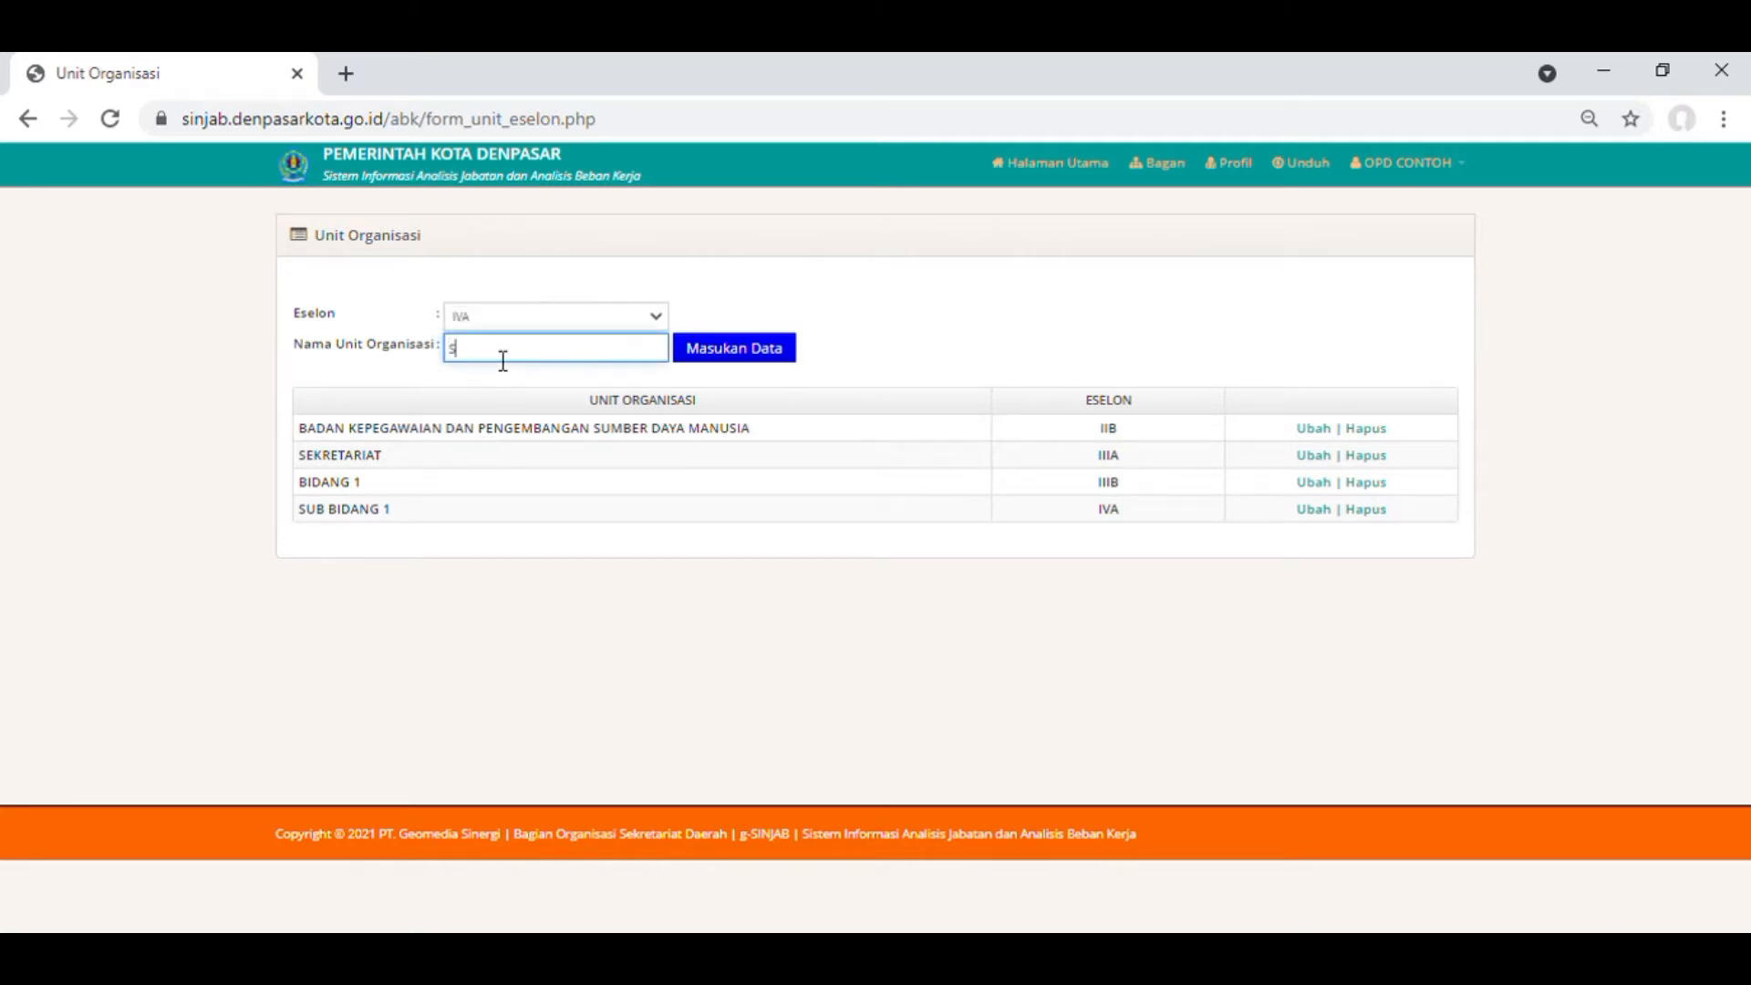
{"action": "type", "text": "UB BAGIAN 1"}
{"action": "left_click", "coordinate": [786, 354]}
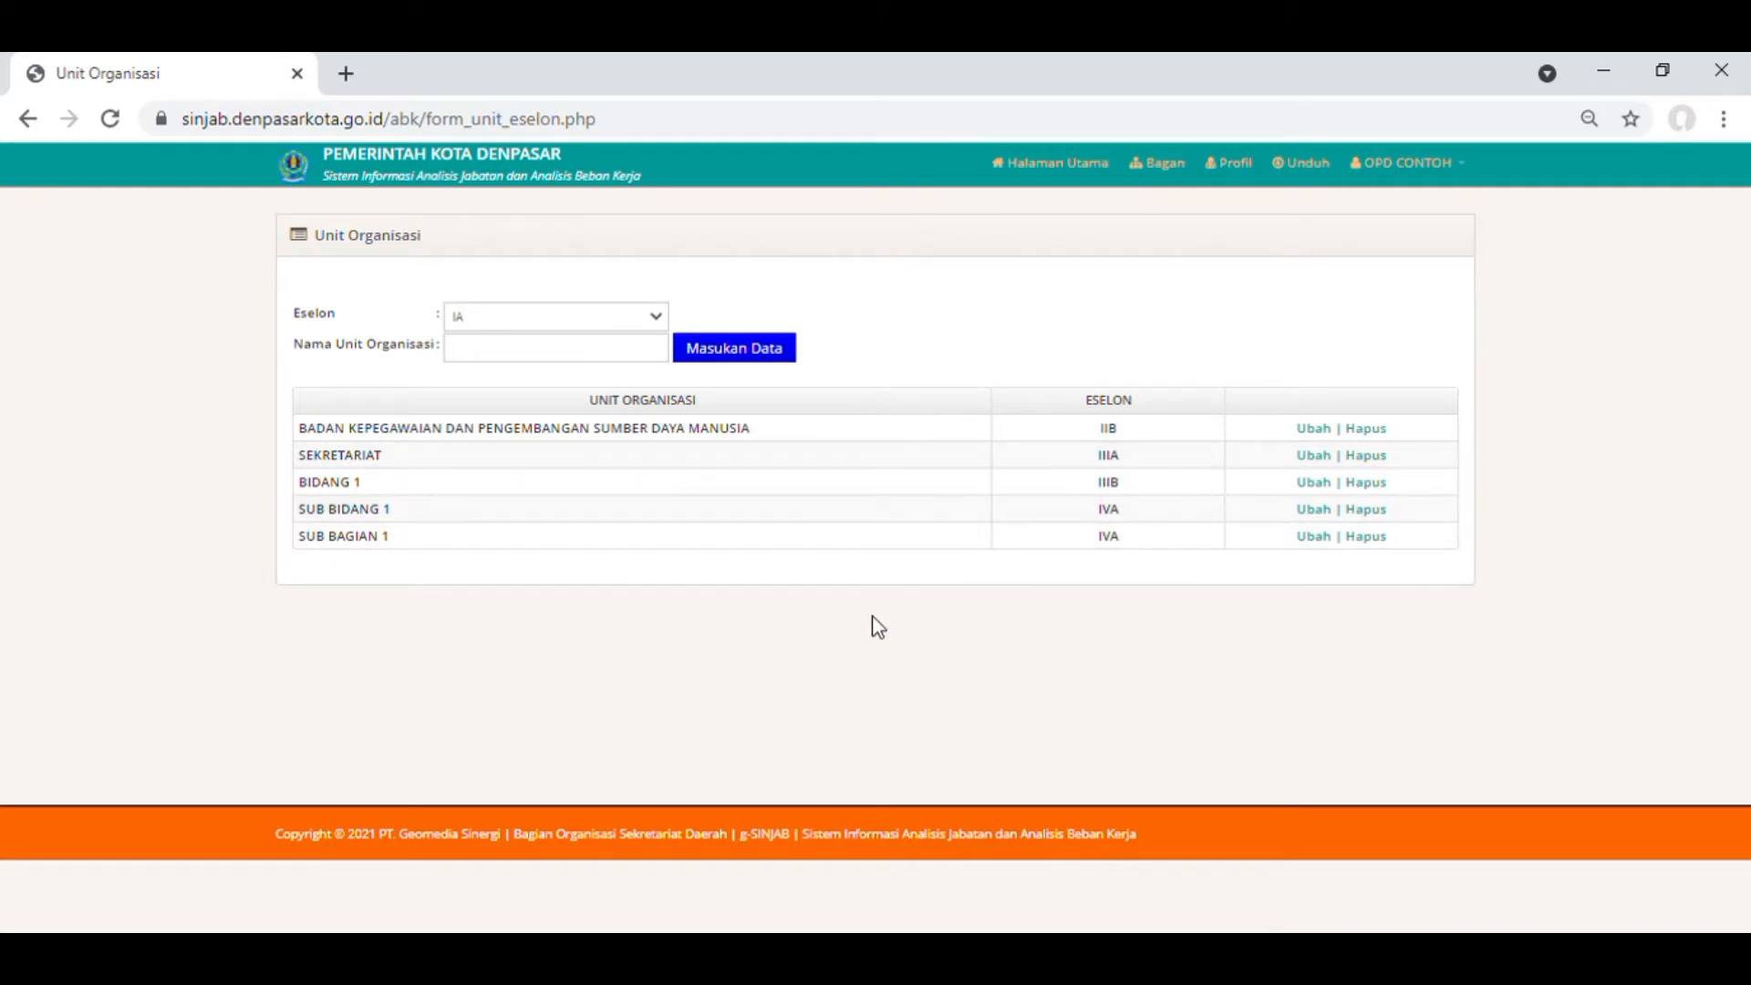
Rename the organizational unit "BIDANG 1" as "BIDANG 2" and save the change.
{"action": "left_click", "coordinate": [1325, 490]}
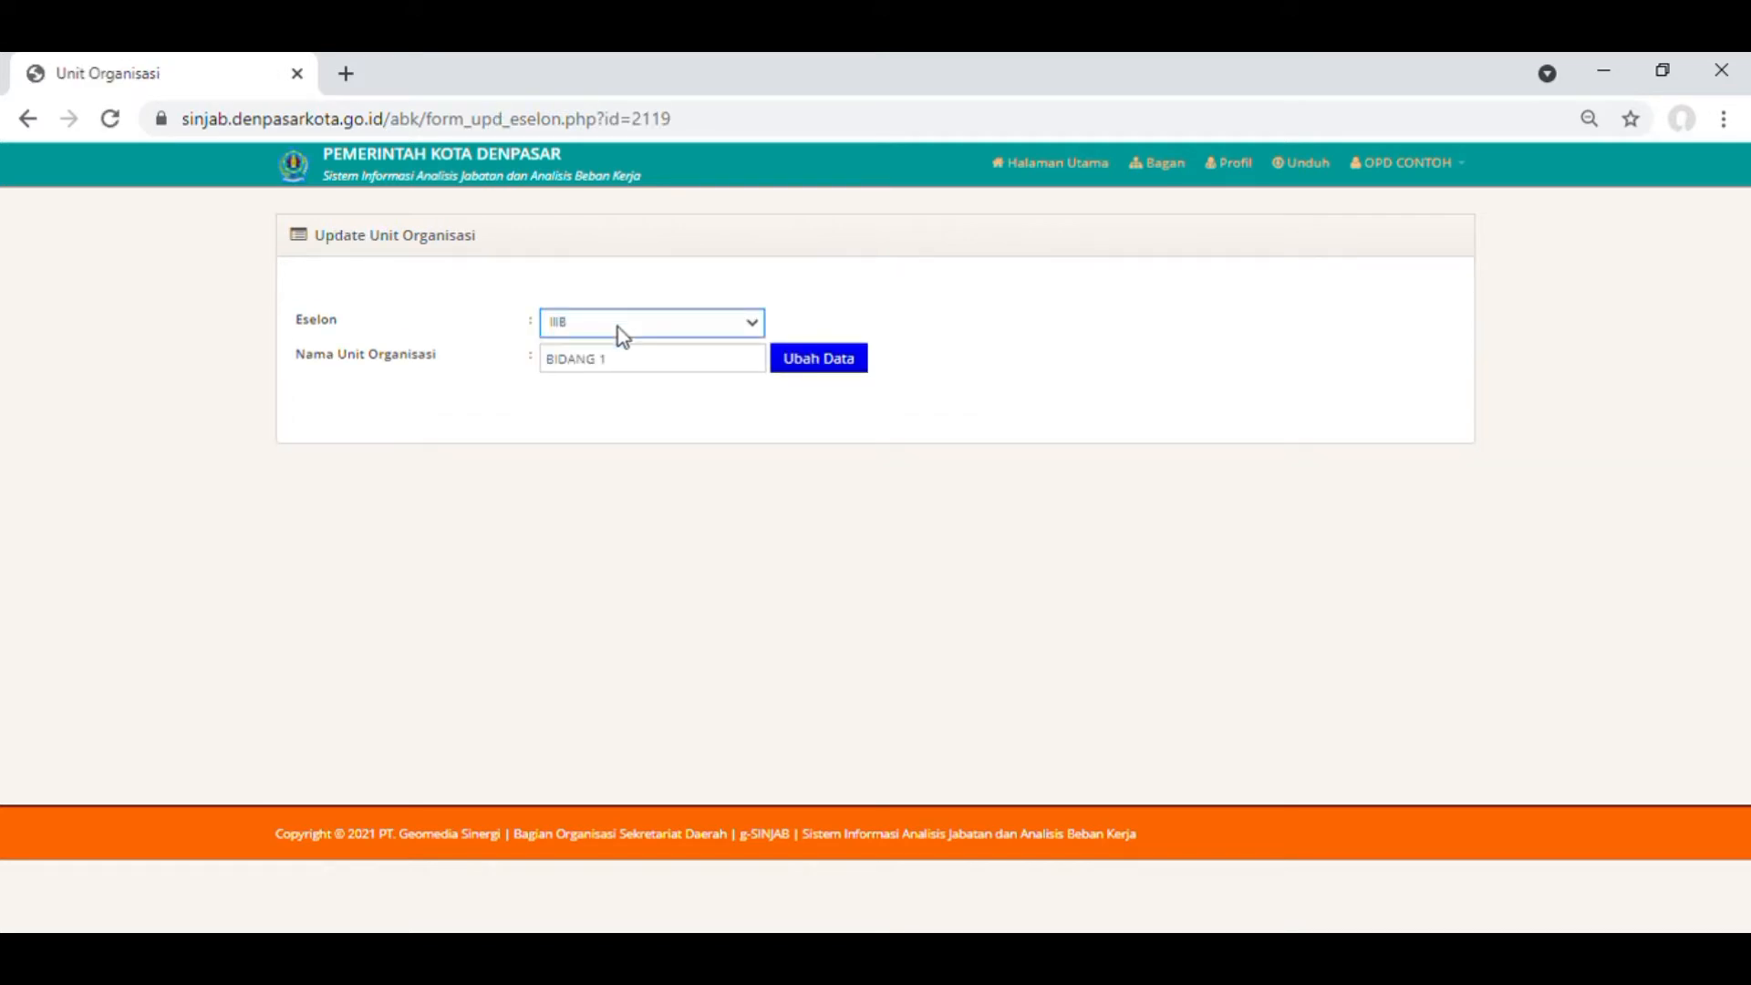
{"action": "left_click", "coordinate": [629, 365]}
{"action": "key", "text": "BackSpace"}
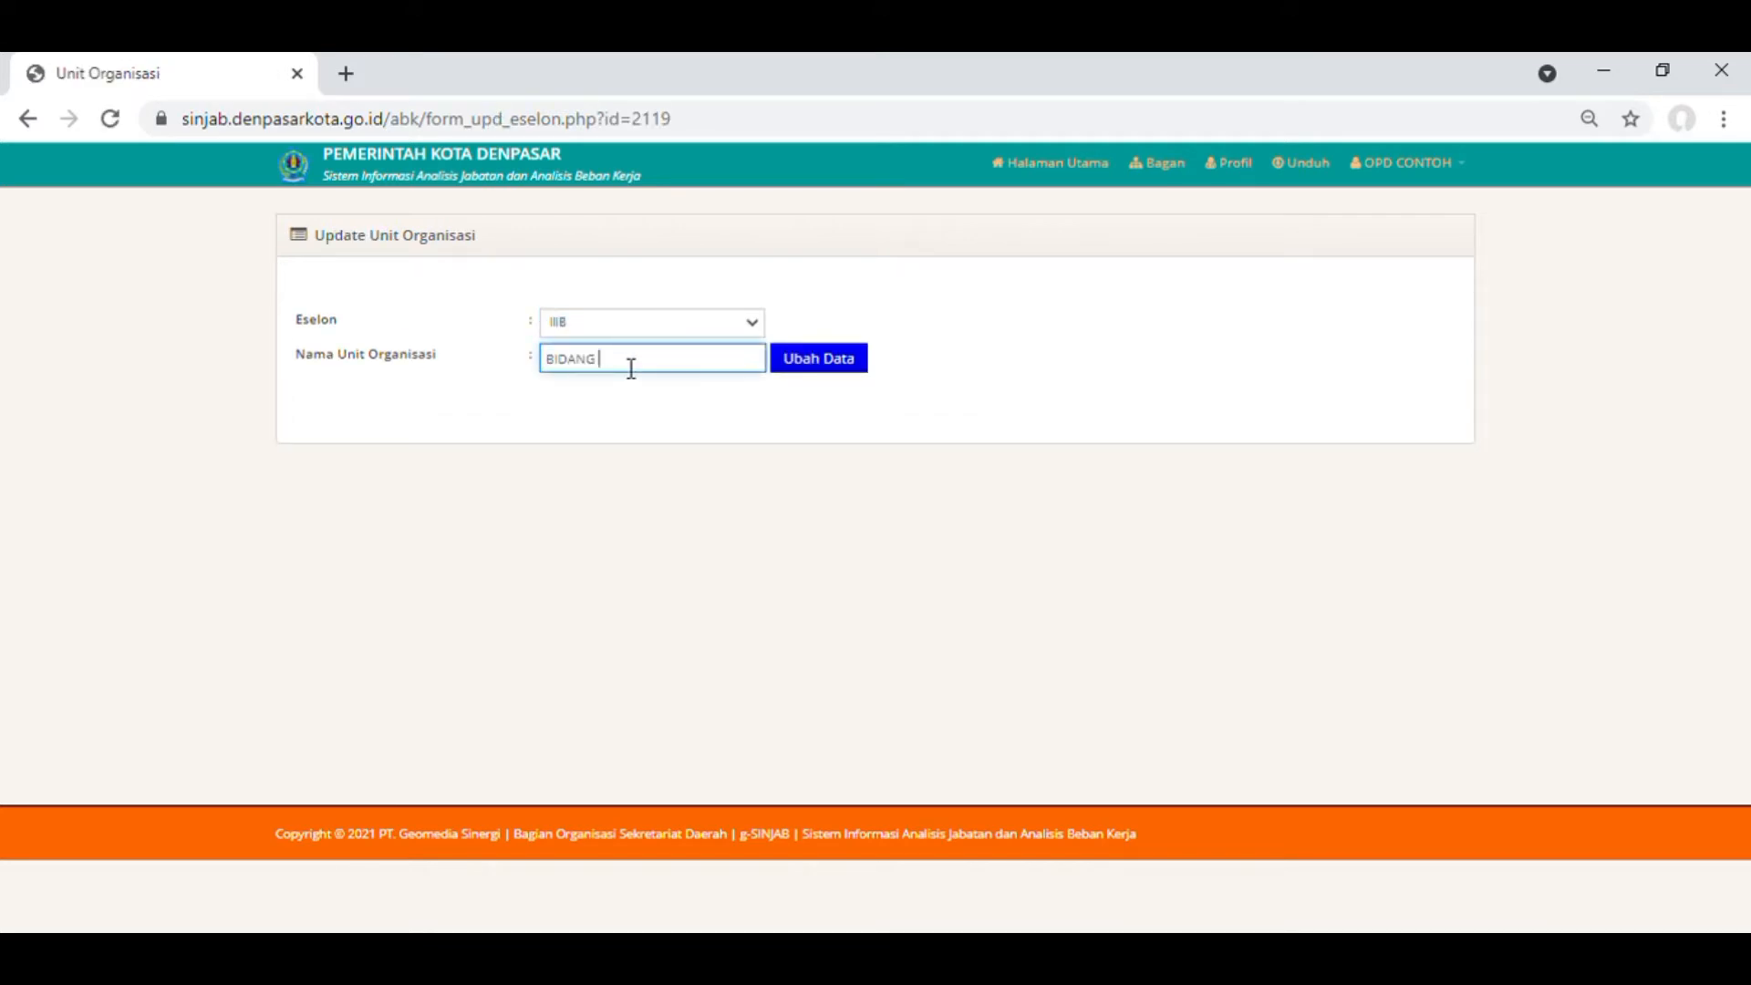
{"action": "type", "text": "2"}
{"action": "left_click", "coordinate": [866, 364]}
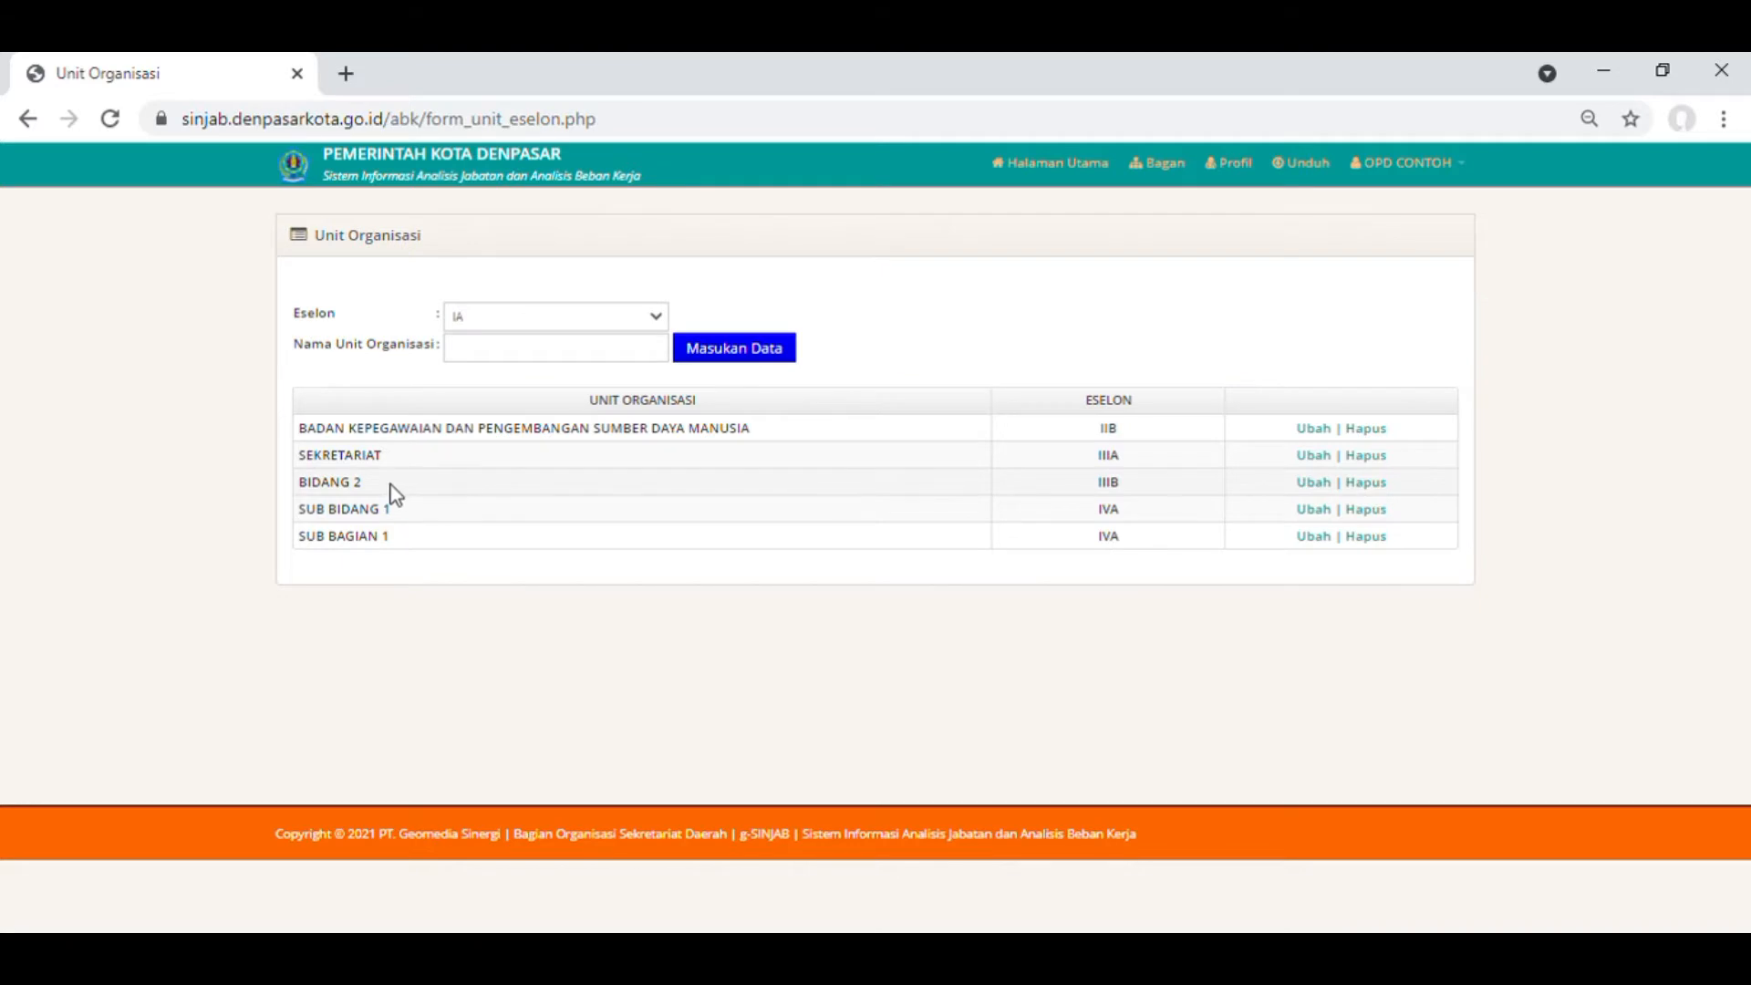
{"action": "left_click_drag", "start_coordinate": [390, 484], "coordinate": [246, 489]}
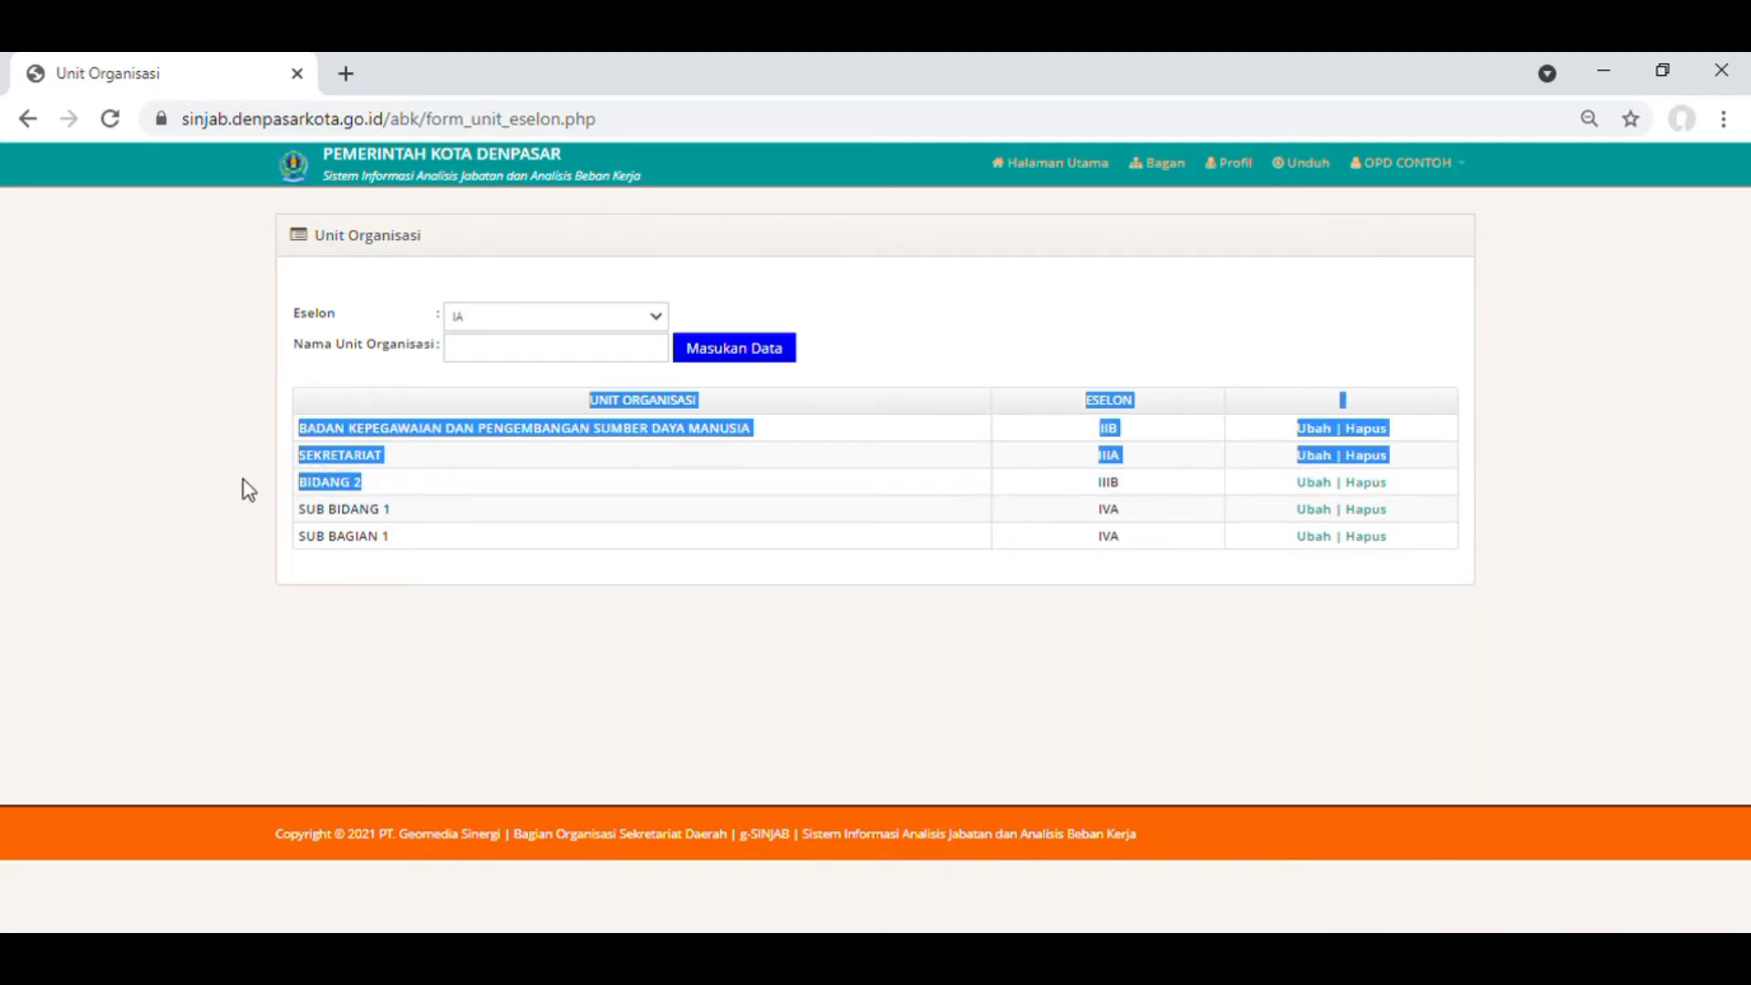
{"action": "left_click", "coordinate": [573, 620]}
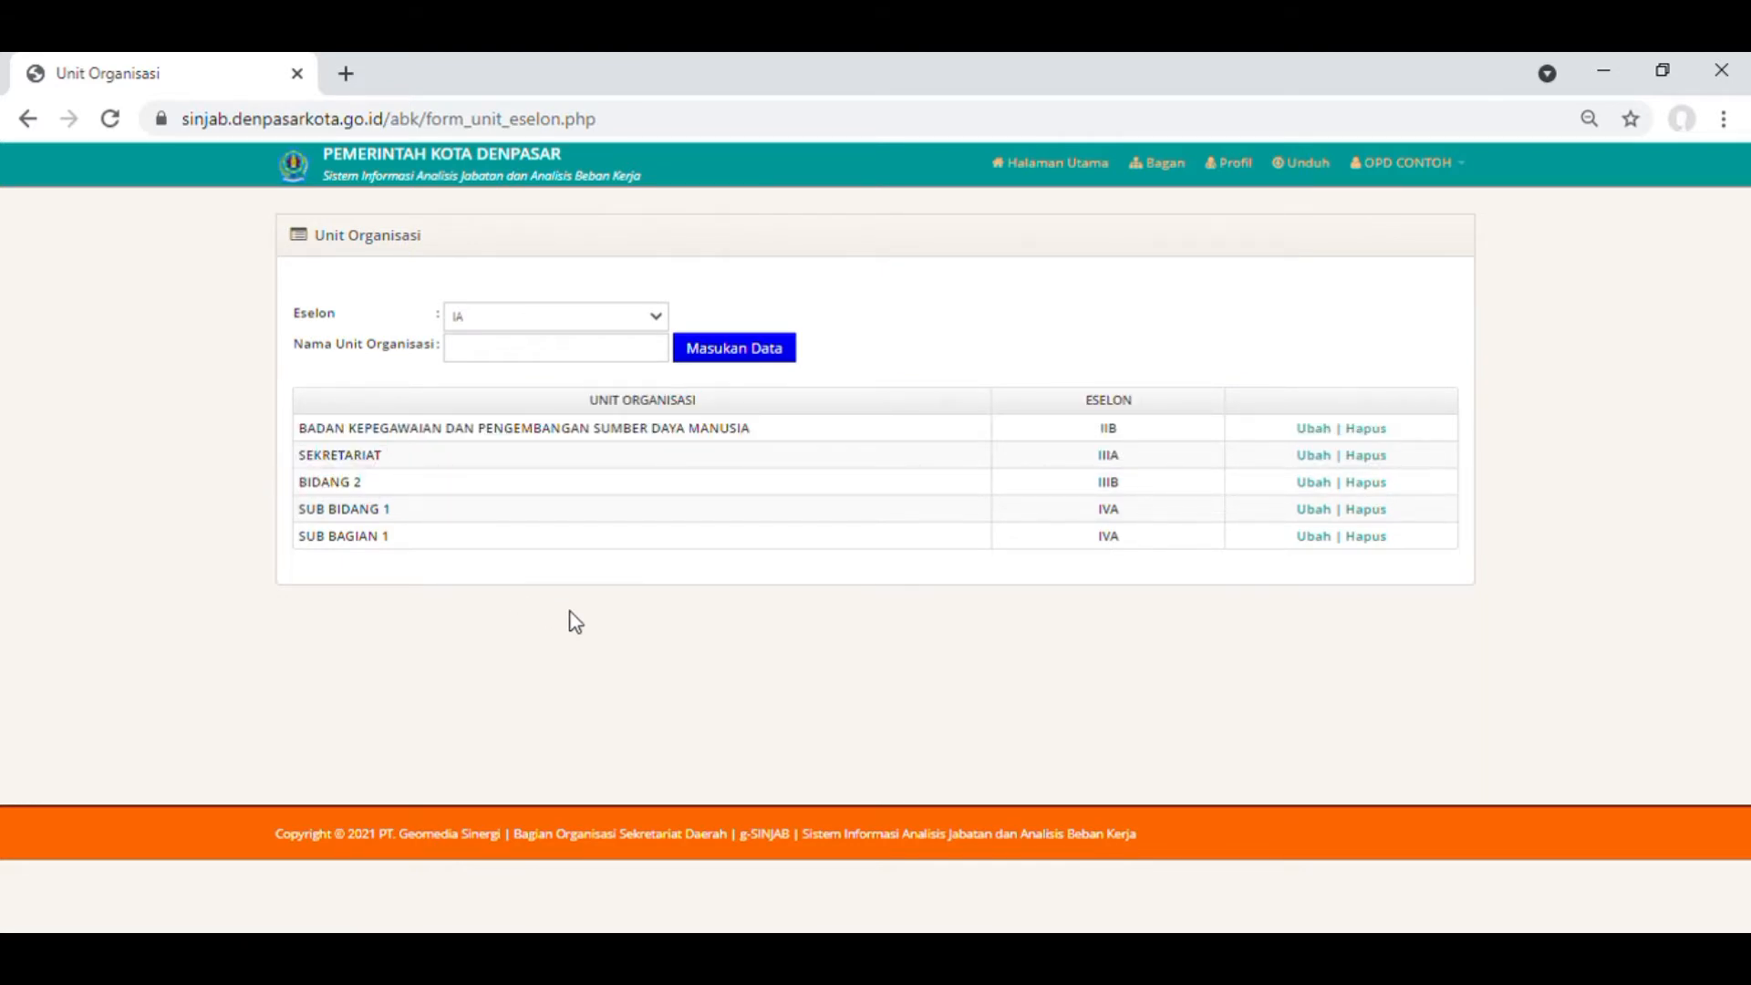
Delete the organizational unit "SUB BAGIAN 1" and add one named "SUB BAGIAN 2" with Eselon IVA.
{"action": "left_click", "coordinate": [1368, 538]}
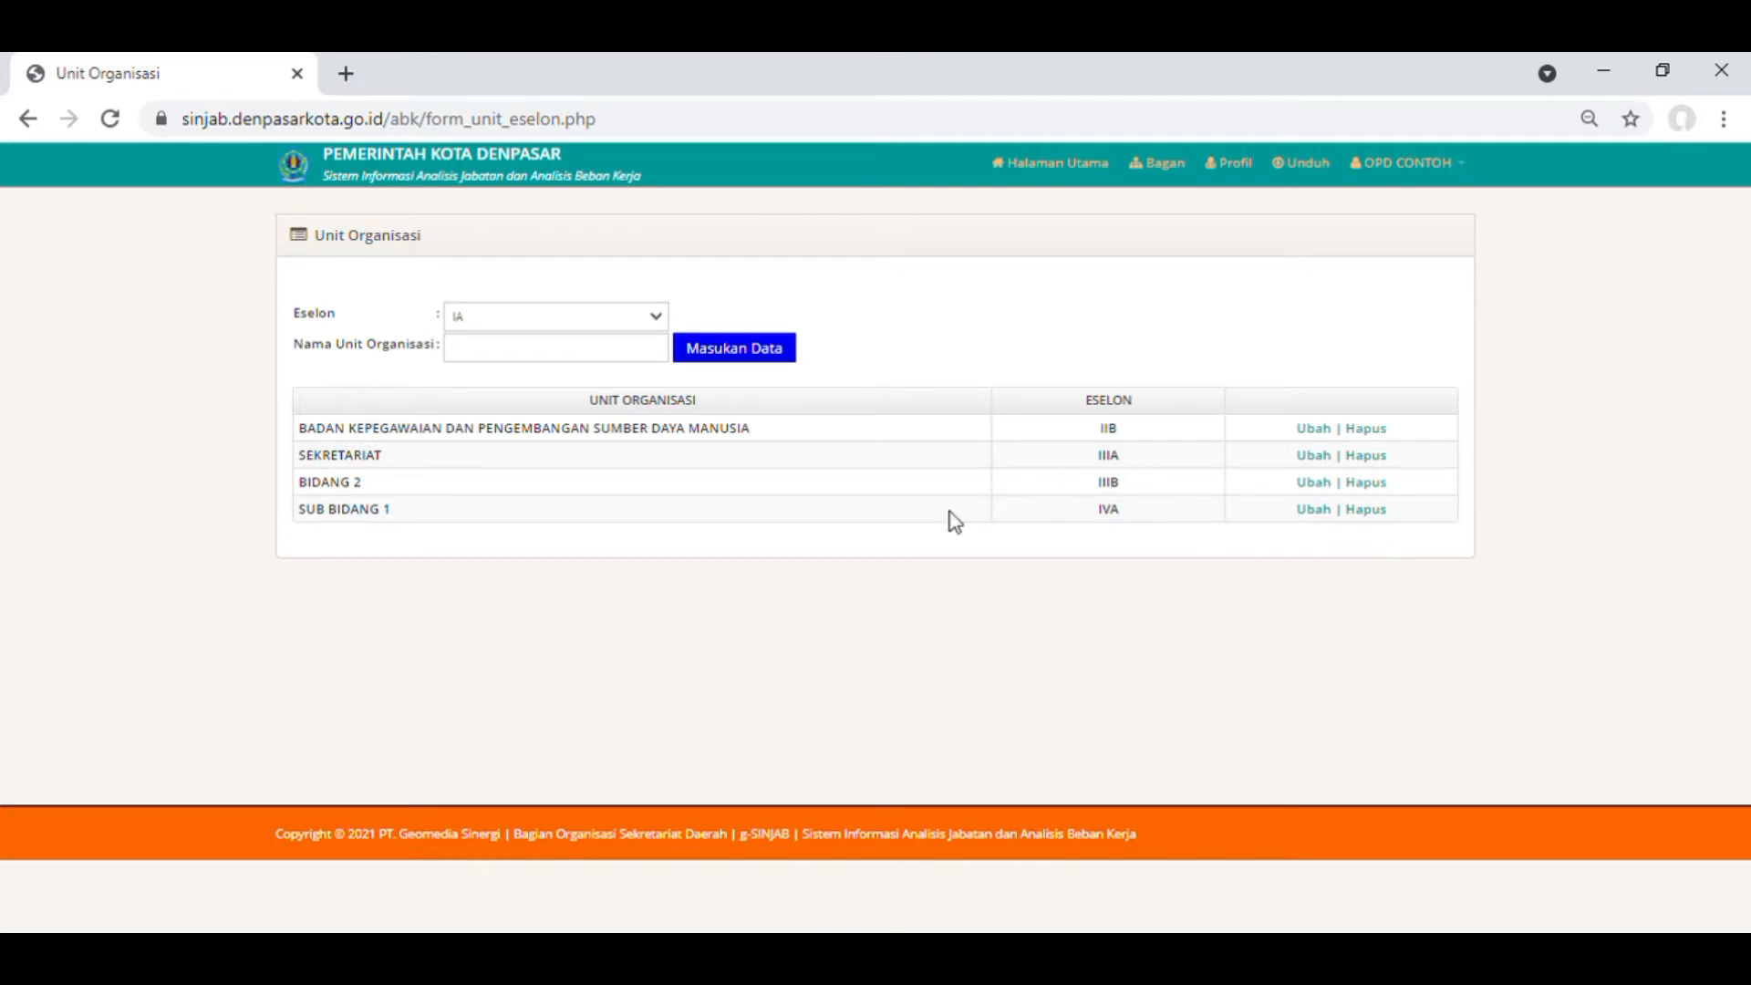
{"action": "left_click", "coordinate": [517, 439]}
{"action": "left_click", "coordinate": [609, 315]}
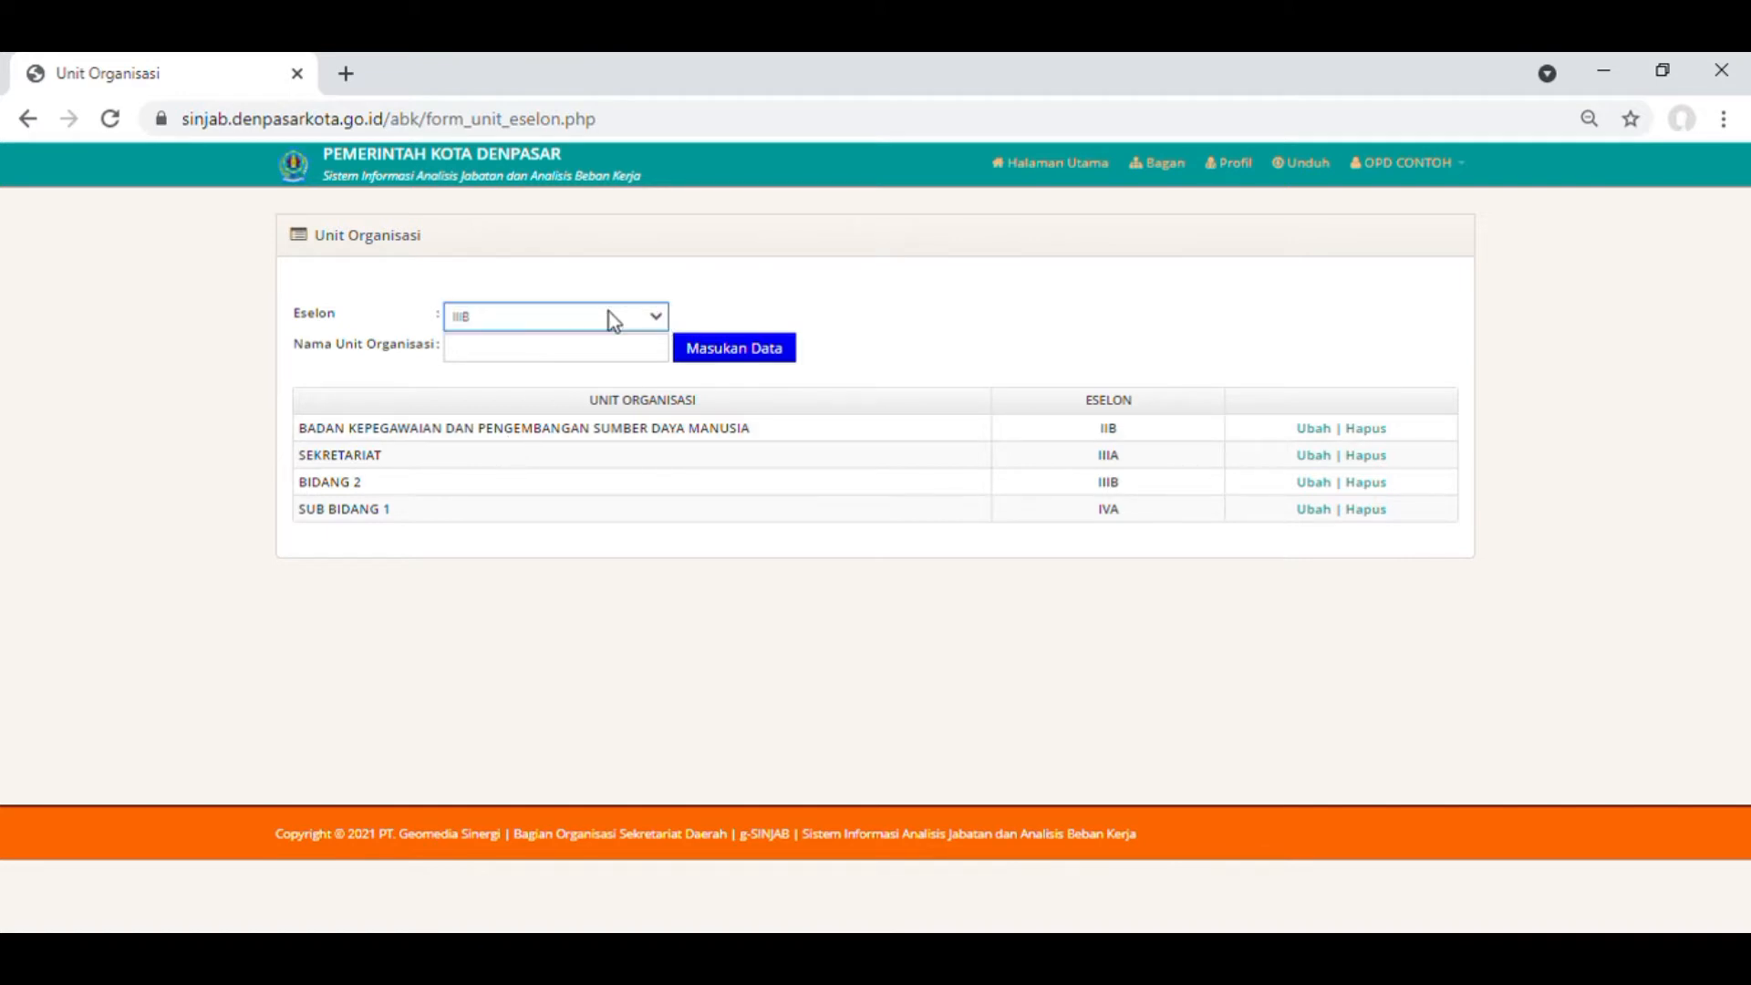
{"action": "left_click", "coordinate": [513, 447]}
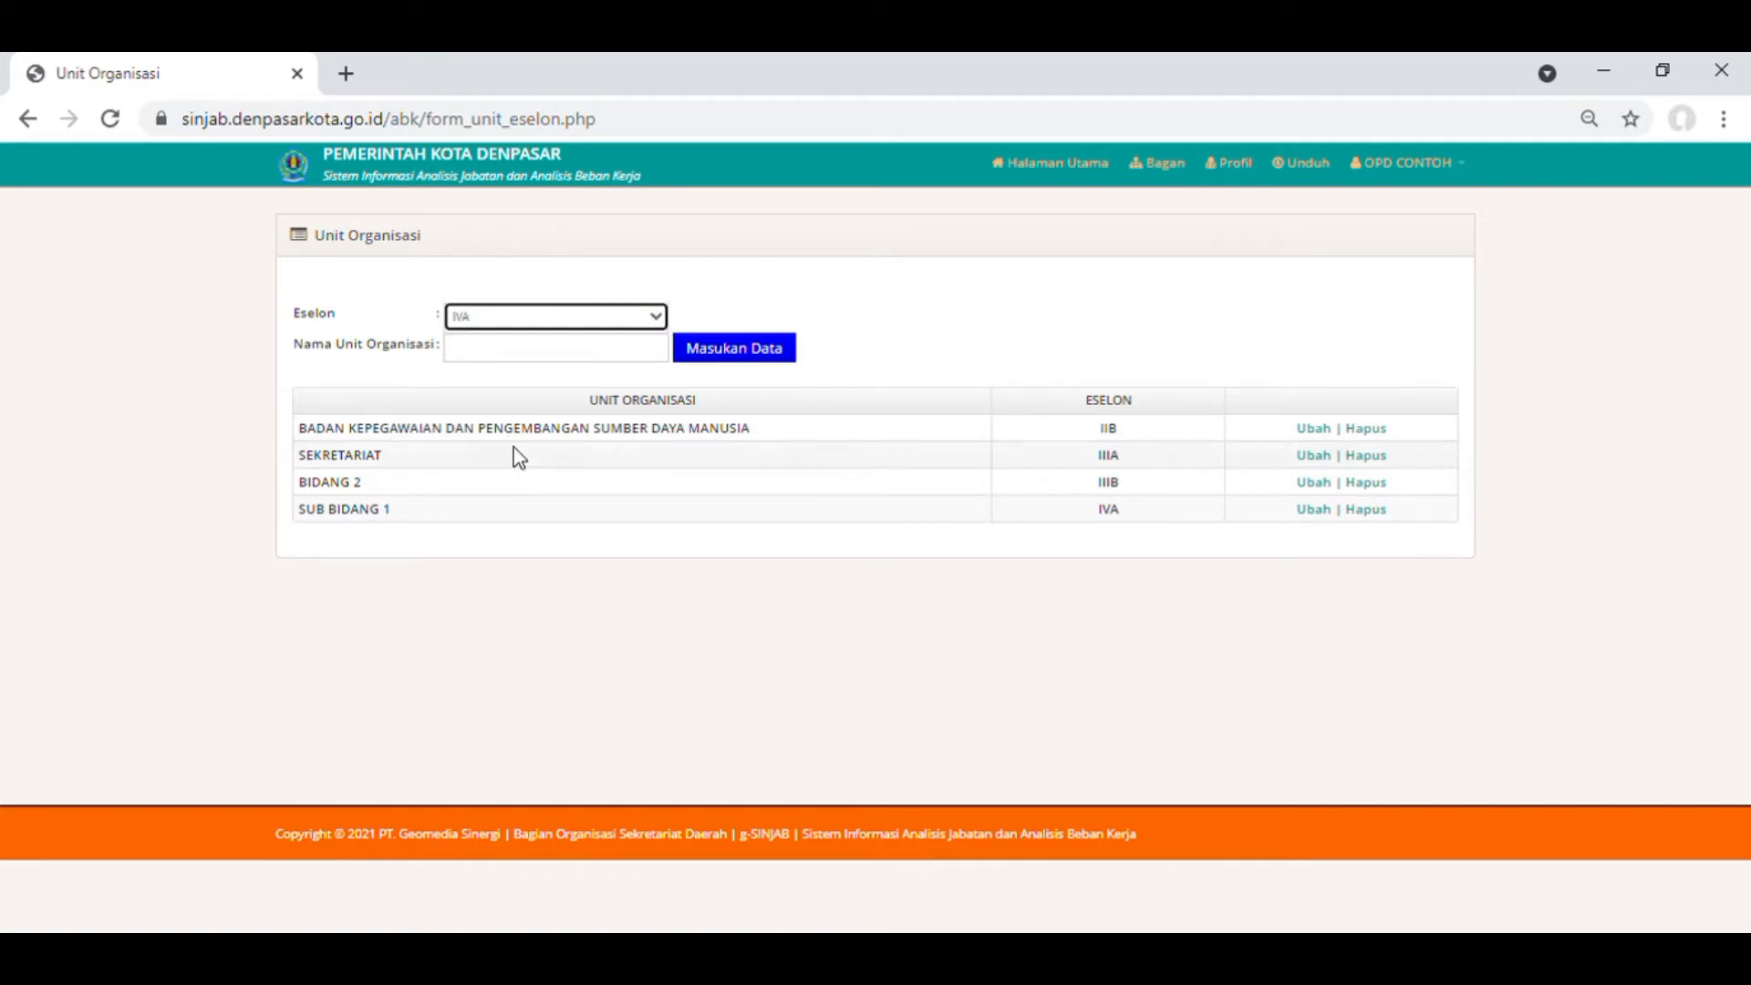
{"action": "left_click", "coordinate": [529, 354]}
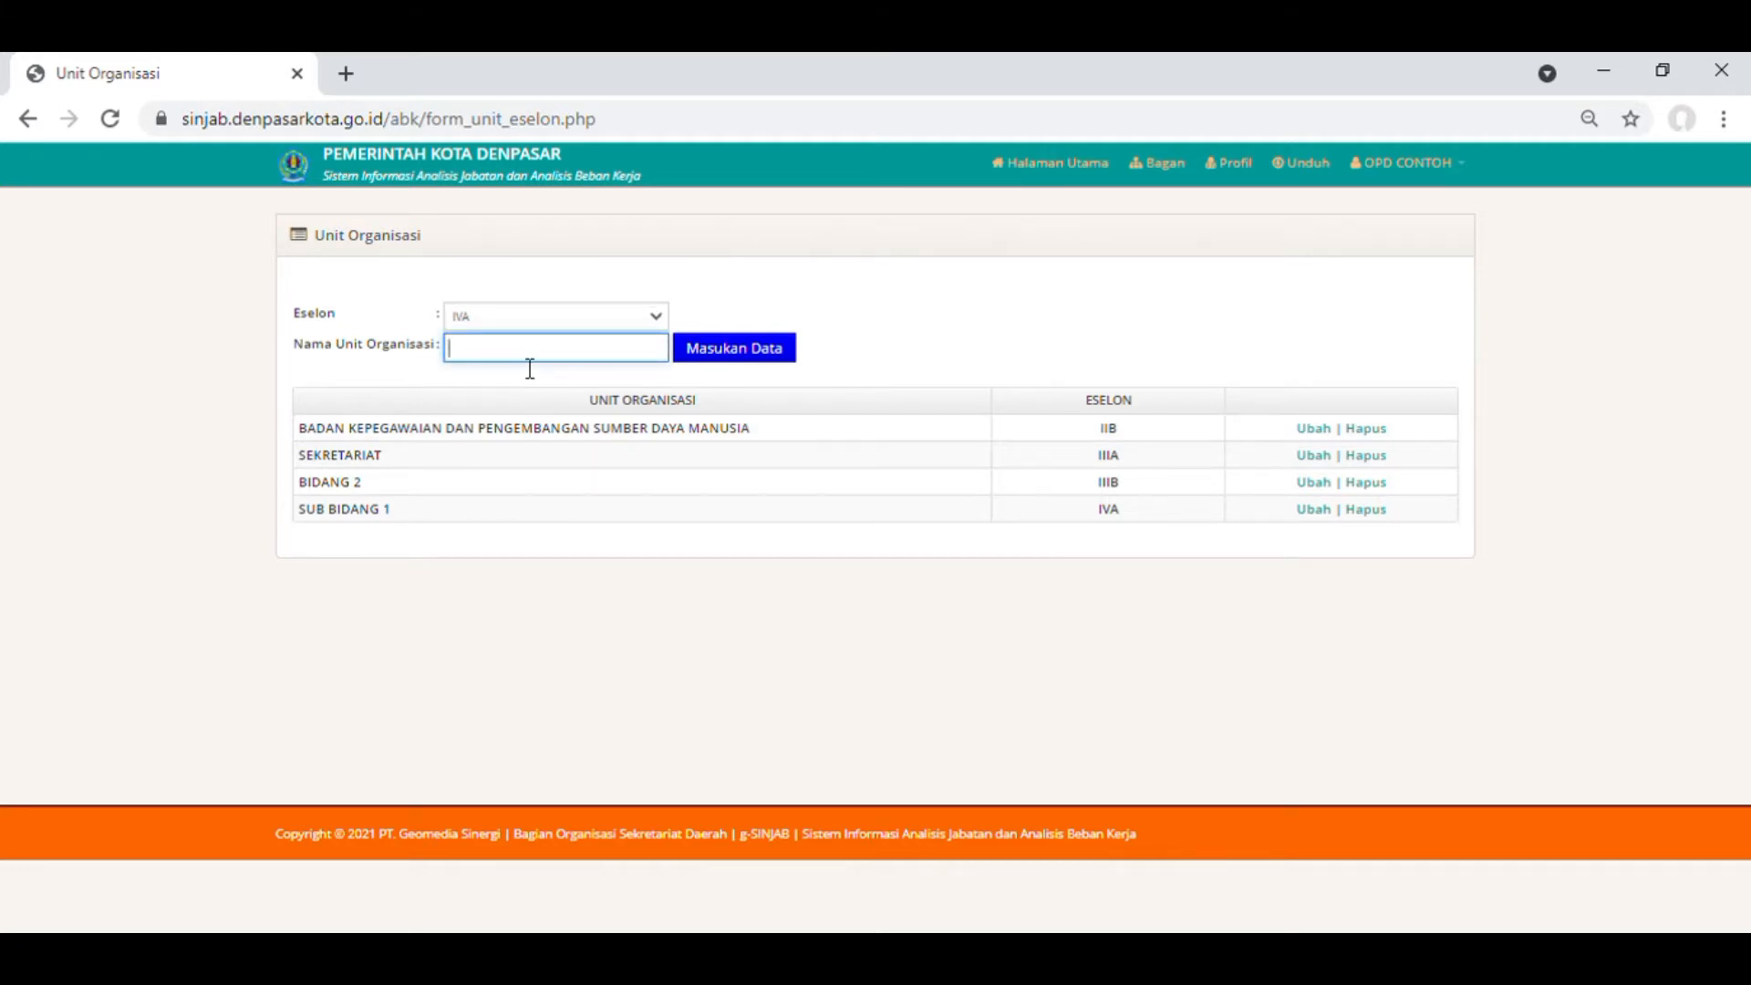
{"action": "type", "text": "SUB BAGIAN 2"}
{"action": "left_click", "coordinate": [730, 352]}
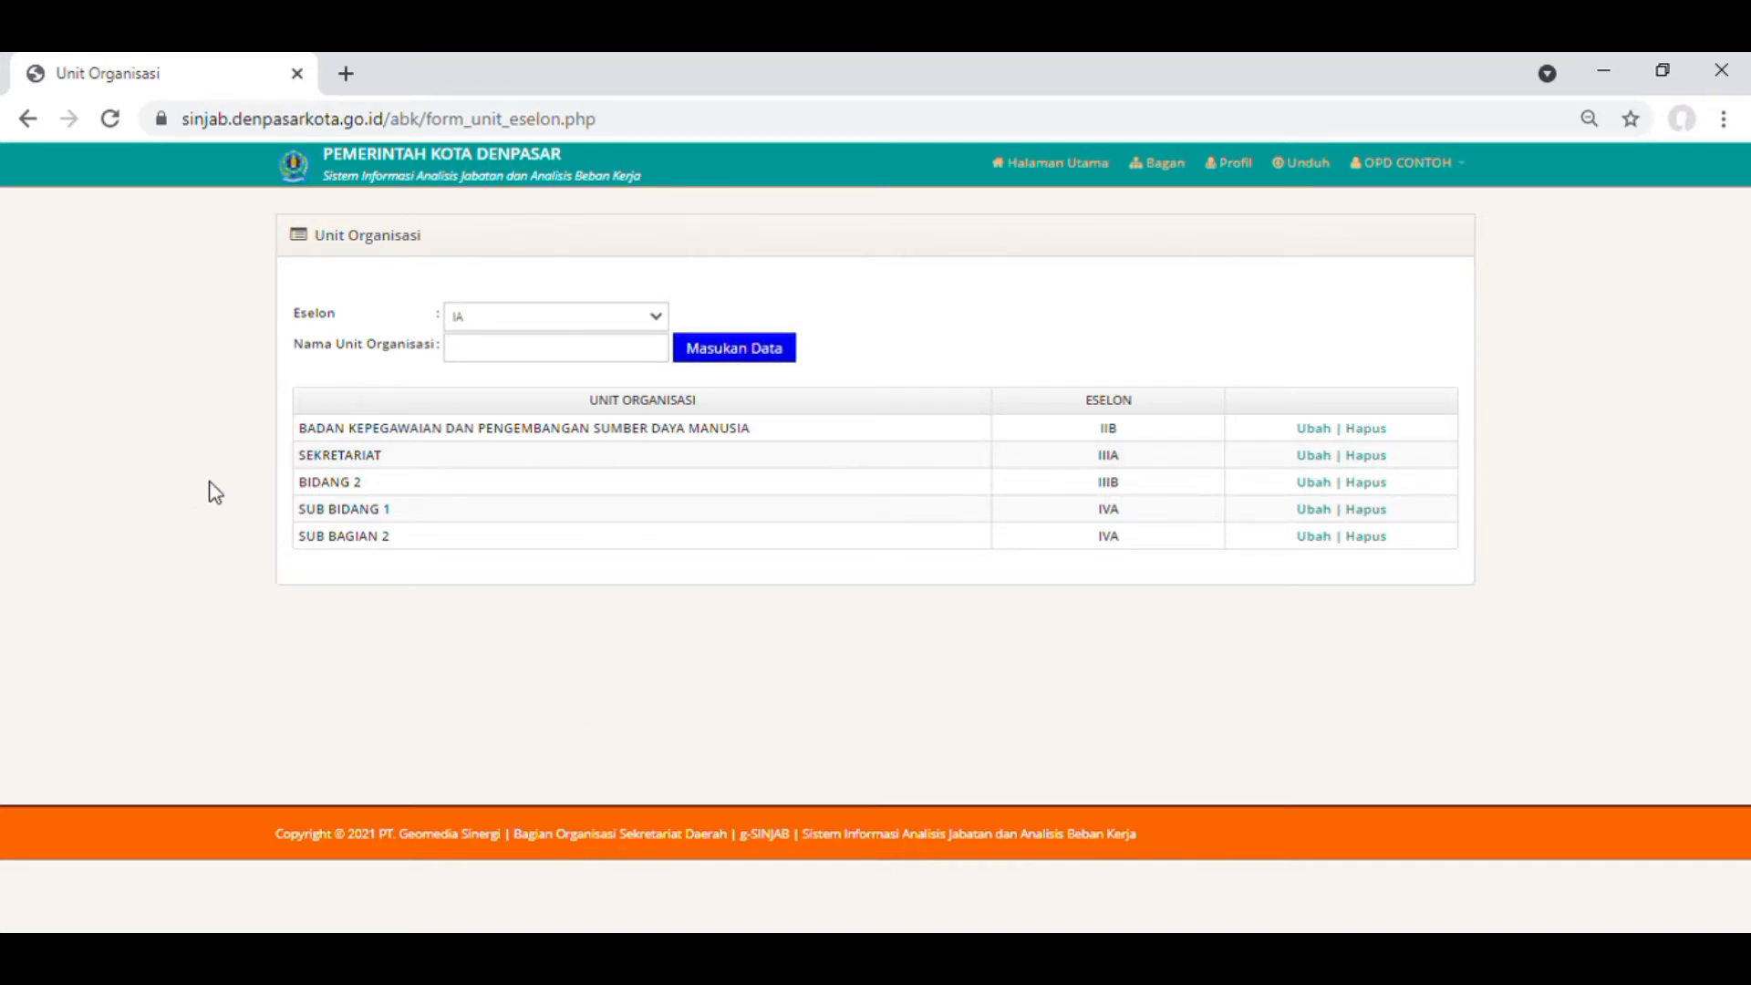
From the OPD CONTOH organization chart, start adding a position with Induk Jabatan set to "Tidak ada" and open its description form.
{"action": "left_click", "coordinate": [1190, 164]}
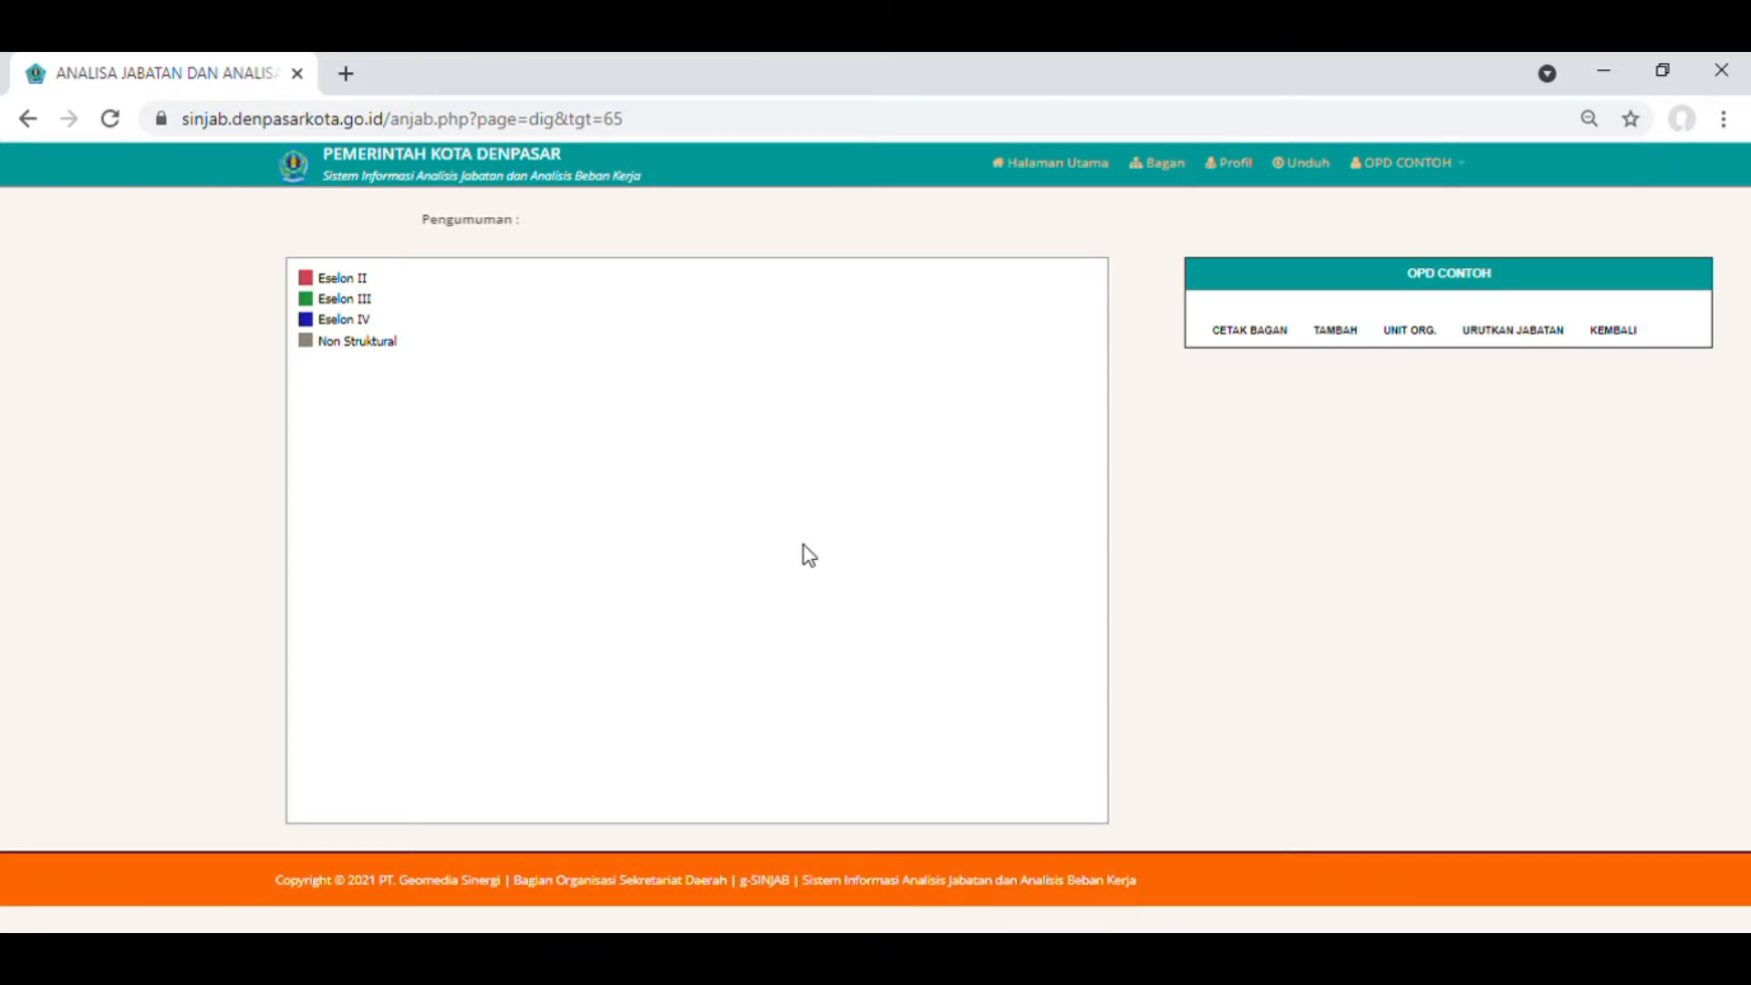
{"action": "left_click", "coordinate": [1346, 336]}
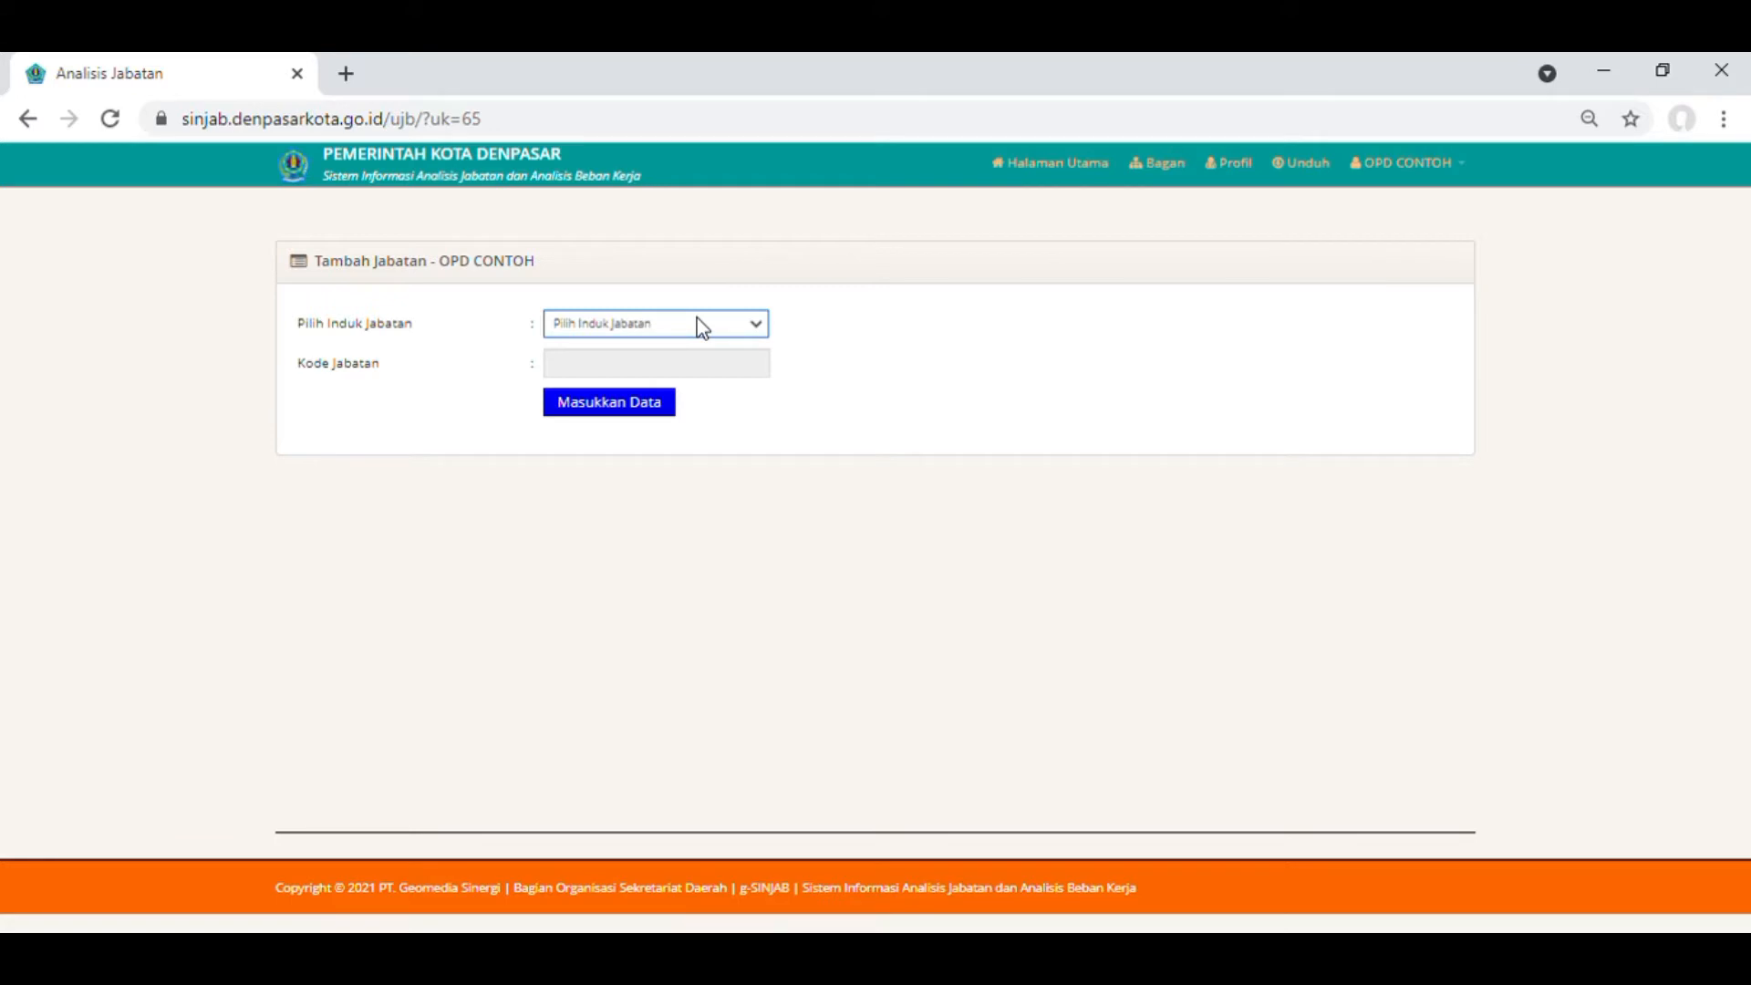
{"action": "left_click", "coordinate": [654, 368]}
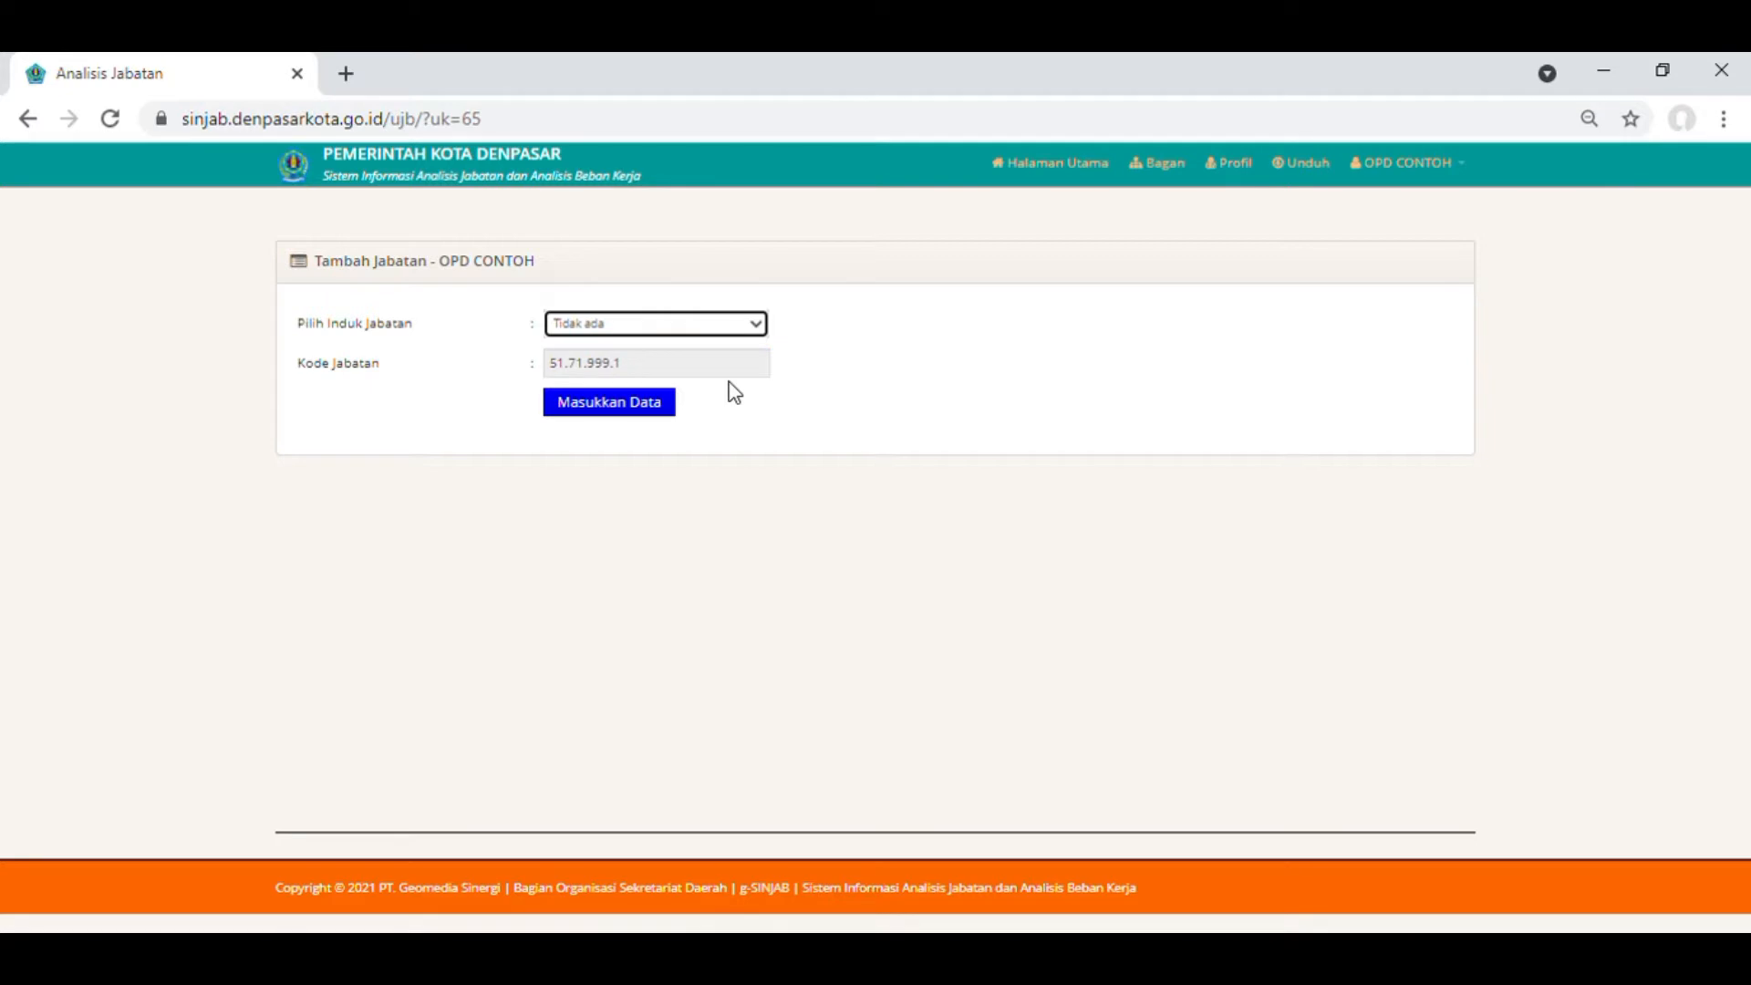
{"action": "left_click", "coordinate": [620, 405]}
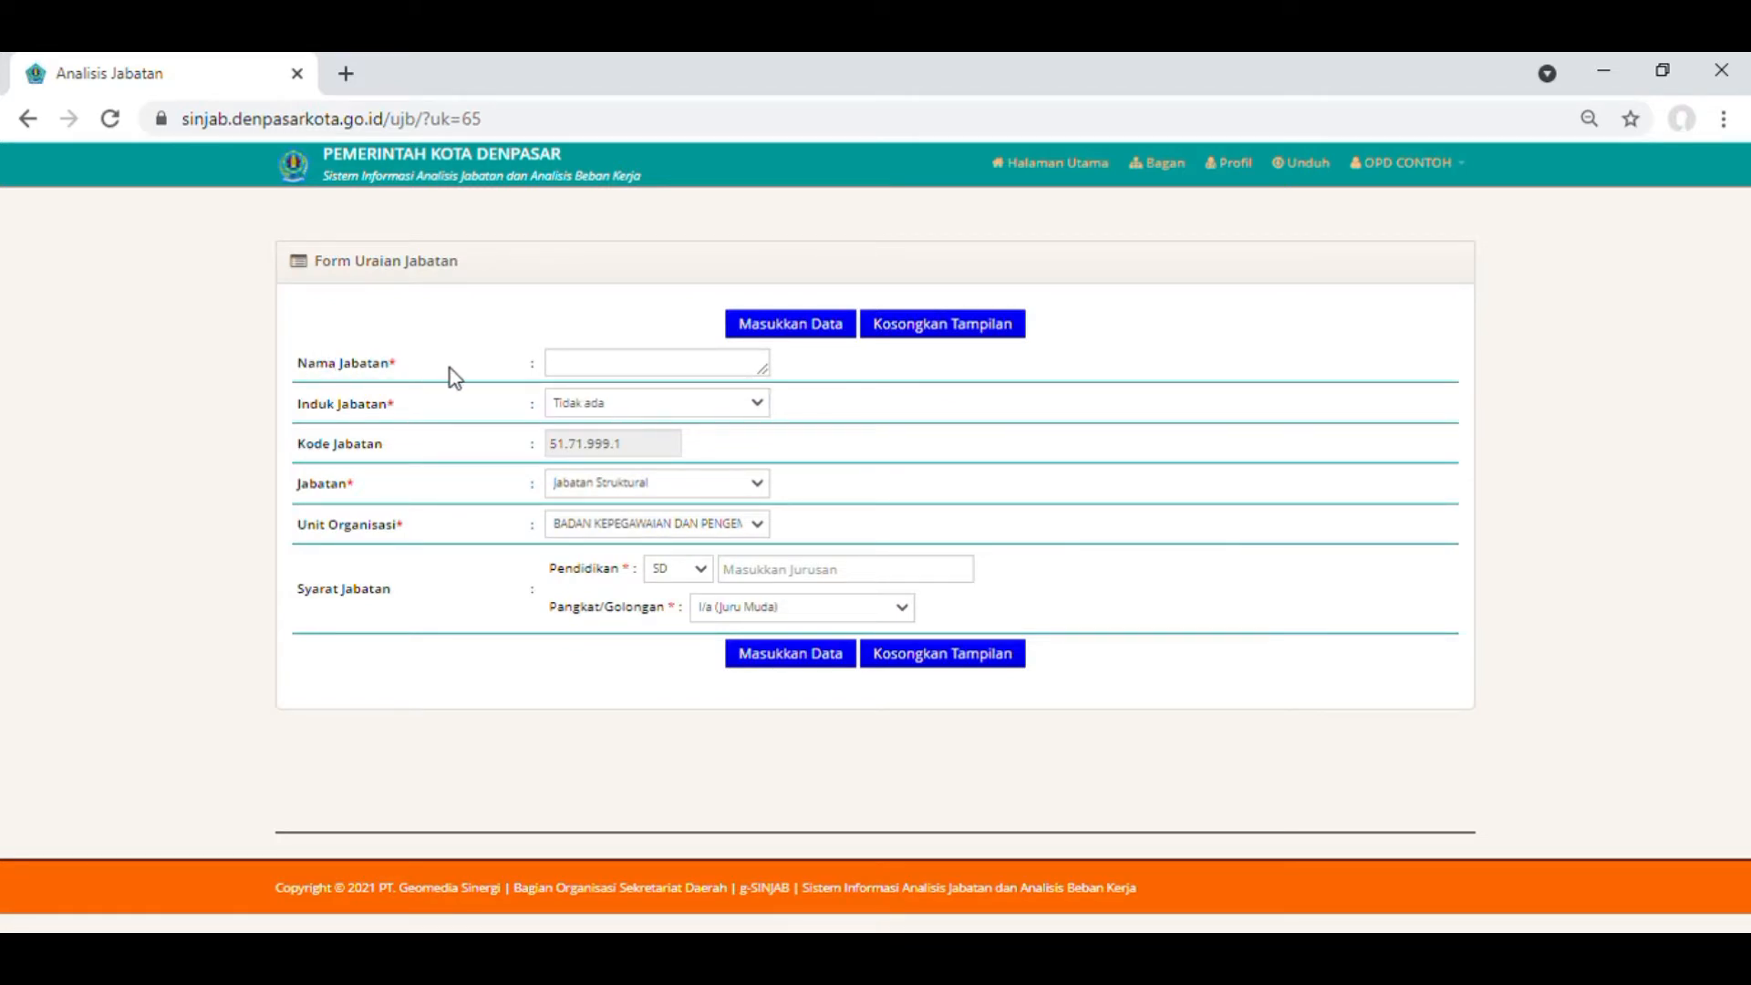
Enter "KEPALA BADAN KEPEGAWAIAN DAN PENGEMBANGAN SUMBER DAYA MANUSIA" as the position name.
{"action": "left_click", "coordinate": [598, 371]}
{"action": "left_click", "coordinate": [597, 373]}
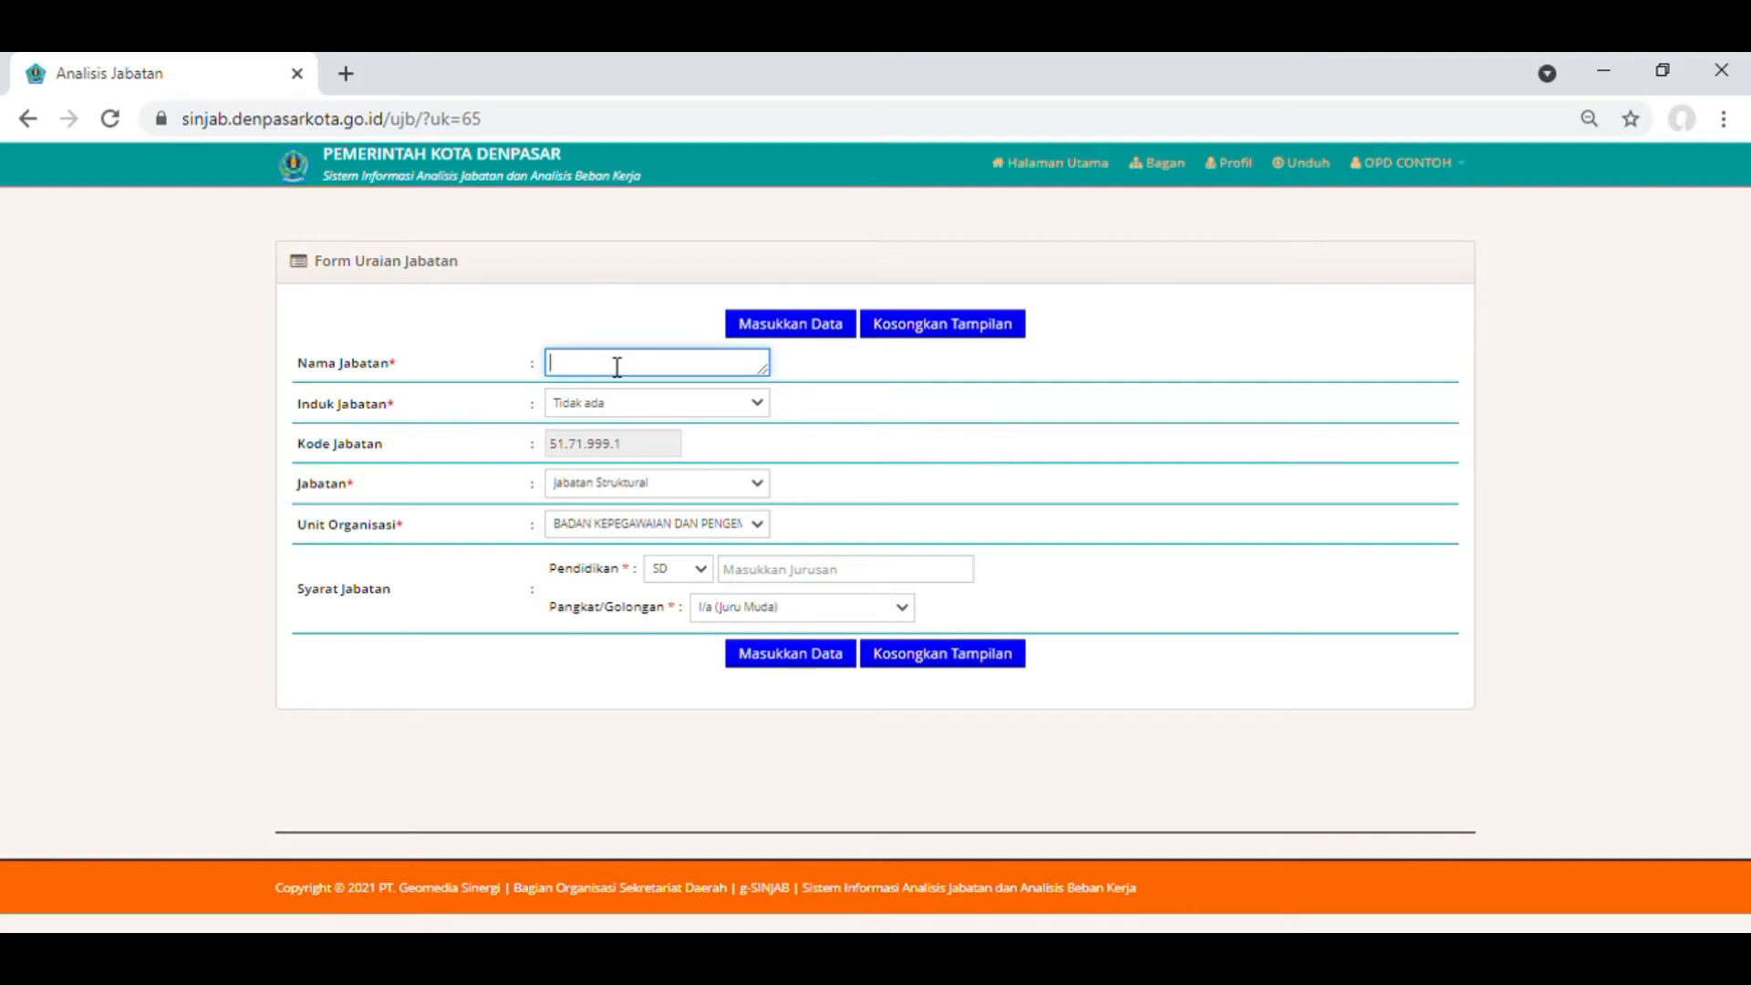
{"action": "type", "text": "KEPALA BADAN KEPEGAWAIAN DANG PE"}
{"action": "key", "text": "BackSpace"}
{"action": "key", "text": "BackSpace"}
{"action": "key", "text": "BackSpace"}
{"action": "key", "text": "BackSpace"}
{"action": "type", "text": "PENGEMBANGAN "}
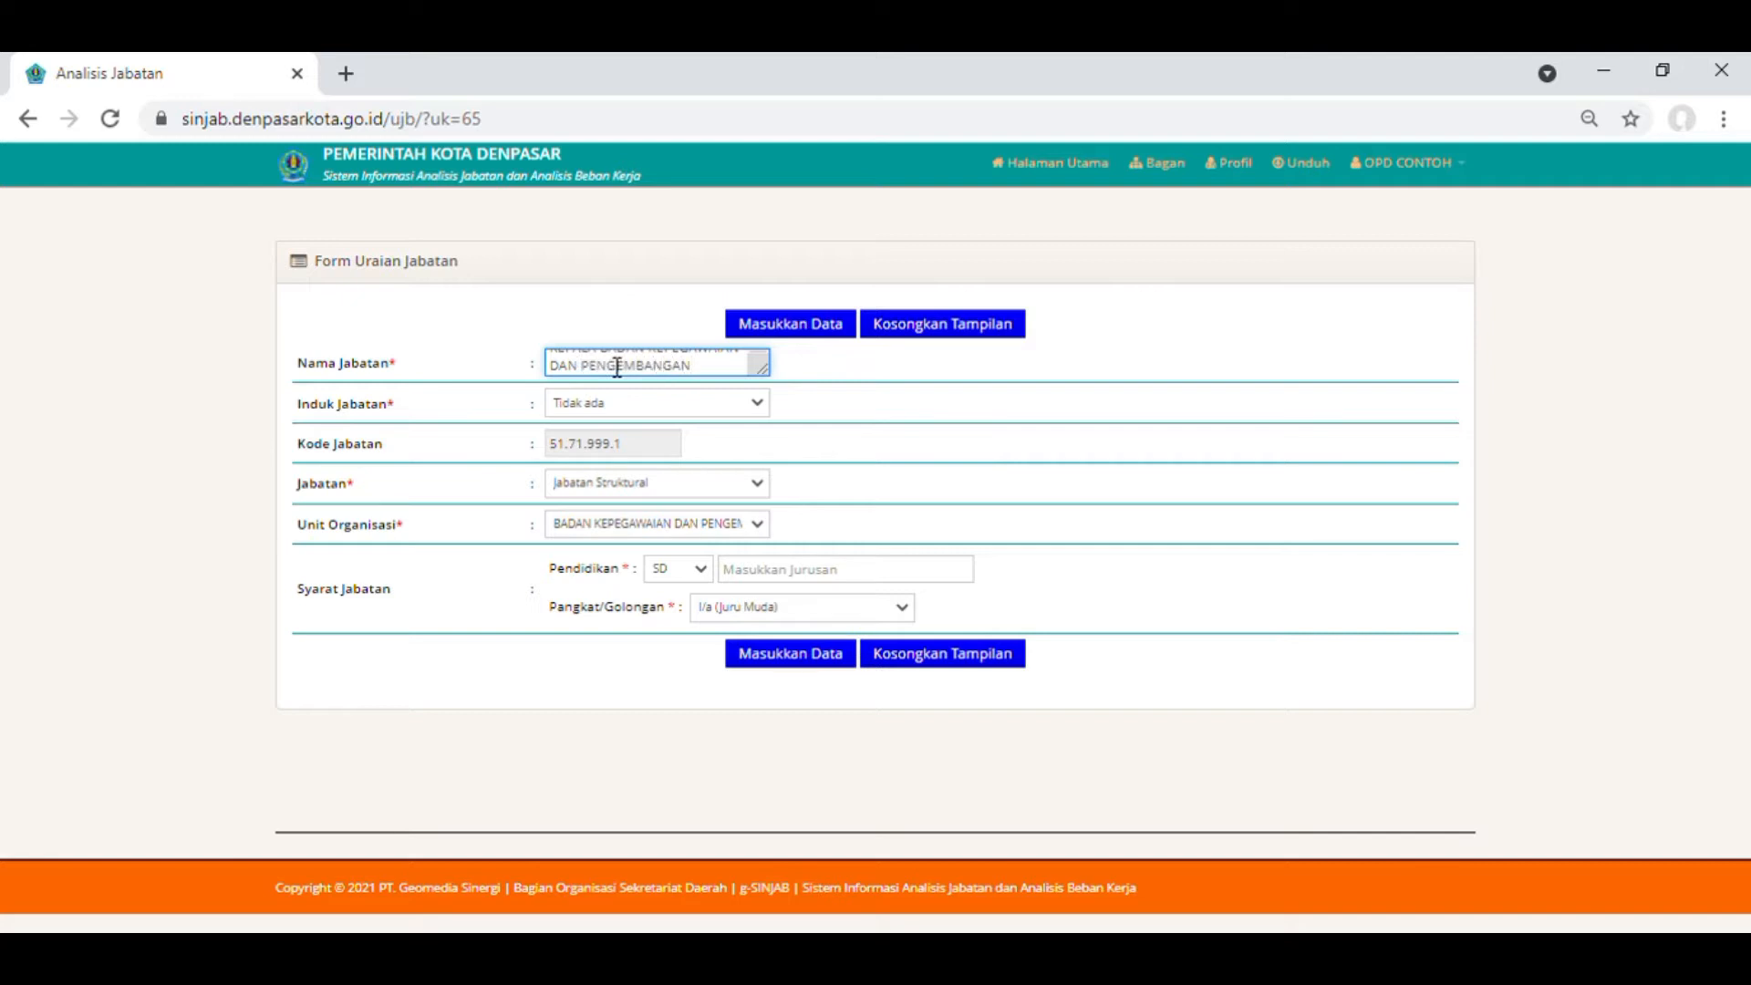
{"action": "type", "text": "SUMBER DAYA MANUSIA"}
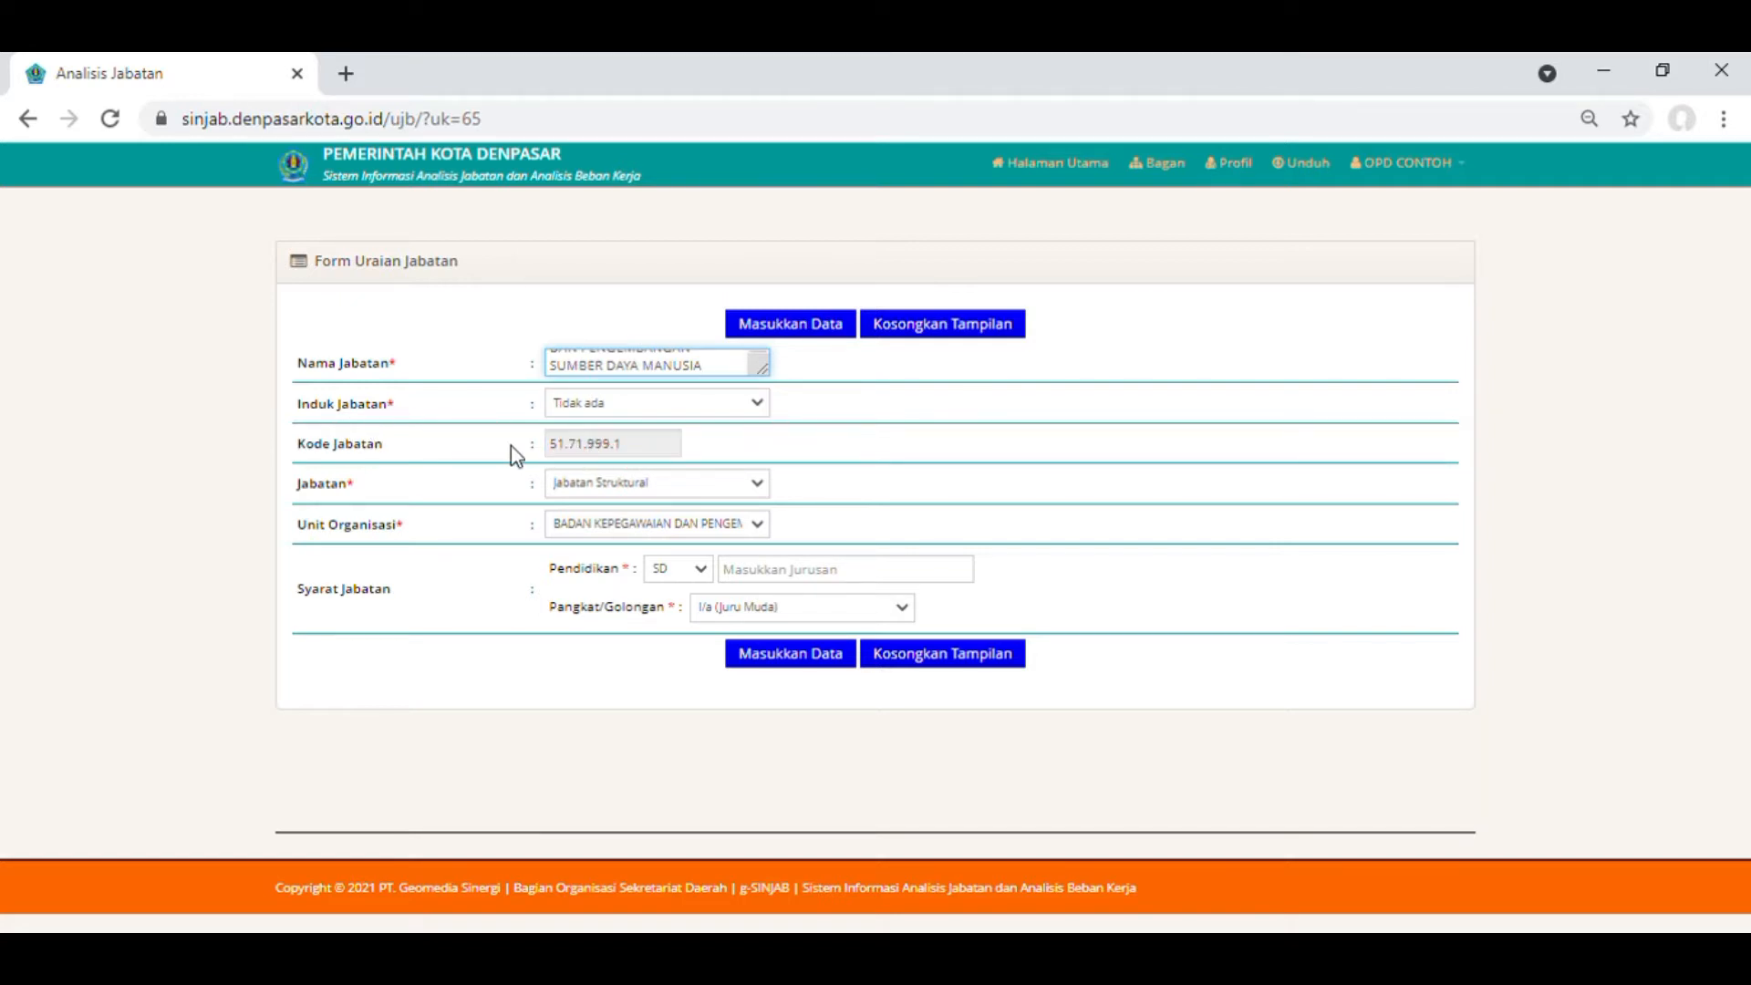
Choose Jabatan Struktural as the position type and BADAN KEPEGAWAIAN DAN PENGEMBANGAN SUMBER DAYA MANUSIA as the organizational unit.
{"action": "left_click", "coordinate": [659, 491]}
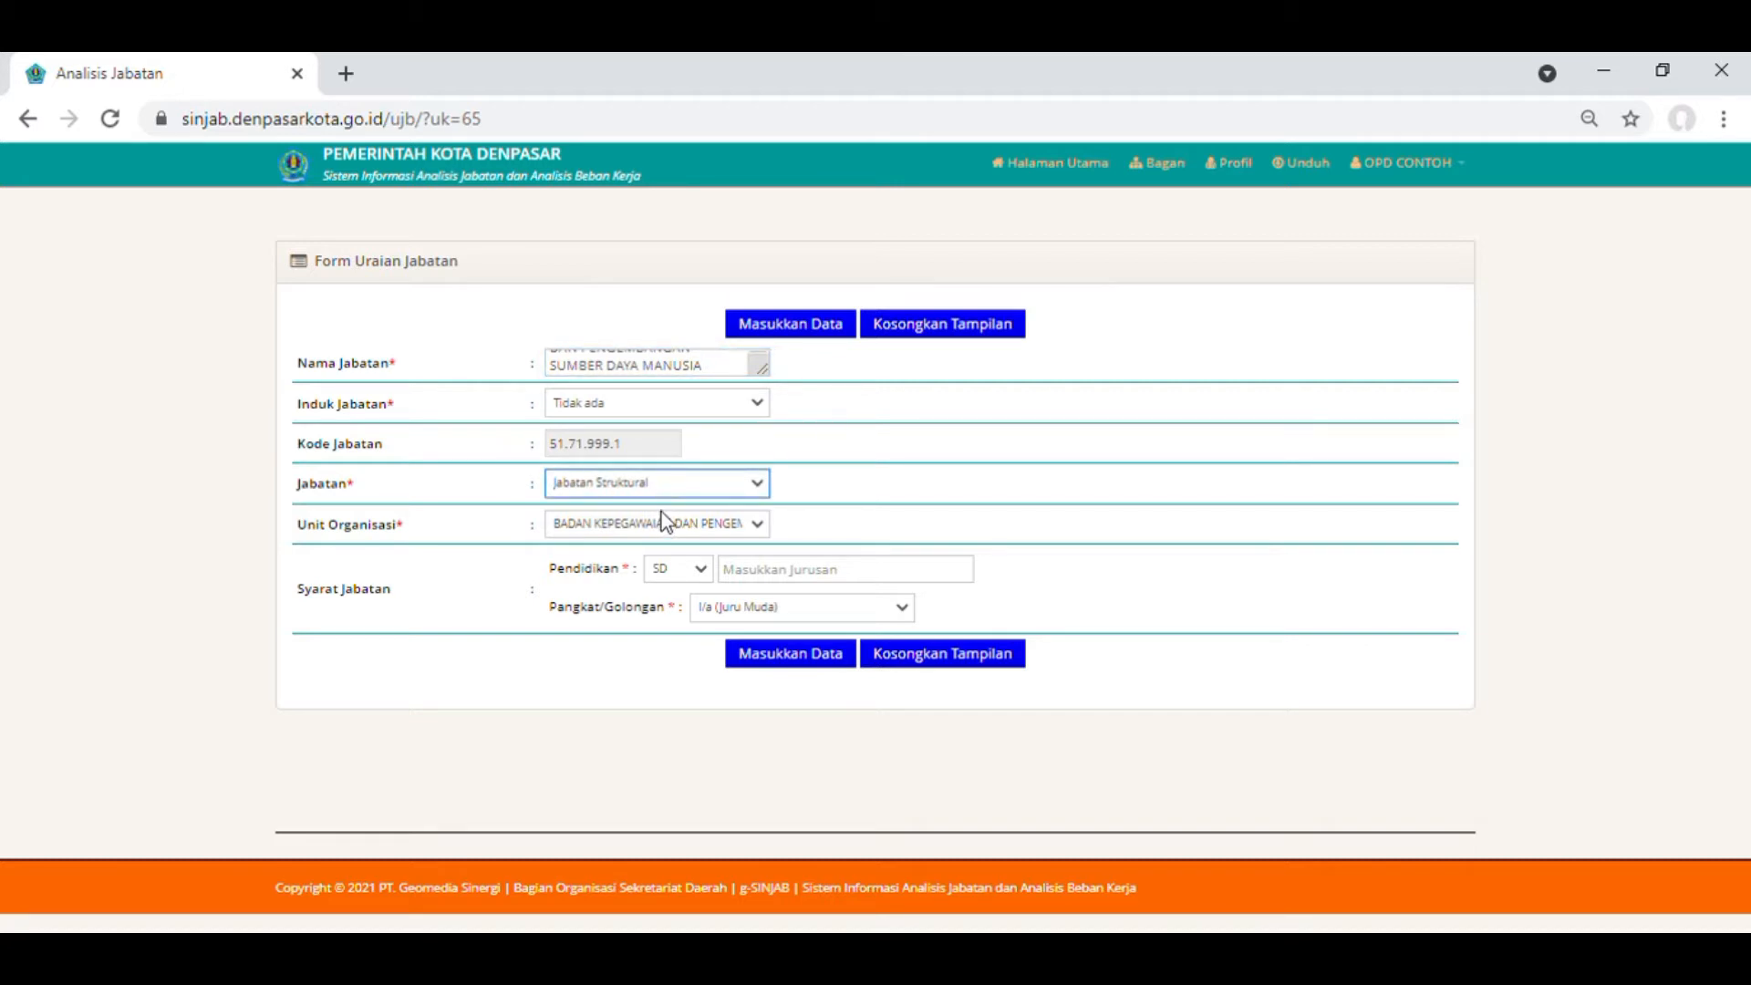
{"action": "left_click", "coordinate": [662, 512]}
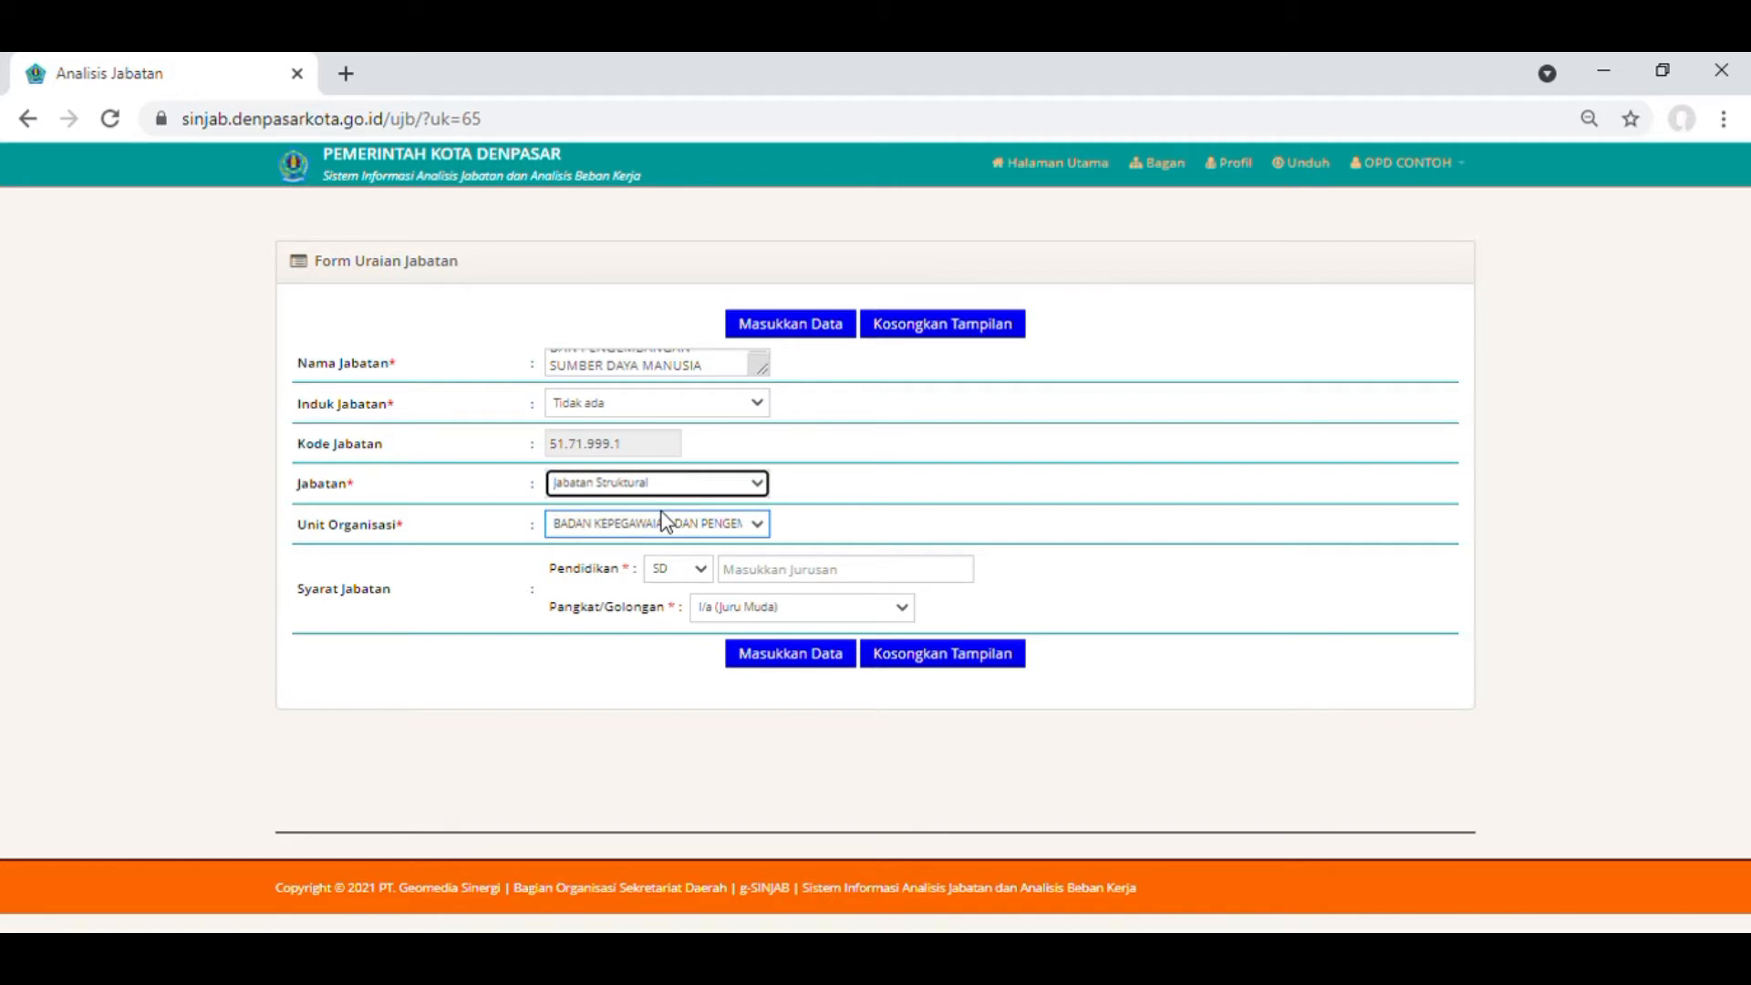
{"action": "left_click", "coordinate": [759, 529]}
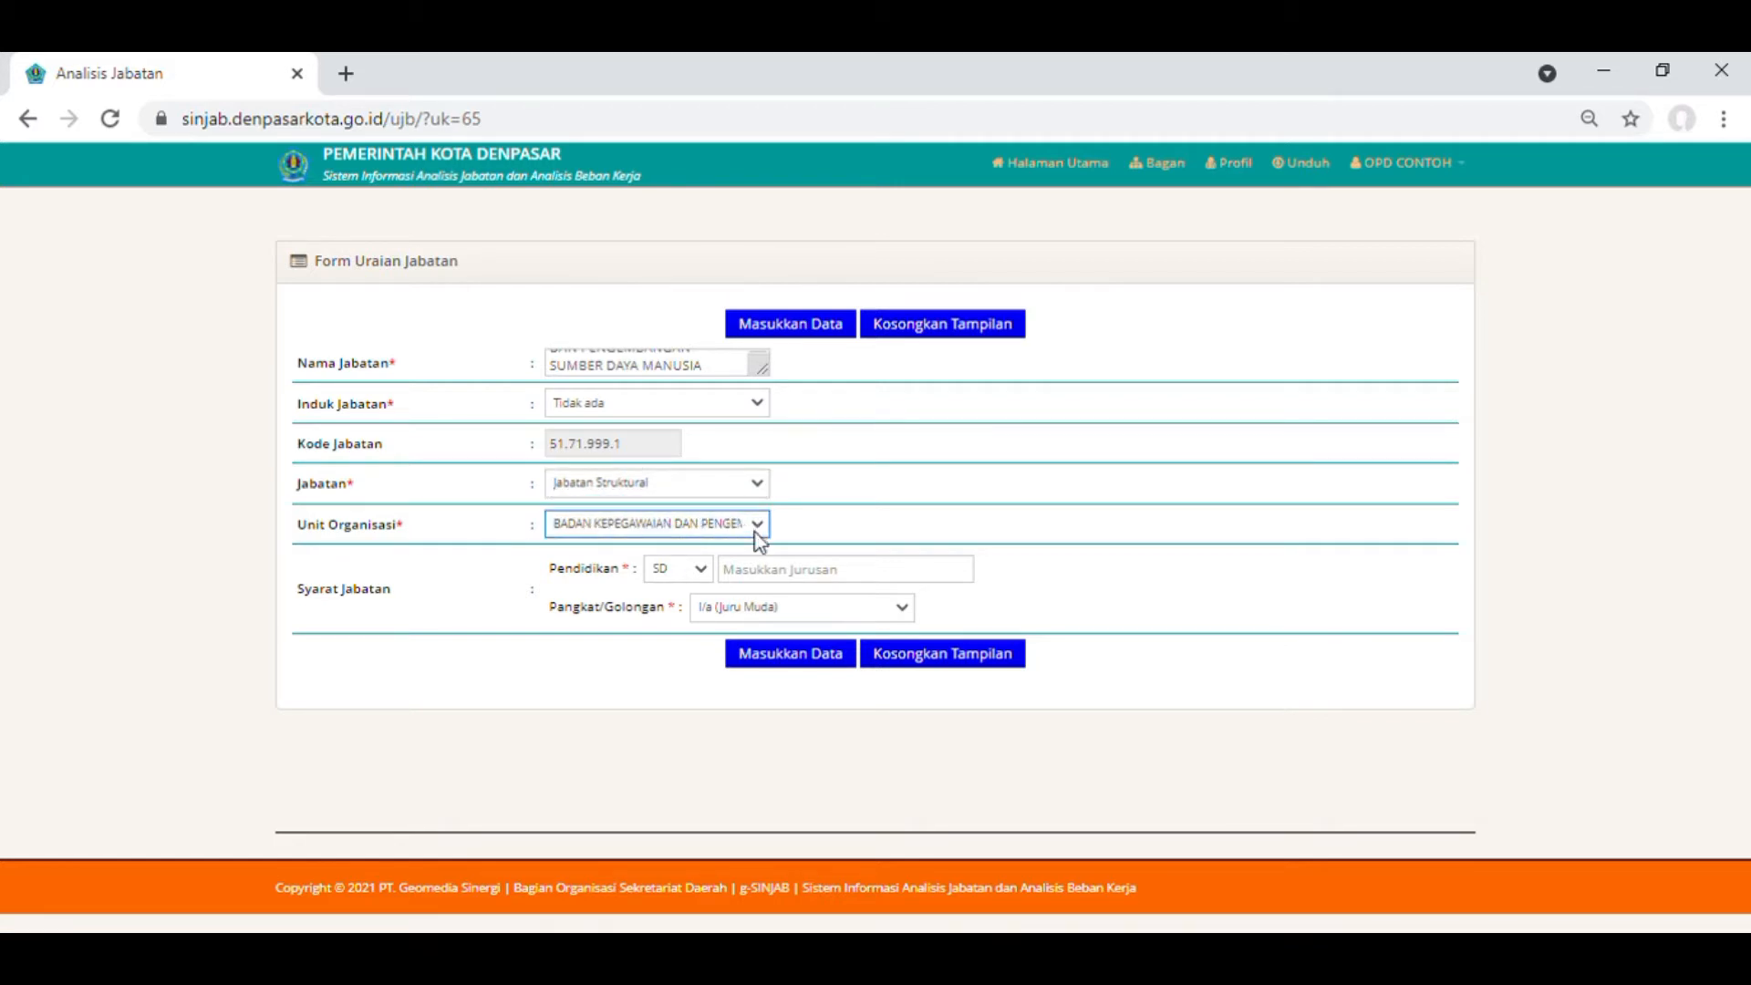
{"action": "left_click", "coordinate": [755, 546]}
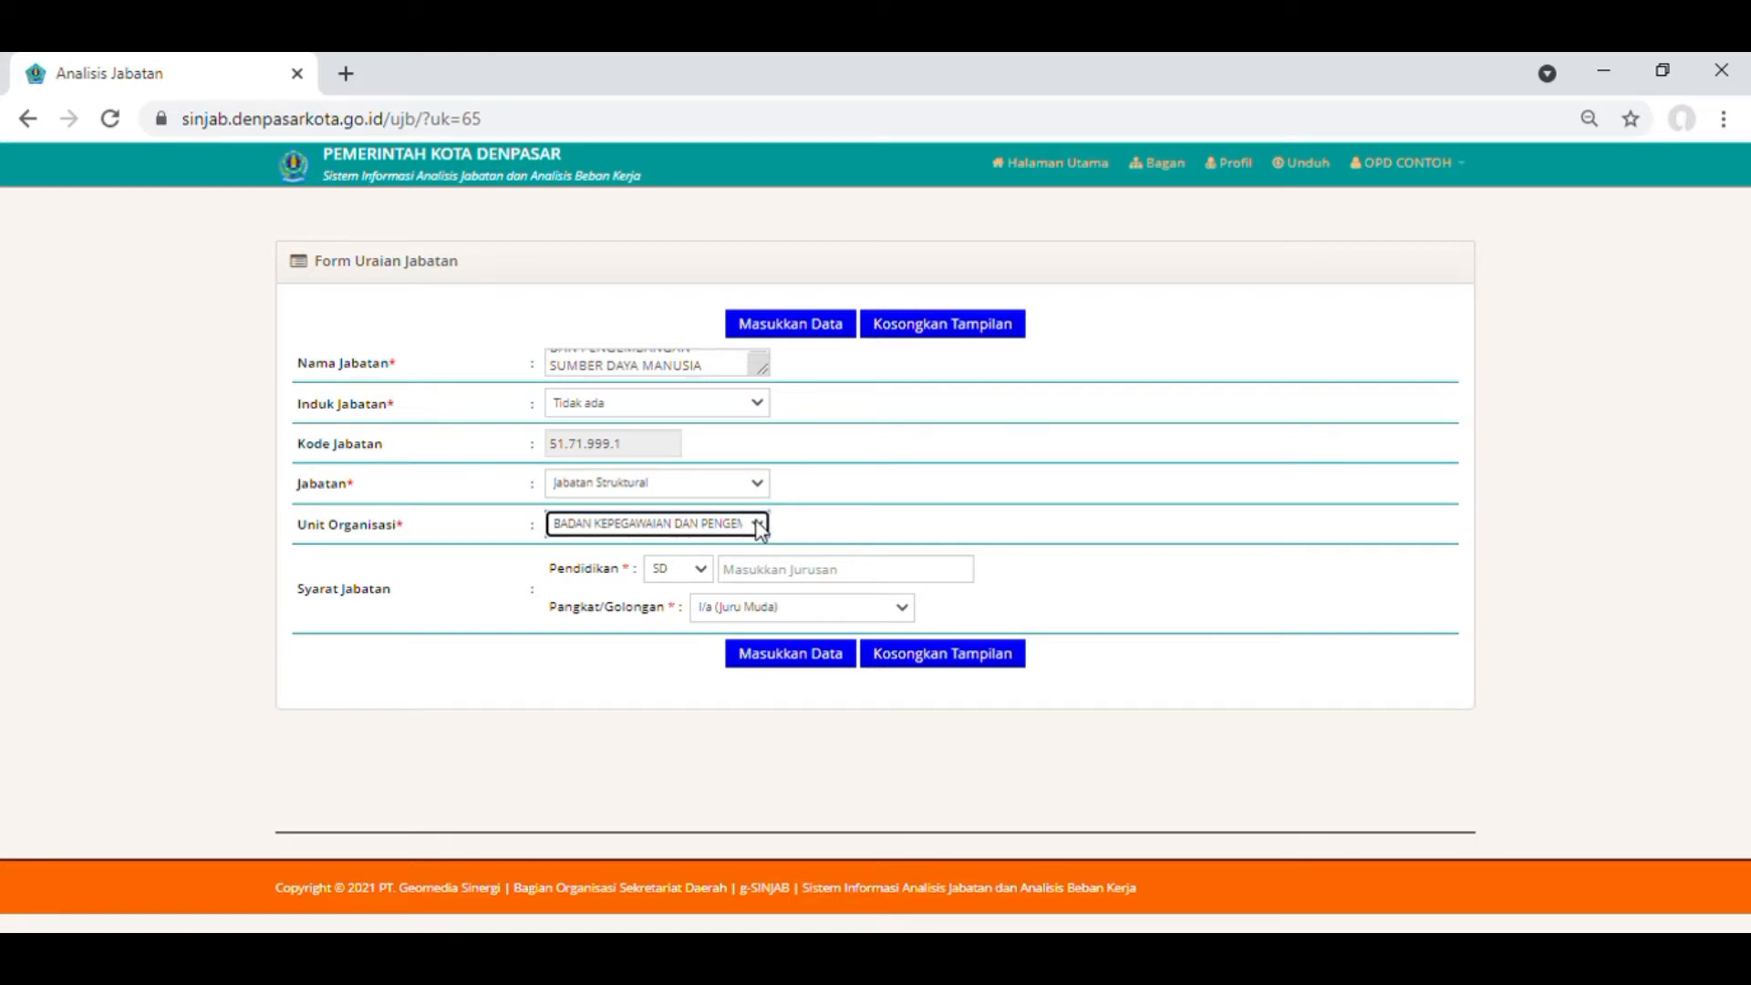
Set the position requirements to education S2 in "Manjemen, Ilmu Pemerintahan, Hukum" and rank IV/b (Pembina Tingkat I).
{"action": "left_click", "coordinate": [301, 598]}
{"action": "left_click_drag", "start_coordinate": [300, 597], "coordinate": [411, 597]}
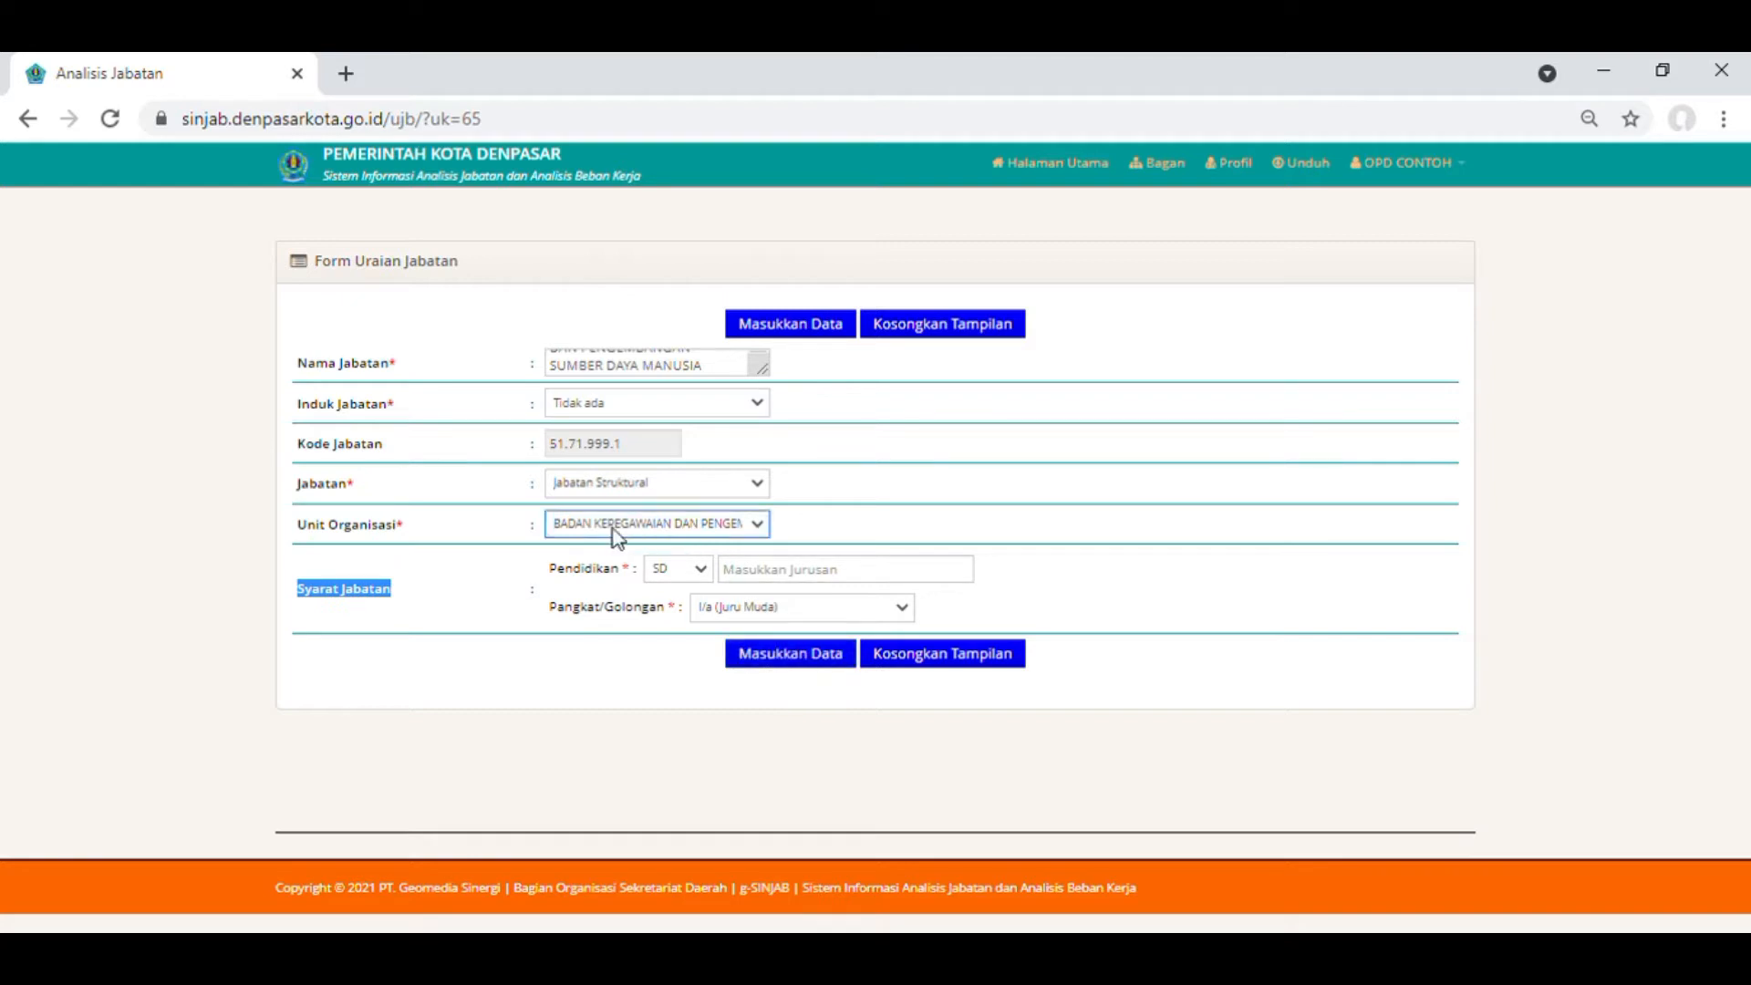
{"action": "left_click", "coordinate": [703, 573]}
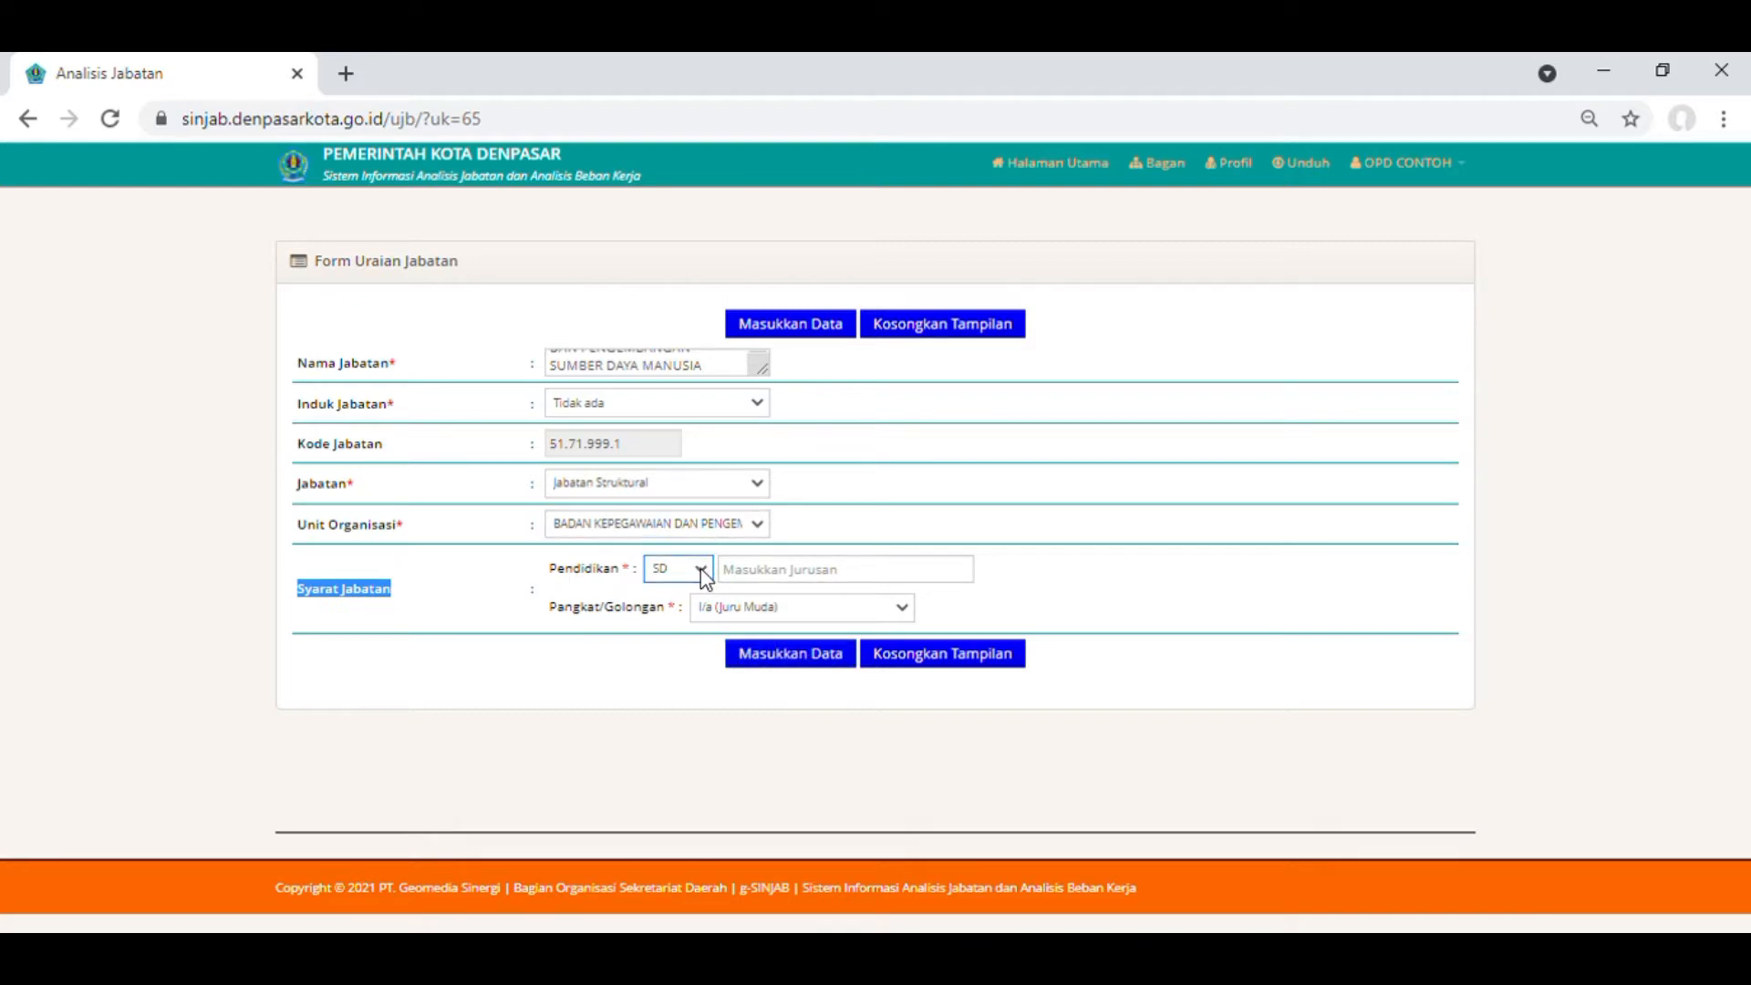
{"action": "left_click", "coordinate": [664, 753]}
{"action": "left_click", "coordinate": [821, 570]}
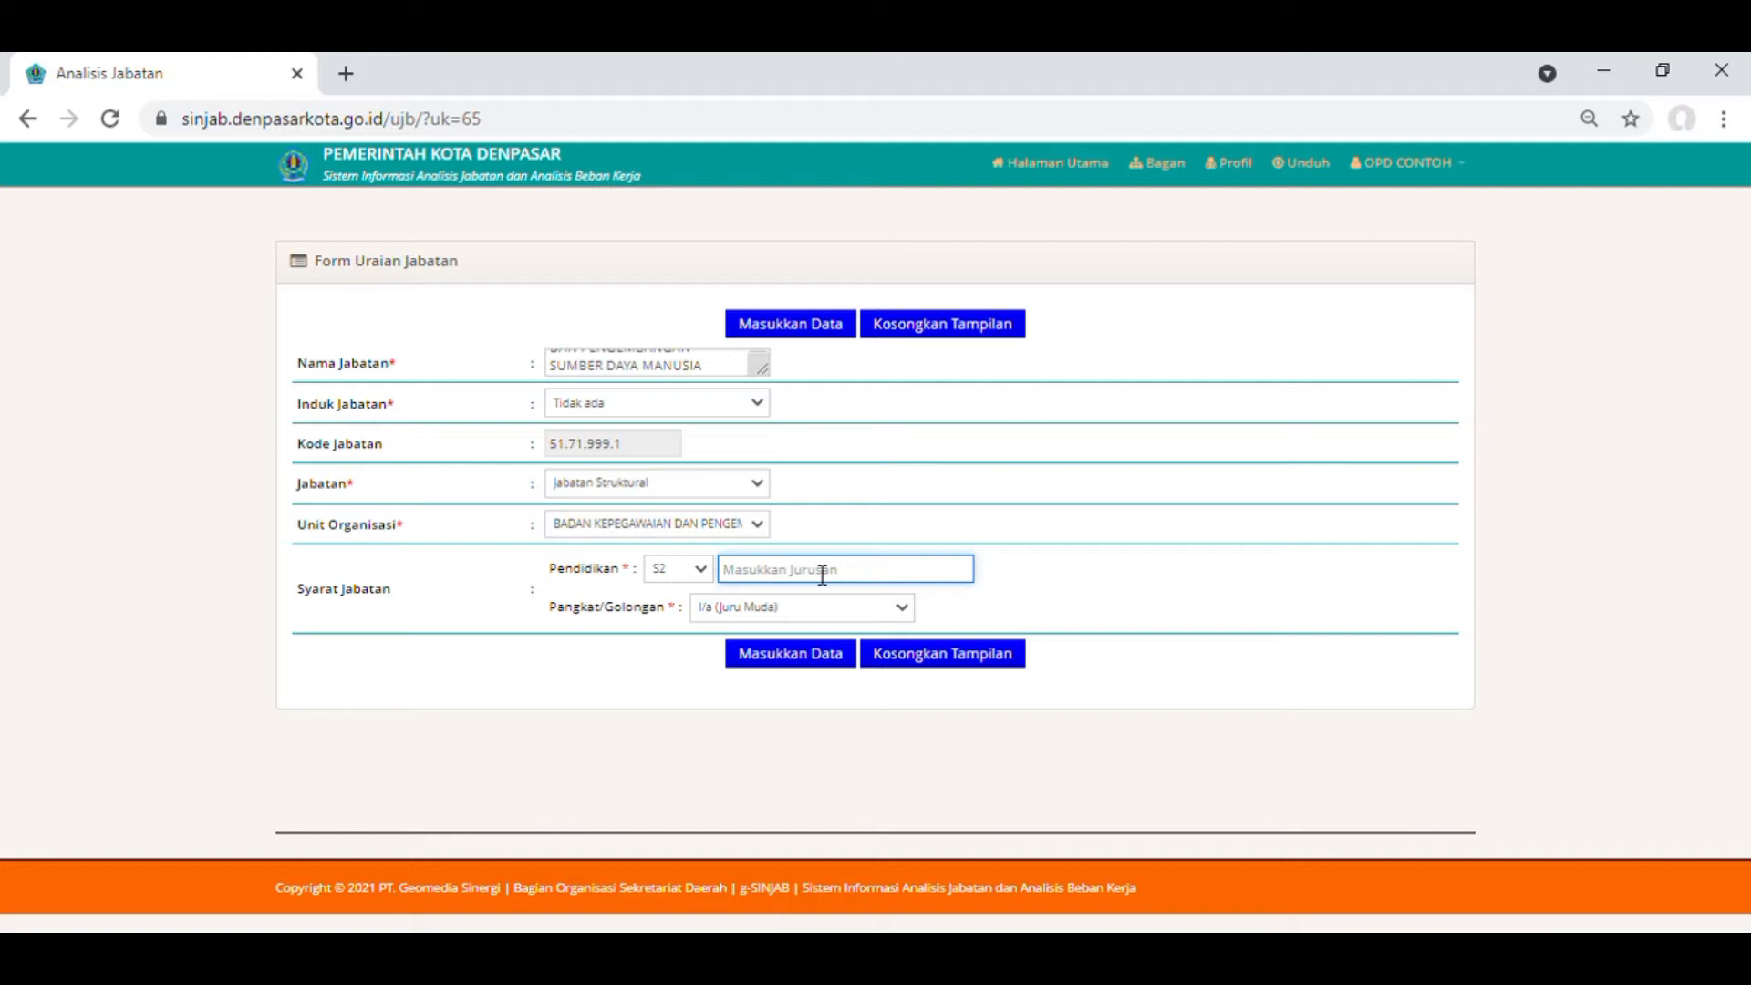
{"action": "type", "text": "Manjemen, Ilmu Pemerintahan"}
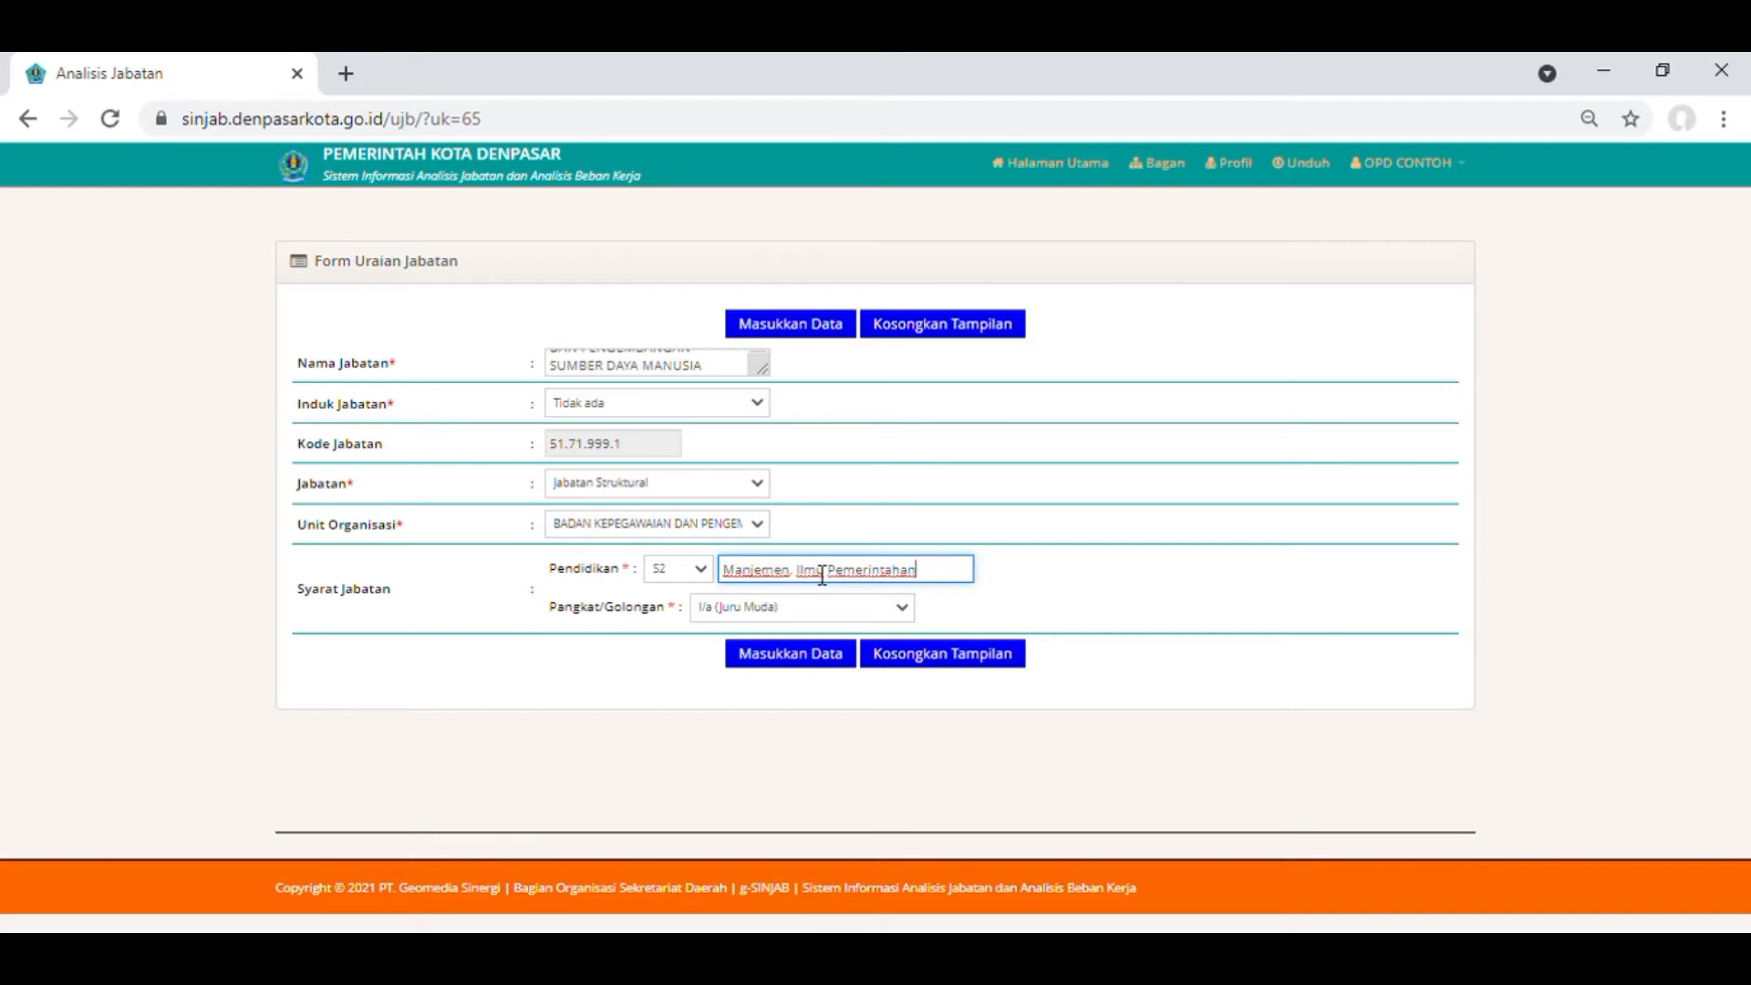
{"action": "type", "text": ", Hukum"}
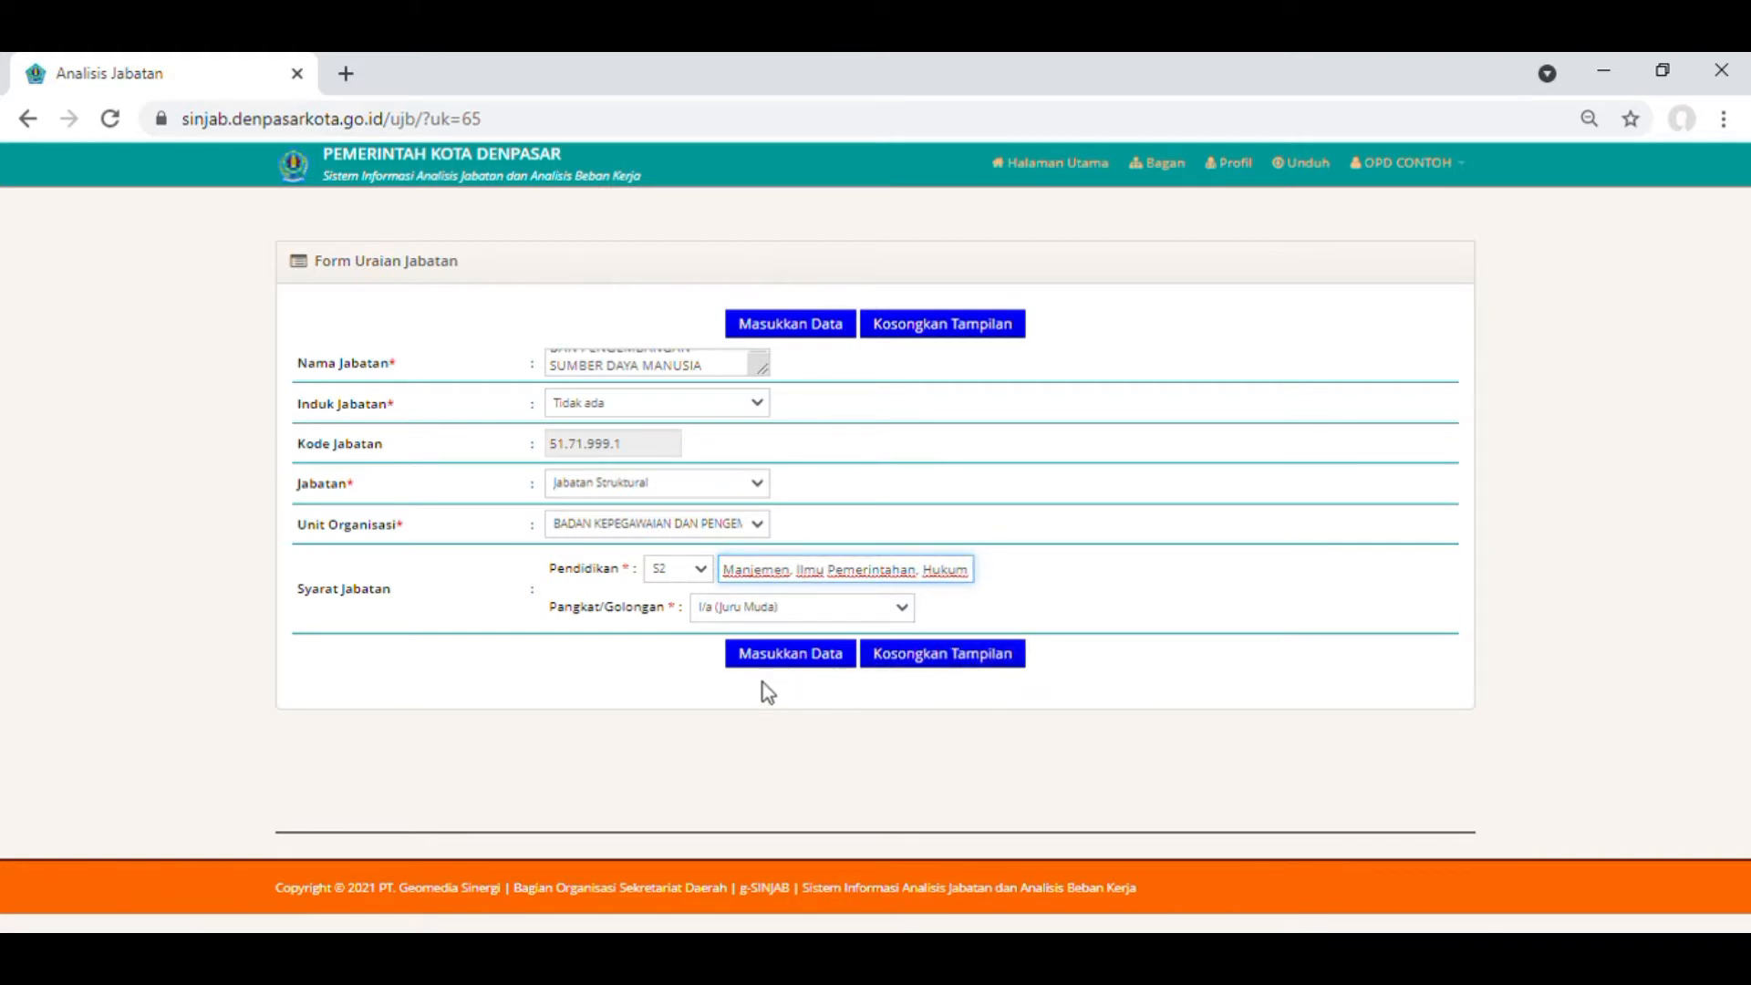
{"action": "left_click", "coordinate": [715, 619]}
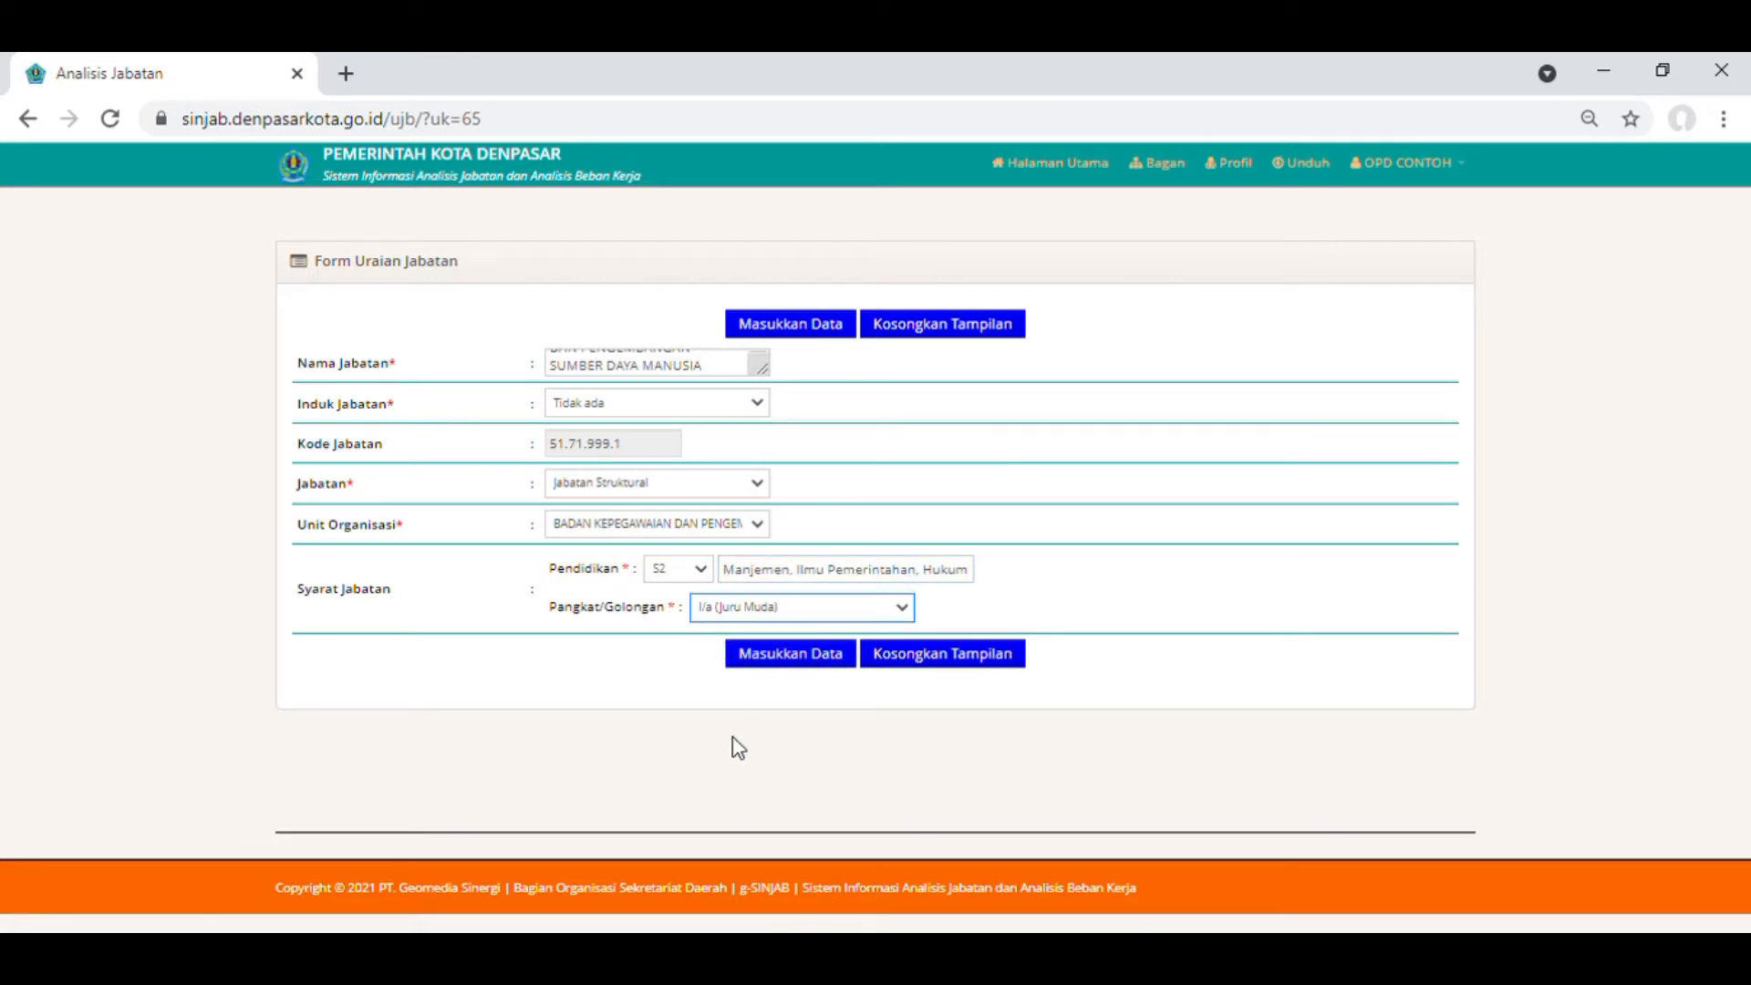
{"action": "left_click", "coordinate": [748, 867]}
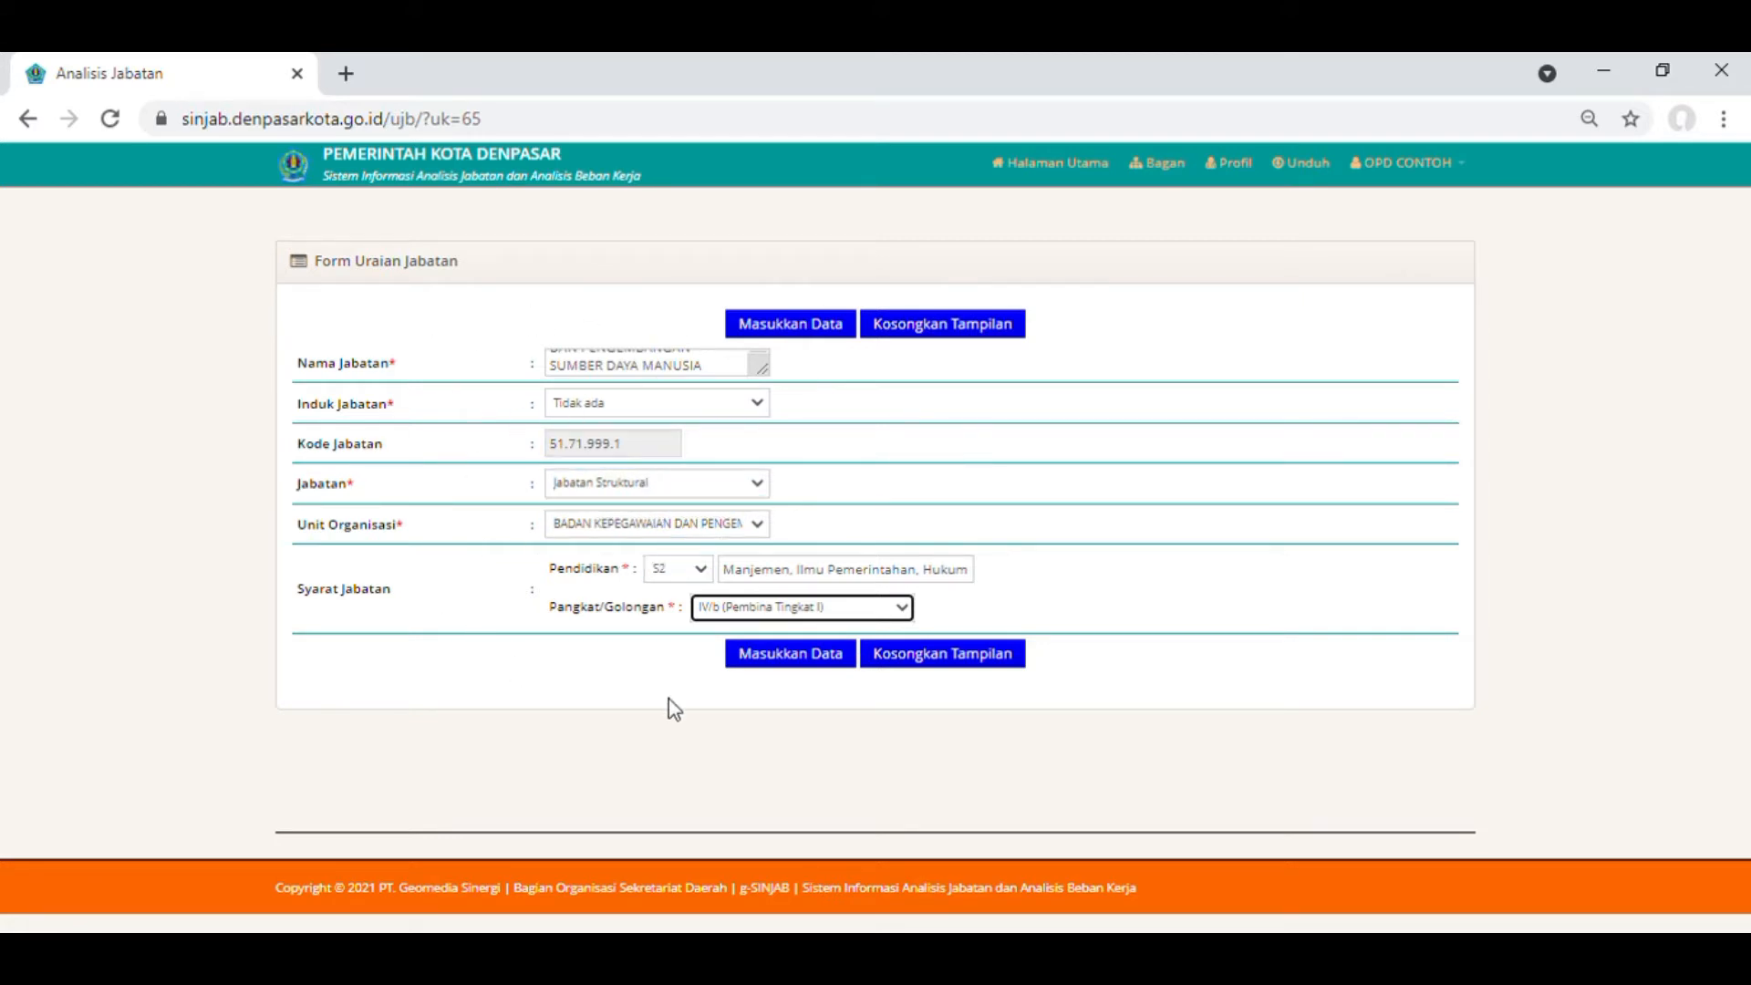
Submit and confirm the new position data, and return from its preview to the ANJAB form.
{"action": "left_click", "coordinate": [791, 655]}
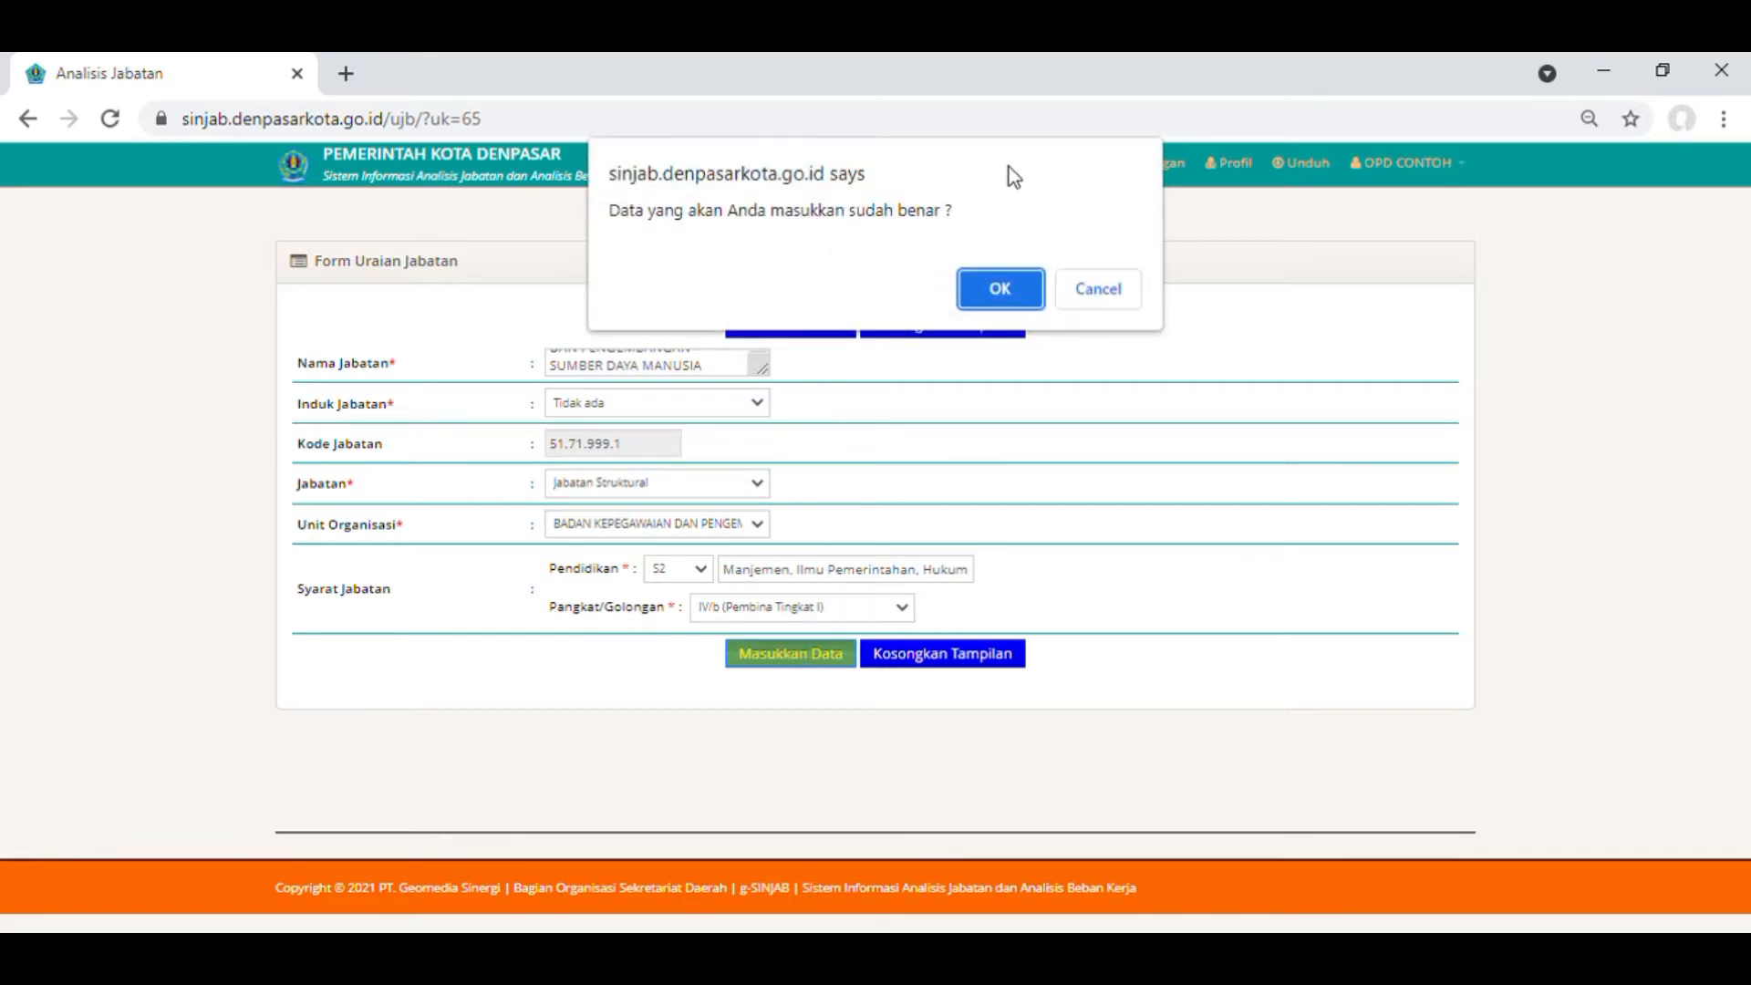
{"action": "left_click", "coordinate": [989, 292]}
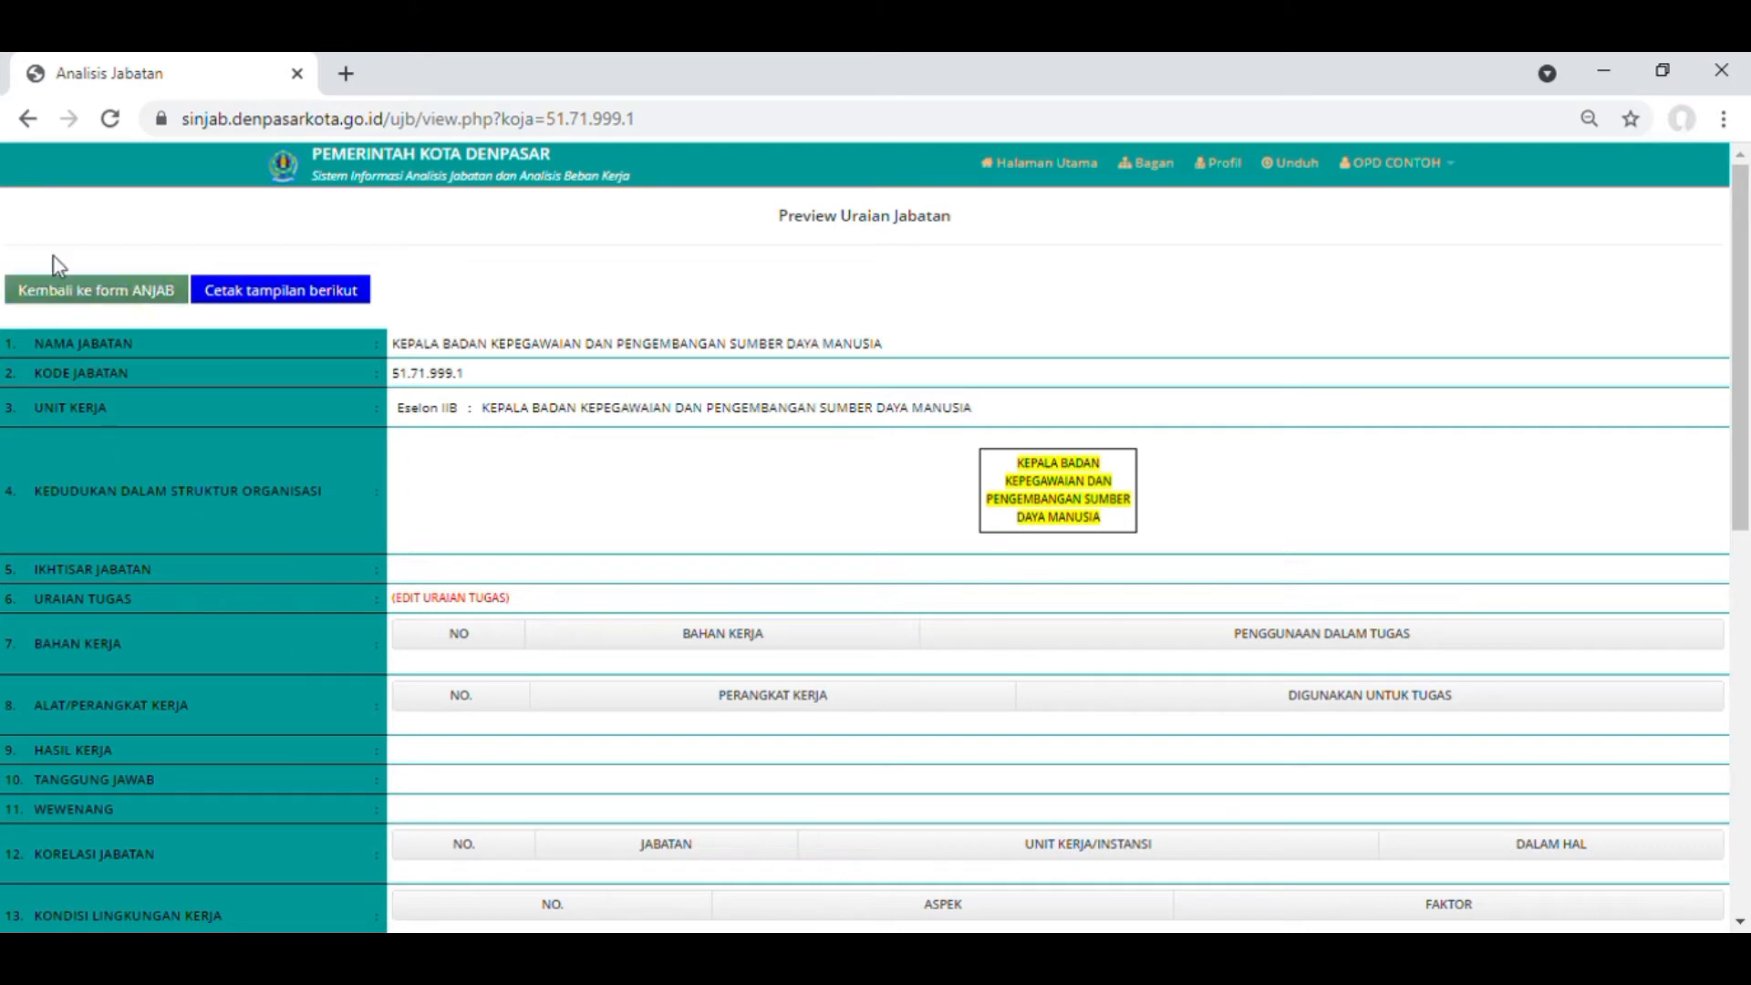
{"action": "left_click", "coordinate": [108, 300]}
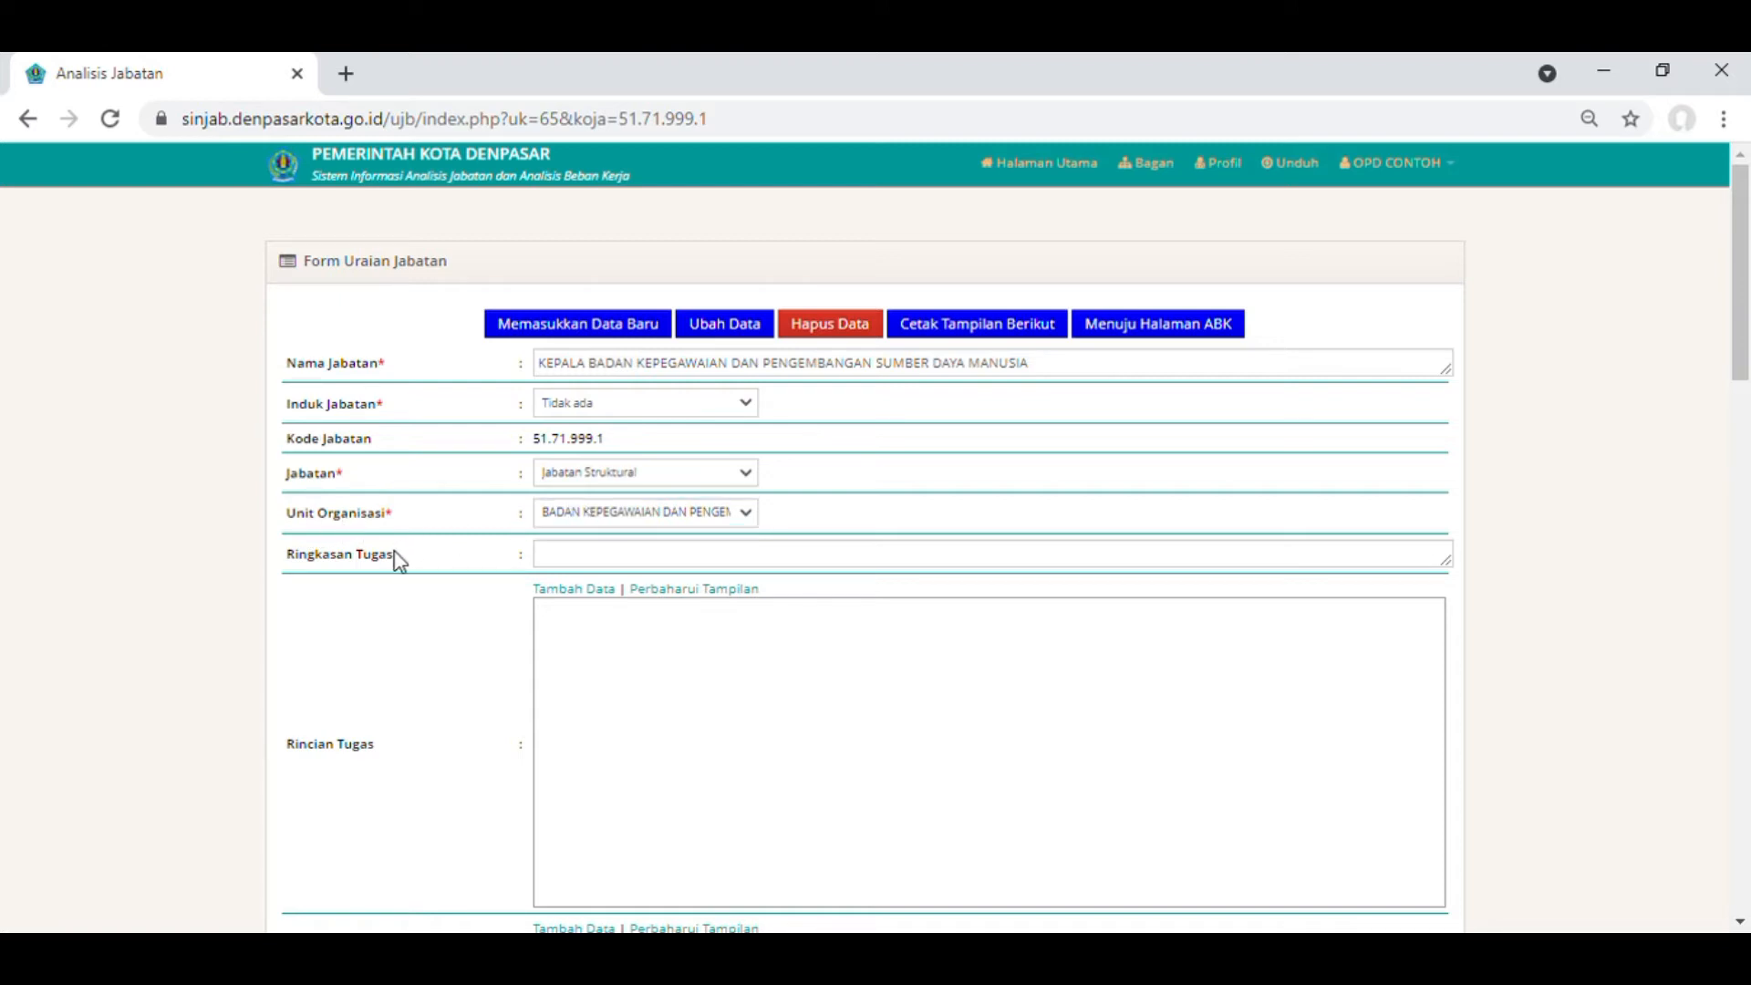
{"action": "left_click", "coordinate": [654, 567]}
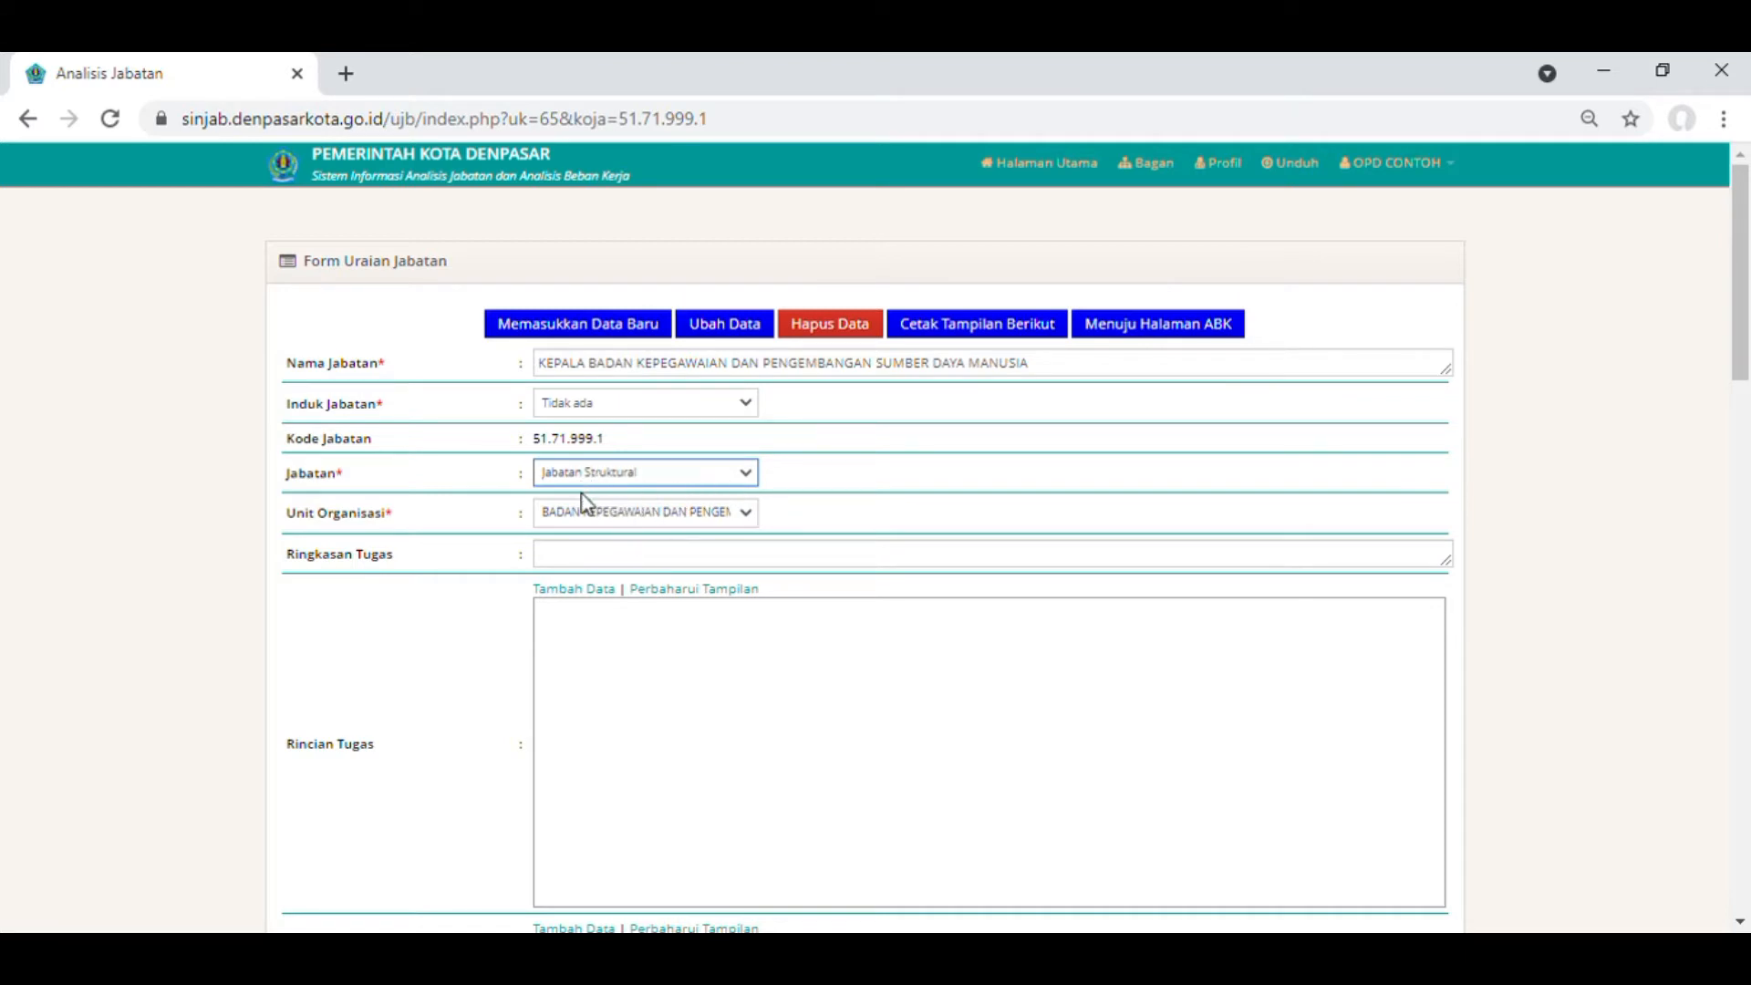
{"action": "left_click", "coordinate": [631, 522]}
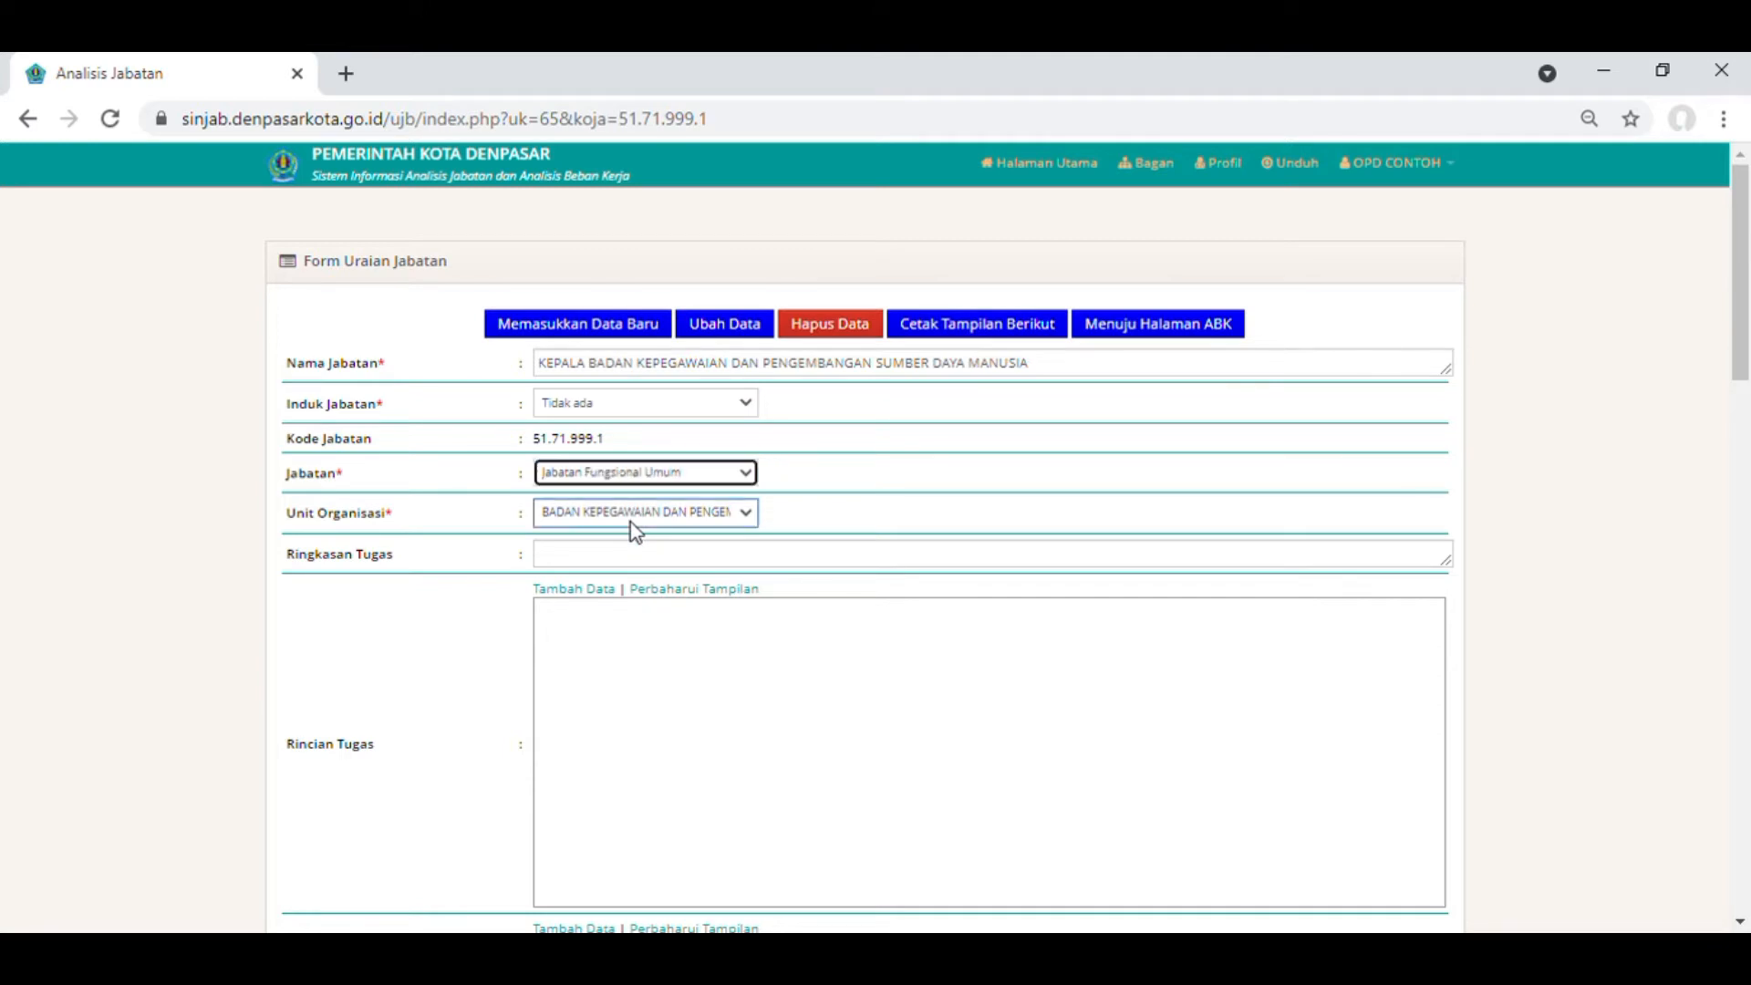
{"action": "left_click", "coordinate": [718, 475]}
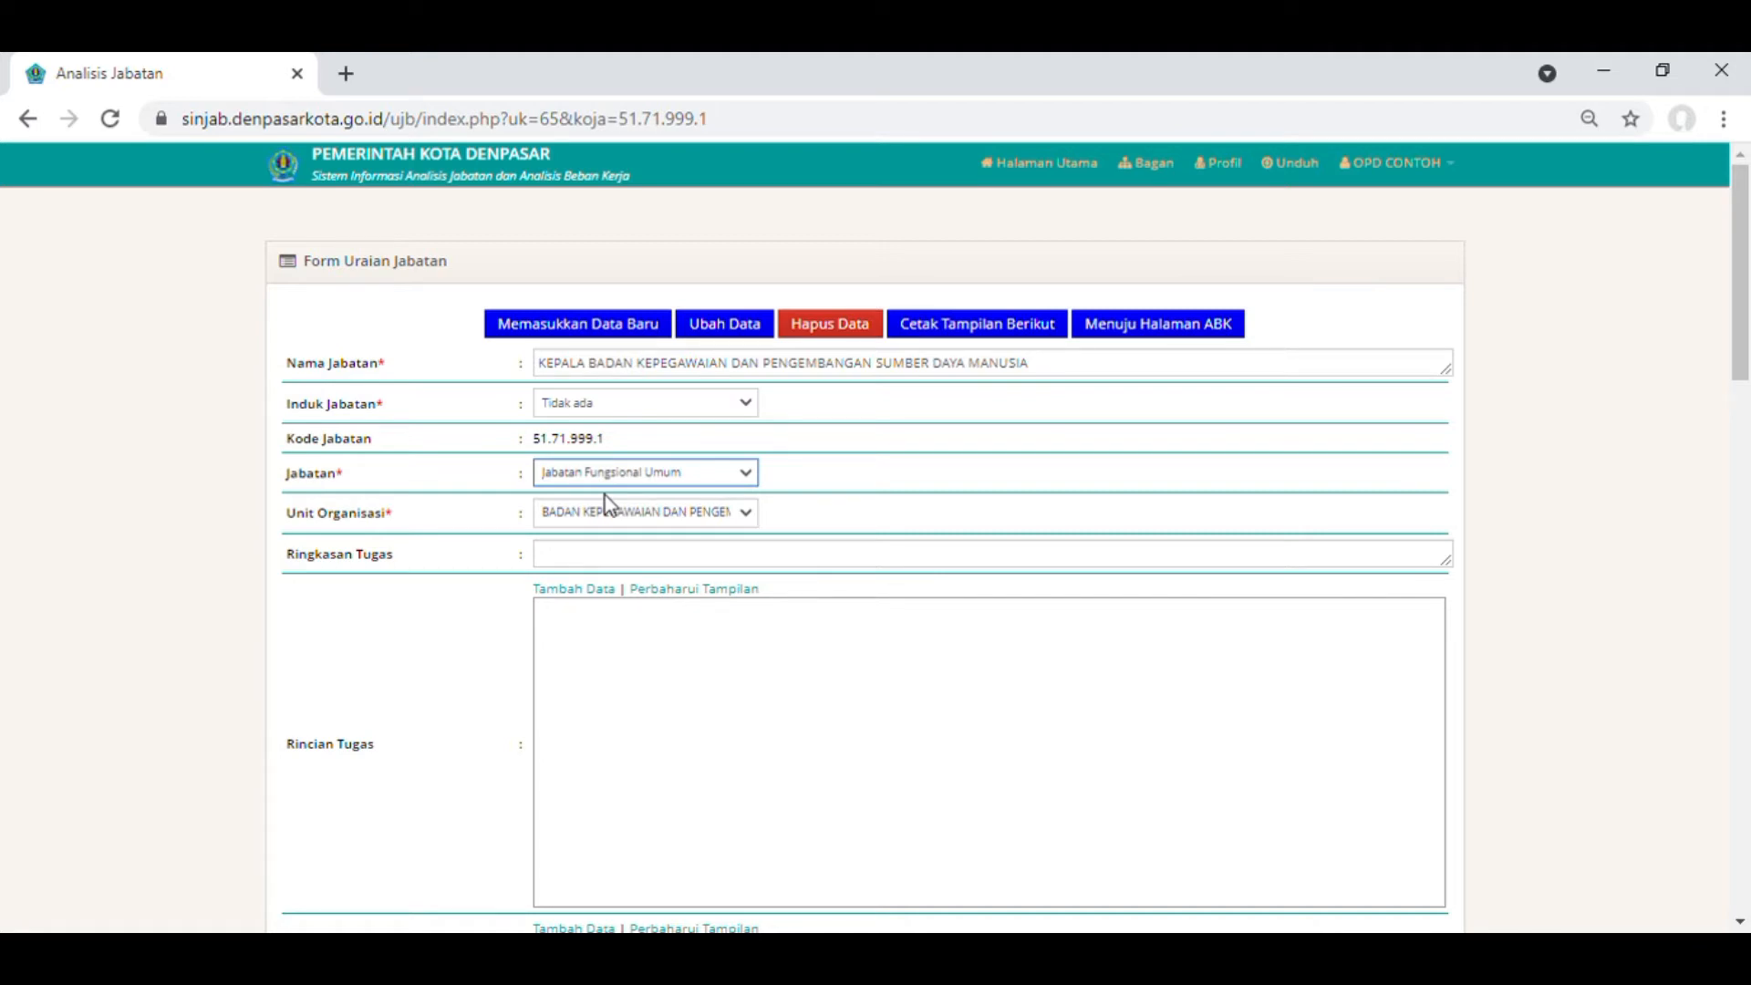
{"action": "key", "text": "Up"}
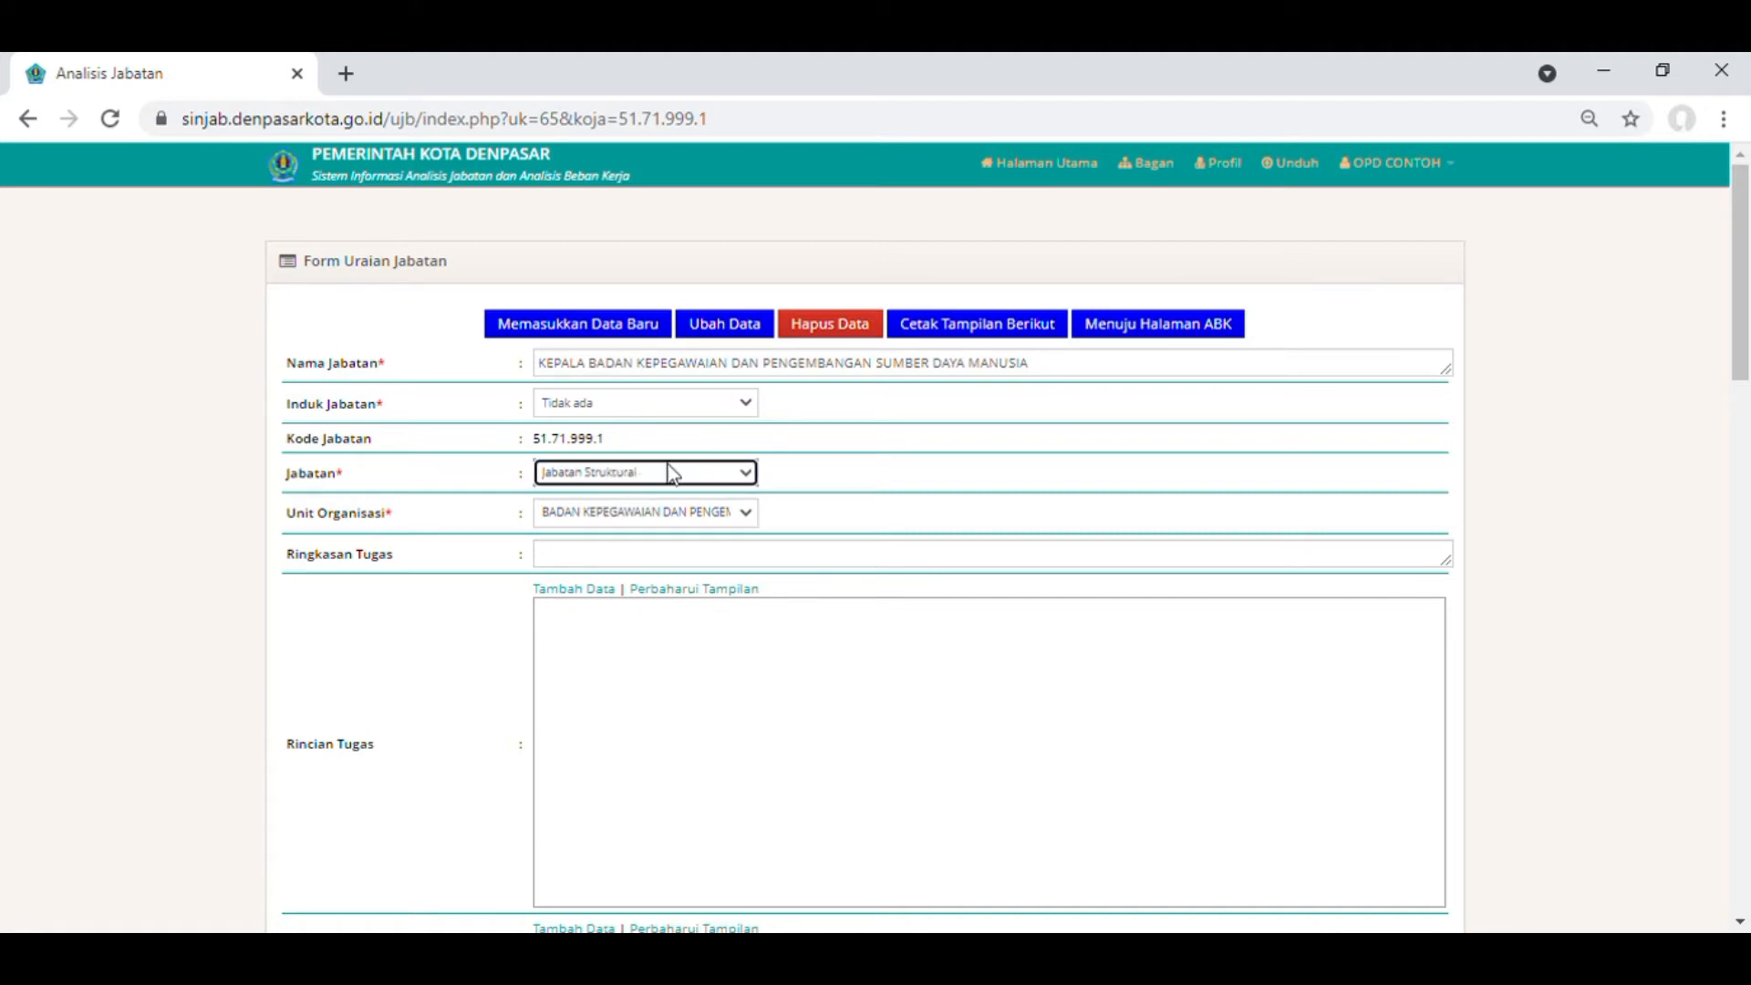
{"action": "left_click", "coordinate": [700, 404]}
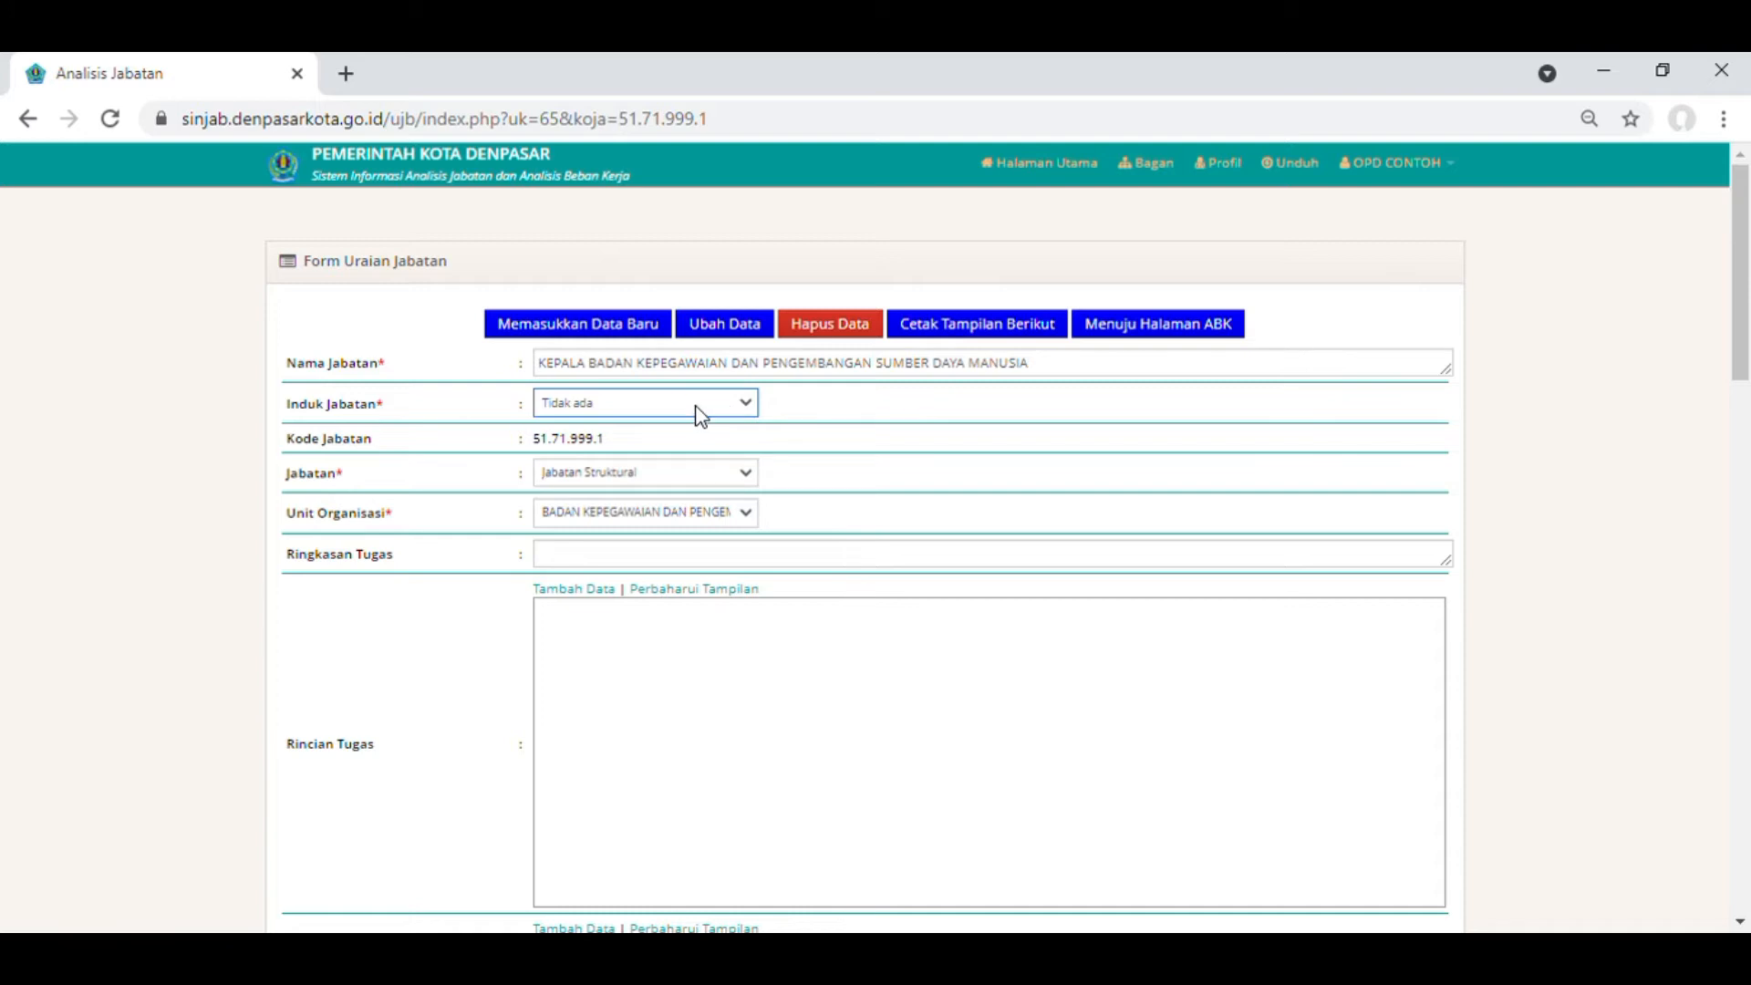
{"action": "left_click", "coordinate": [696, 404]}
{"action": "left_click", "coordinate": [696, 404]}
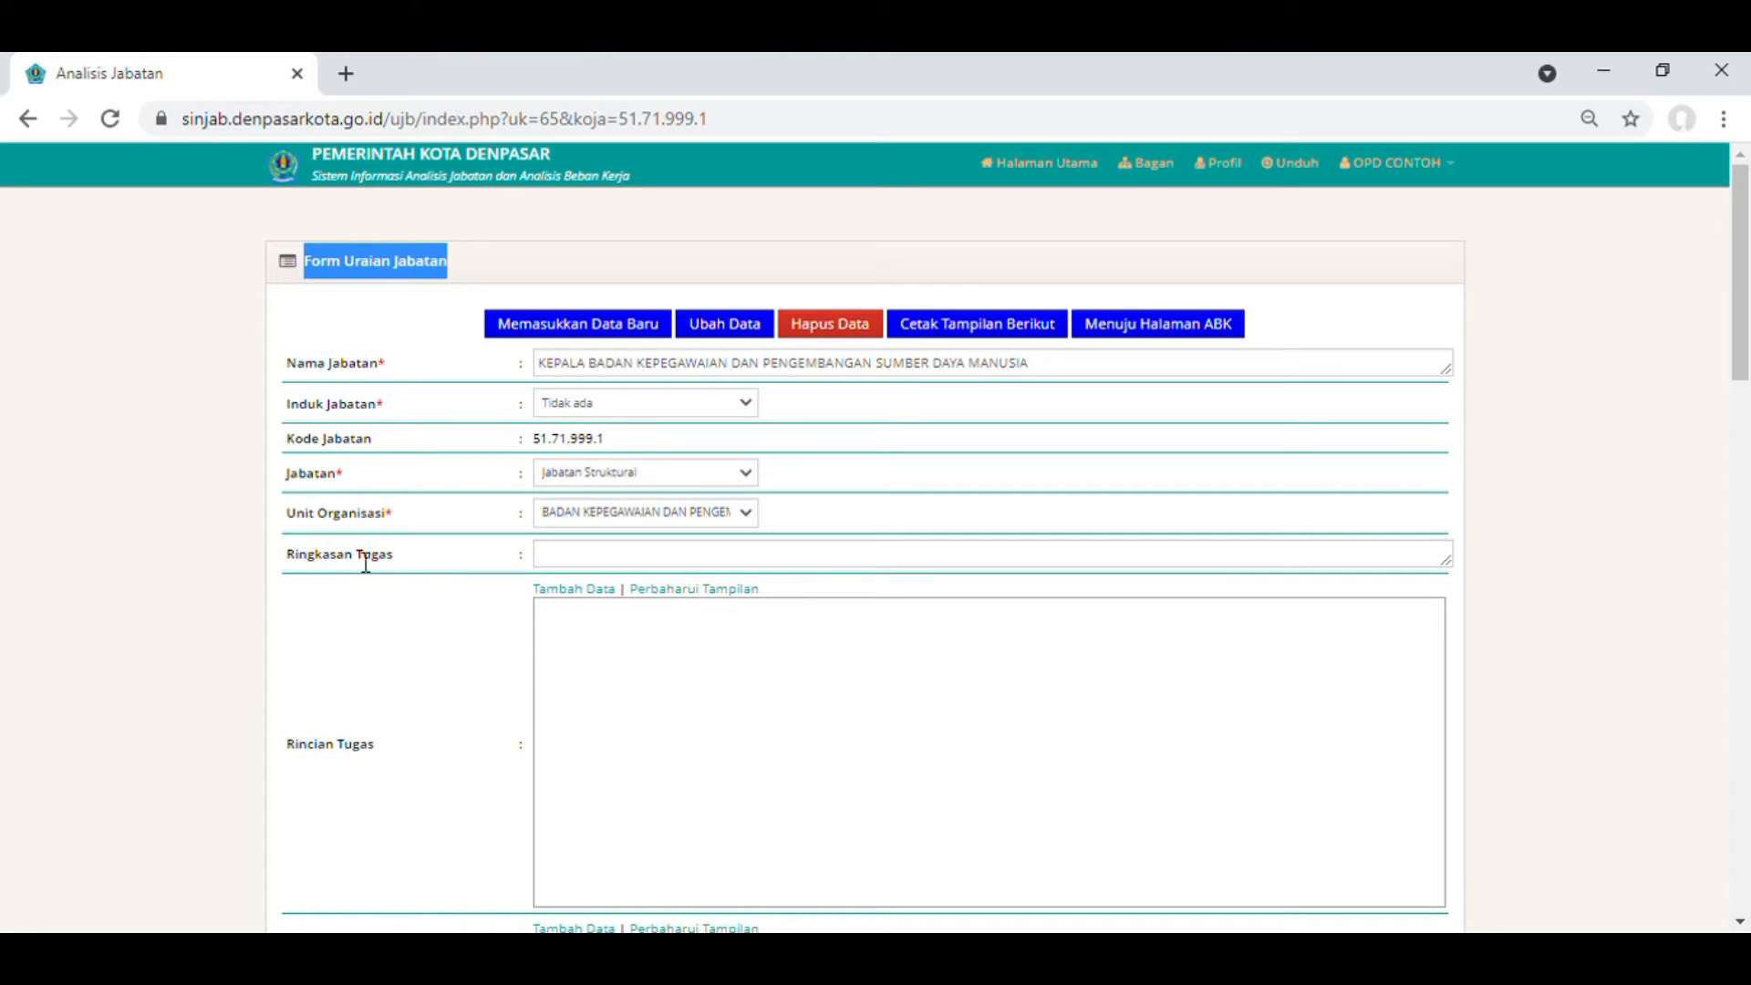
Enter "Memimpin dan melaksanakan pembinaan manajemen kepegawaian" as the Ringkasan Tugas.
{"action": "left_click", "coordinate": [629, 566]}
{"action": "left_click", "coordinate": [629, 567]}
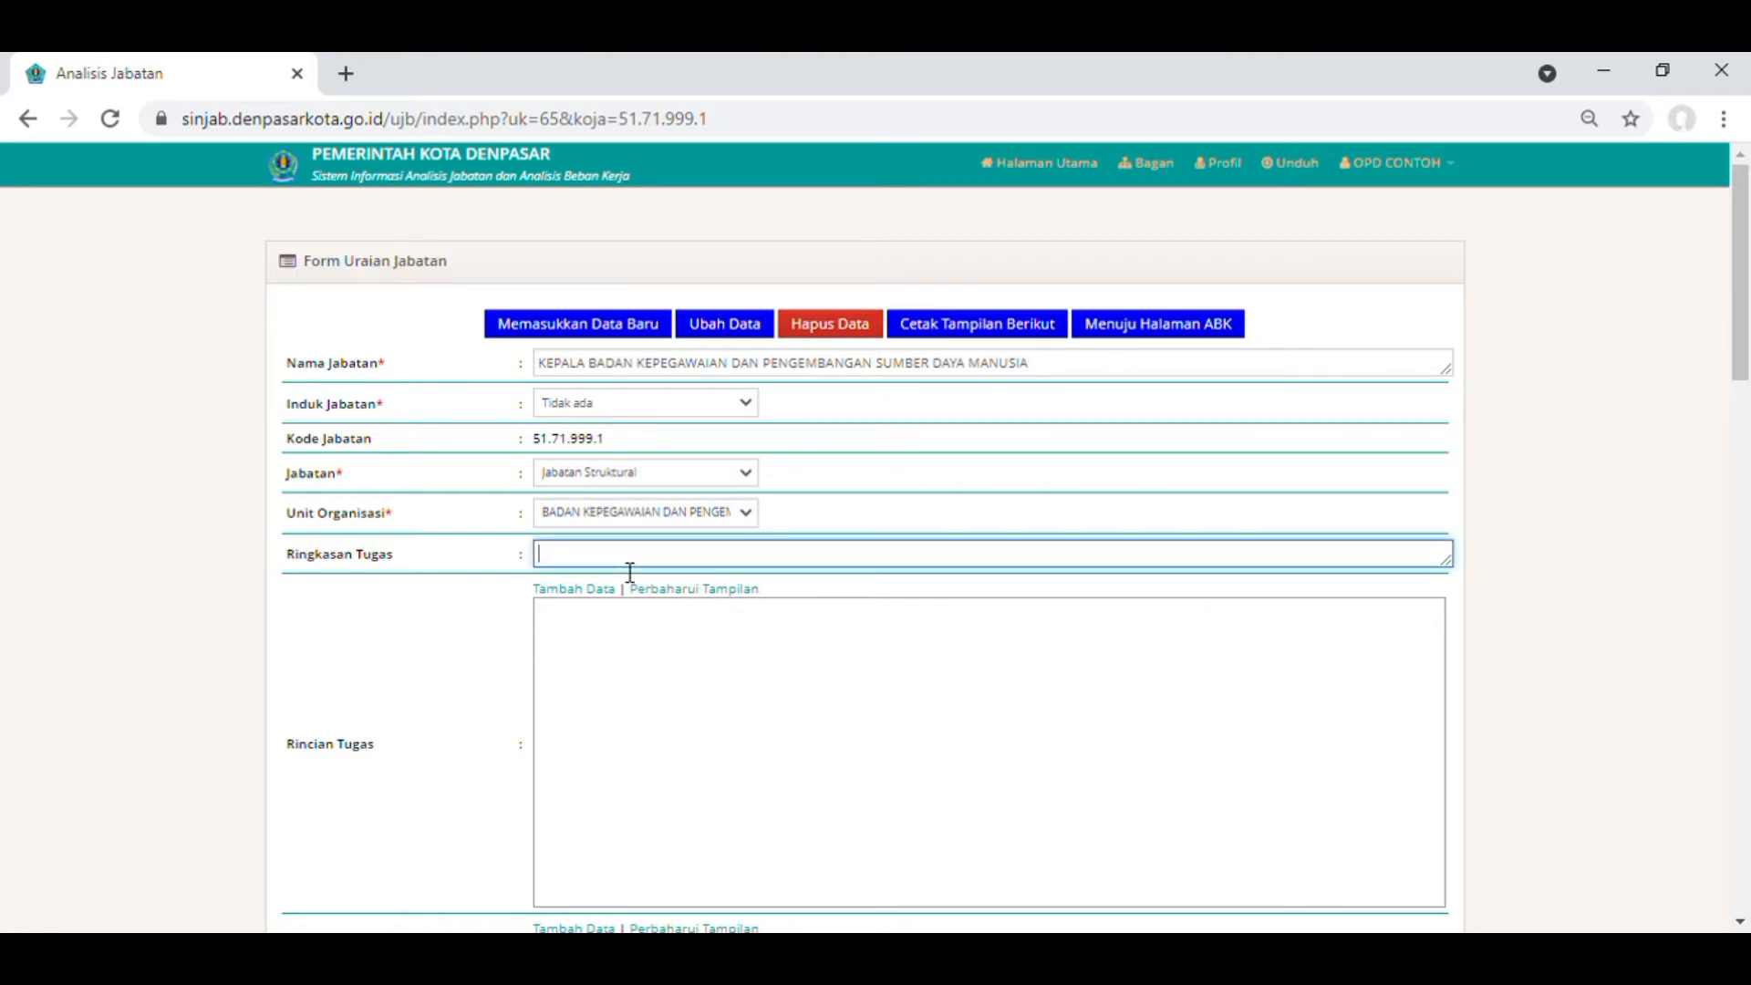
{"action": "left_click_drag", "start_coordinate": [375, 755], "coordinate": [283, 753]}
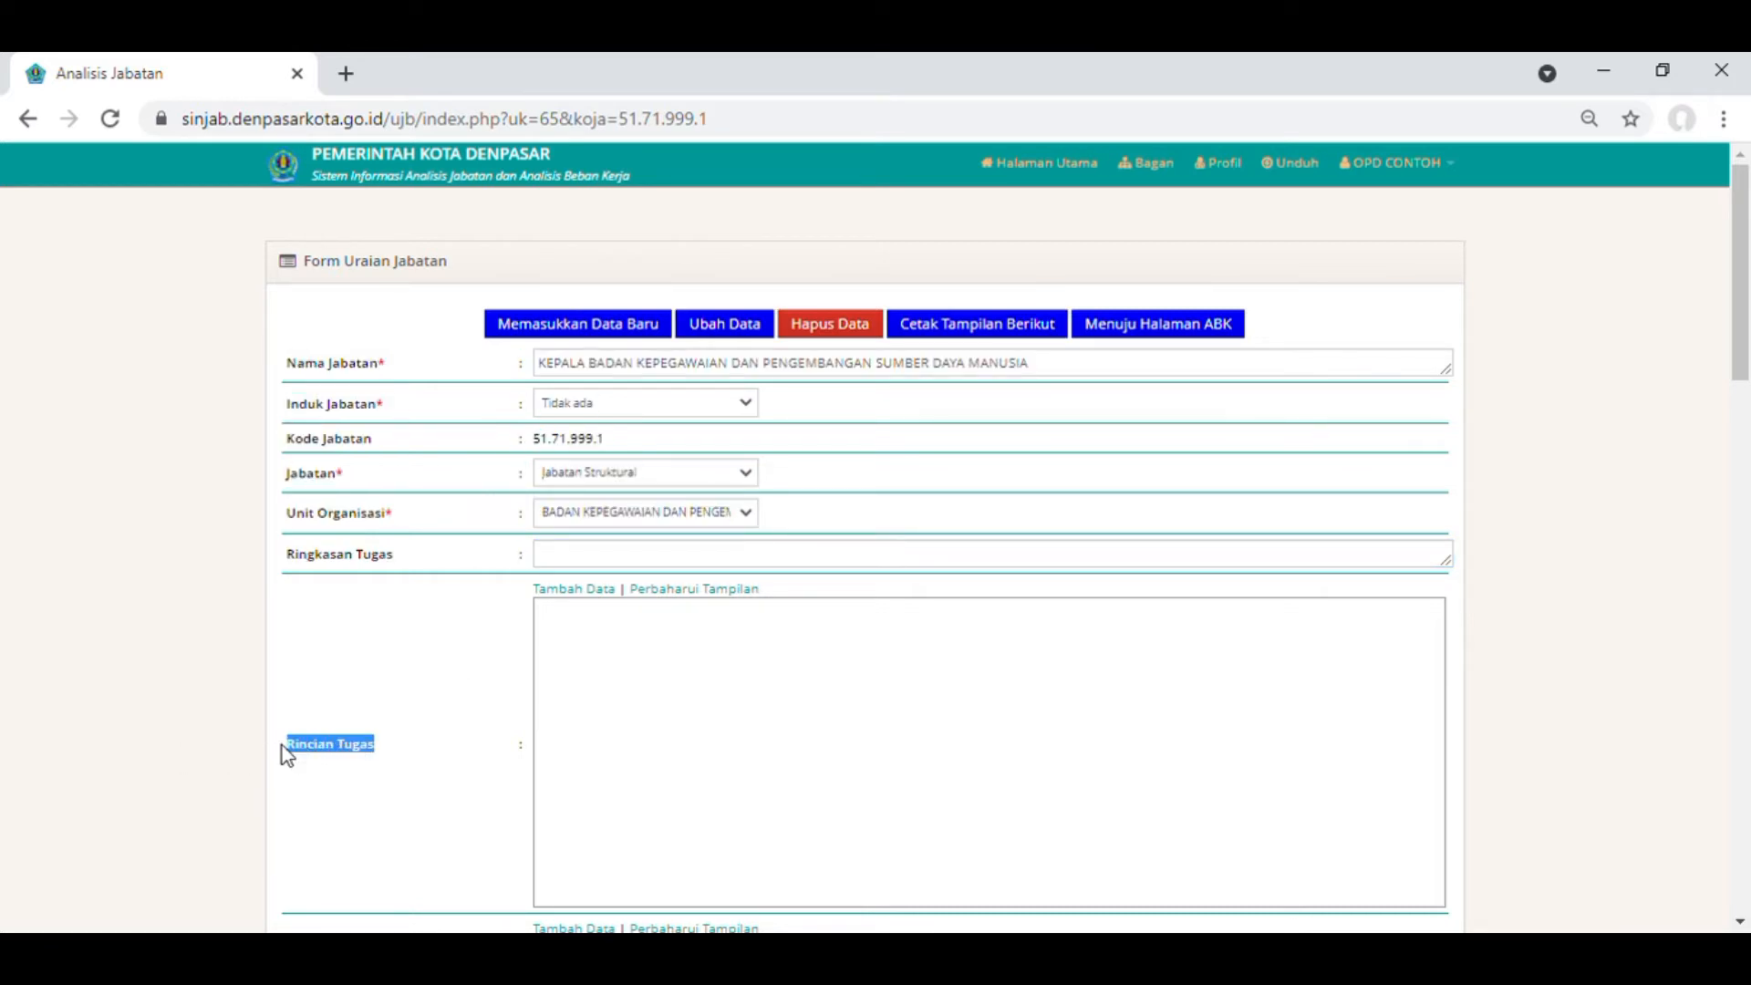
{"action": "left_click", "coordinate": [618, 565]}
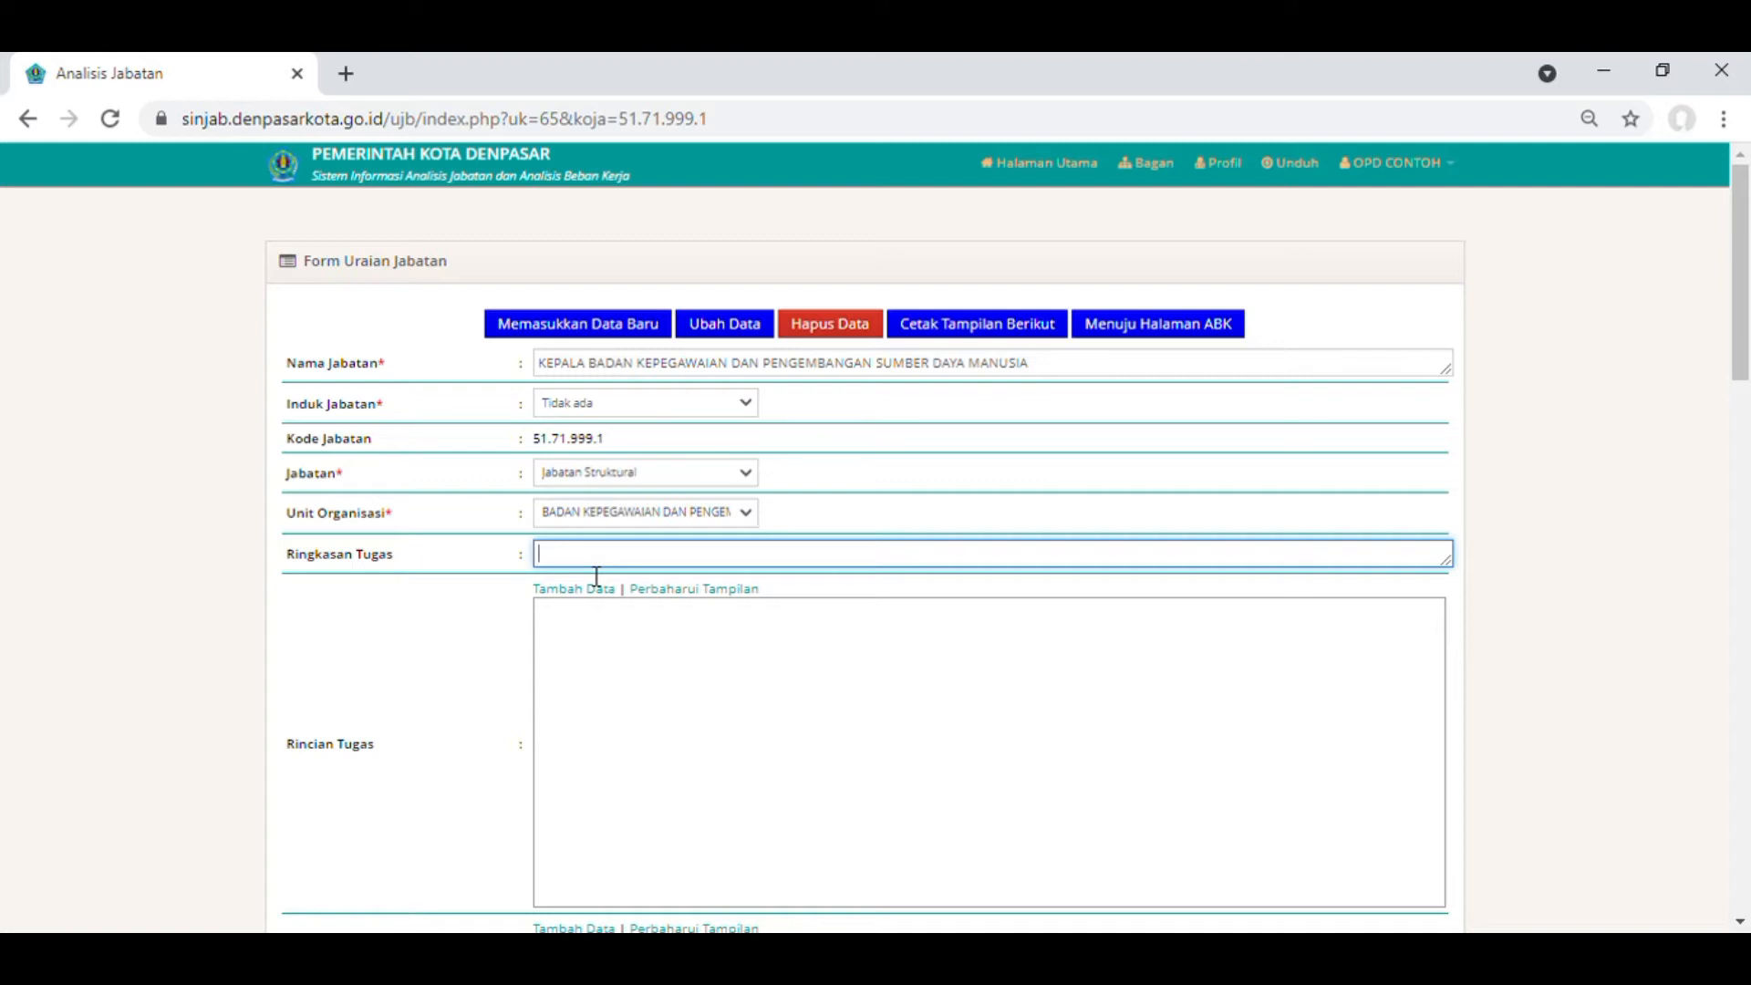
{"action": "type", "text": "Memimpin "}
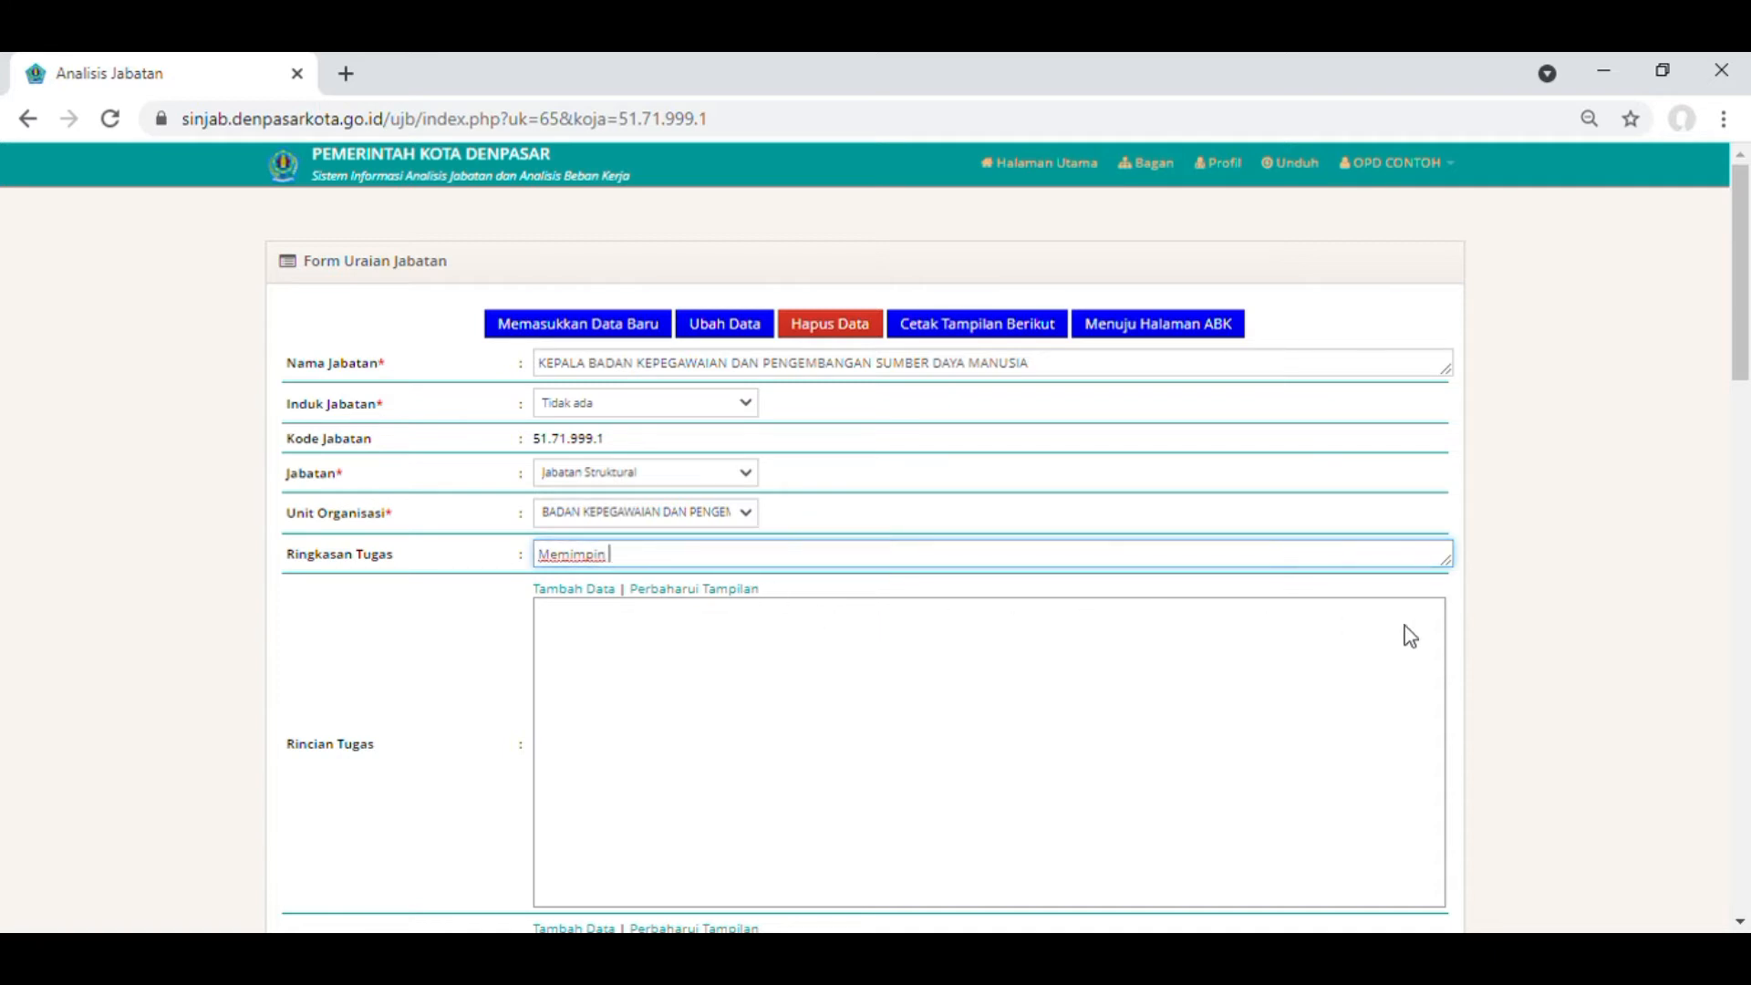
{"action": "type", "text": "dan melaksanakan pembi"}
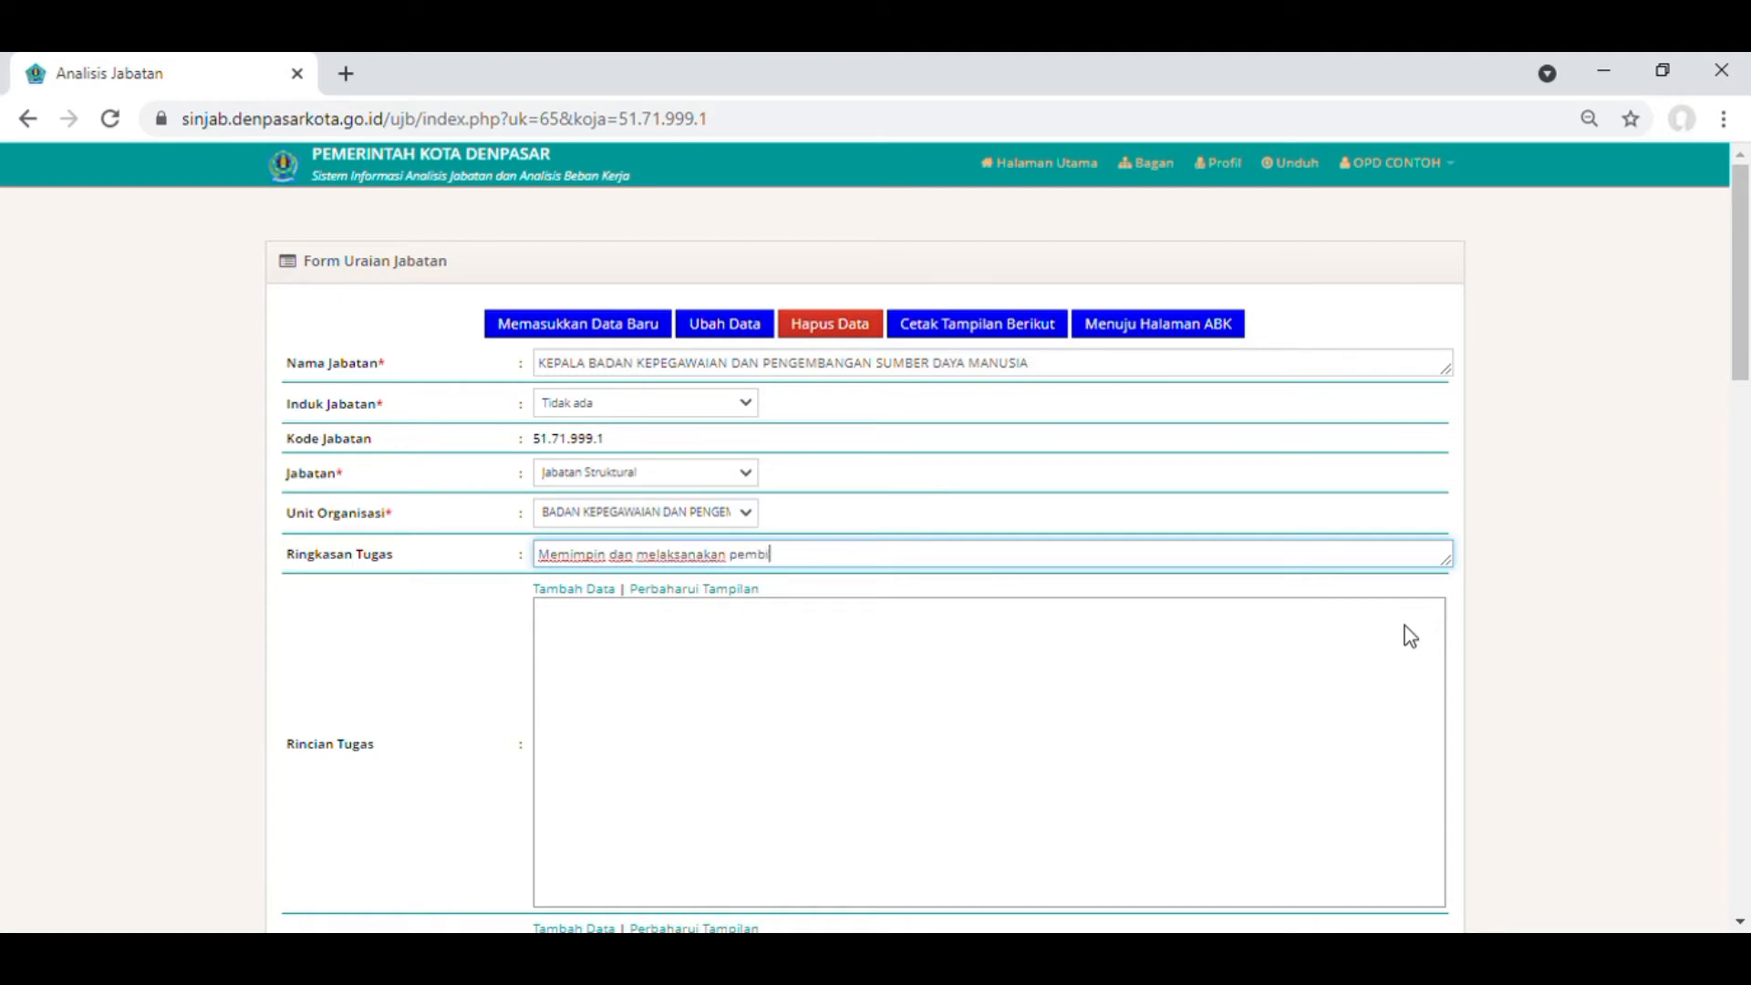
{"action": "type", "text": "naan manajemen kepegawaian"}
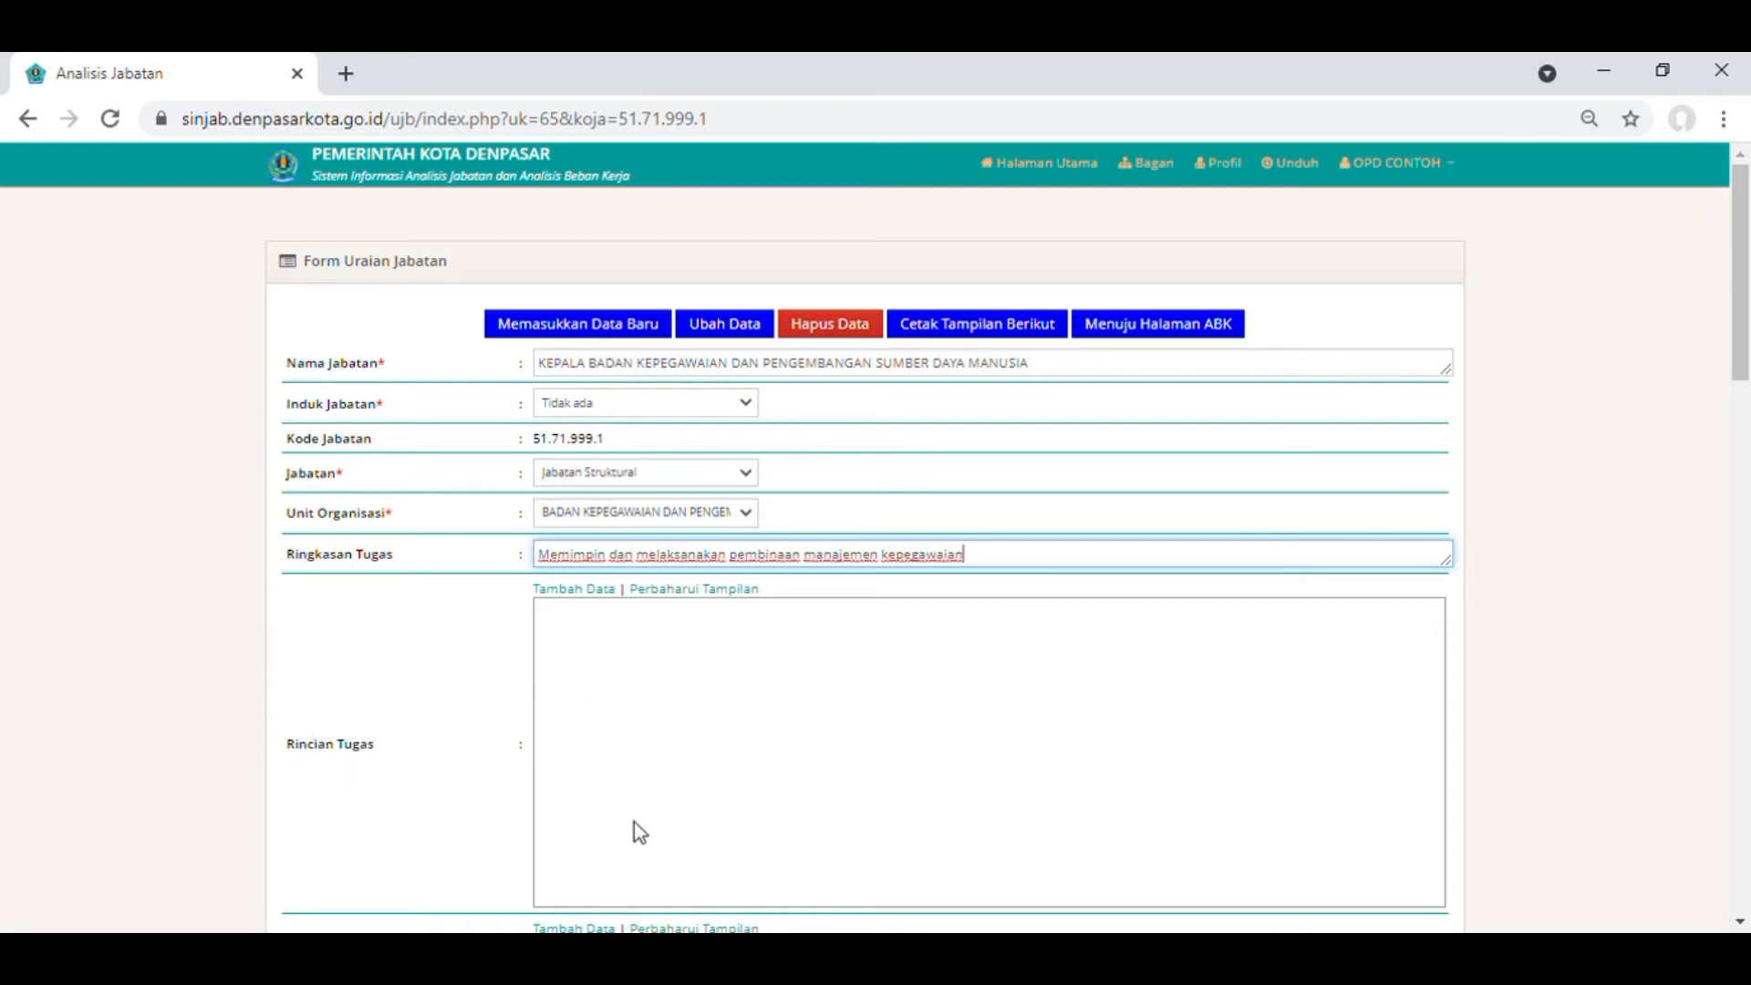
Start adding data to Rincian Tugas and create five blank task rows in the Uraian Tugas form.
{"action": "left_click", "coordinate": [573, 591]}
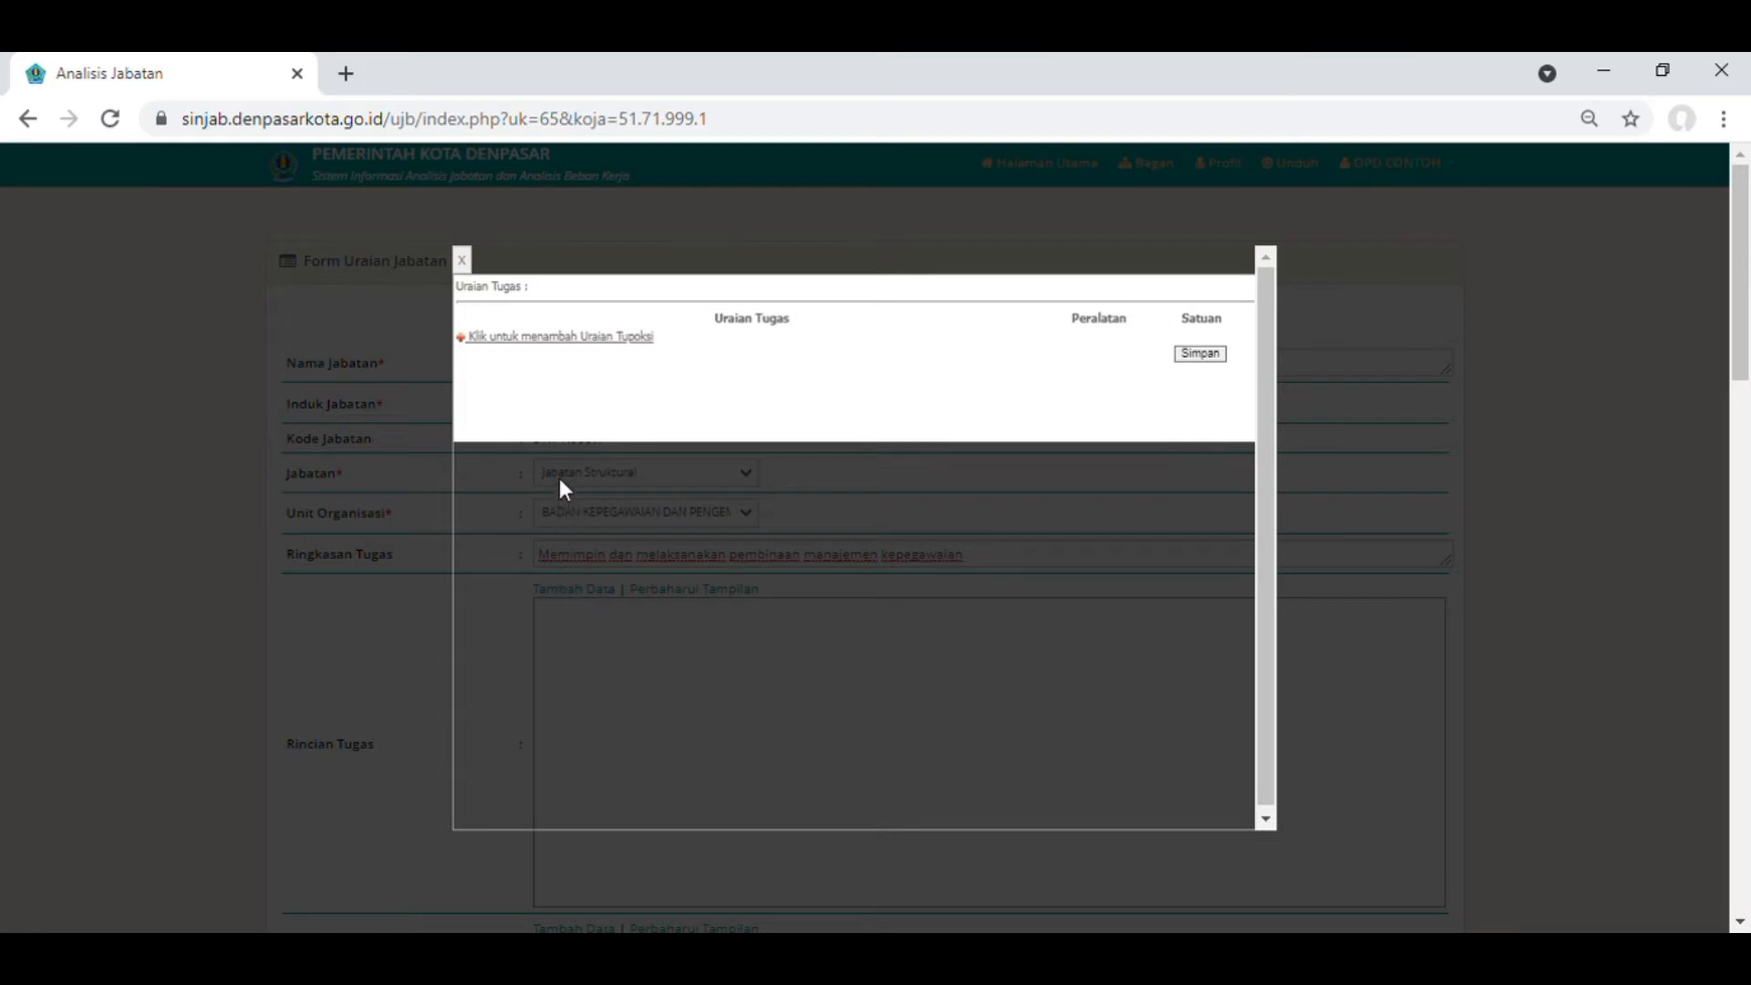
{"action": "left_click", "coordinate": [602, 339]}
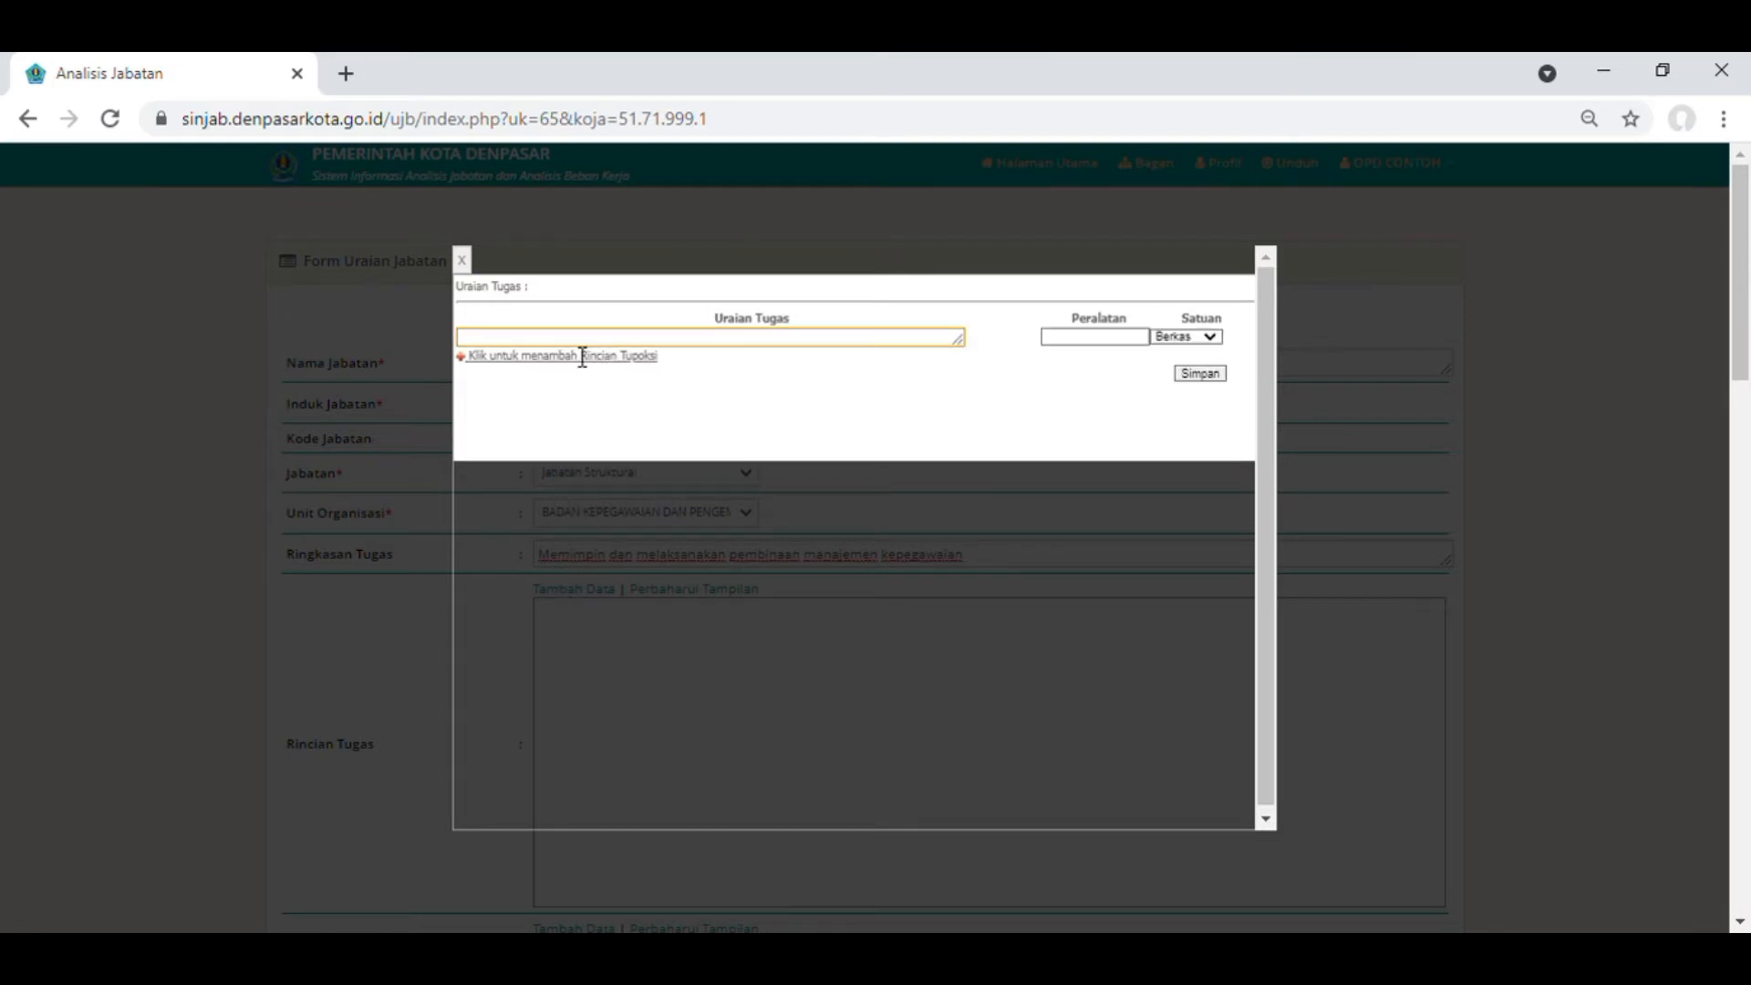
{"action": "left_click", "coordinate": [581, 357]}
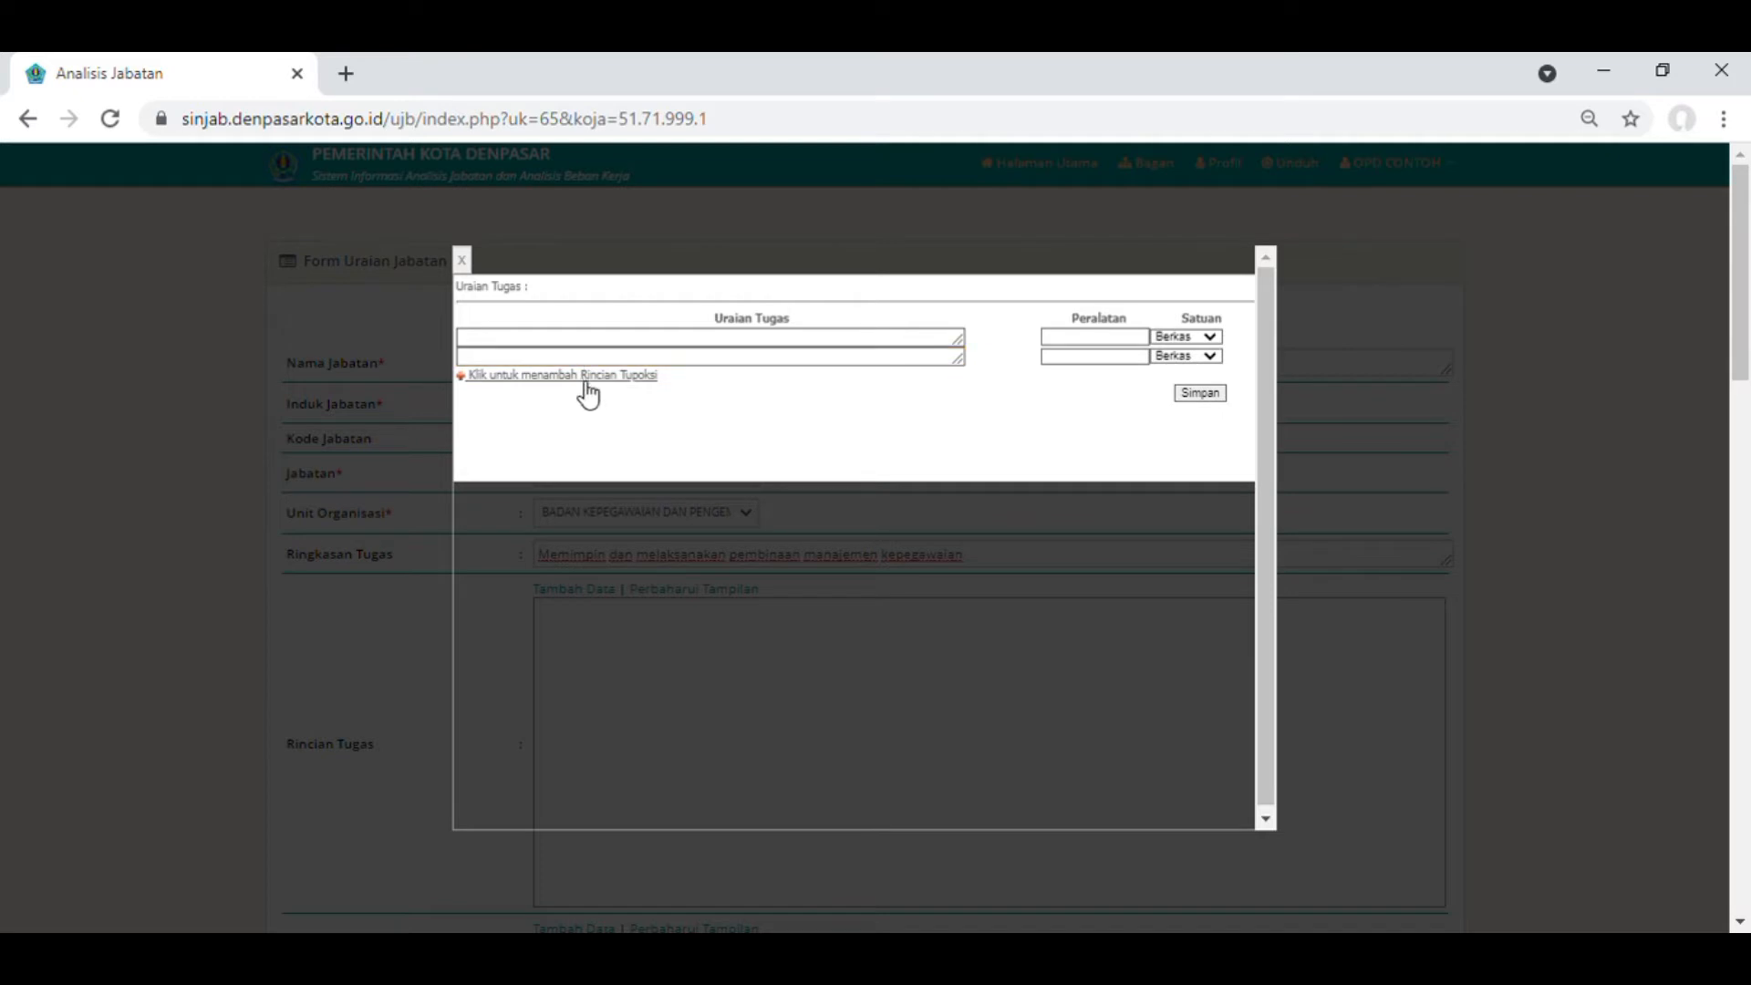
{"action": "left_click", "coordinate": [570, 379]}
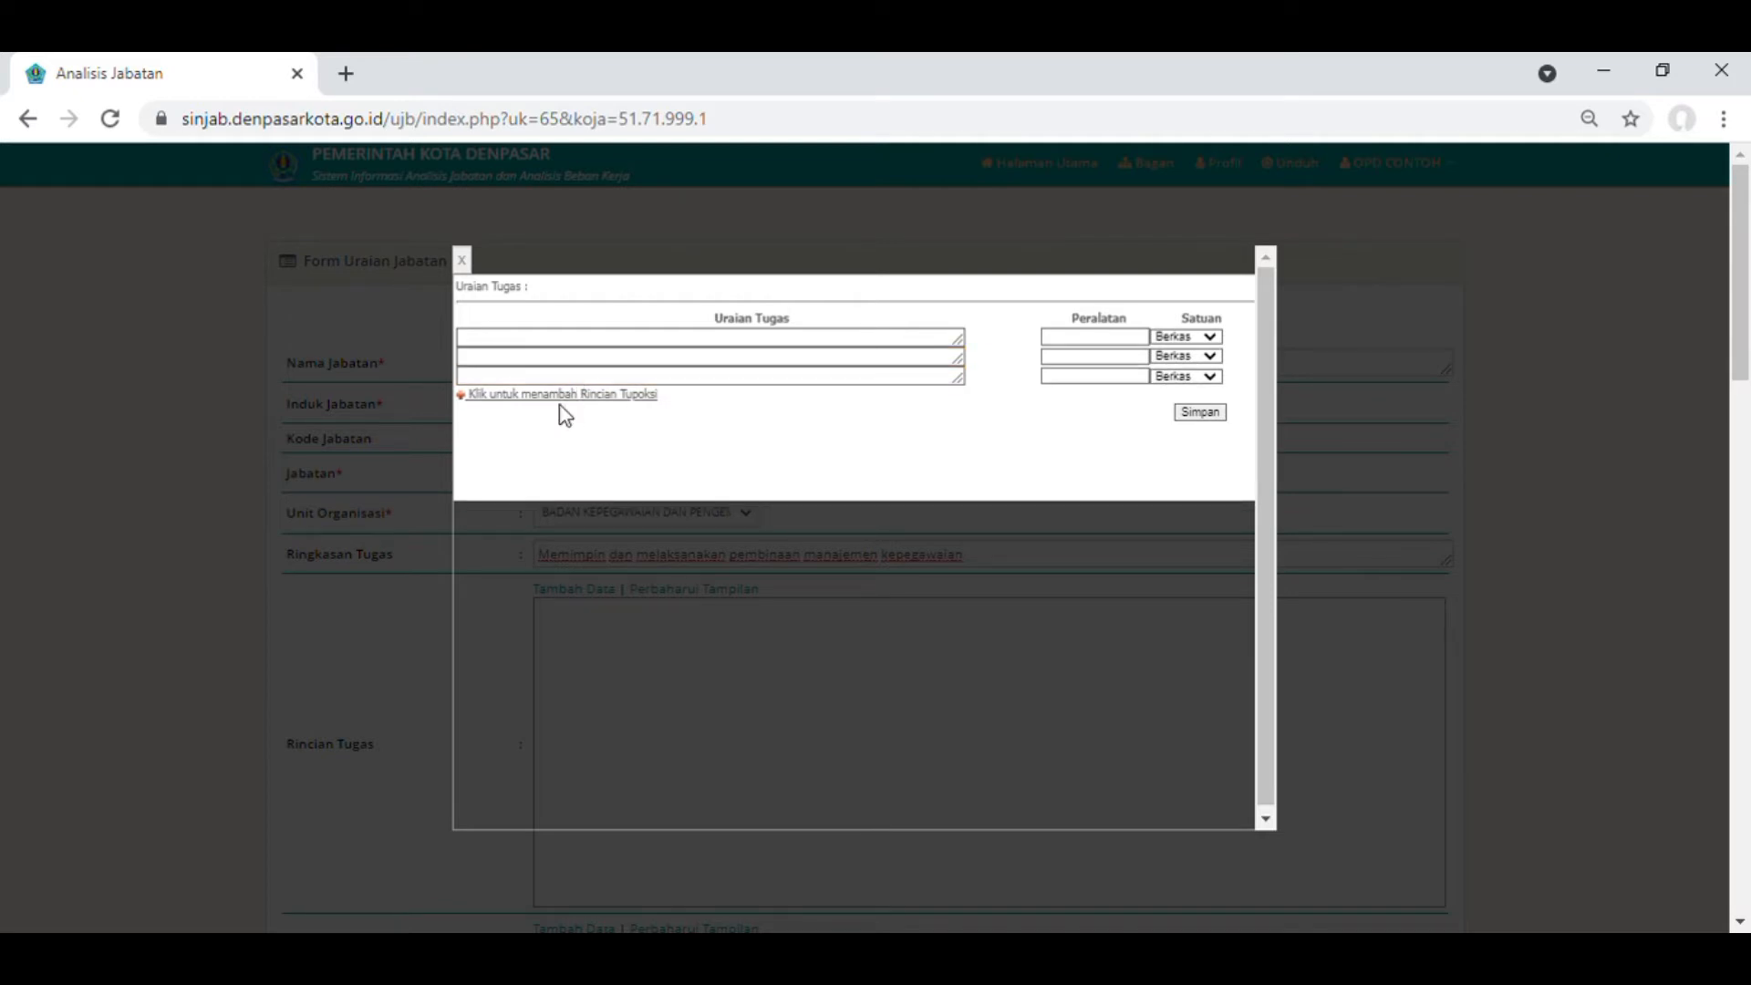
{"action": "left_click", "coordinate": [570, 395]}
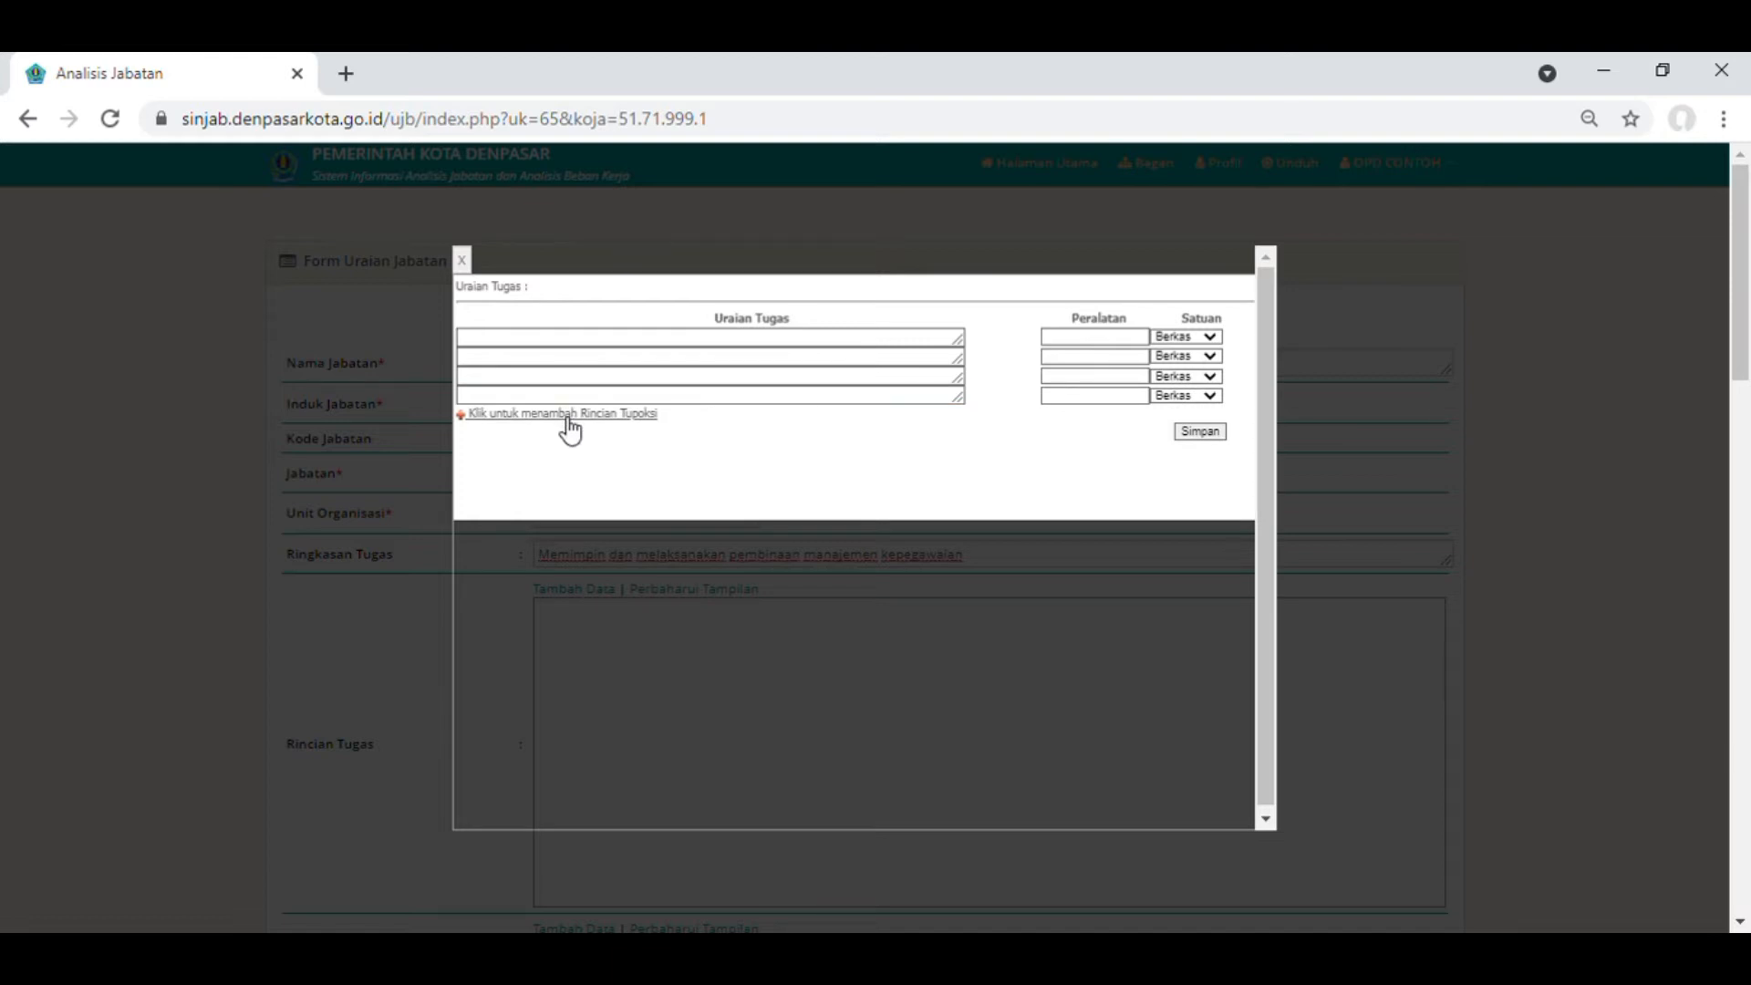
{"action": "left_click", "coordinate": [570, 416]}
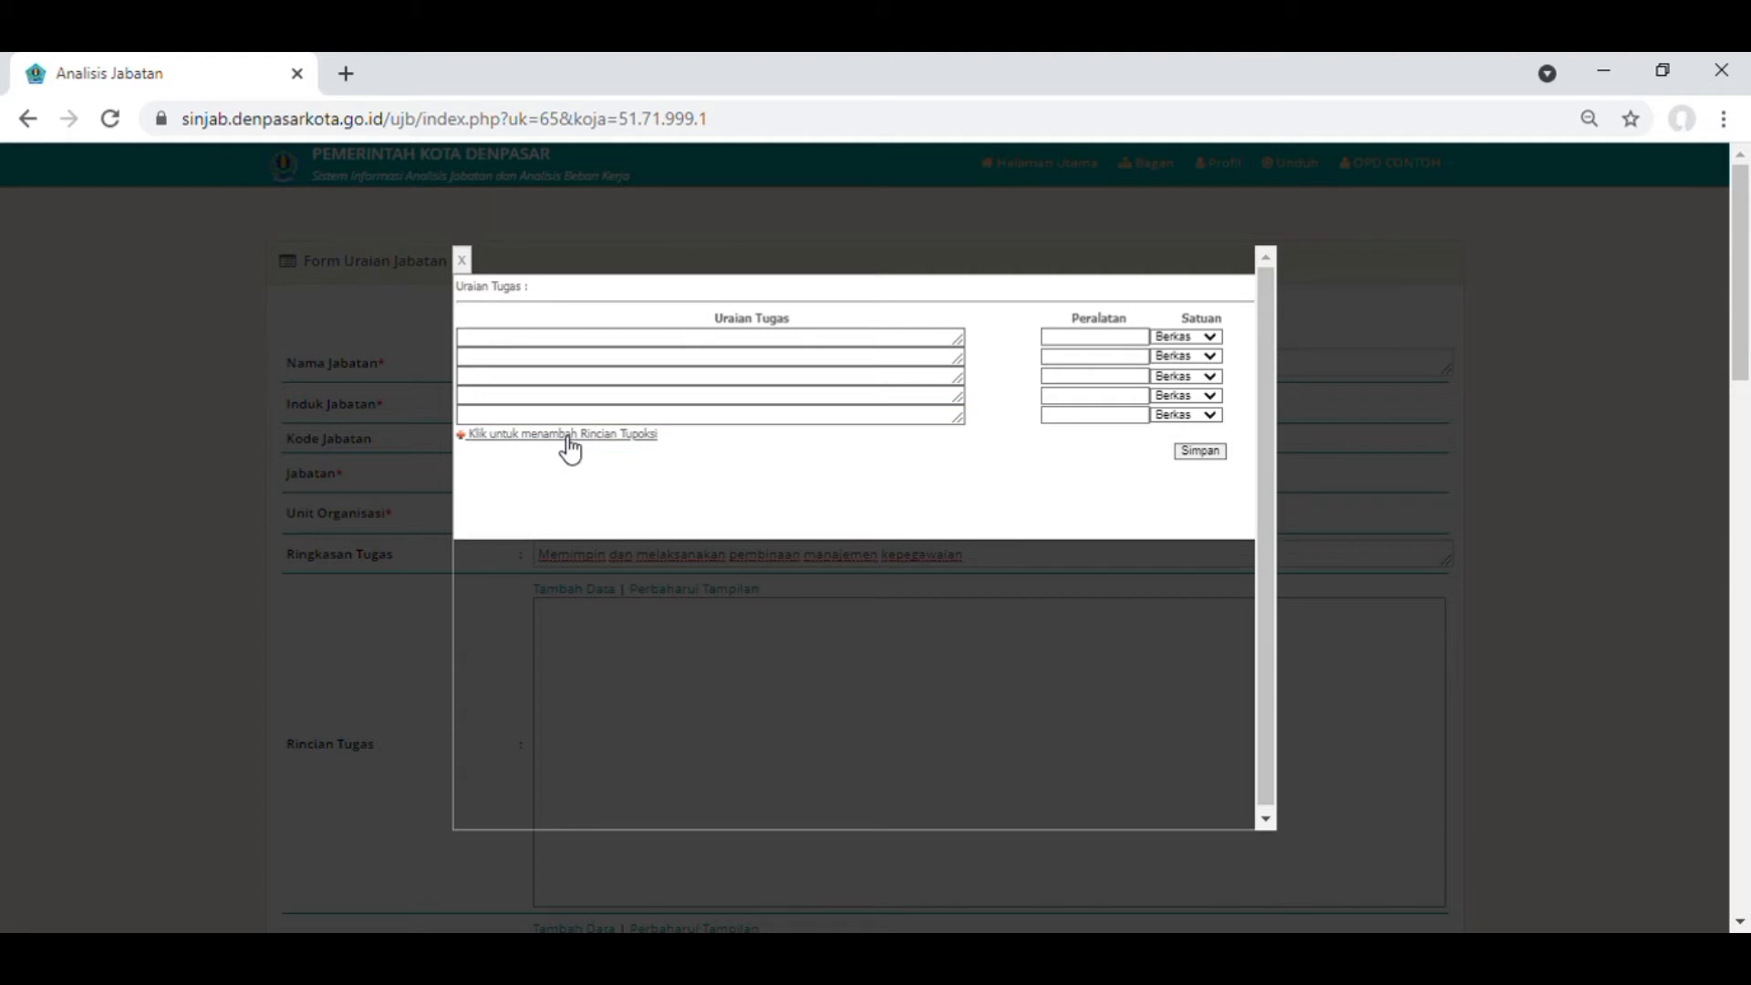
Fill the first task row with "membuat perumusan kebijakan", equipment "komputer" and unit Konsep.
{"action": "left_click", "coordinate": [508, 352]}
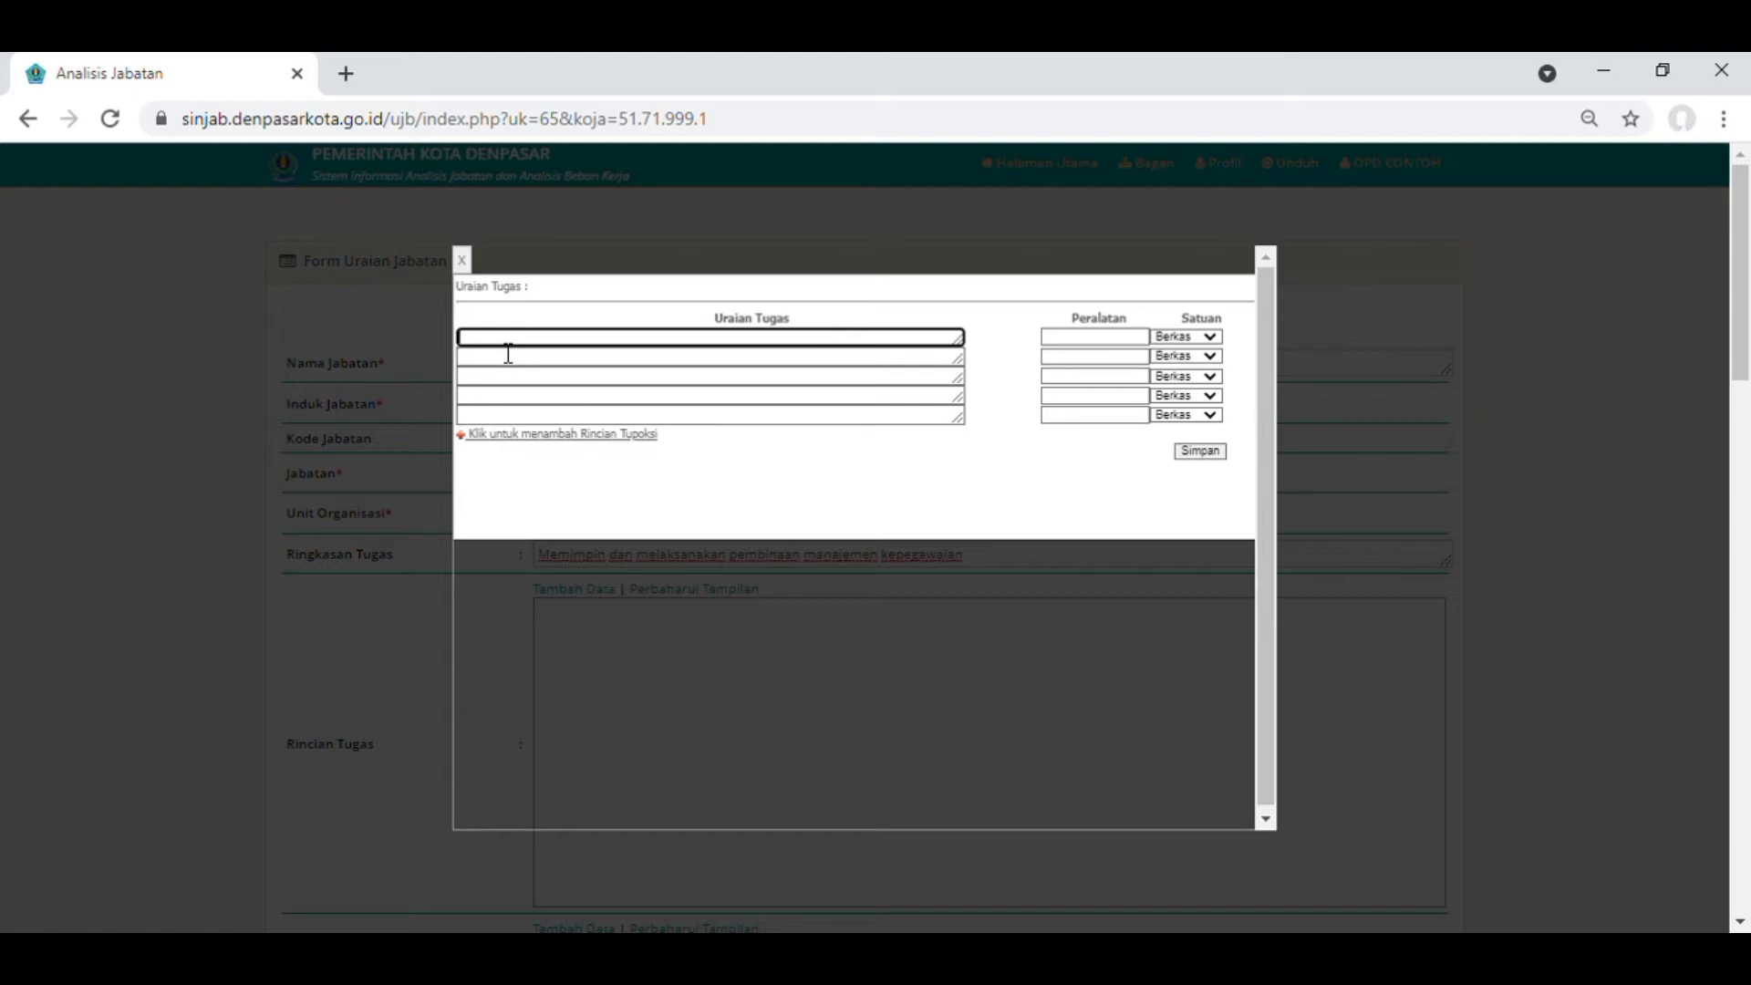
{"action": "type", "text": "men"}
{"action": "type", "text": "buat pe"}
{"action": "type", "text": "rumusan keb"}
{"action": "type", "text": "ijakan"}
{"action": "key", "text": "Tab"}
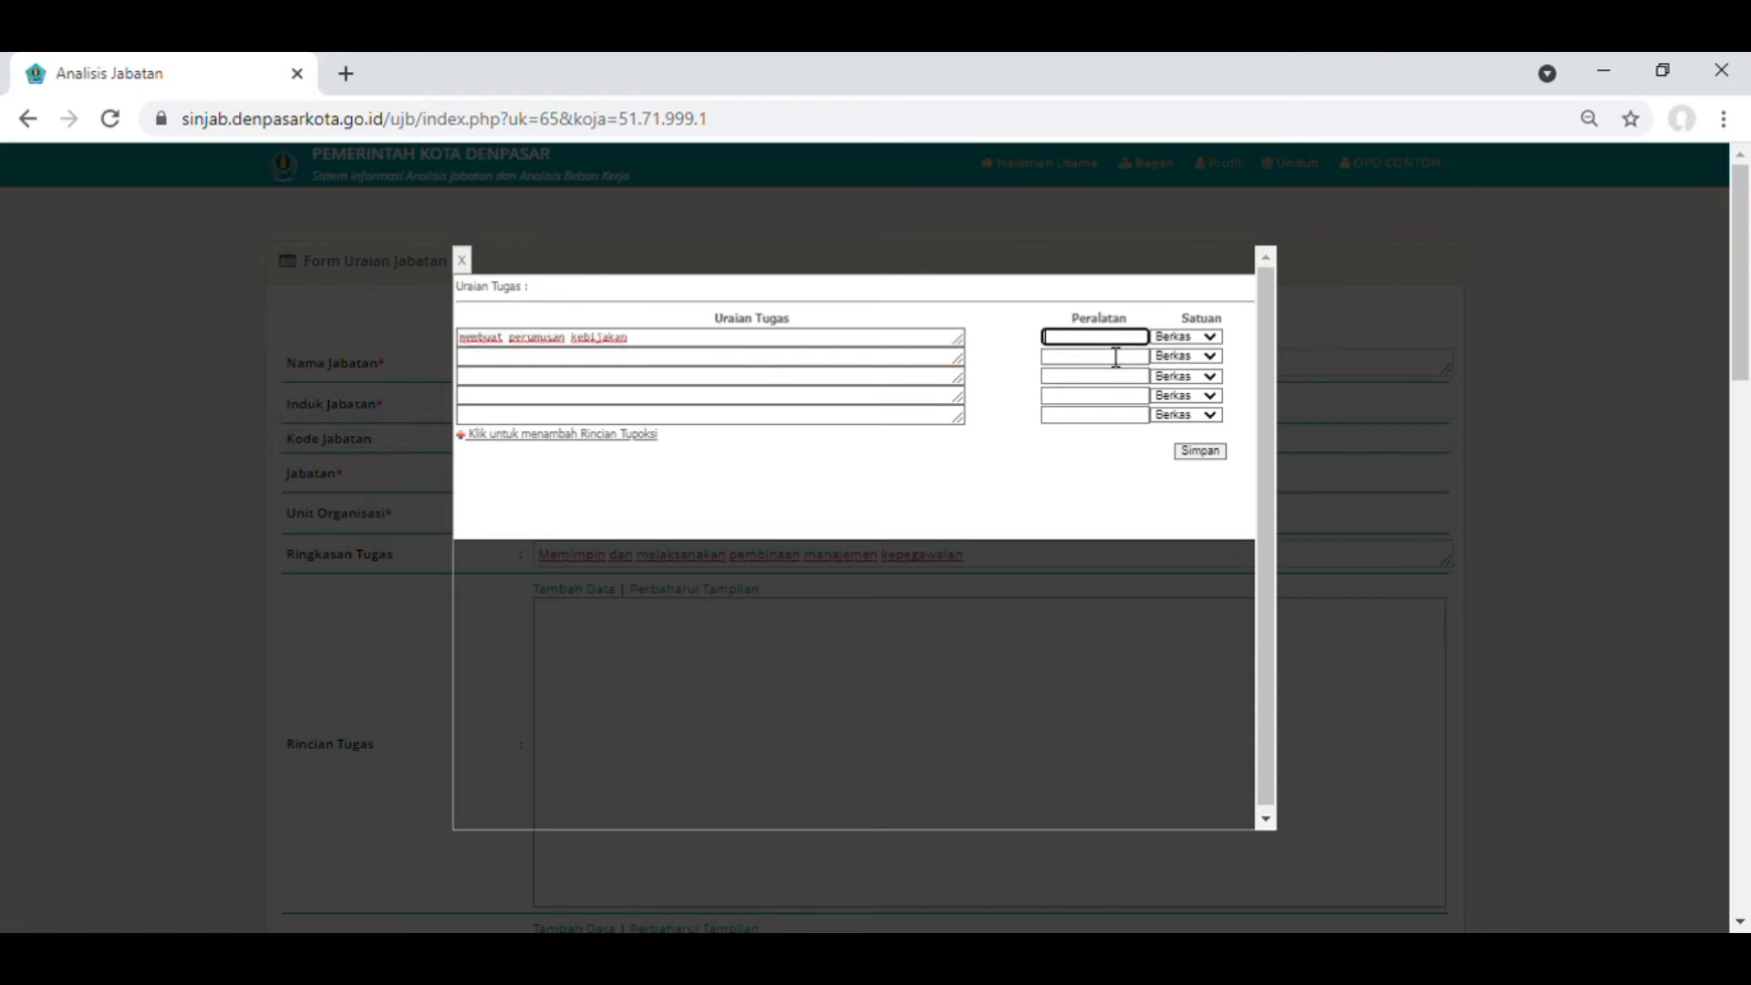
{"action": "type", "text": "komputer"}
{"action": "left_click", "coordinate": [1209, 337]}
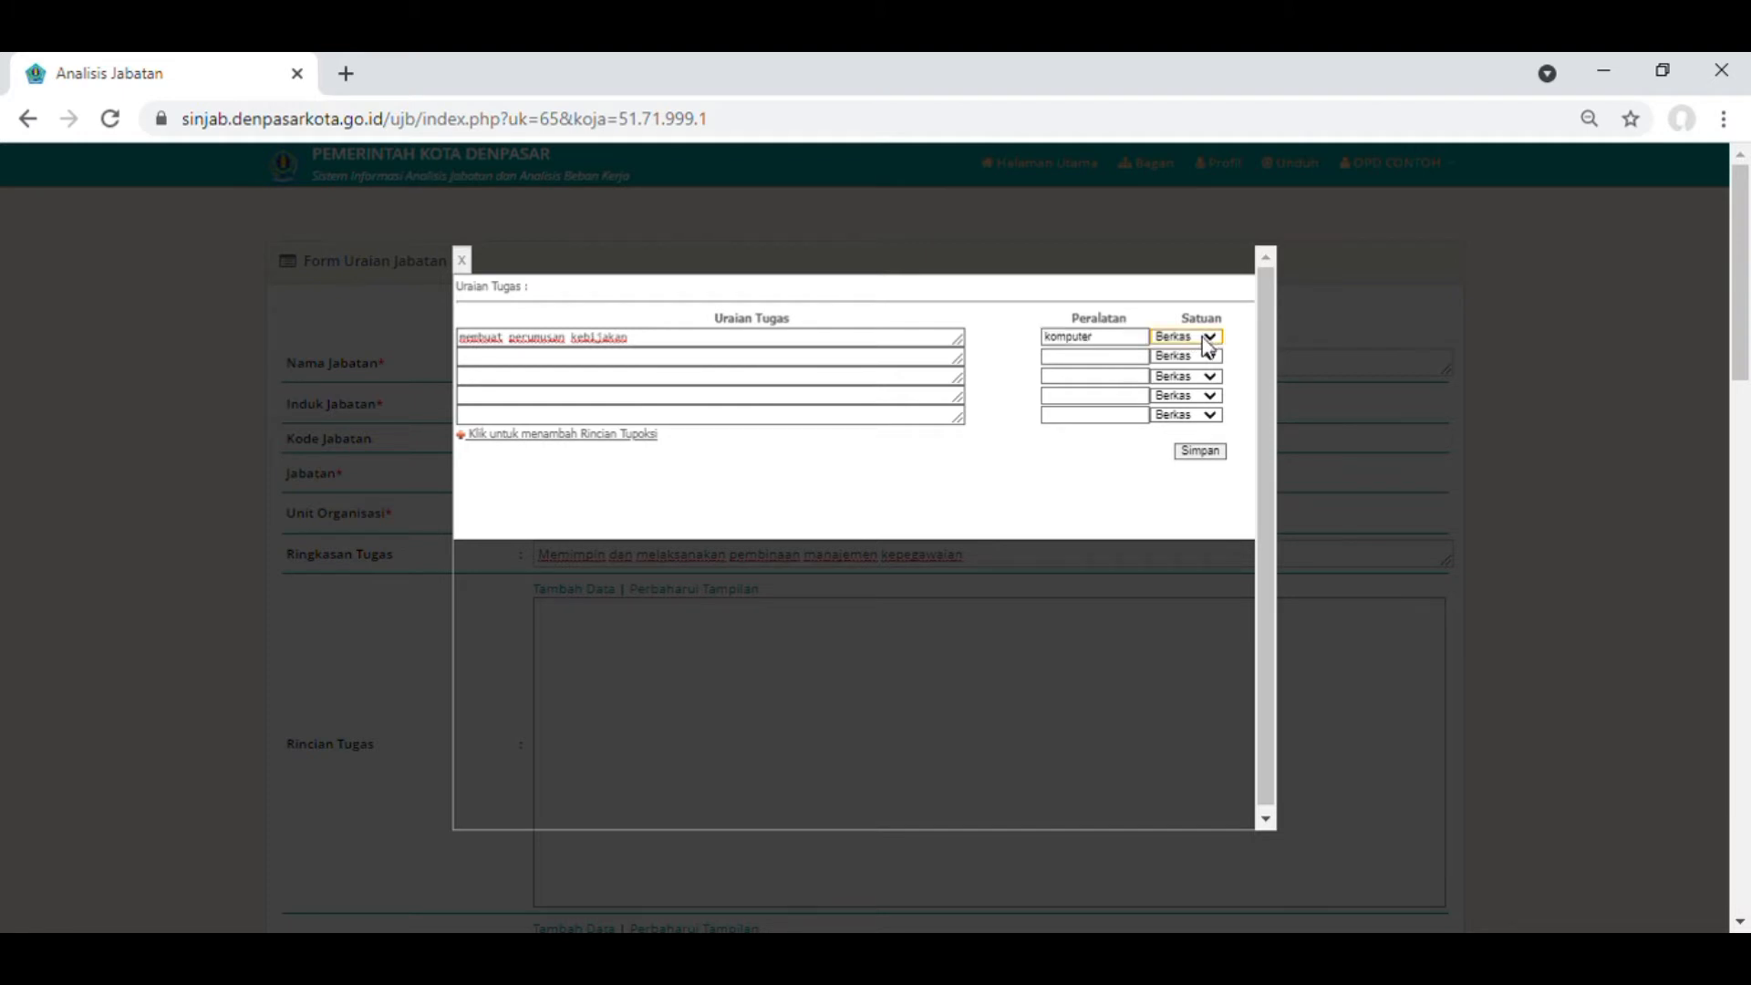
{"action": "left_click", "coordinate": [1197, 405]}
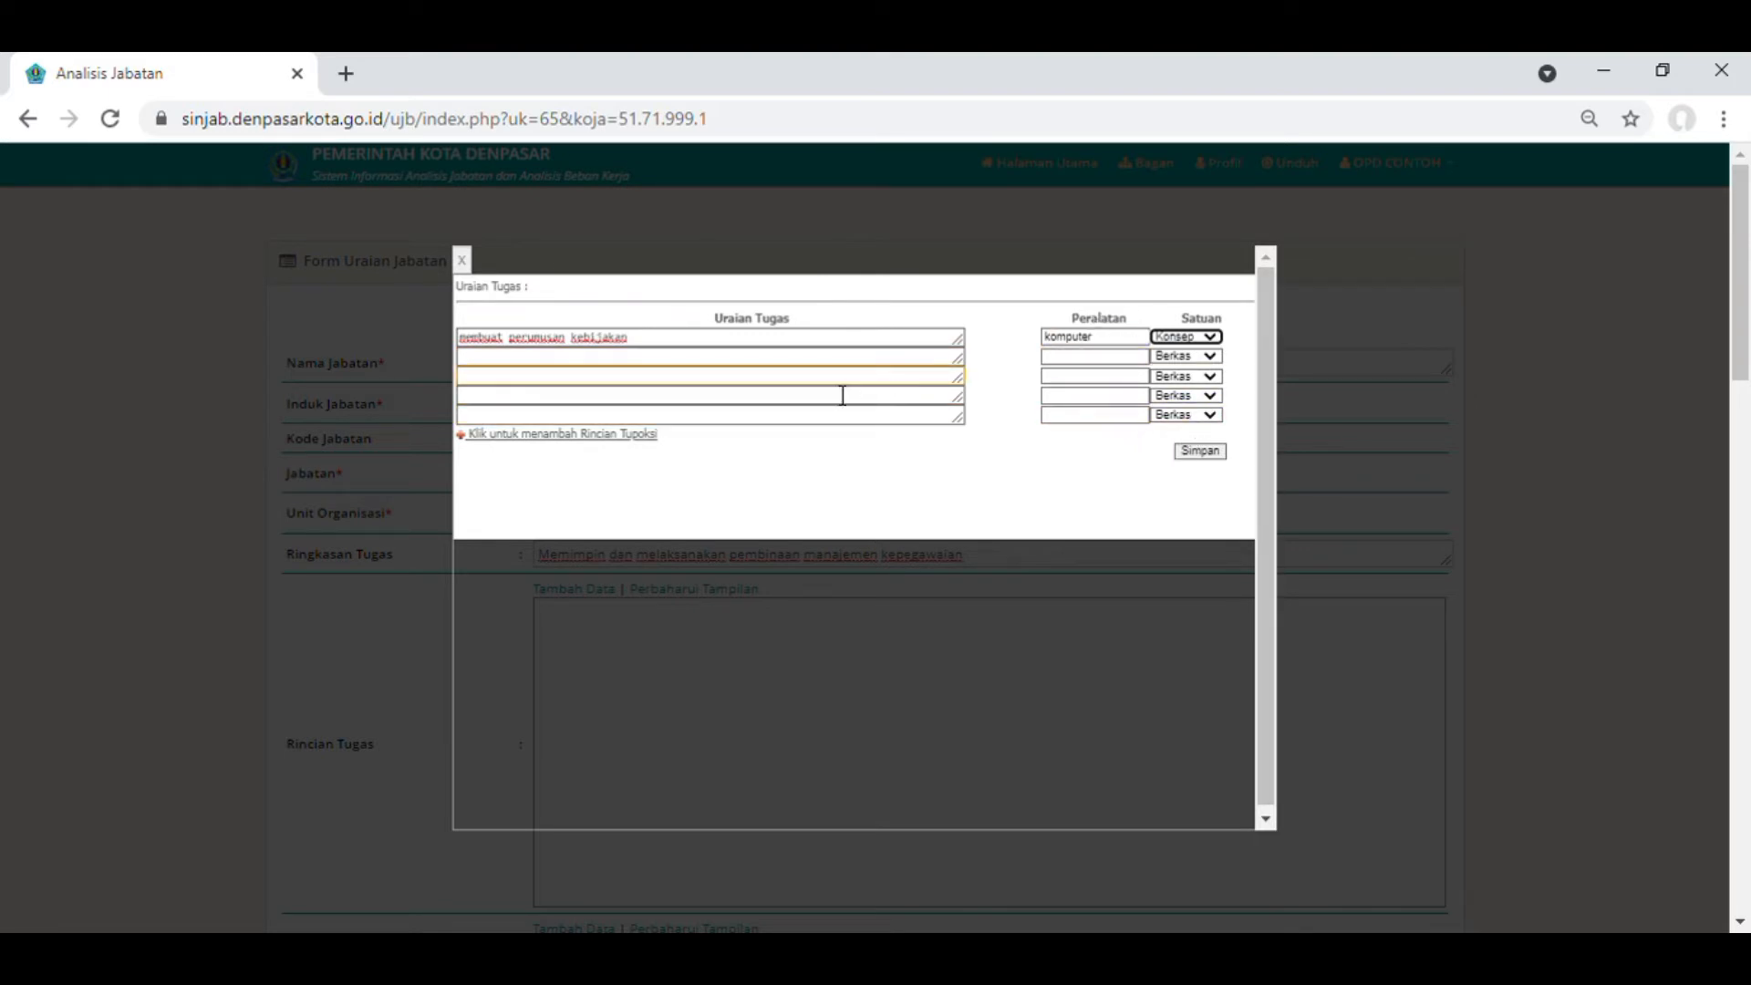
Save the task rows, close the Uraian Tugas form and refresh the Rincian Tugas list.
{"action": "left_click", "coordinate": [1199, 452]}
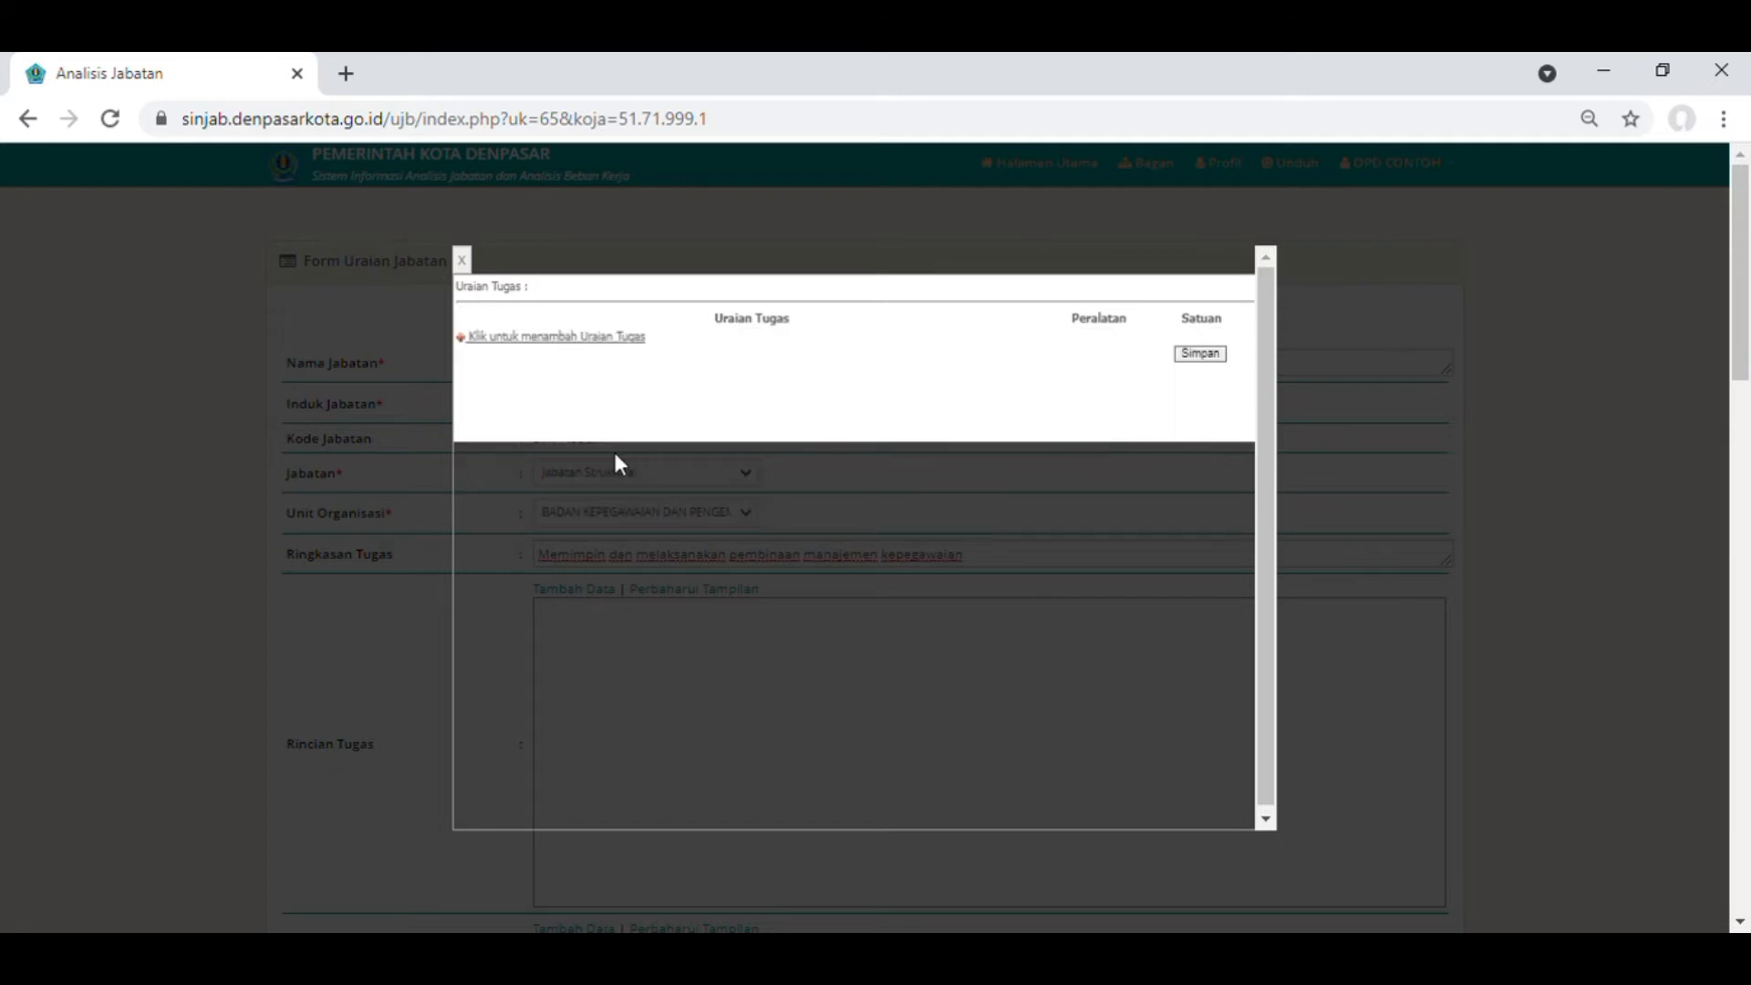
{"action": "left_click", "coordinate": [474, 266]}
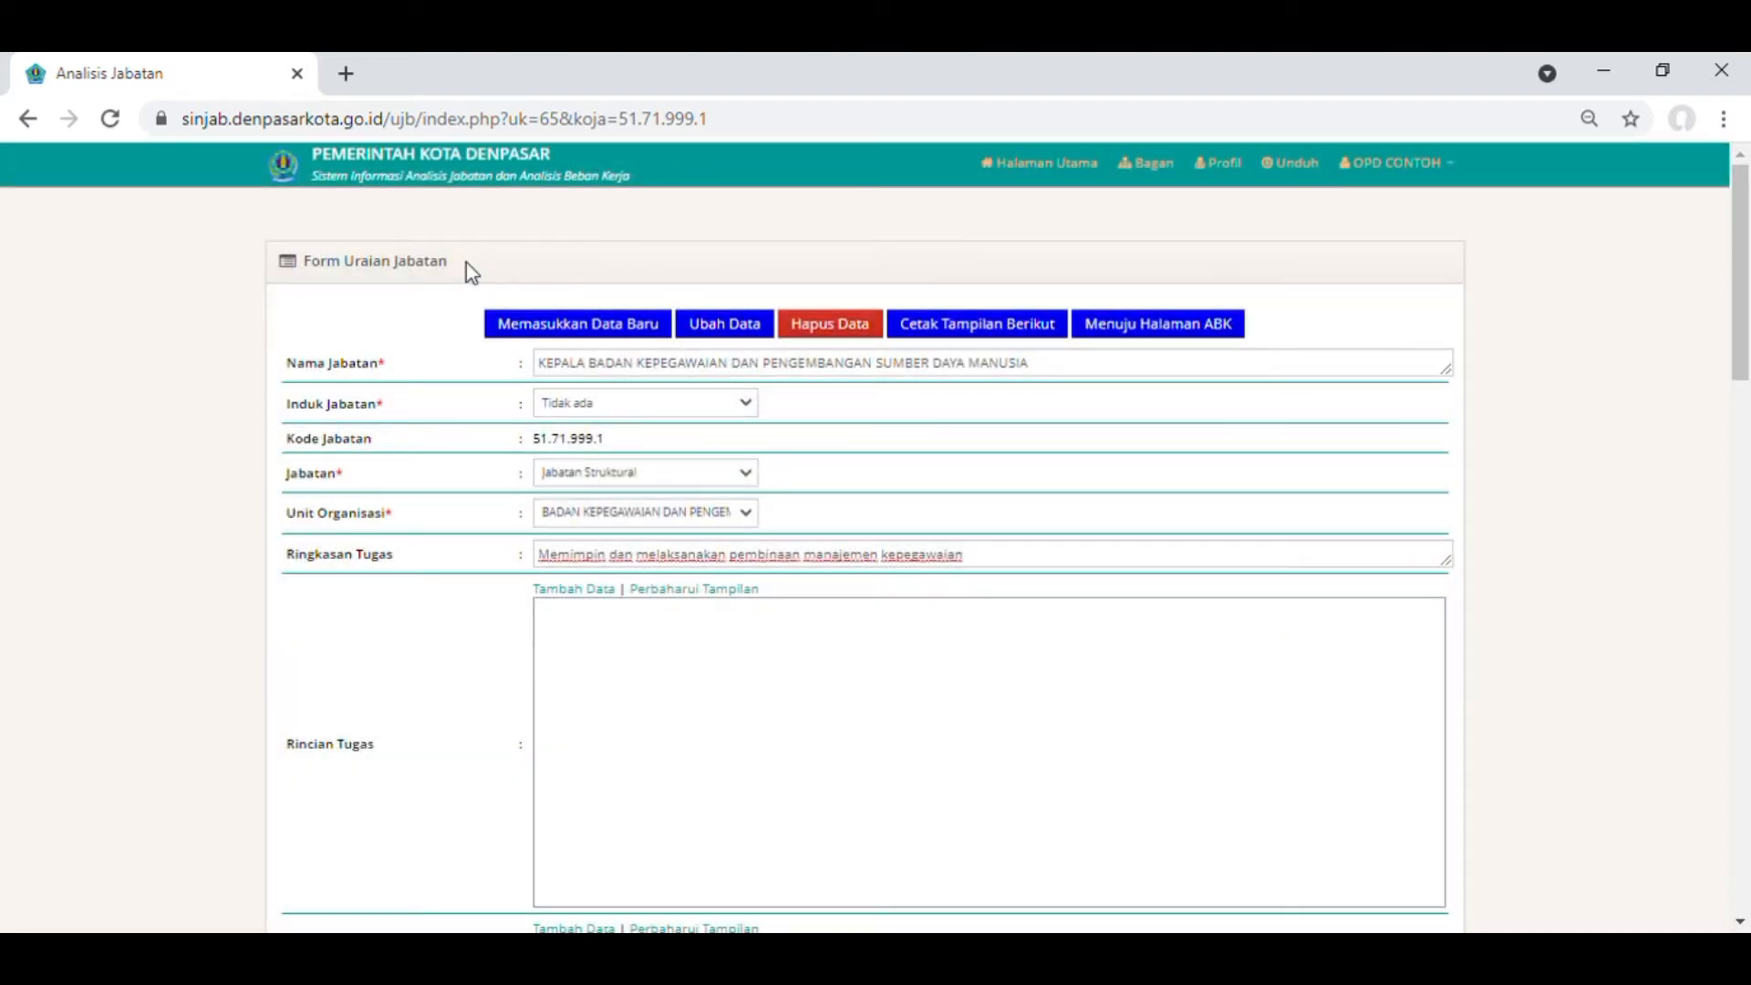
{"action": "left_click", "coordinate": [690, 592]}
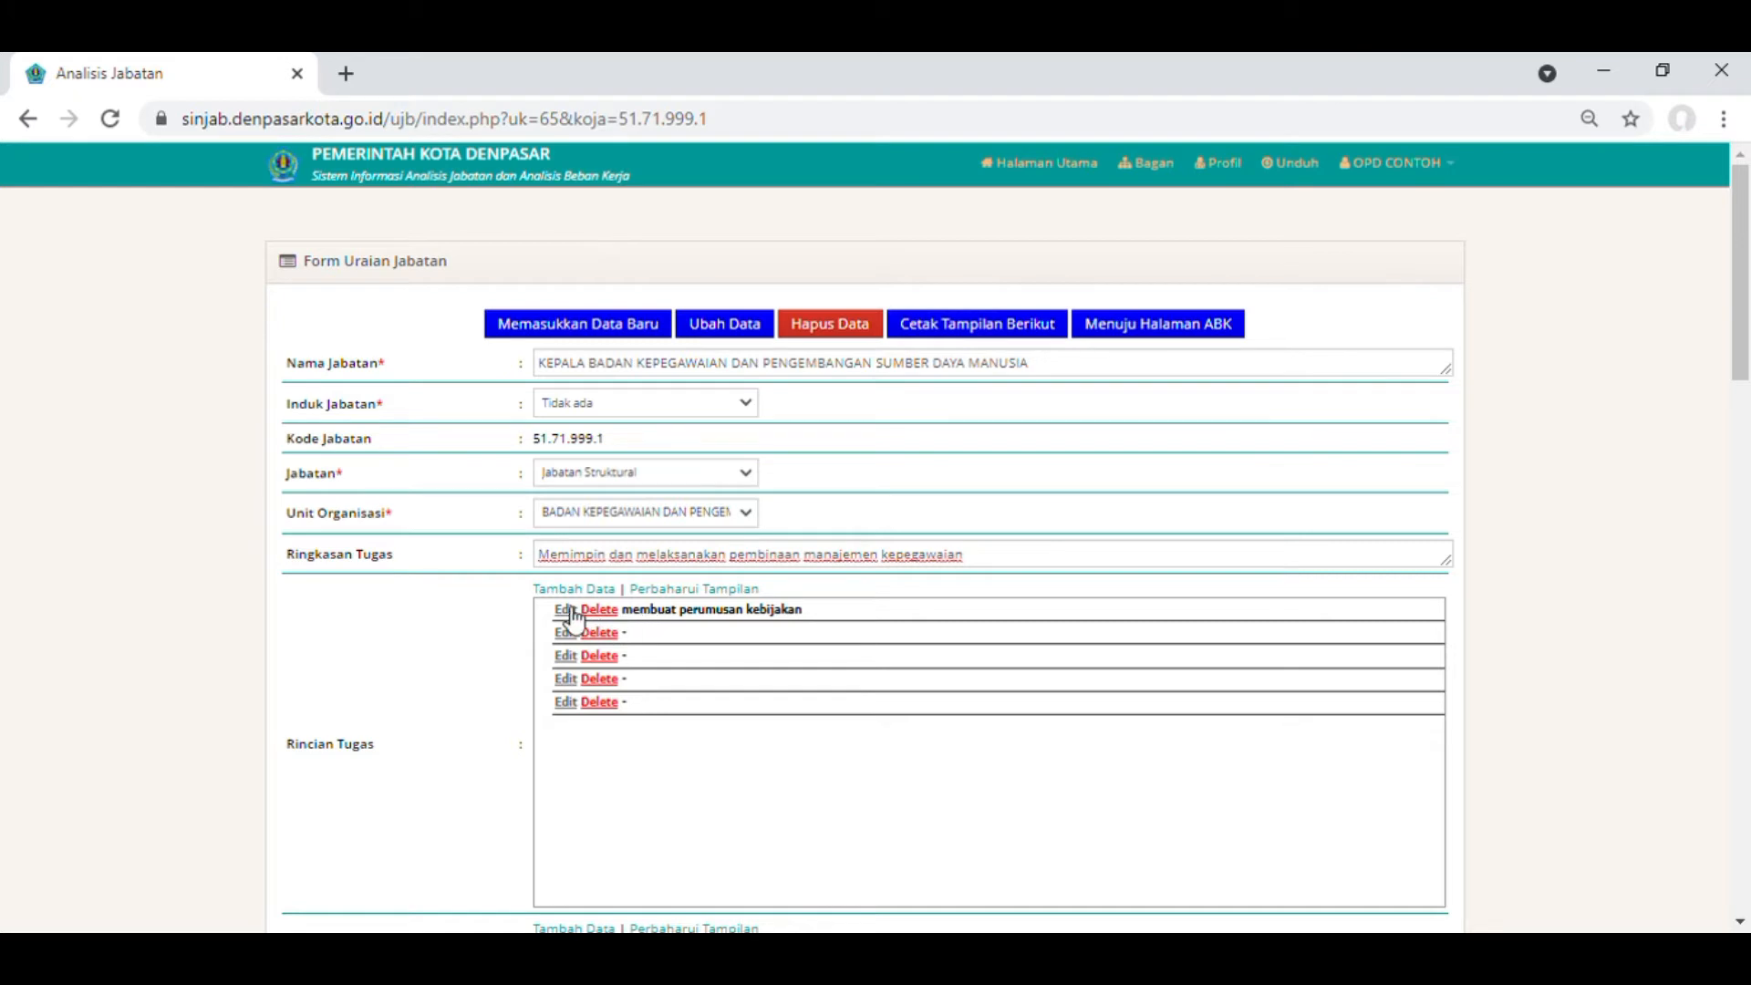
Delete the last blank entry from the Rincian Tugas list and confirm the deletion.
{"action": "scroll", "coordinate": [567, 616], "scroll_direction": "down", "scroll_amount": 5}
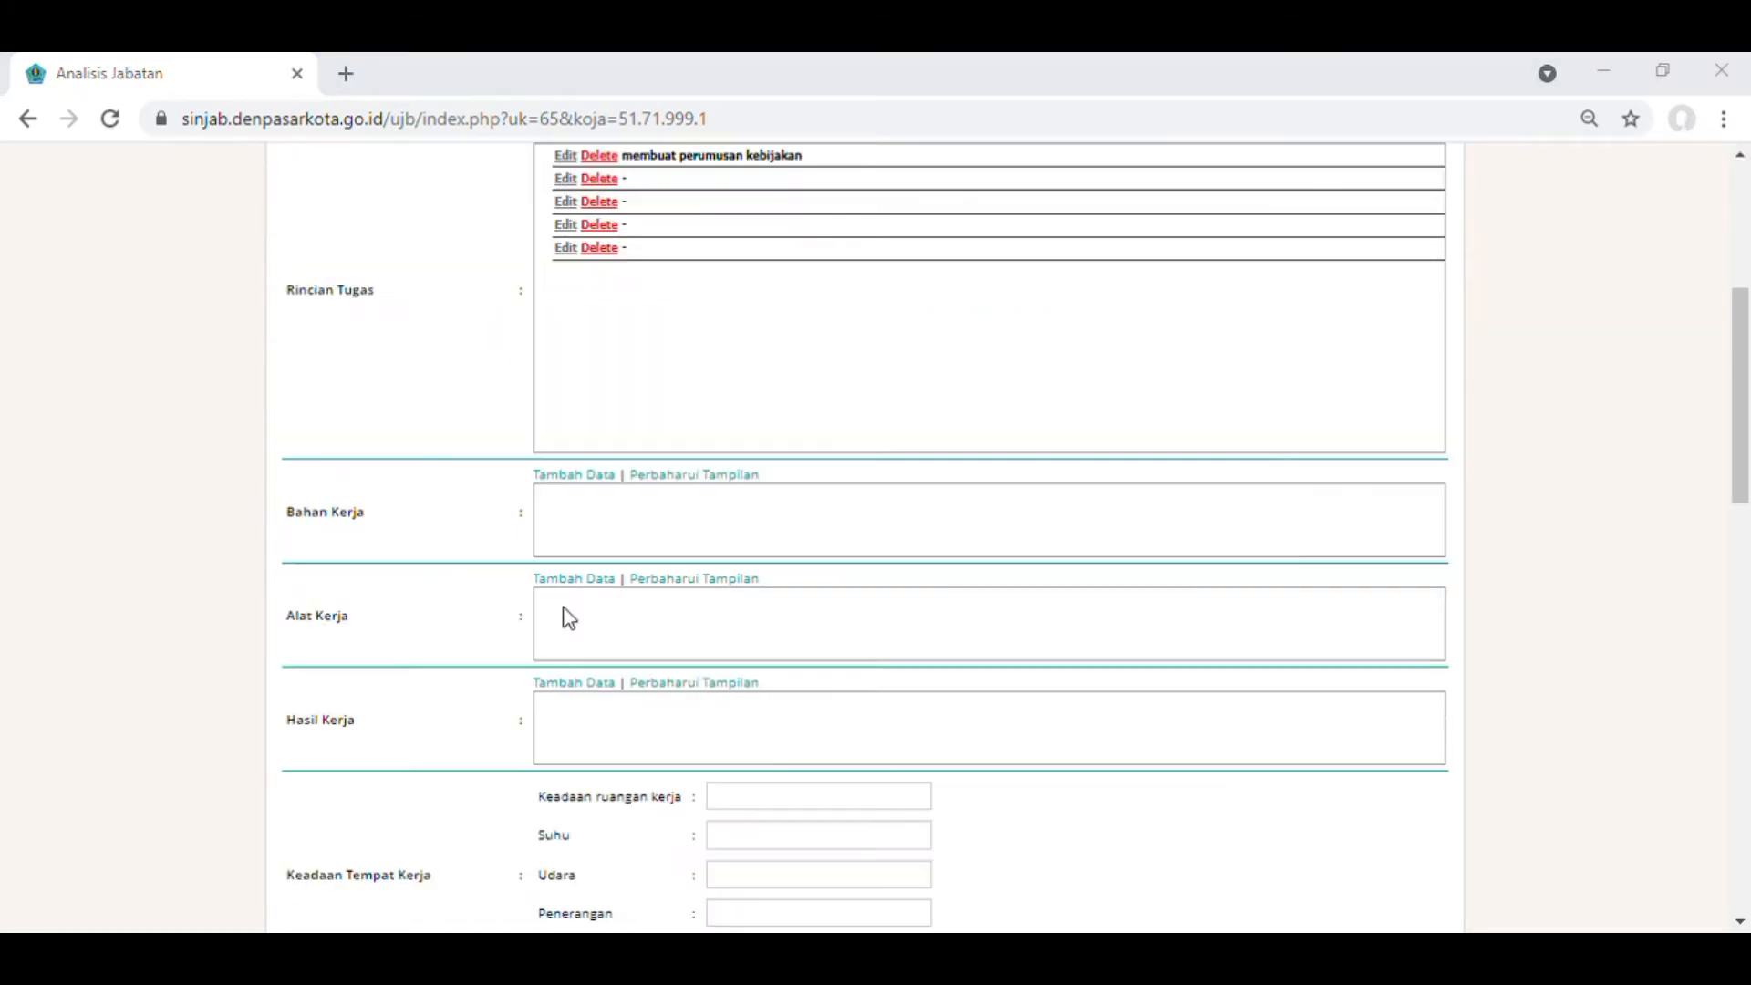
{"action": "scroll", "coordinate": [568, 614], "scroll_direction": "up", "scroll_amount": 3}
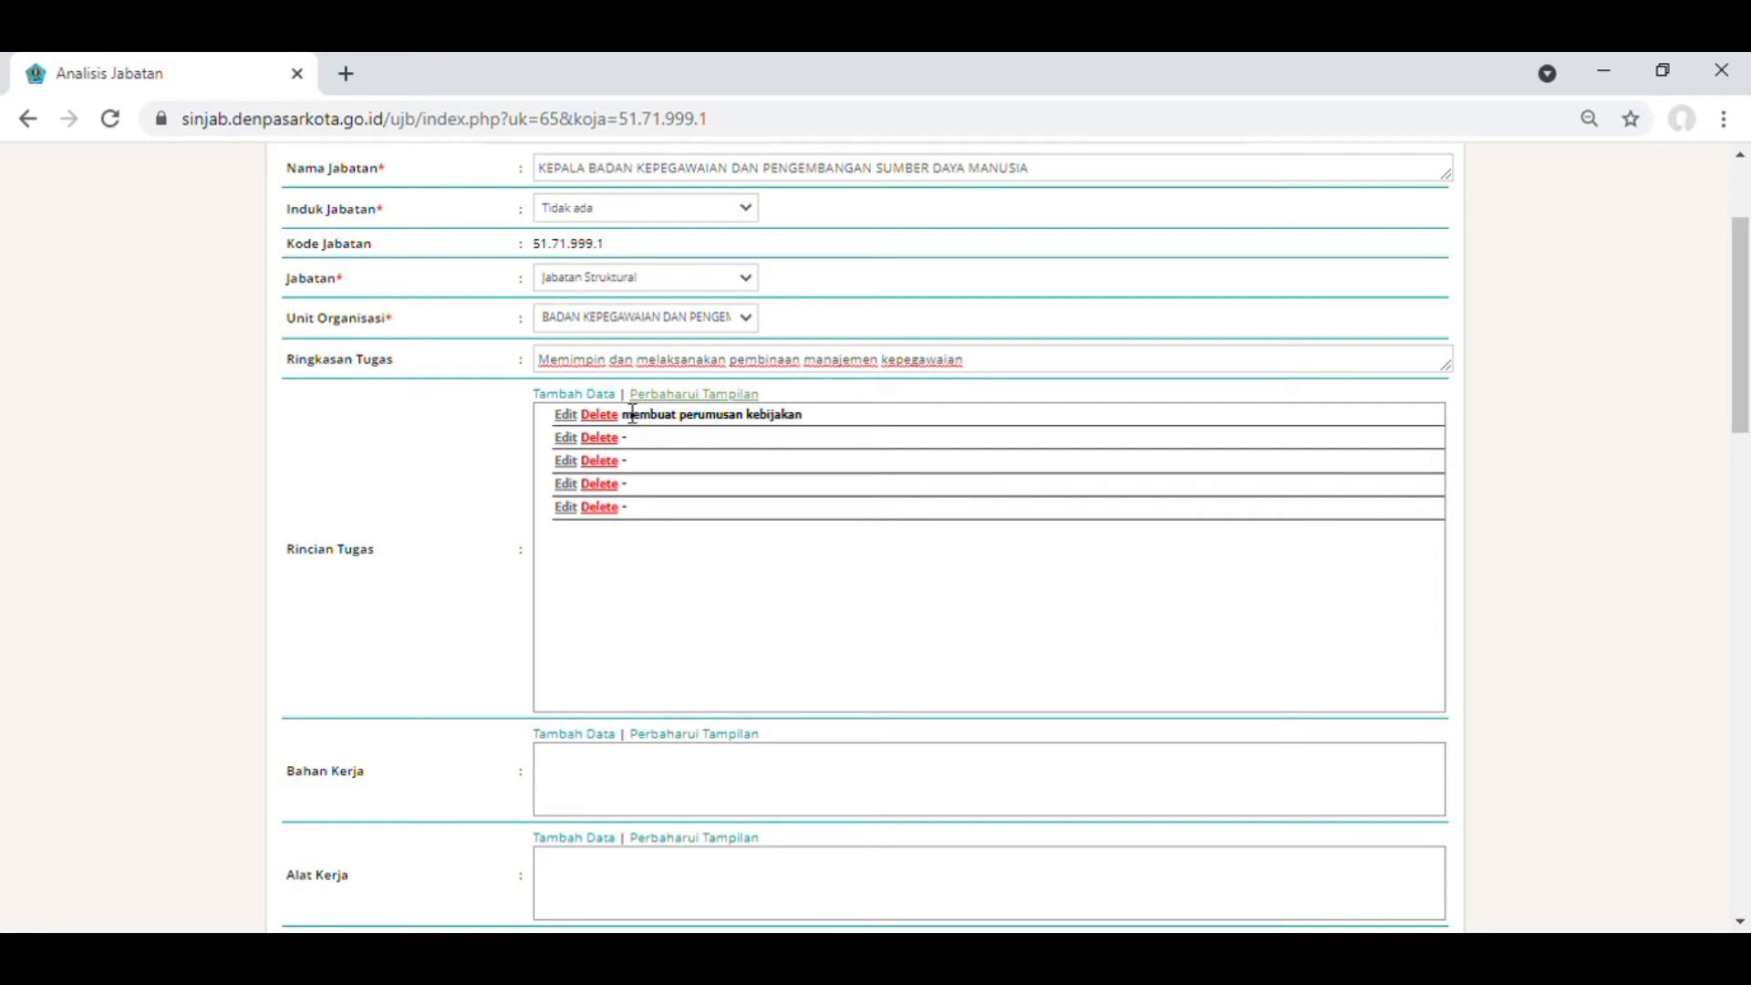
{"action": "left_click", "coordinate": [612, 511]}
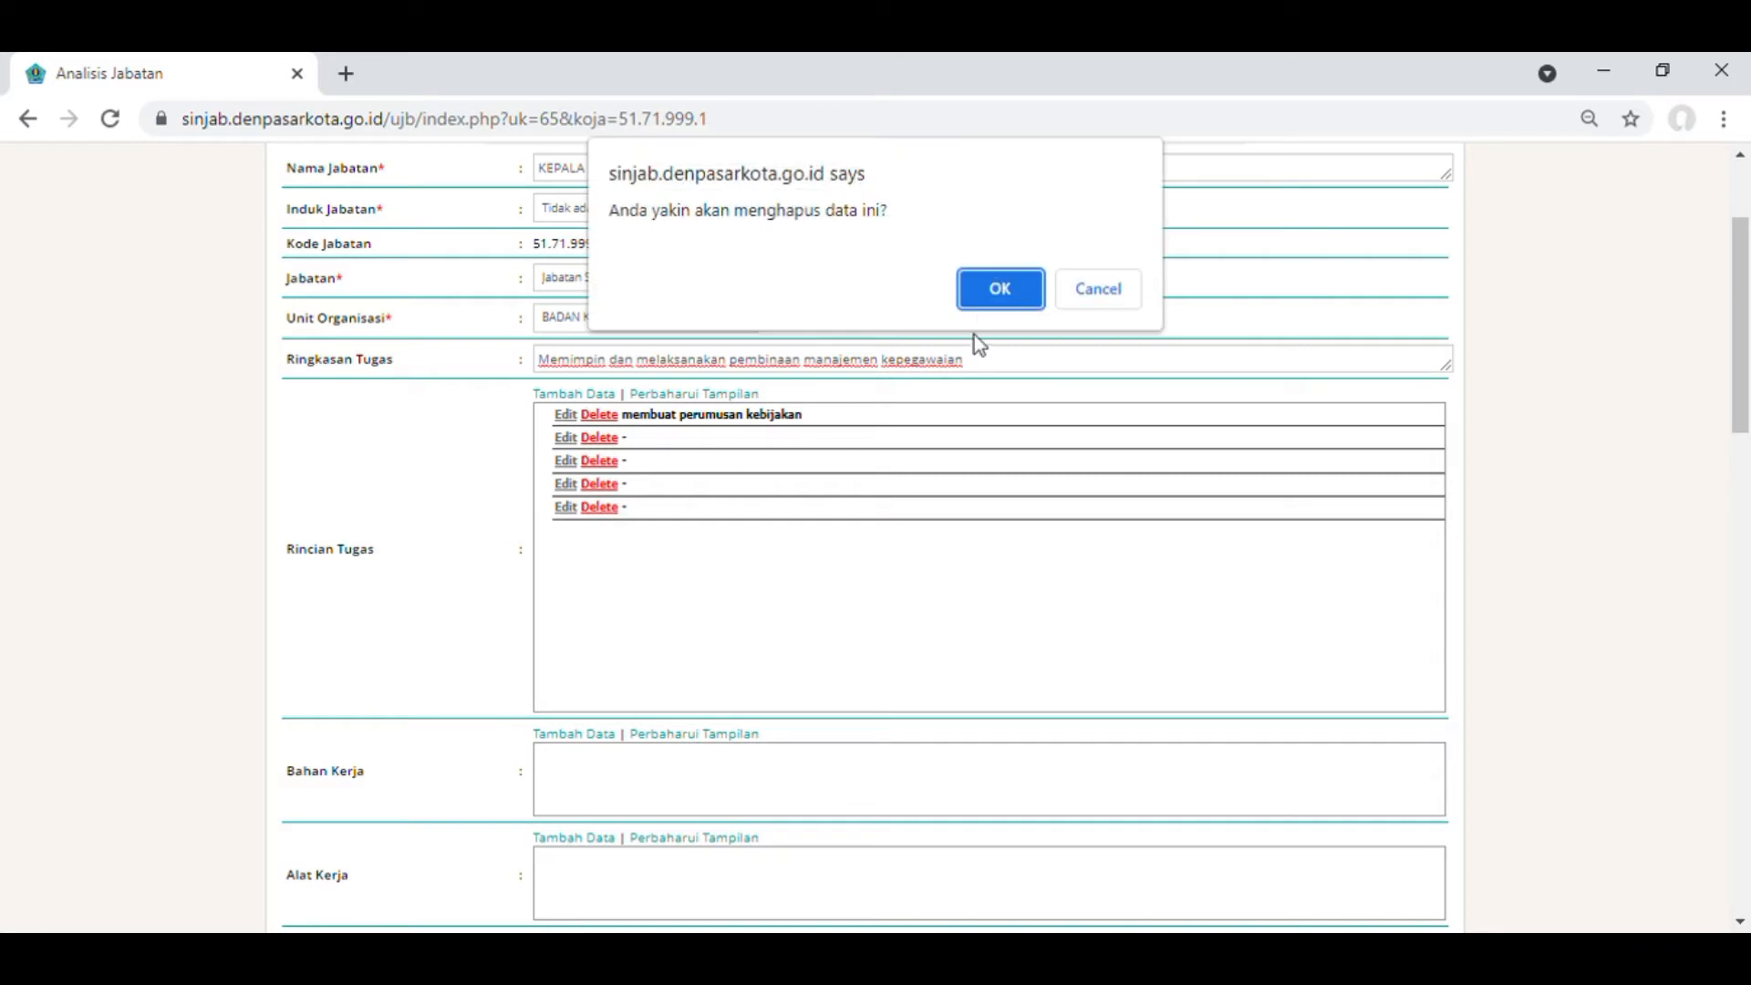
{"action": "left_click", "coordinate": [983, 301]}
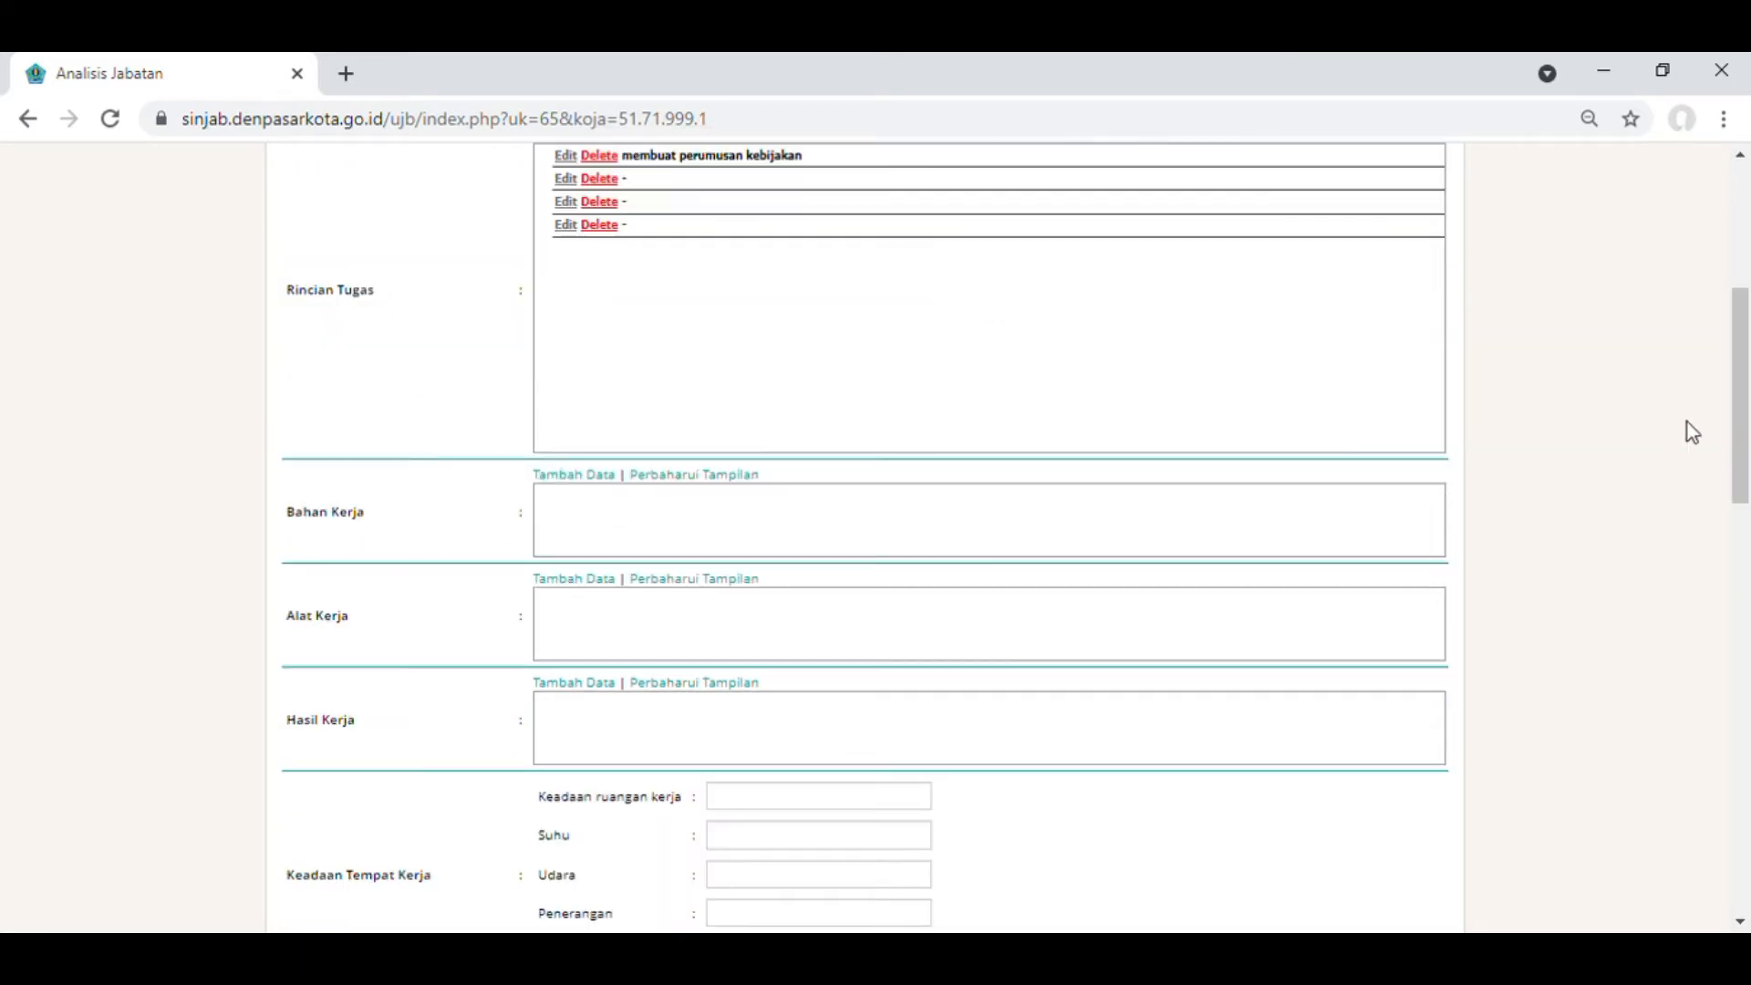
Add another Rincian Tugas entry with the task description "melaksanakan manajemen ASN".
{"action": "left_click_drag", "start_coordinate": [1743, 430], "coordinate": [1742, 366]}
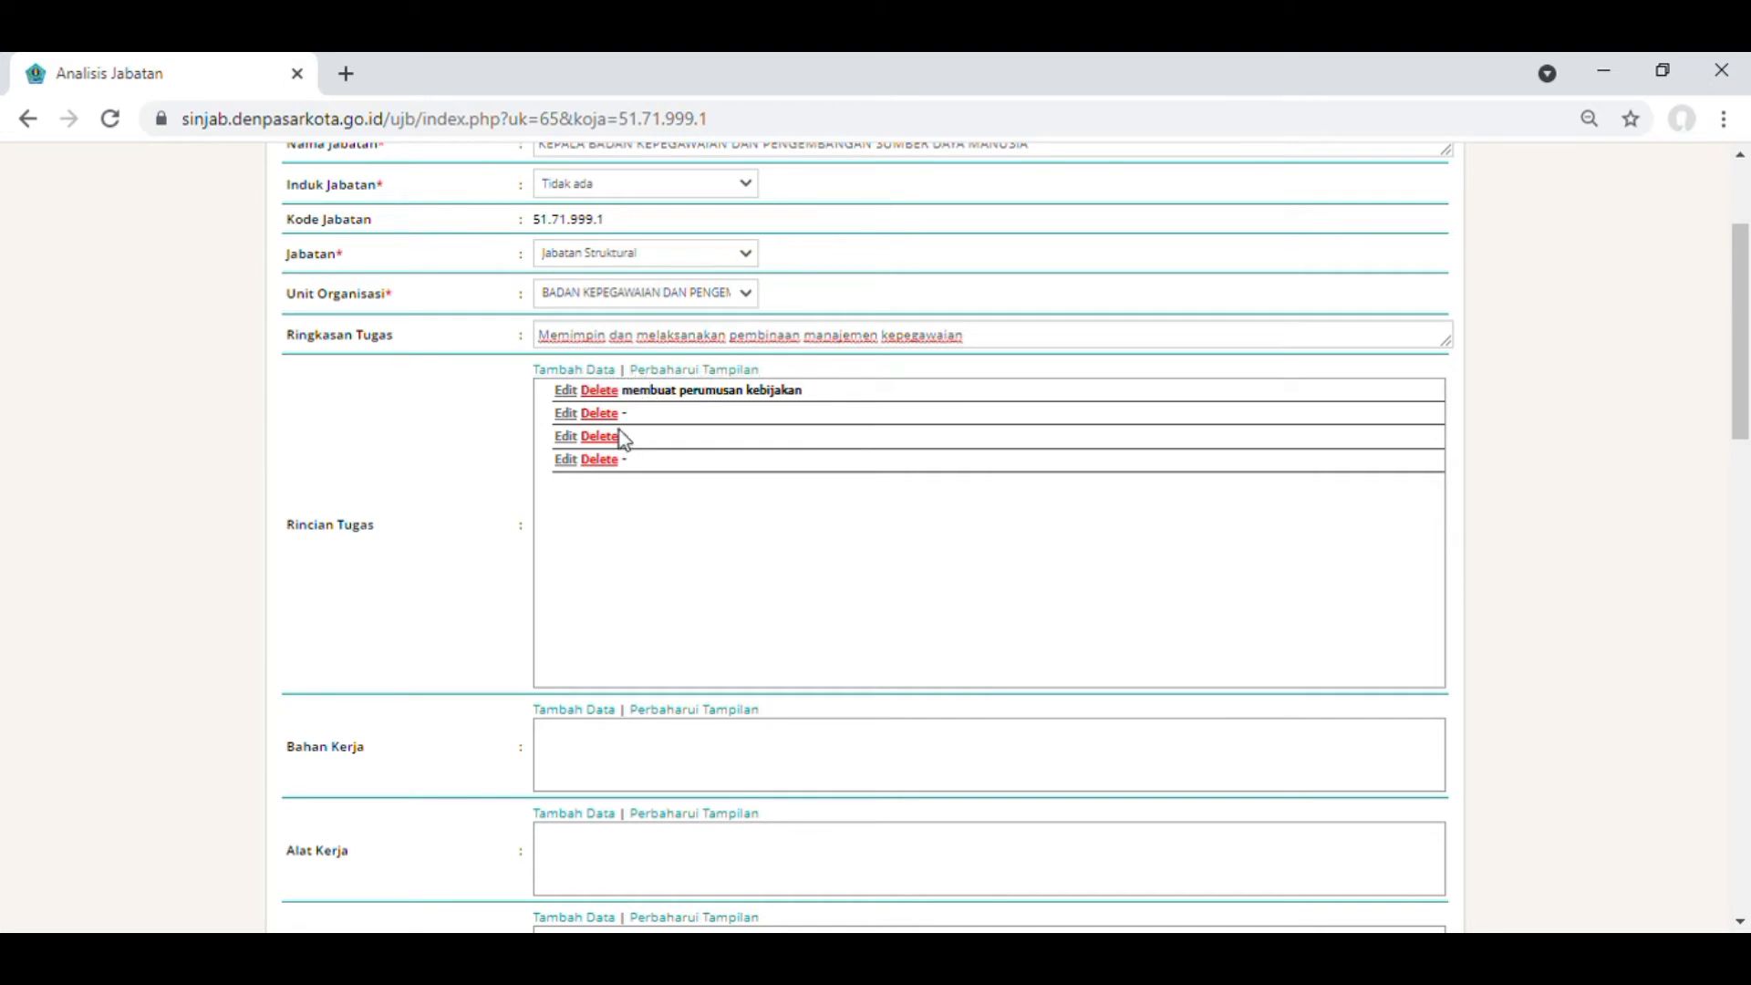
{"action": "left_click", "coordinate": [591, 374]}
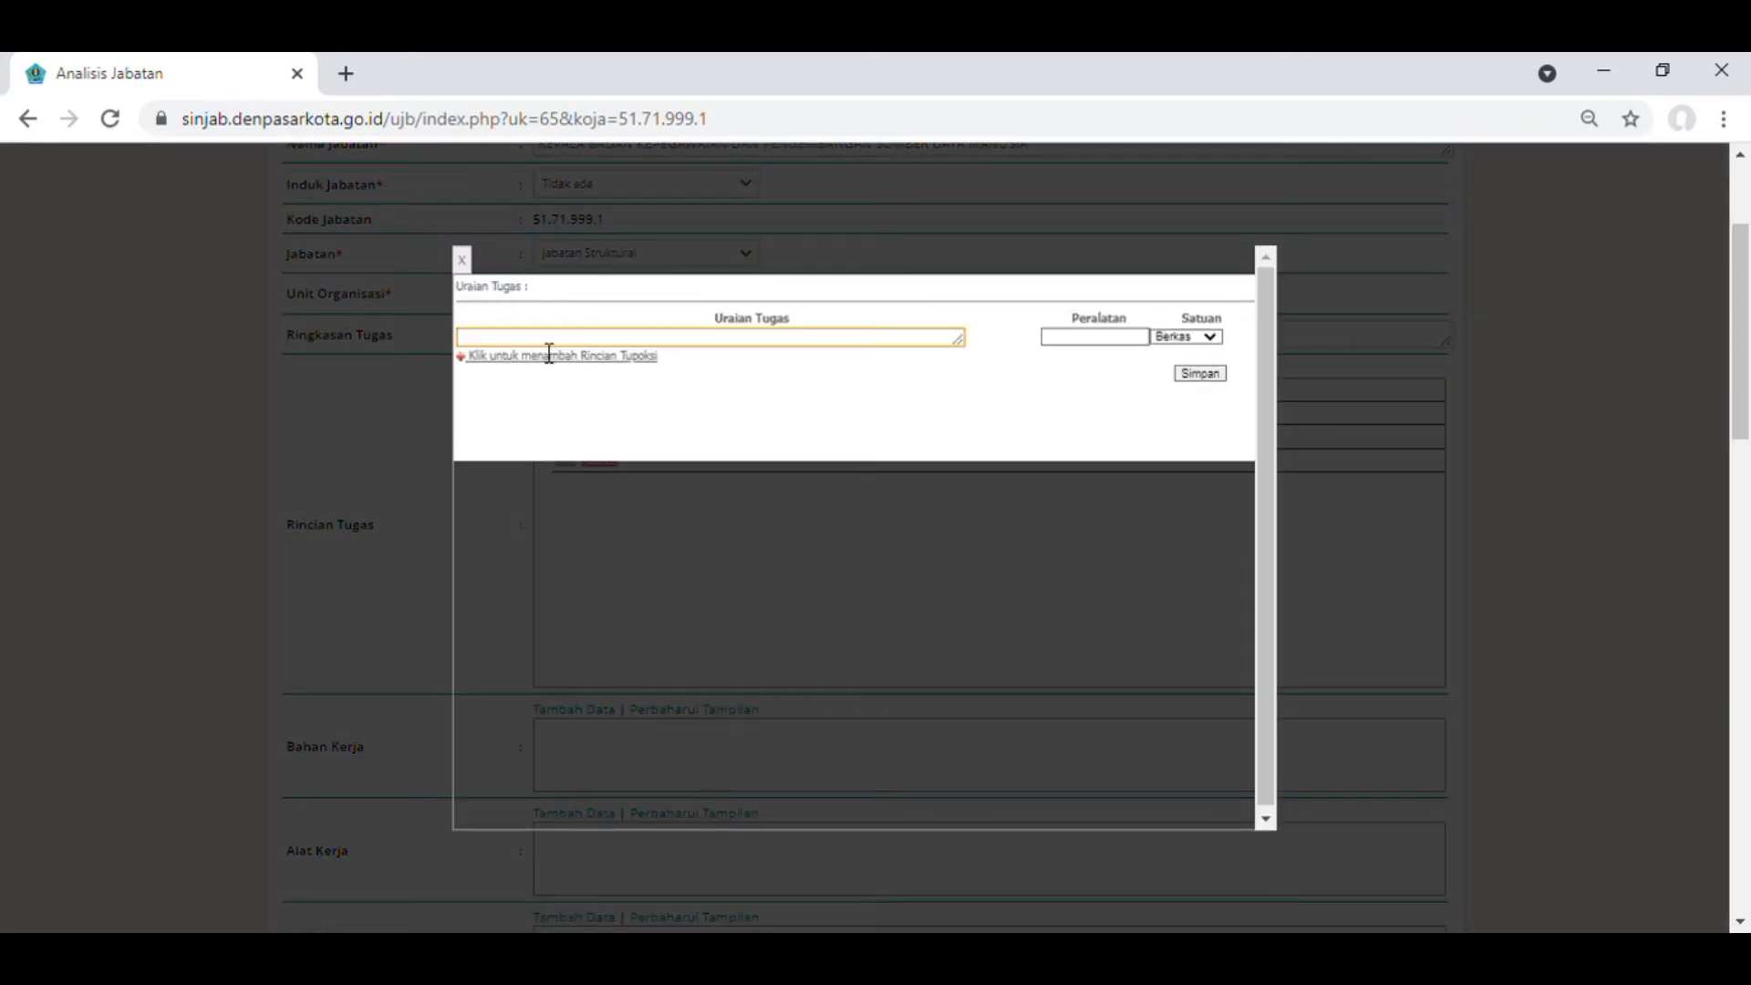
{"action": "left_click", "coordinate": [549, 345]}
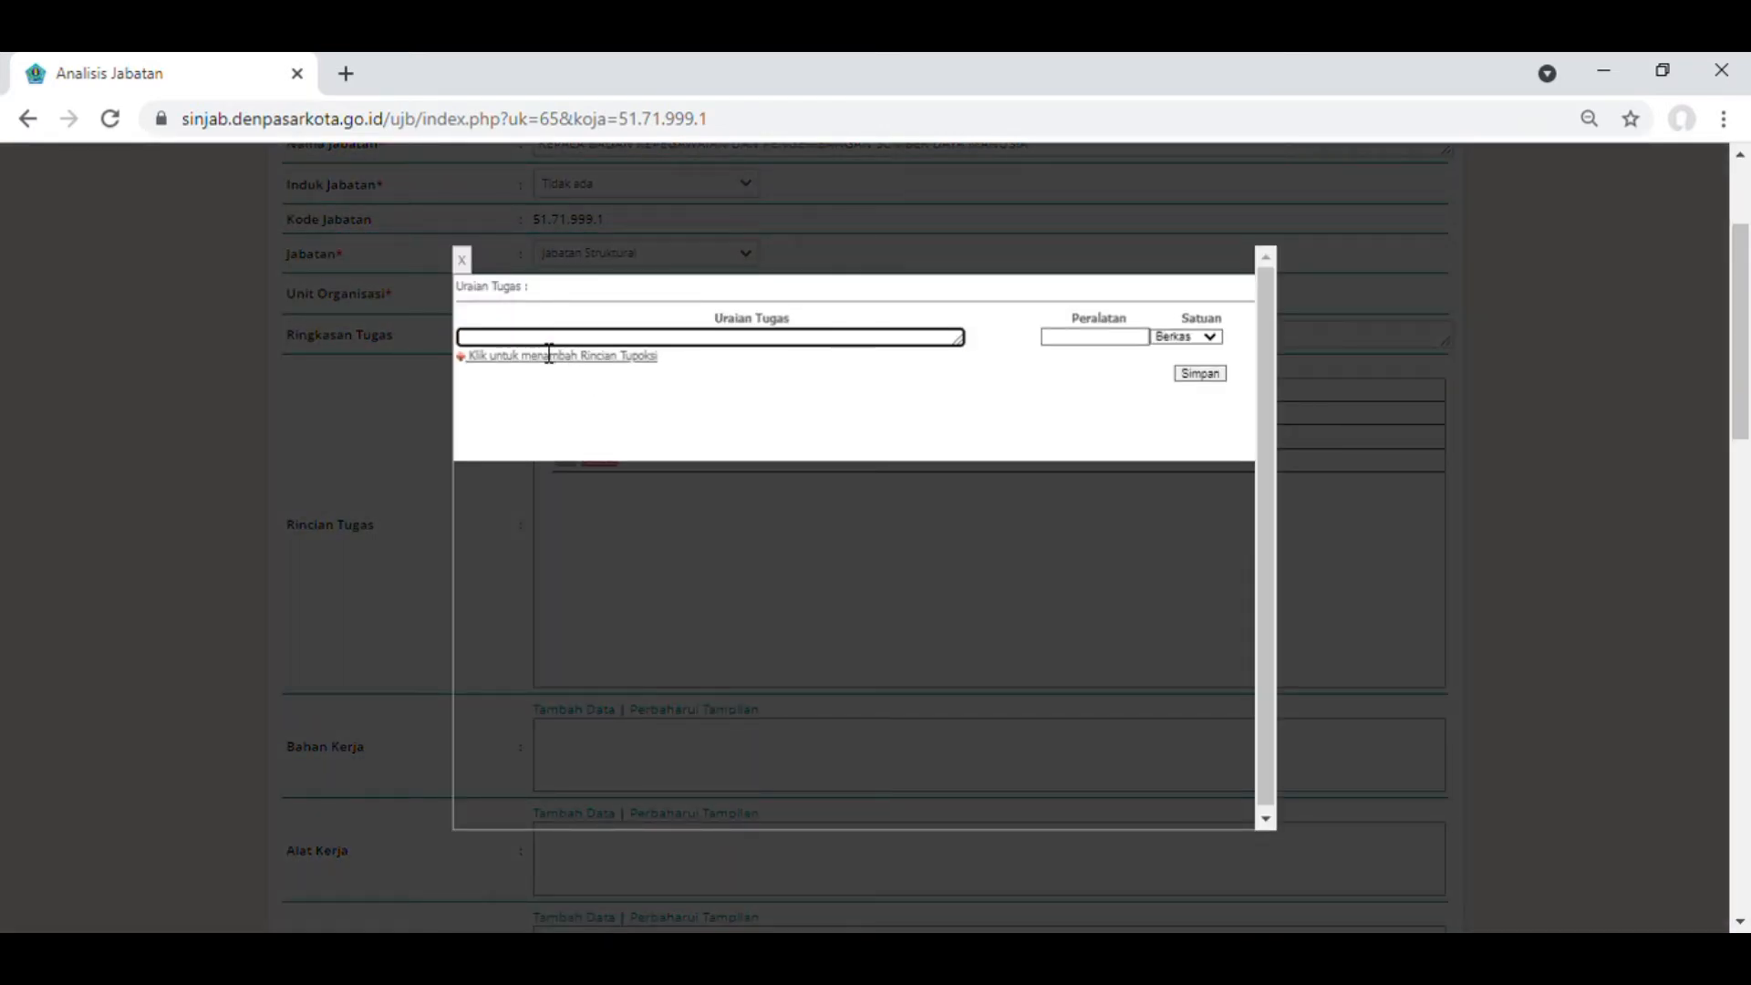
{"action": "type", "text": "melaksanakan manajemen"}
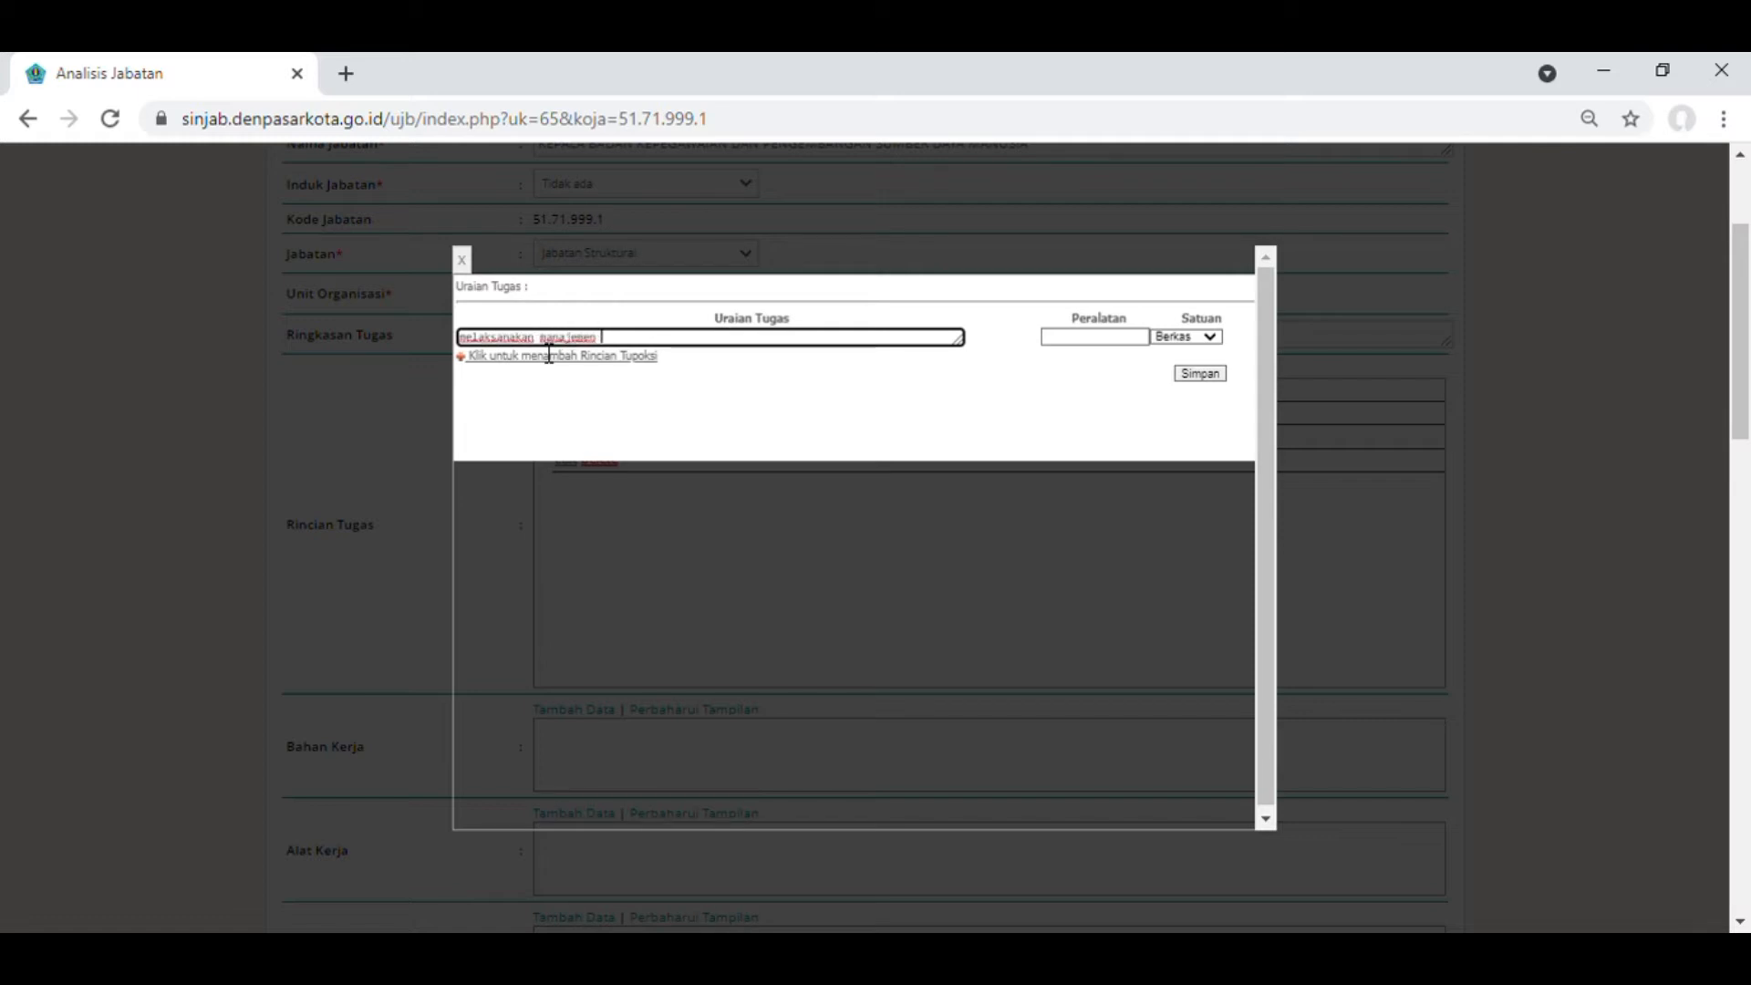
{"action": "type", "text": " ASN"}
Enter "Komoputer, printer" as the equipment for the ASN management task and choose its unit.
{"action": "left_click", "coordinate": [1093, 338]}
{"action": "left_click", "coordinate": [1092, 344]}
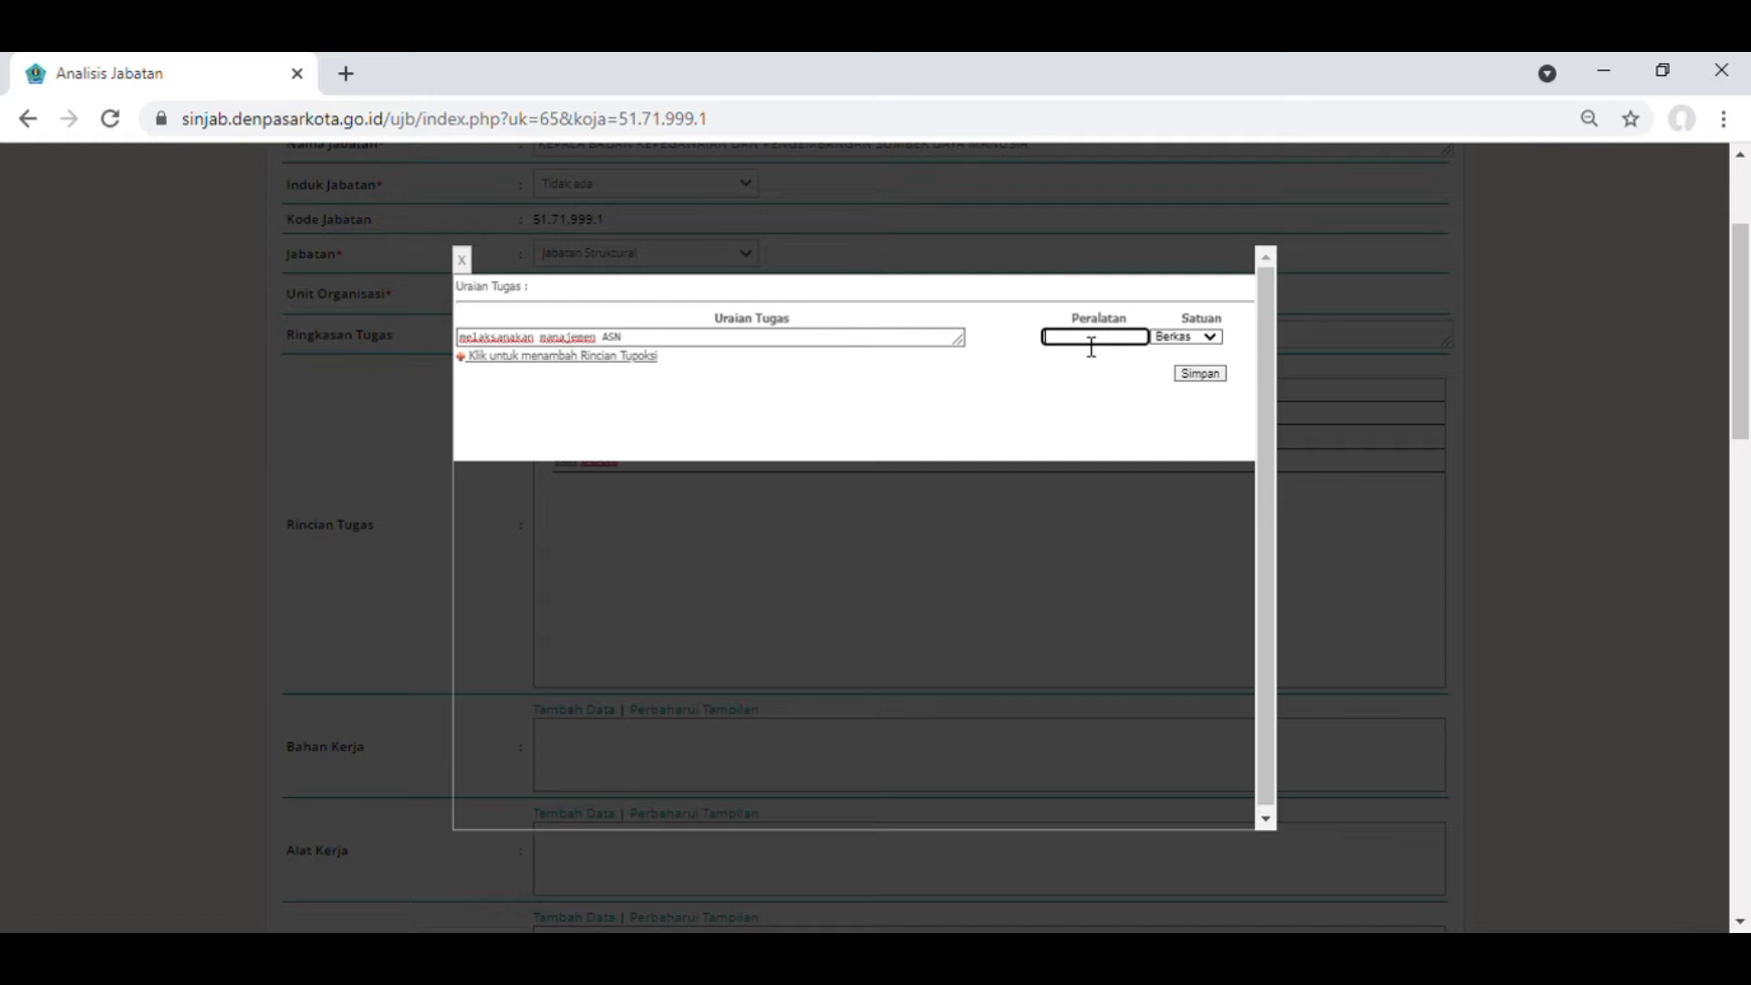
{"action": "type", "text": "K"}
{"action": "type", "text": "om"}
{"action": "type", "text": "od"}
{"action": "type", "text": "uter"}
{"action": "type", "text": ", pr"}
{"action": "type", "text": "inter"}
{"action": "left_click", "coordinate": [1191, 342]}
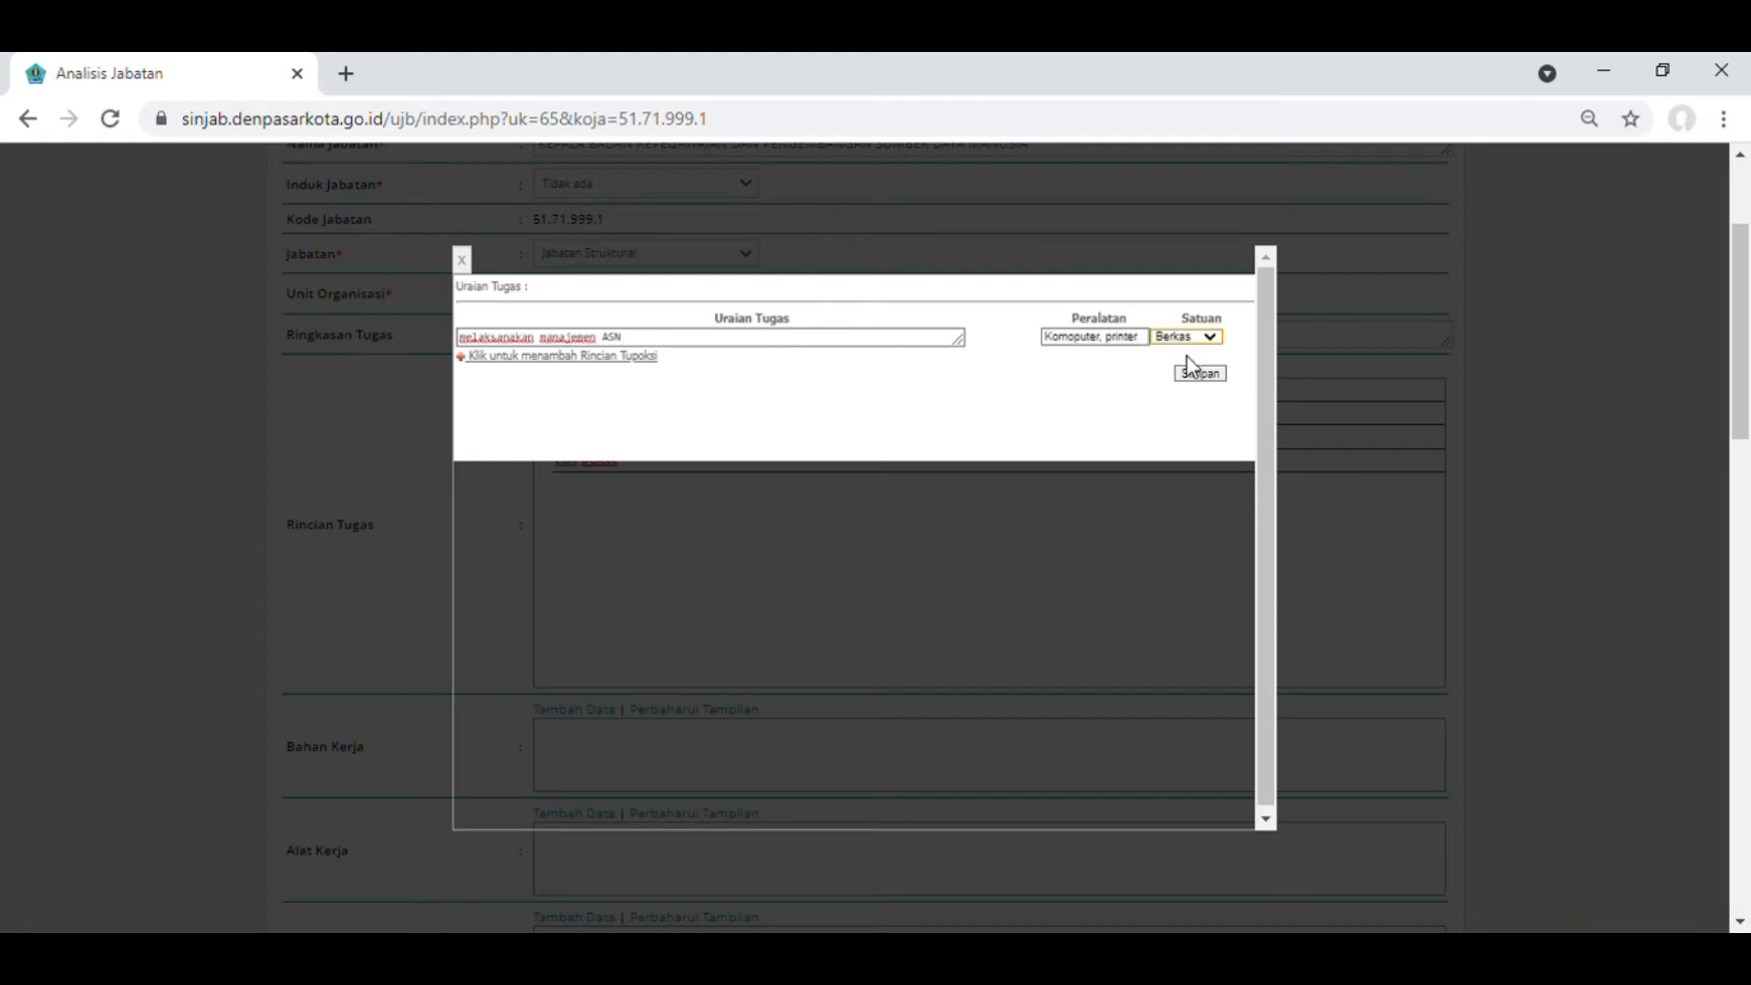
{"action": "left_click", "coordinate": [1190, 389]}
Save the ASN management task, close its form and update the displayed Rincian Tugas entries.
{"action": "left_click", "coordinate": [1195, 375]}
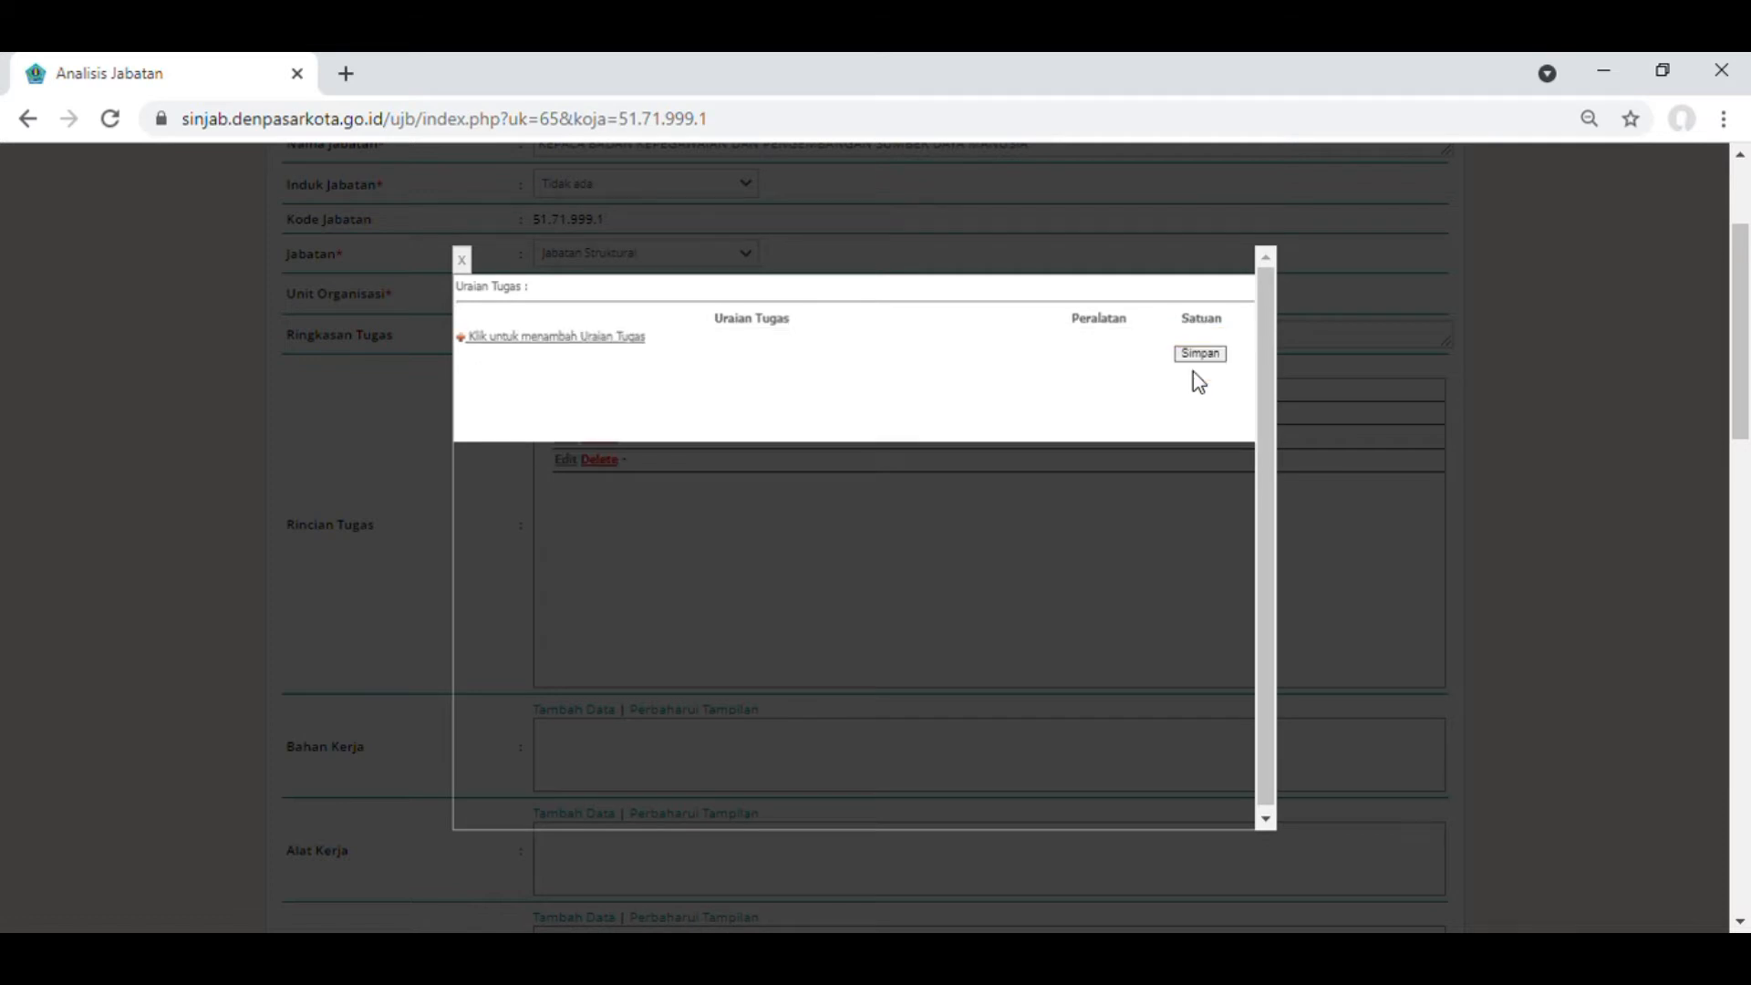
{"action": "left_click", "coordinate": [462, 261]}
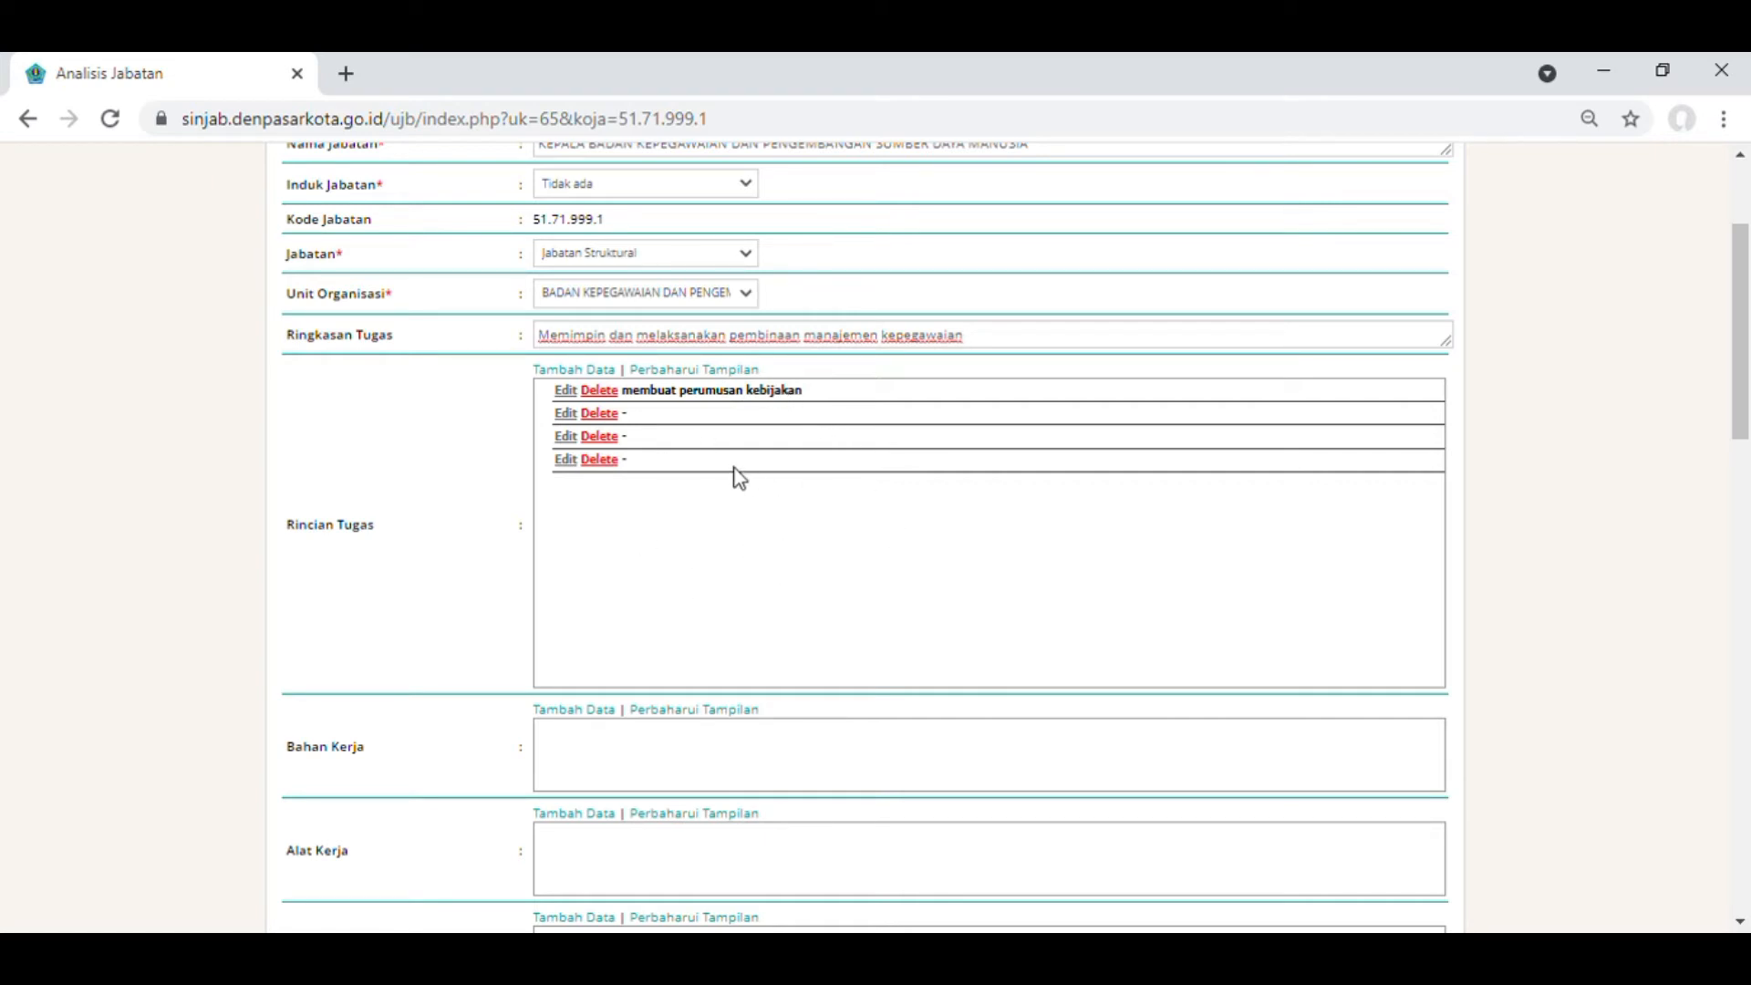
{"action": "left_click", "coordinate": [706, 372]}
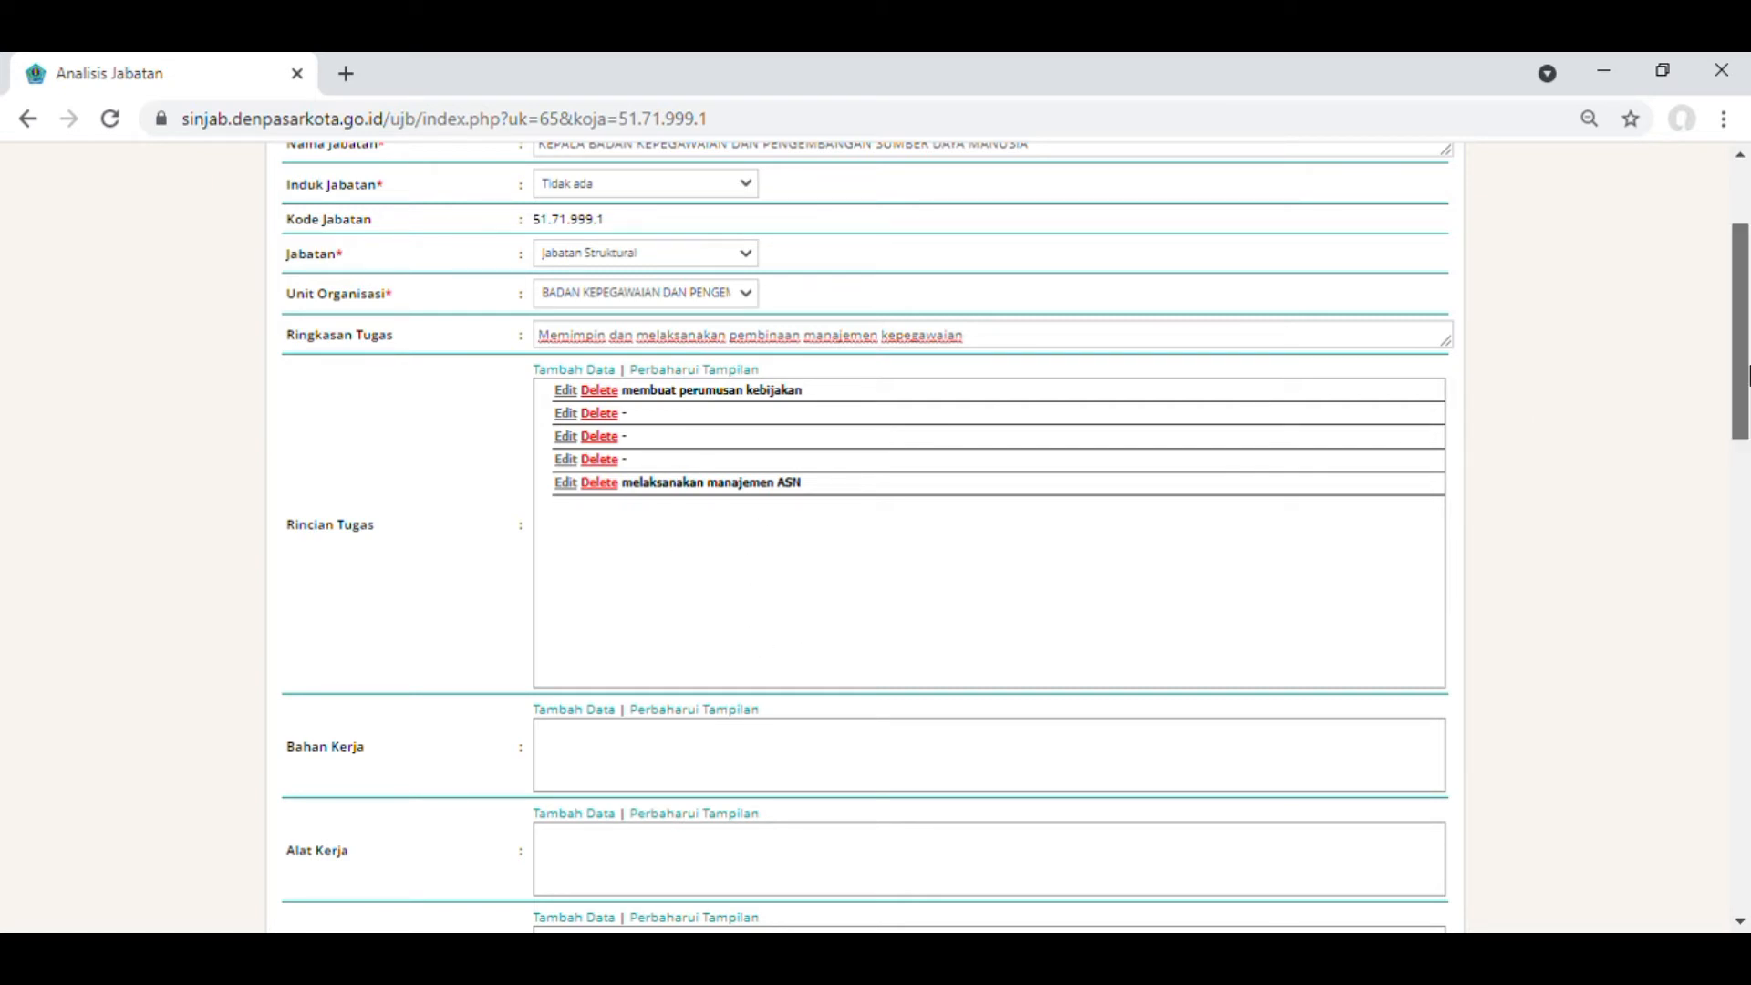
Open the form for adding Bahan Kerja and extend it to three blank entry rows.
{"action": "scroll", "coordinate": [1746, 374], "scroll_direction": "down", "scroll_amount": 3}
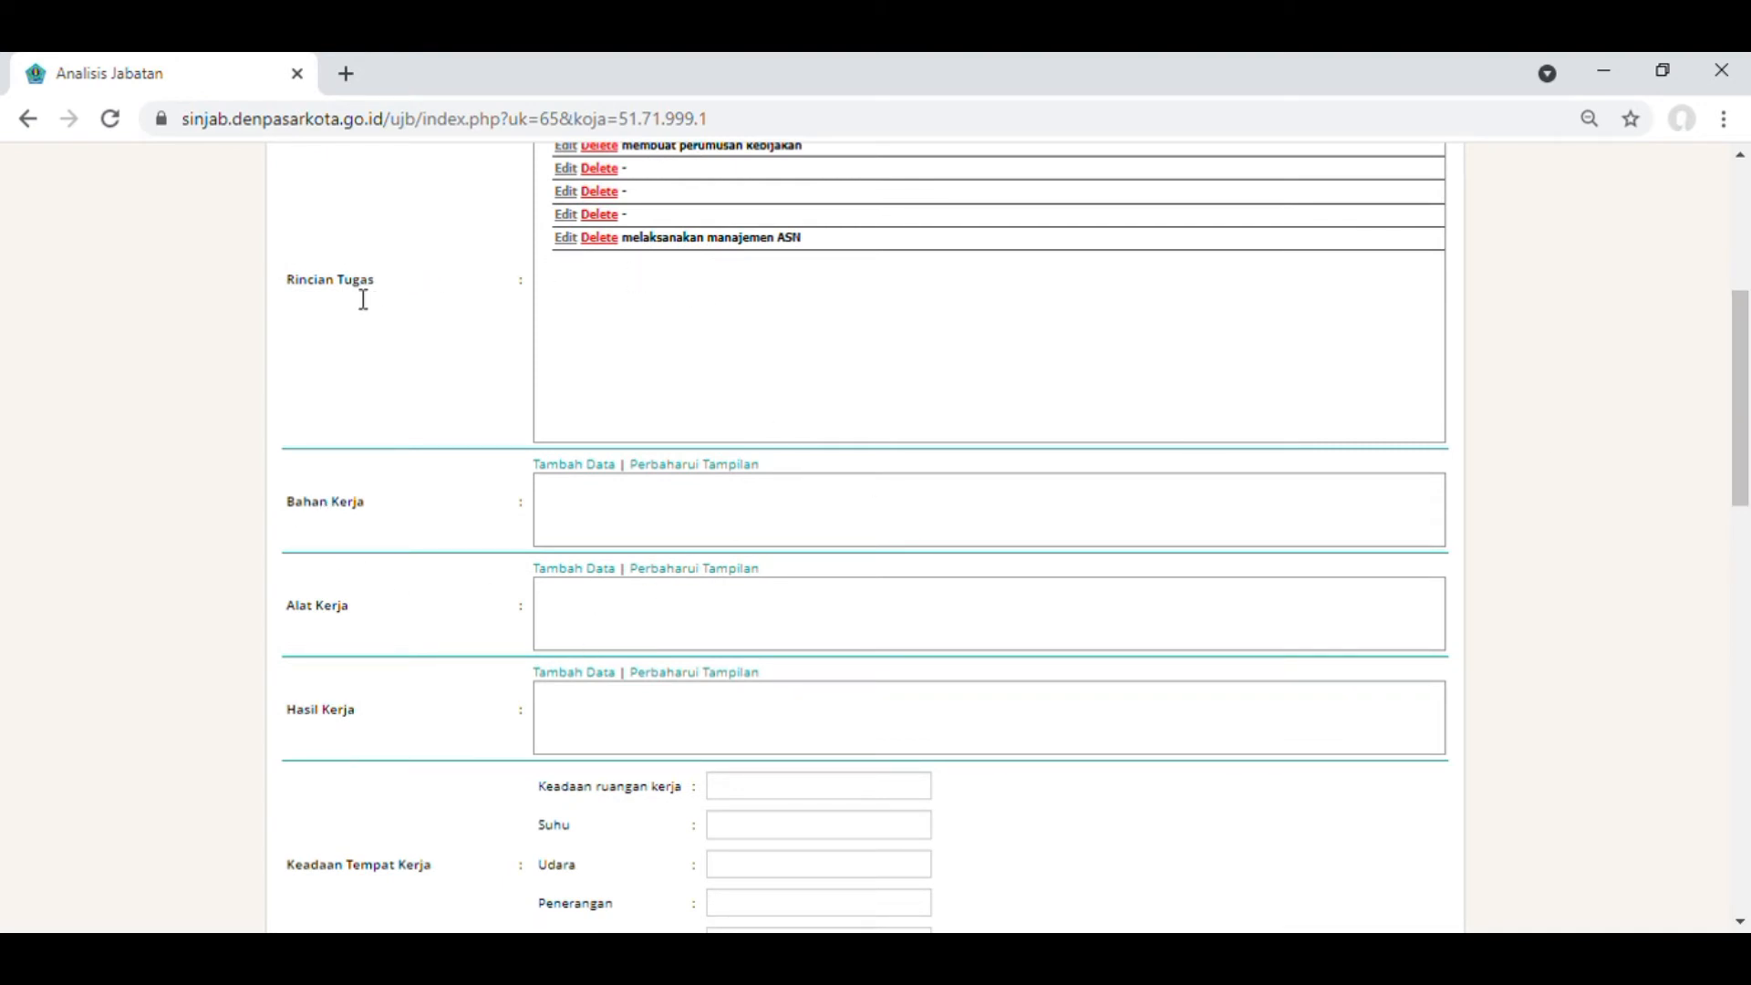
{"action": "left_click", "coordinate": [575, 464]}
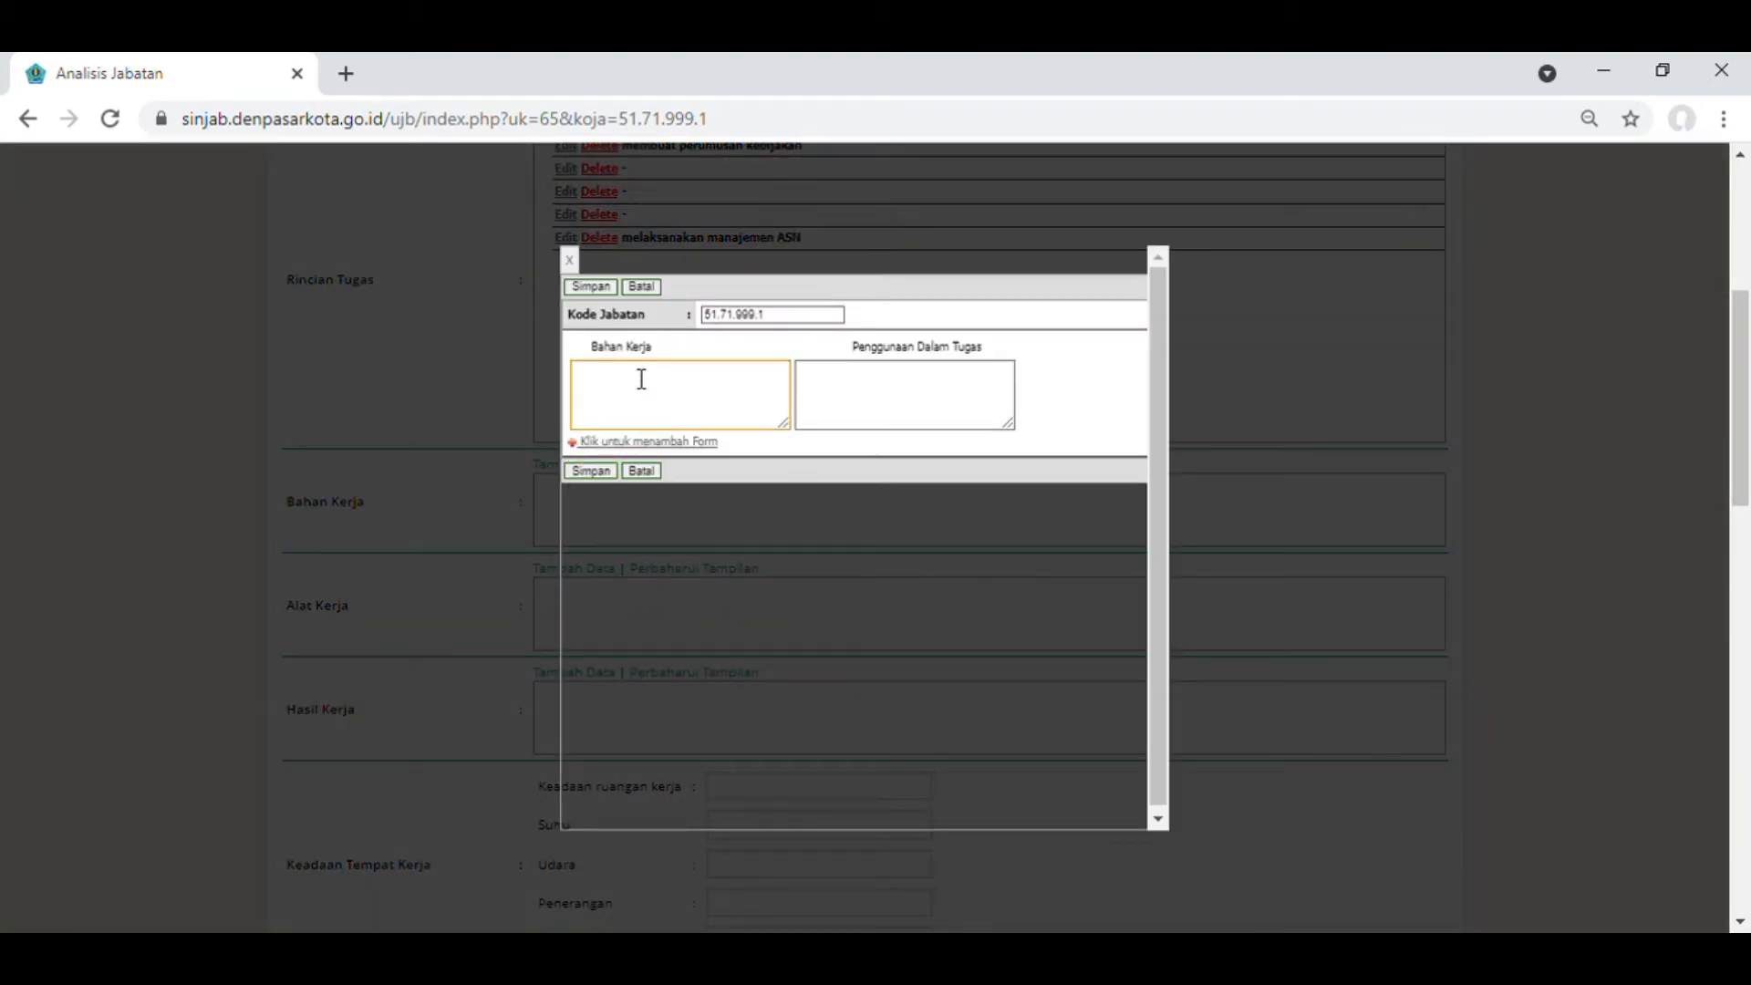
{"action": "left_click", "coordinate": [653, 446]}
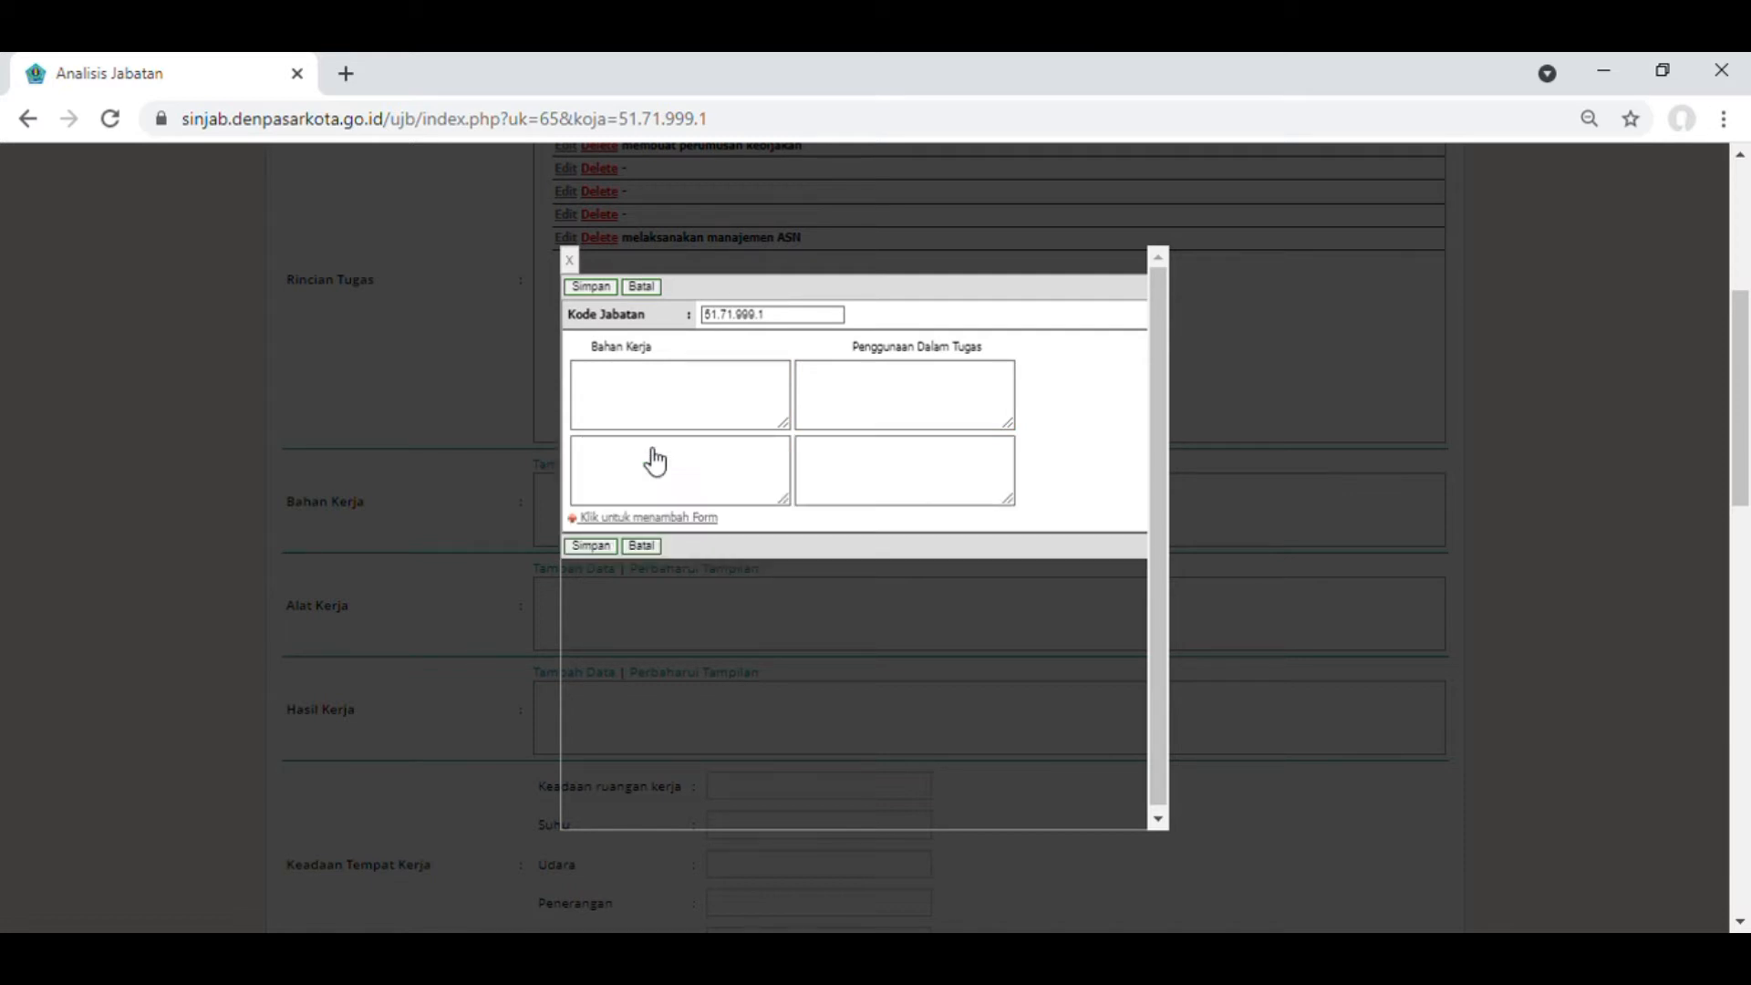
{"action": "left_click", "coordinate": [676, 518]}
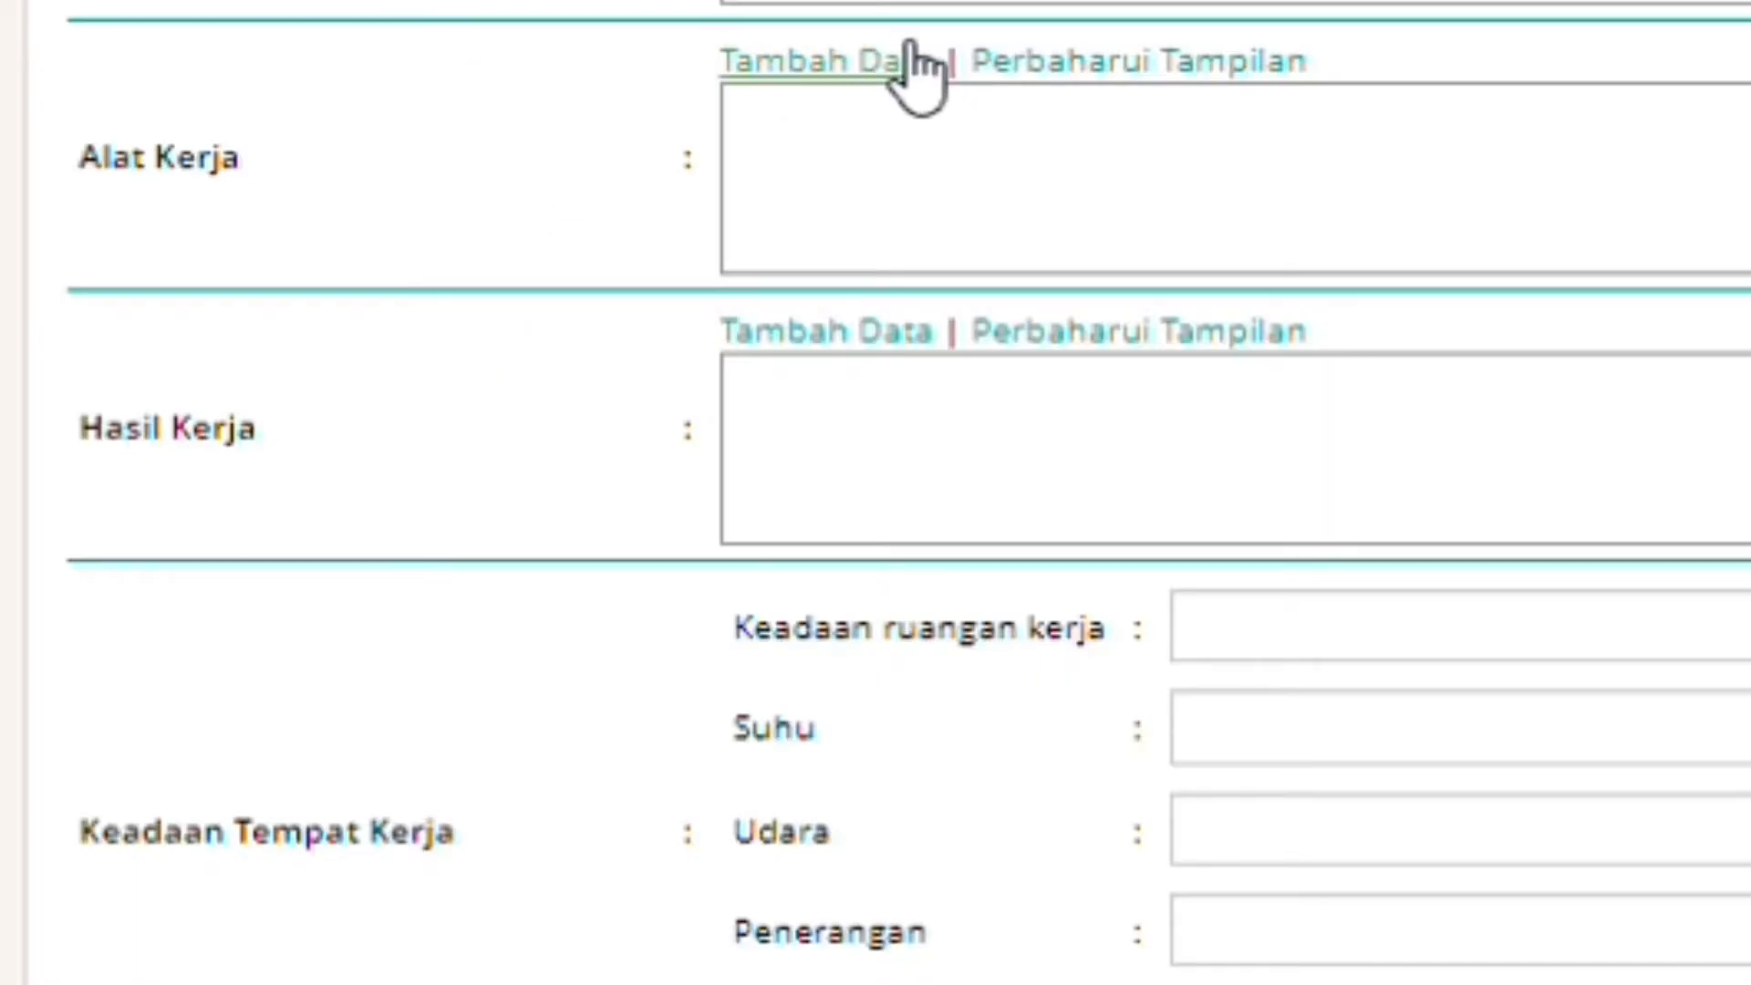
Open the Alat Kerja entry form, close it, and look over the neighbouring job description sections.
{"action": "left_click", "coordinate": [912, 56]}
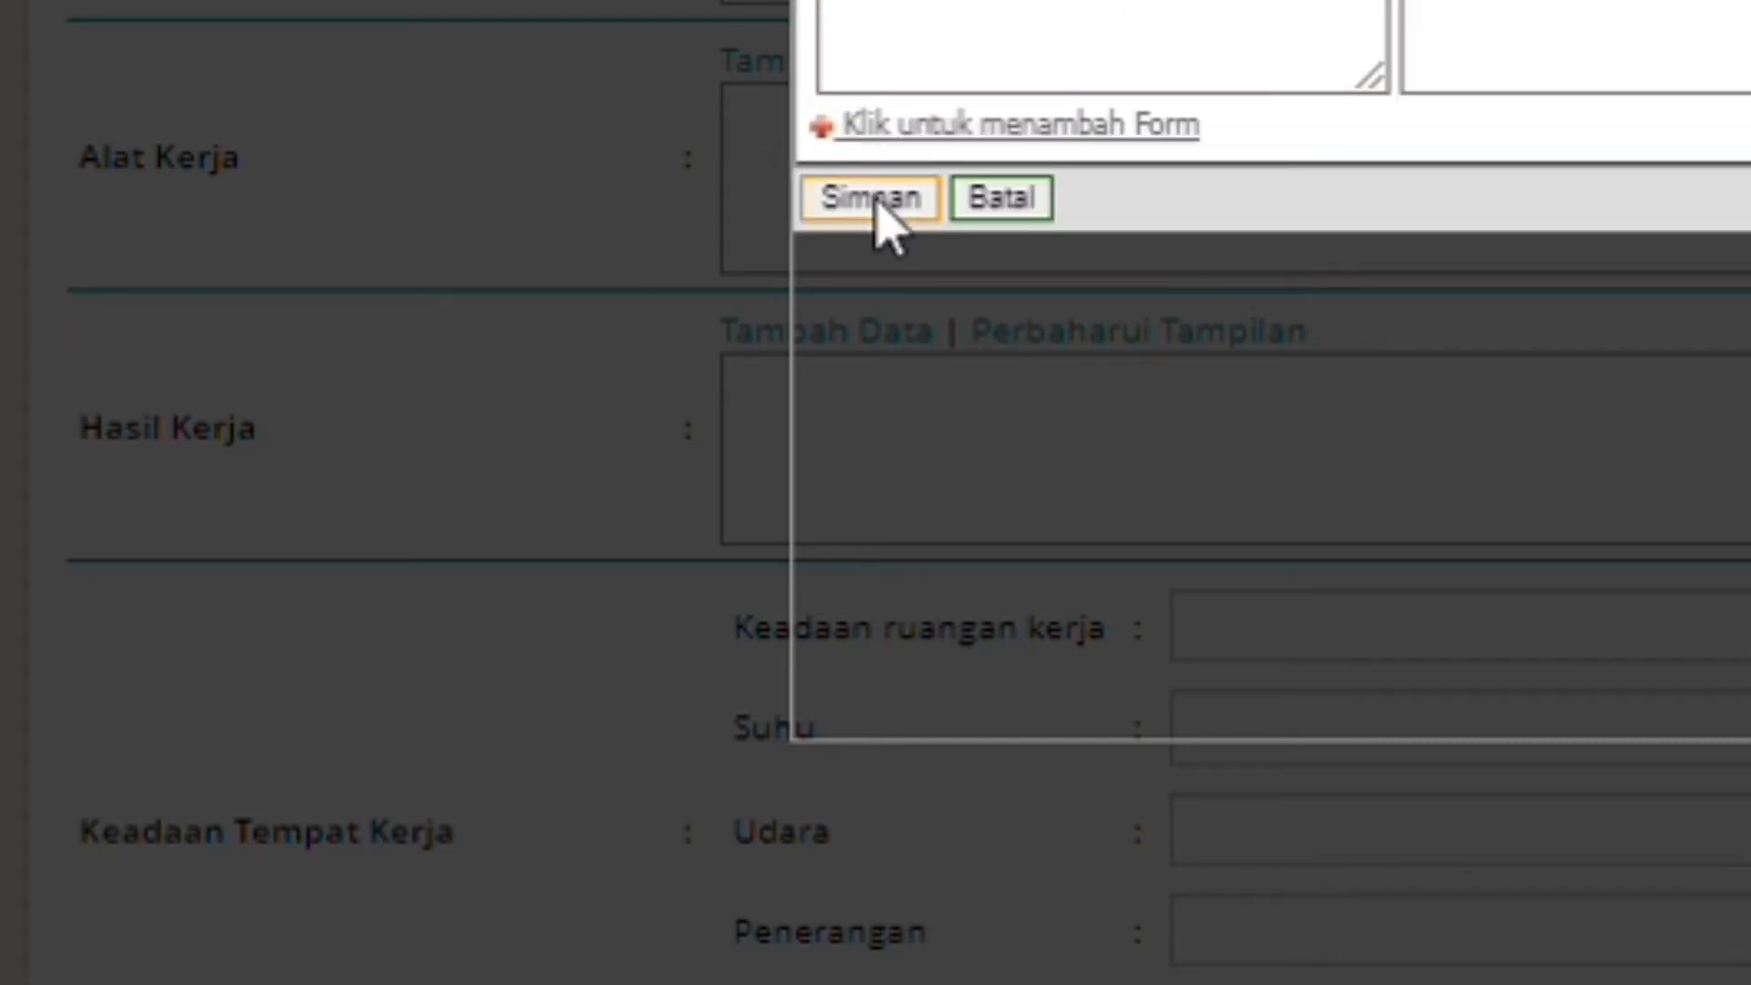
{"action": "key", "text": "Escape"}
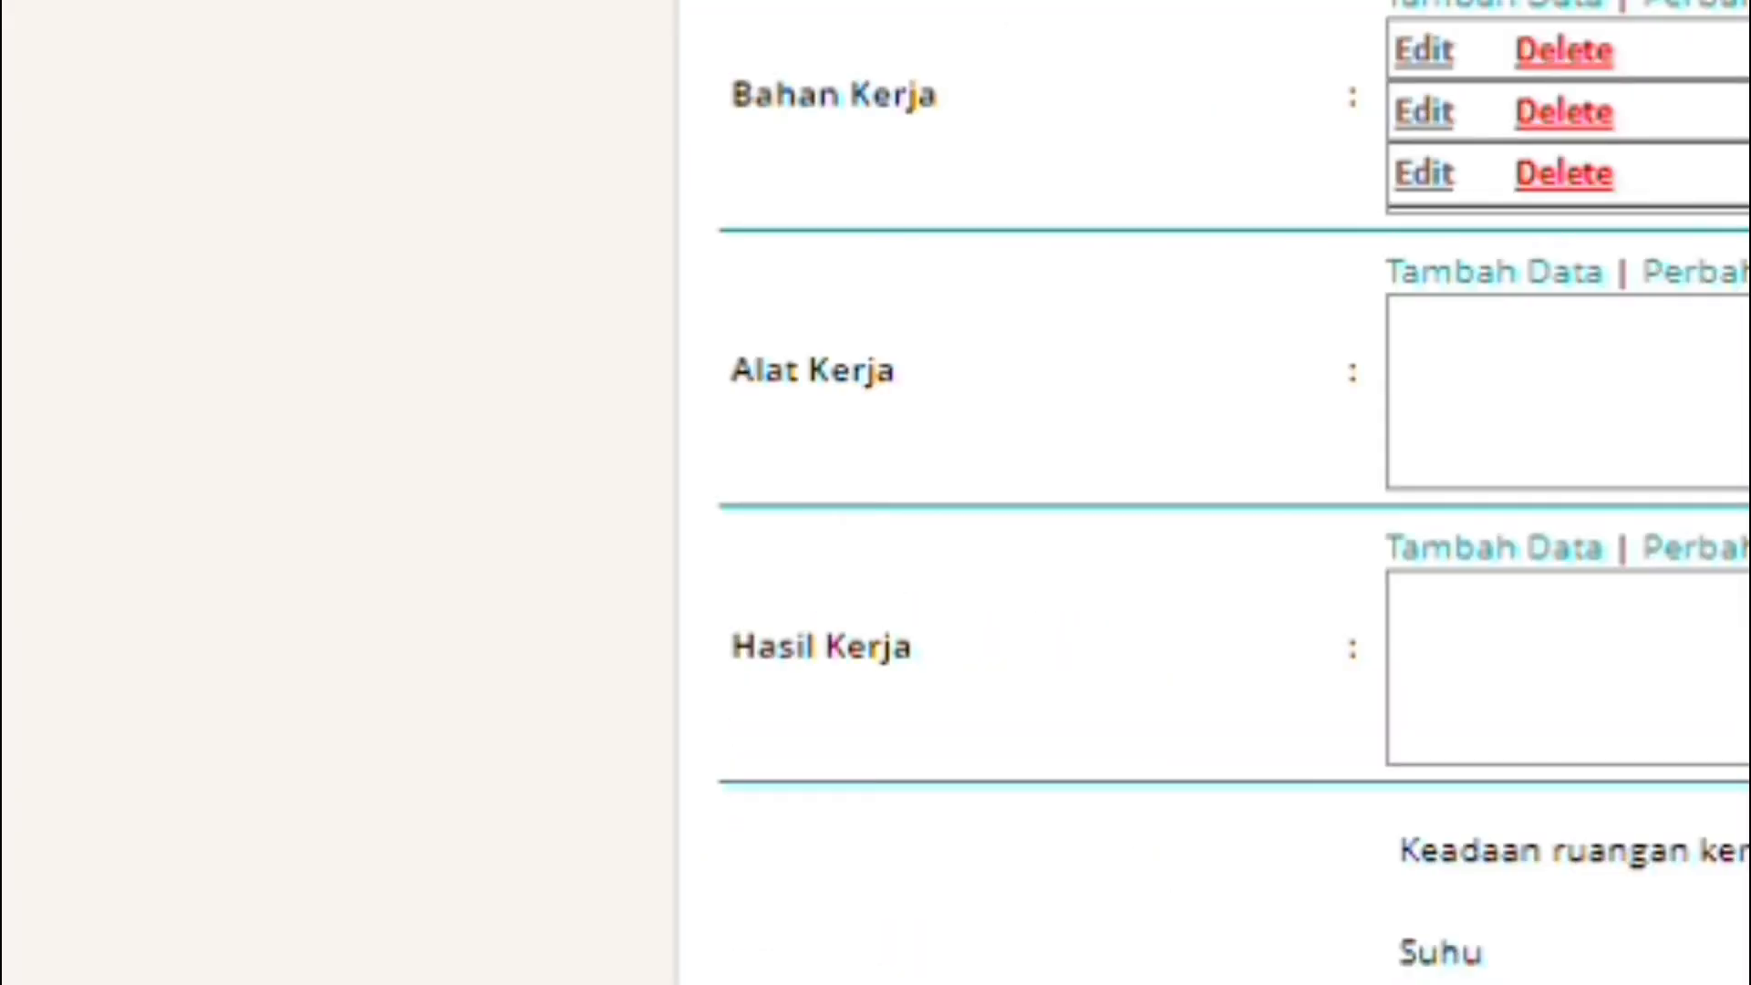
{"action": "scroll", "coordinate": [1231, 492], "scroll_direction": "down", "scroll_amount": 5}
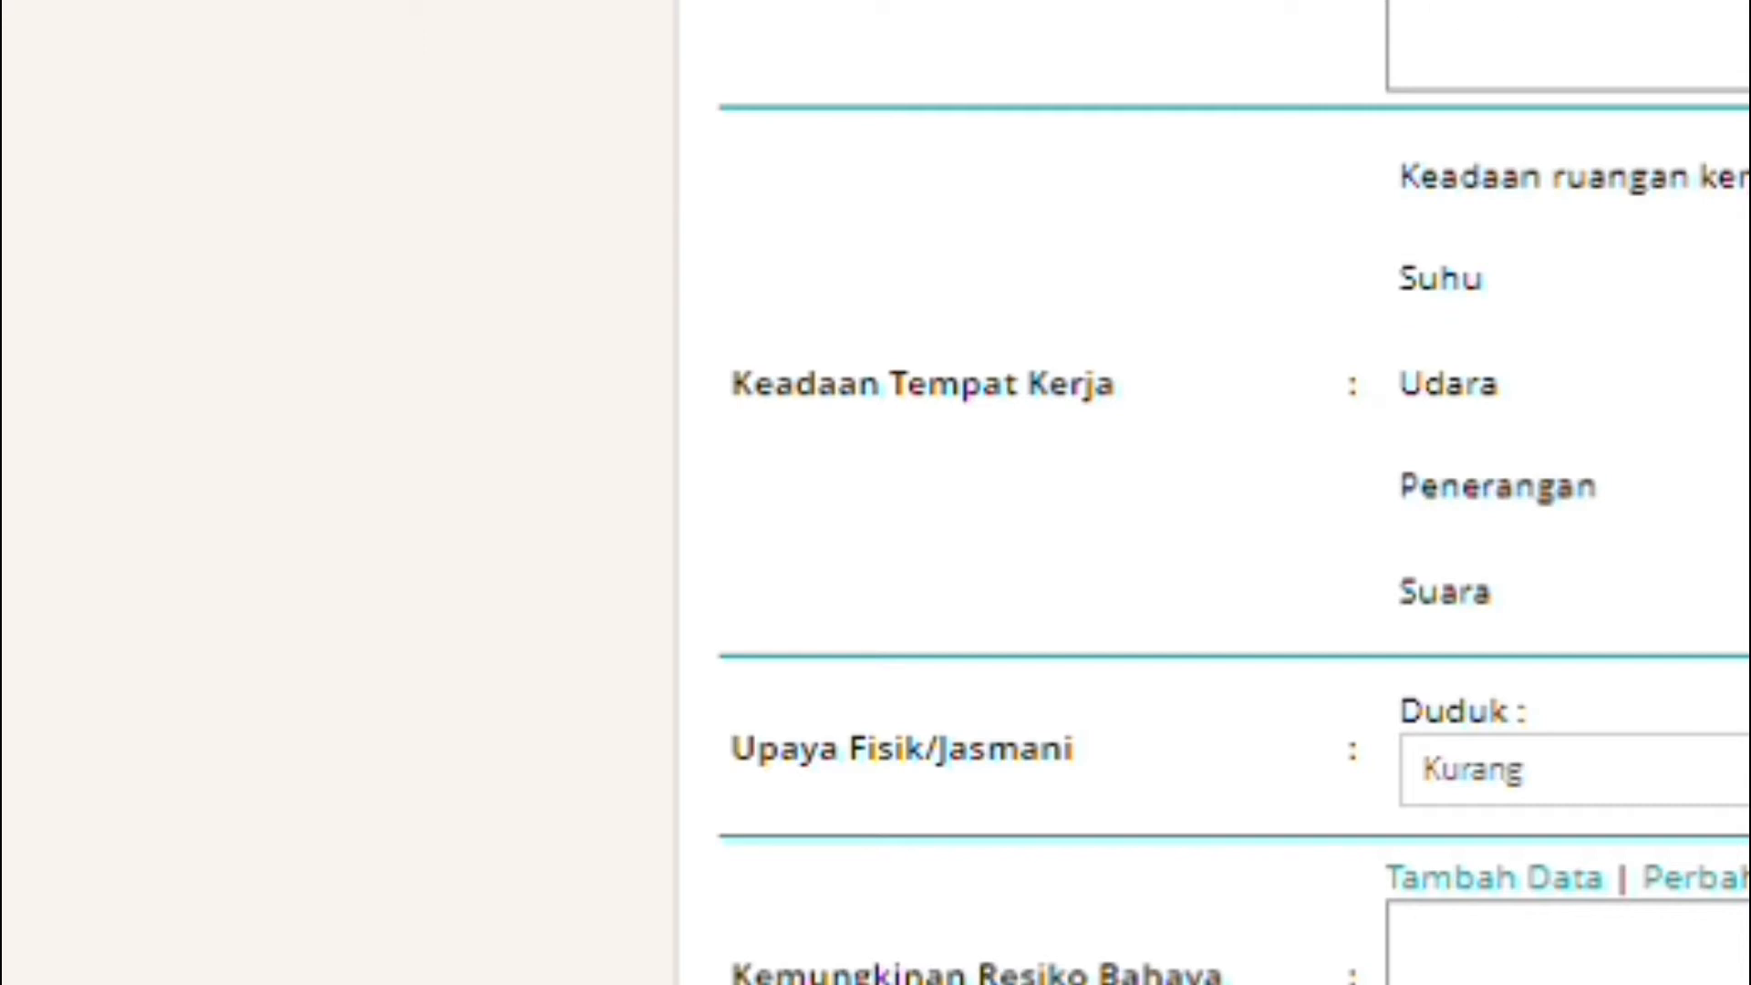
{"action": "scroll", "coordinate": [1532, 750], "scroll_direction": "up", "scroll_amount": 10}
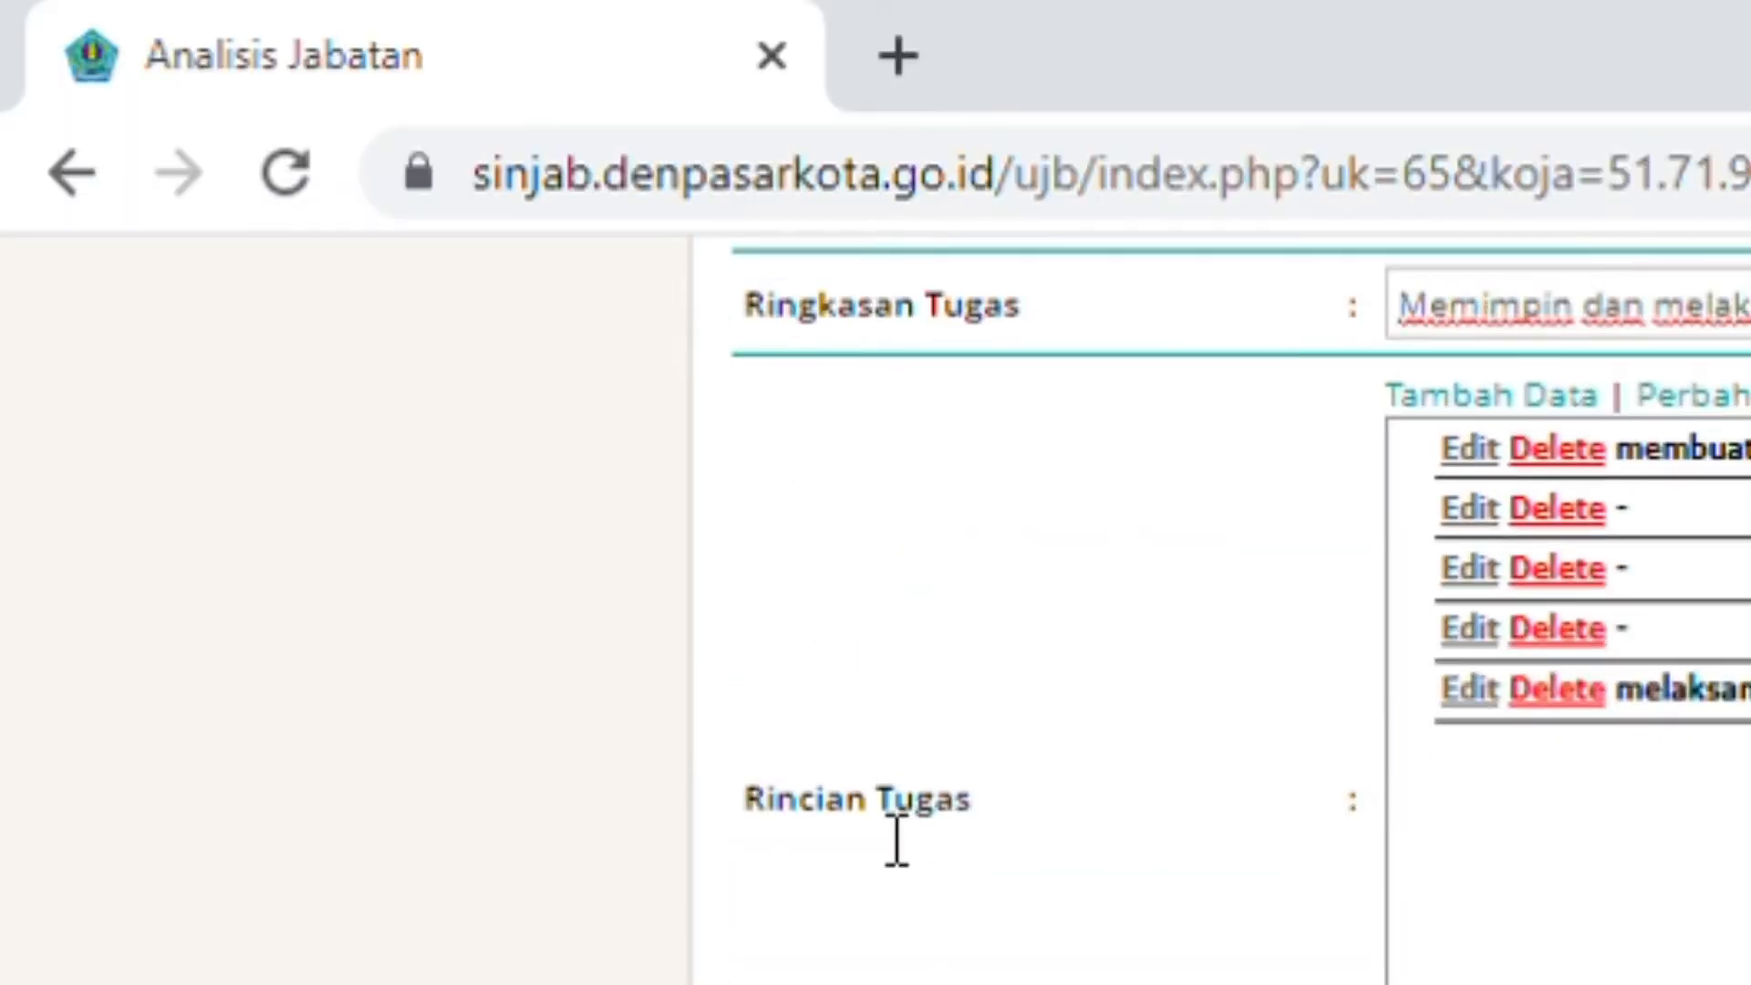
{"action": "left_click_drag", "start_coordinate": [895, 840], "coordinate": [665, 818]}
{"action": "left_click", "coordinate": [663, 817]}
{"action": "left_click_drag", "start_coordinate": [969, 810], "coordinate": [852, 833]}
{"action": "left_click_drag", "start_coordinate": [745, 811], "coordinate": [985, 836]}
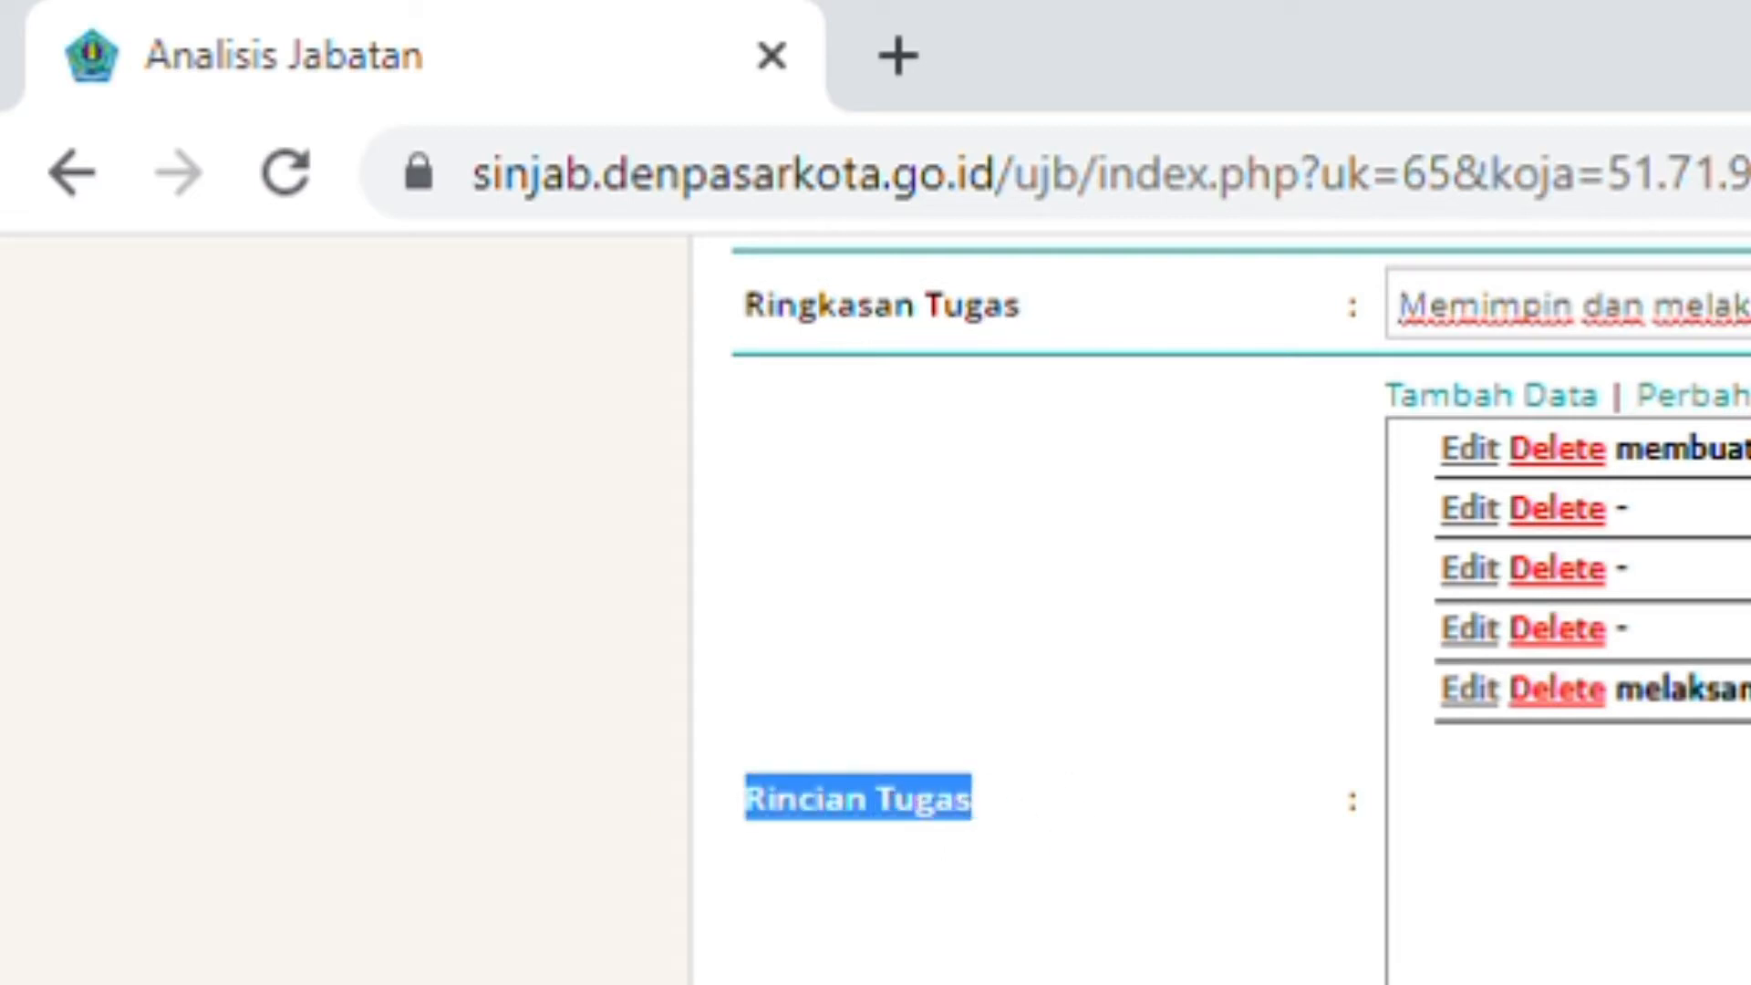
Open the Hasil Kerja form, add a second row, go through its result, achievement, unit and time fields, and close it without saving.
{"action": "scroll", "coordinate": [1240, 611], "scroll_direction": "down", "scroll_amount": 10}
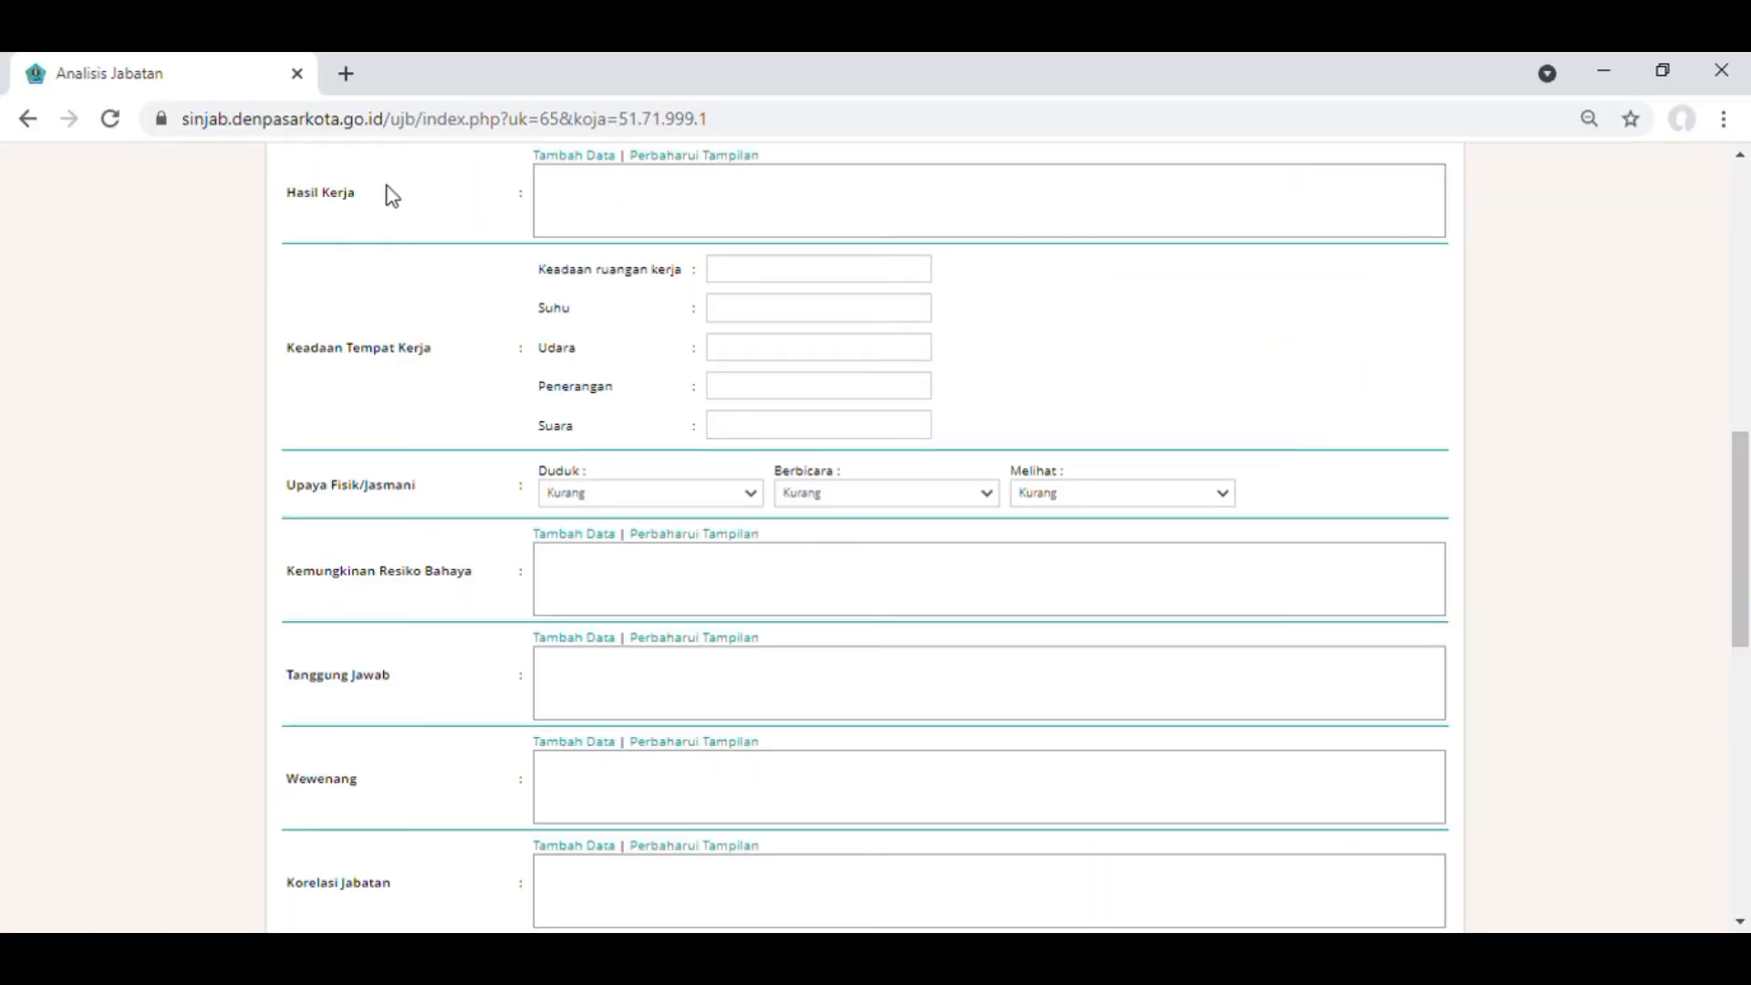
{"action": "left_click_drag", "start_coordinate": [390, 191], "coordinate": [286, 211]}
{"action": "left_click", "coordinate": [584, 160]}
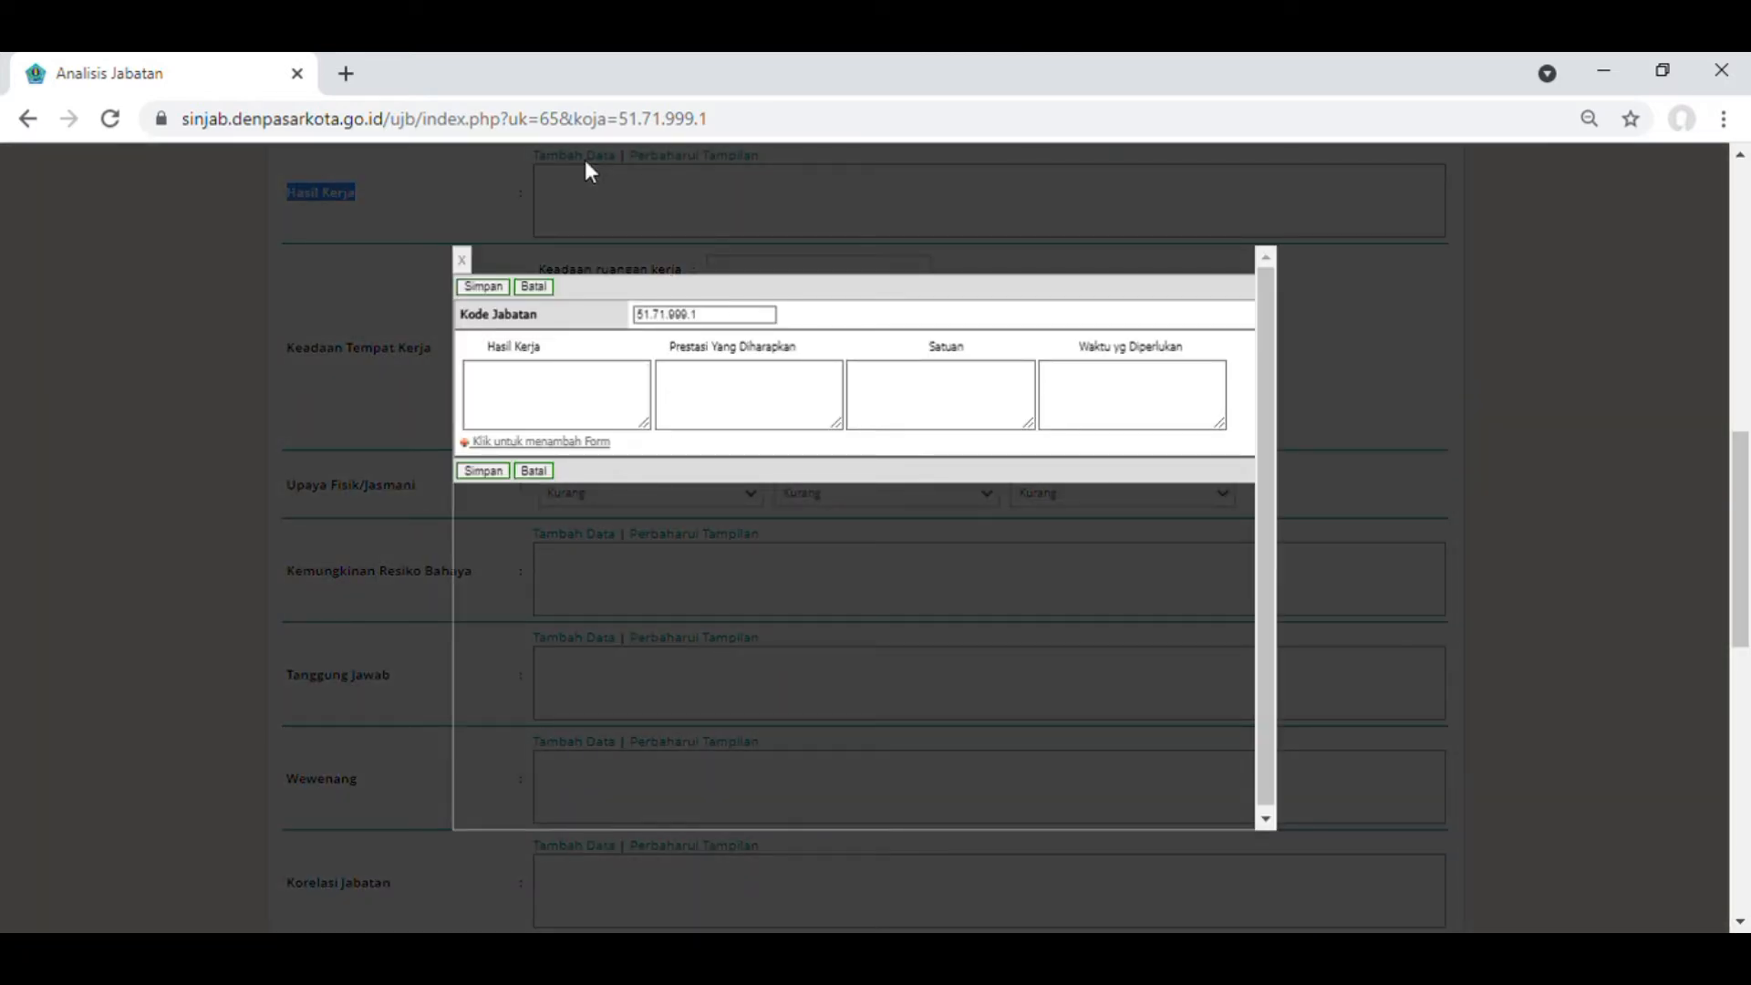
{"action": "left_click", "coordinate": [604, 443]}
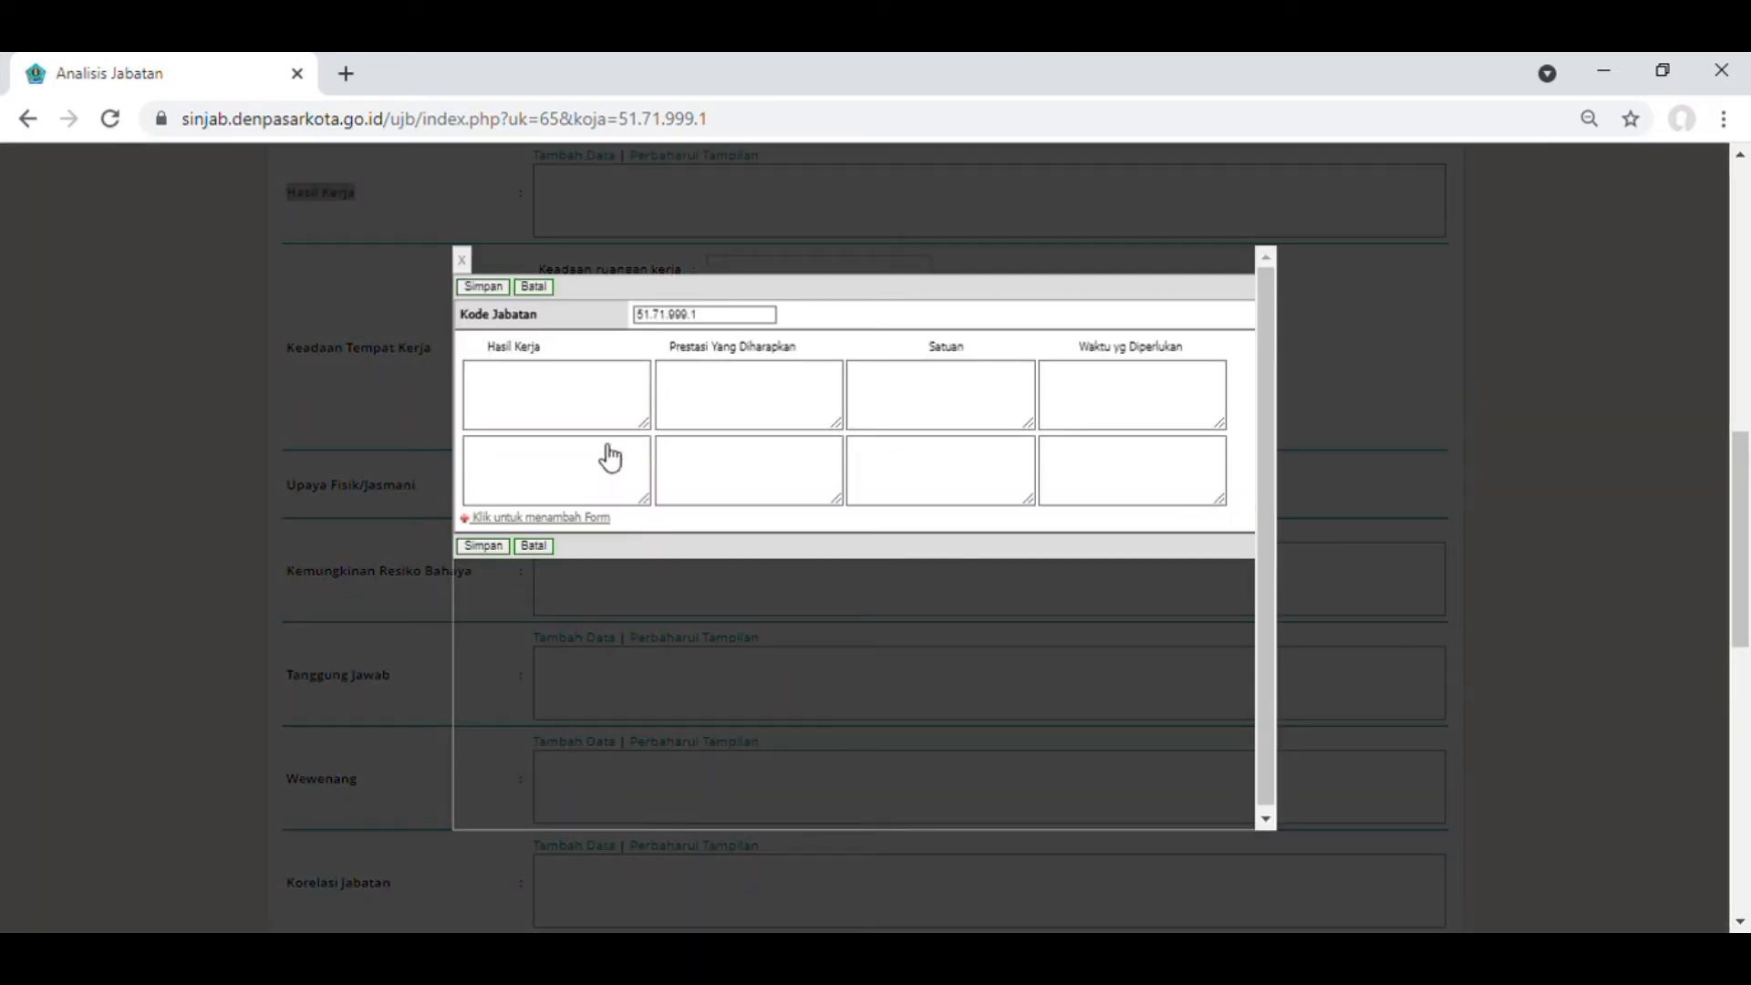
{"action": "left_click", "coordinate": [669, 395]}
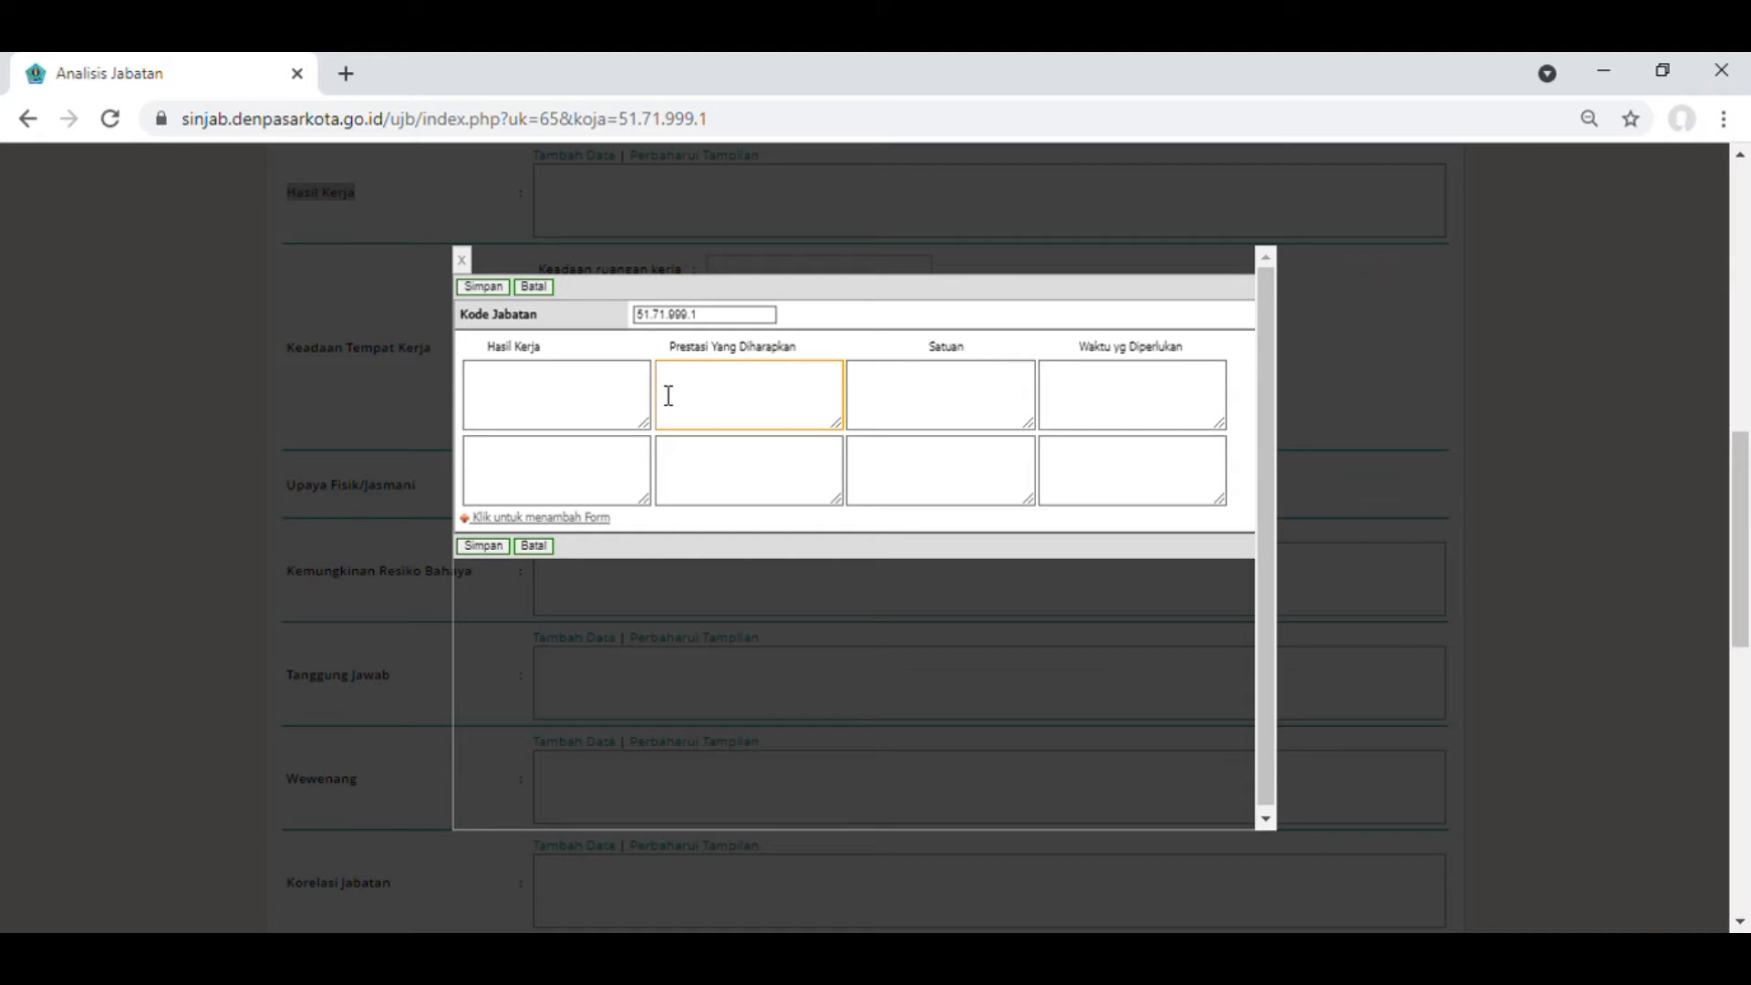
{"action": "left_click", "coordinate": [547, 404]}
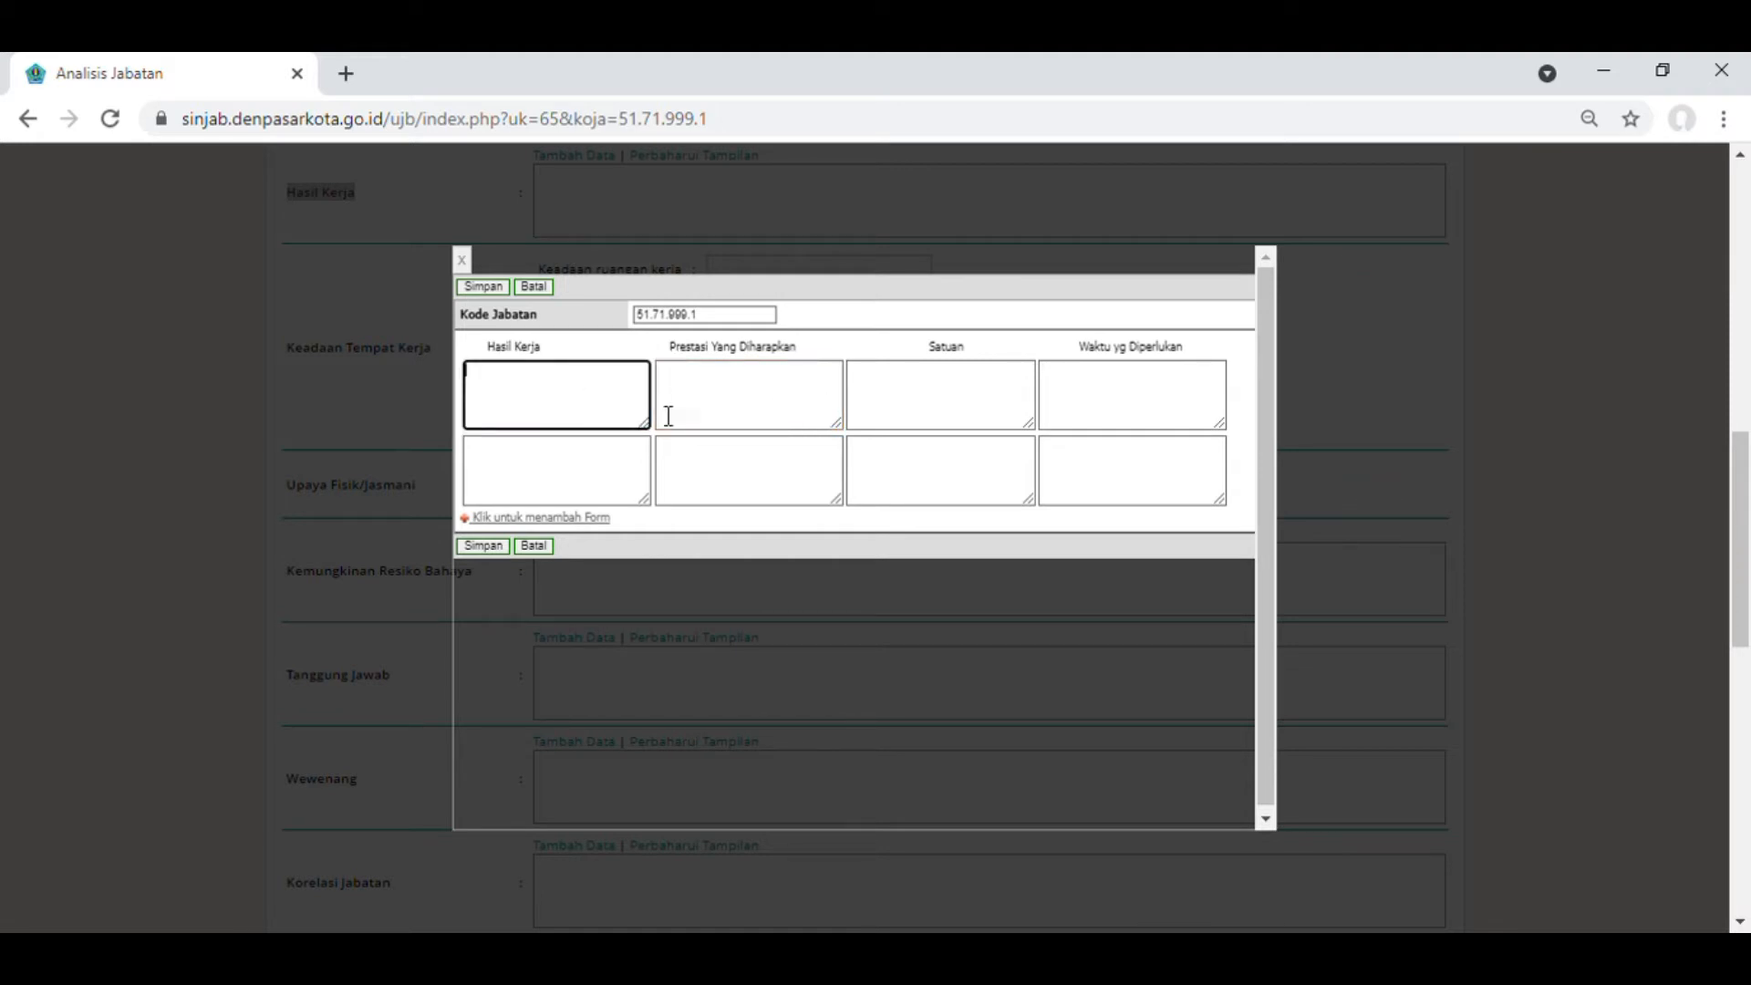
{"action": "left_click", "coordinate": [733, 409]}
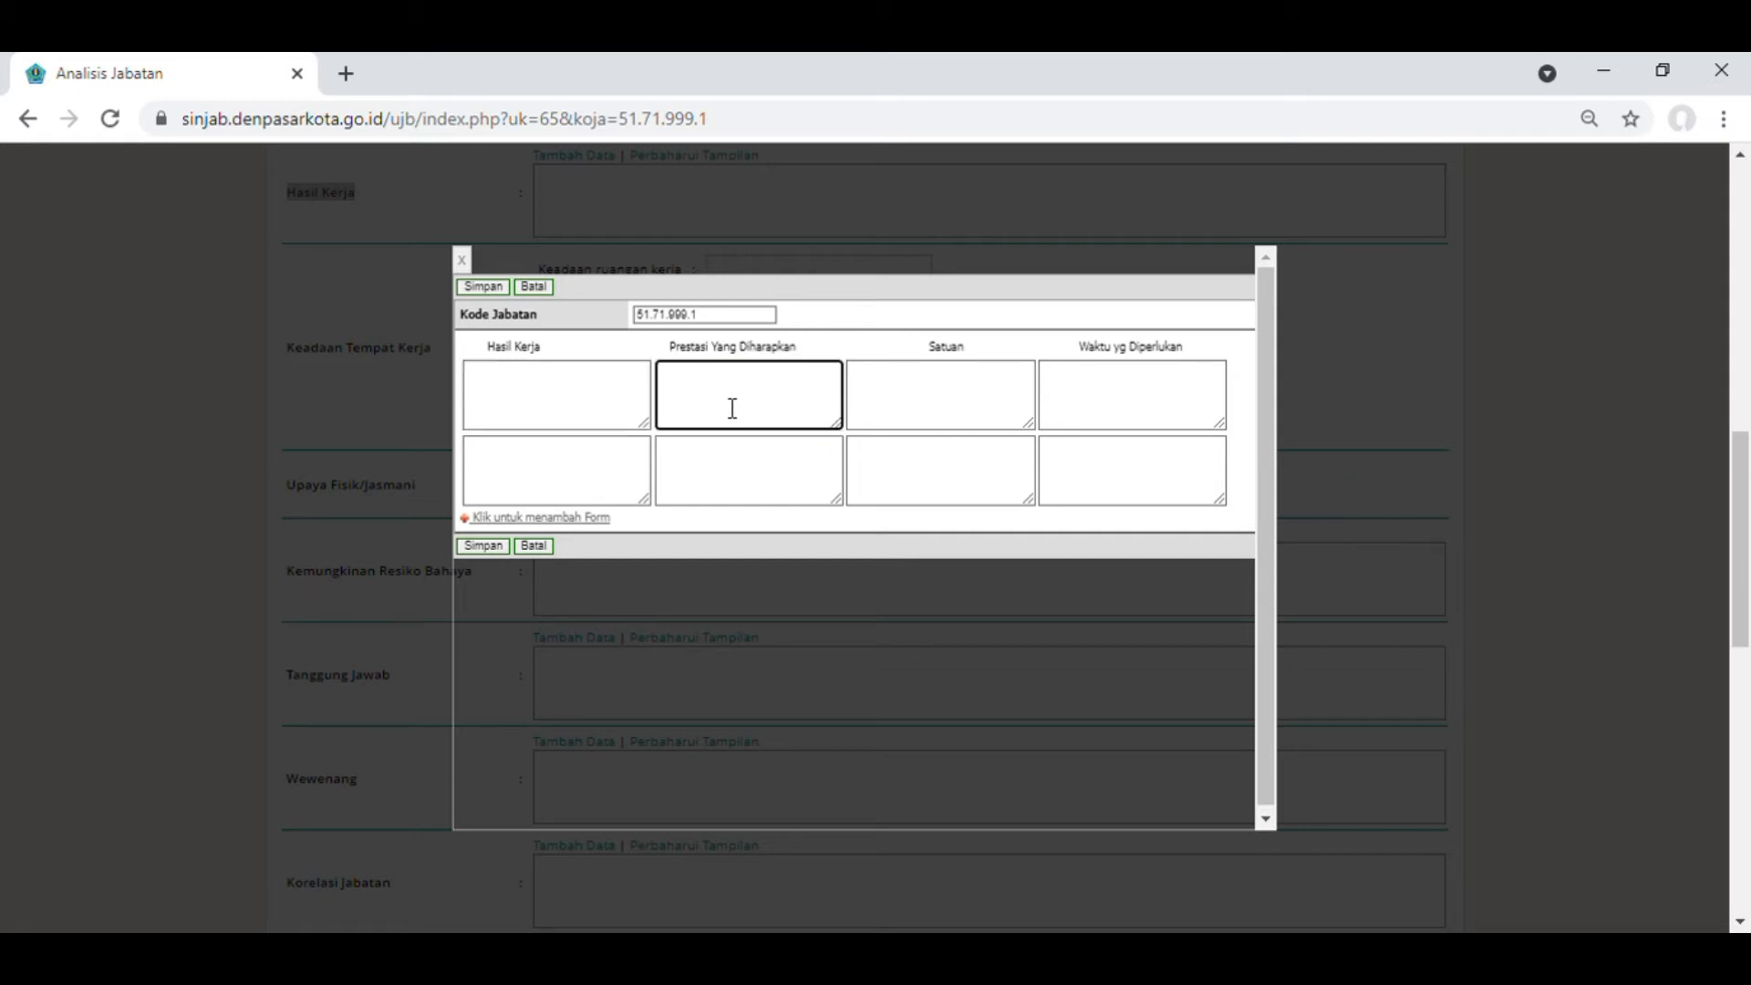
{"action": "left_click", "coordinate": [1011, 396]}
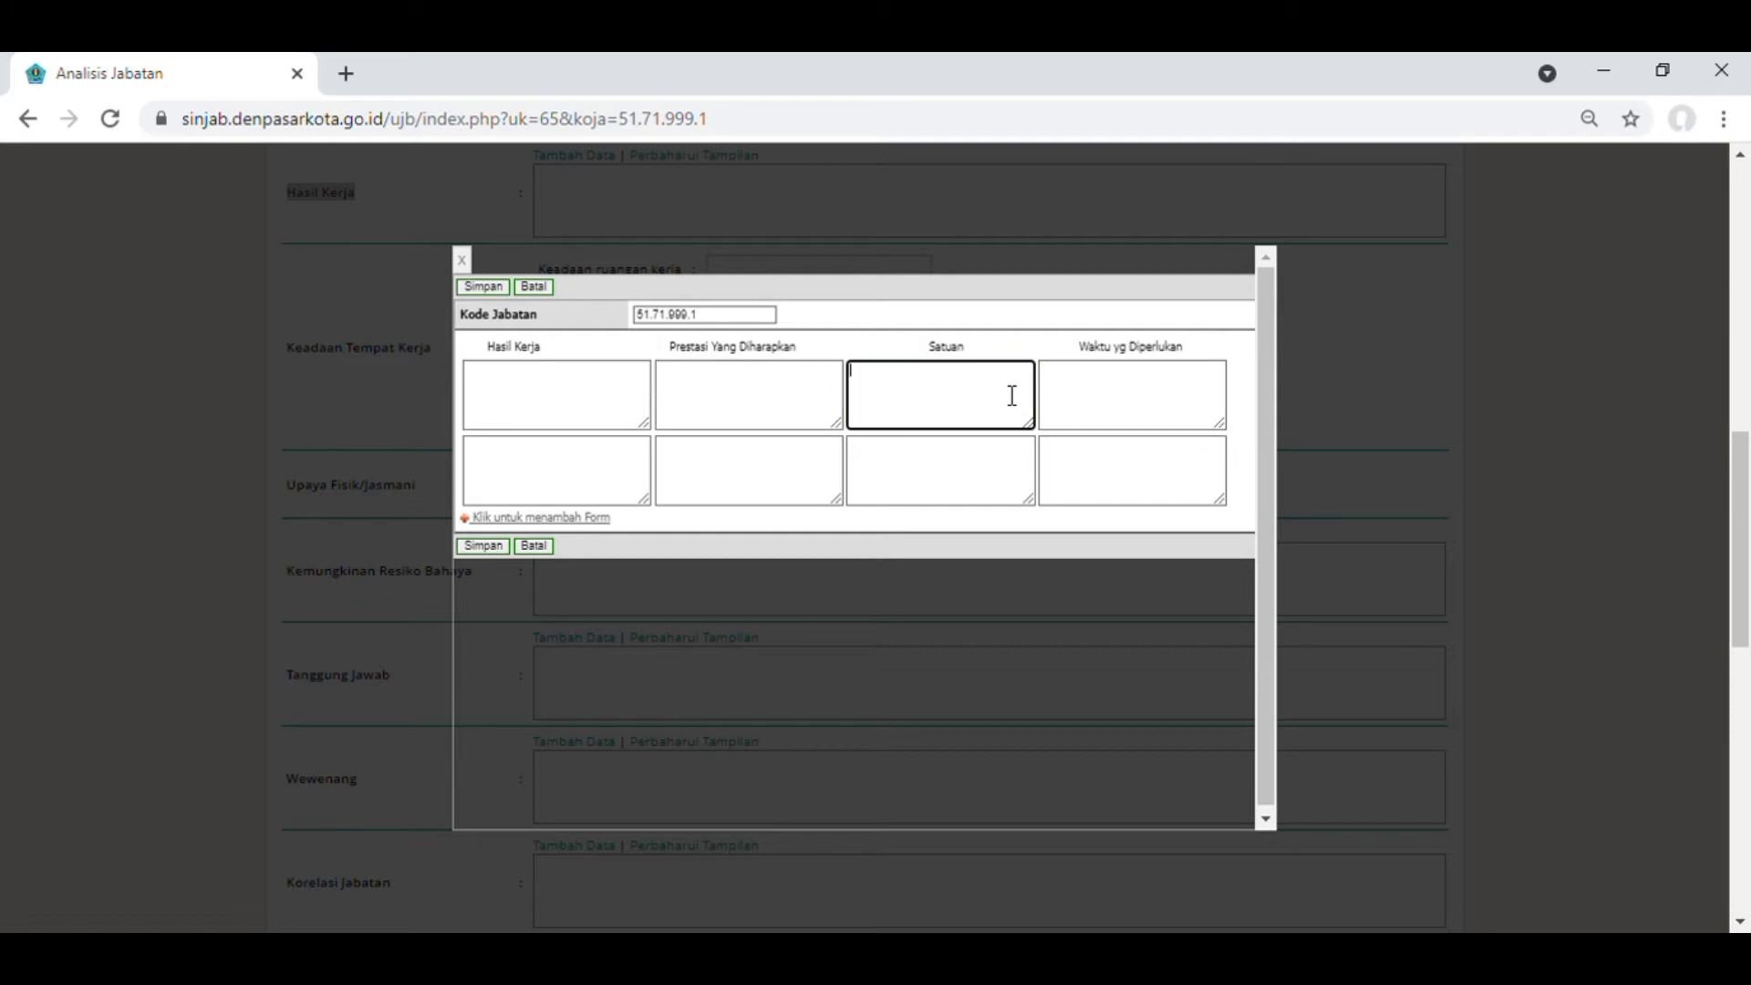
{"action": "left_click", "coordinate": [1141, 397]}
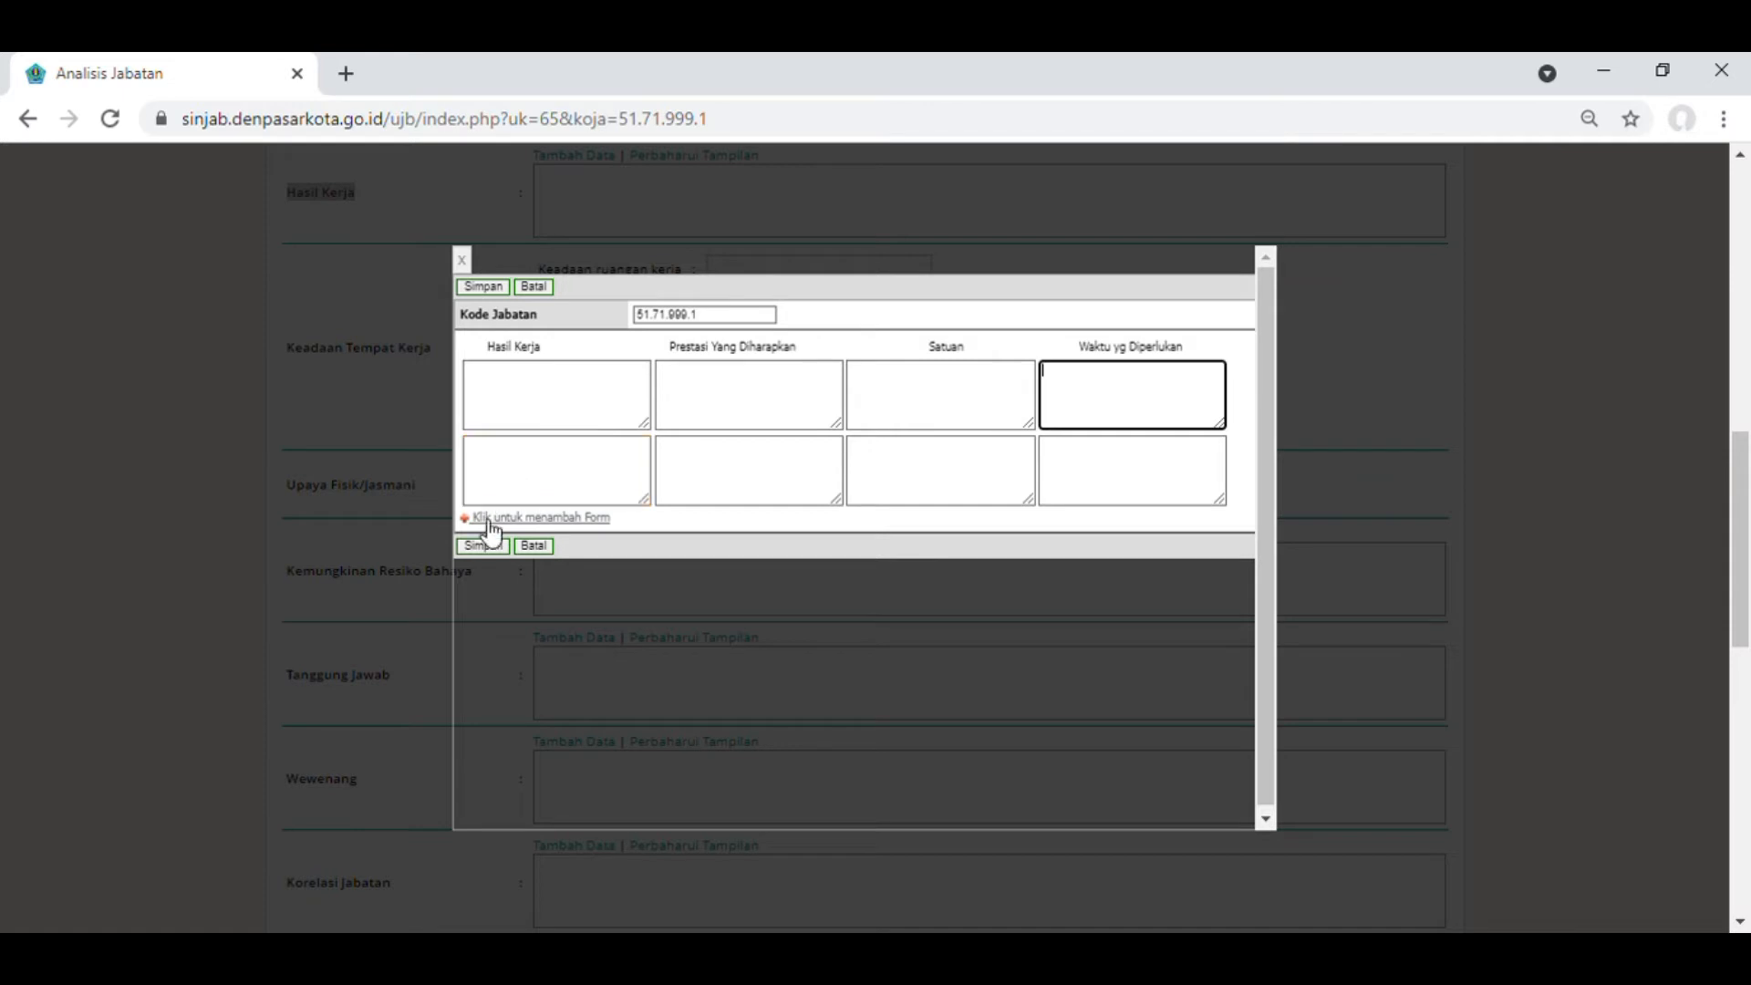
{"action": "left_click", "coordinate": [462, 260]}
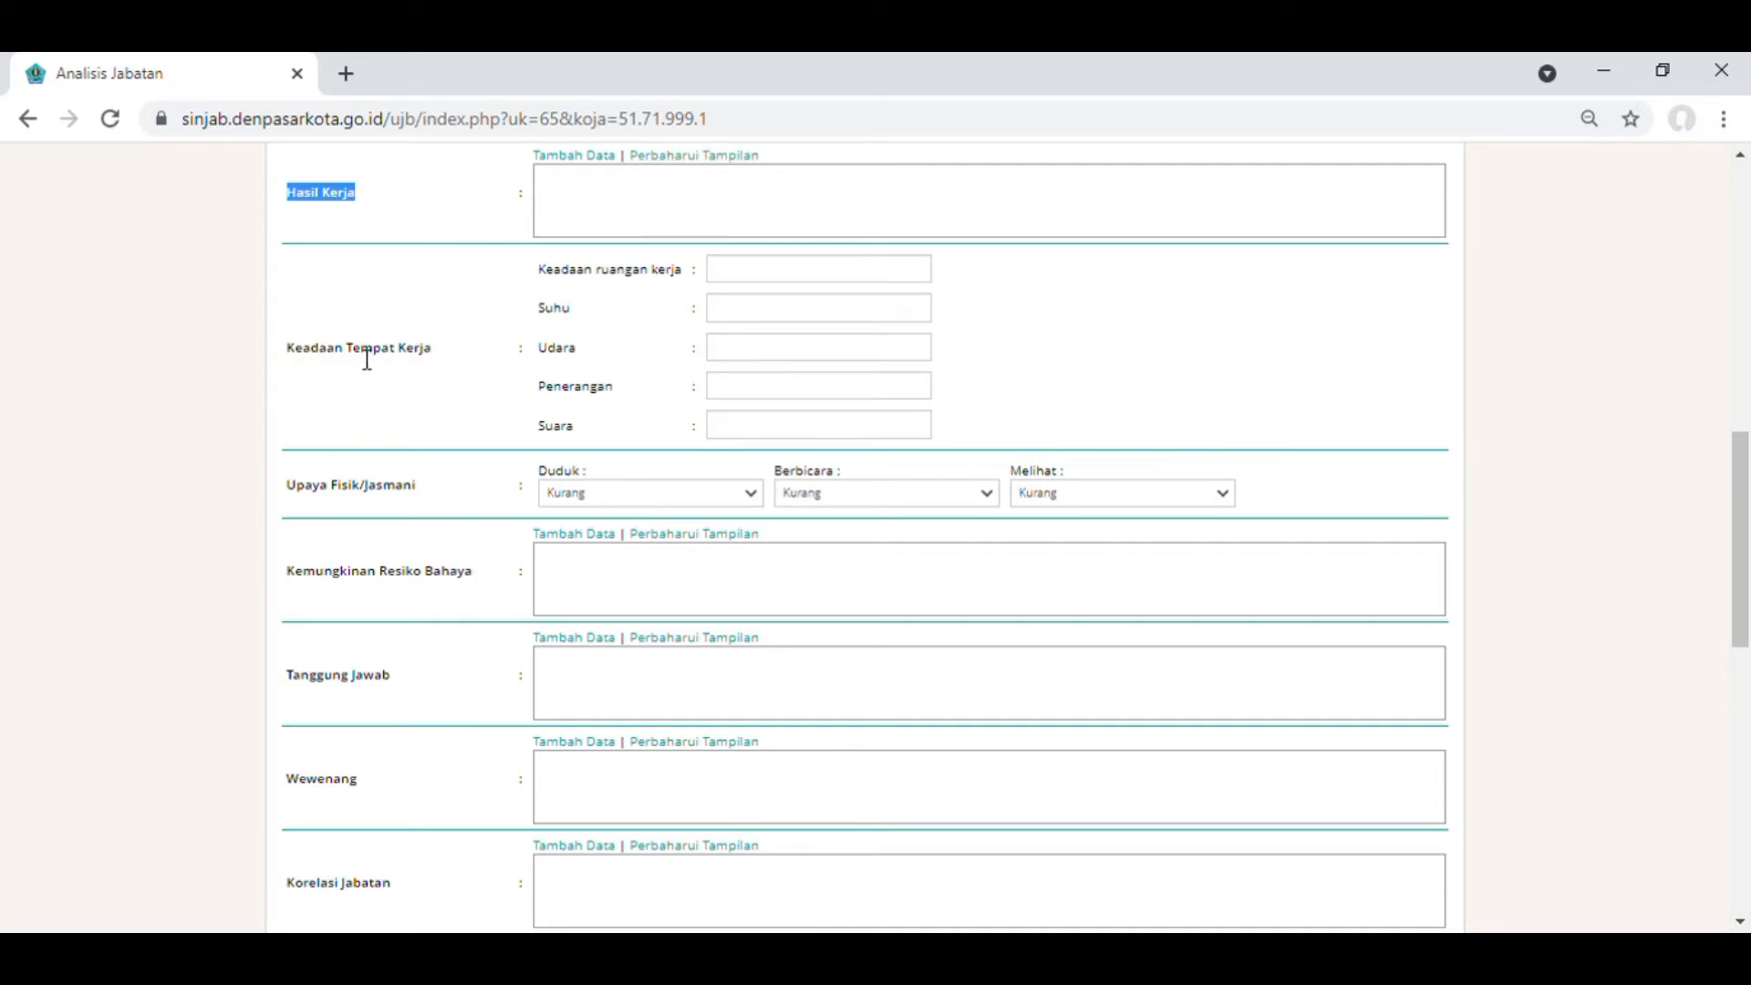
Under Keadaan Tempat Kerja, set Keadaan ruangan kerja to "Sangat Baik", Suhu to "Sejuk" and Udara to "Bersih".
{"action": "left_click", "coordinate": [769, 278]}
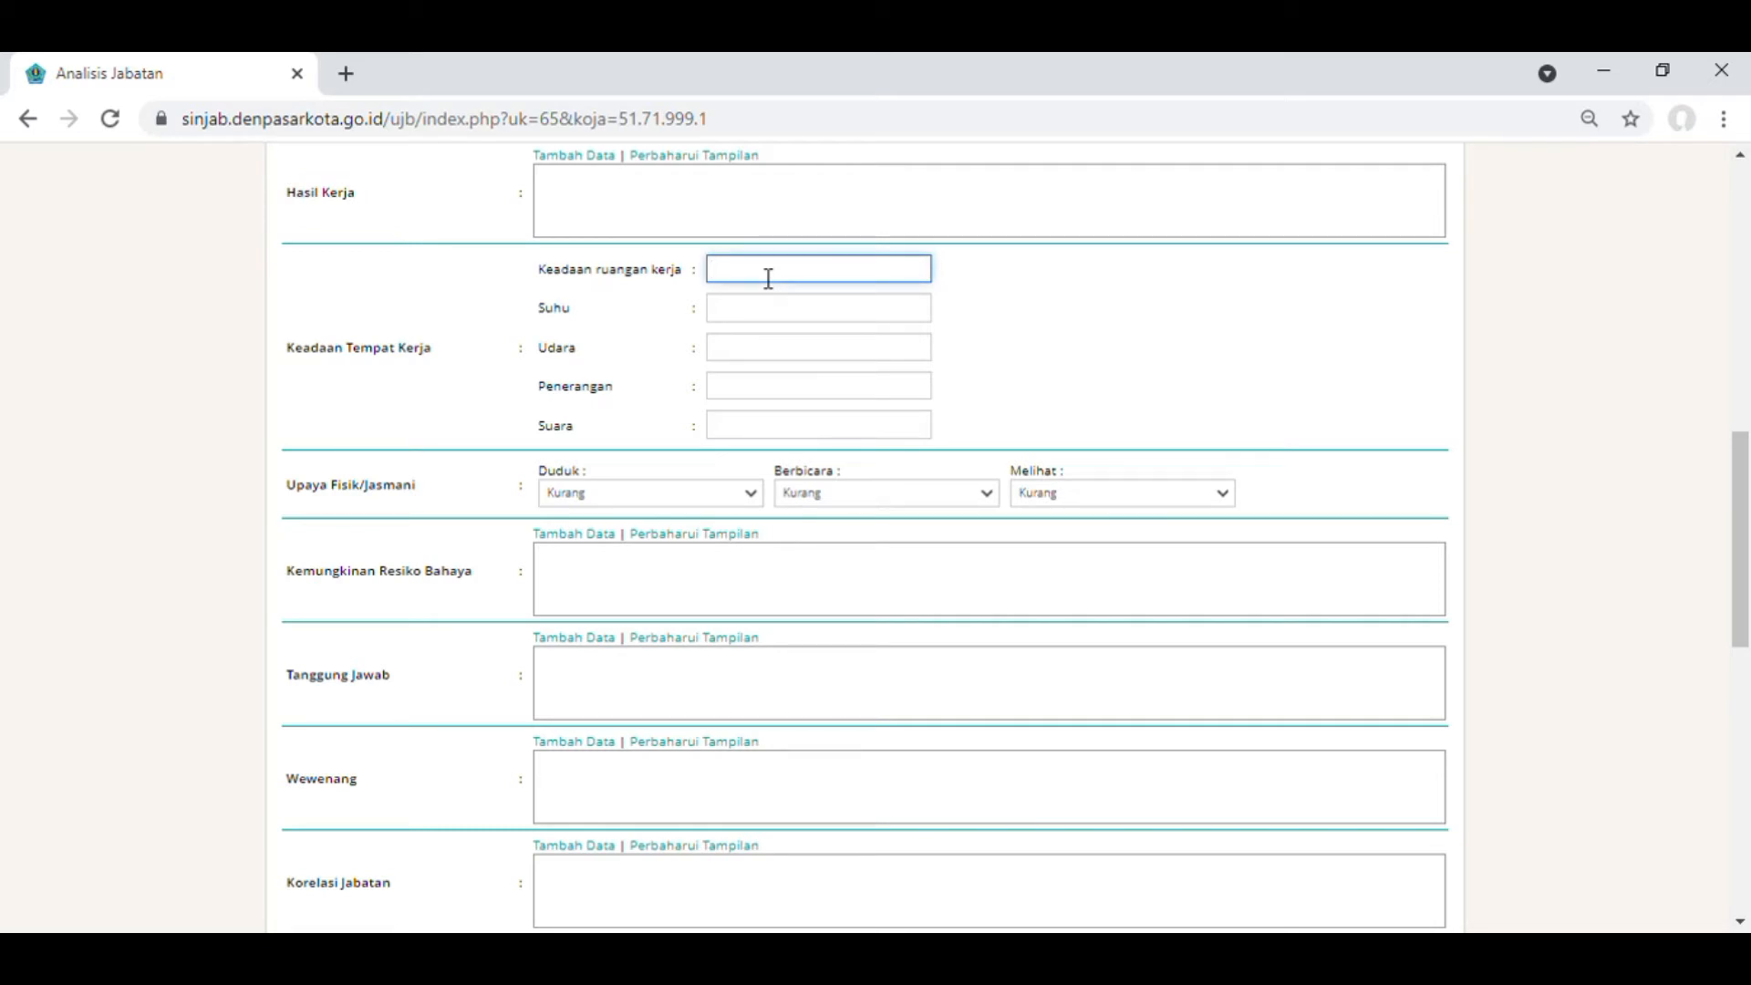
{"action": "type", "text": "Sangat Baik"}
{"action": "left_click", "coordinate": [849, 320]}
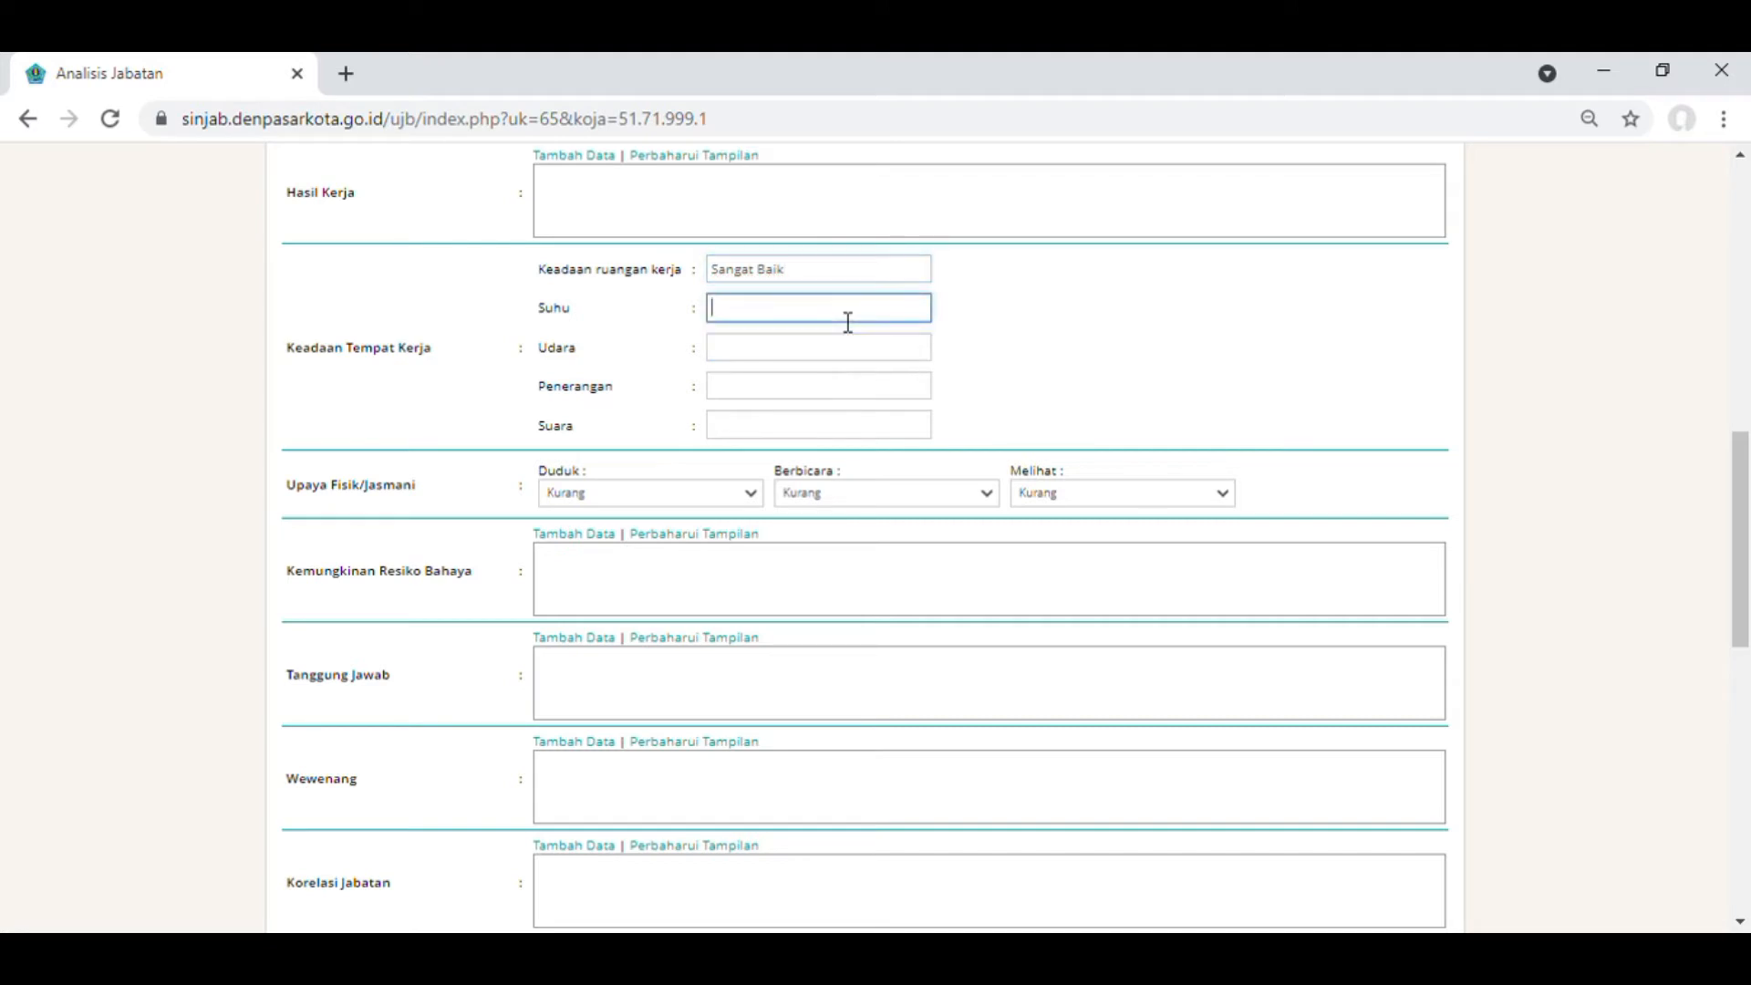
{"action": "type", "text": "Sejuk"}
{"action": "left_click", "coordinate": [858, 361]}
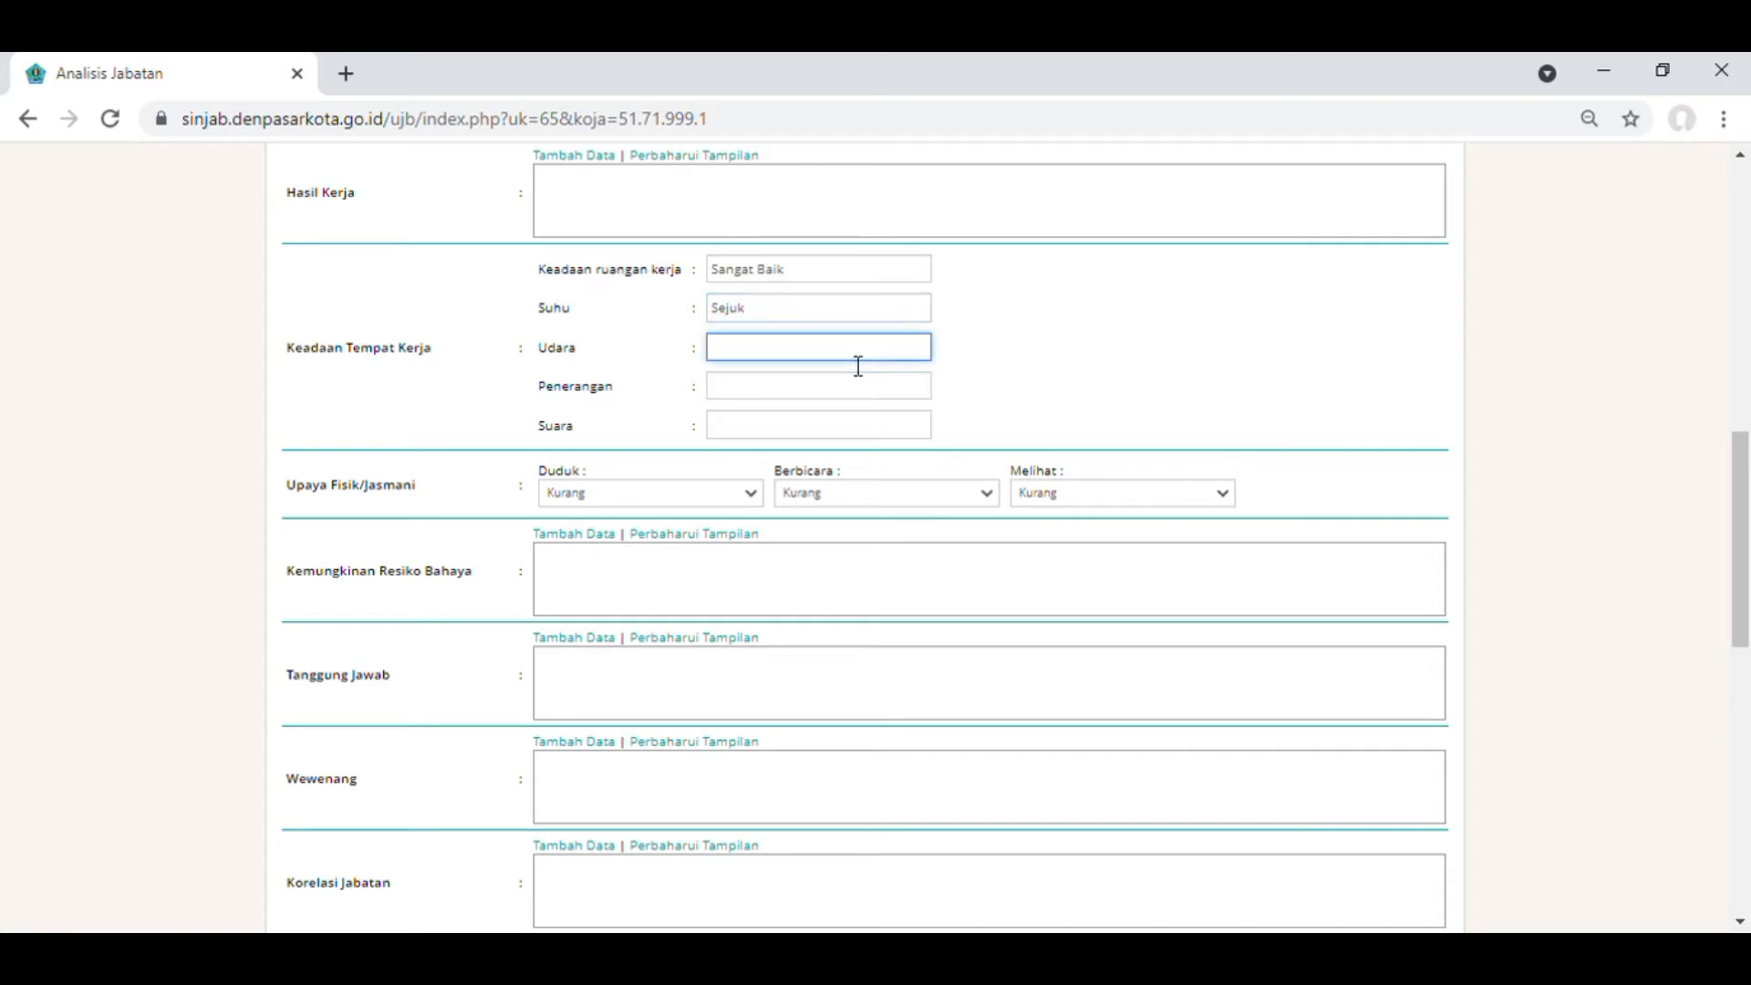
{"action": "type", "text": "Bersih"}
Set Penerangan to "Cukup" and Suara to "Berisik" under Keadaan Tempat Kerja.
{"action": "left_click", "coordinate": [843, 435]}
{"action": "left_click", "coordinate": [831, 401]}
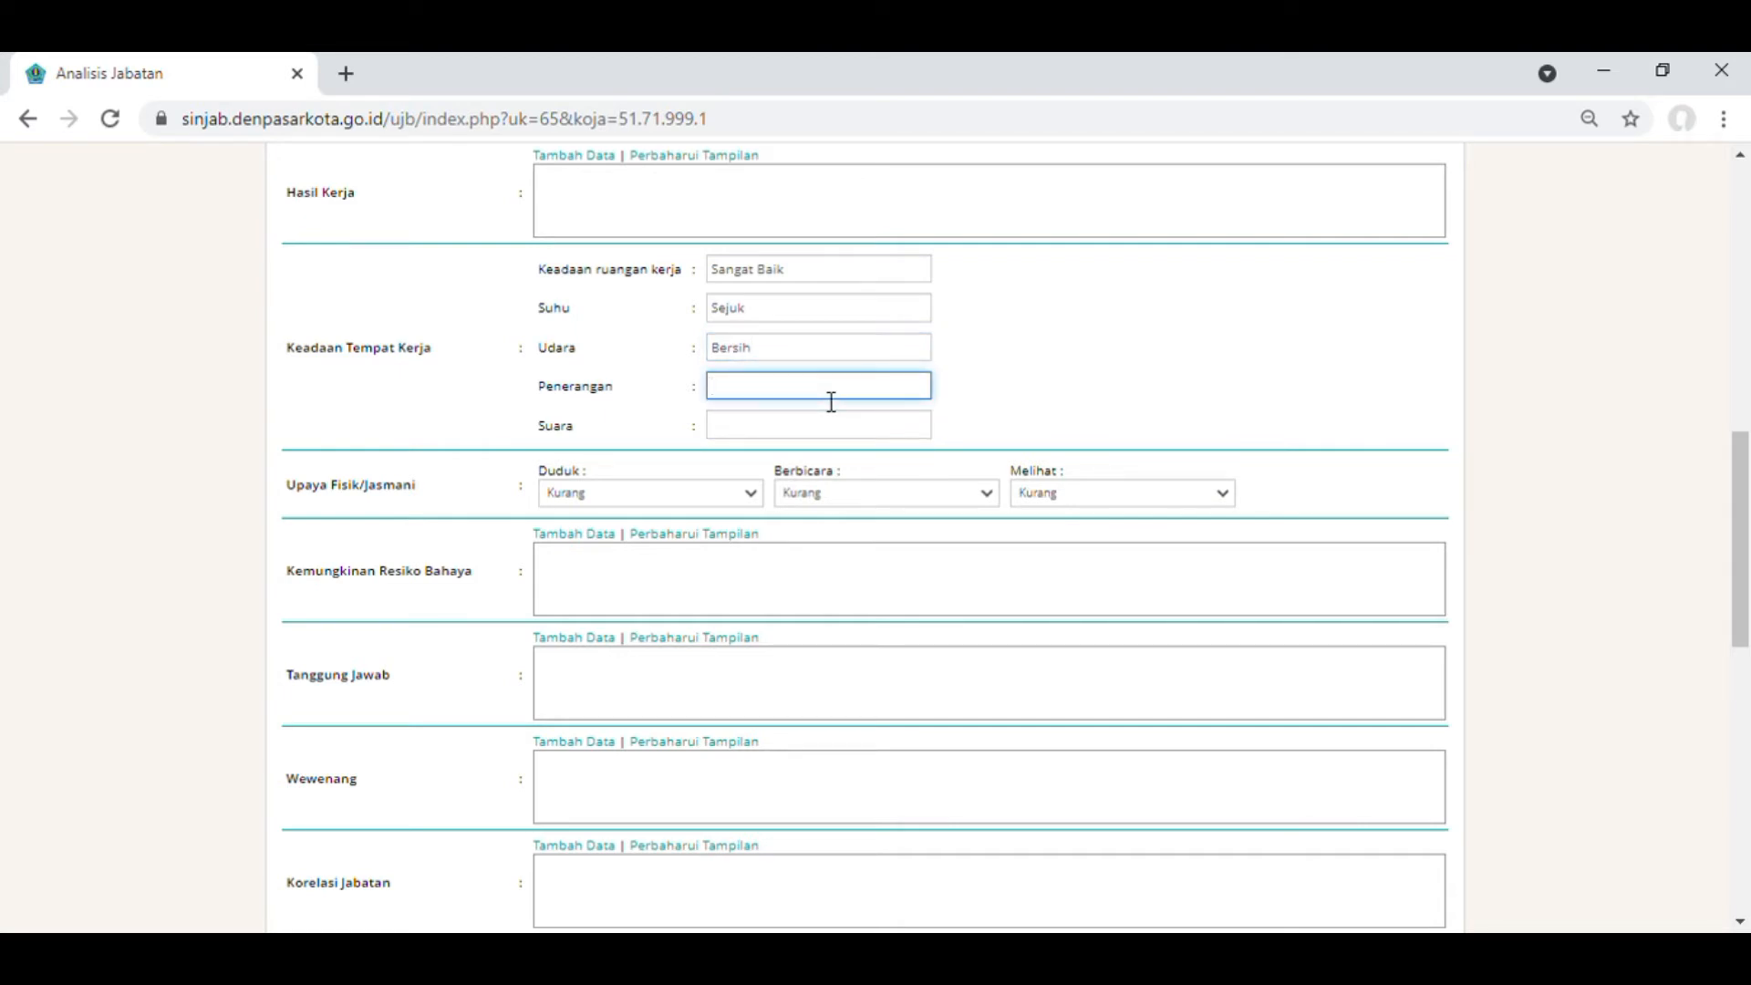
{"action": "type", "text": "Sangat Baik"}
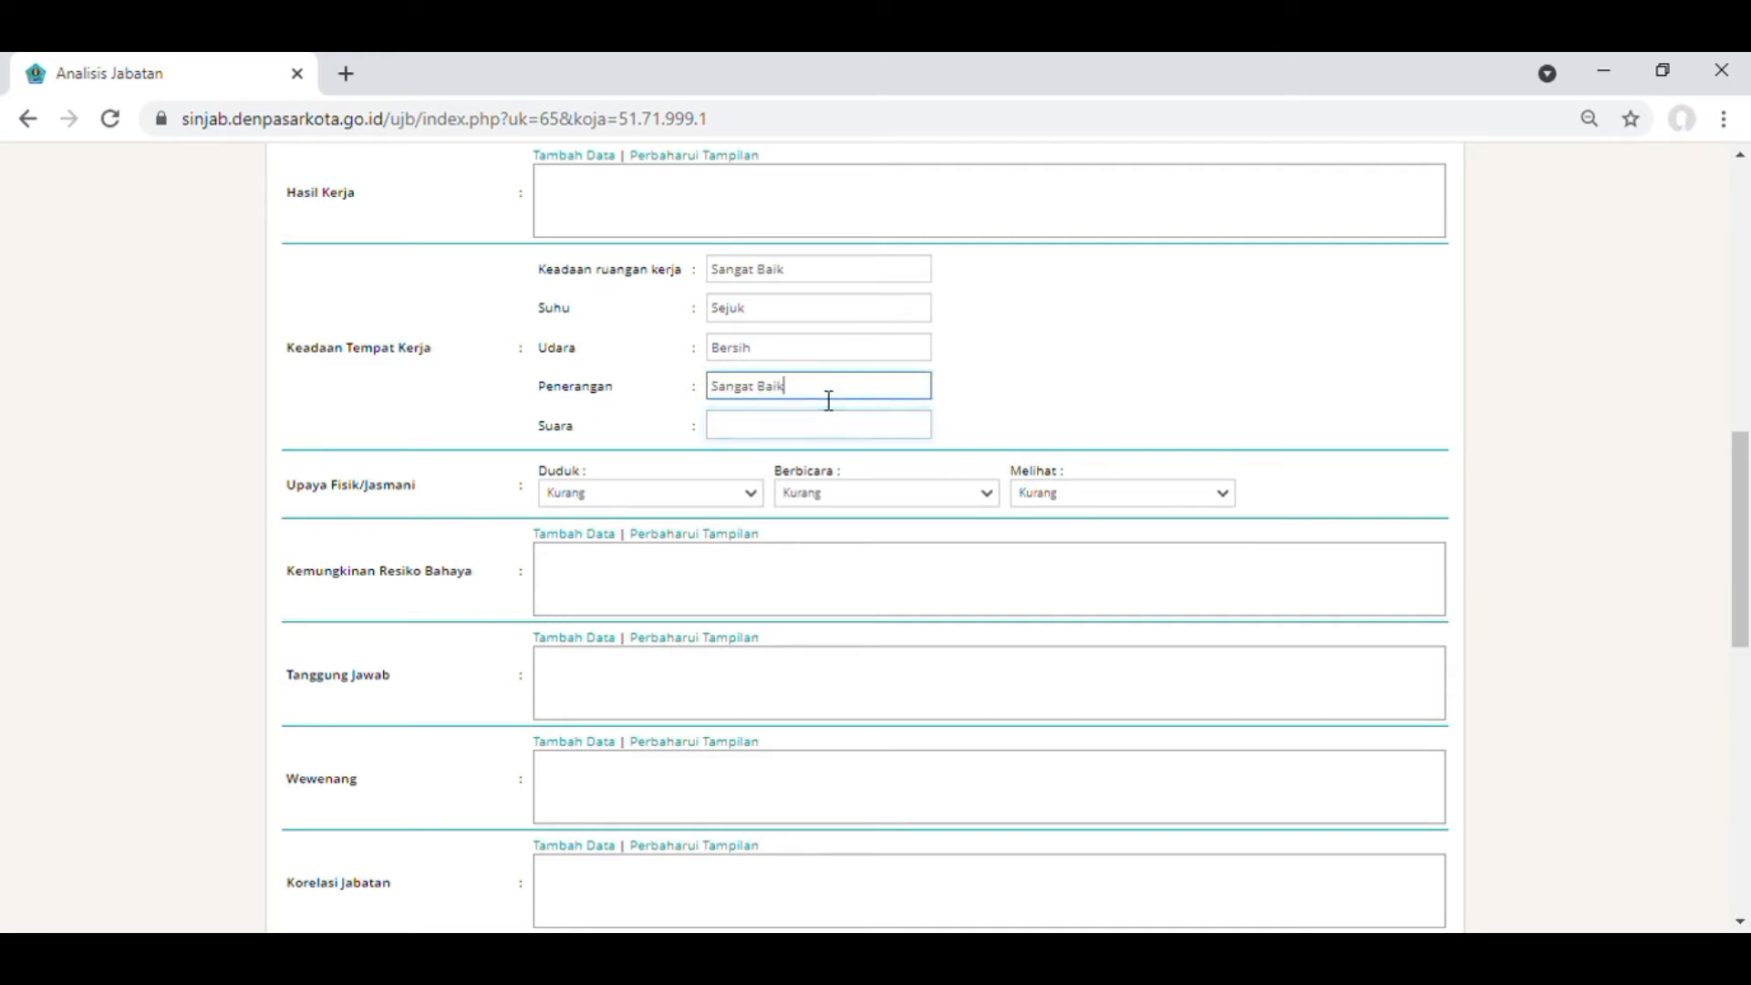
{"action": "left_click_drag", "start_coordinate": [821, 390], "coordinate": [709, 397]}
{"action": "type", "text": "Cukup"}
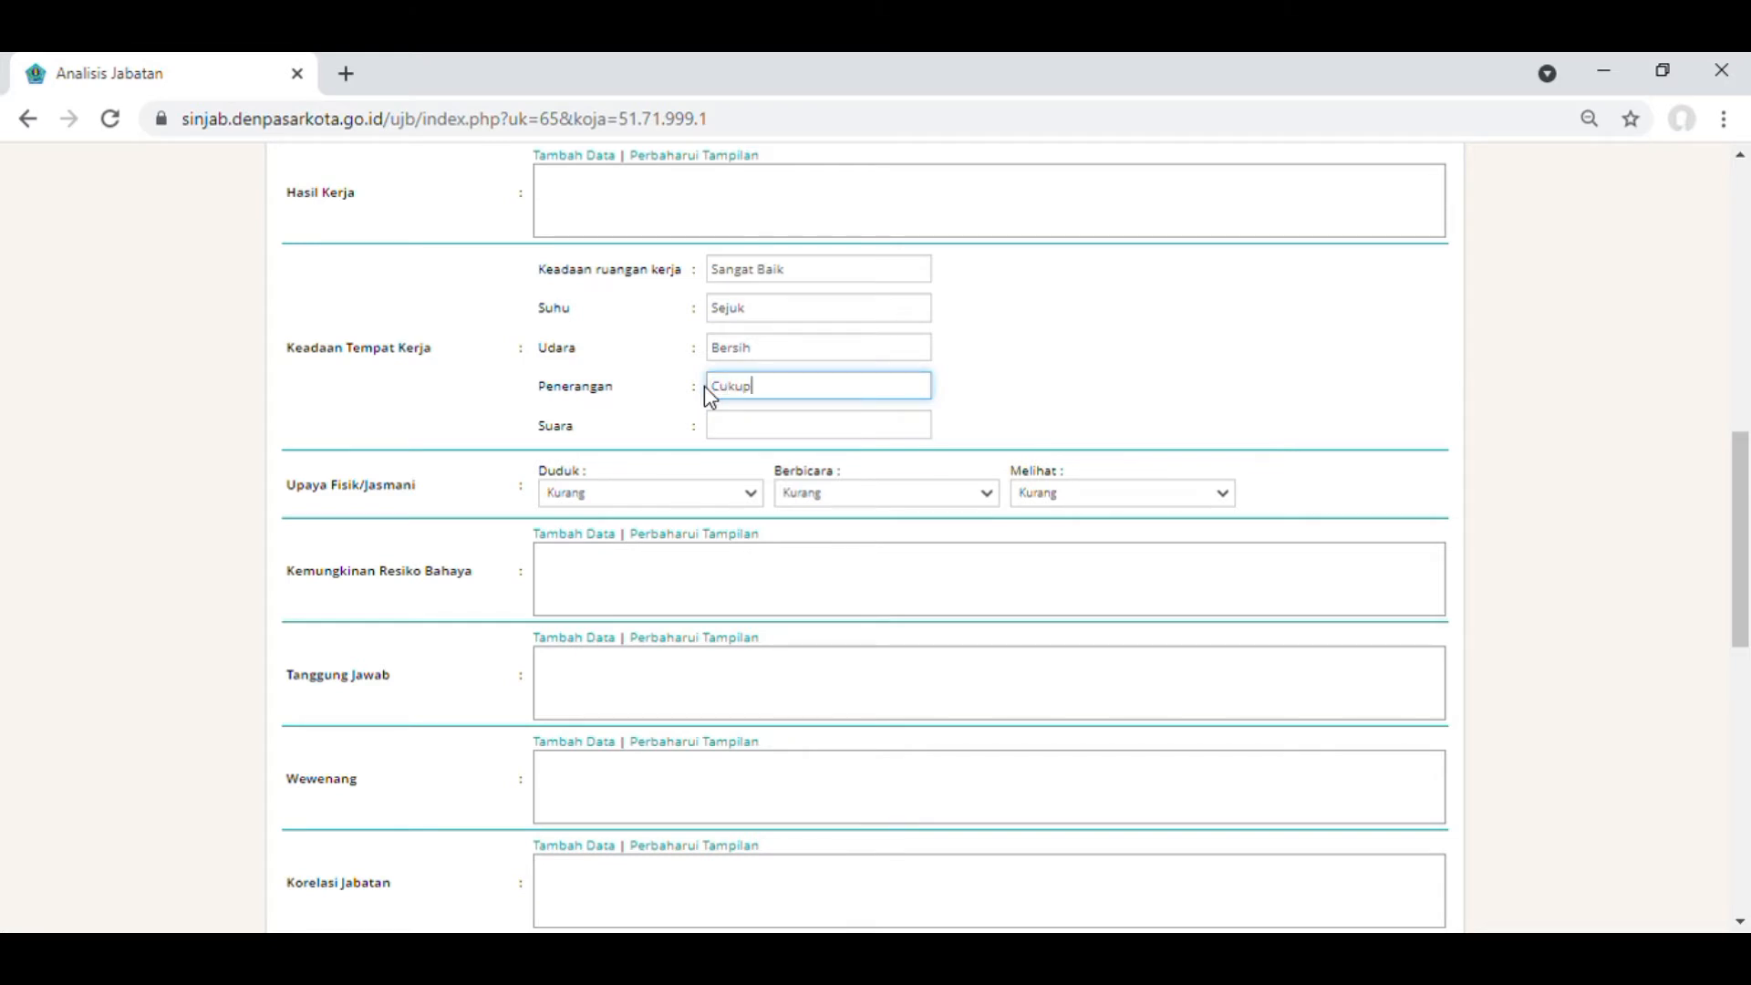
{"action": "left_click", "coordinate": [750, 426]}
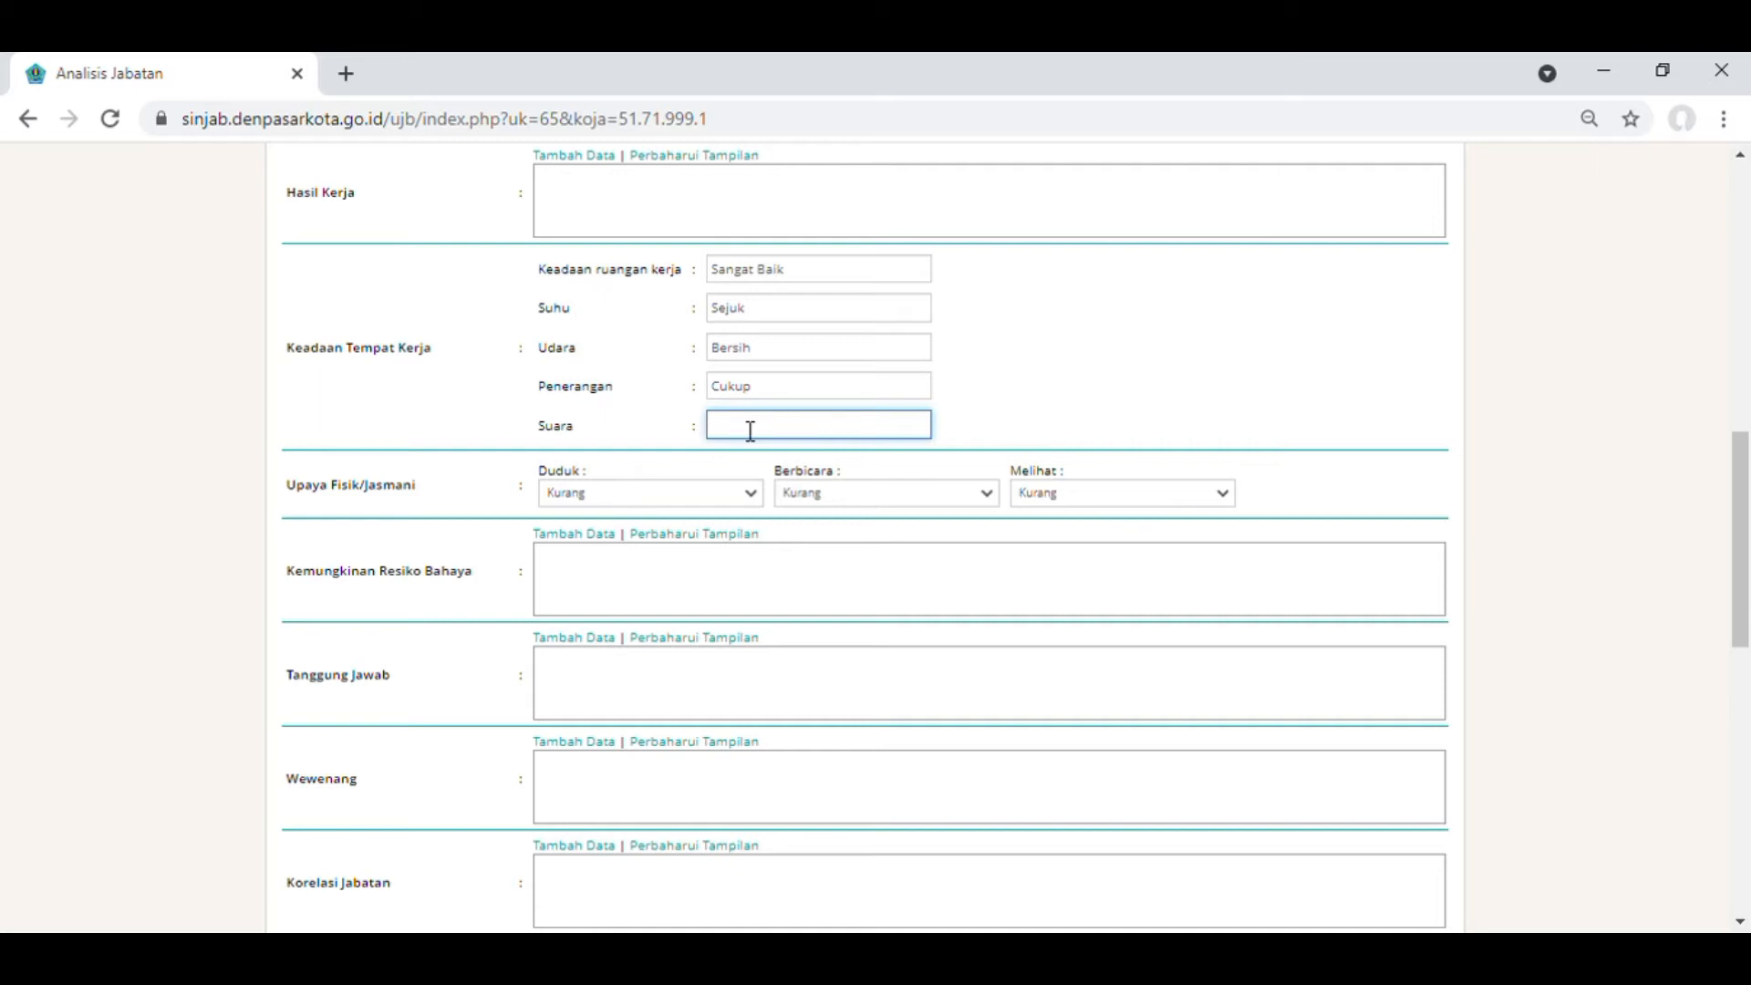
{"action": "type", "text": "ersih"}
{"action": "type", "text": "k"}
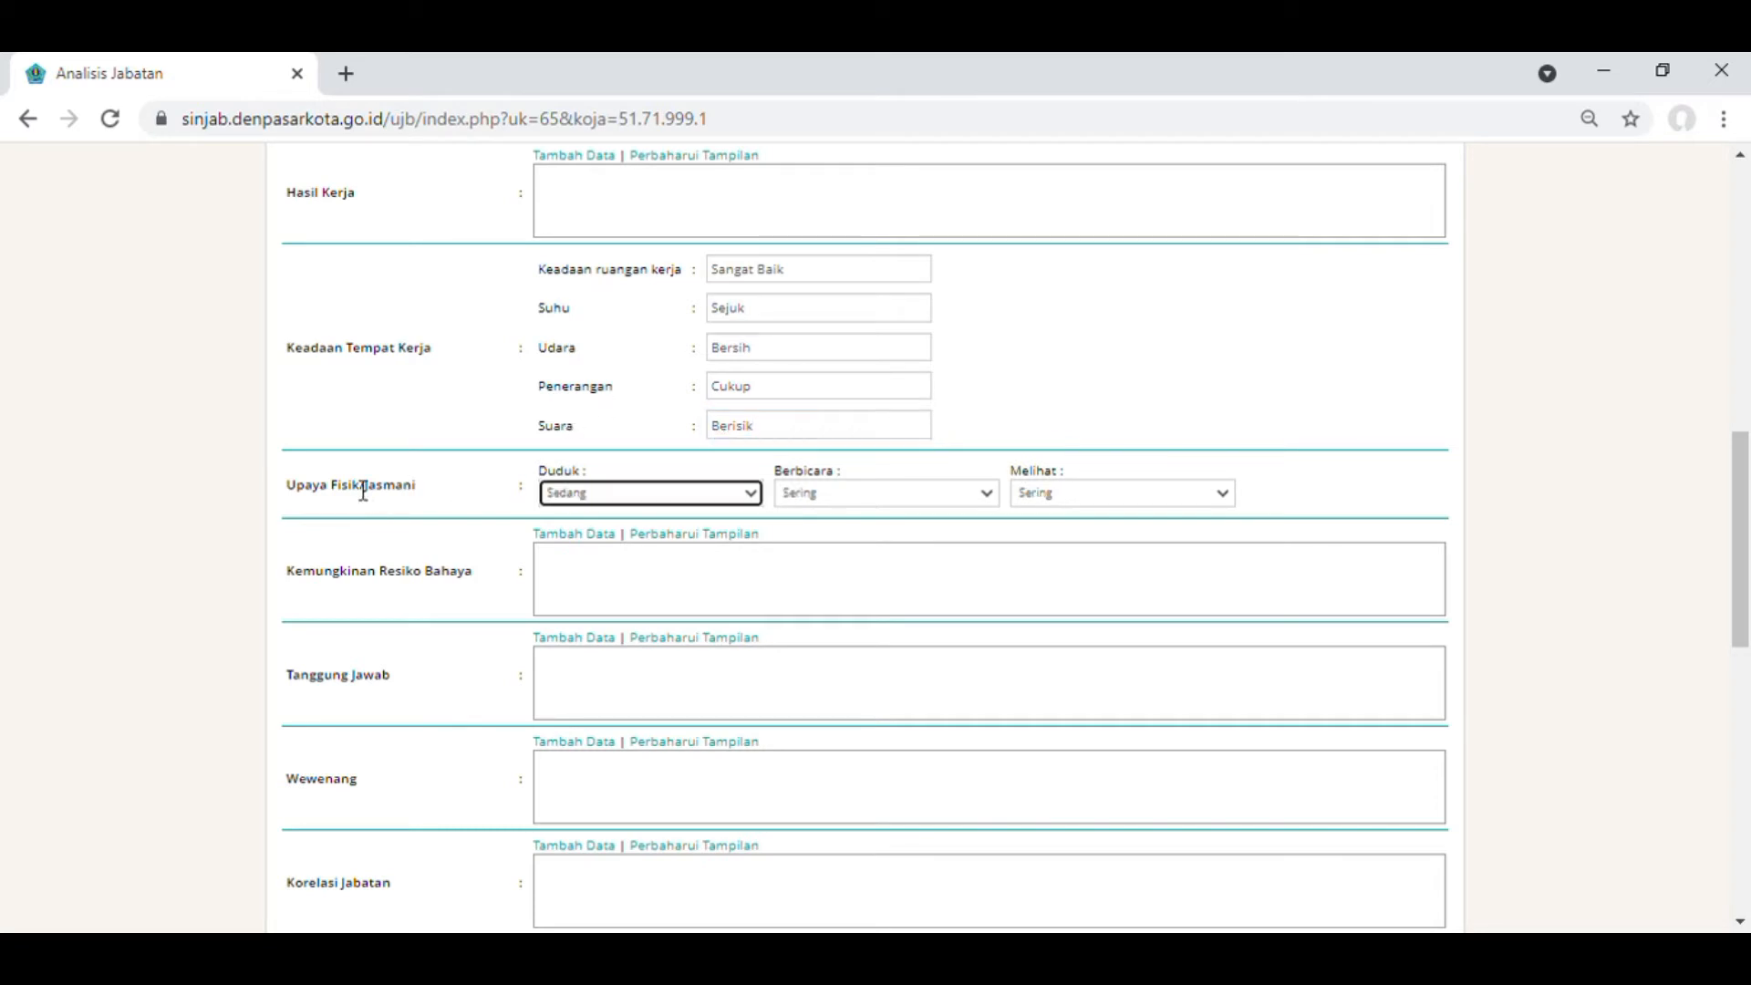
Review the Berbicara and Melihat choices in the Upaya Fisik/Jasmani section.
{"action": "left_click_drag", "start_coordinate": [277, 484], "coordinate": [417, 502]}
{"action": "left_click", "coordinate": [445, 505]}
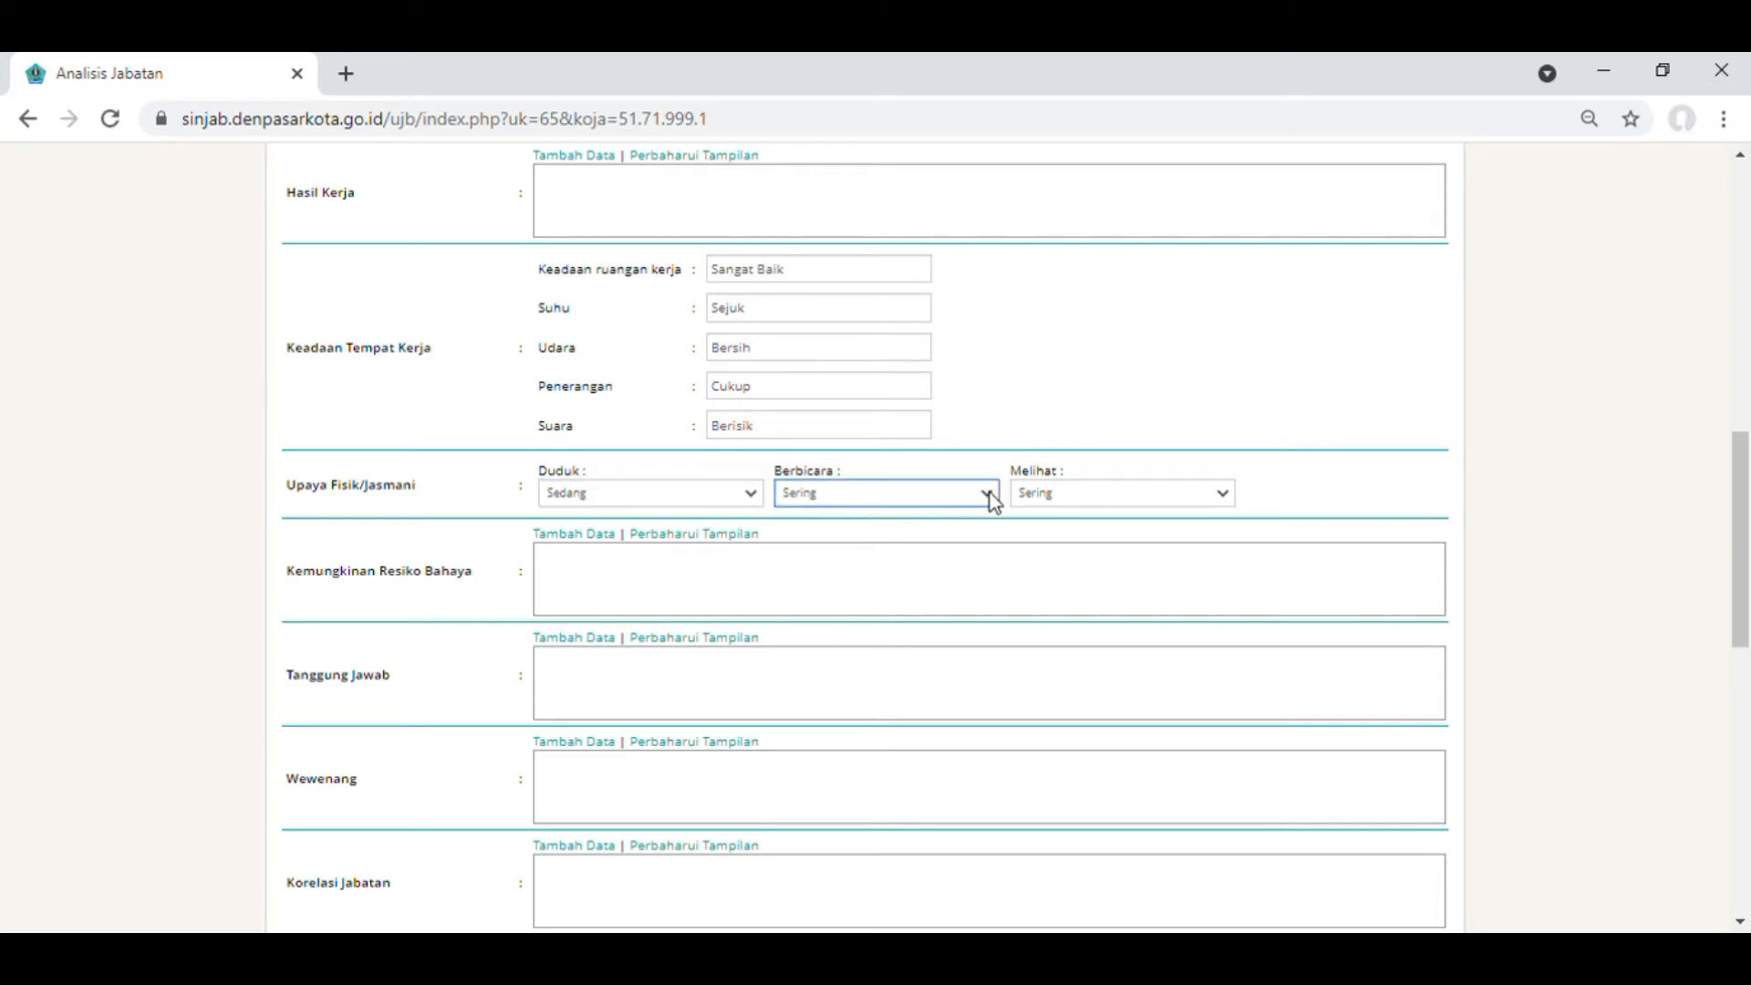
{"action": "left_click", "coordinate": [1223, 497]}
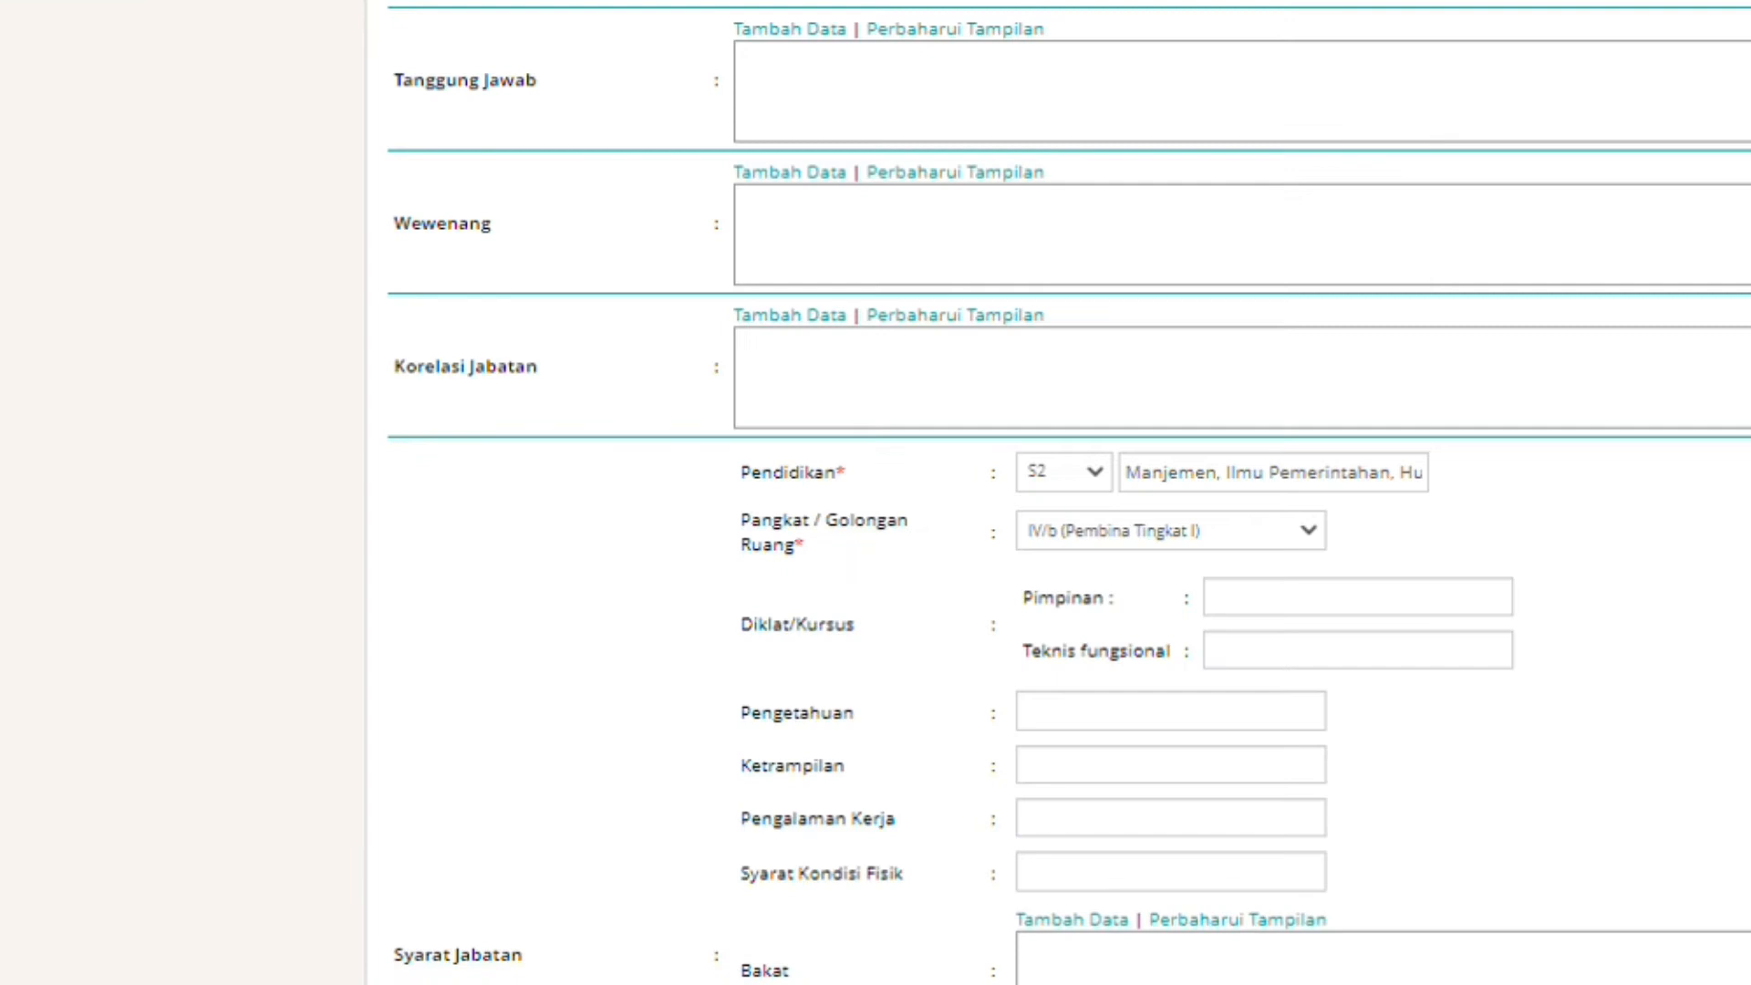
Open the form for adding entries to Kemungkinan Resiko Bahaya.
{"action": "scroll", "coordinate": [875, 538], "scroll_direction": "up", "scroll_amount": 4}
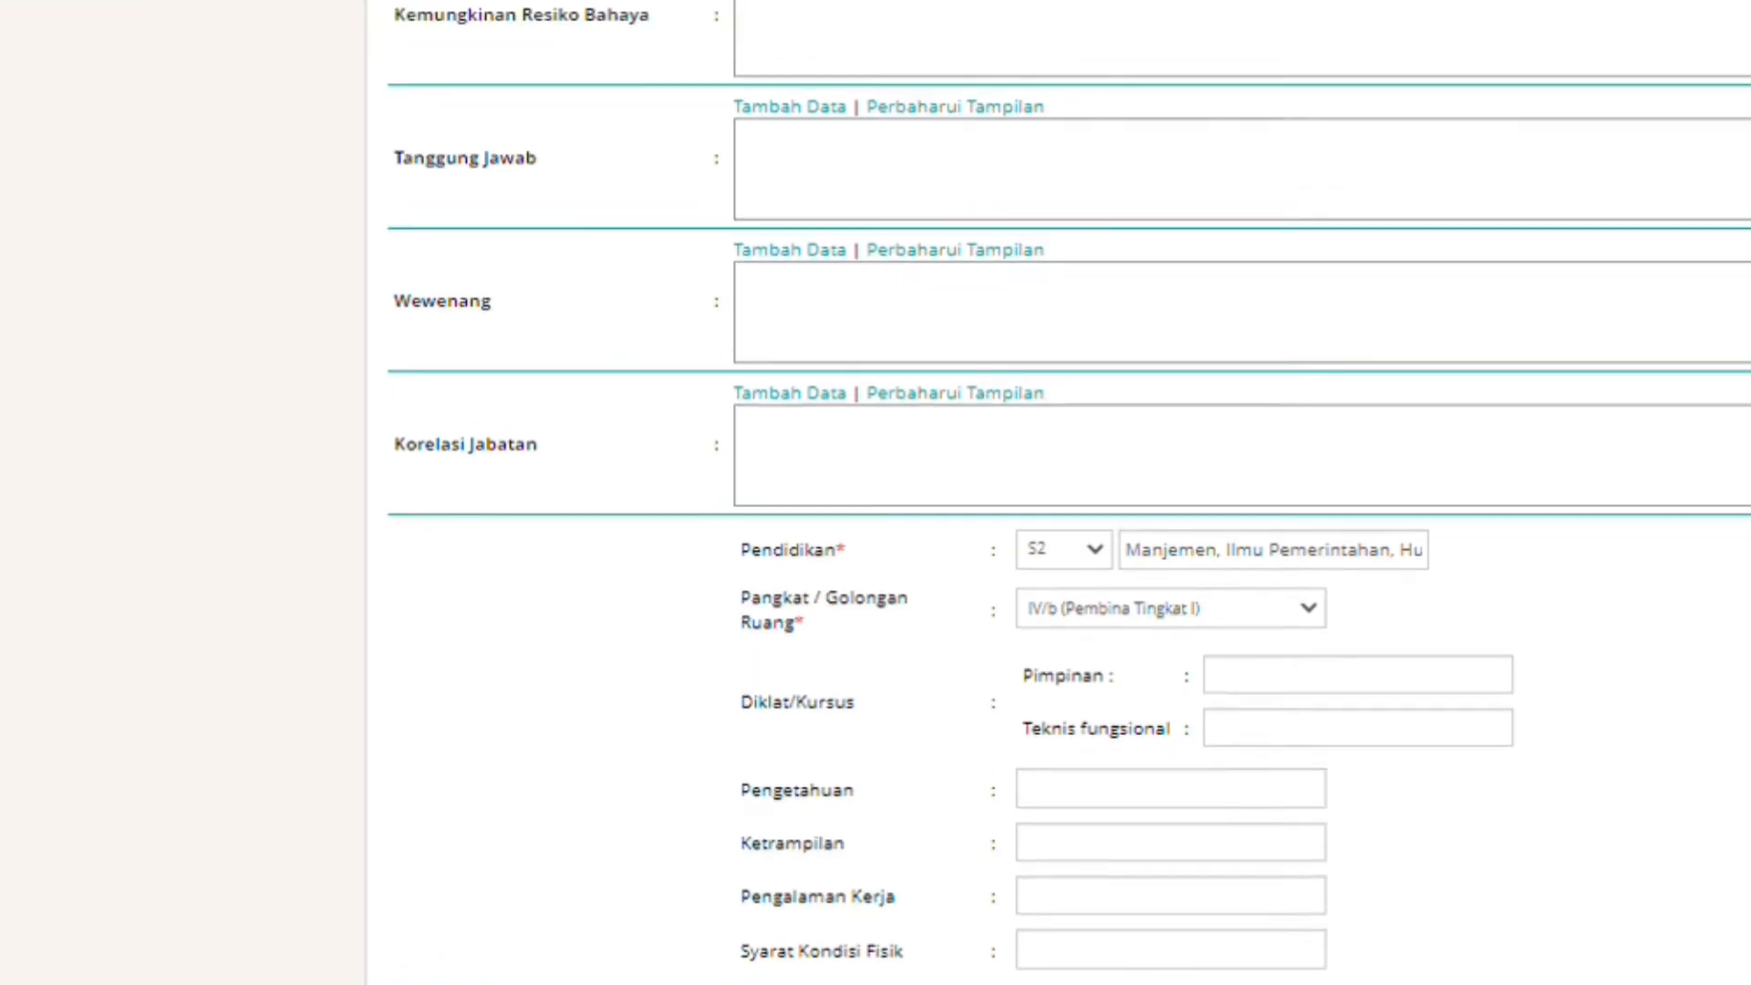
{"action": "scroll", "coordinate": [1059, 511], "scroll_direction": "up", "scroll_amount": 1}
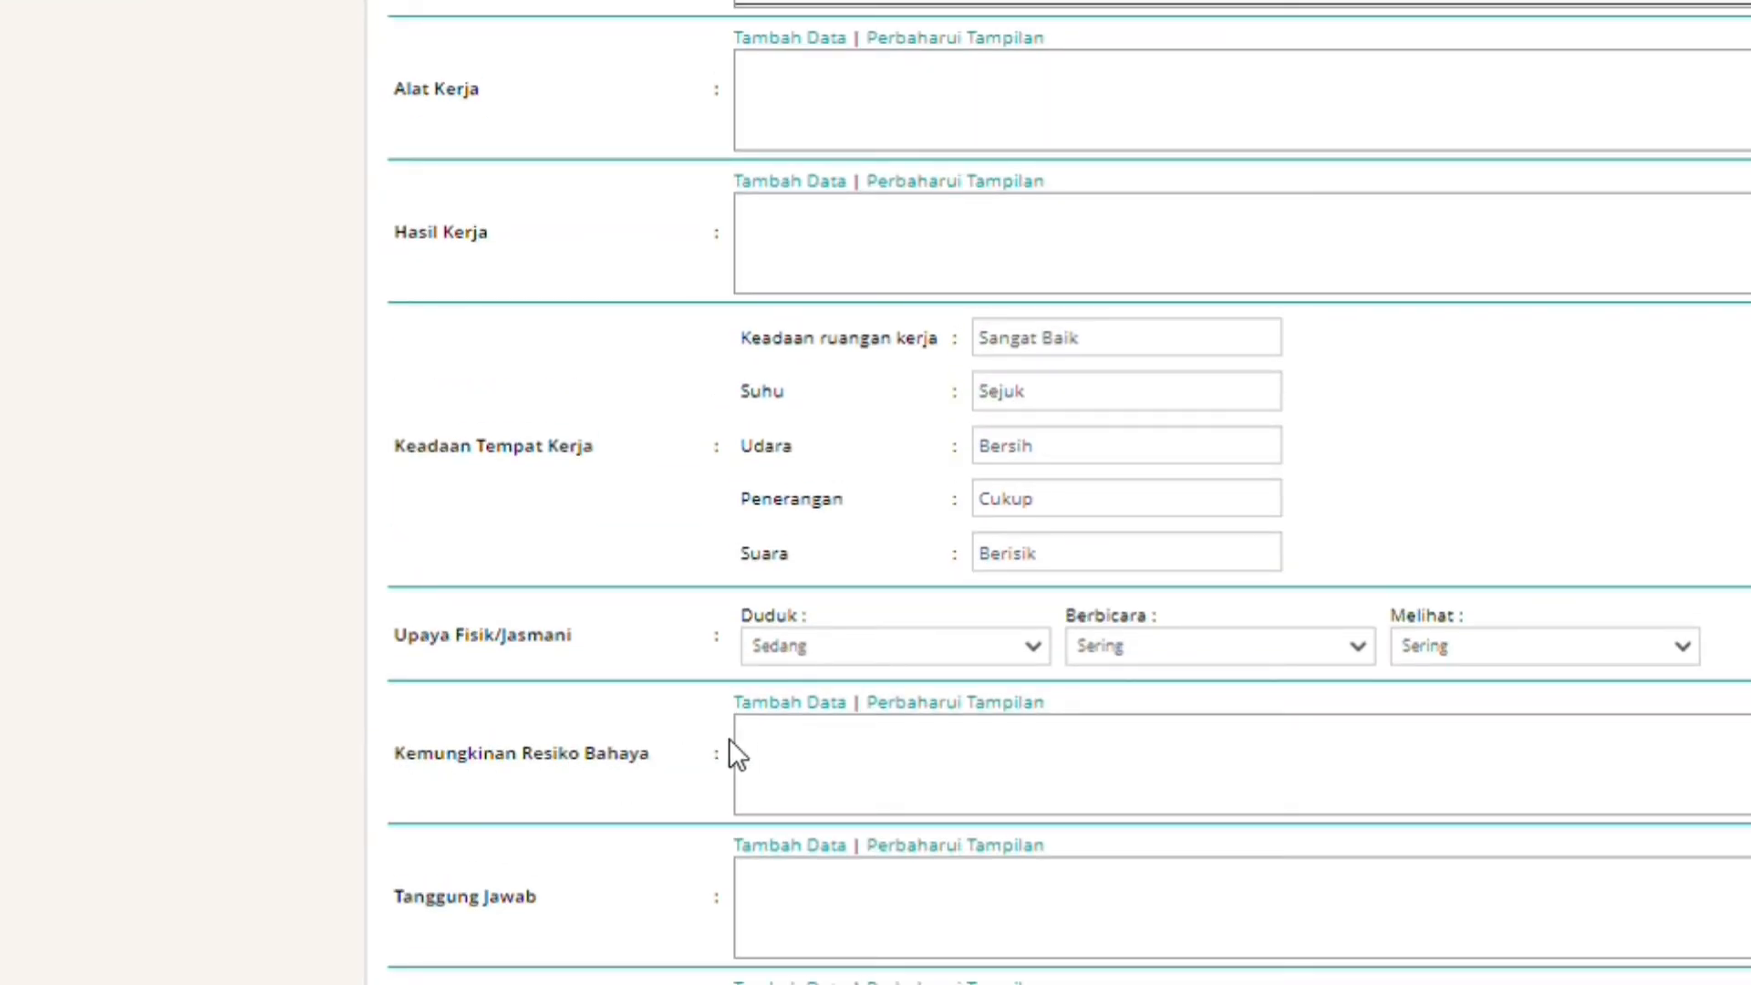
{"action": "left_click", "coordinate": [811, 708]}
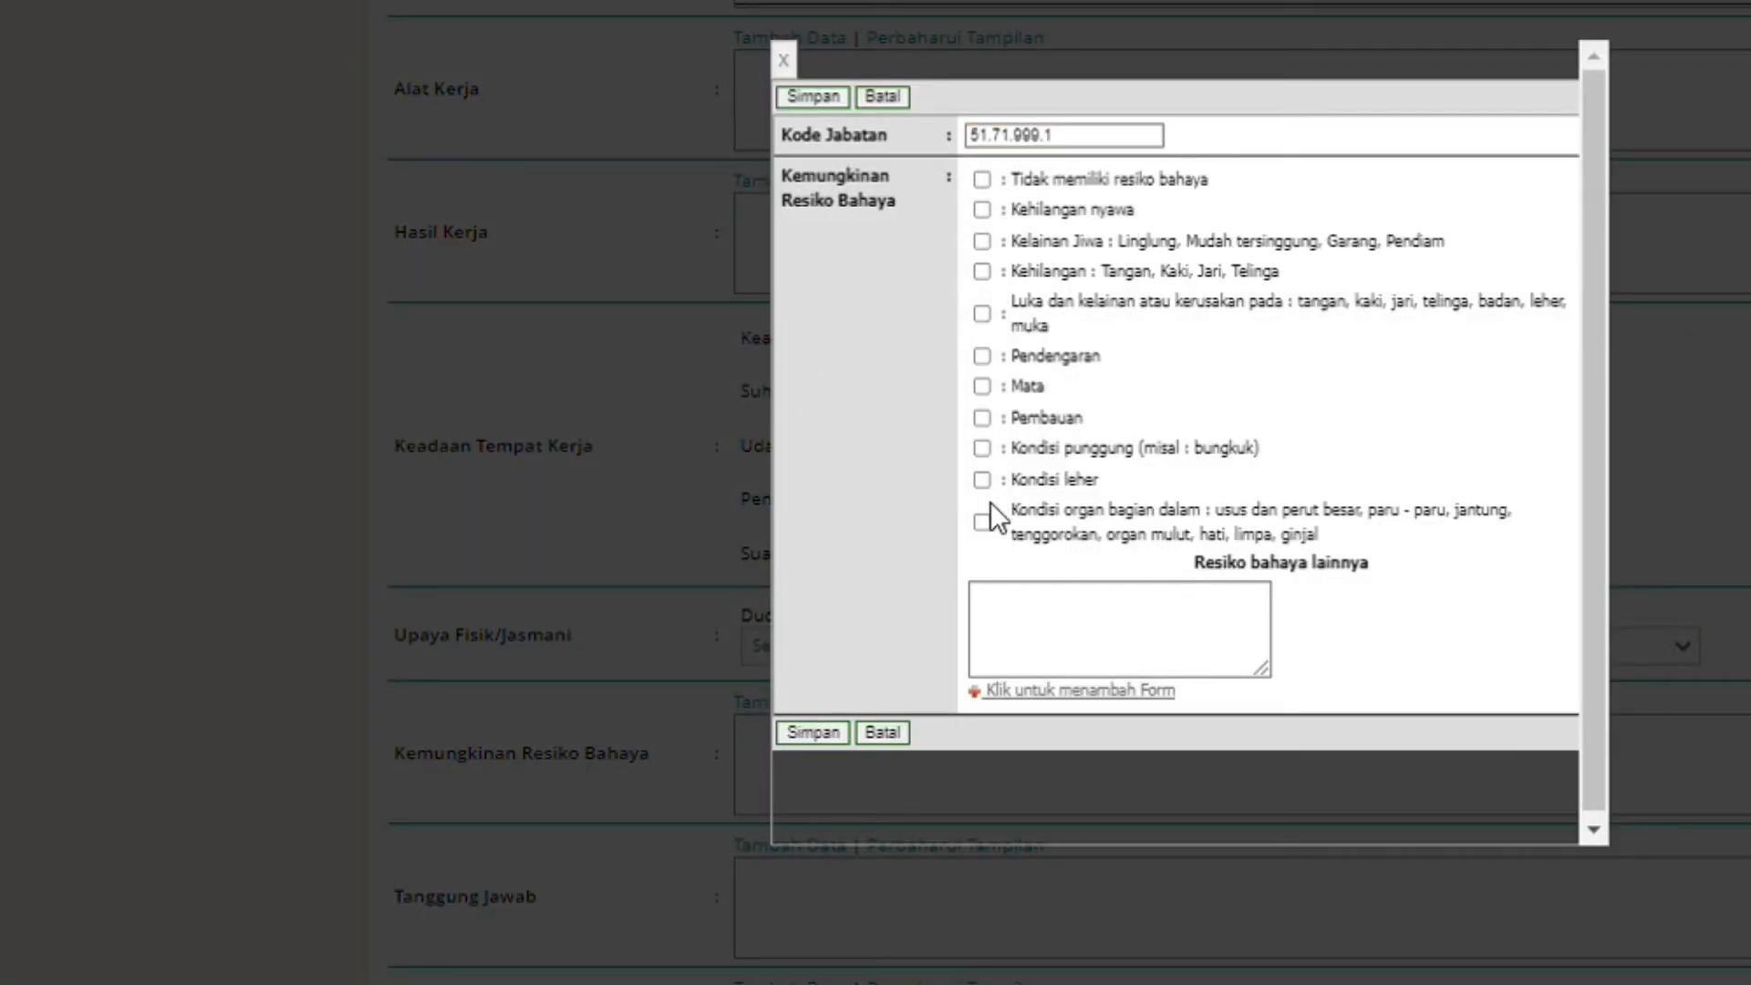
Enter "Sakit pinggang" under Resiko bahaya lainnya and clear the text again.
{"action": "left_click", "coordinate": [1037, 646]}
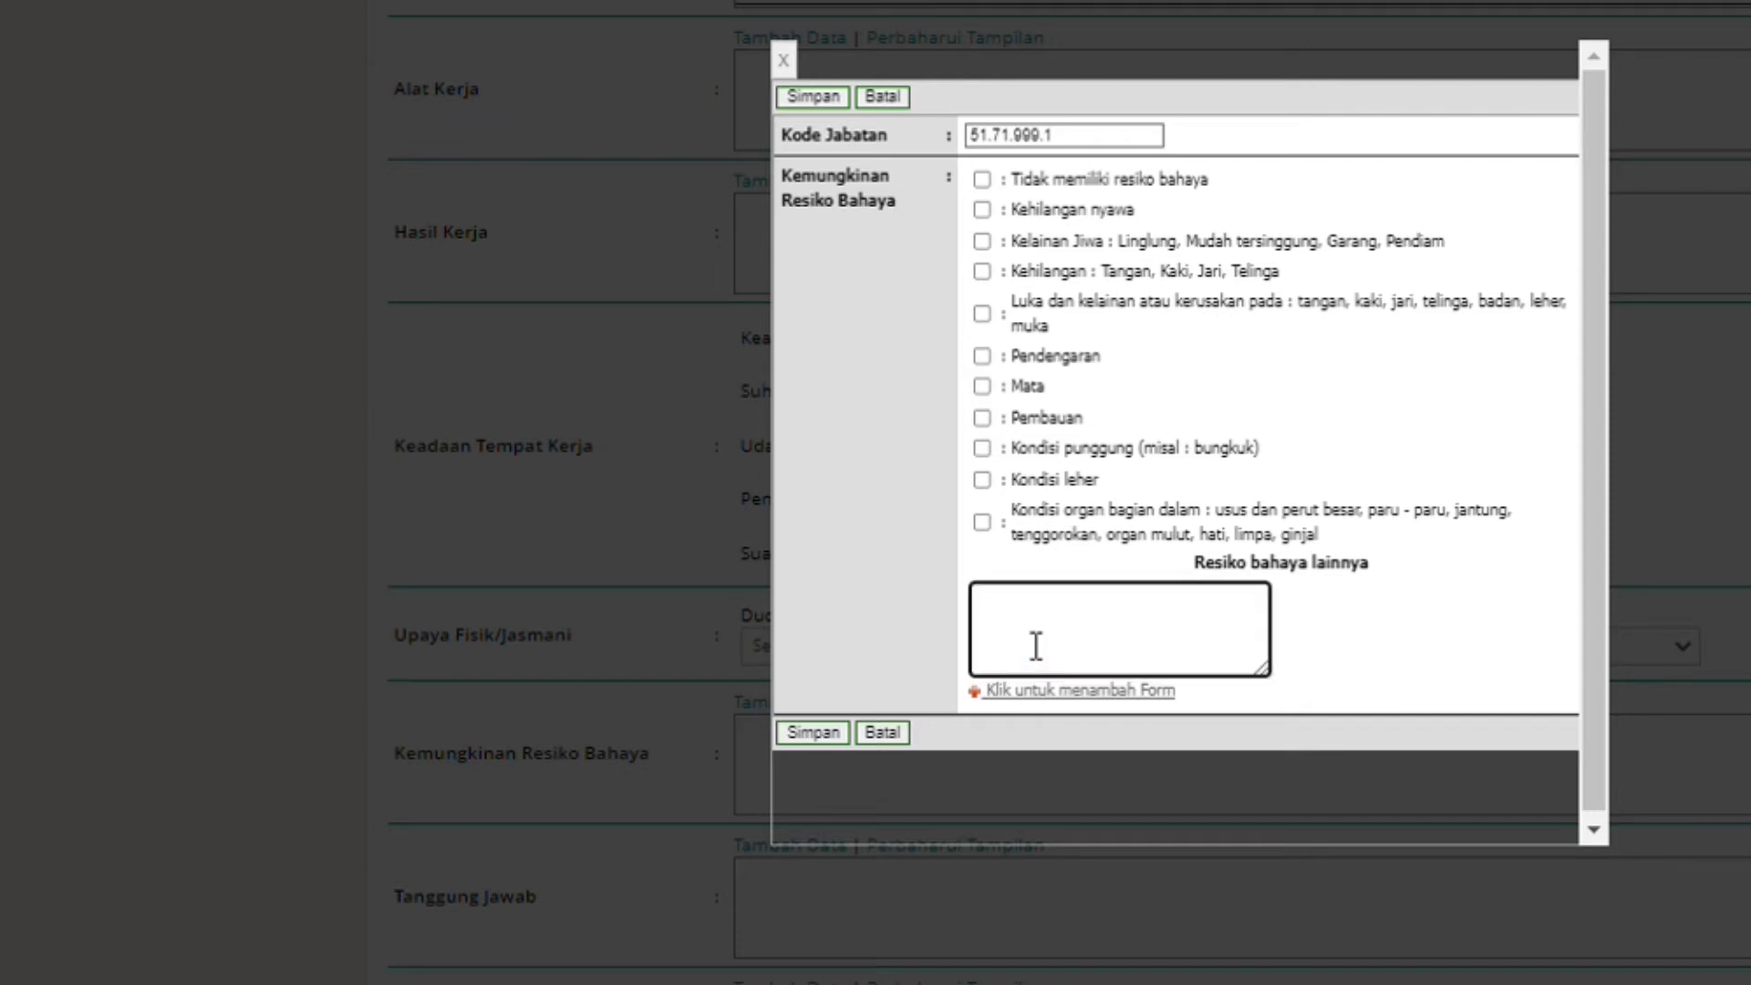
{"action": "type", "text": "Sakit pinggang"}
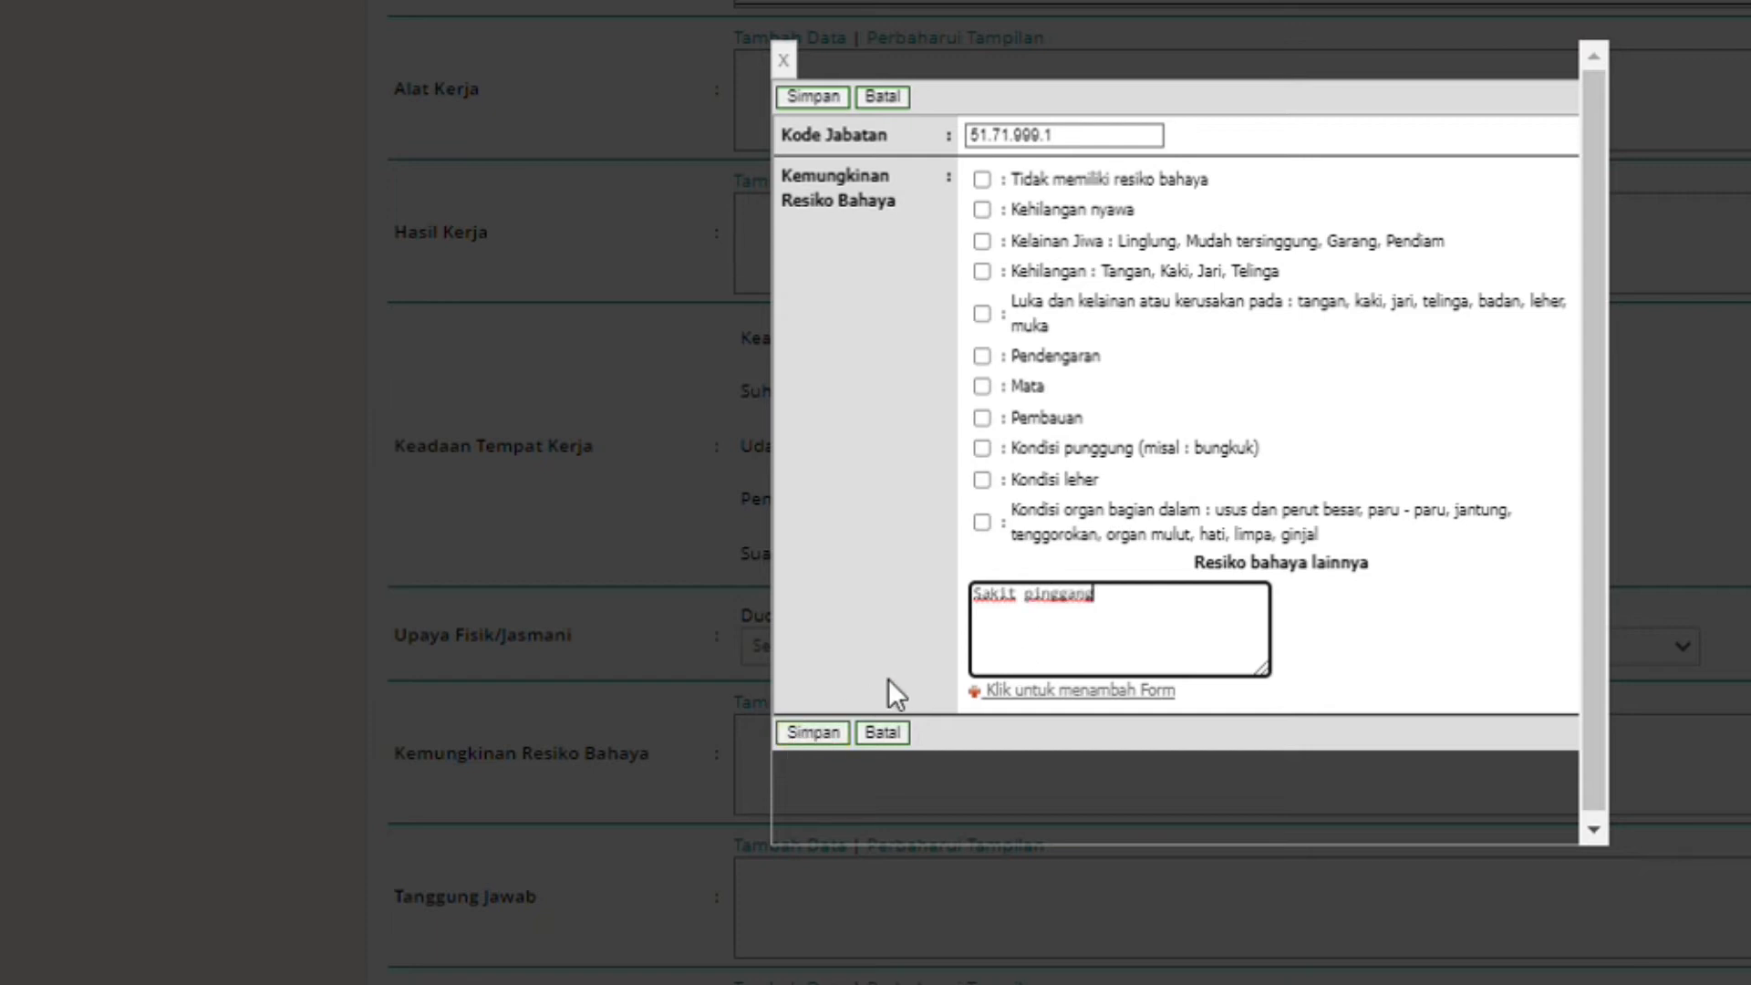
{"action": "left_click_drag", "start_coordinate": [1161, 630], "coordinate": [790, 571]}
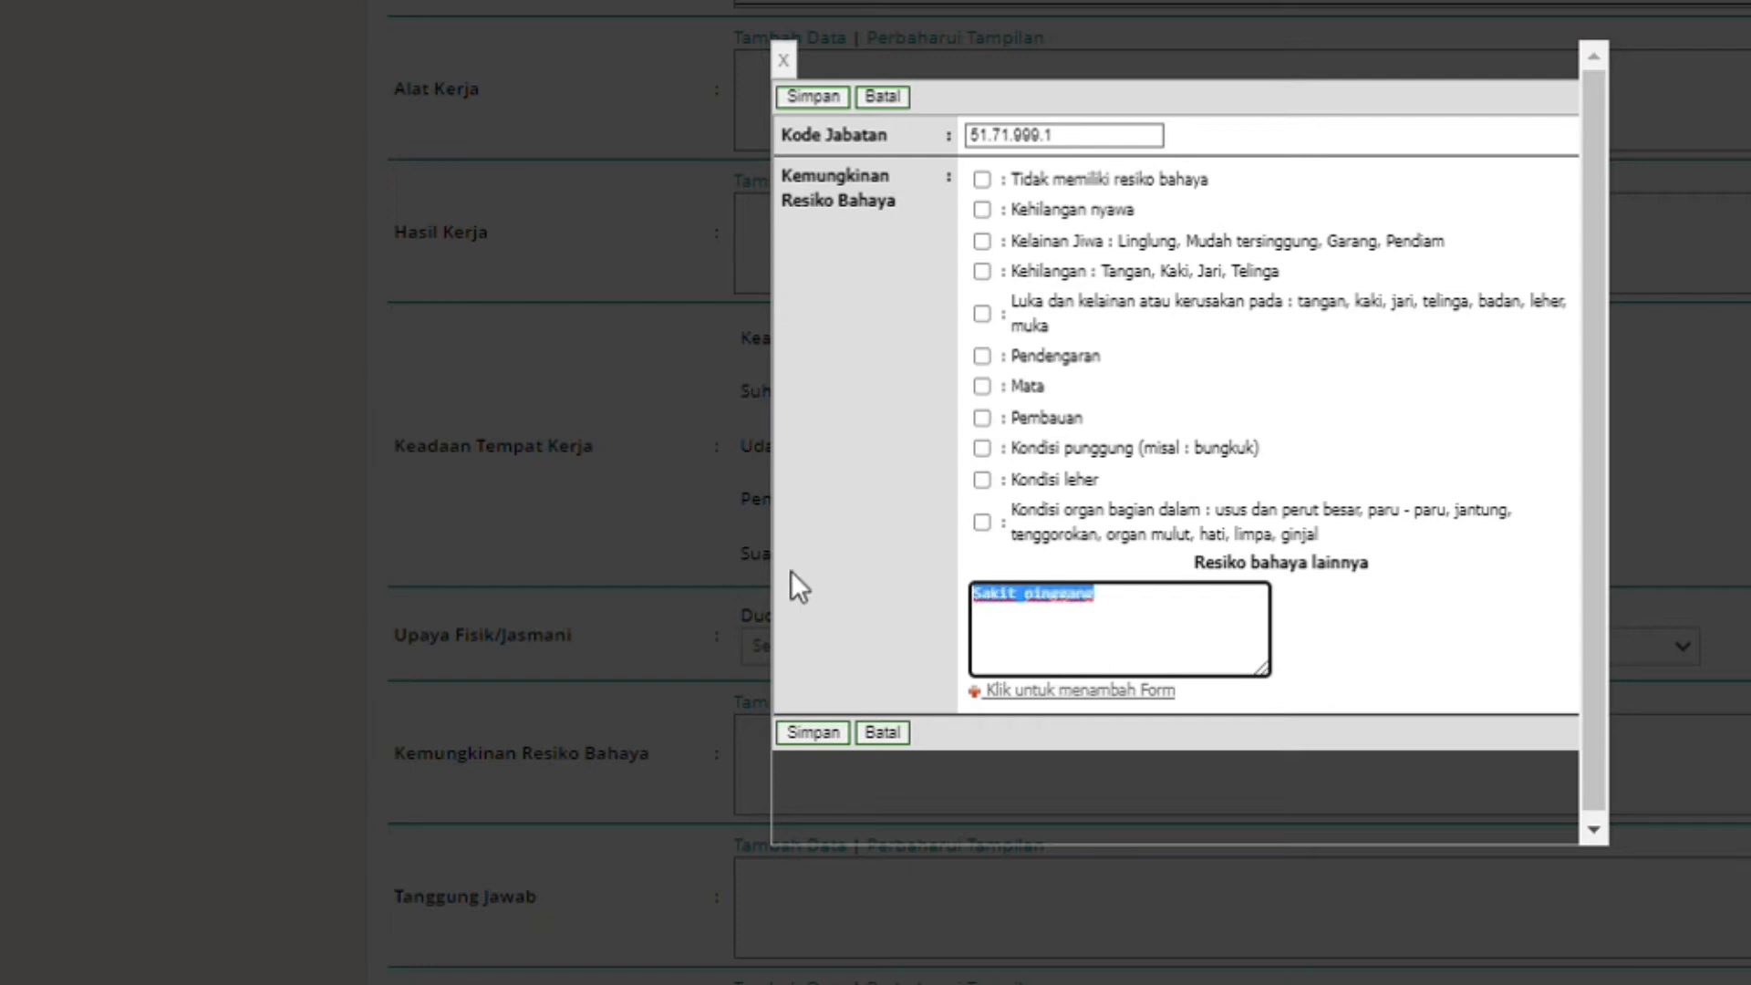
{"action": "key", "text": "BackSpace"}
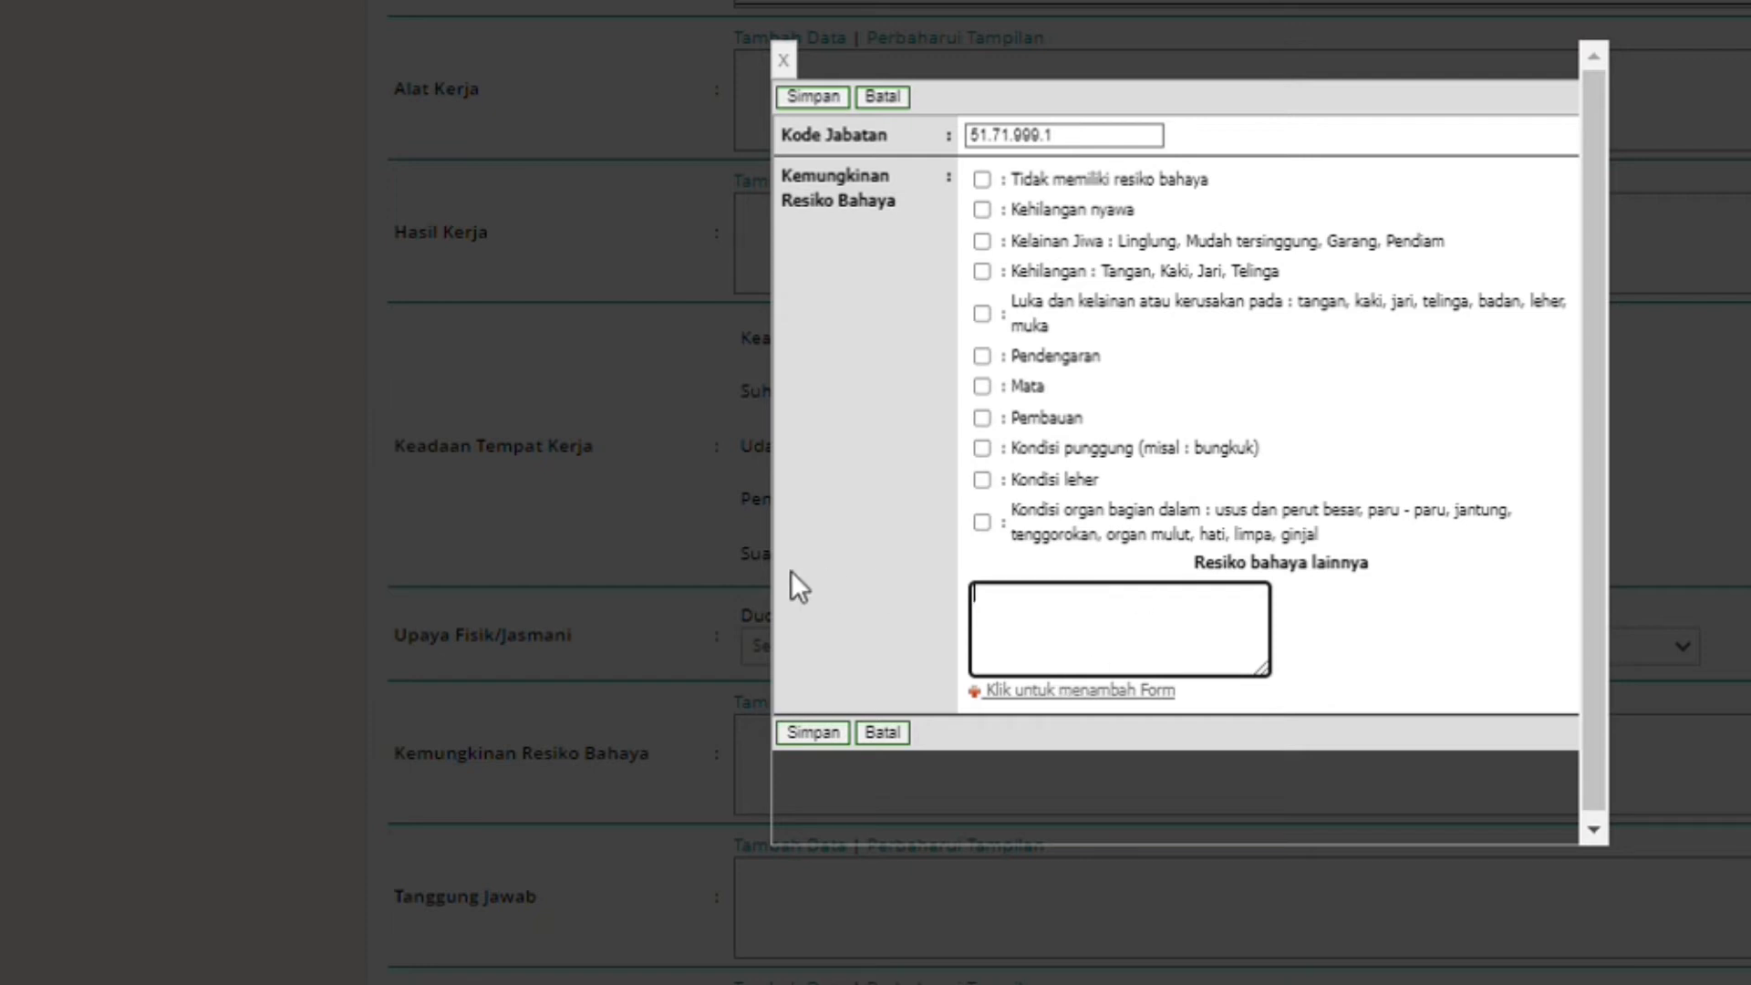
Add two more Resiko bahaya lainnya fields and enter "sakit pinggang" in the first one.
{"action": "left_click", "coordinate": [1152, 688]}
{"action": "left_click", "coordinate": [1151, 697]}
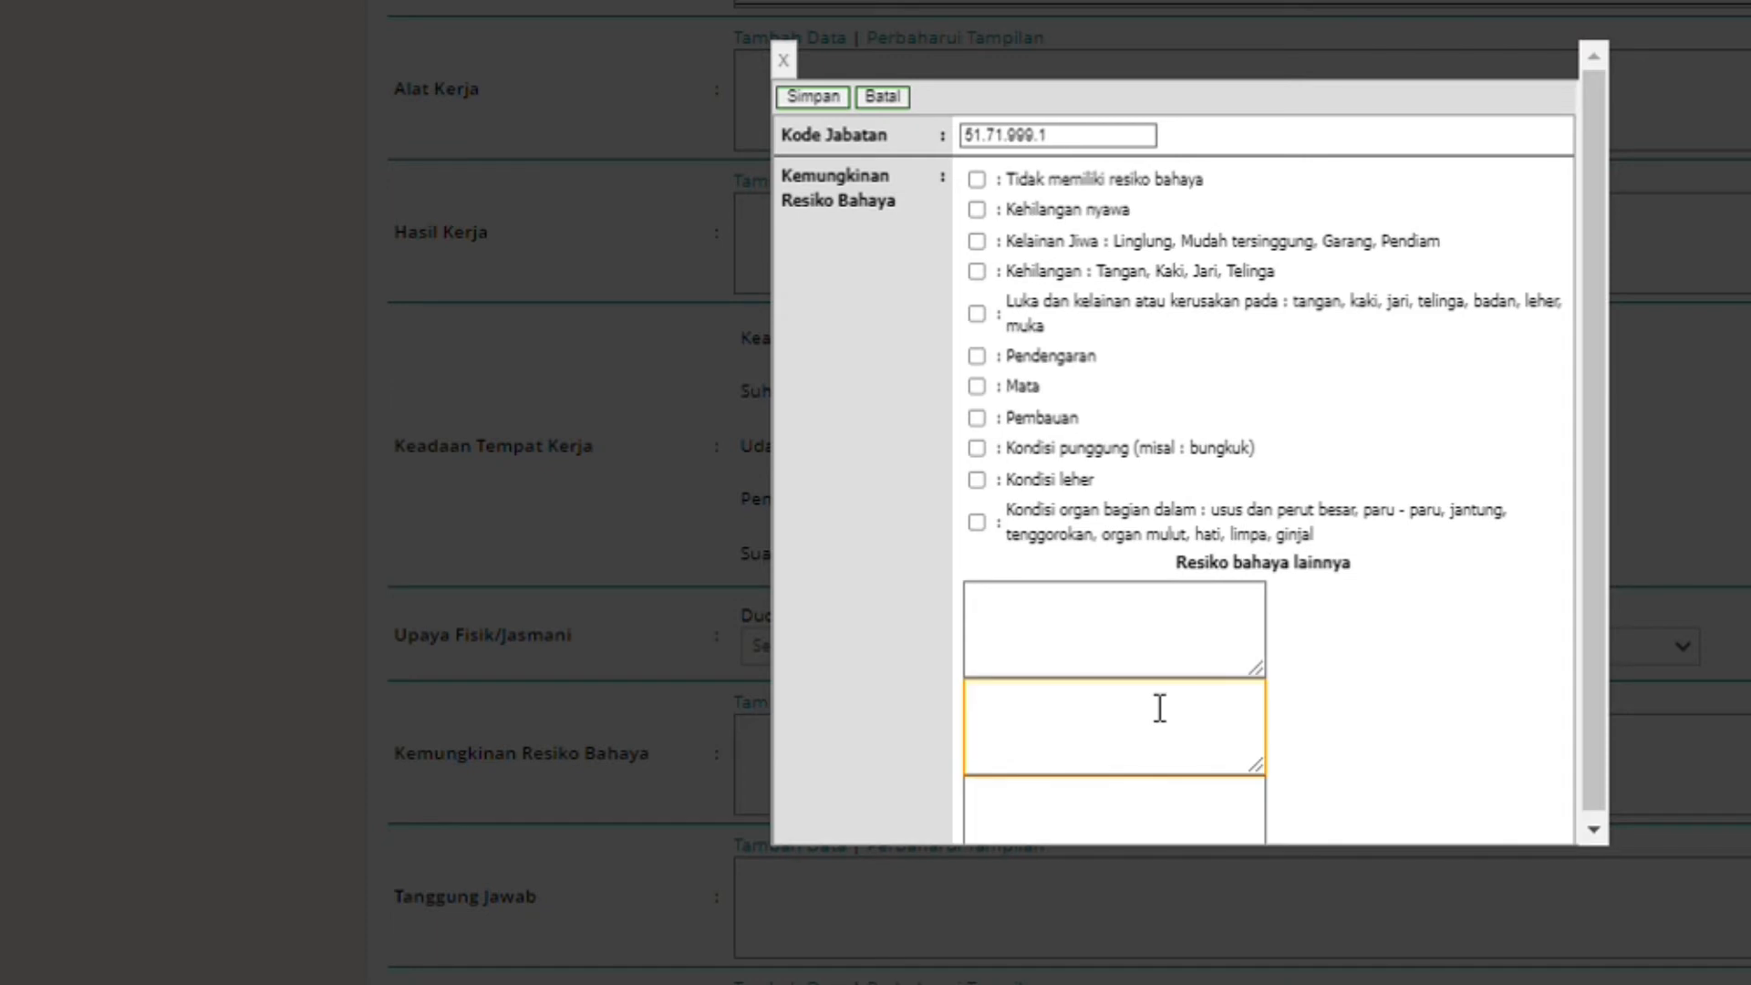
{"action": "scroll", "coordinate": [1606, 565], "scroll_direction": "down", "scroll_amount": 1}
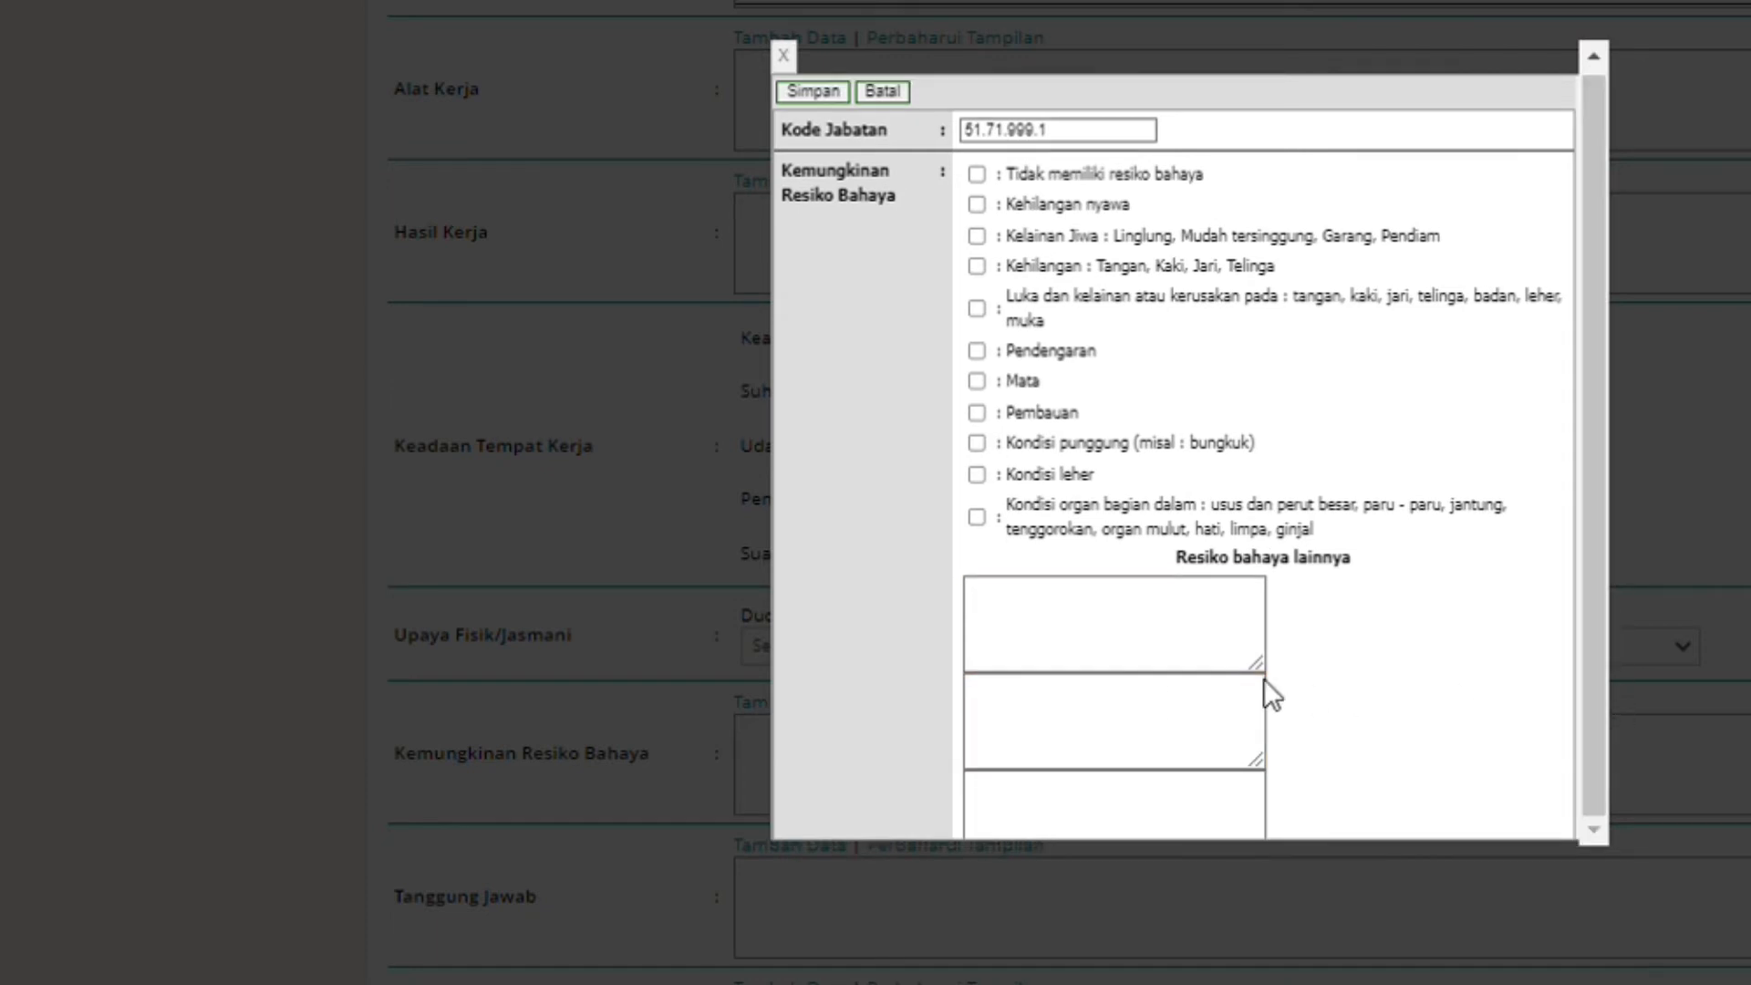
{"action": "left_click", "coordinate": [1172, 641]}
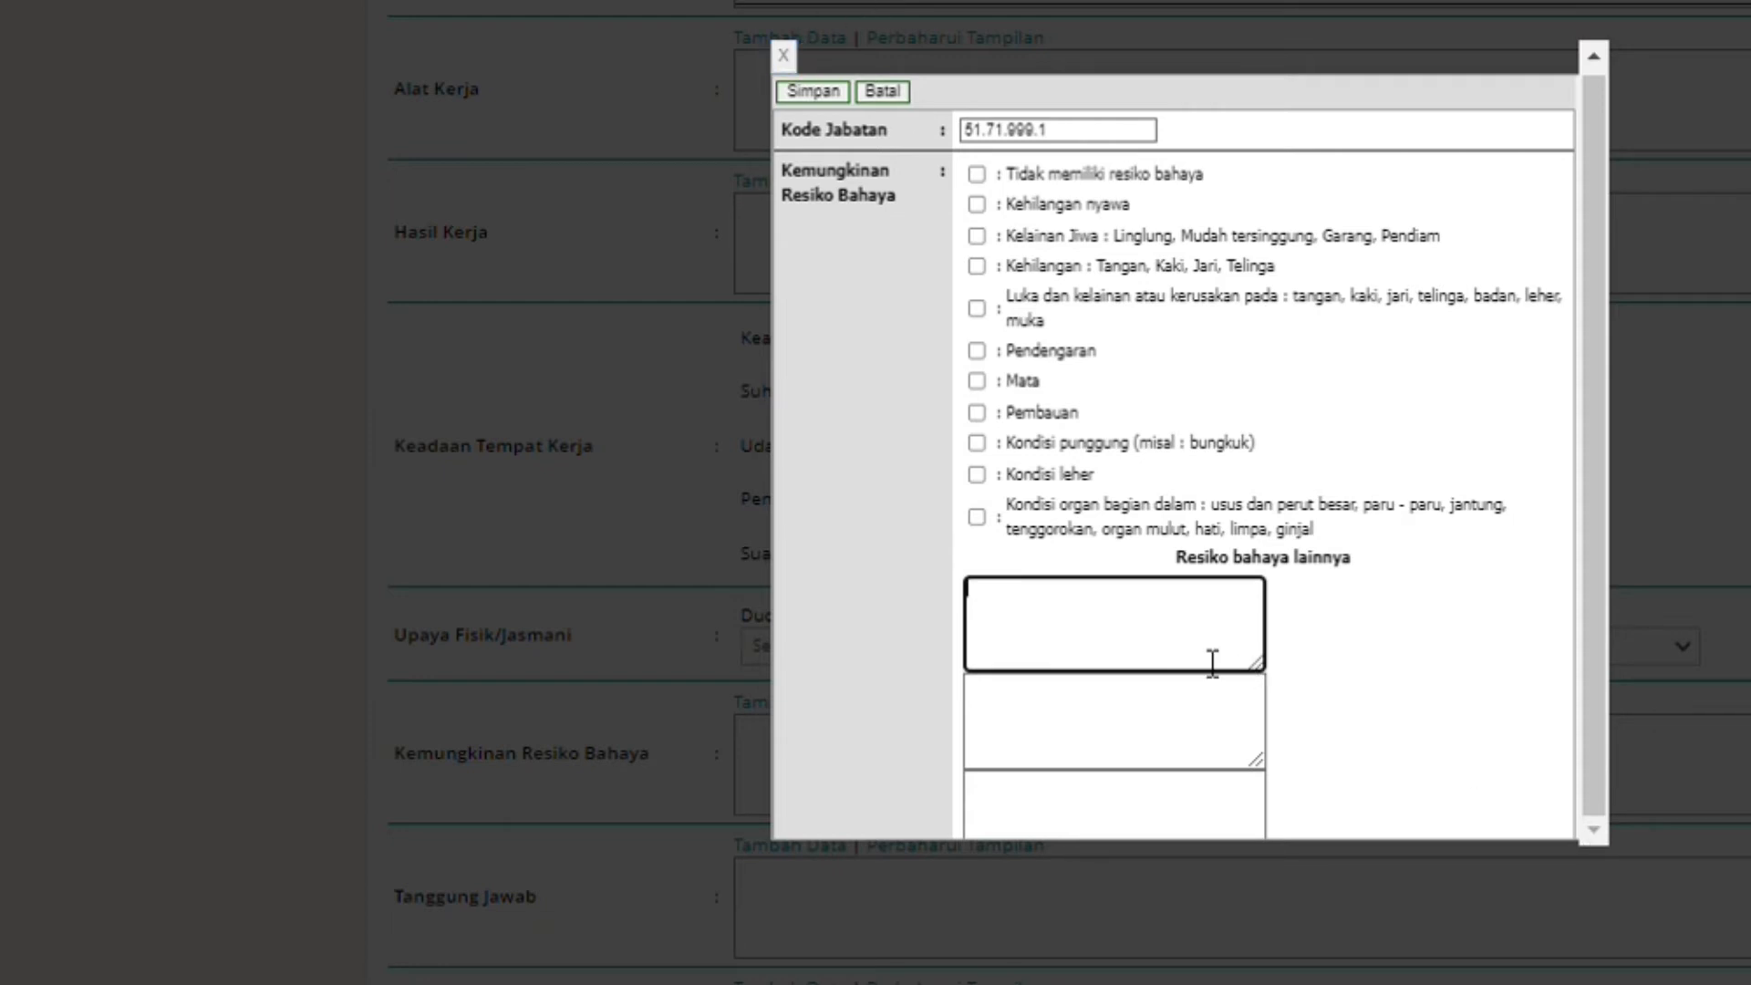
{"action": "type", "text": "sakit pinggang"}
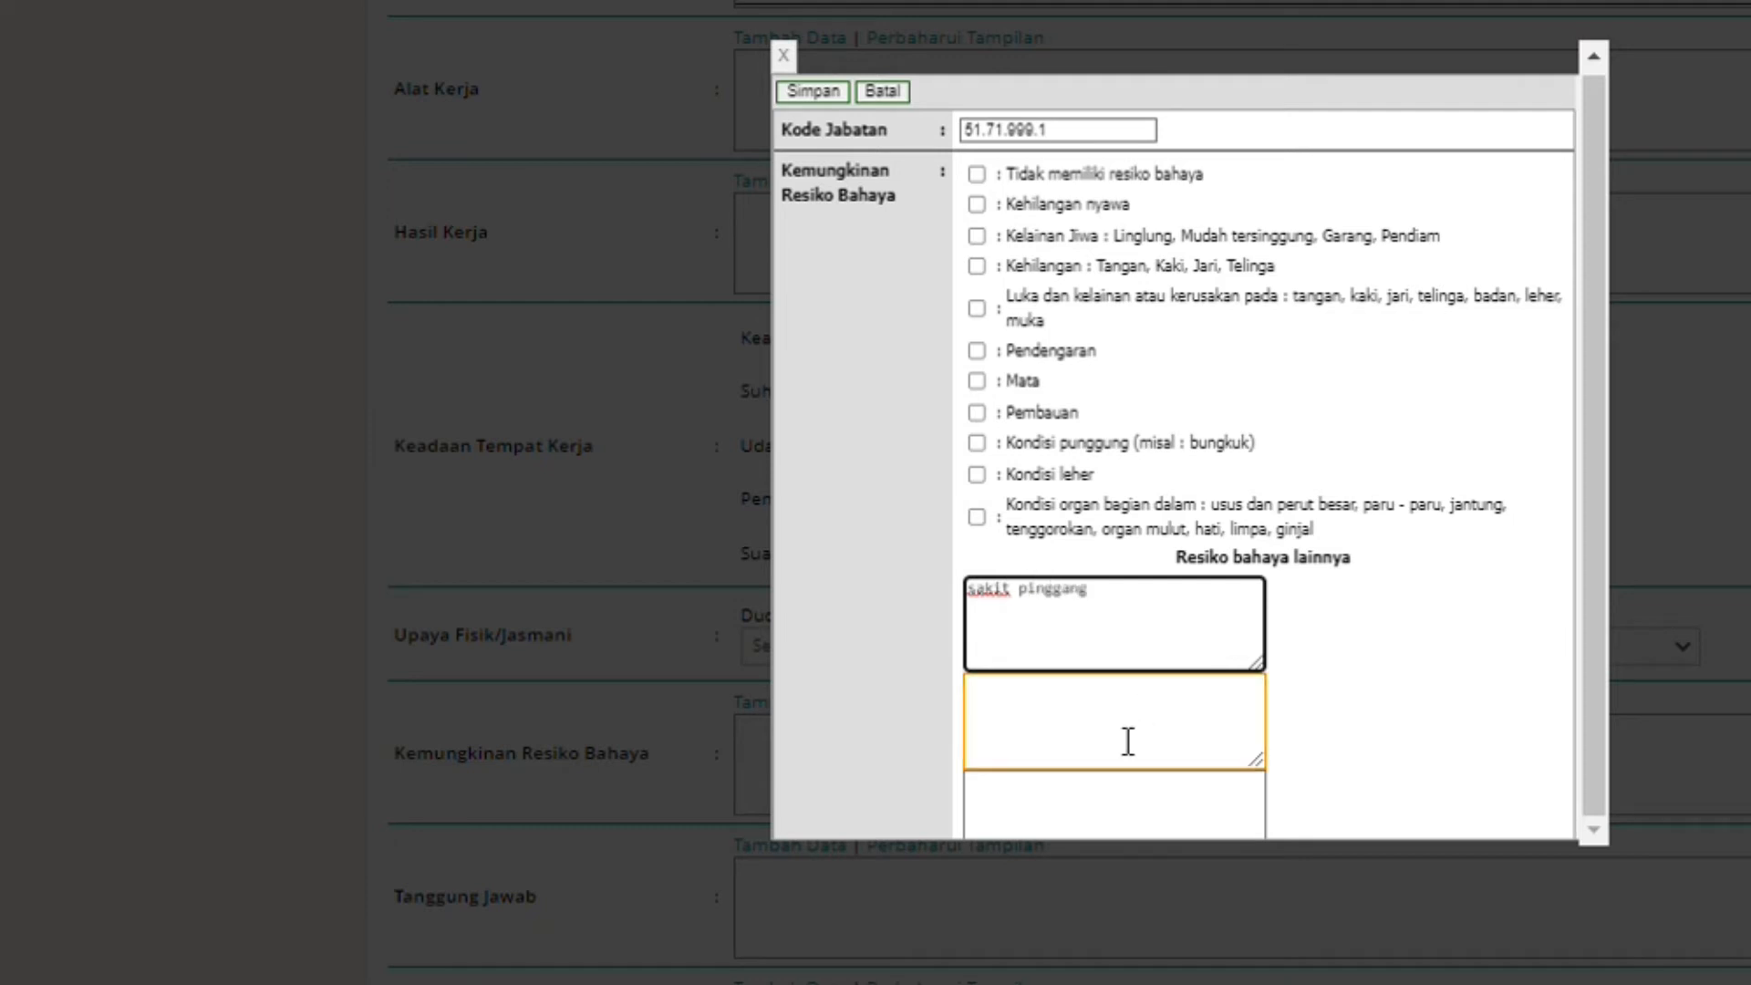
Enter "sakit otot" in the second Resiko bahaya lainnya field and "sakit lutut" in the third.
{"action": "type", "text": "sako"}
{"action": "key", "text": "BackSpace"}
{"action": "key", "text": "BackSpace"}
{"action": "key", "text": "BackSpace"}
{"action": "key", "text": "BackSpace"}
{"action": "left_click", "coordinate": [1128, 742]}
{"action": "type", "text": "saki"}
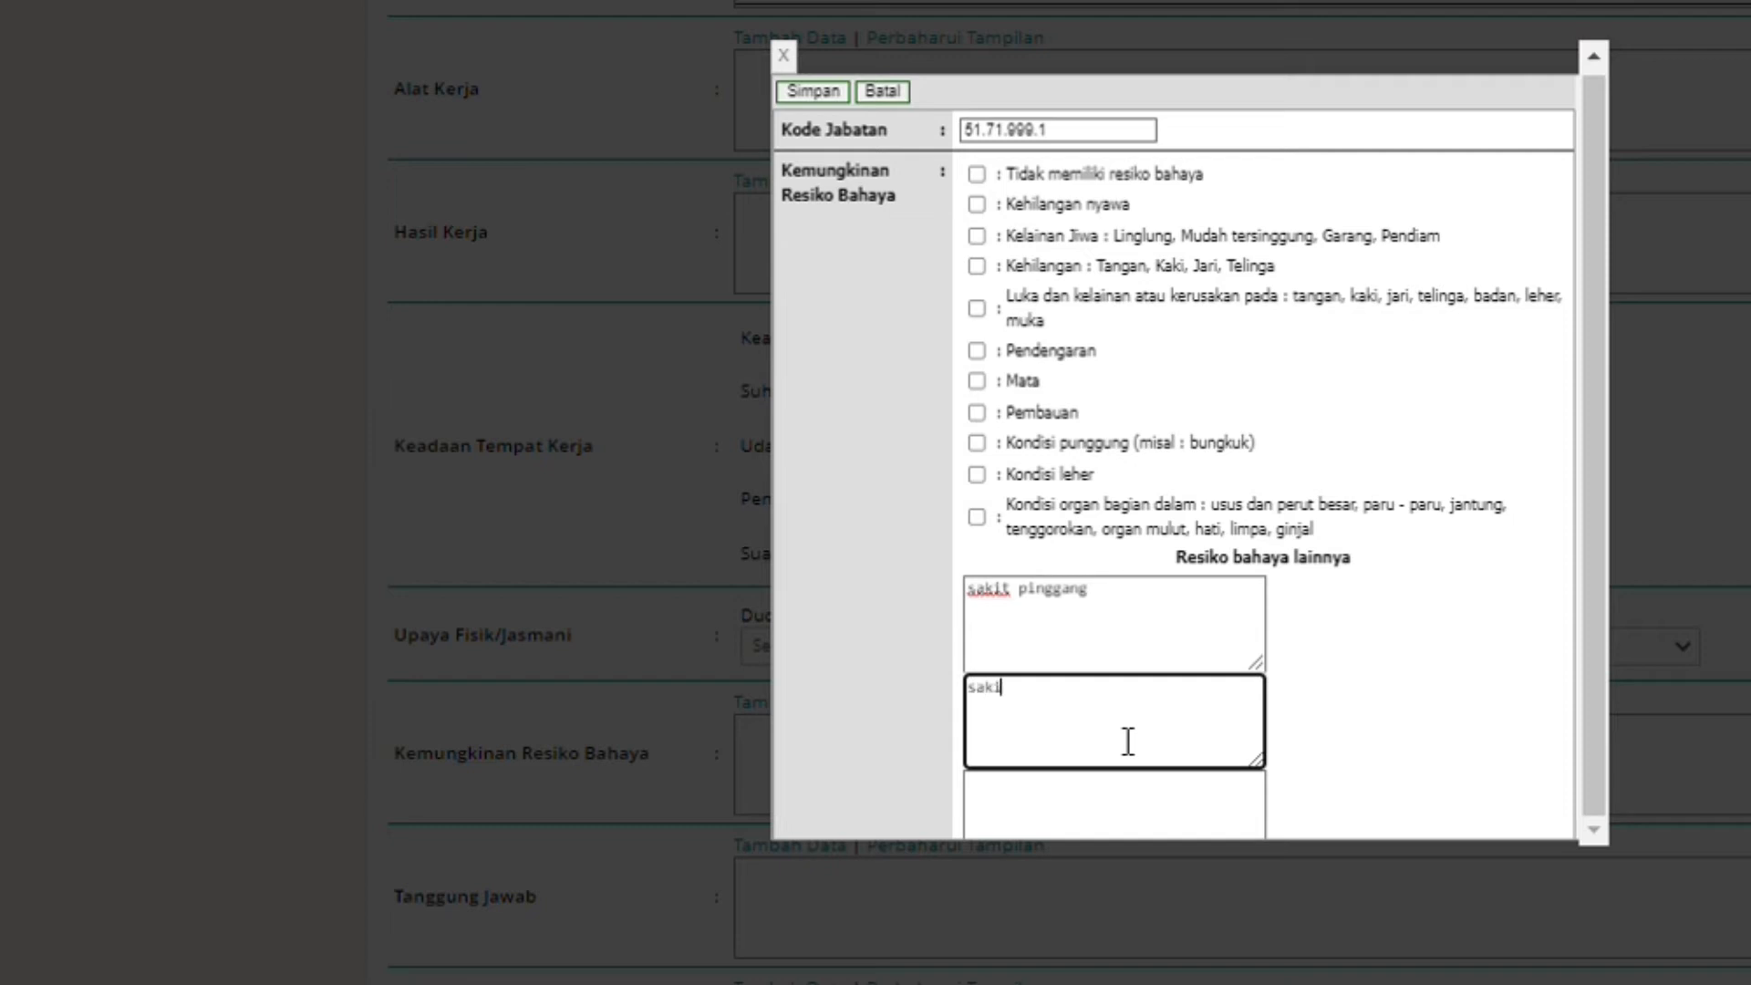
{"action": "type", "text": "t otot"}
{"action": "left_click", "coordinate": [1115, 818]}
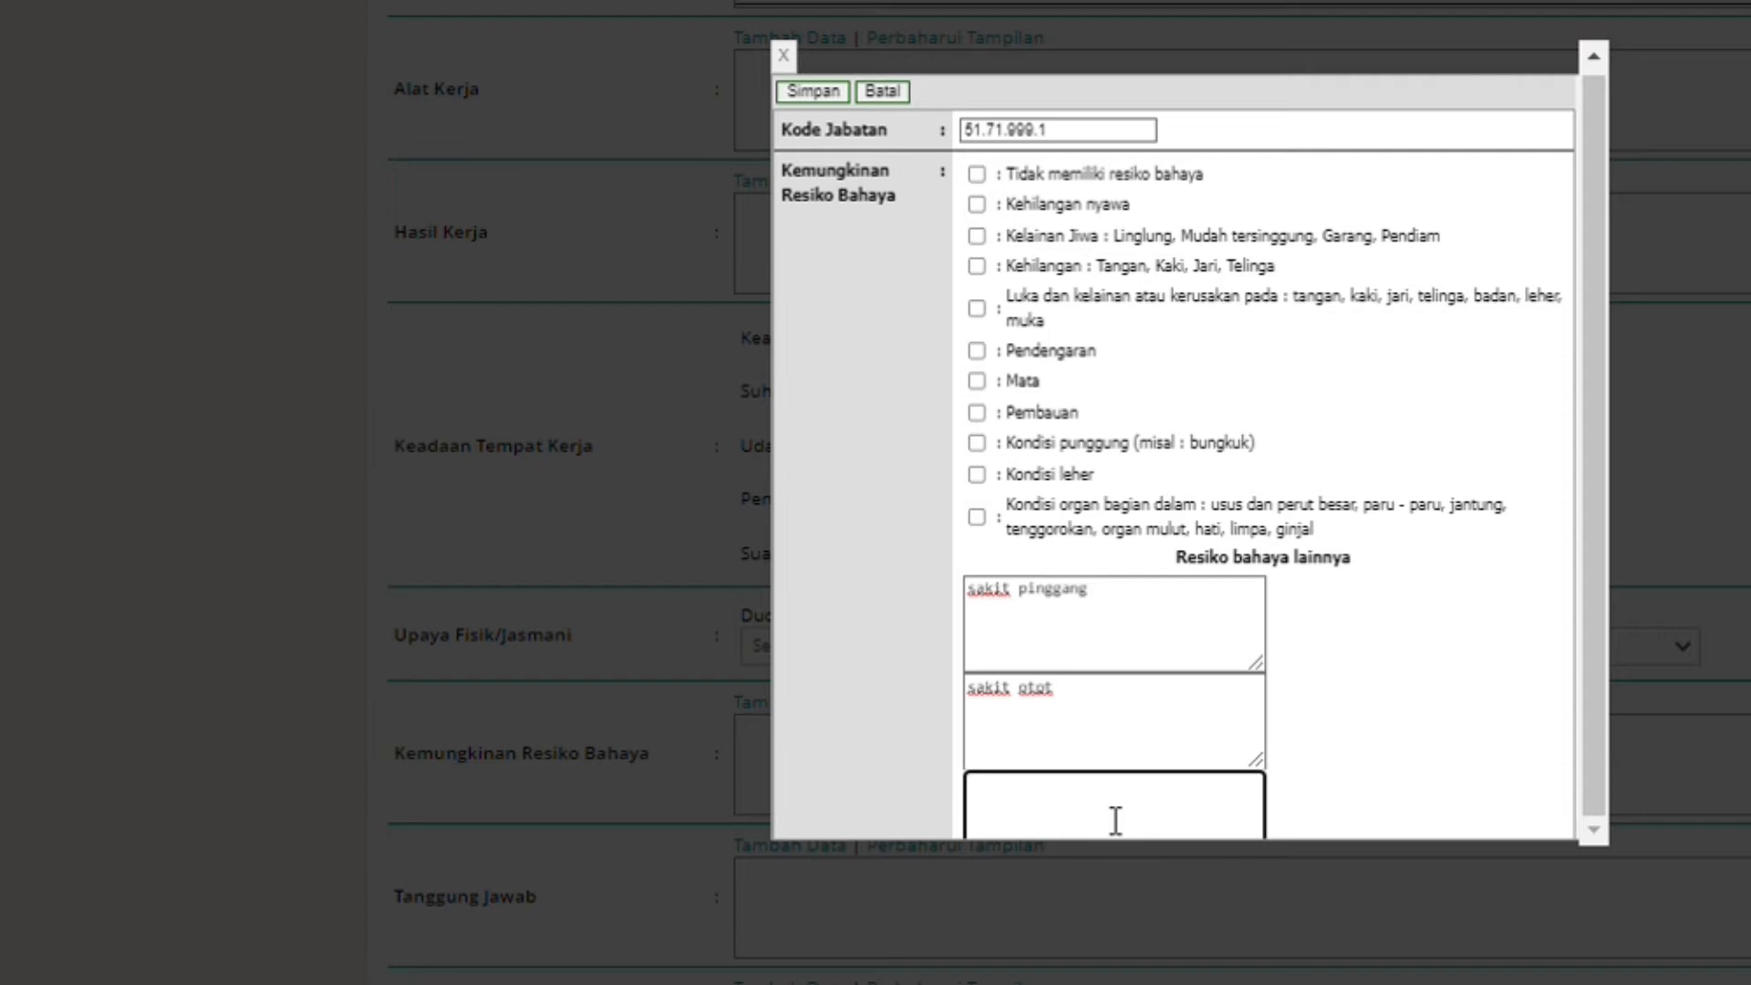
{"action": "type", "text": "sakit lutut"}
Save the hazard risks, close the form and refresh the Kemungkinan Resiko Bahaya list.
{"action": "left_click", "coordinate": [829, 94]}
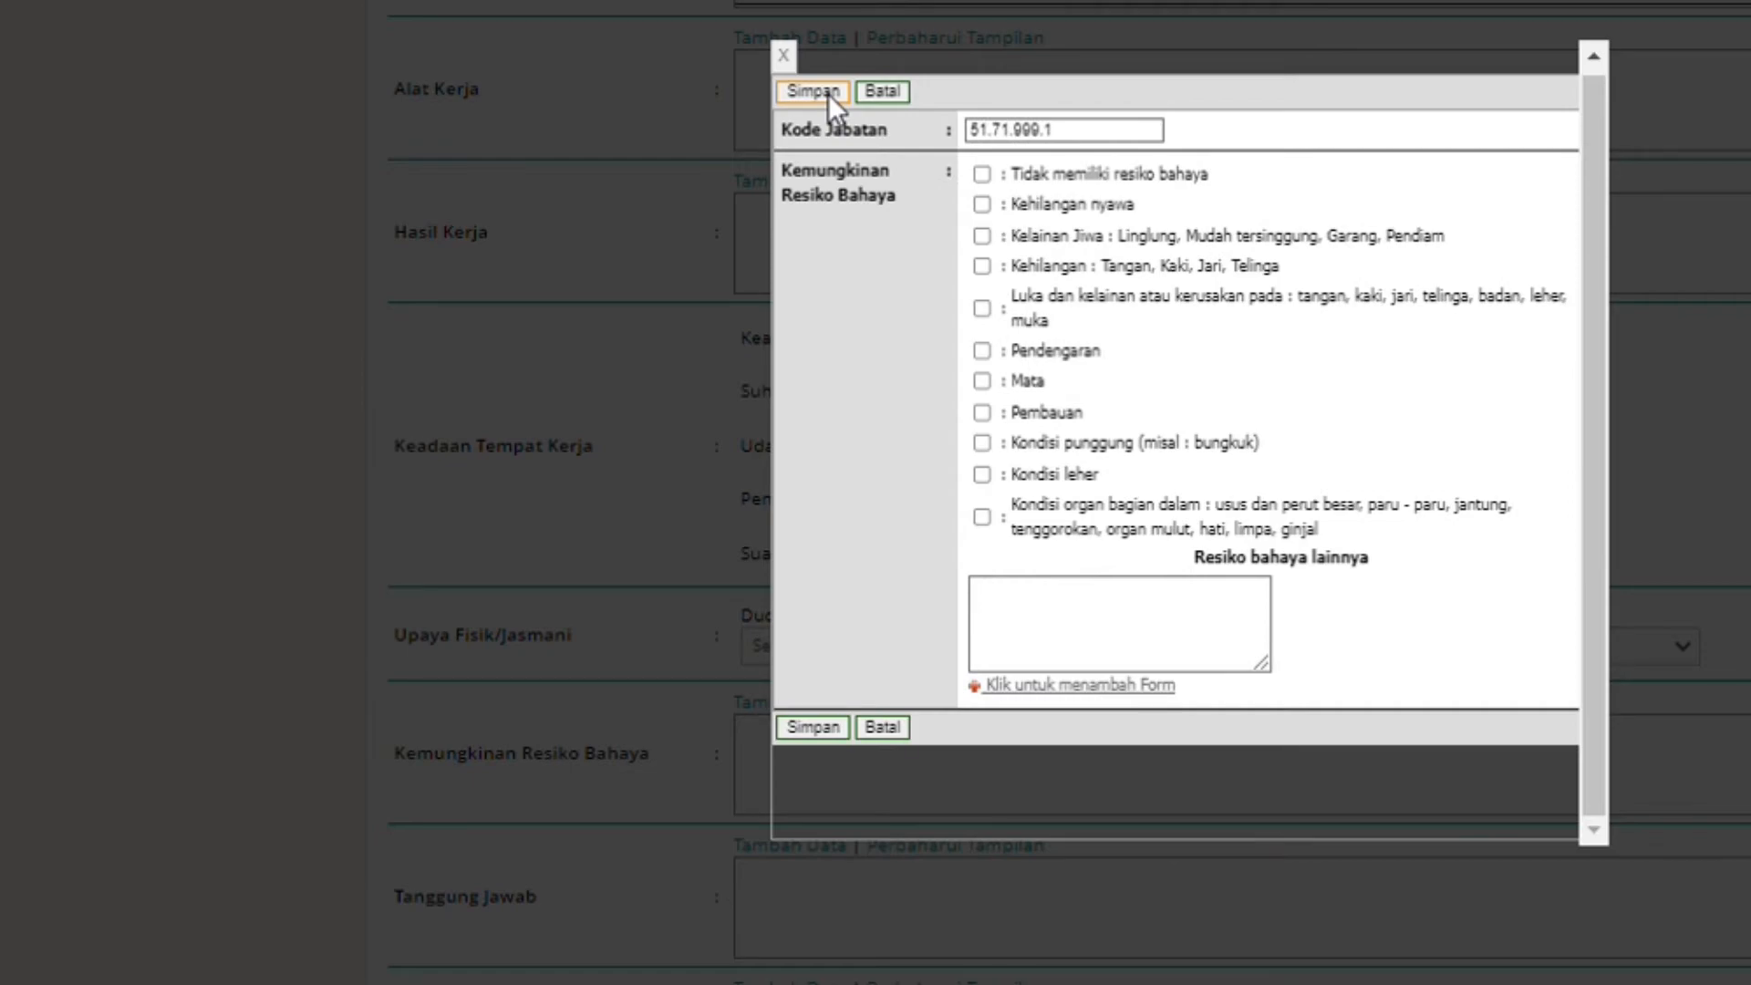
{"action": "left_click", "coordinate": [783, 55]}
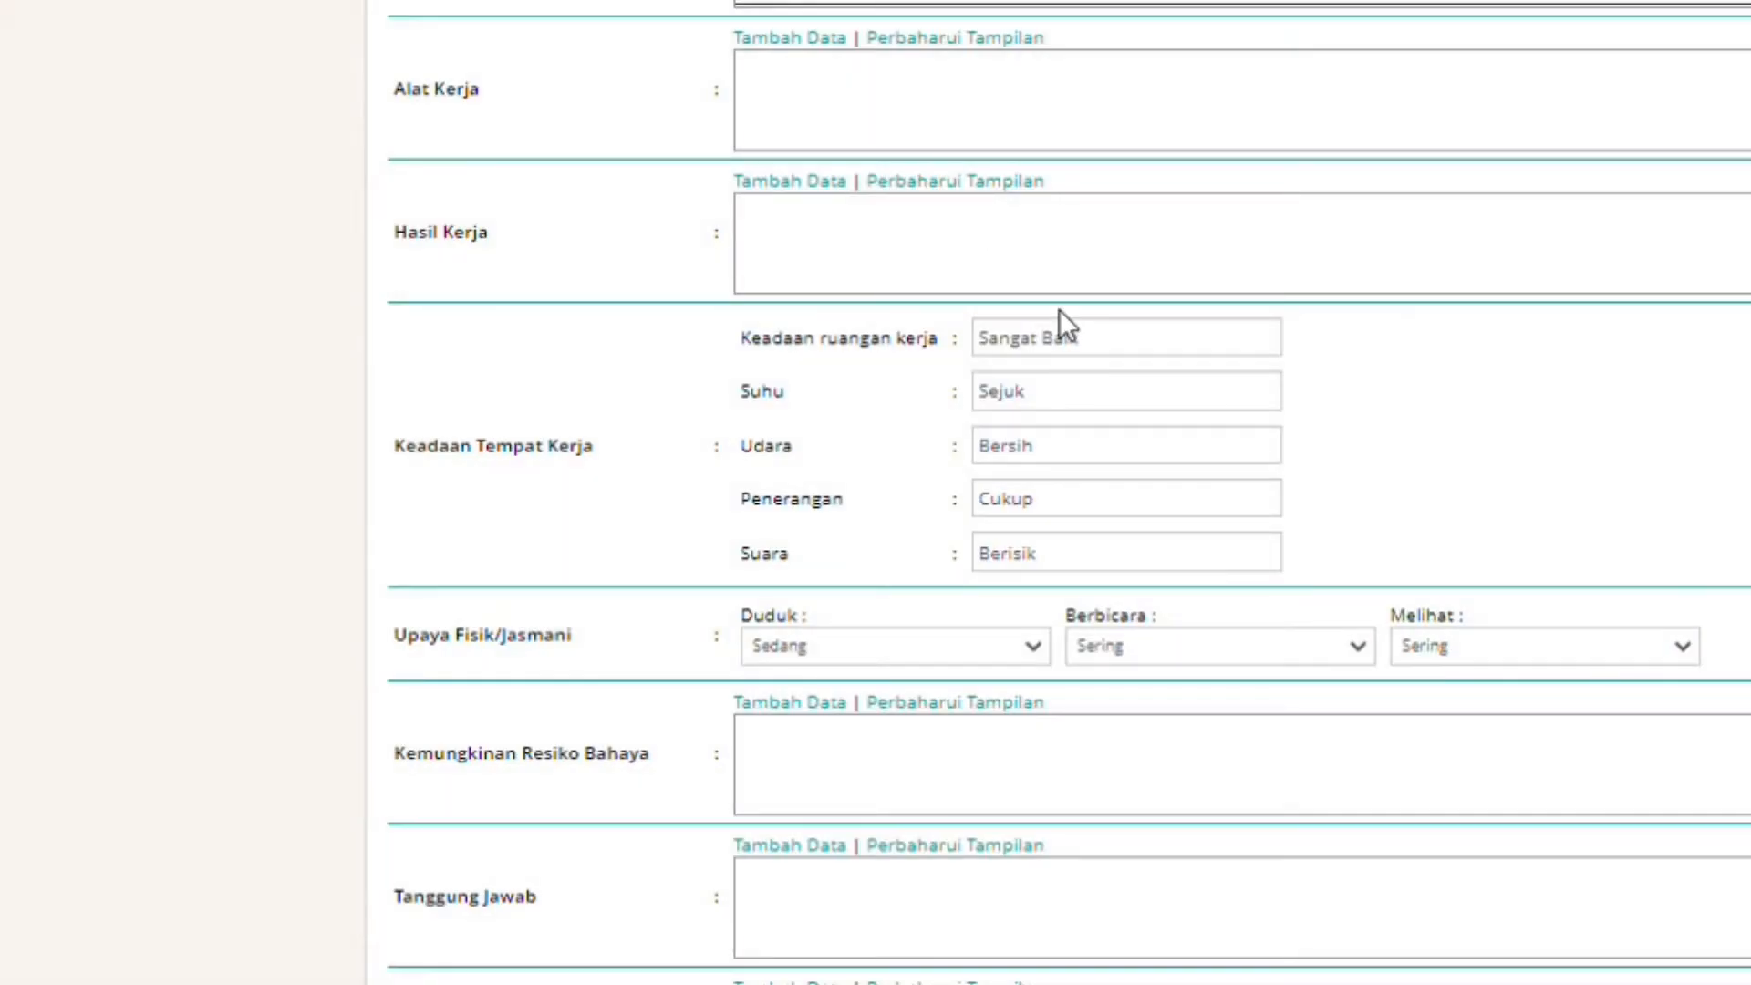
{"action": "left_click", "coordinate": [1004, 703]}
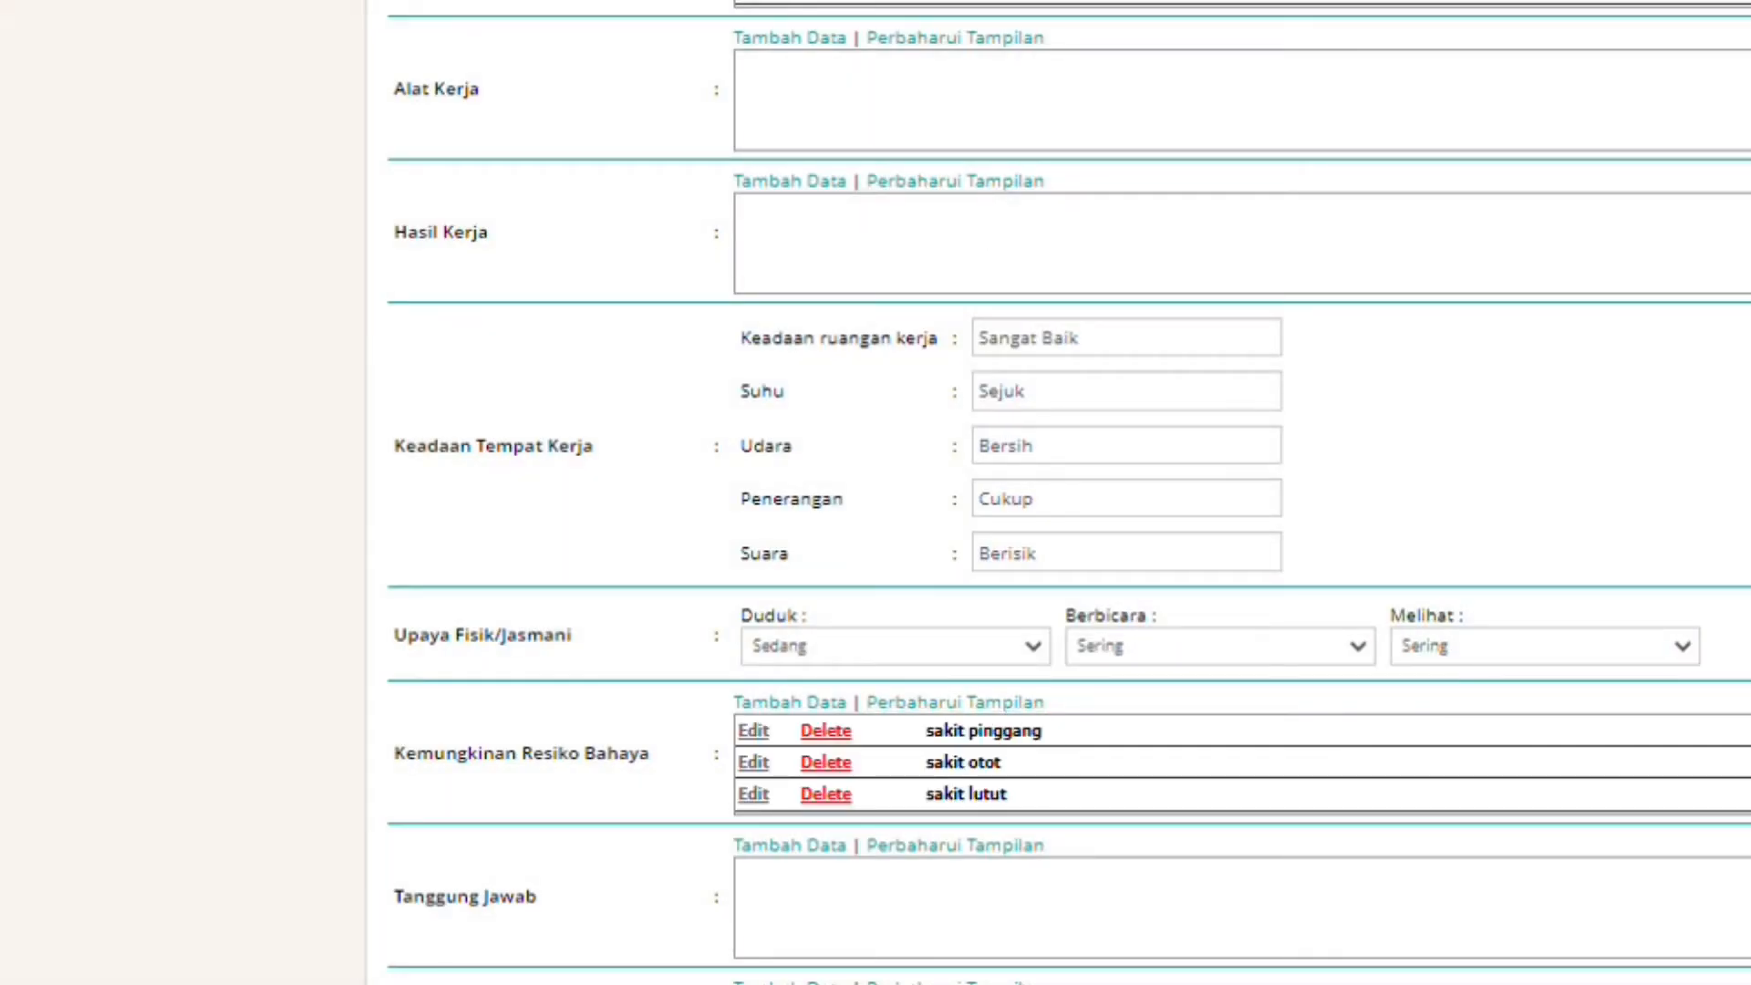
View the entry forms for Tanggung Jawab and Wewenang, closing each without adding data.
{"action": "scroll", "coordinate": [1133, 359], "scroll_direction": "down", "scroll_amount": 5}
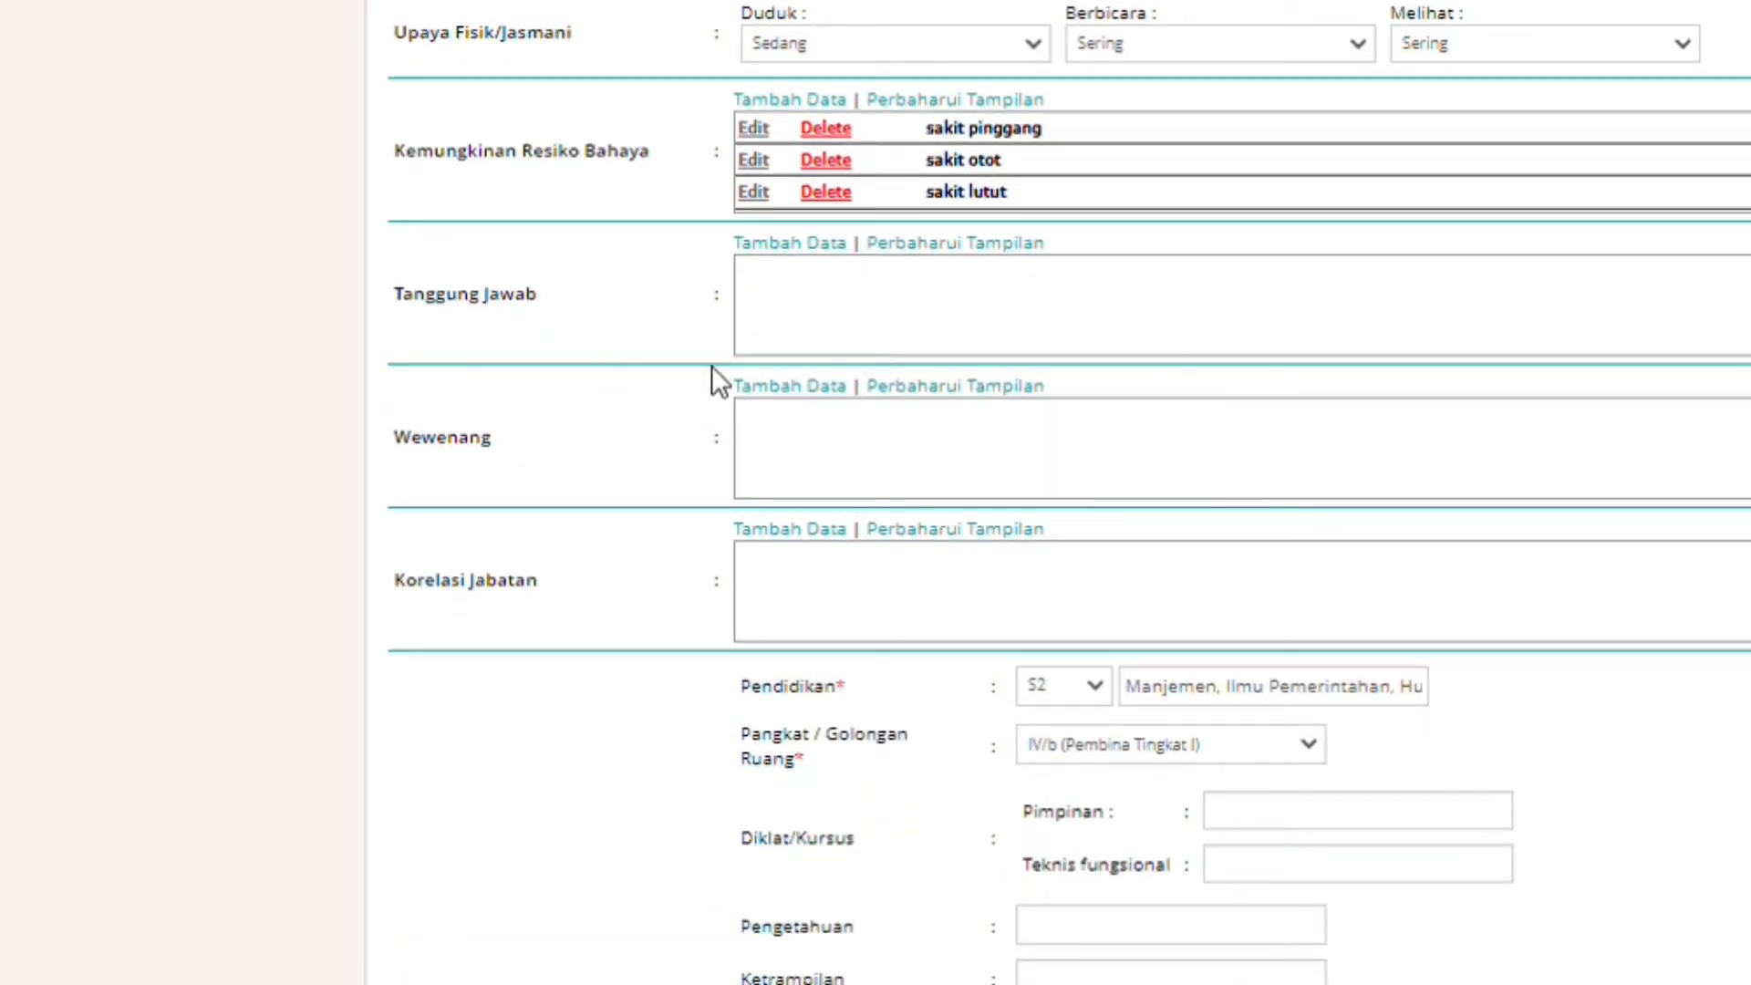
{"action": "left_click", "coordinate": [821, 241]}
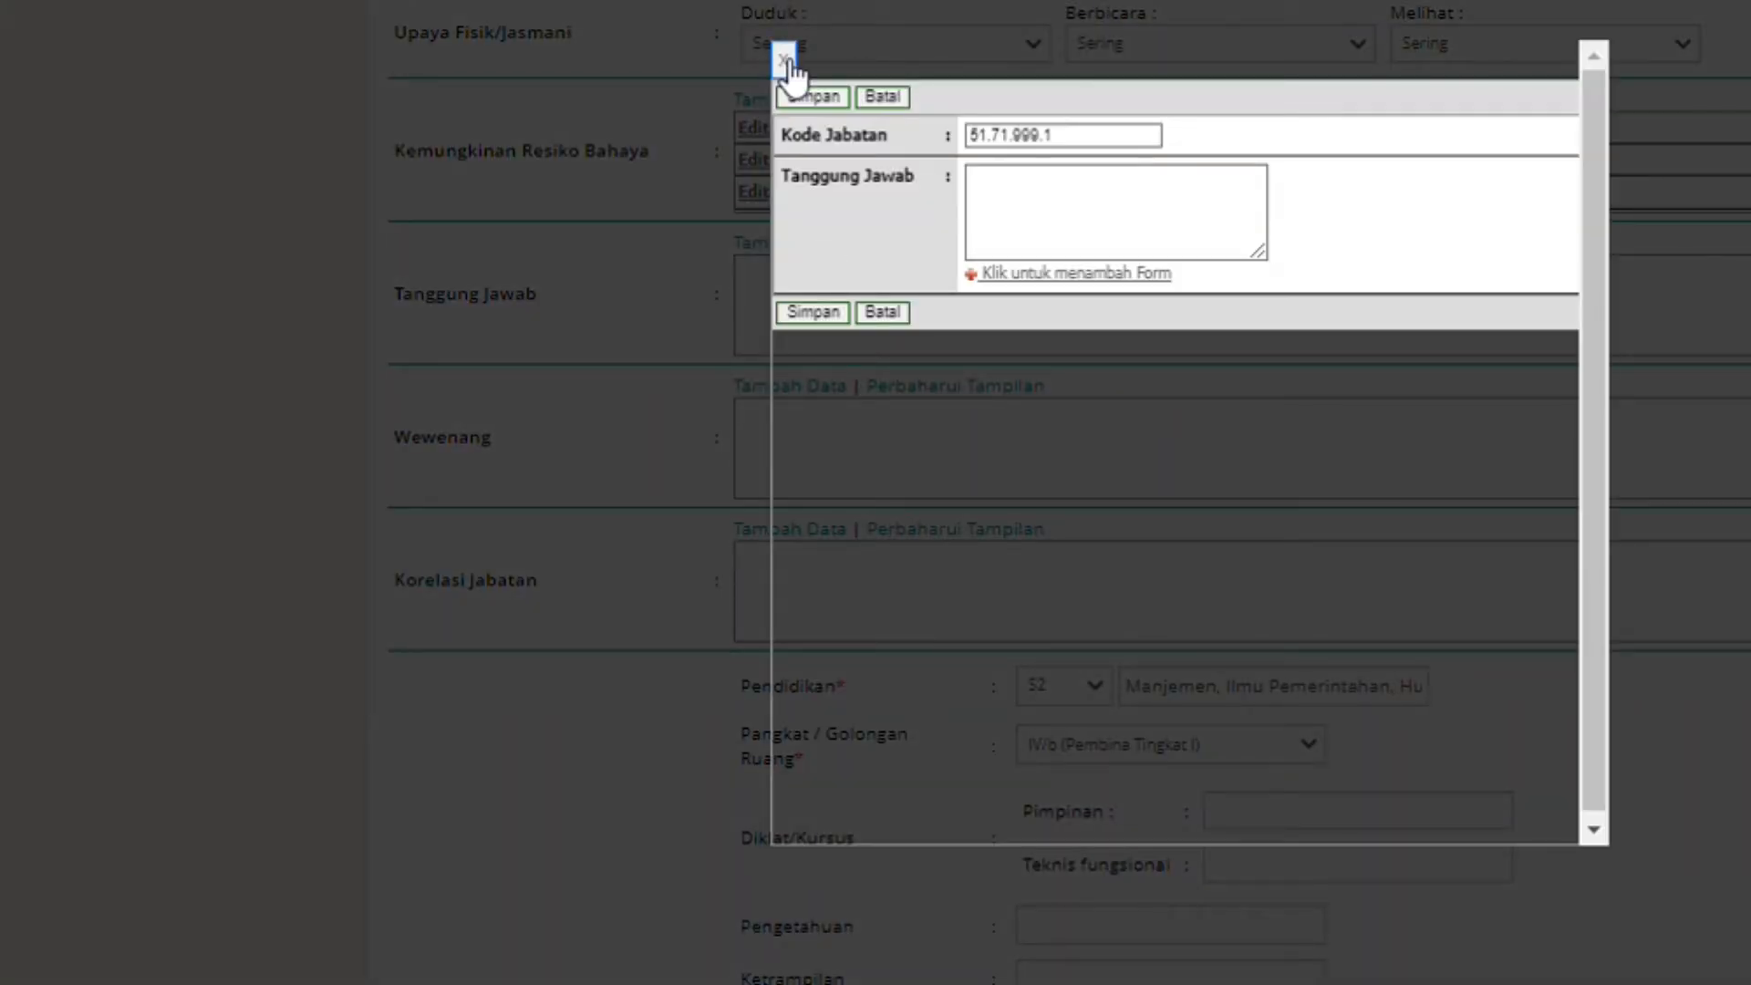
{"action": "left_click", "coordinate": [783, 59]}
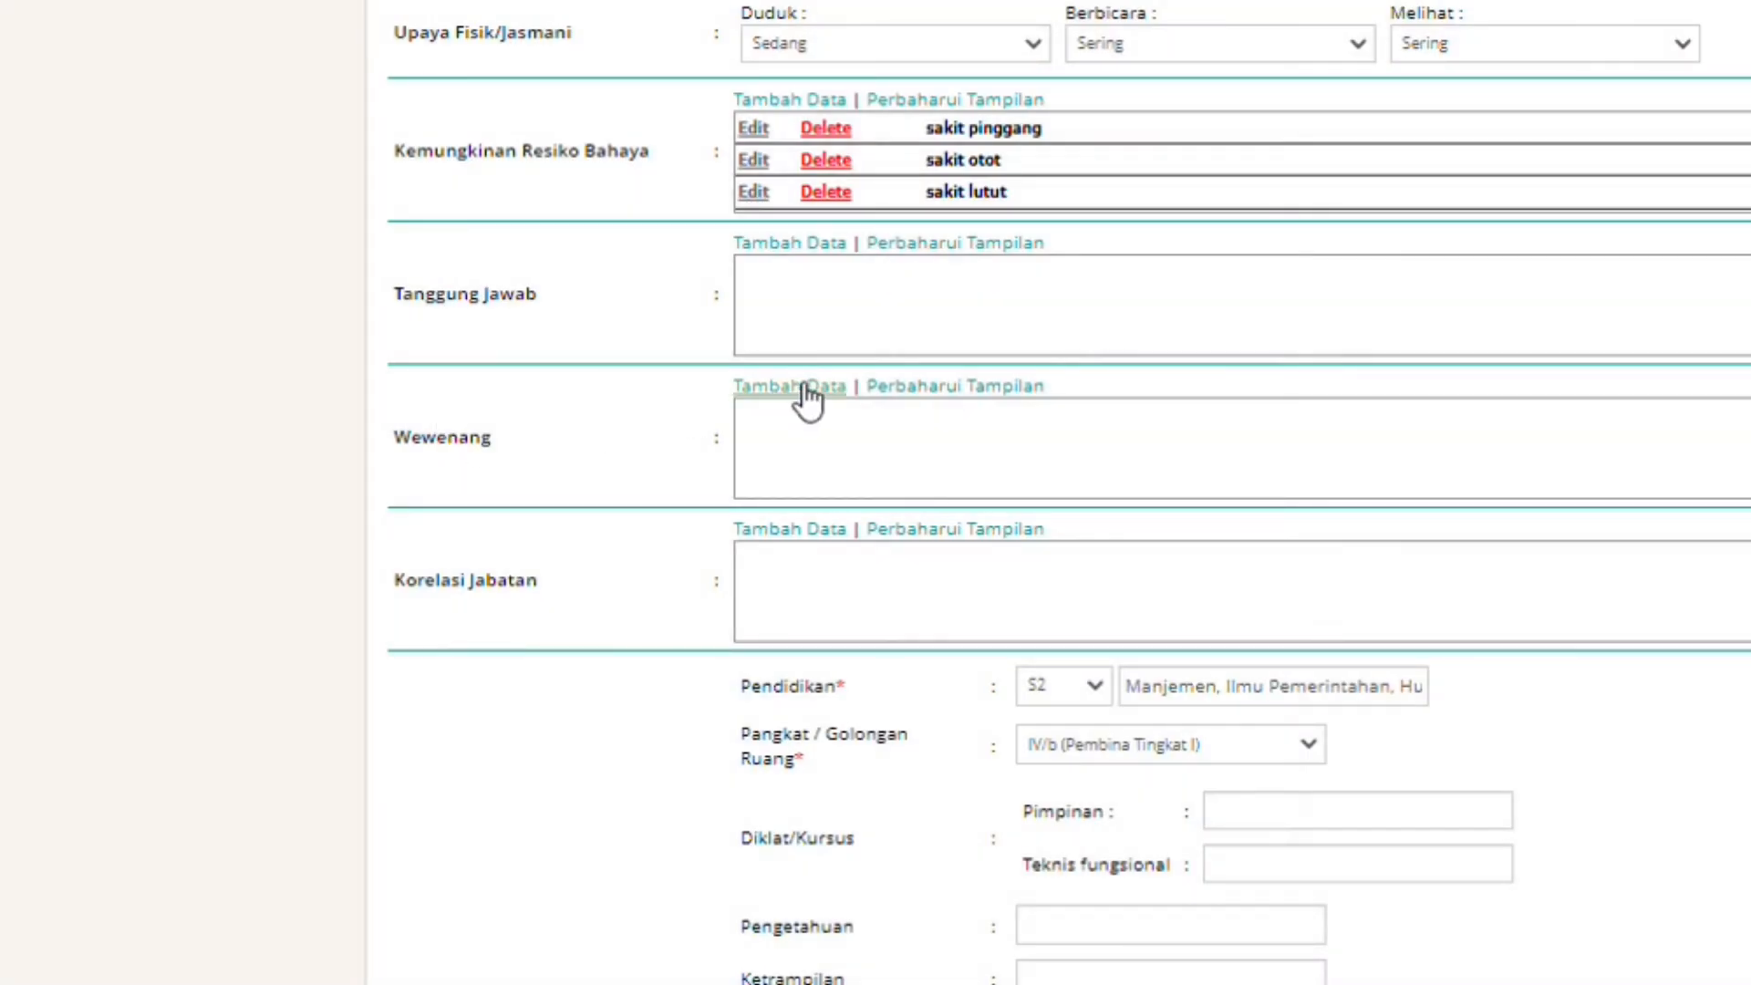
{"action": "left_click", "coordinate": [807, 387]}
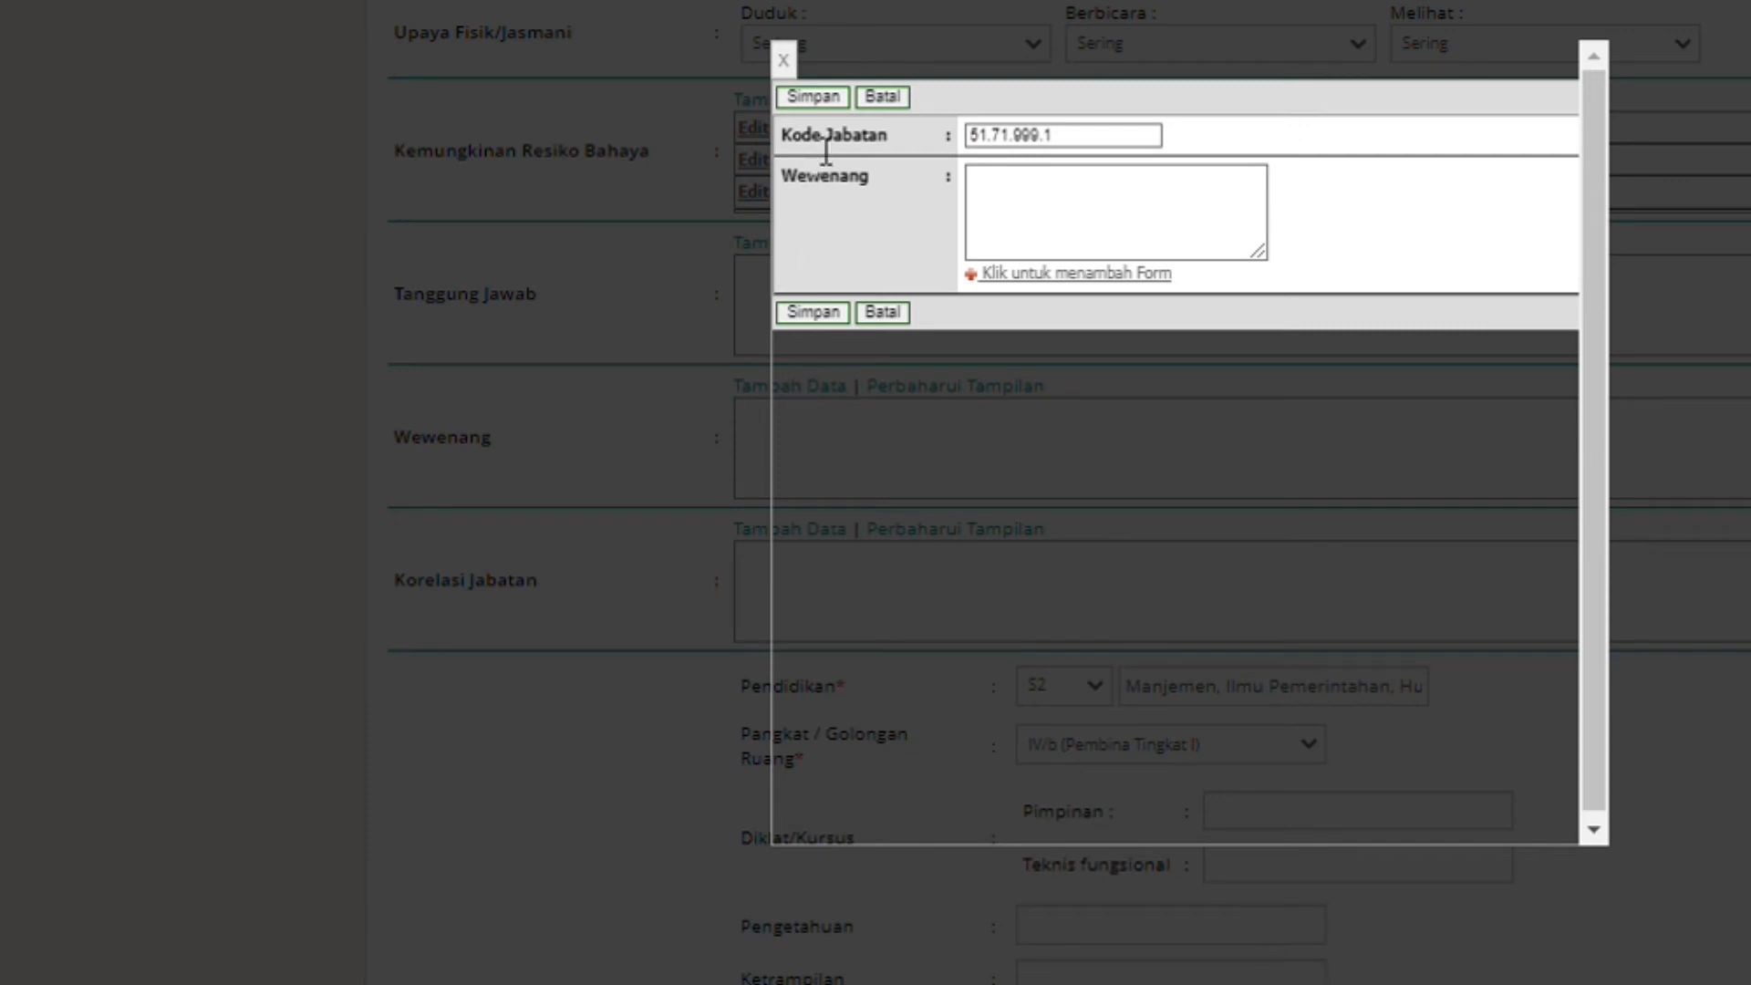
{"action": "left_click", "coordinate": [784, 60]}
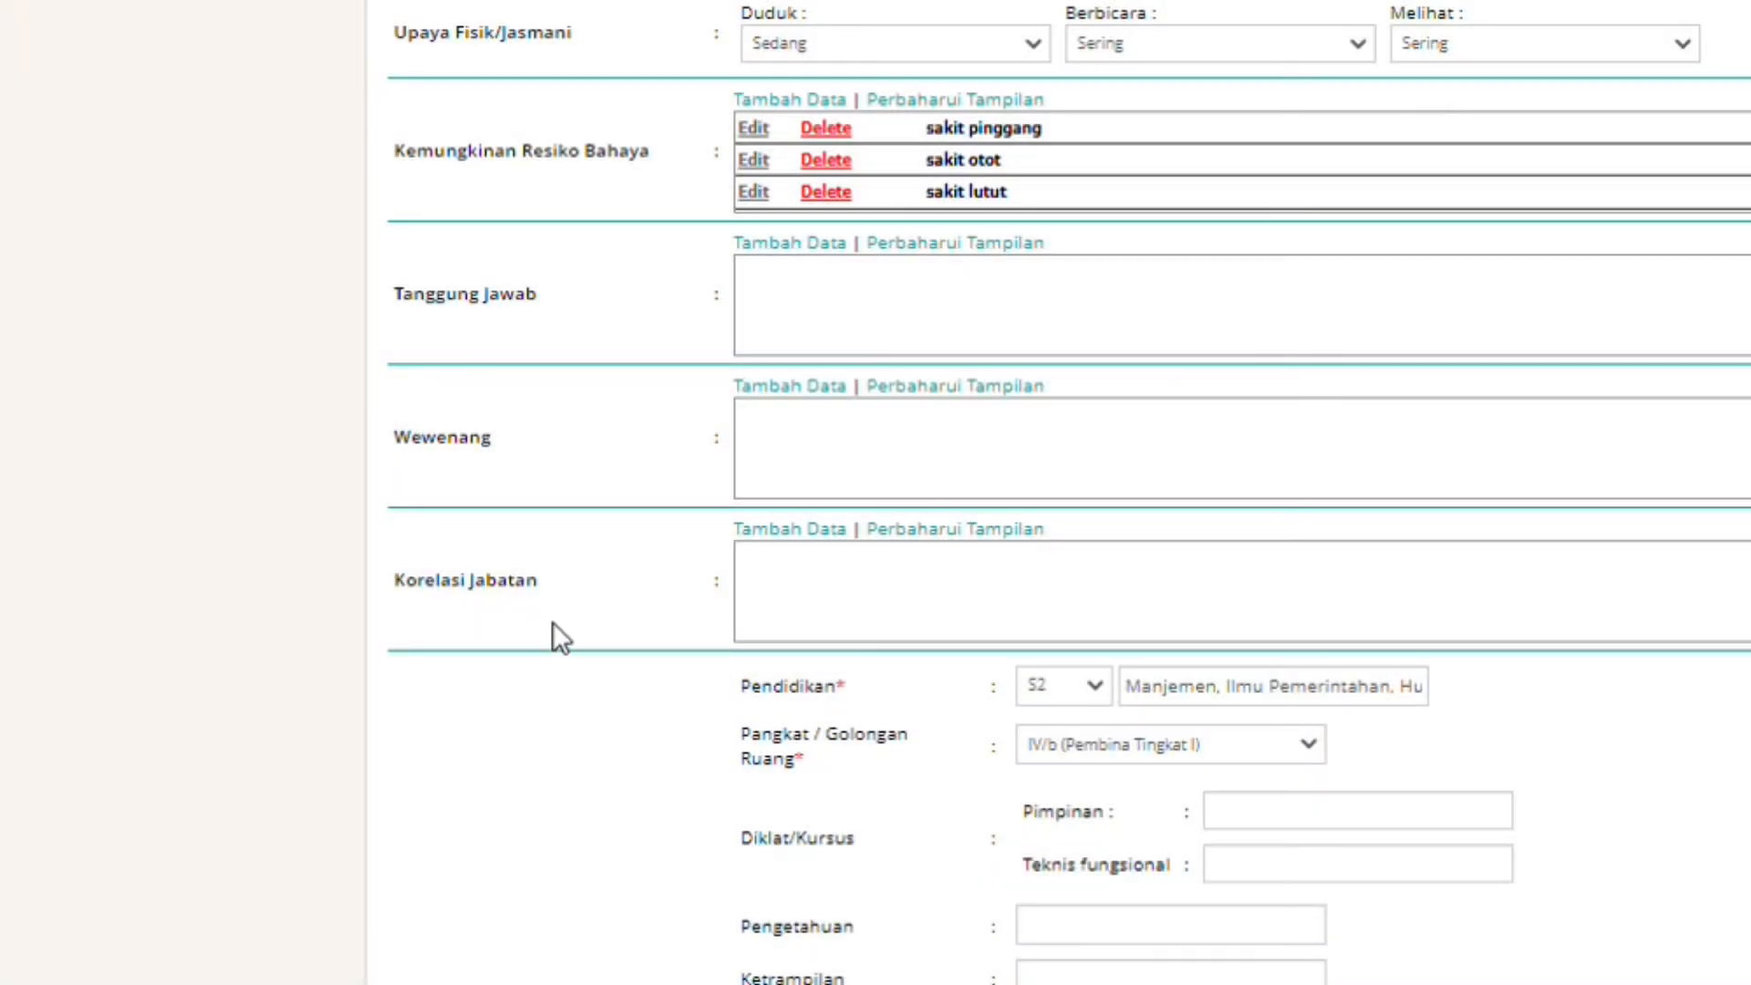
{"action": "left_click_drag", "start_coordinate": [553, 621], "coordinate": [375, 617]}
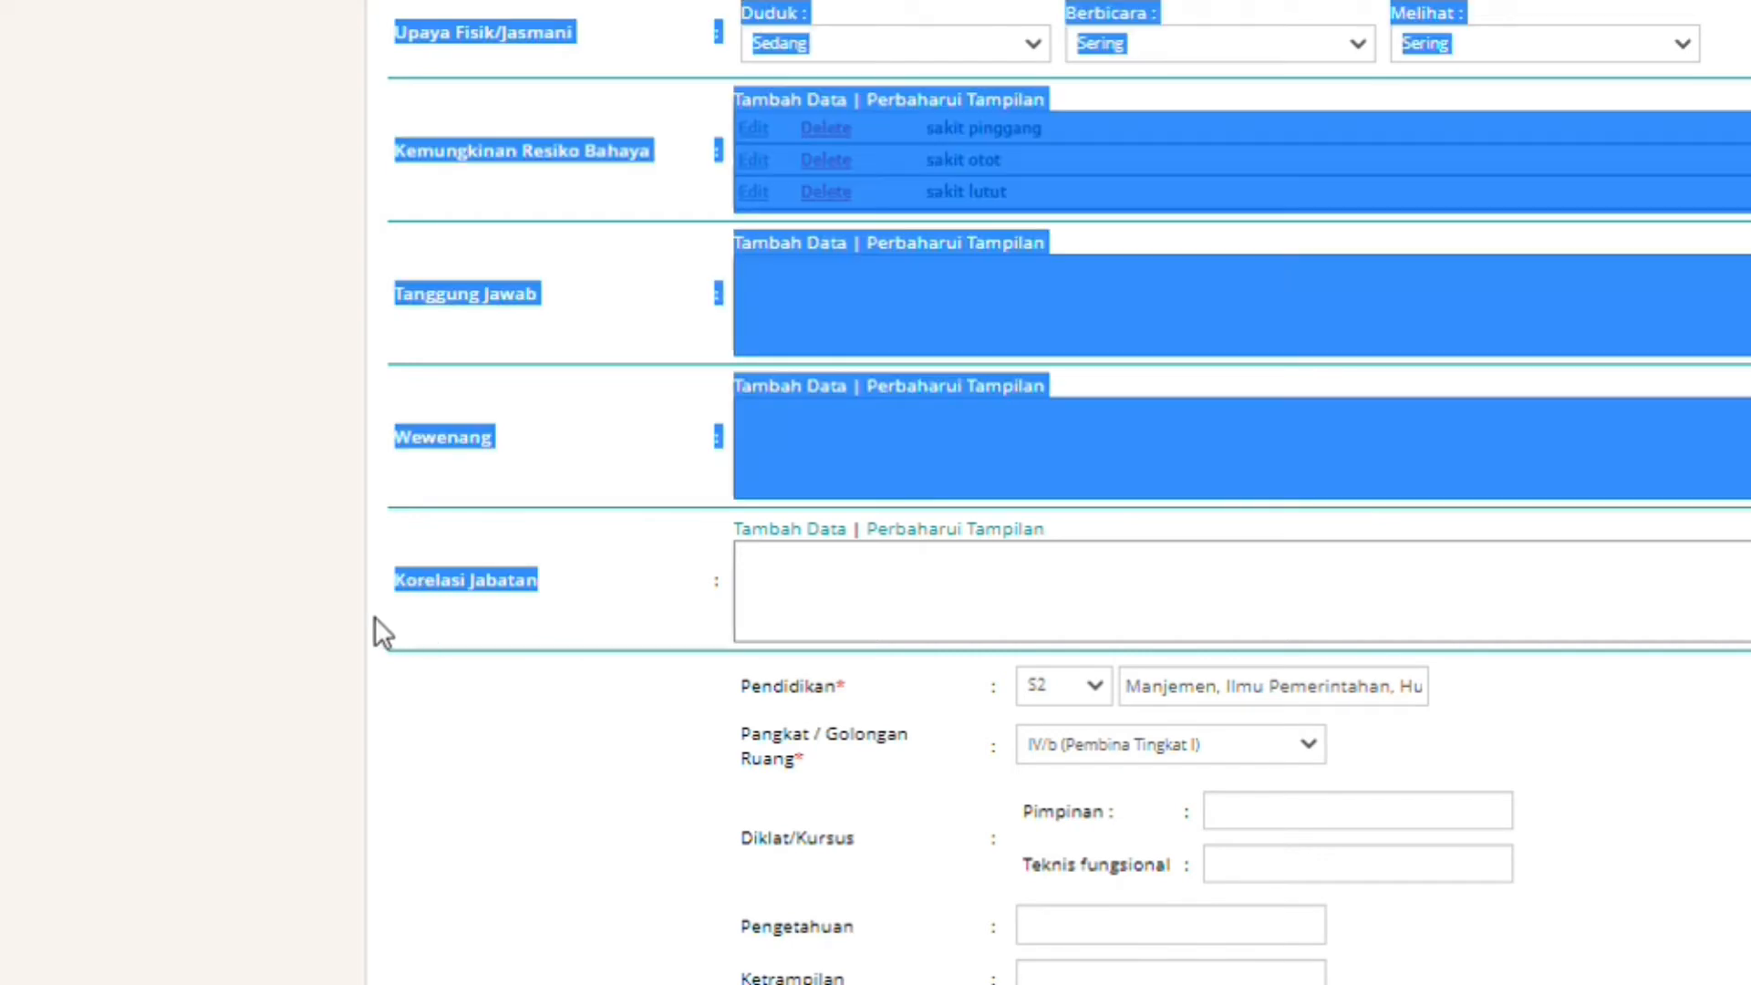
{"action": "left_click", "coordinate": [375, 617]}
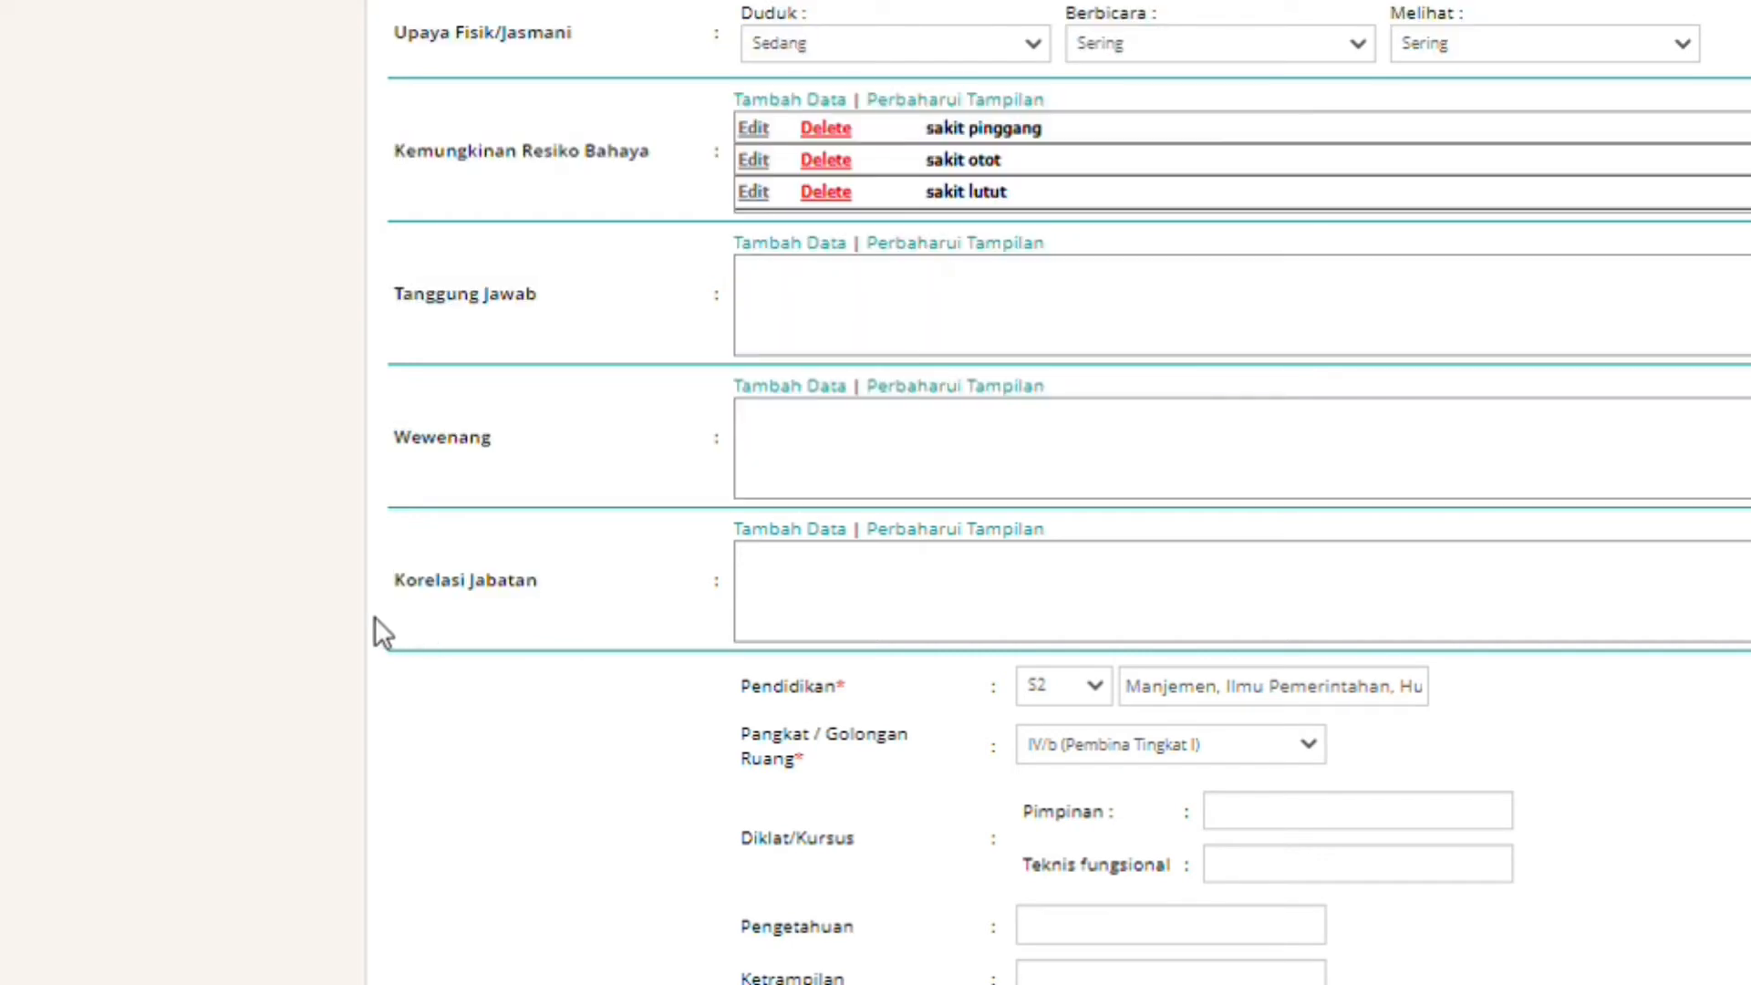
Open the form for adding Korelasi Jabatan entries and add two more rows to it.
{"action": "left_click", "coordinate": [811, 537]}
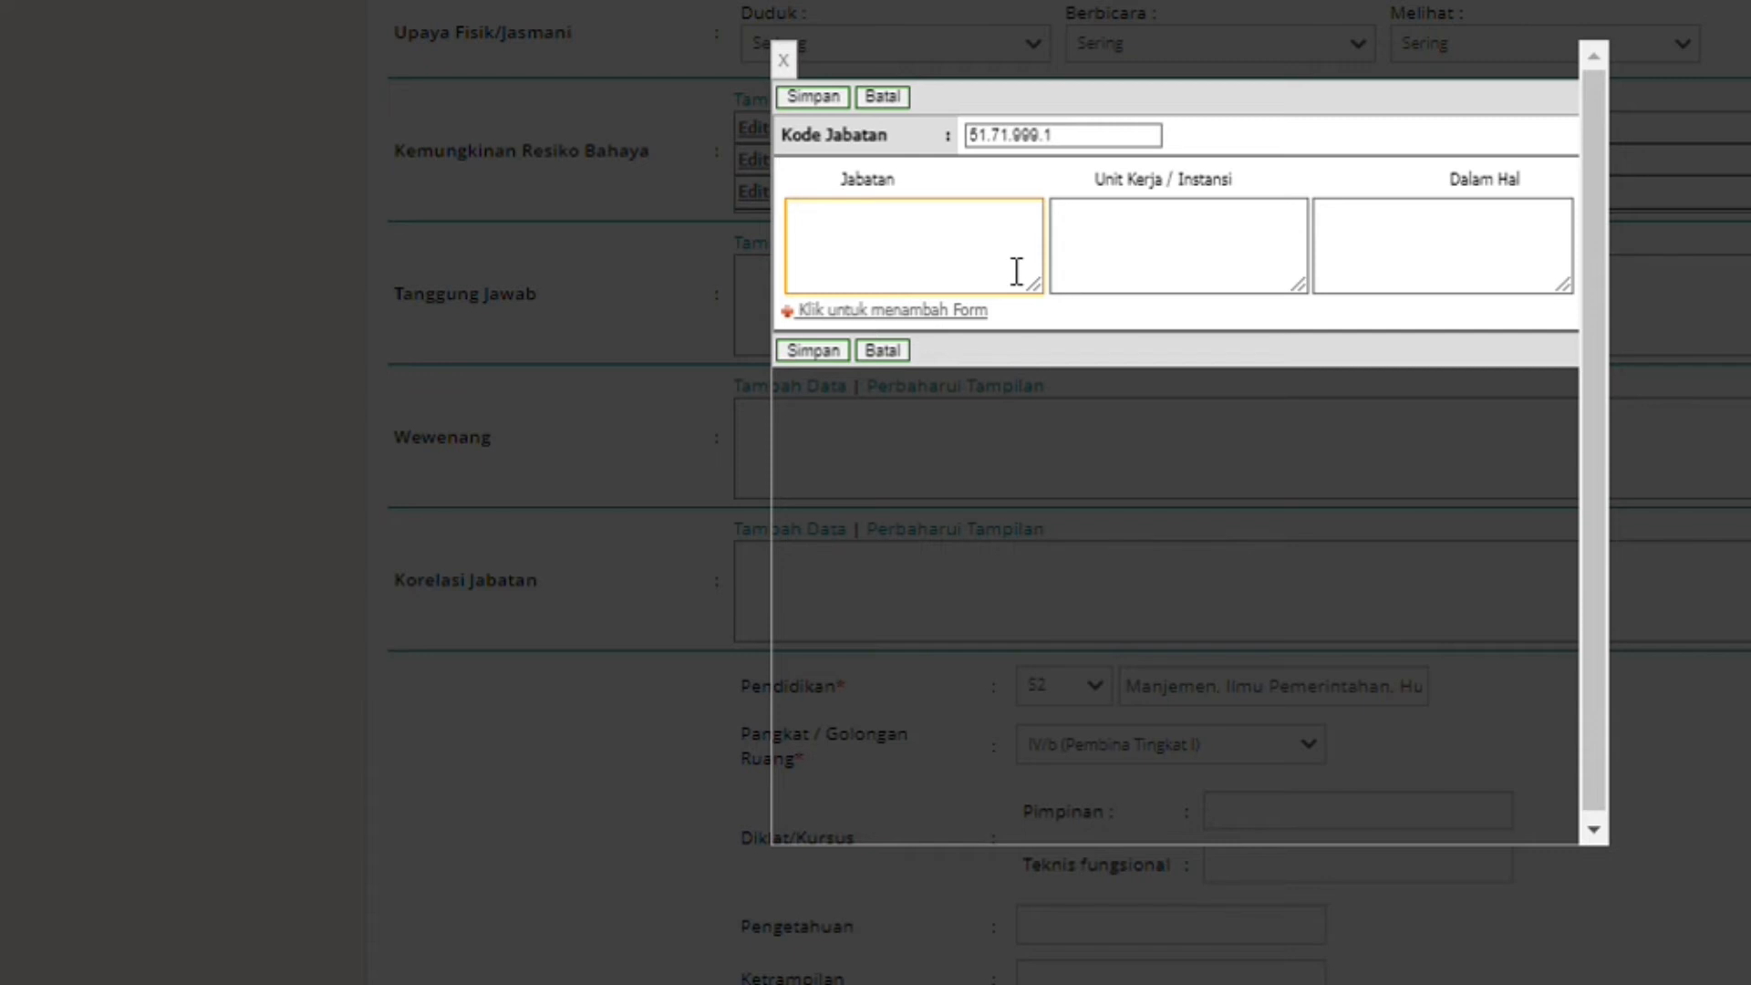
{"action": "left_click", "coordinate": [958, 315]}
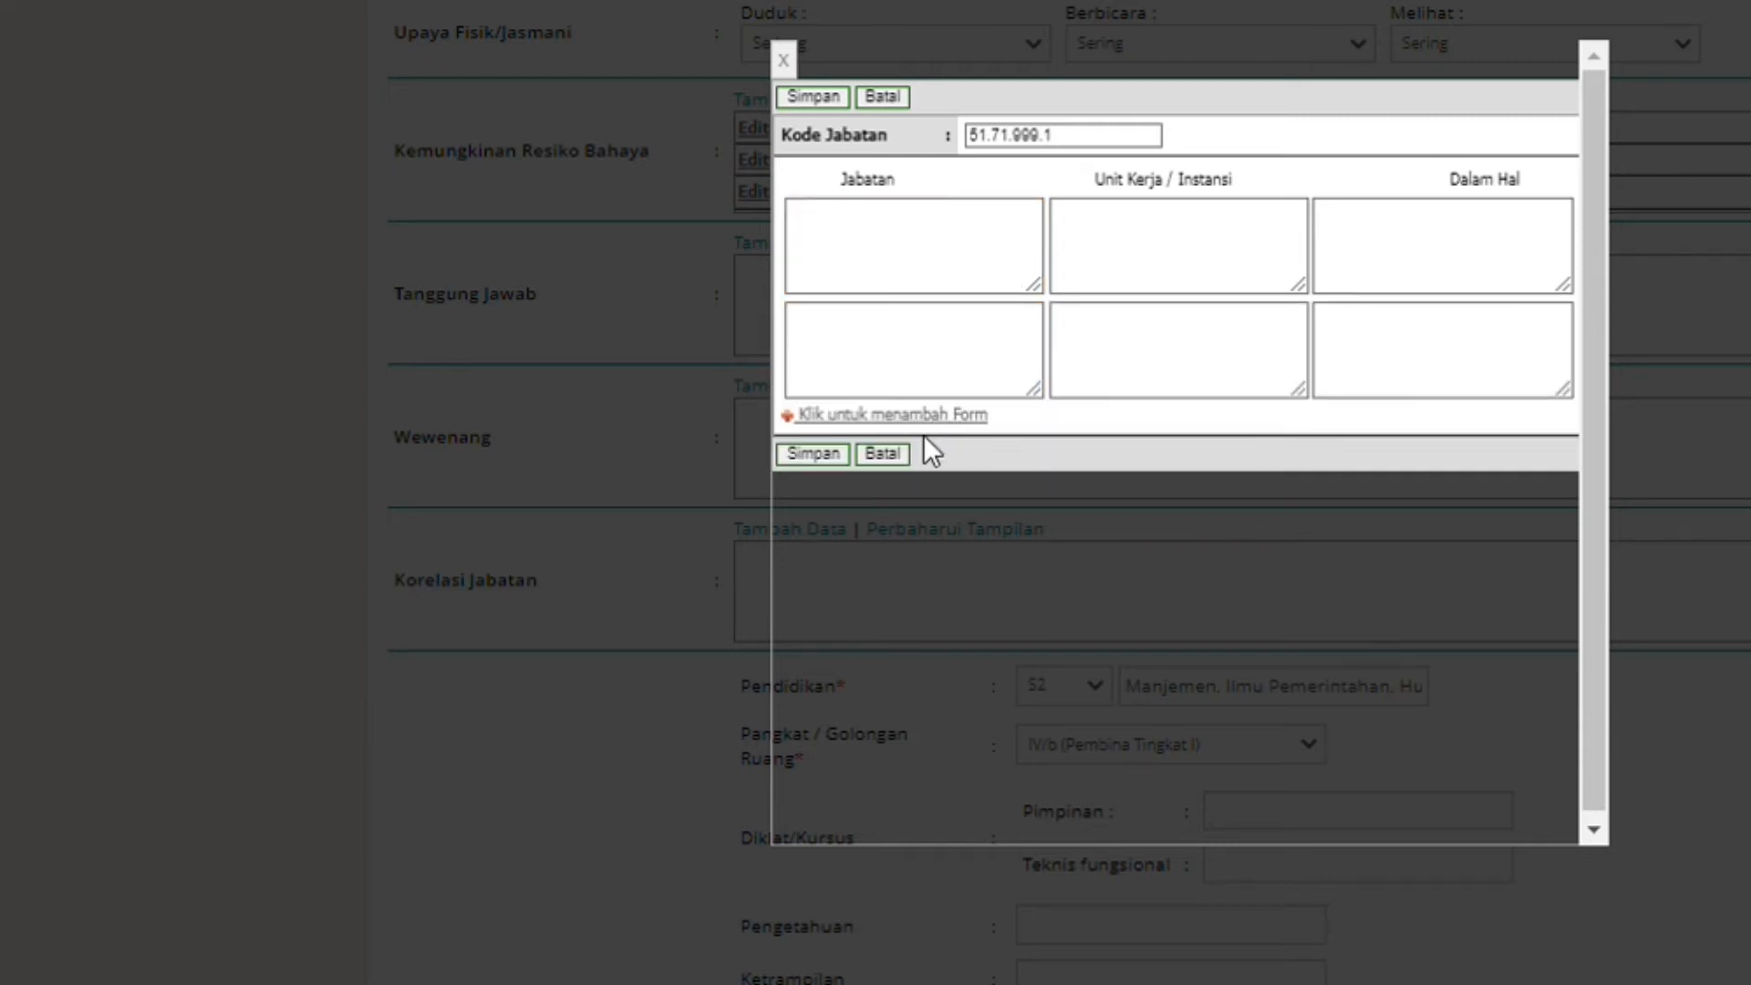
{"action": "left_click", "coordinate": [939, 416]}
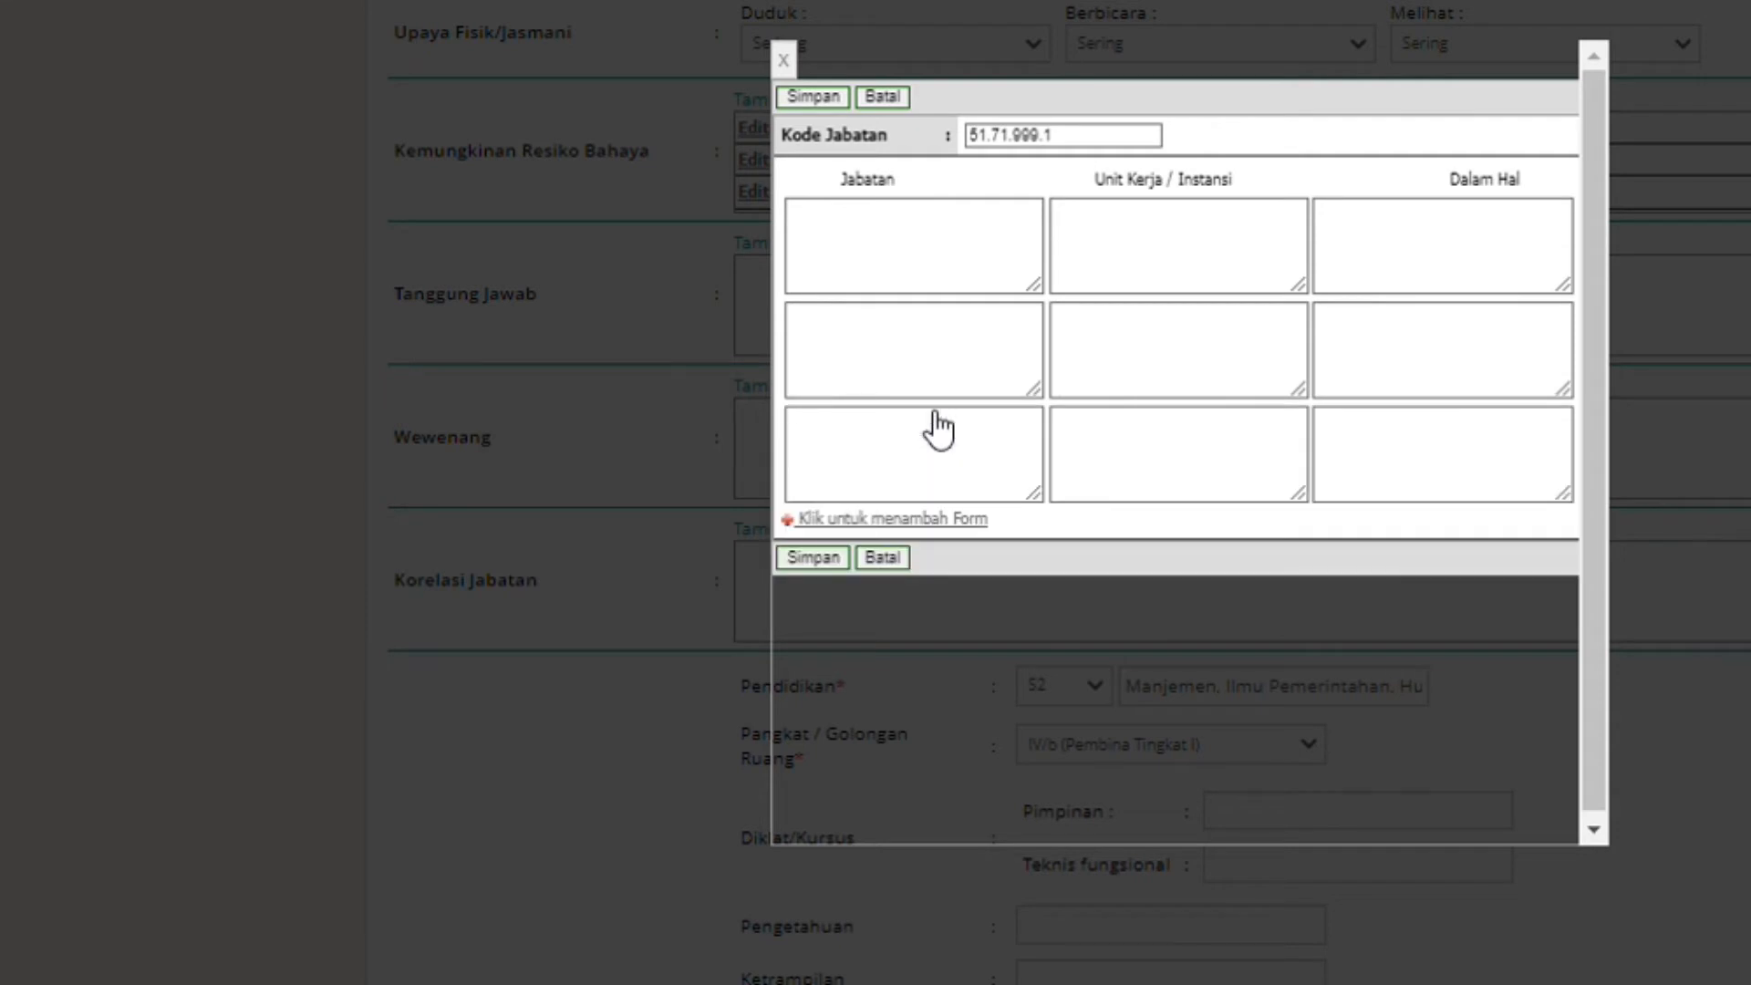
Enter "SEKRETARIS BADAN" as the Jabatan in the first Korelasi Jabatan row.
{"action": "left_click", "coordinate": [883, 285]}
{"action": "type", "text": "sEKRETARIS "}
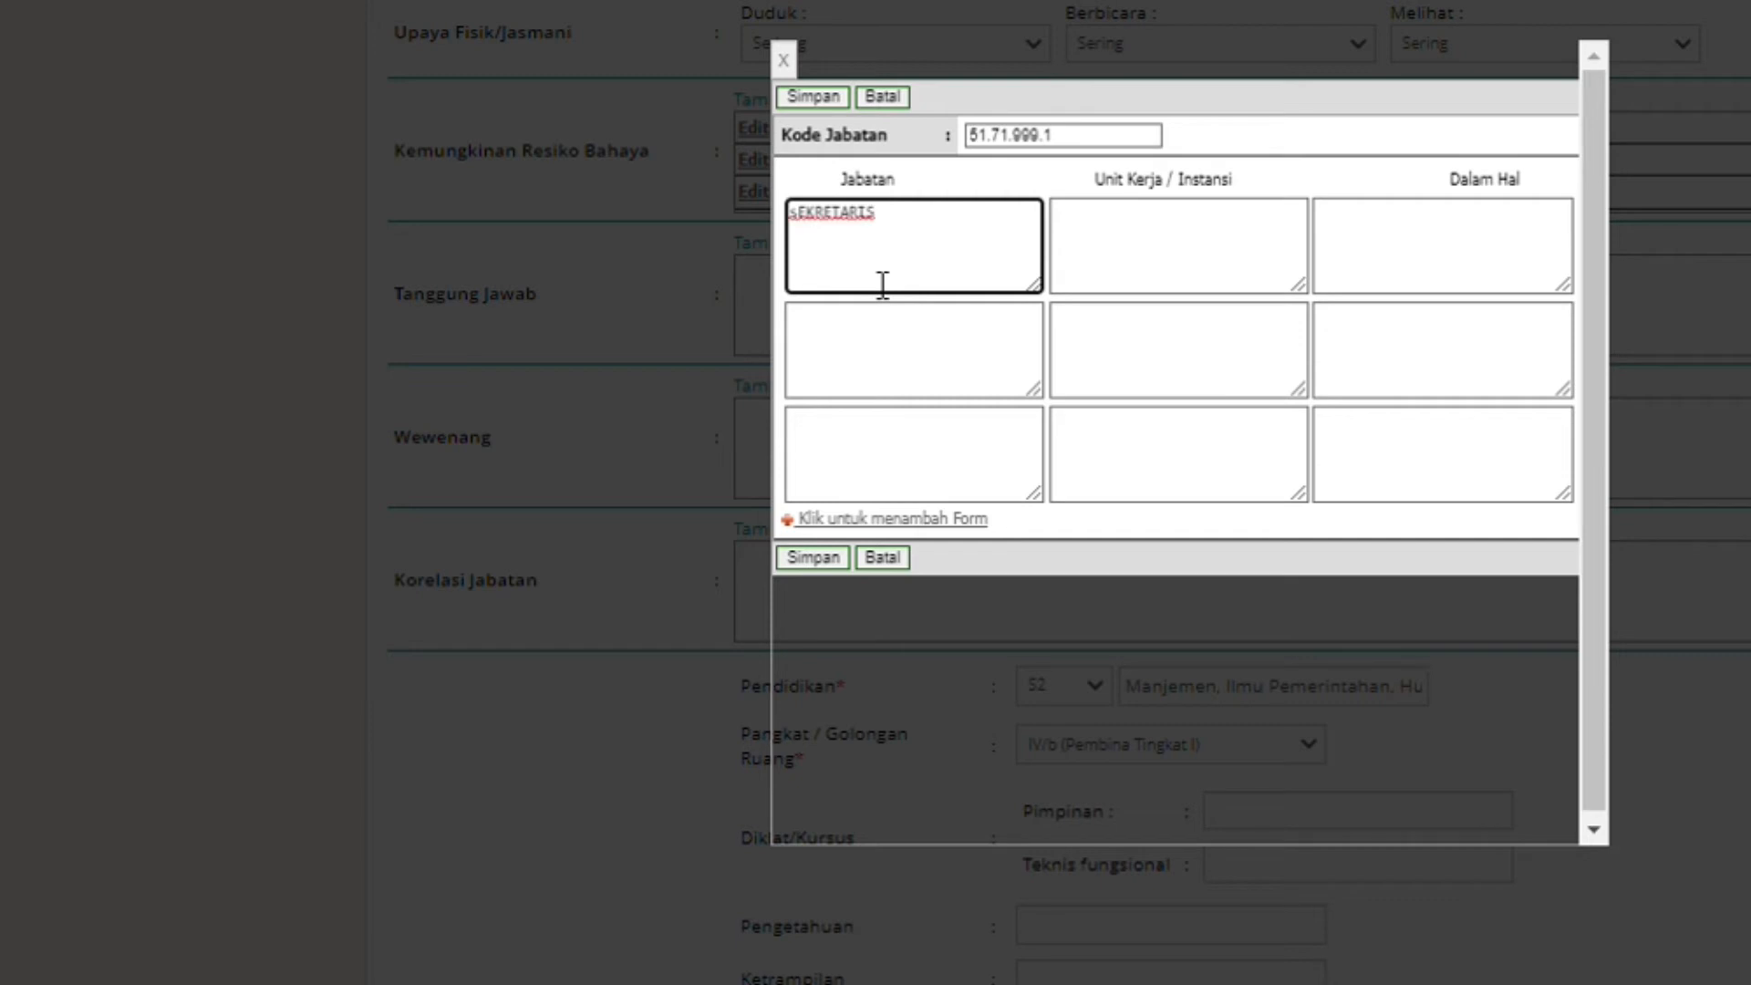
{"action": "type", "text": "bASA"}
{"action": "key", "text": "BackSpace"}
{"action": "key", "text": "BackSpace"}
{"action": "key", "text": "BackSpace"}
{"action": "key", "text": "BackSpace"}
{"action": "key", "text": "BackSpace"}
{"action": "key", "text": "BackSpace"}
{"action": "key", "text": "BackSpace"}
{"action": "key", "text": "BackSpace"}
{"action": "key", "text": "BackSpace"}
{"action": "key", "text": "BackSpace"}
{"action": "key", "text": "BackSpace"}
{"action": "key", "text": "BackSpace"}
{"action": "key", "text": "BackSpace"}
{"action": "key", "text": "BackSpace"}
{"action": "key", "text": "BackSpace"}
{"action": "type", "text": "SEKRETARIS BADAN"}
Enter "SEKRETARIAT" as the Unit Kerja / Instansi in the first row.
{"action": "left_click", "coordinate": [1157, 259]}
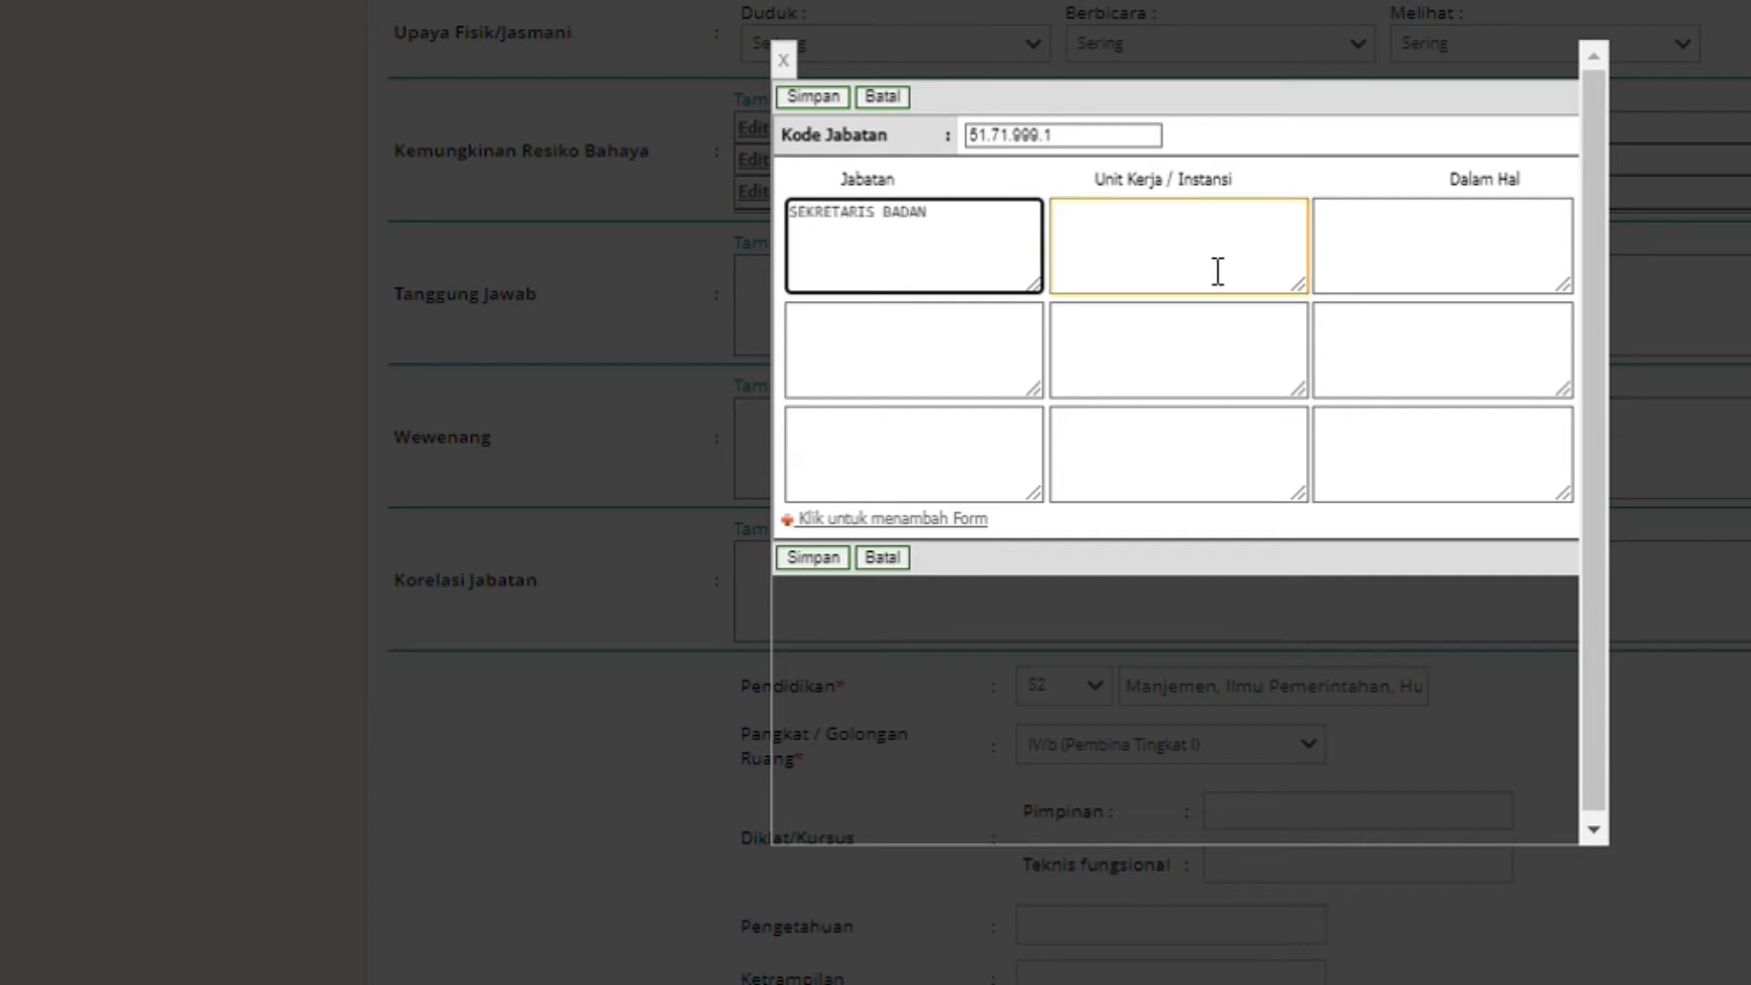
{"action": "type", "text": "SEKRETARIAT"}
{"action": "key", "text": "BackSpace"}
{"action": "key", "text": "BackSpace"}
{"action": "key", "text": "BackSpace"}
{"action": "key", "text": "BackSpace"}
{"action": "key", "text": "BackSpace"}
{"action": "key", "text": "BackSpace"}
{"action": "key", "text": "BackSpace"}
{"action": "key", "text": "BackSpace"}
{"action": "key", "text": "BackSpace"}
{"action": "key", "text": "BackSpace"}
{"action": "key", "text": "BackSpace"}
{"action": "left_click", "coordinate": [1217, 271]}
{"action": "type", "text": "S"}
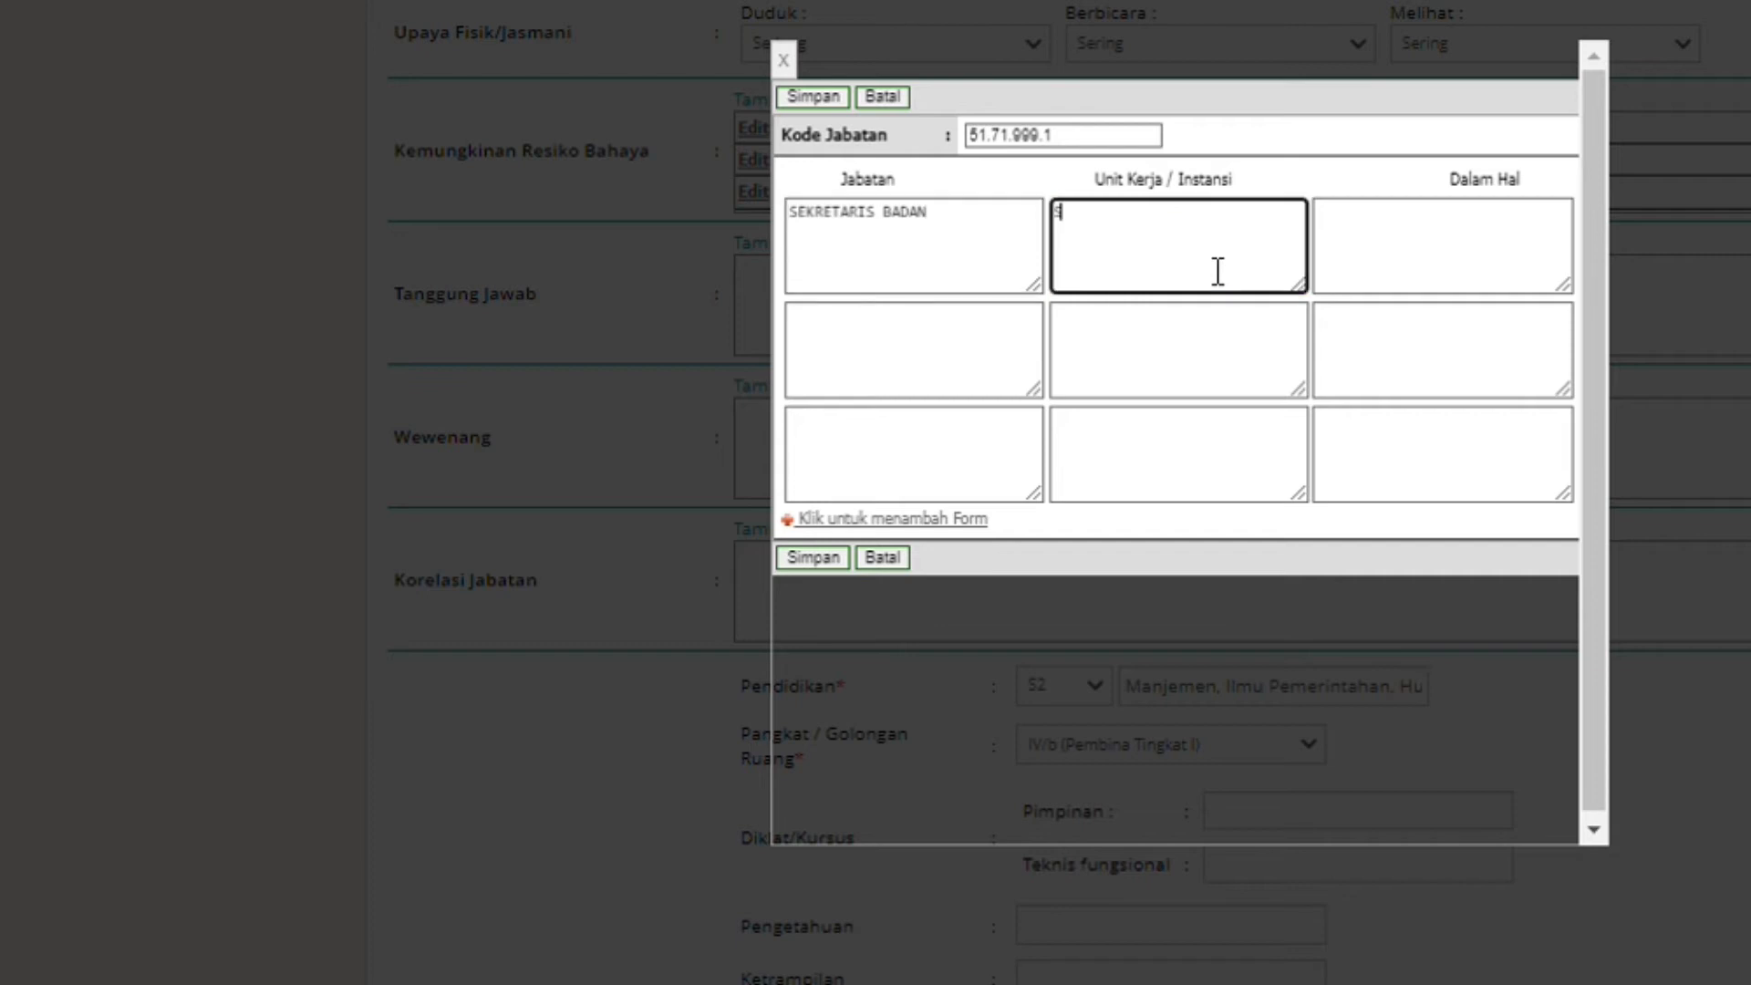
{"action": "type", "text": "EKRETARIAT"}
Enter "KOORDINASI" under Dalam Hal in the first row.
{"action": "left_click", "coordinate": [1500, 258]}
{"action": "type", "text": "KOORDIBNA"}
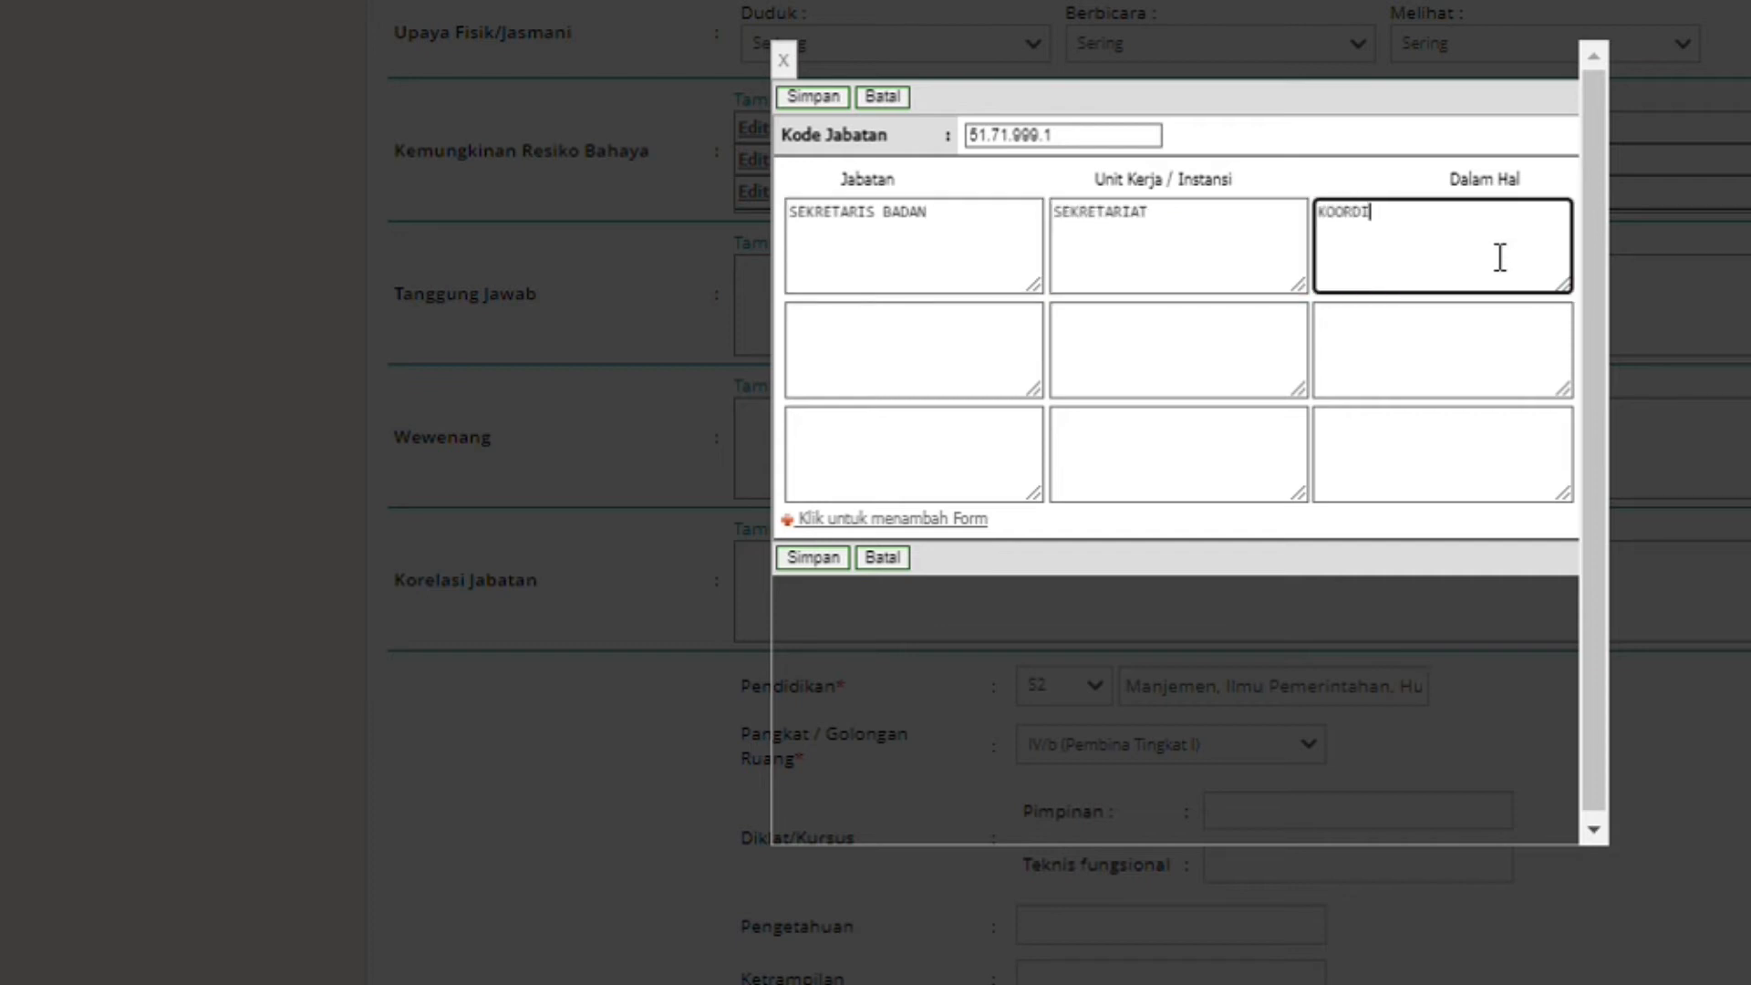
{"action": "key", "text": "BackSpace"}
{"action": "key", "text": "BackSpace"}
{"action": "key", "text": "BackSpace"}
{"action": "type", "text": "NASI"}
Fill Jabatan with the sample text "GSIIUGSOUHJVJHV" in the second row and "HGKUGG" in the third.
{"action": "left_click", "coordinate": [867, 379]}
{"action": "type", "text": "GS"}
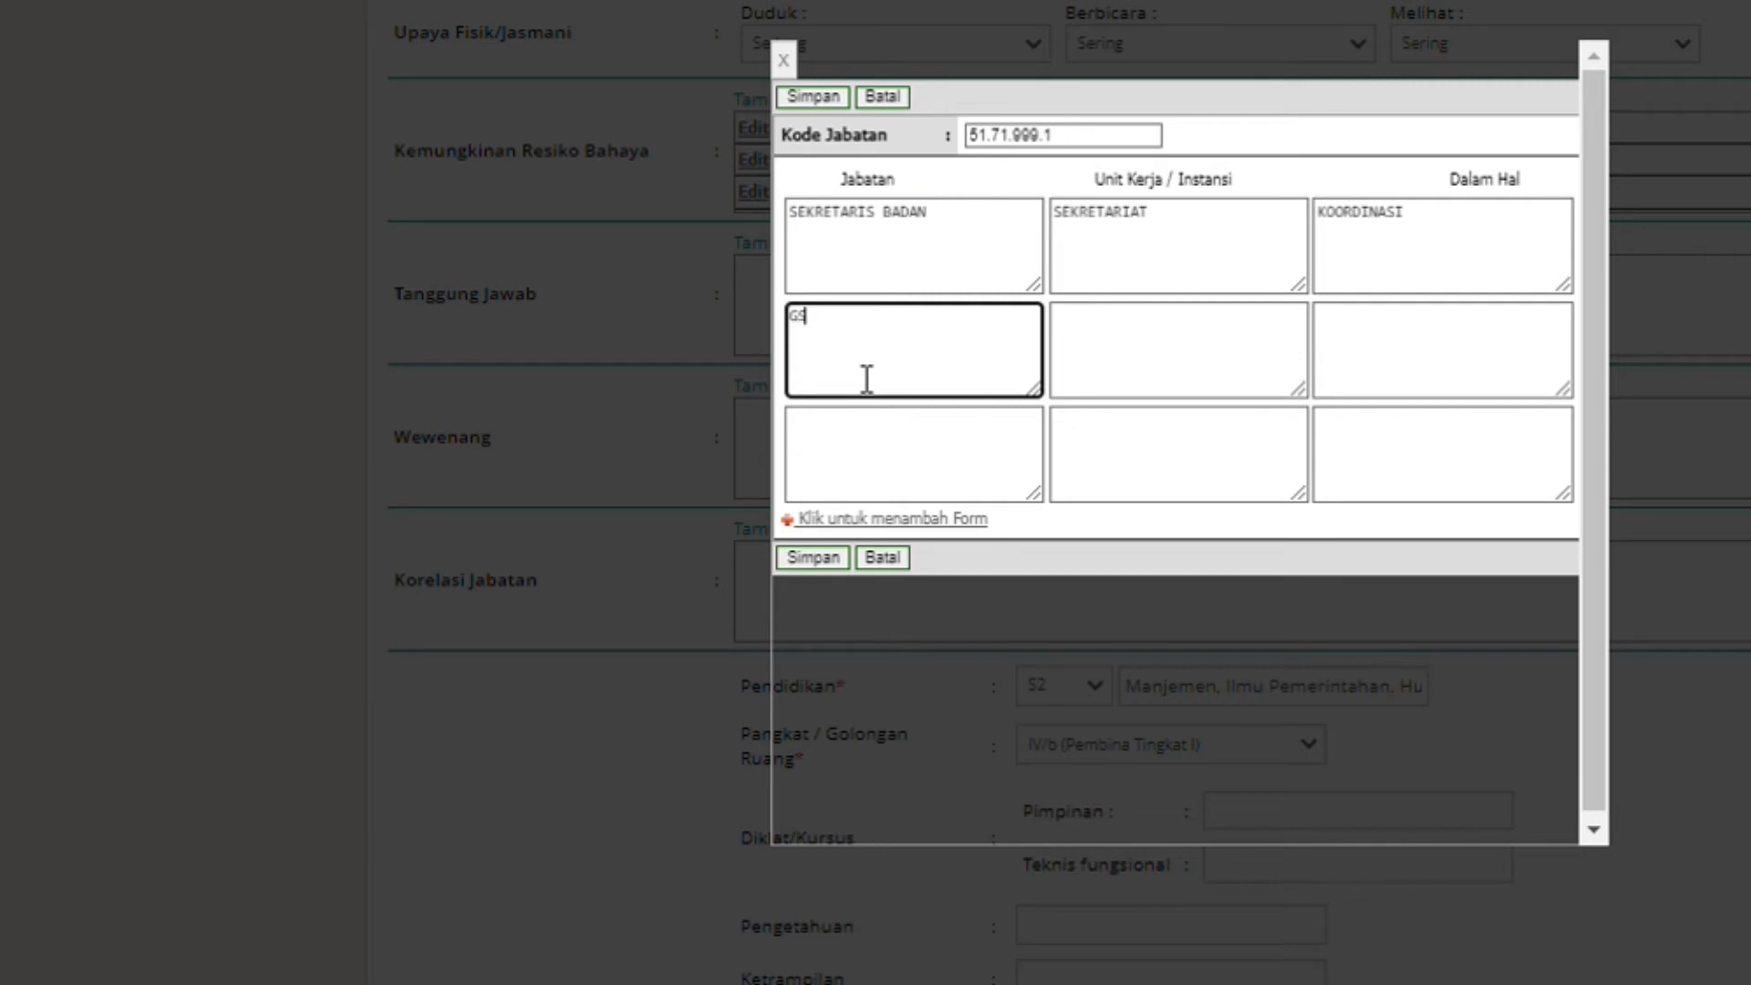
{"action": "type", "text": "IIUGSOUHJVJHV"}
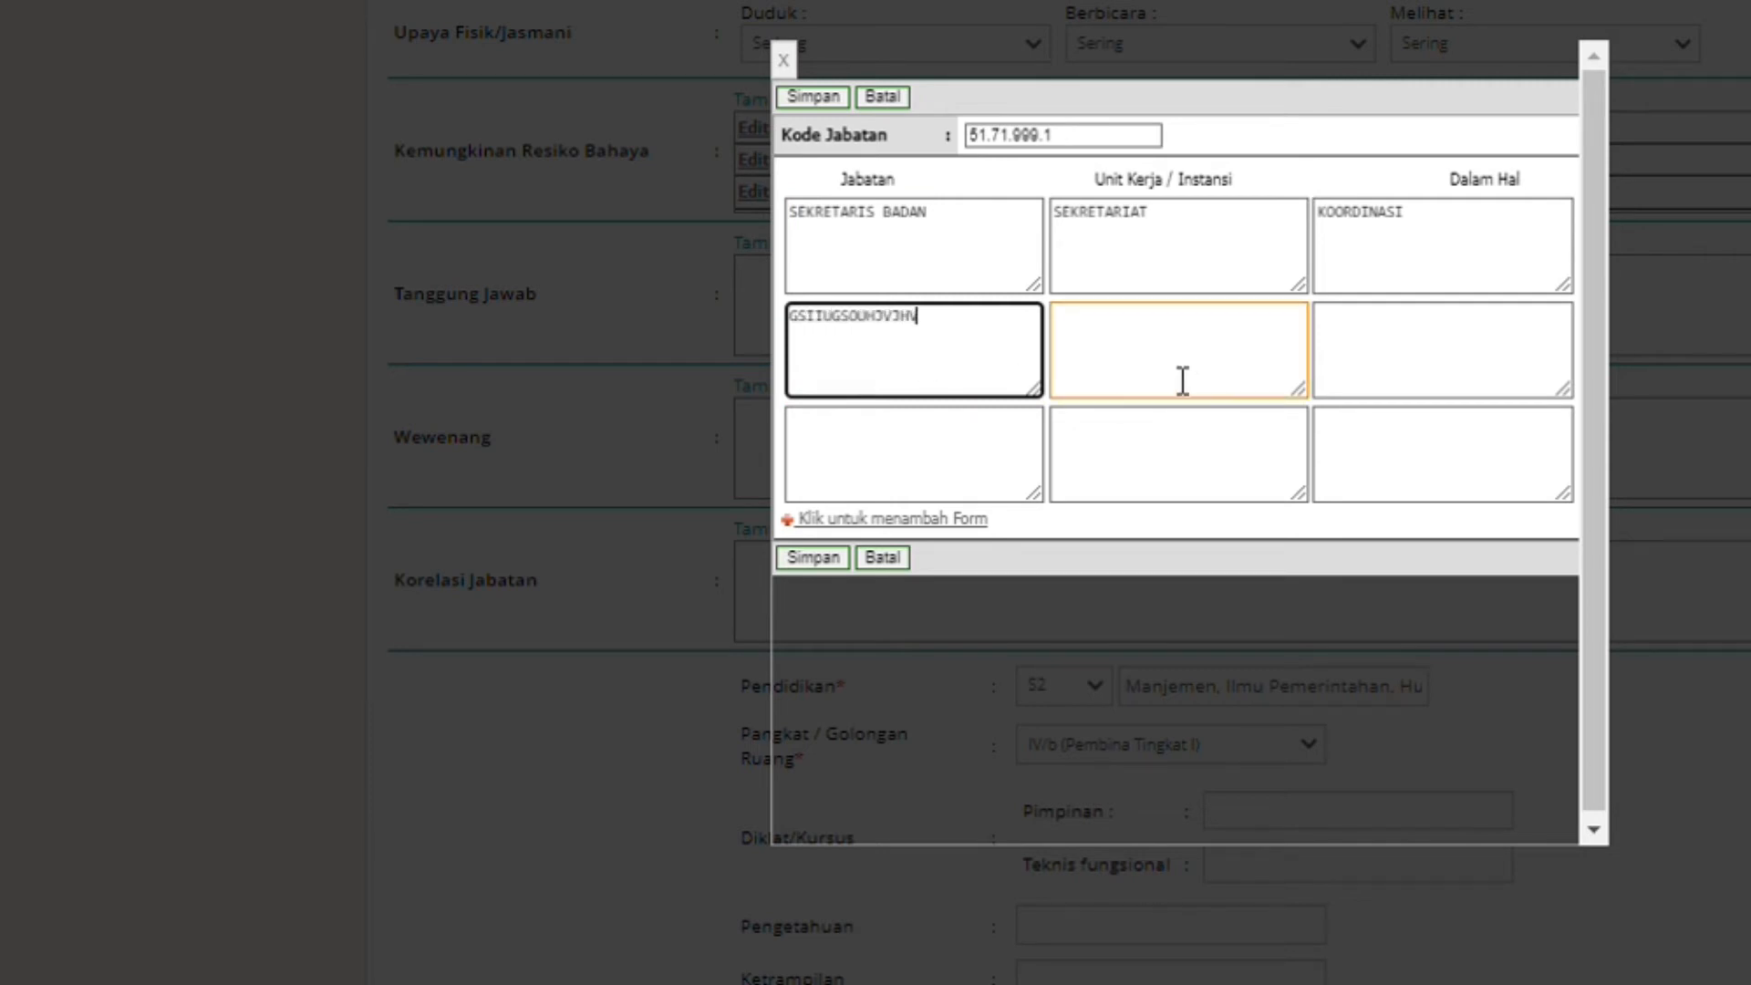
{"action": "left_click", "coordinate": [930, 442]}
{"action": "type", "text": "HGKUGG"}
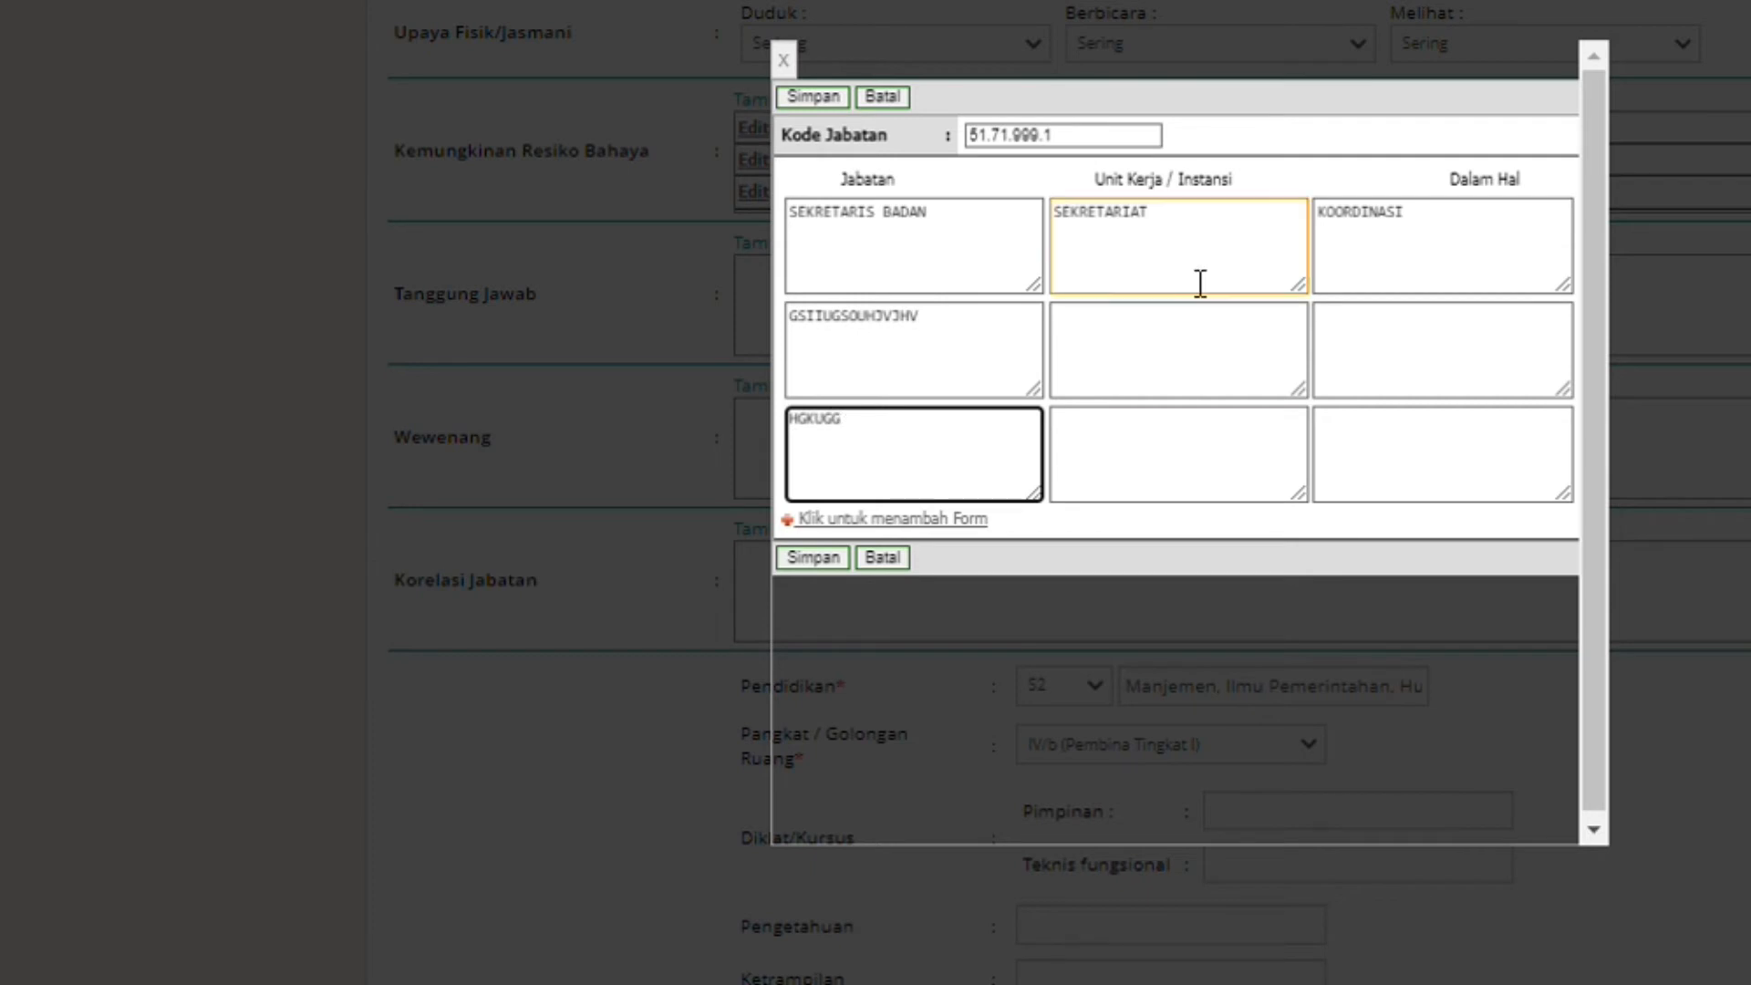
Complete the second row with "HVKHVGK" as Unit Kerja / Instansi and "HBKJB" as Dalam Hal.
{"action": "left_click", "coordinate": [1182, 363]}
{"action": "type", "text": "HVKHVGK"}
{"action": "left_click", "coordinate": [1384, 331]}
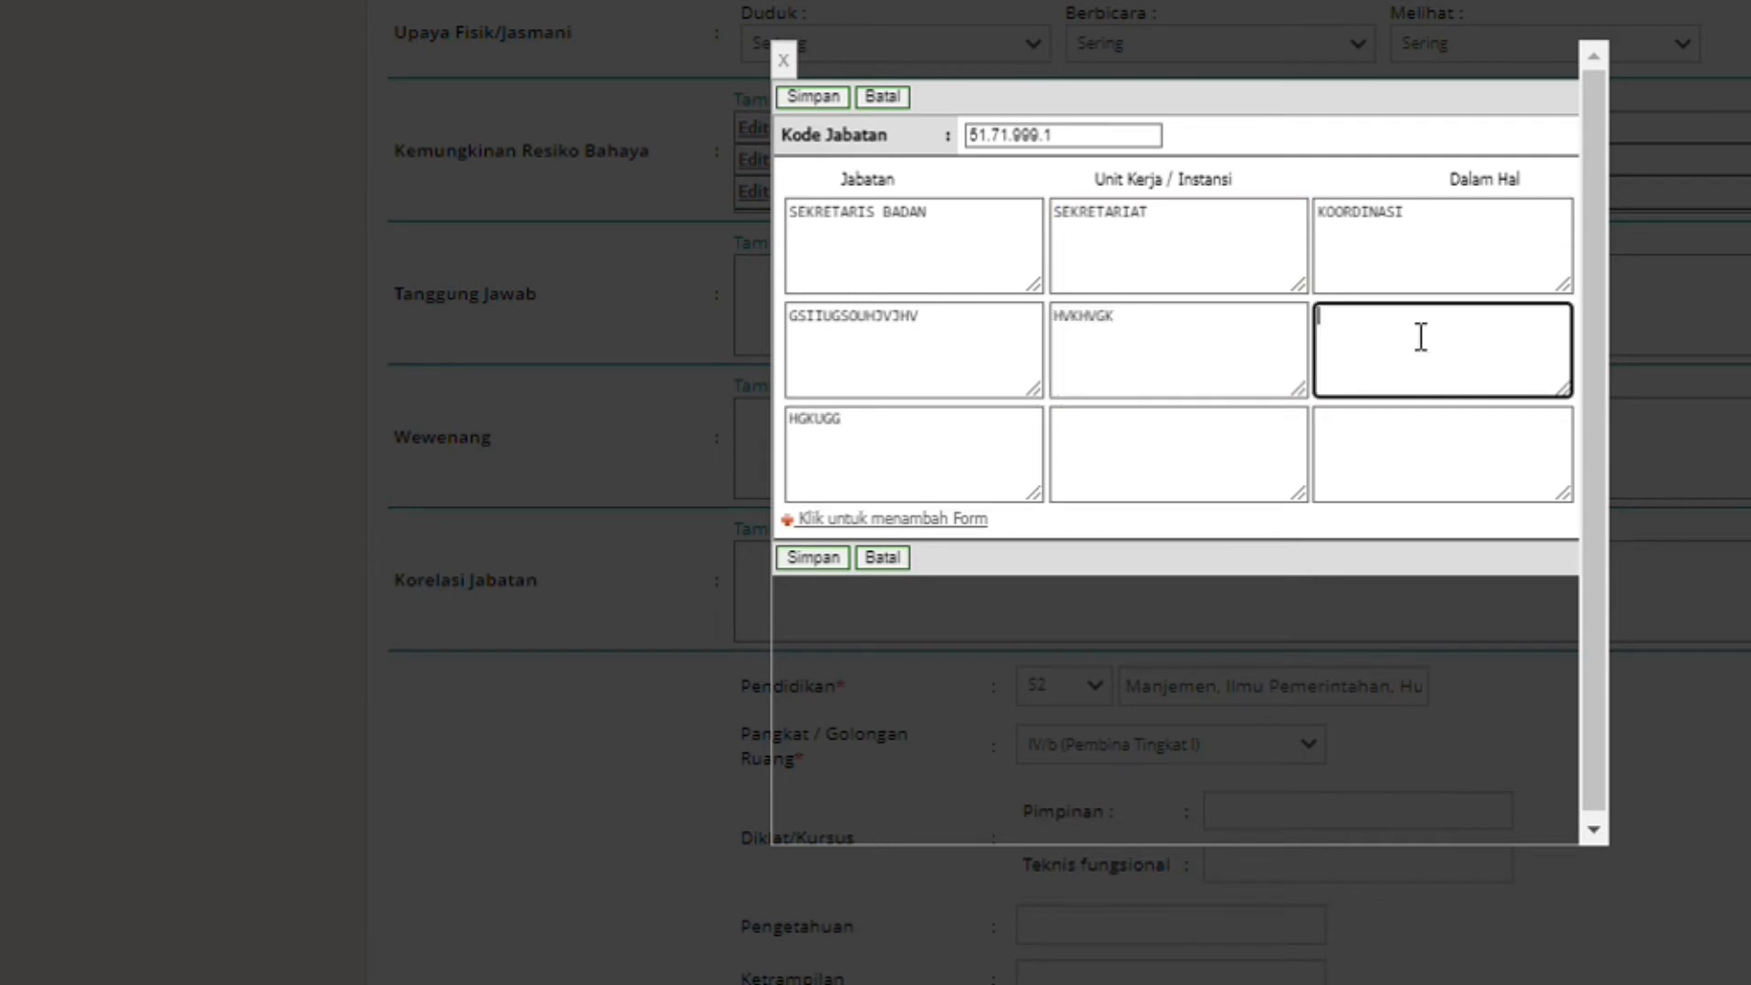
{"action": "type", "text": "HBKJB"}
Complete the third row with "HJVJYHVJJGVFJ" as Unit Kerja / Instansi and "GVJGCVJGC" as Dalam Hal.
{"action": "left_click", "coordinate": [1236, 445]}
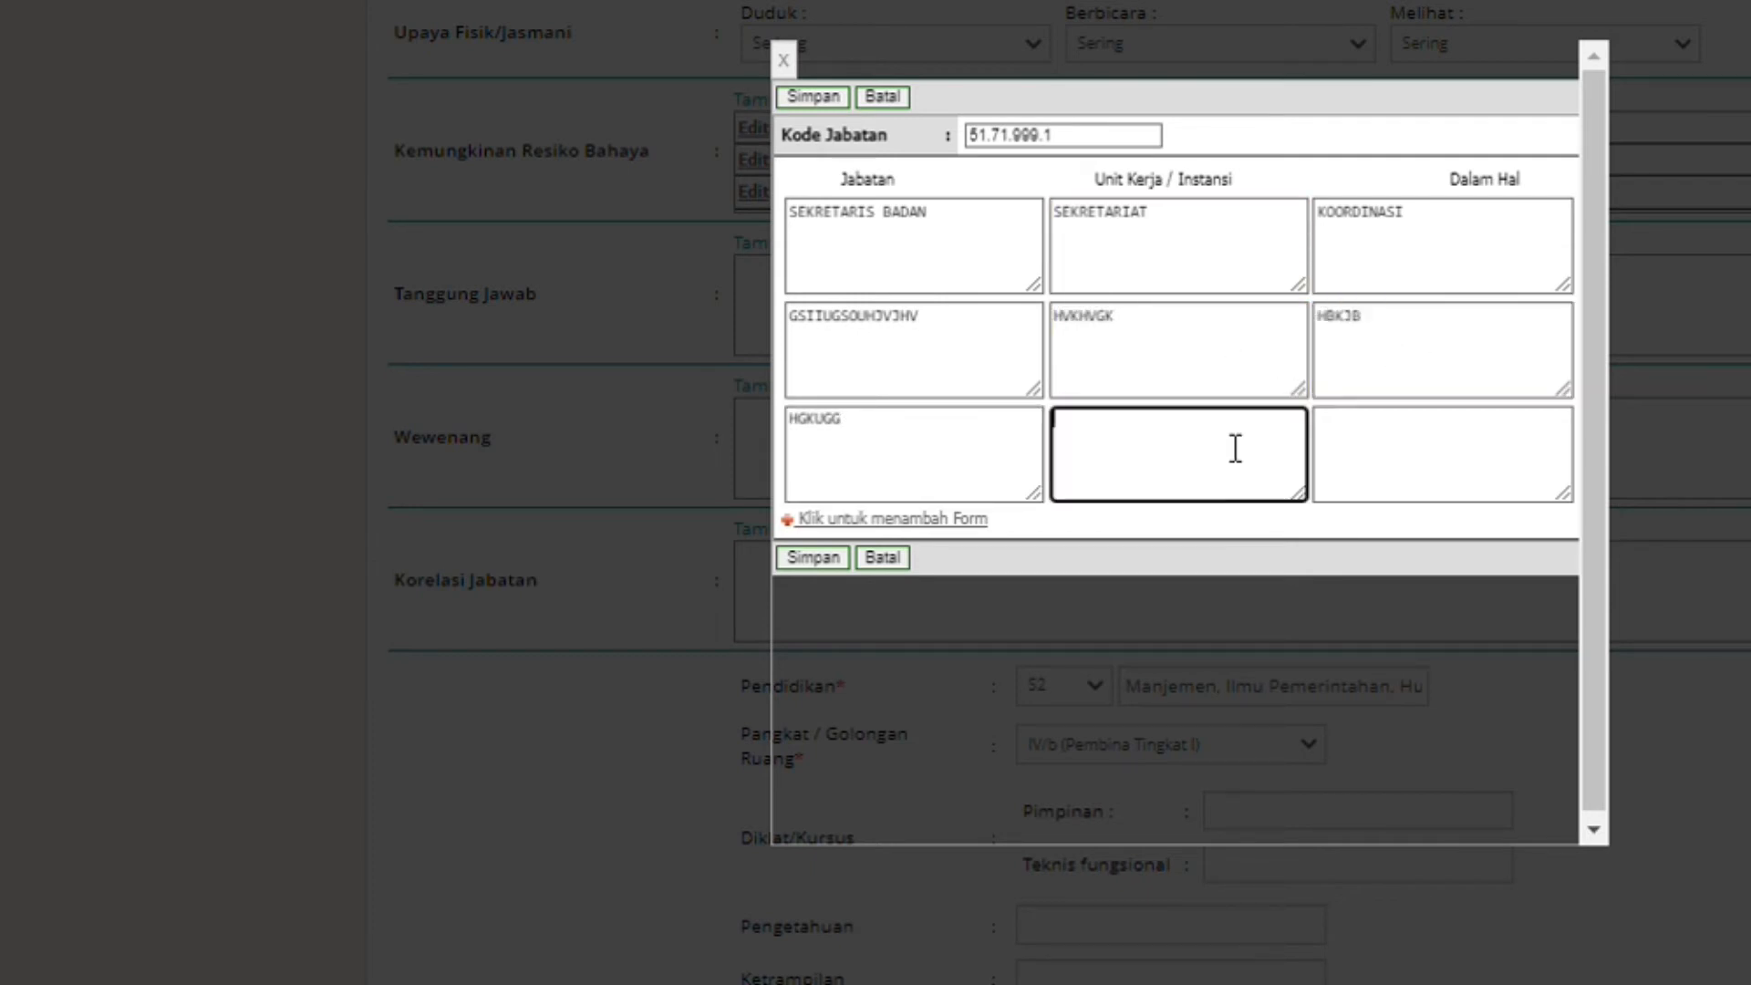
{"action": "type", "text": "HJVJYHVJJGVFJ"}
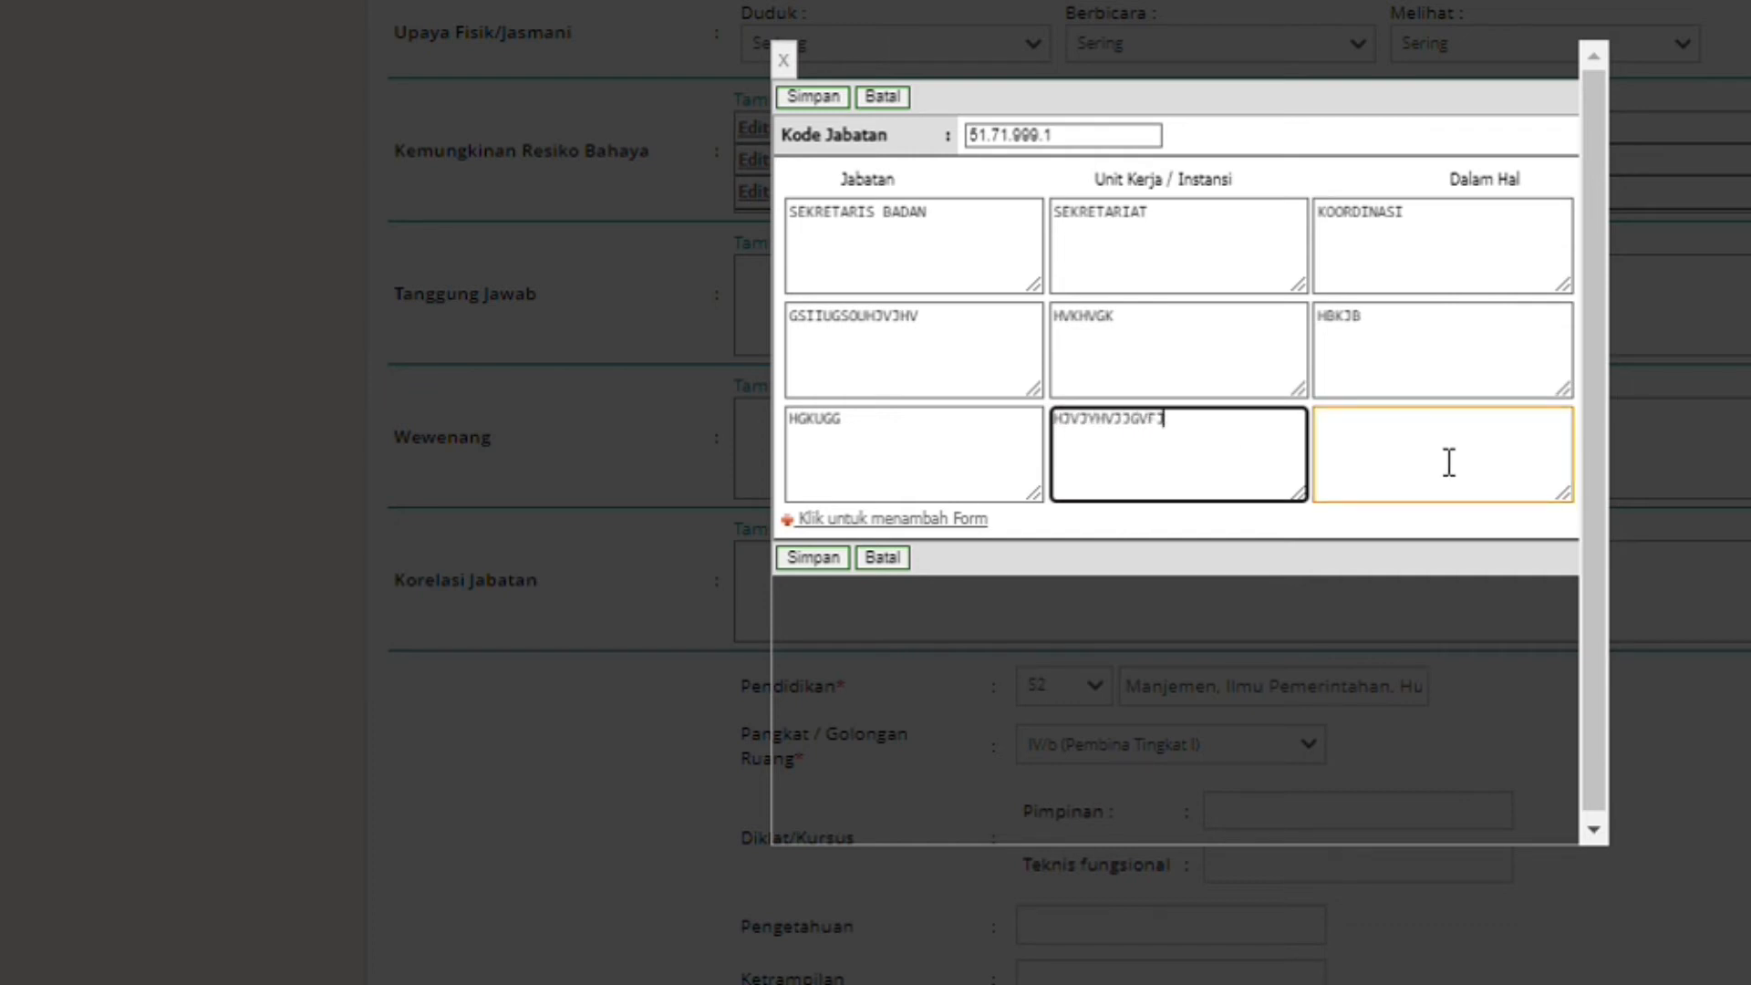
{"action": "left_click", "coordinate": [1449, 463]}
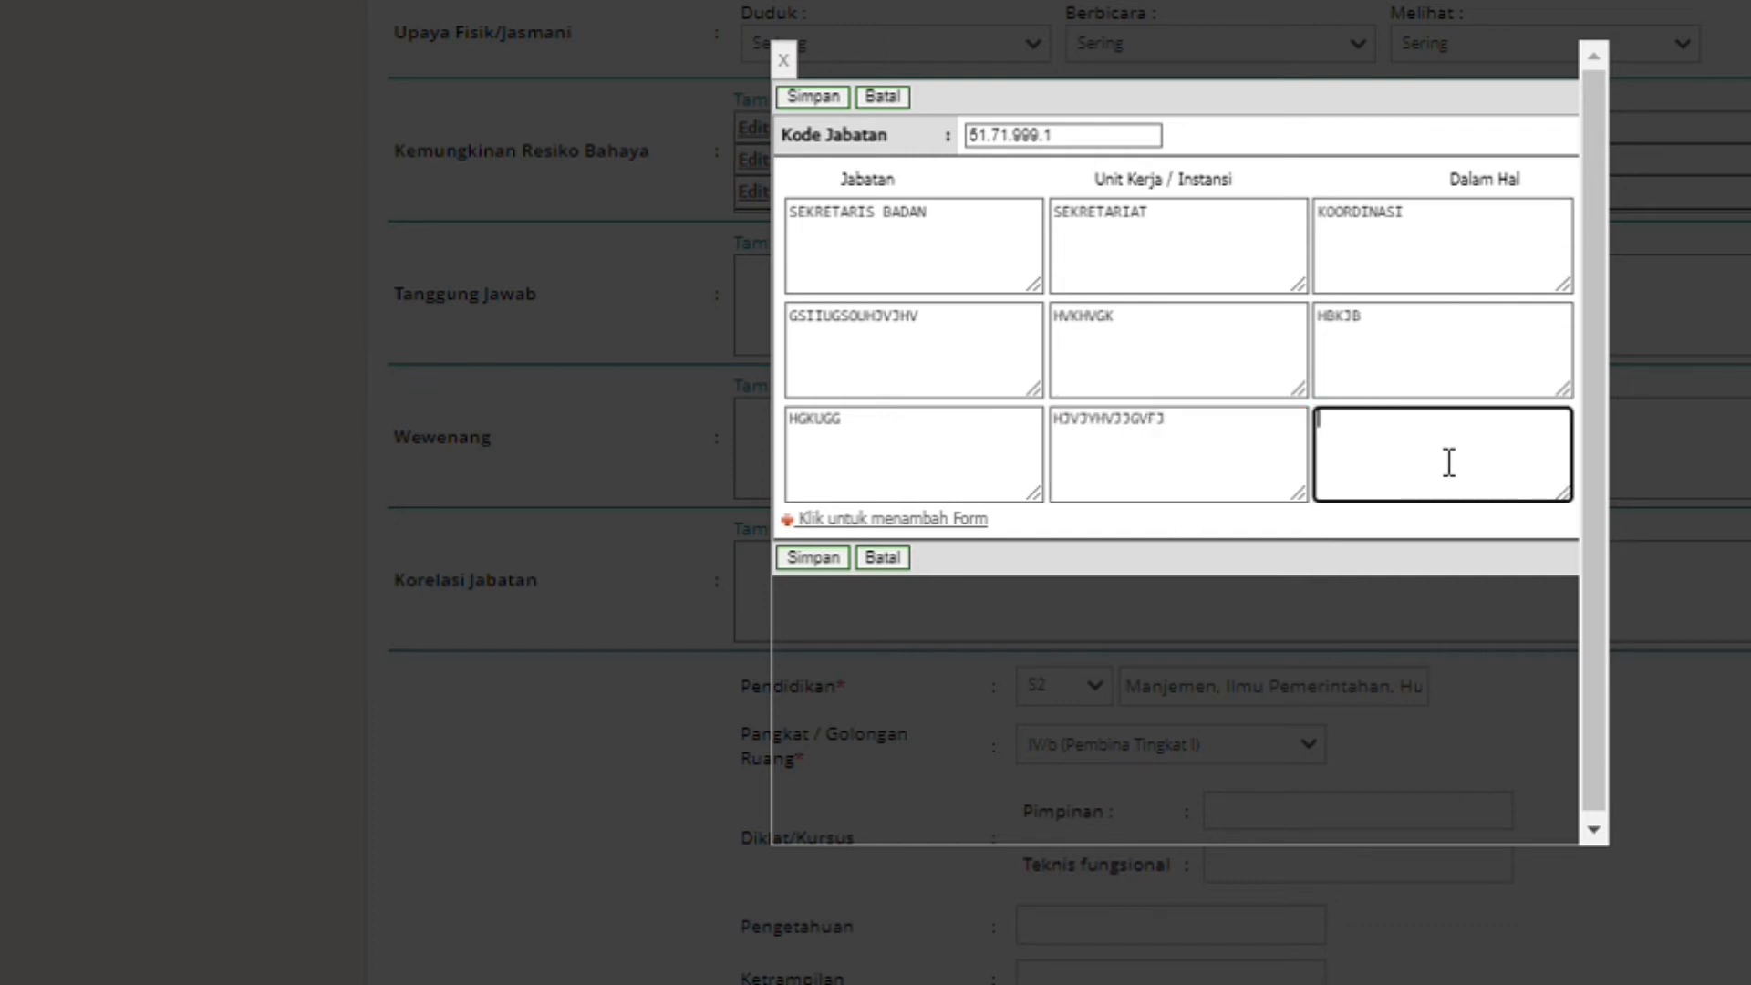
{"action": "type", "text": "GVJGCVJGC"}
Save the job correlations, close the form, and refresh and review the Korelasi Jabatan list.
{"action": "left_click", "coordinate": [811, 559]}
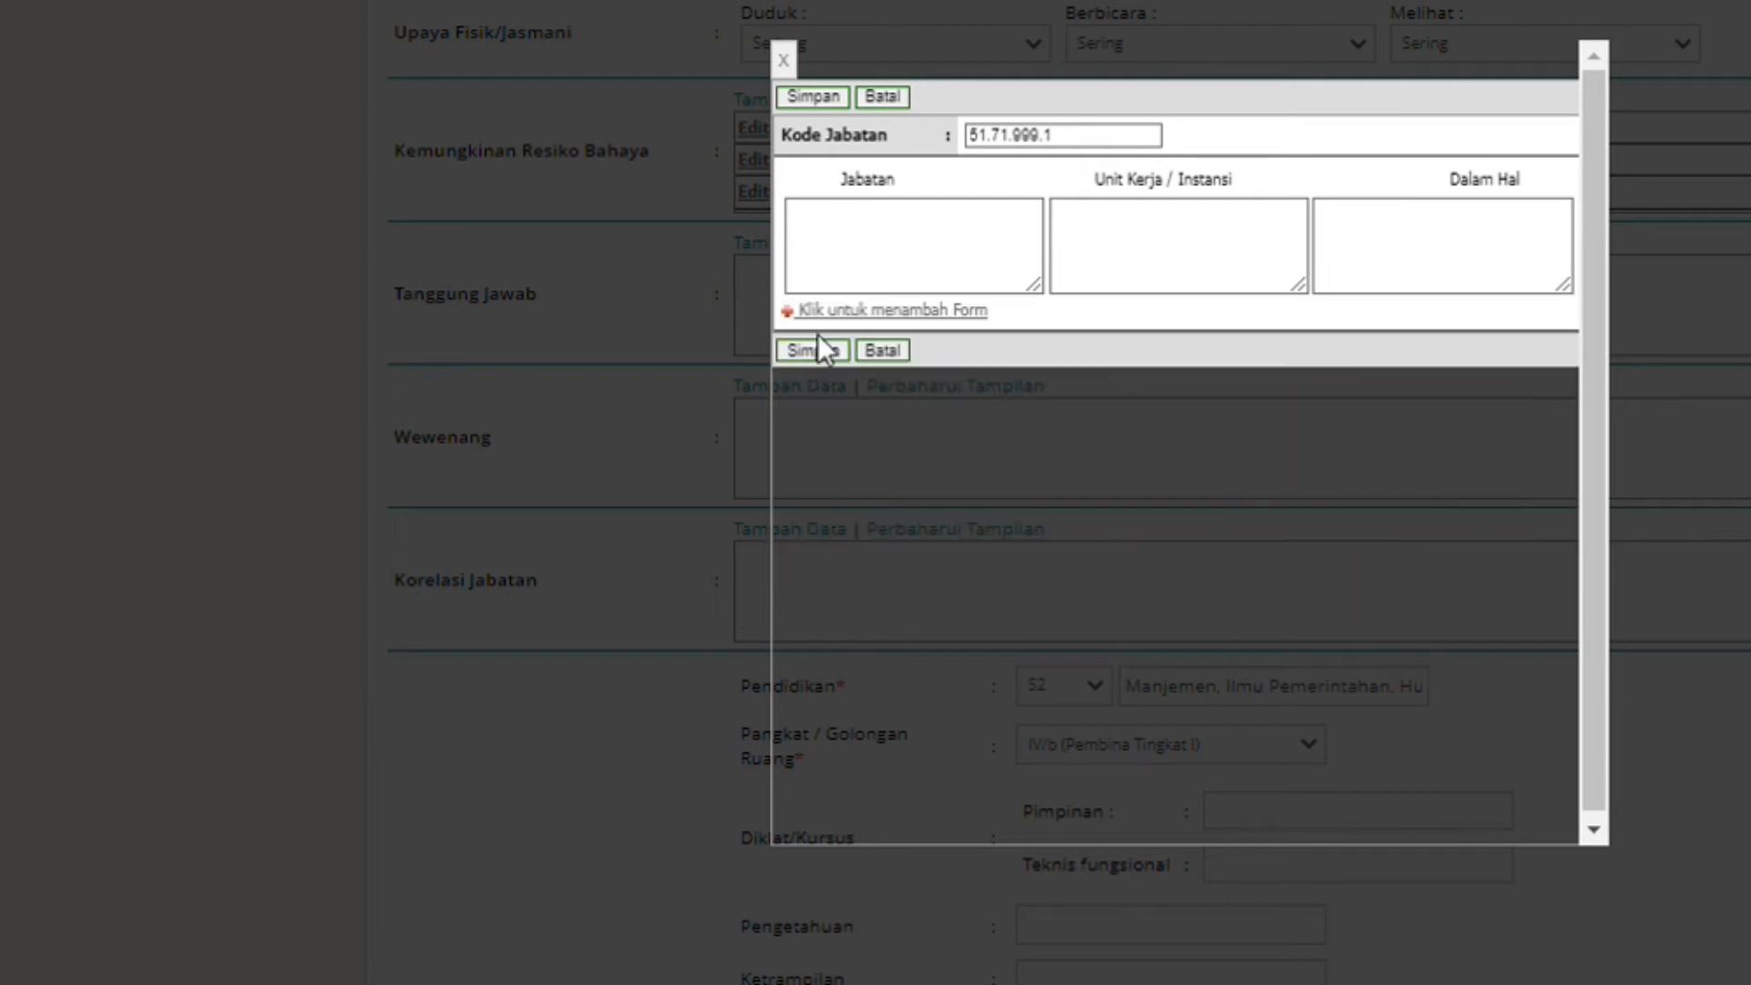
{"action": "left_click", "coordinate": [782, 61]}
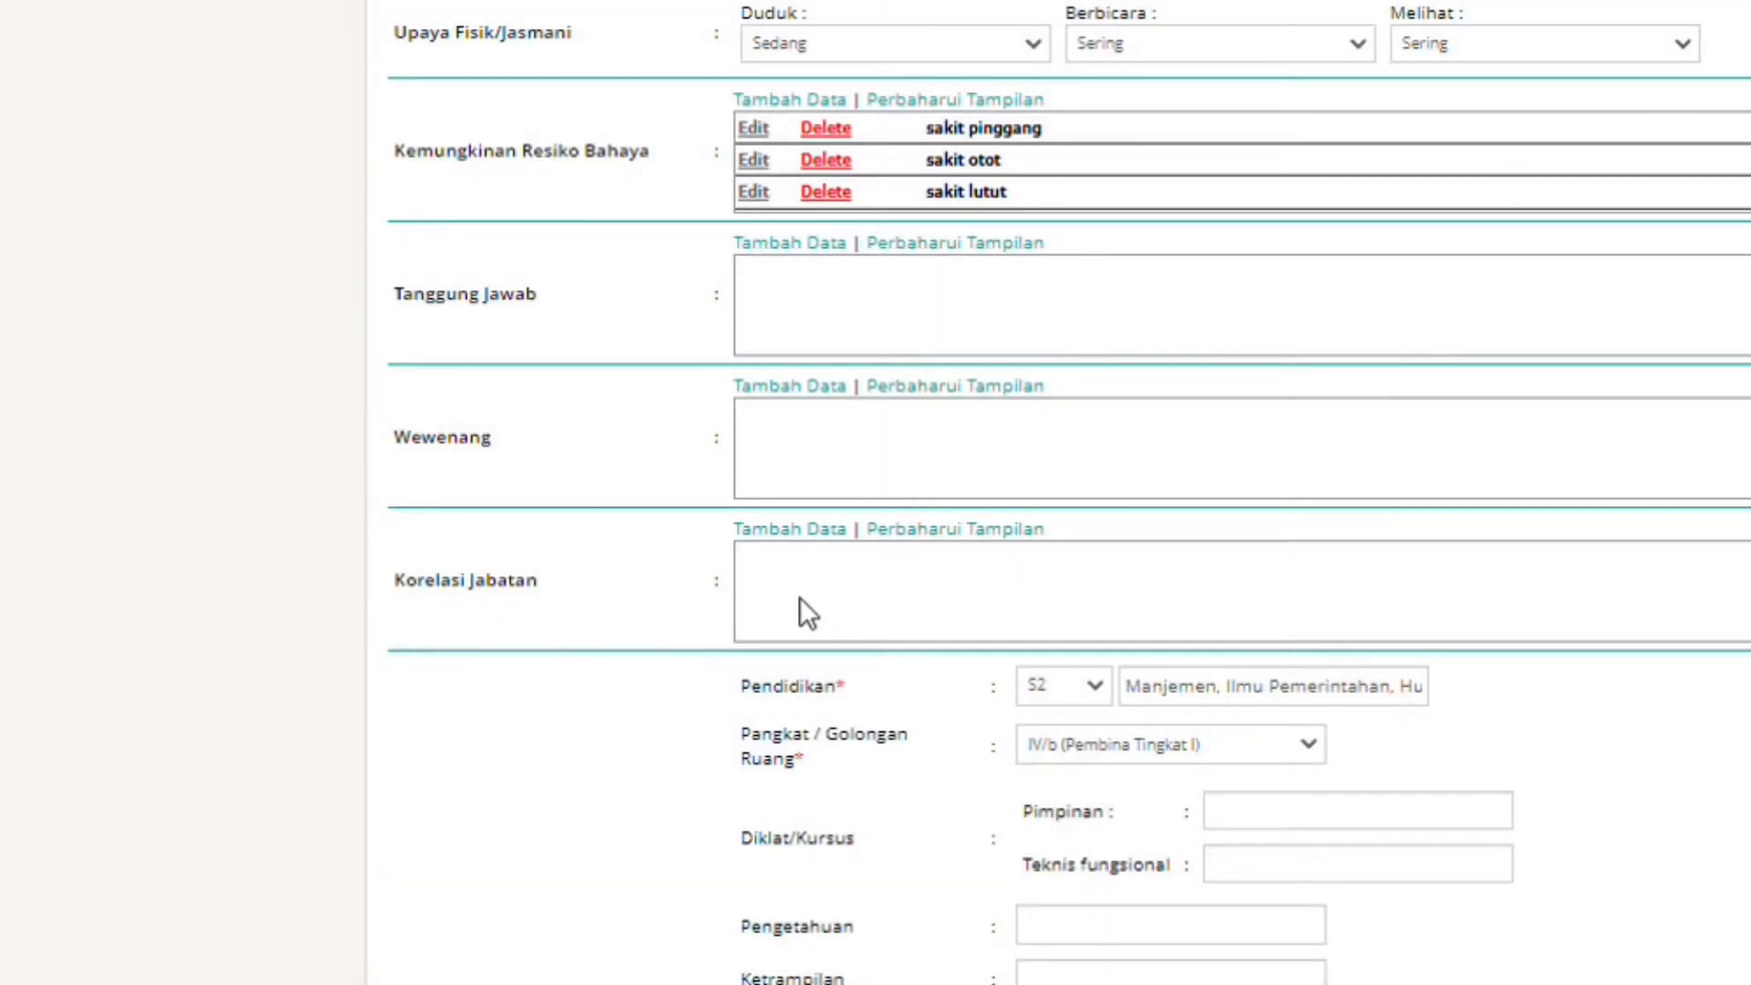
{"action": "left_click", "coordinate": [929, 533]}
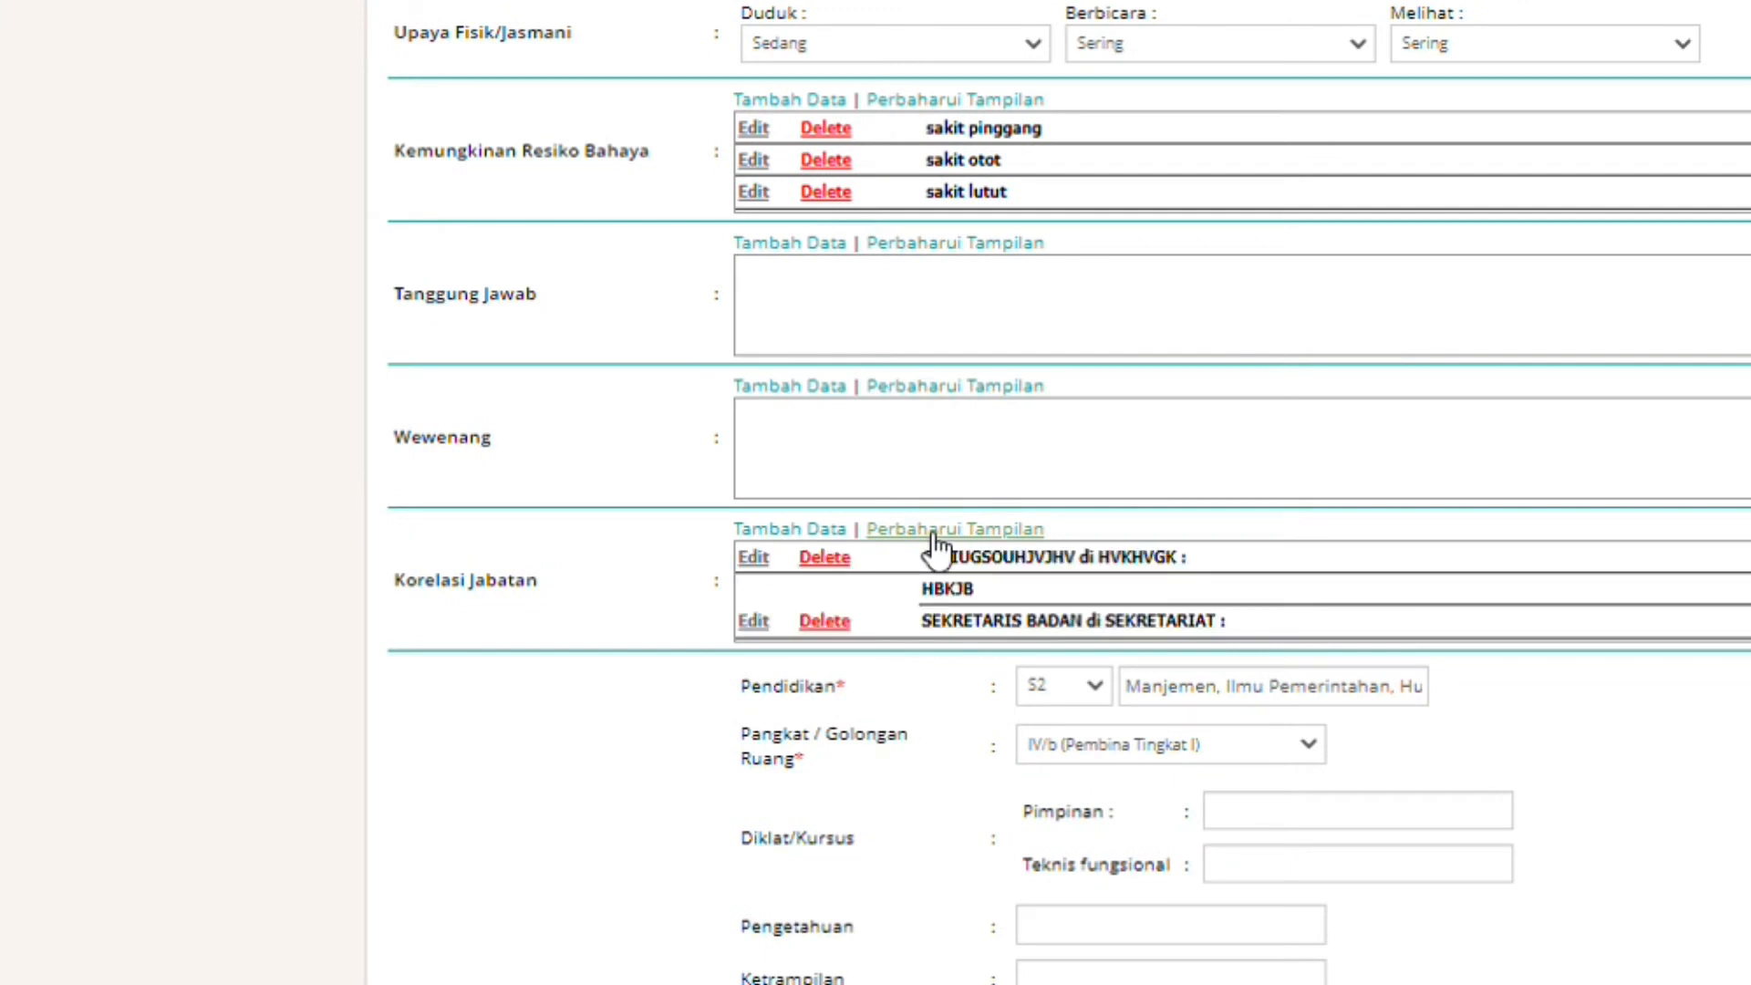
{"action": "scroll", "coordinate": [1242, 589], "scroll_direction": "down", "scroll_amount": 3}
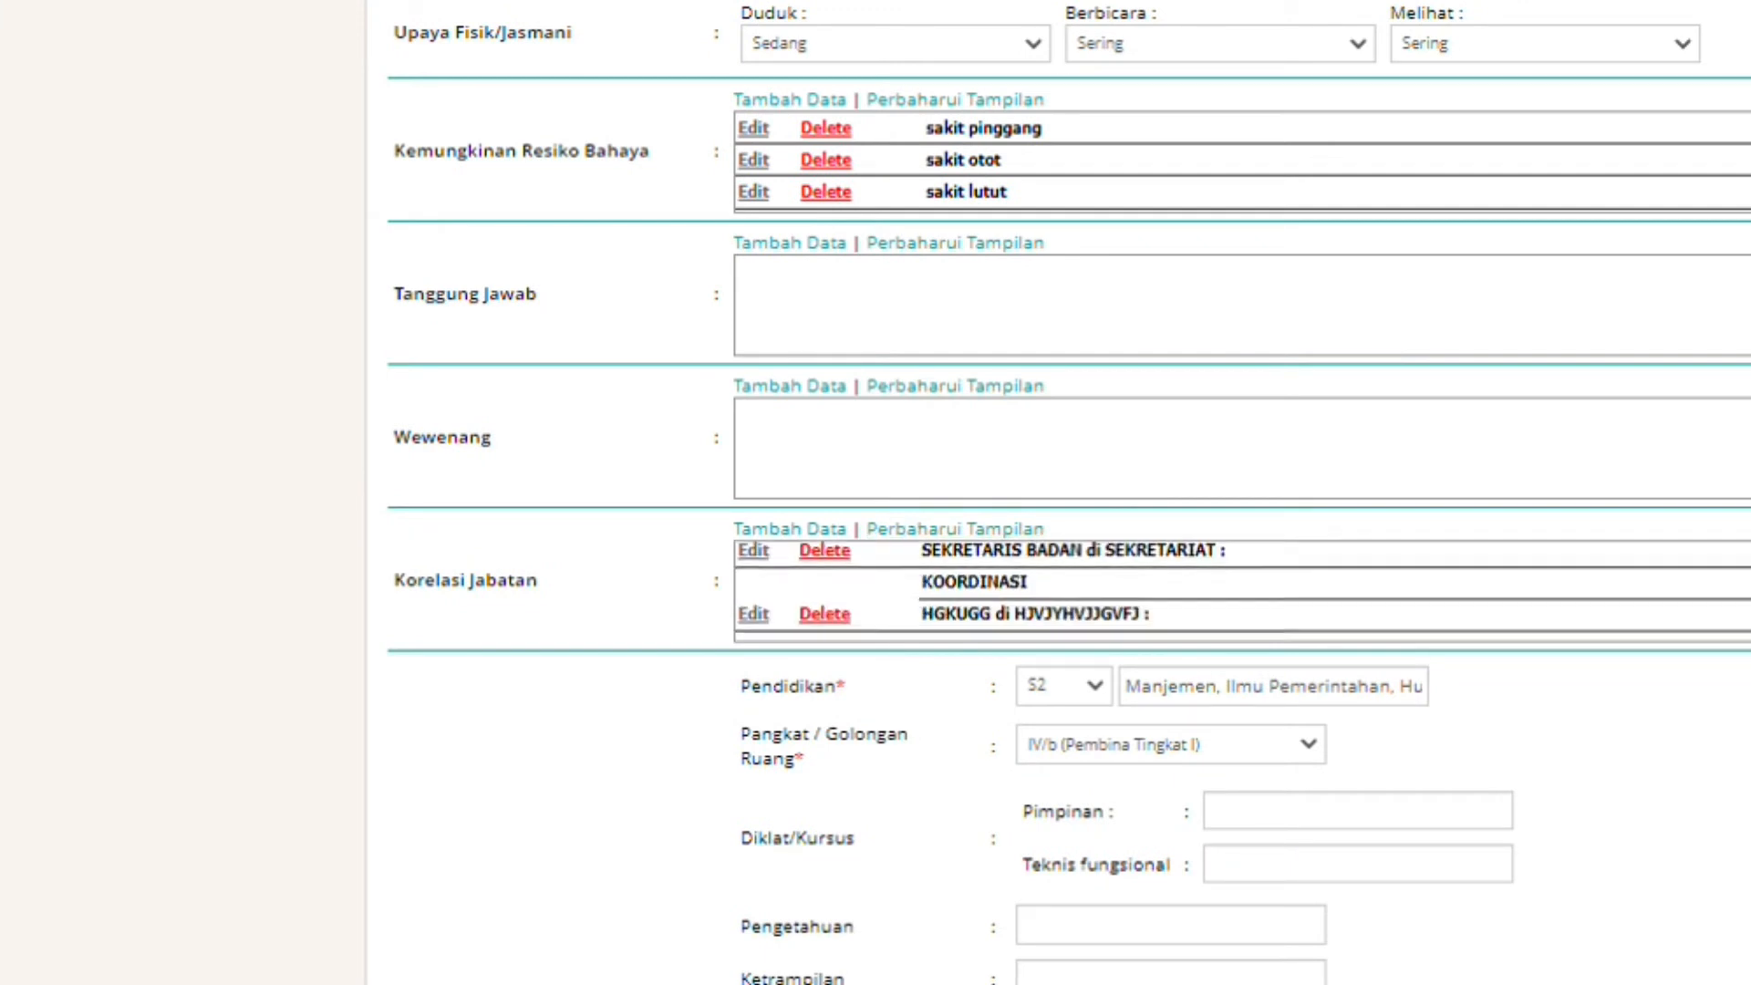
{"action": "scroll", "coordinate": [1242, 591], "scroll_direction": "down", "scroll_amount": 3}
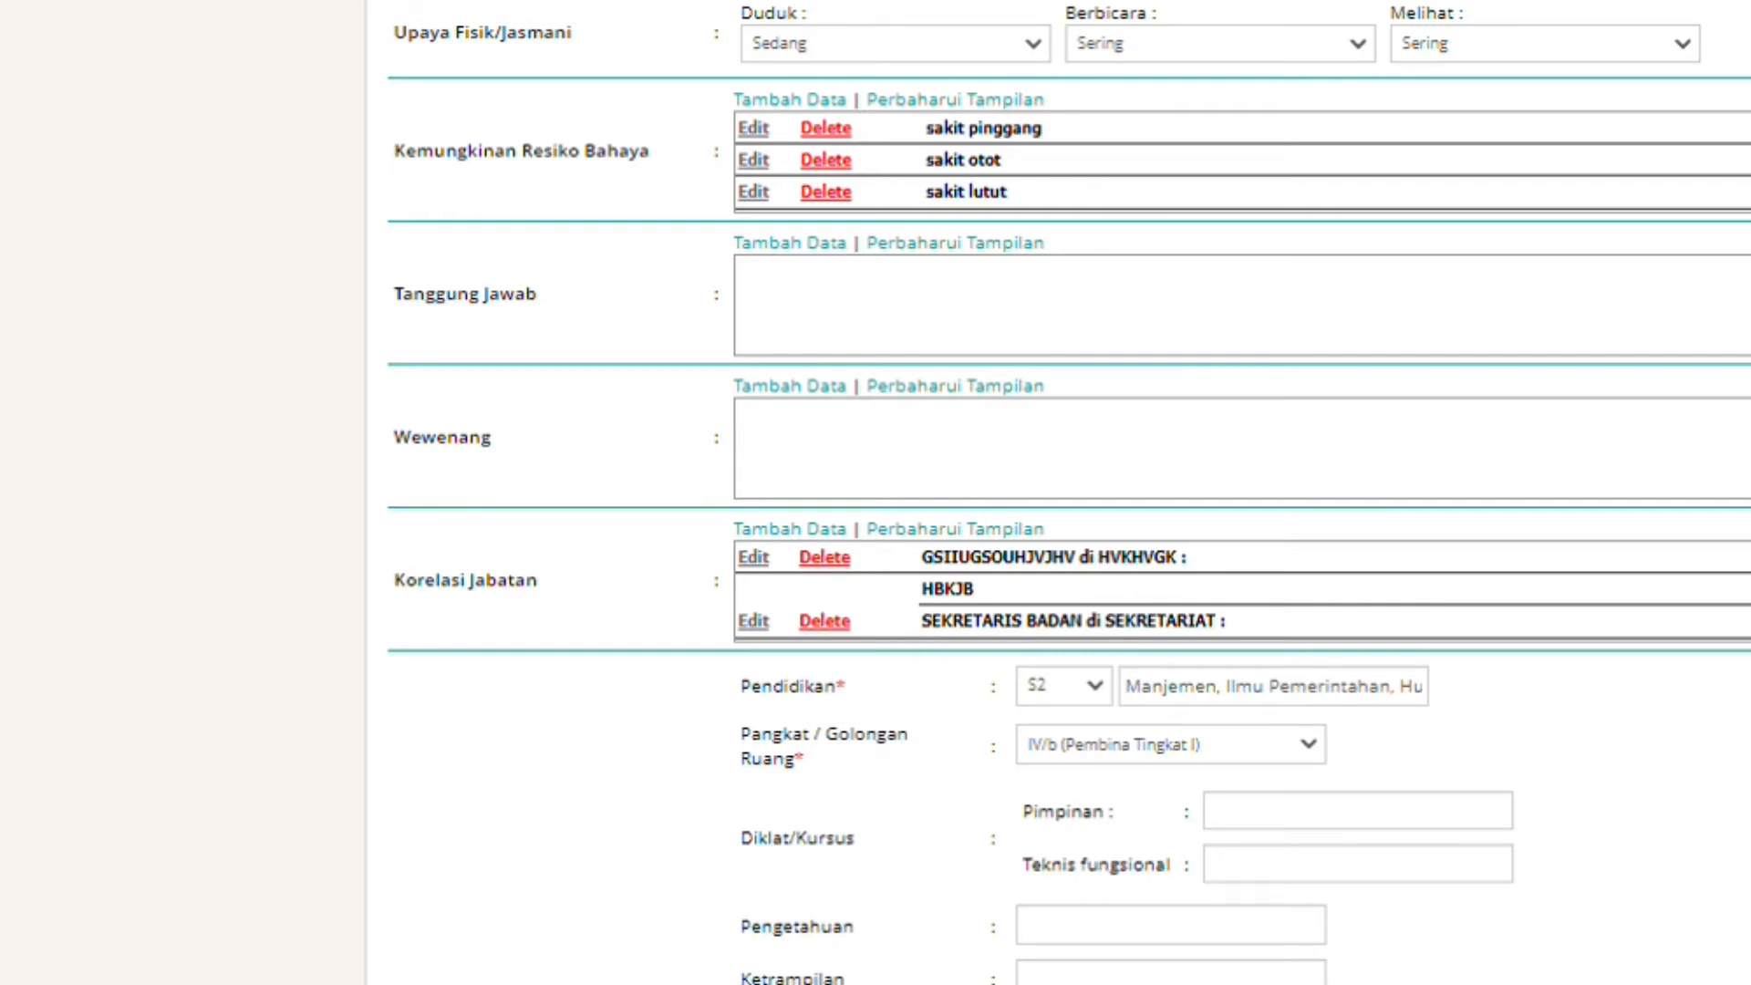
Examine the remaining Korelasi Jabatan entries and the Diklat/Kursus, Pengetahuan, Ketrampilan and Pengalaman Kerja fields under Syarat Jabatan.
{"action": "scroll", "coordinate": [1242, 591], "scroll_direction": "down", "scroll_amount": 2}
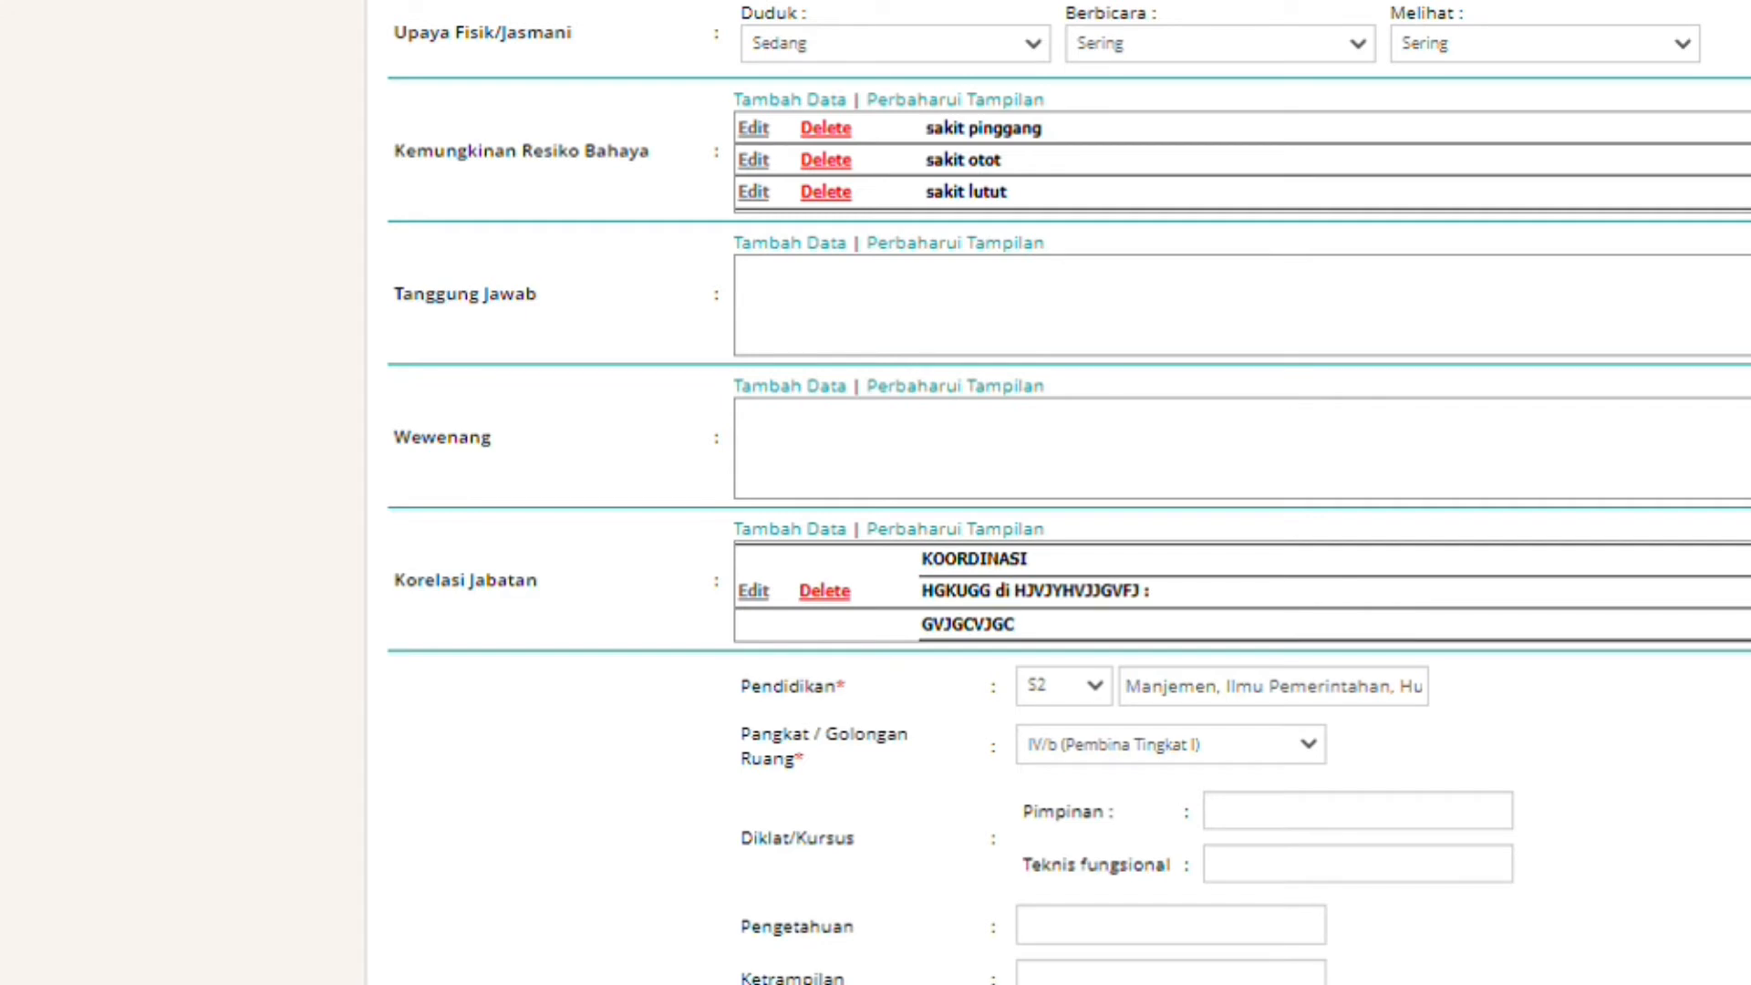
{"action": "scroll", "coordinate": [1058, 492], "scroll_direction": "down", "scroll_amount": 6}
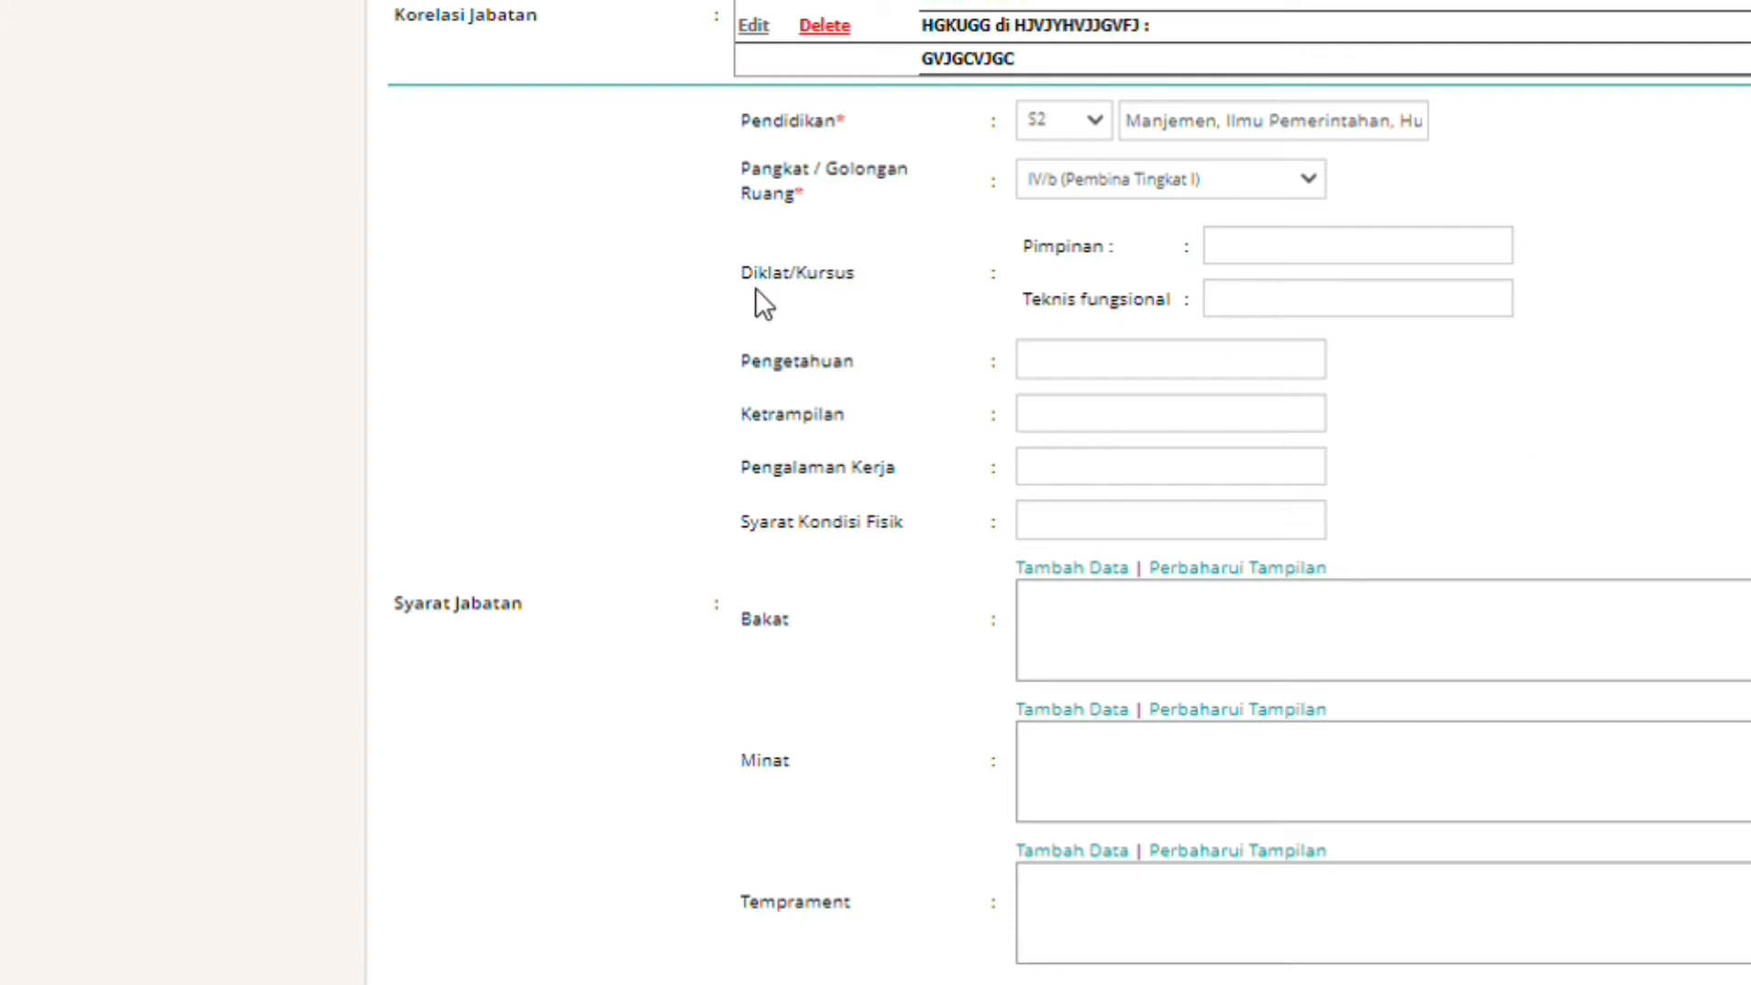
{"action": "left_click", "coordinate": [1305, 248]}
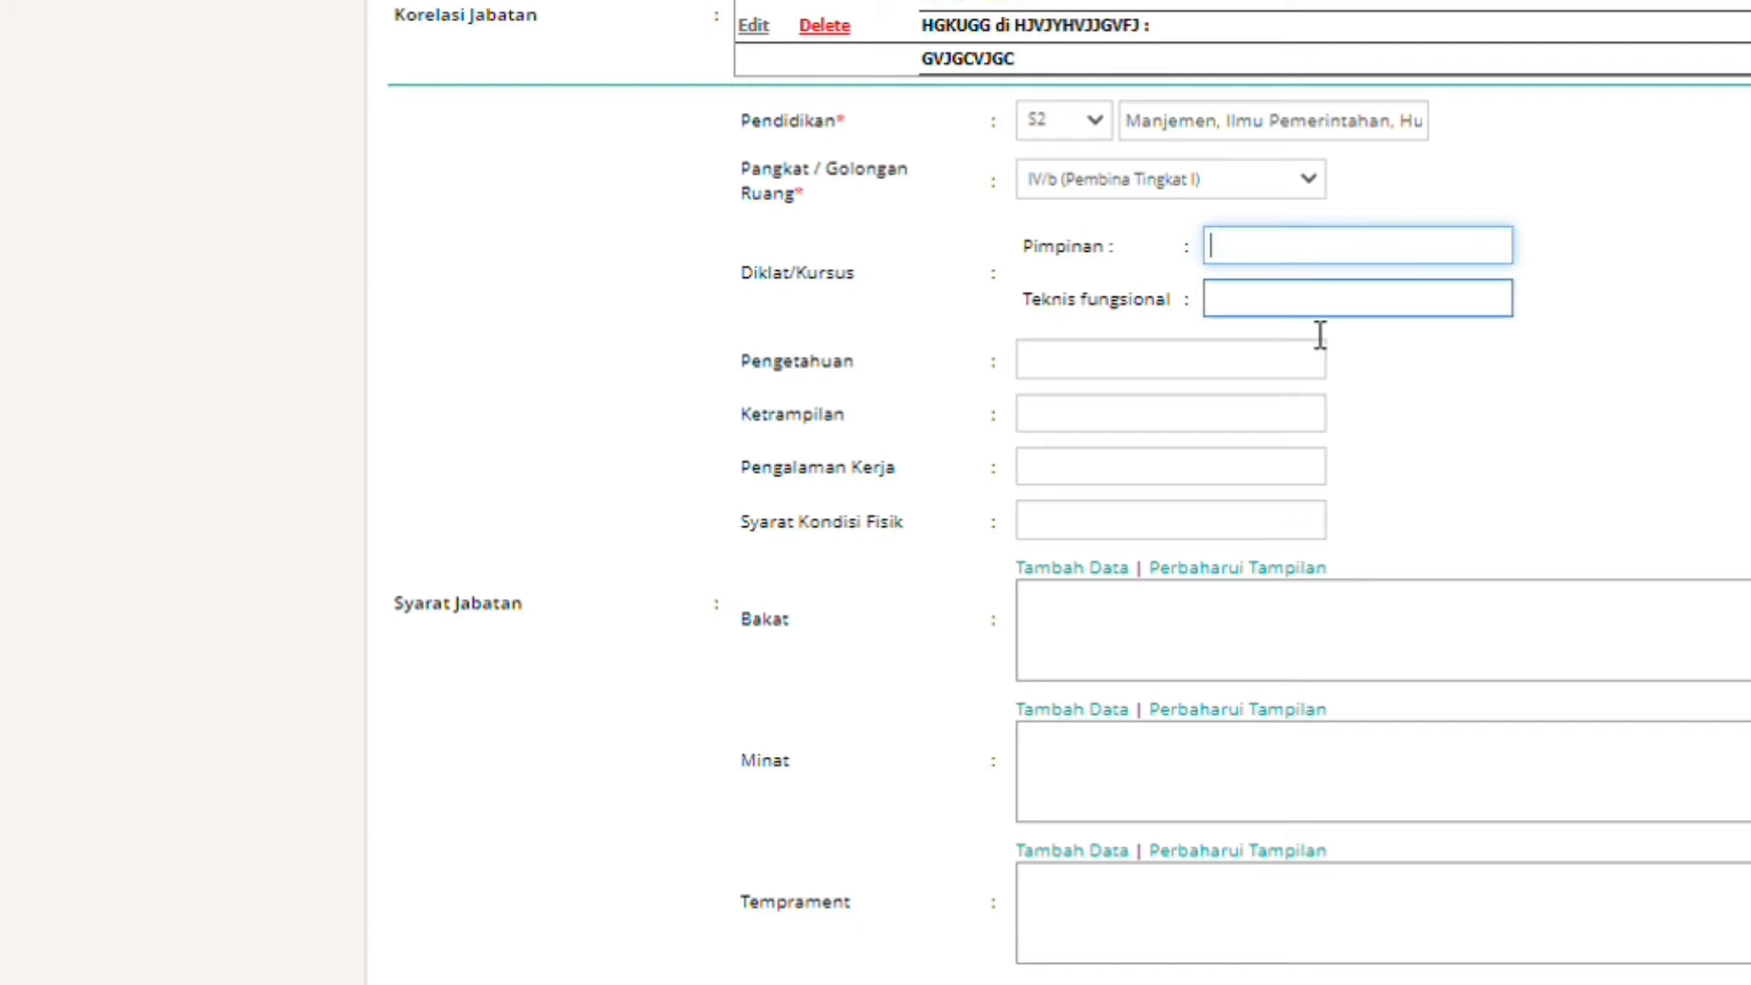
{"action": "left_click", "coordinate": [1295, 305]}
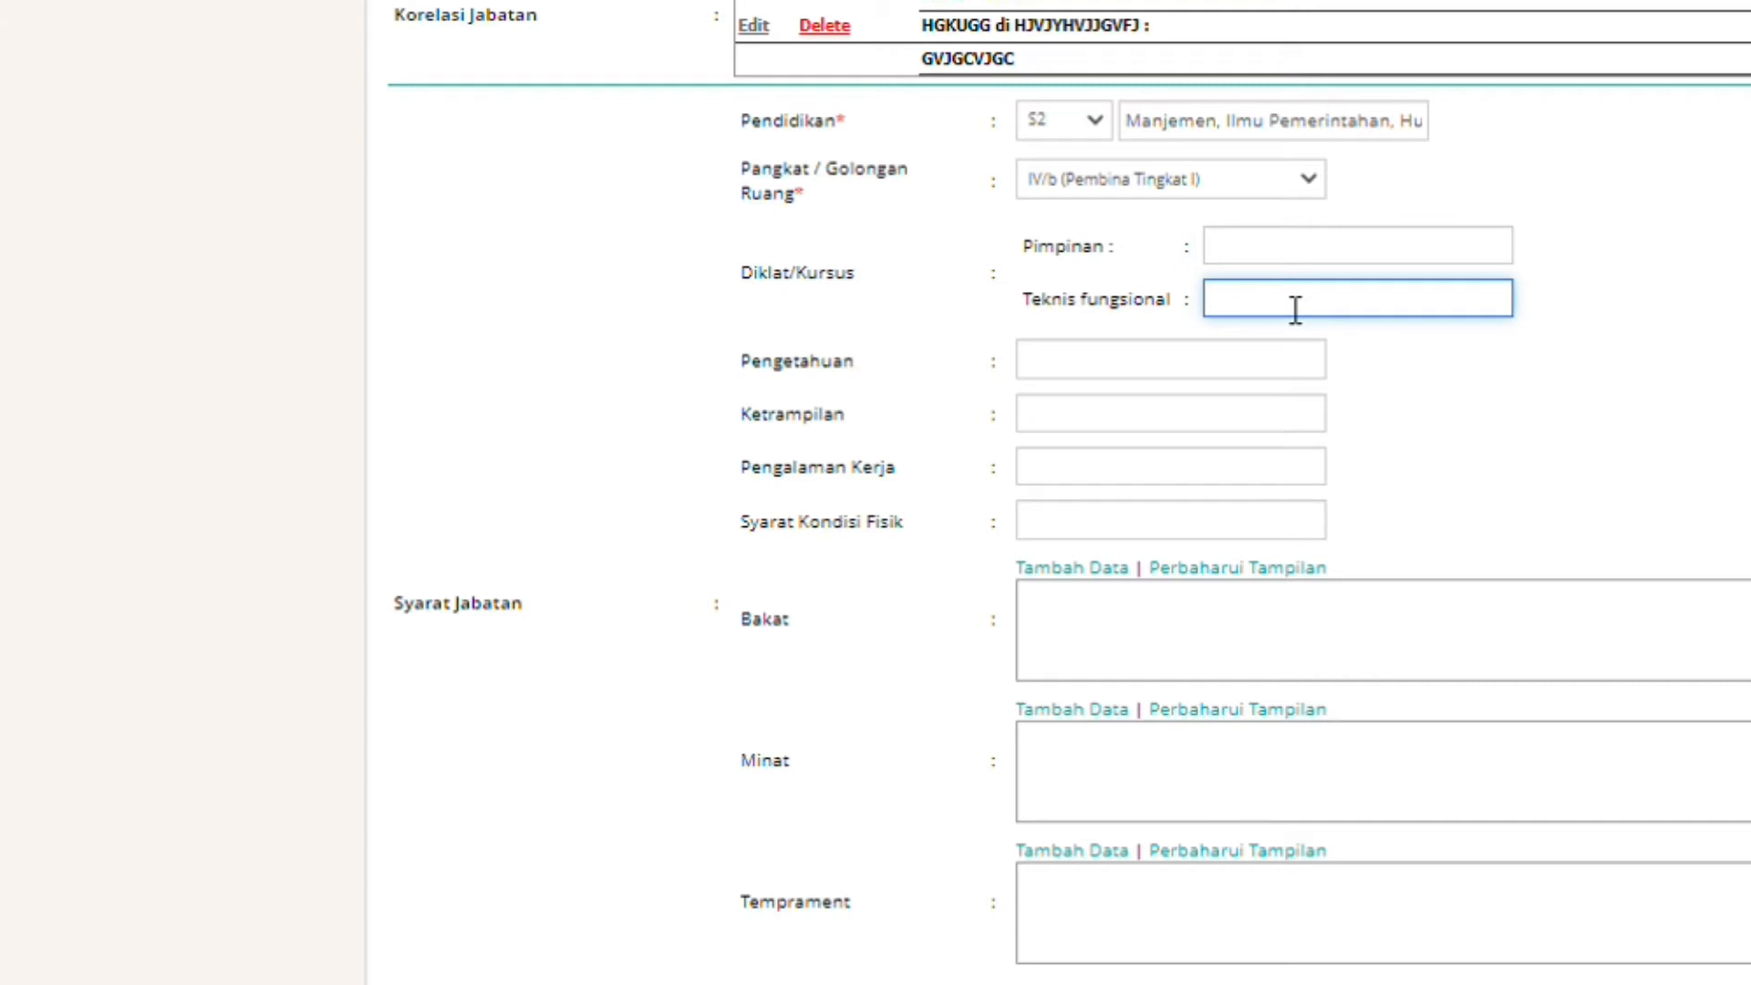
{"action": "left_click", "coordinate": [1170, 376]}
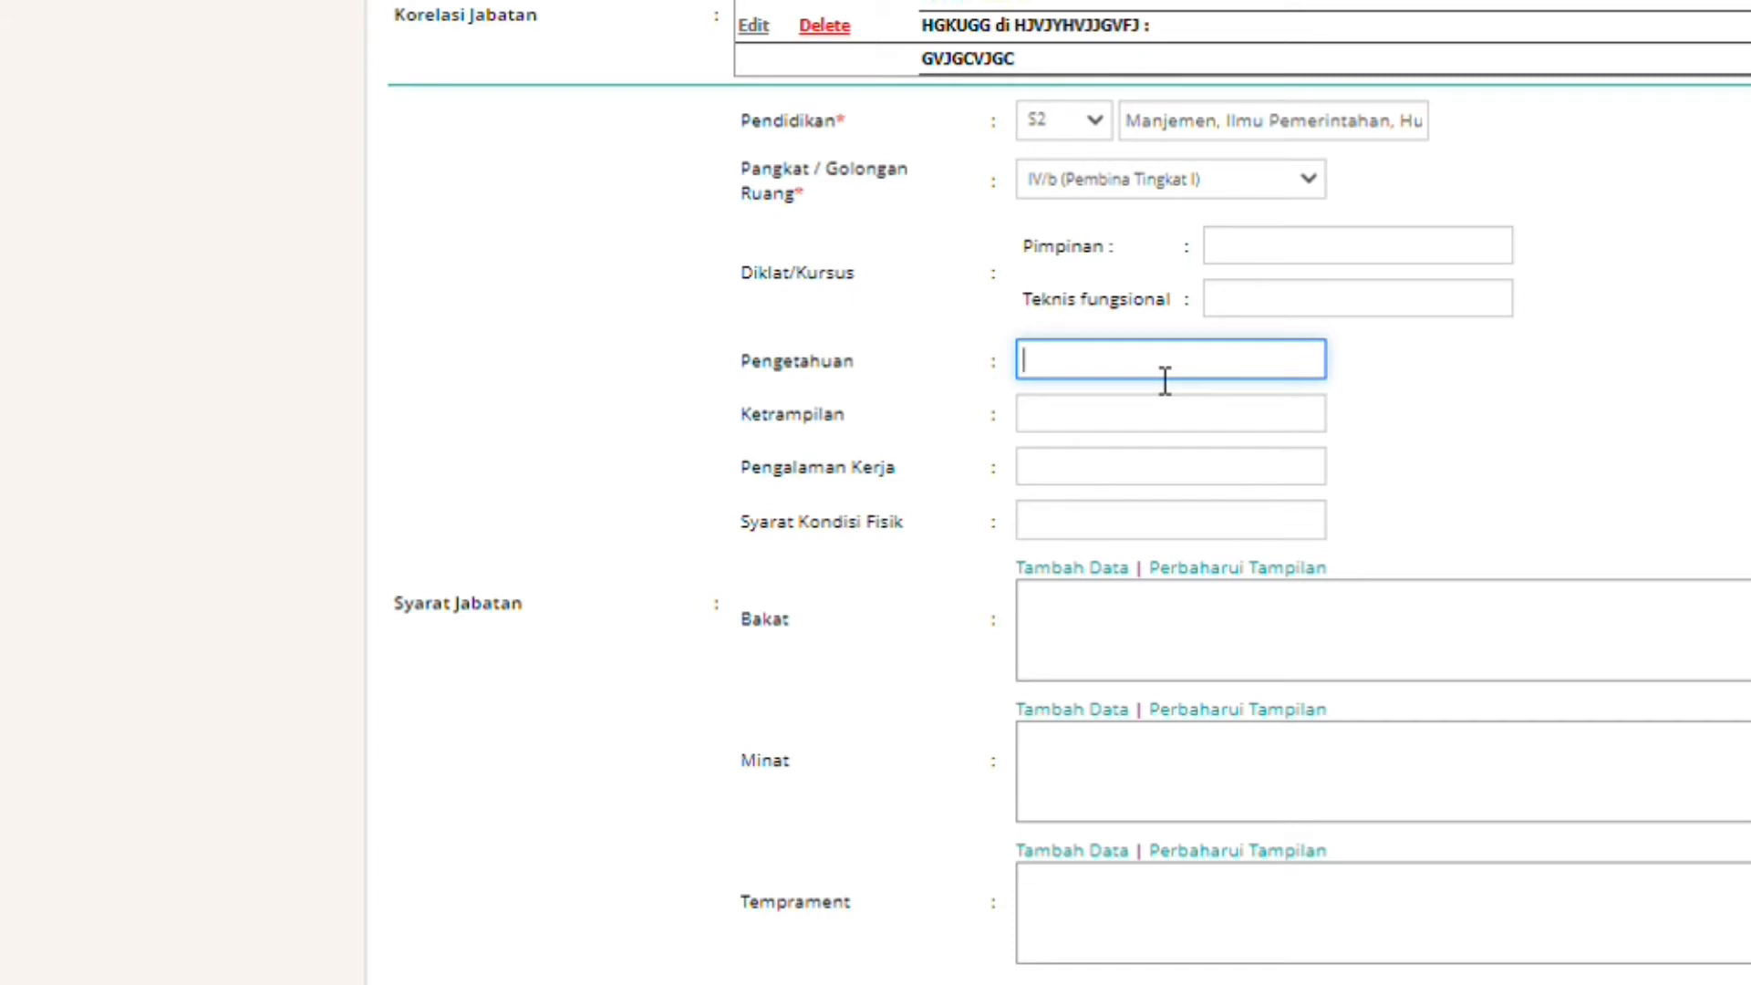
{"action": "left_click", "coordinate": [1094, 421]}
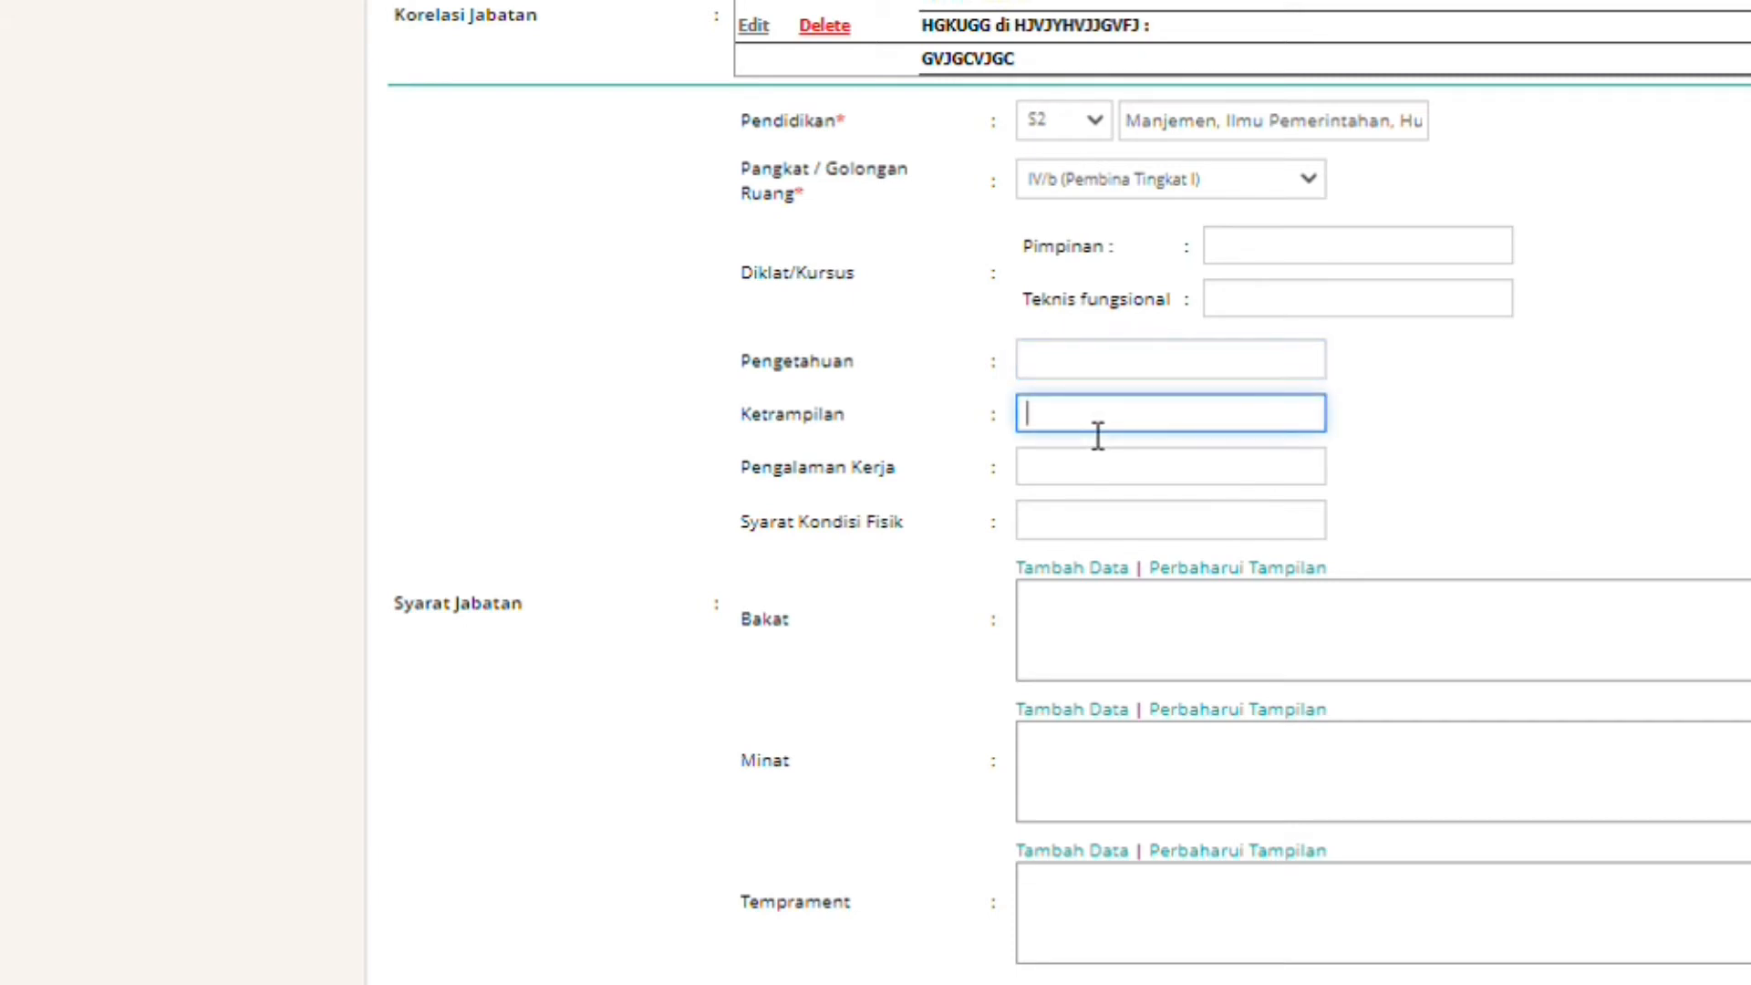
{"action": "left_click", "coordinate": [1078, 479]}
{"action": "left_click", "coordinate": [1078, 481]}
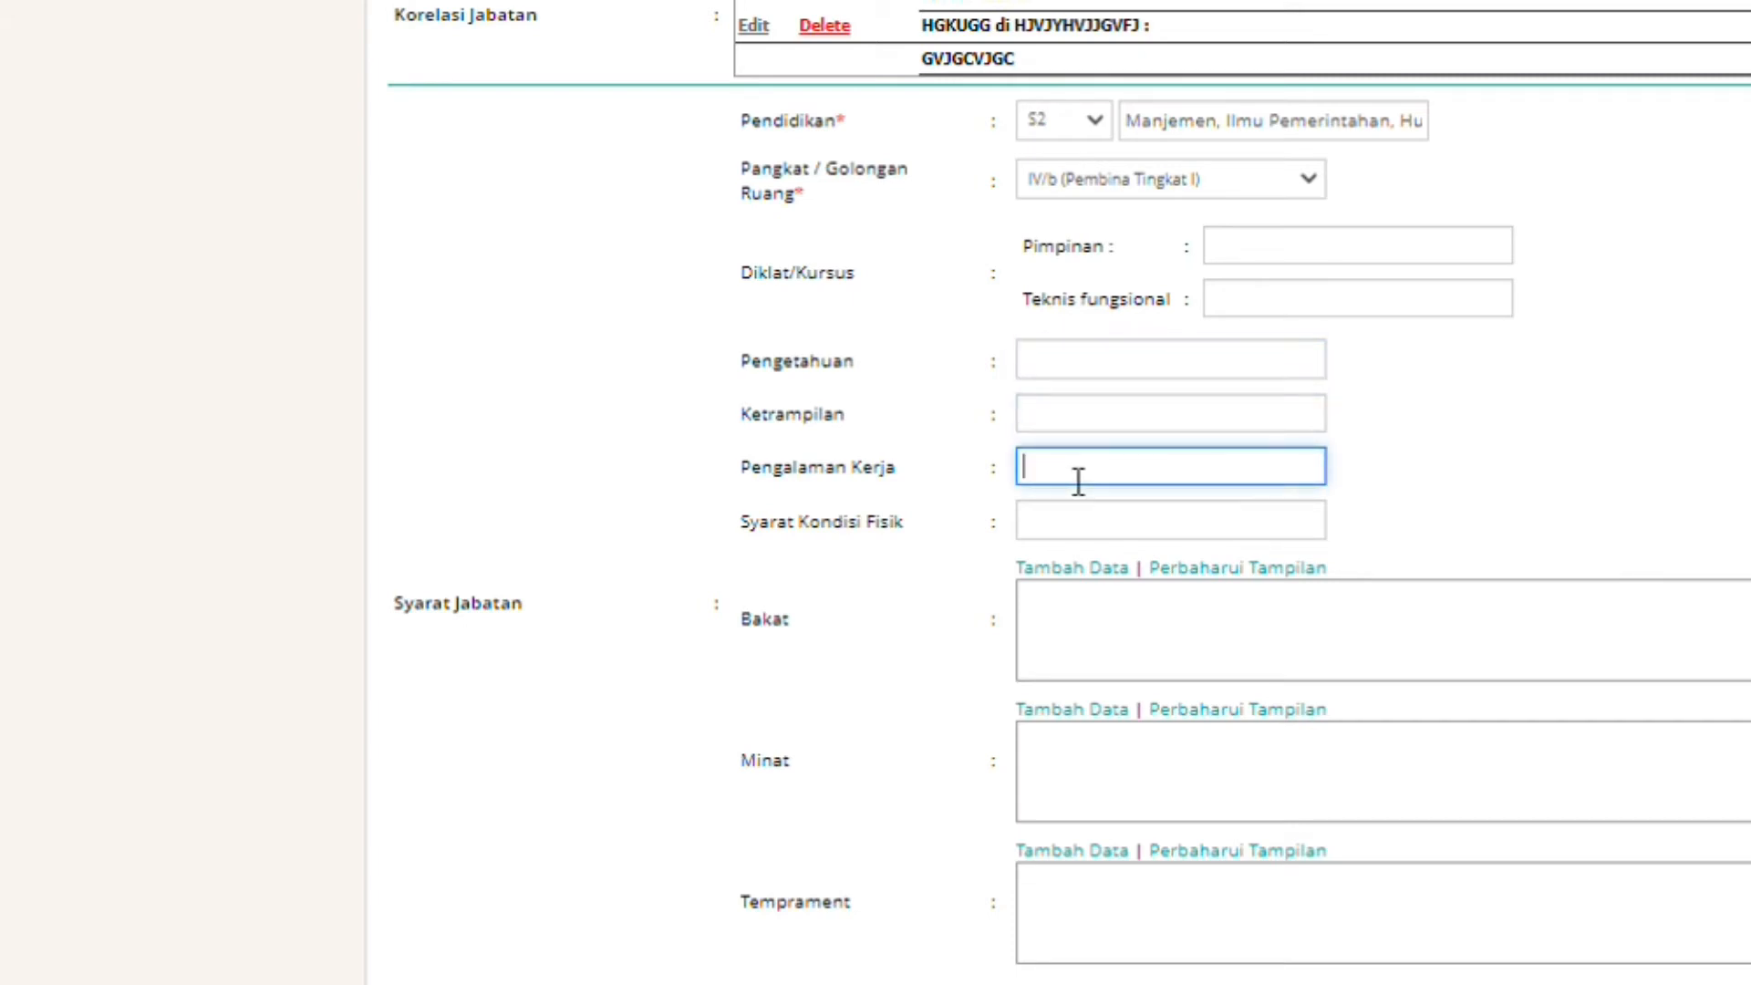
Enter "sehat jasmani dan rohani" as the Syarat Kondisi Fisik.
{"action": "left_click", "coordinate": [1057, 536]}
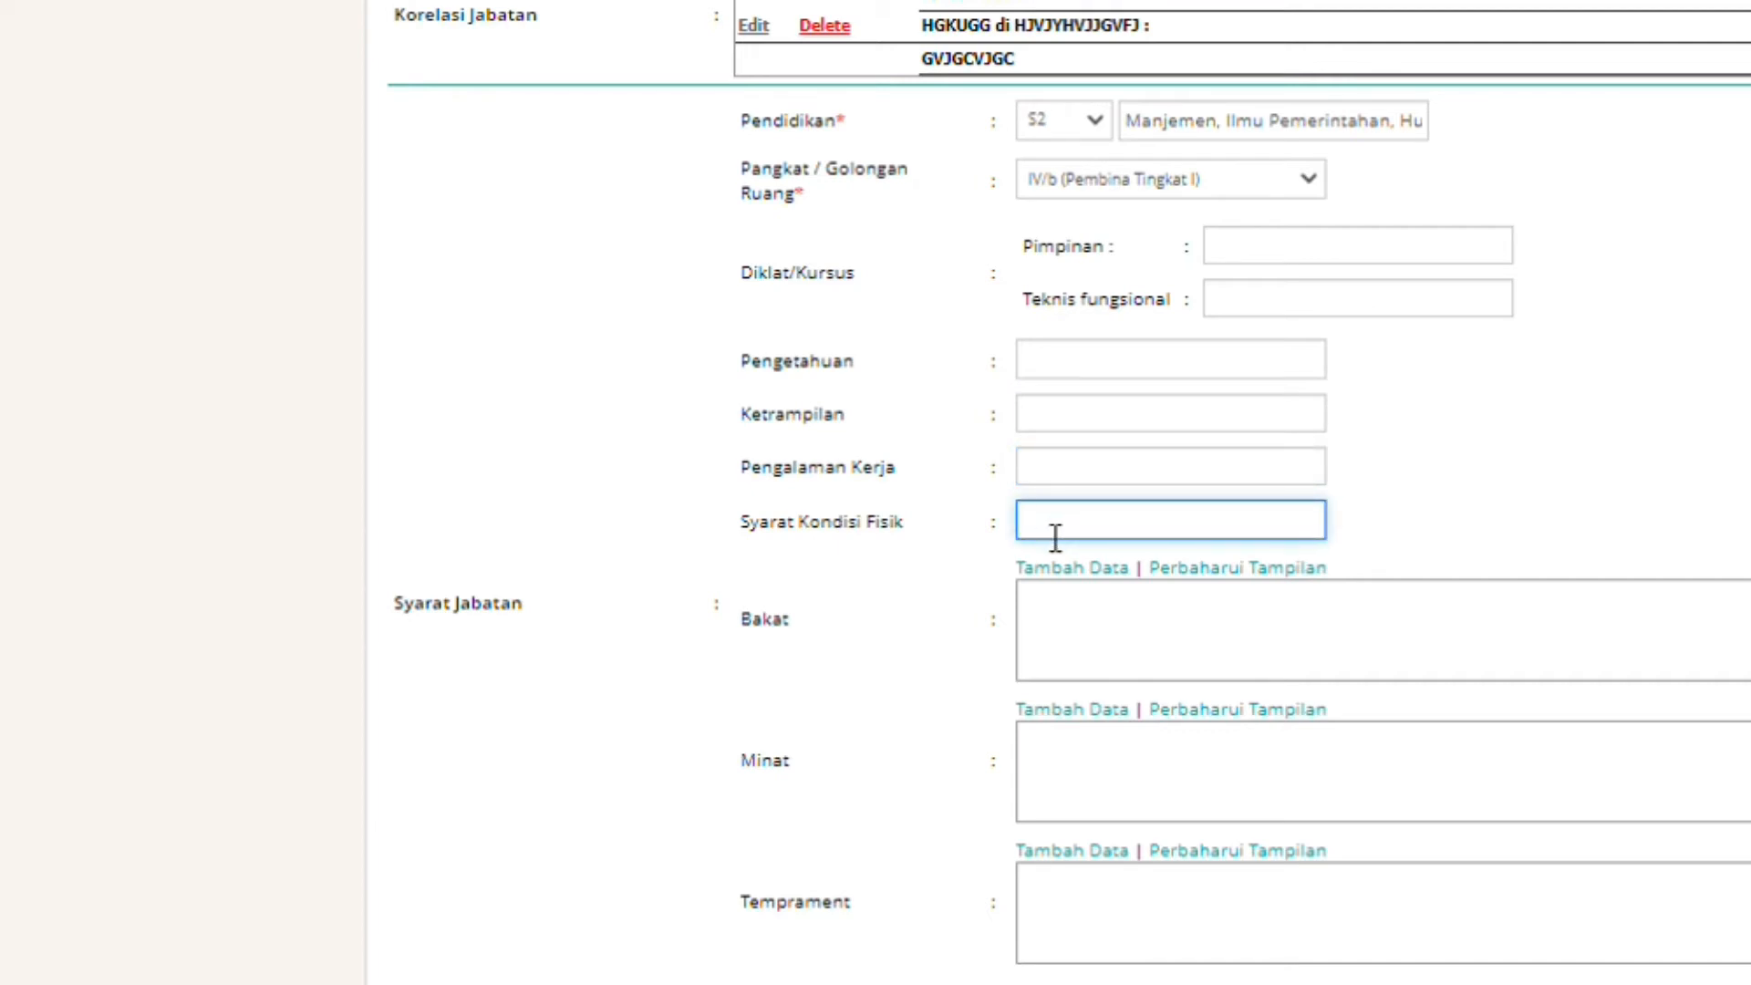
{"action": "type", "text": "sehat jasmani dan ro"}
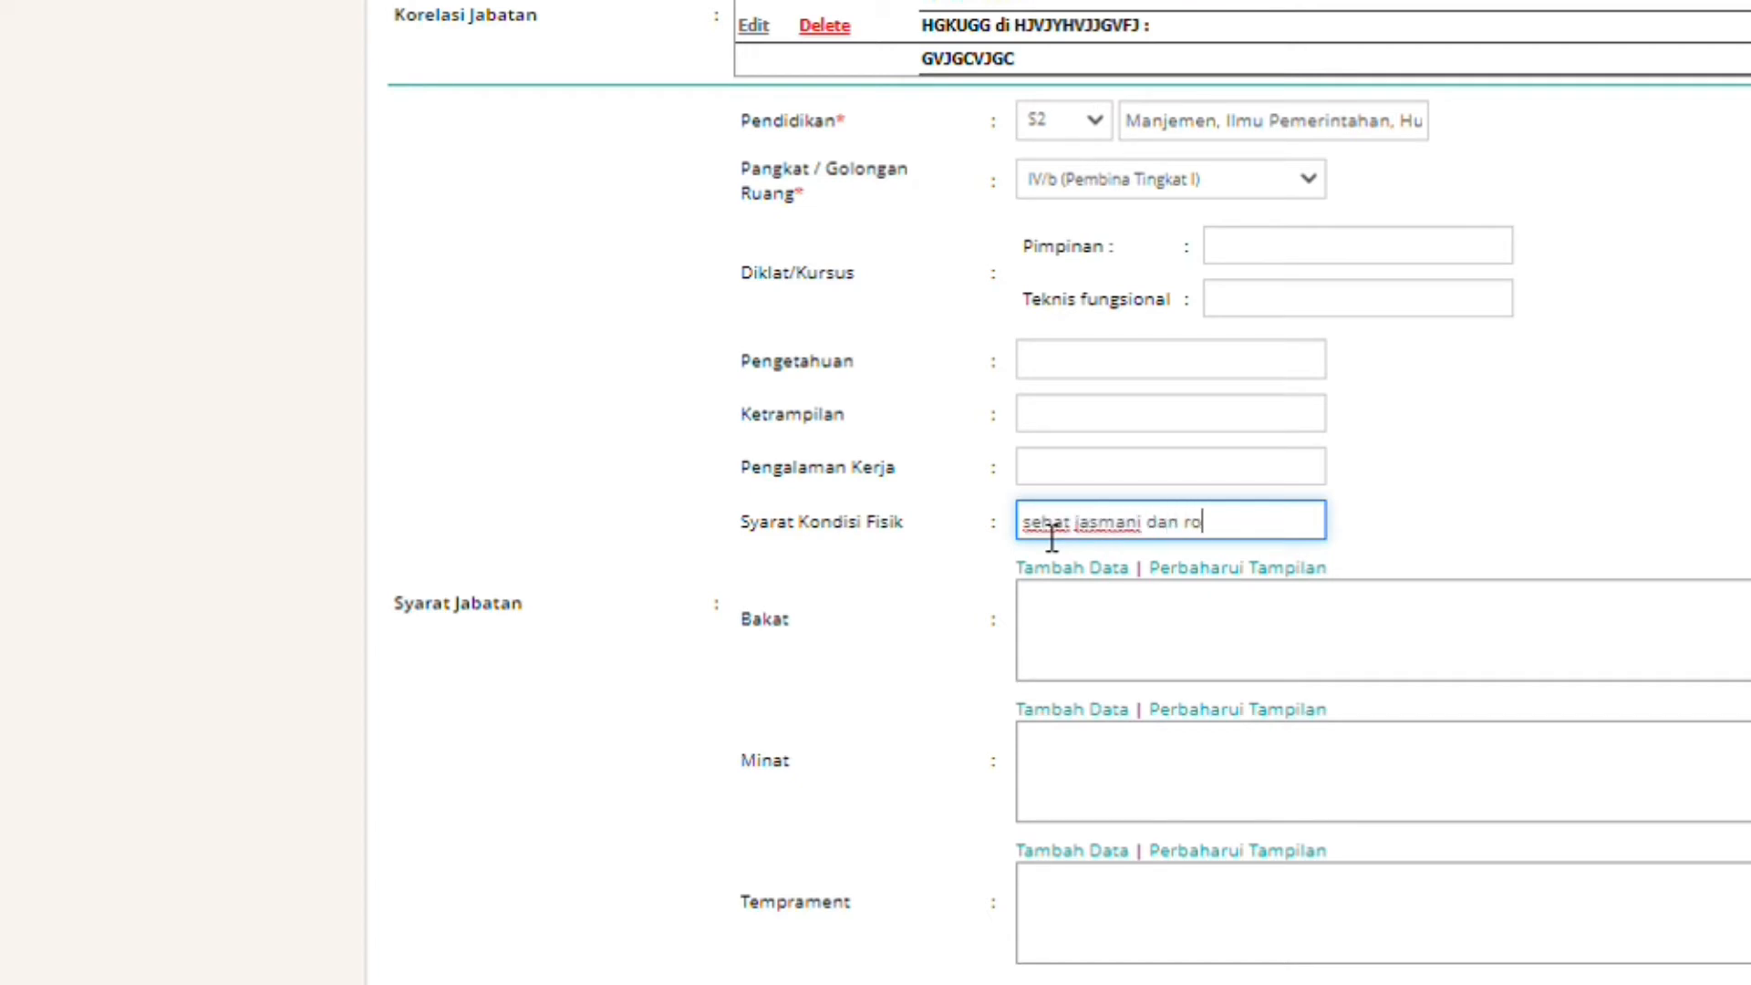
{"action": "type", "text": "hani"}
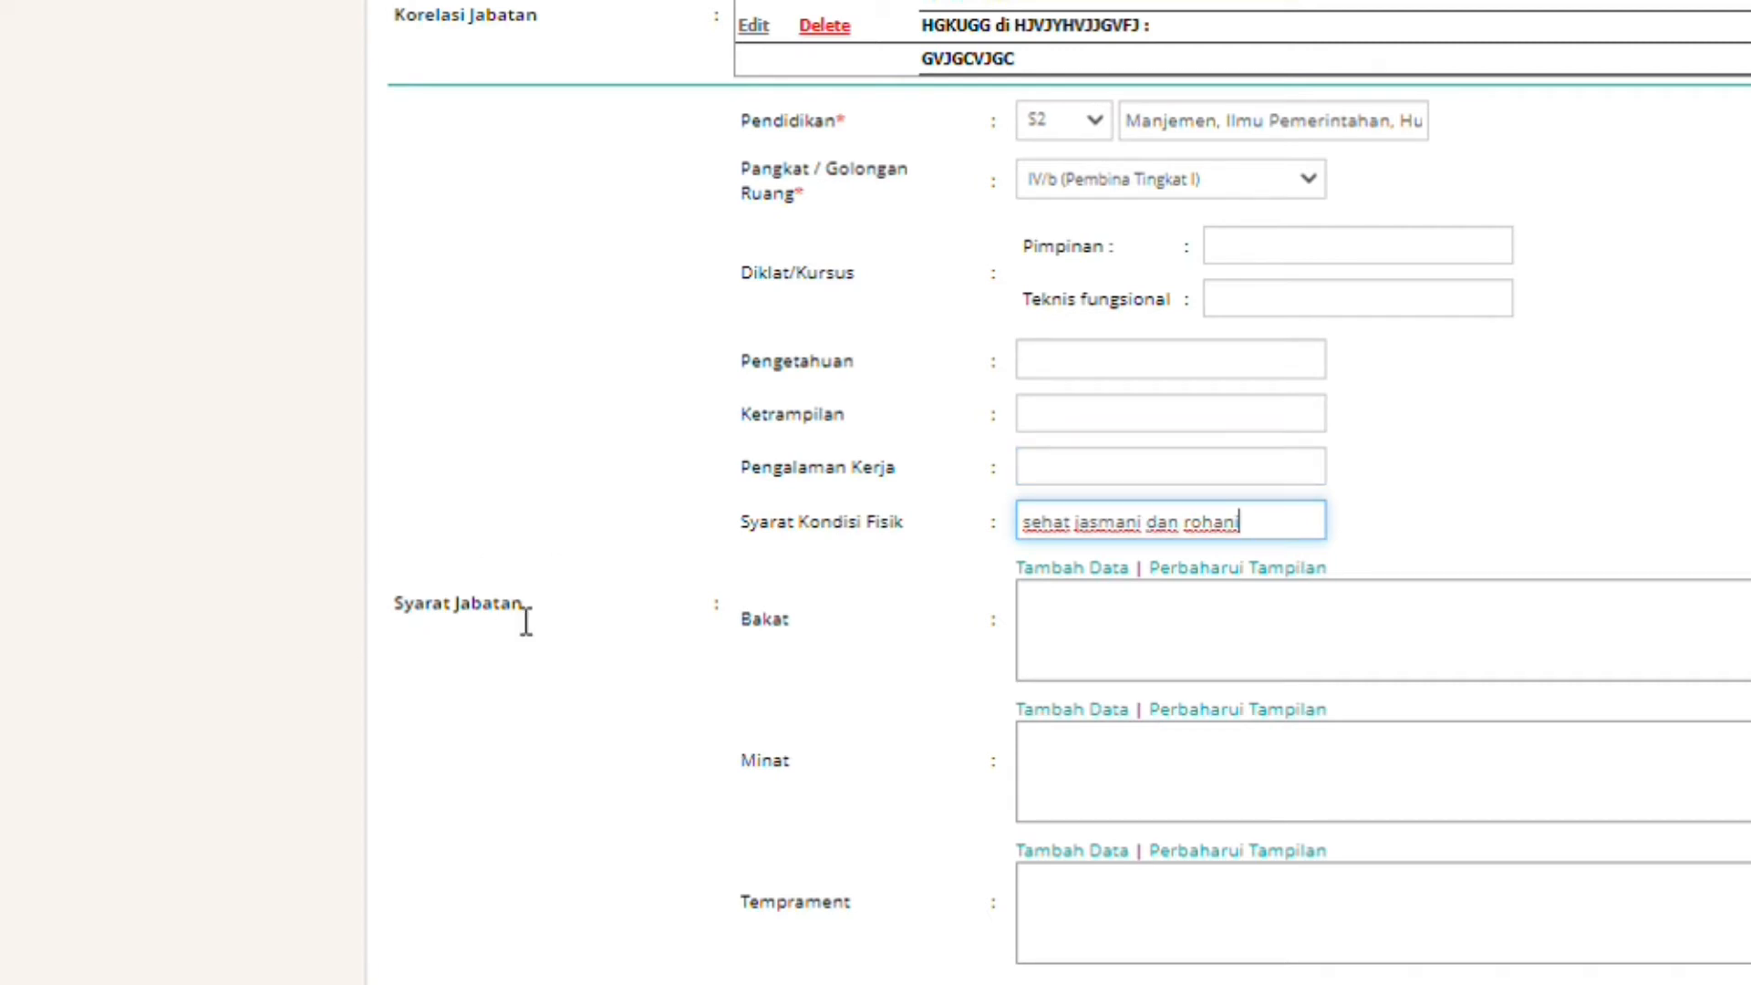
Examine the options in the Bakat and Minat entry forms, closing each form without saving.
{"action": "scroll", "coordinate": [876, 493], "scroll_direction": "down", "scroll_amount": 5}
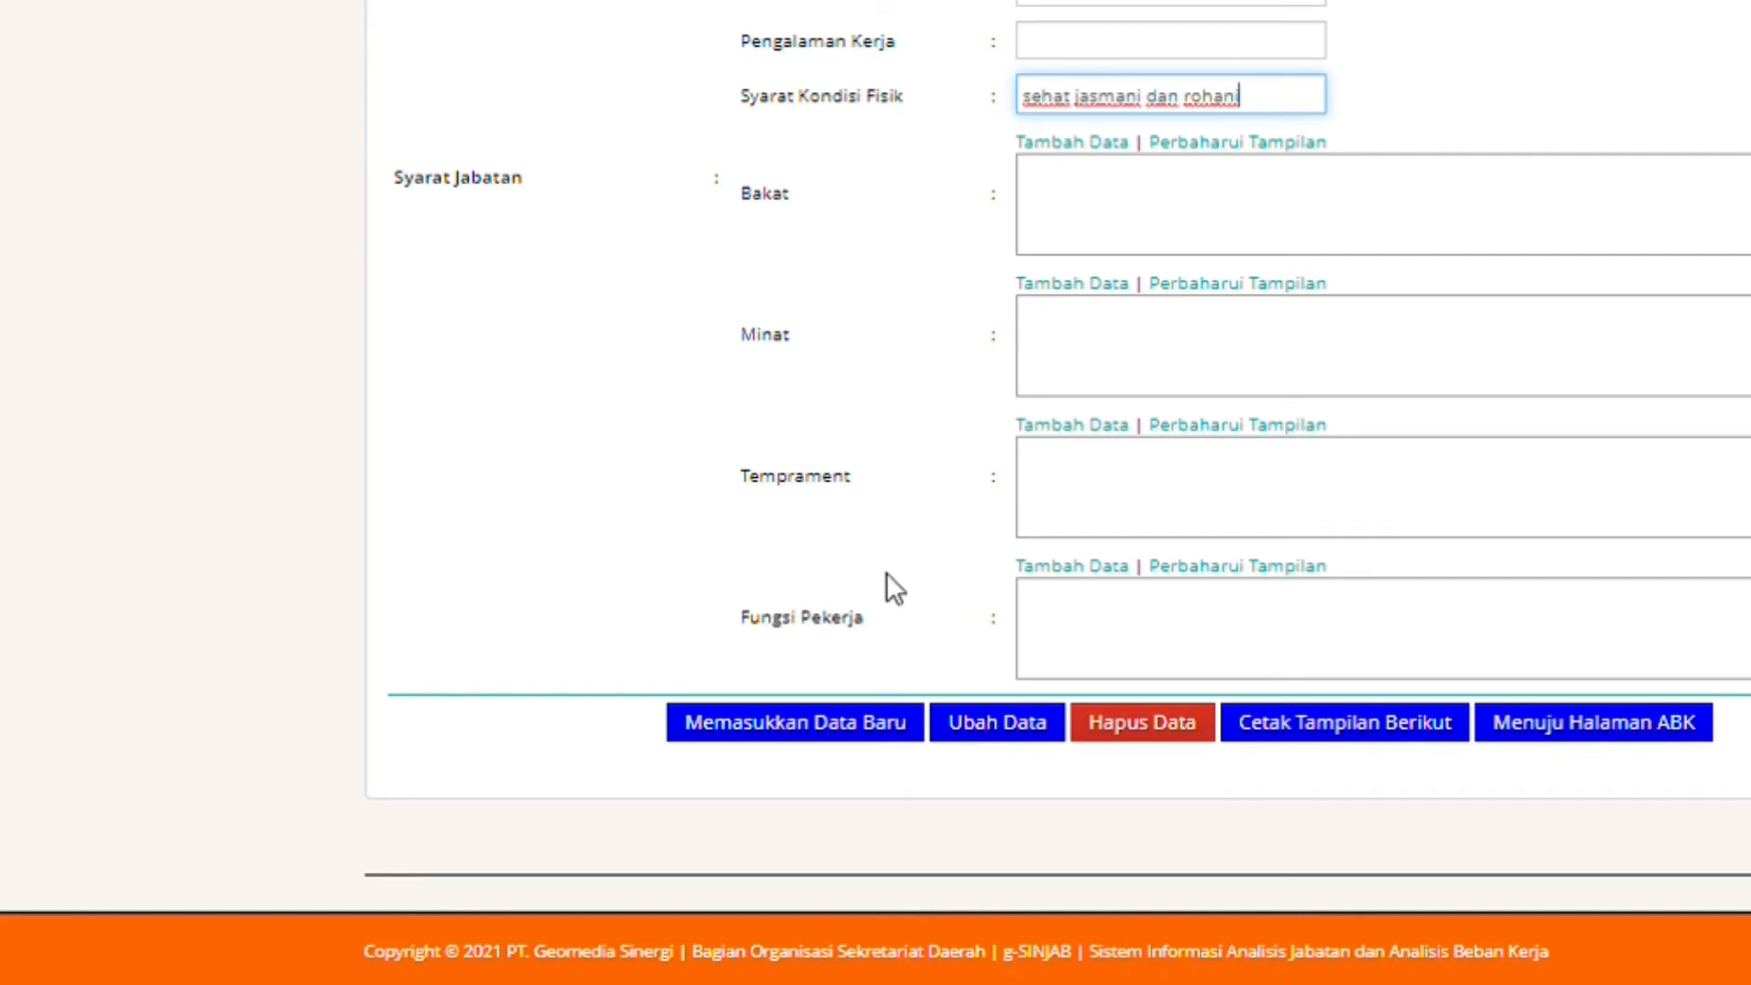
{"action": "left_click", "coordinate": [1067, 142]}
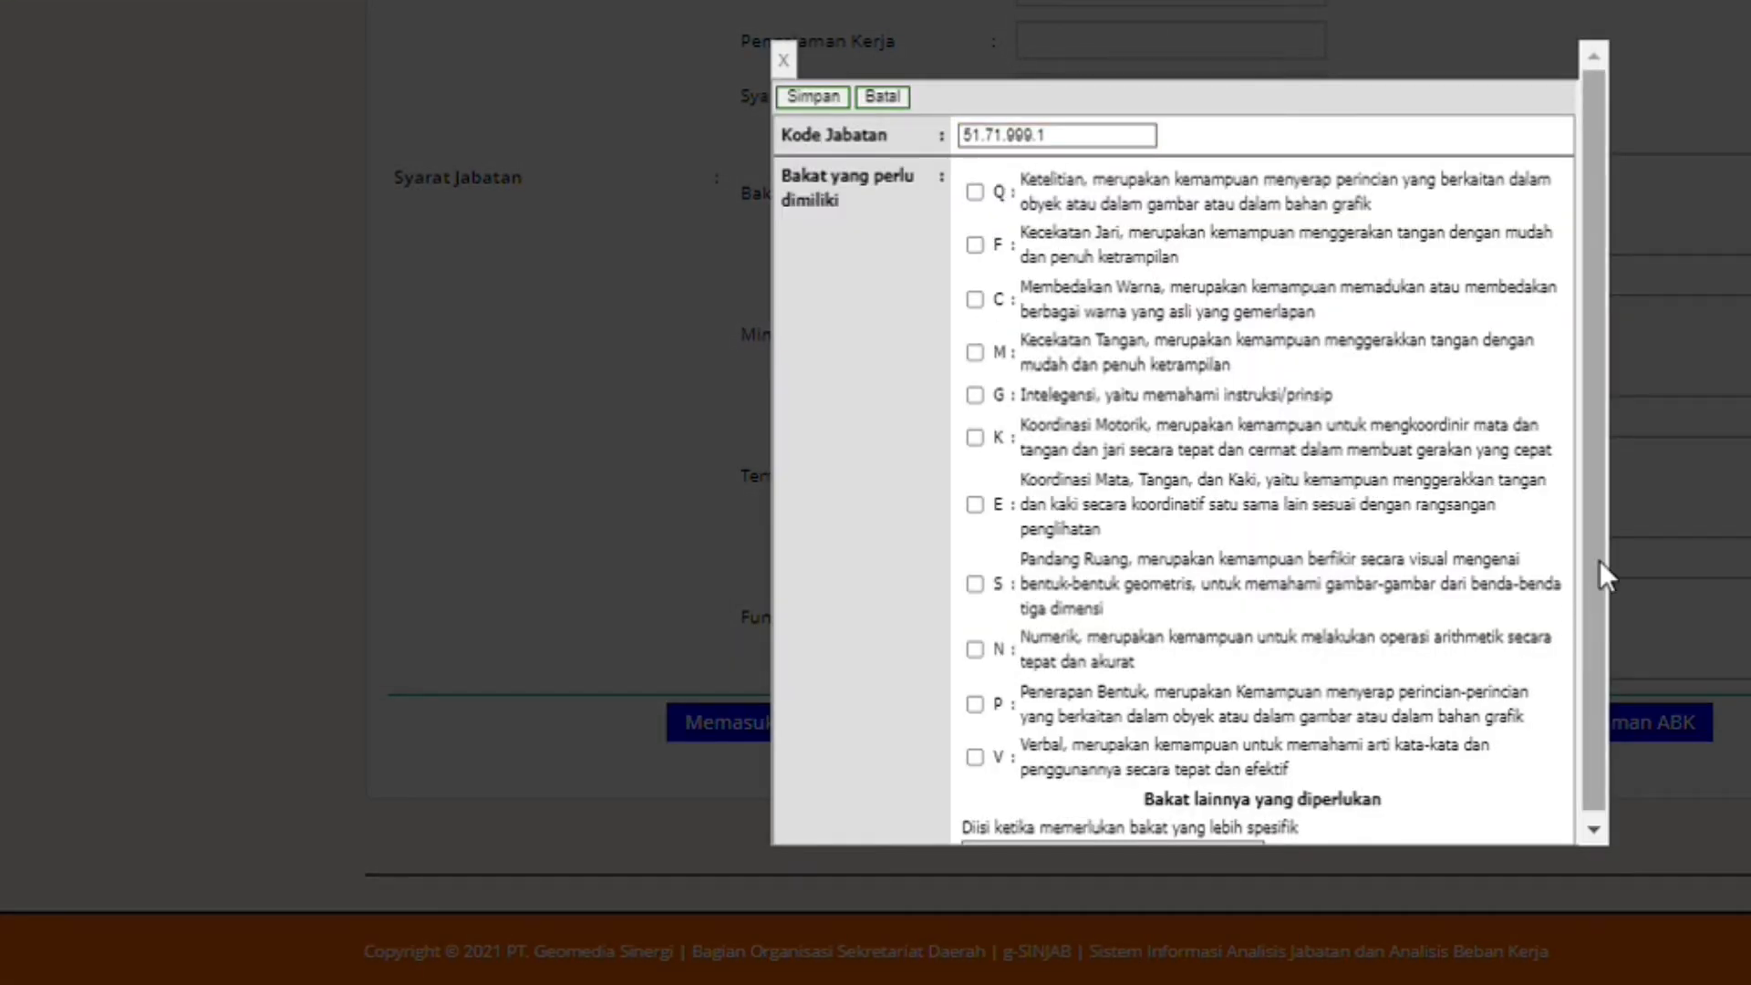
{"action": "scroll", "coordinate": [1588, 539], "scroll_direction": "down", "scroll_amount": 1}
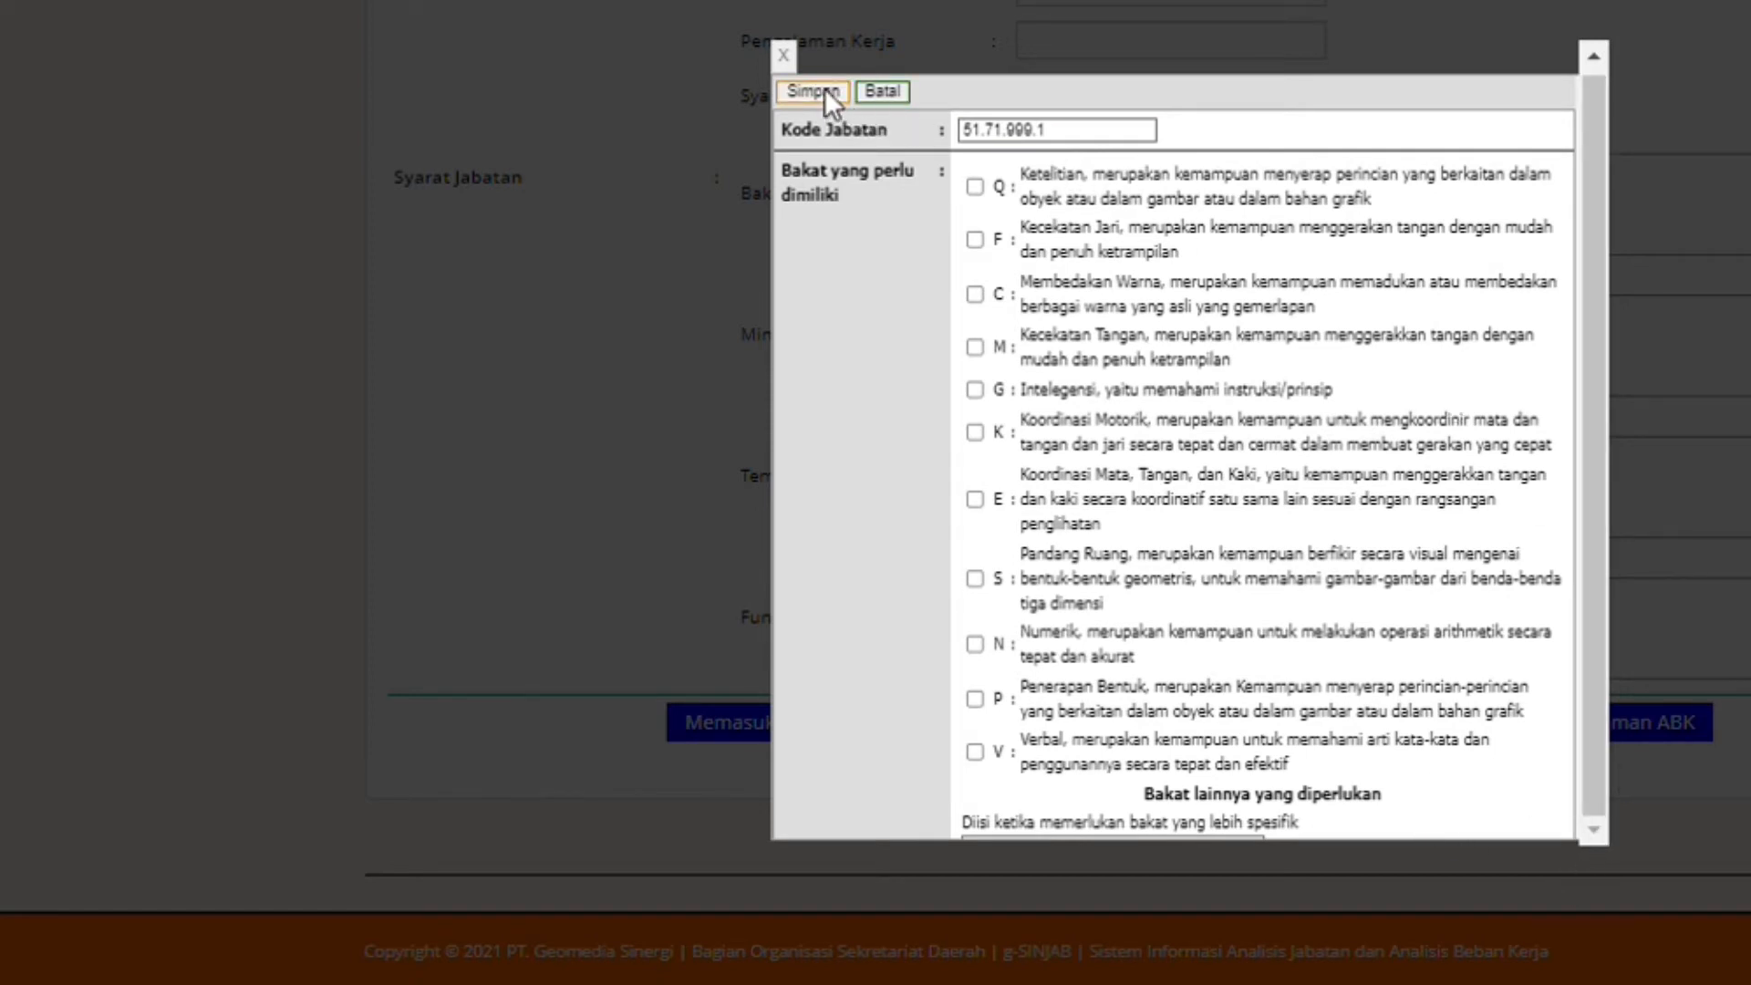
{"action": "left_click", "coordinate": [785, 56]}
{"action": "left_click", "coordinate": [1070, 282]}
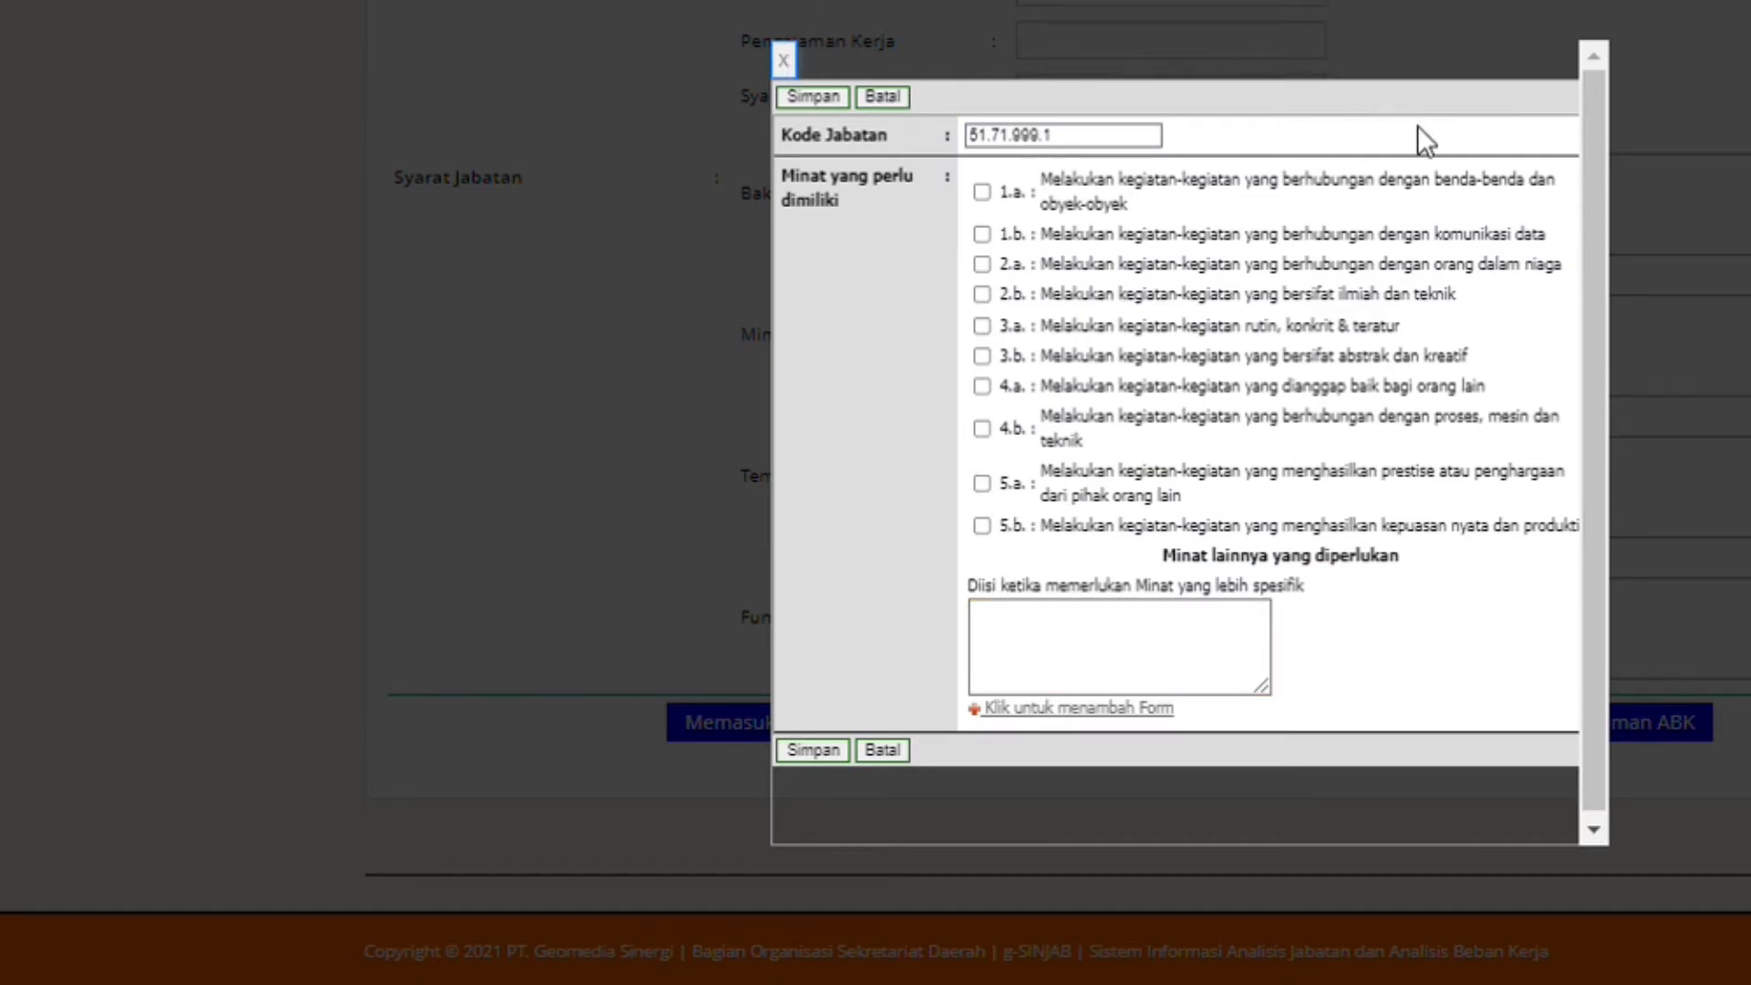
{"action": "left_click", "coordinate": [787, 60]}
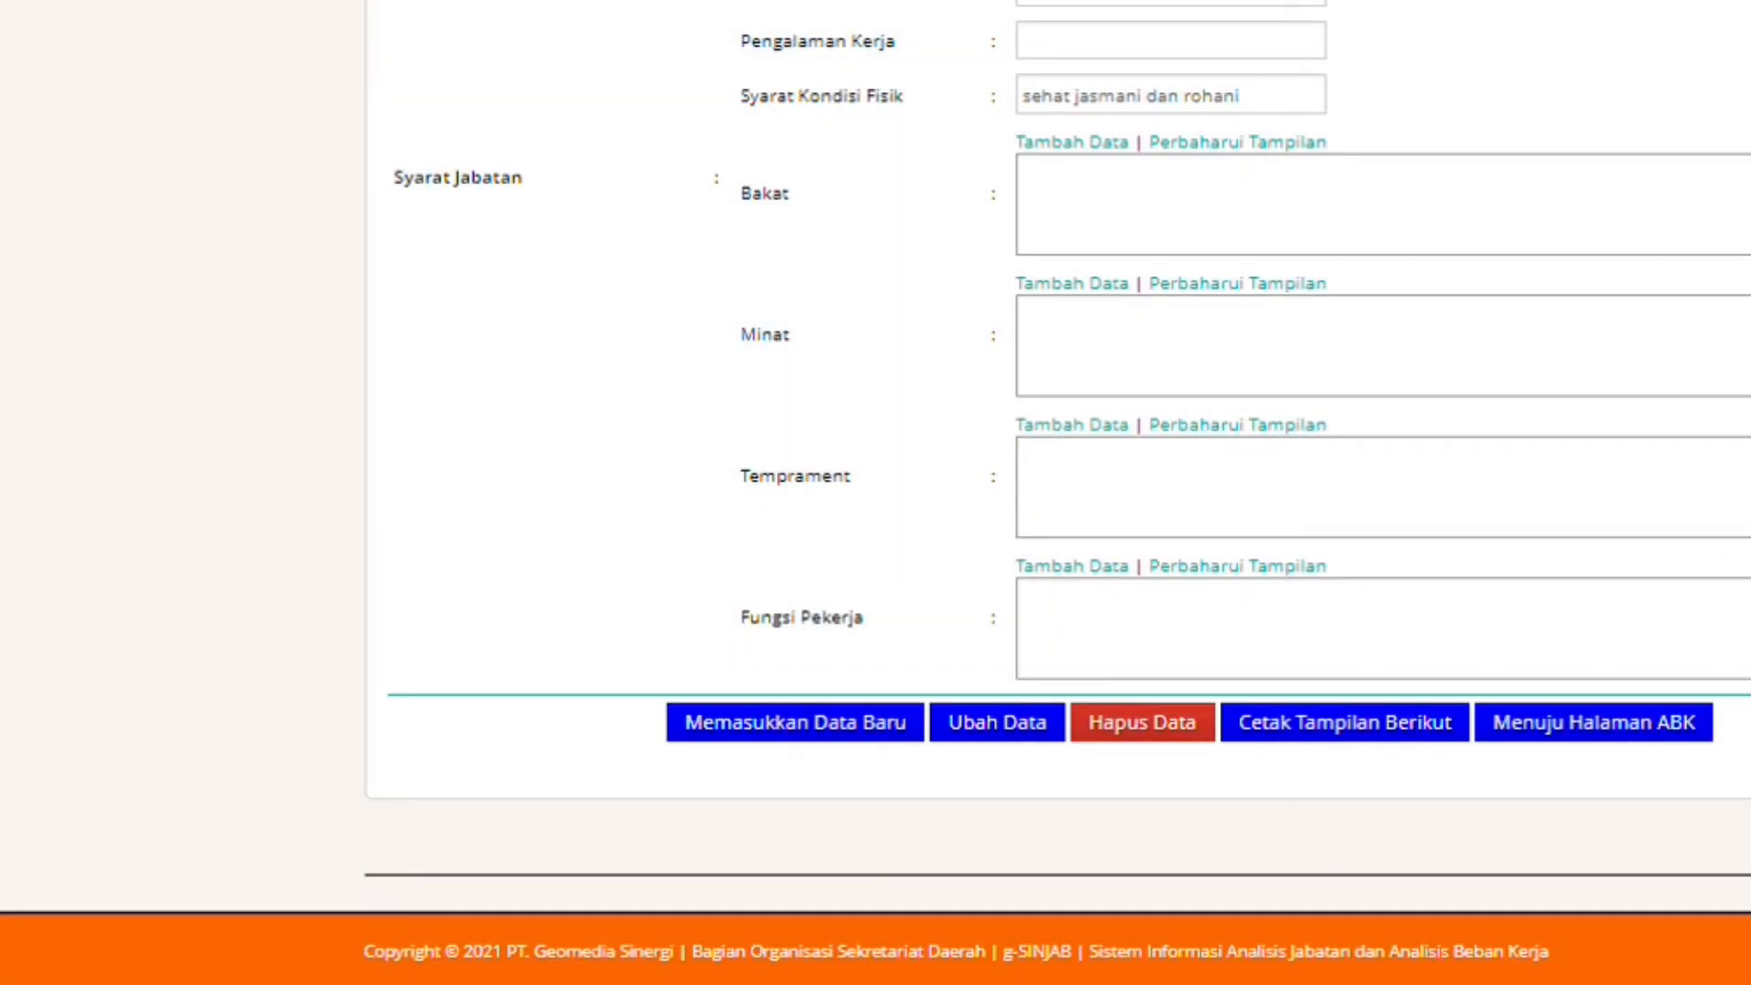
{"action": "scroll", "coordinate": [876, 493], "scroll_direction": "up", "scroll_amount": 3}
{"action": "scroll", "coordinate": [876, 493], "scroll_direction": "down", "scroll_amount": 3}
{"action": "left_click", "coordinate": [1230, 102]}
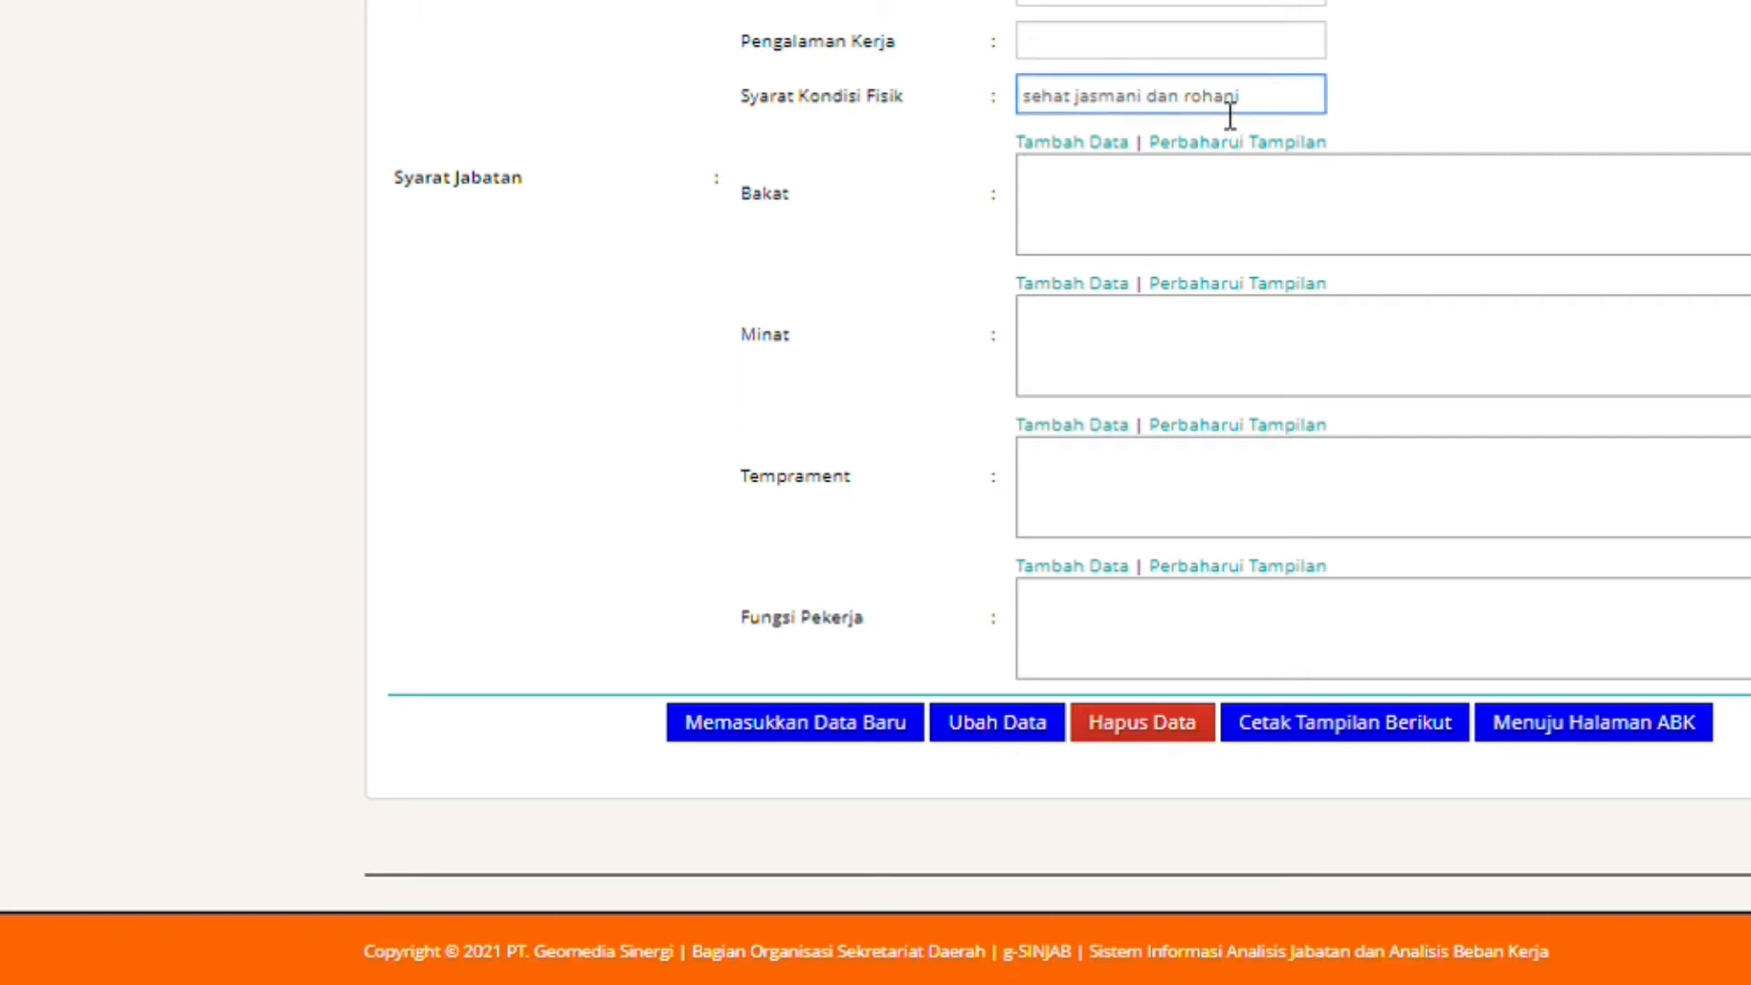
{"action": "left_click", "coordinate": [850, 68]}
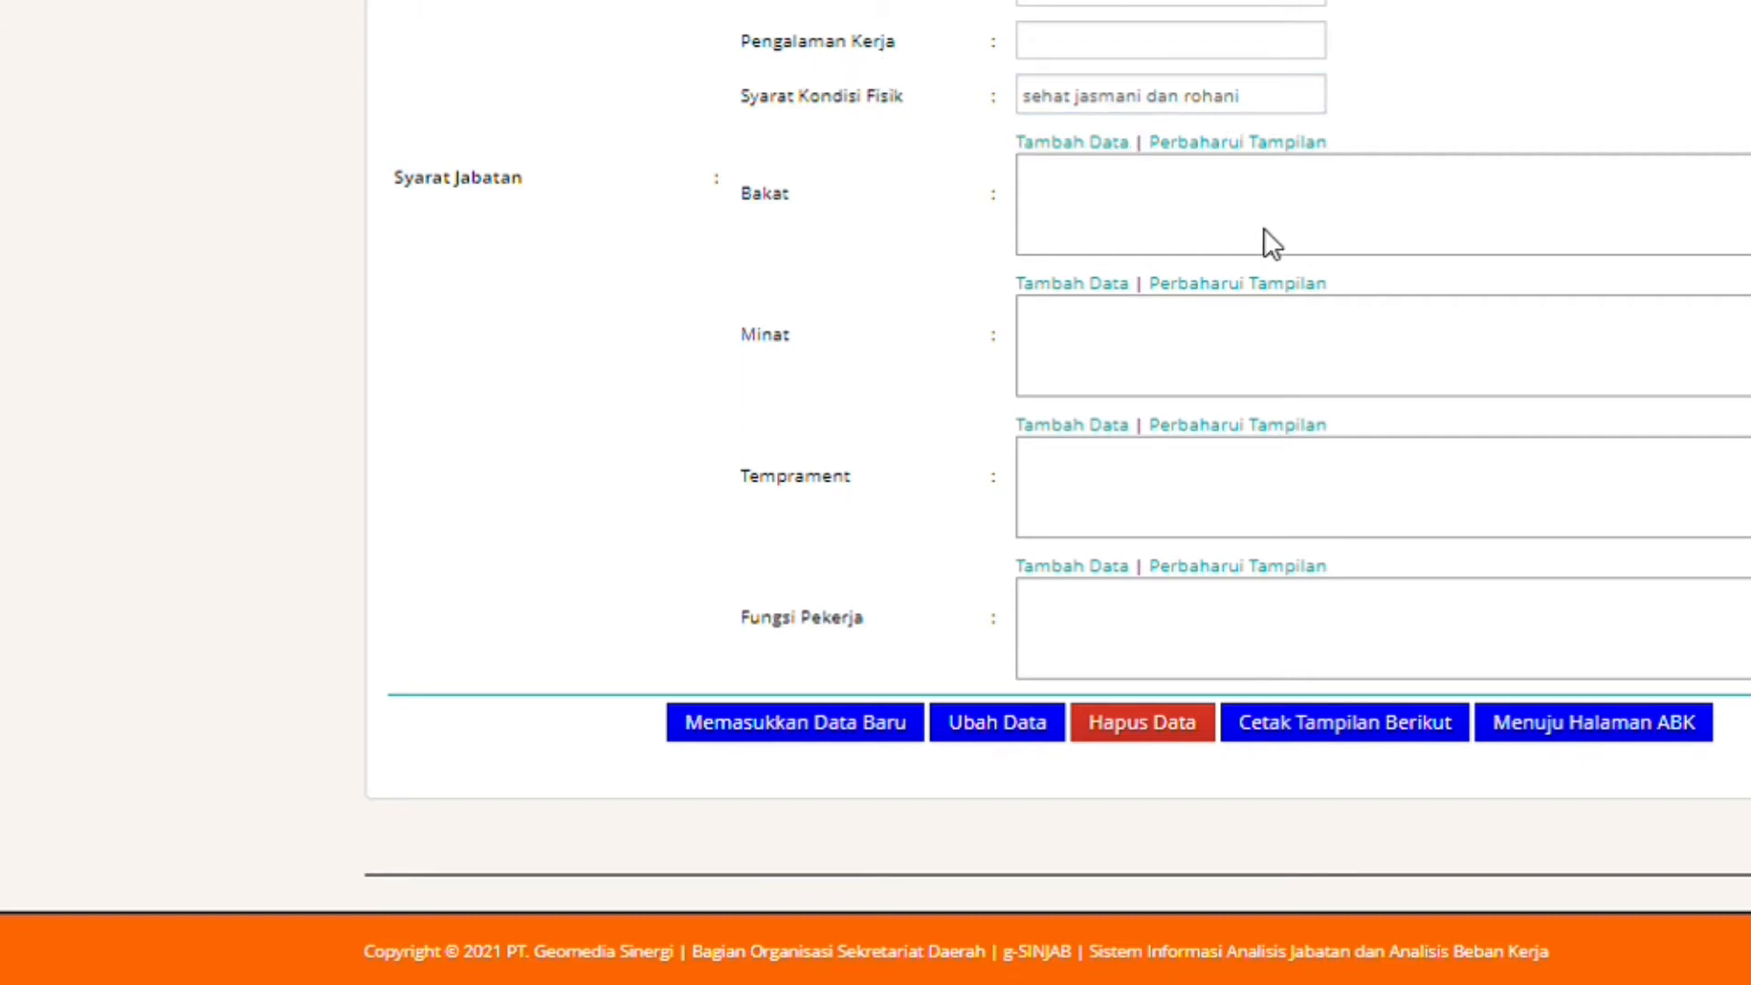
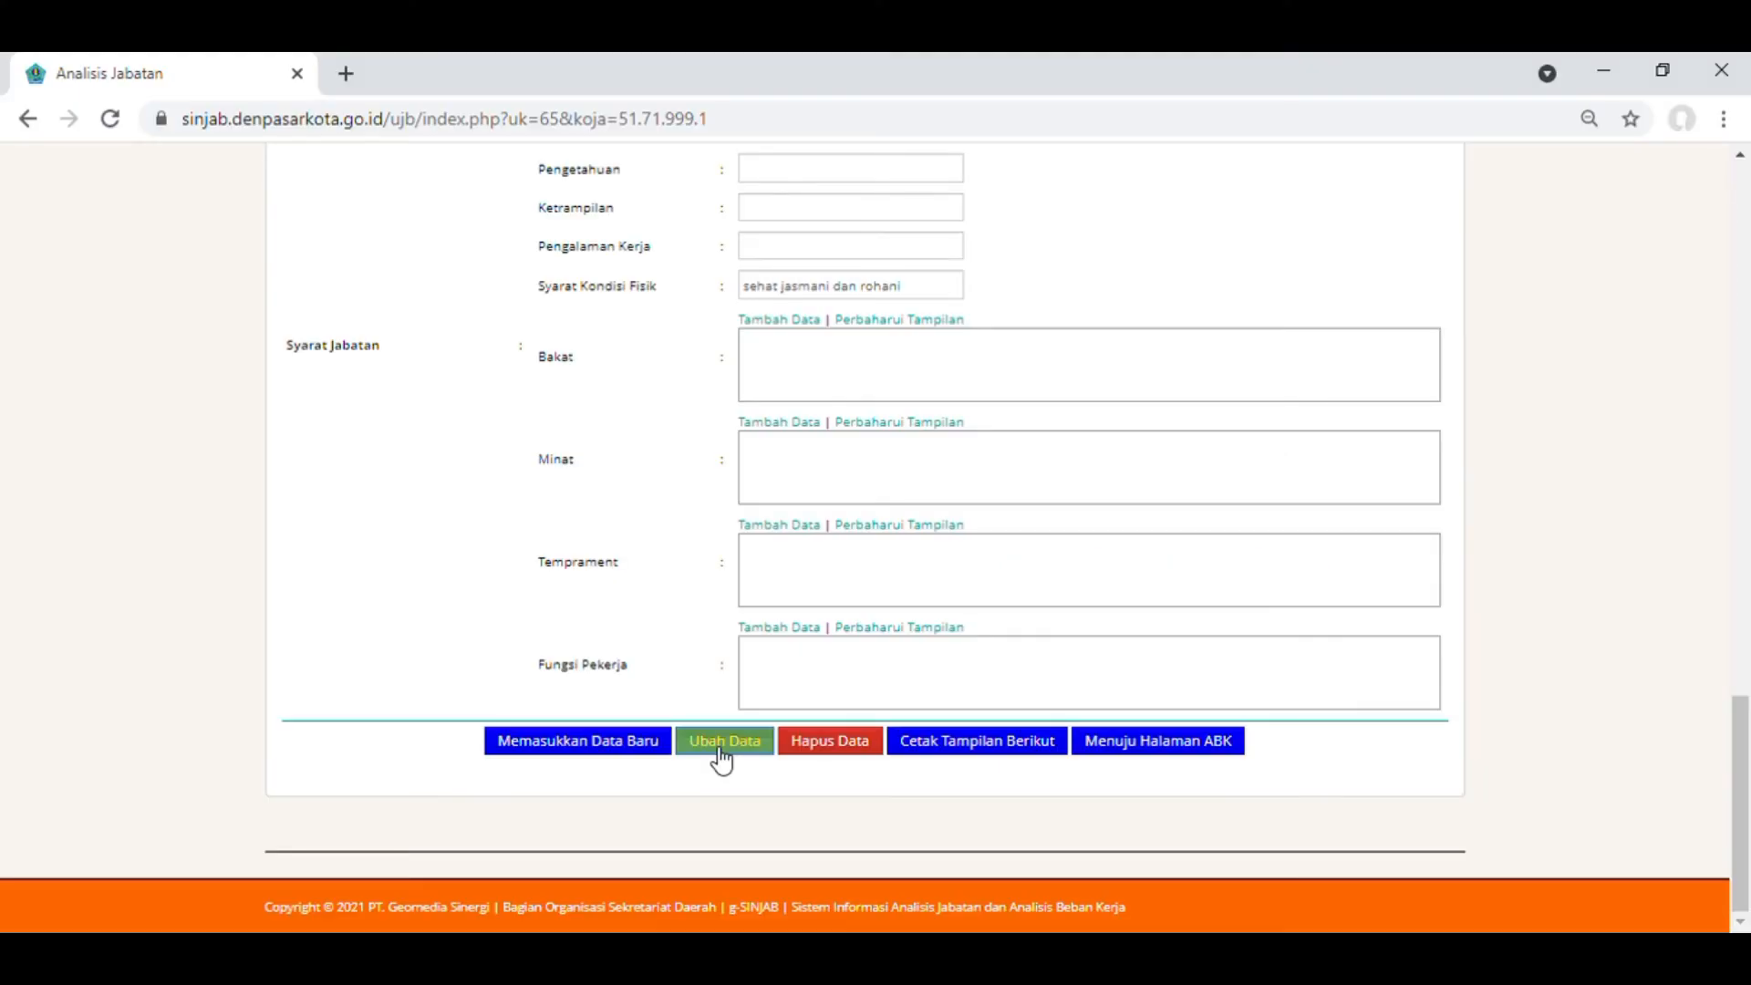
{"action": "left_click", "coordinate": [720, 750]}
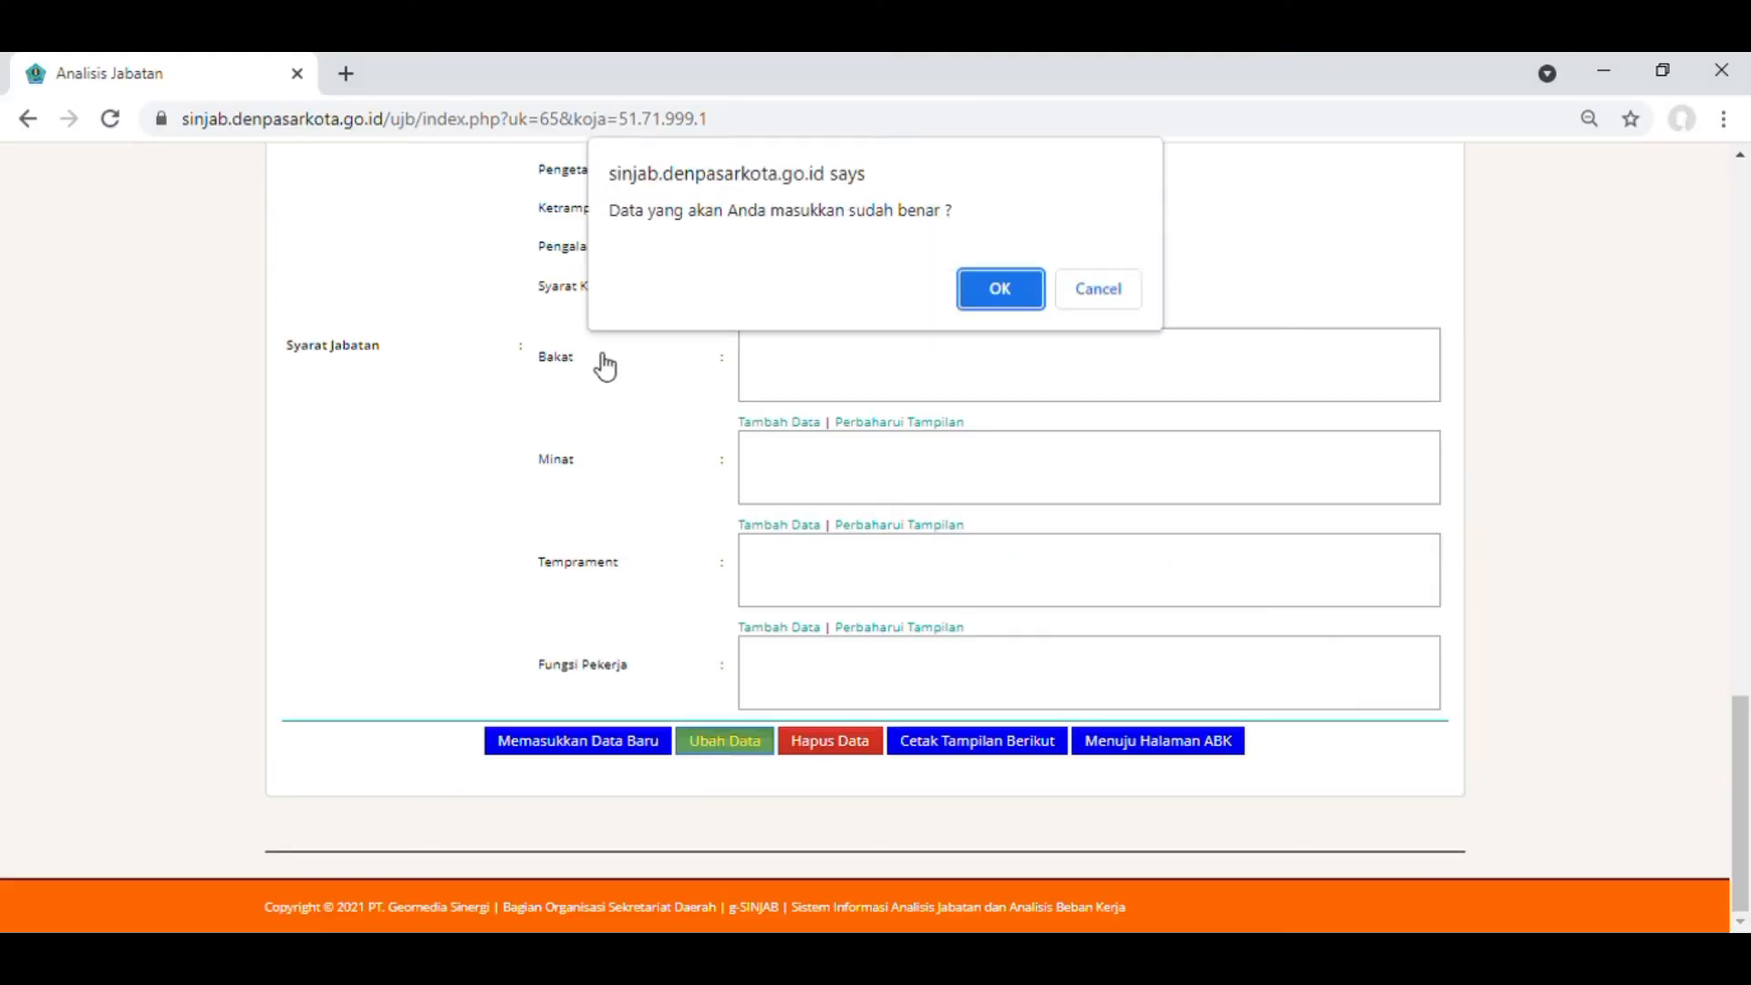
{"action": "left_click", "coordinate": [1098, 290]}
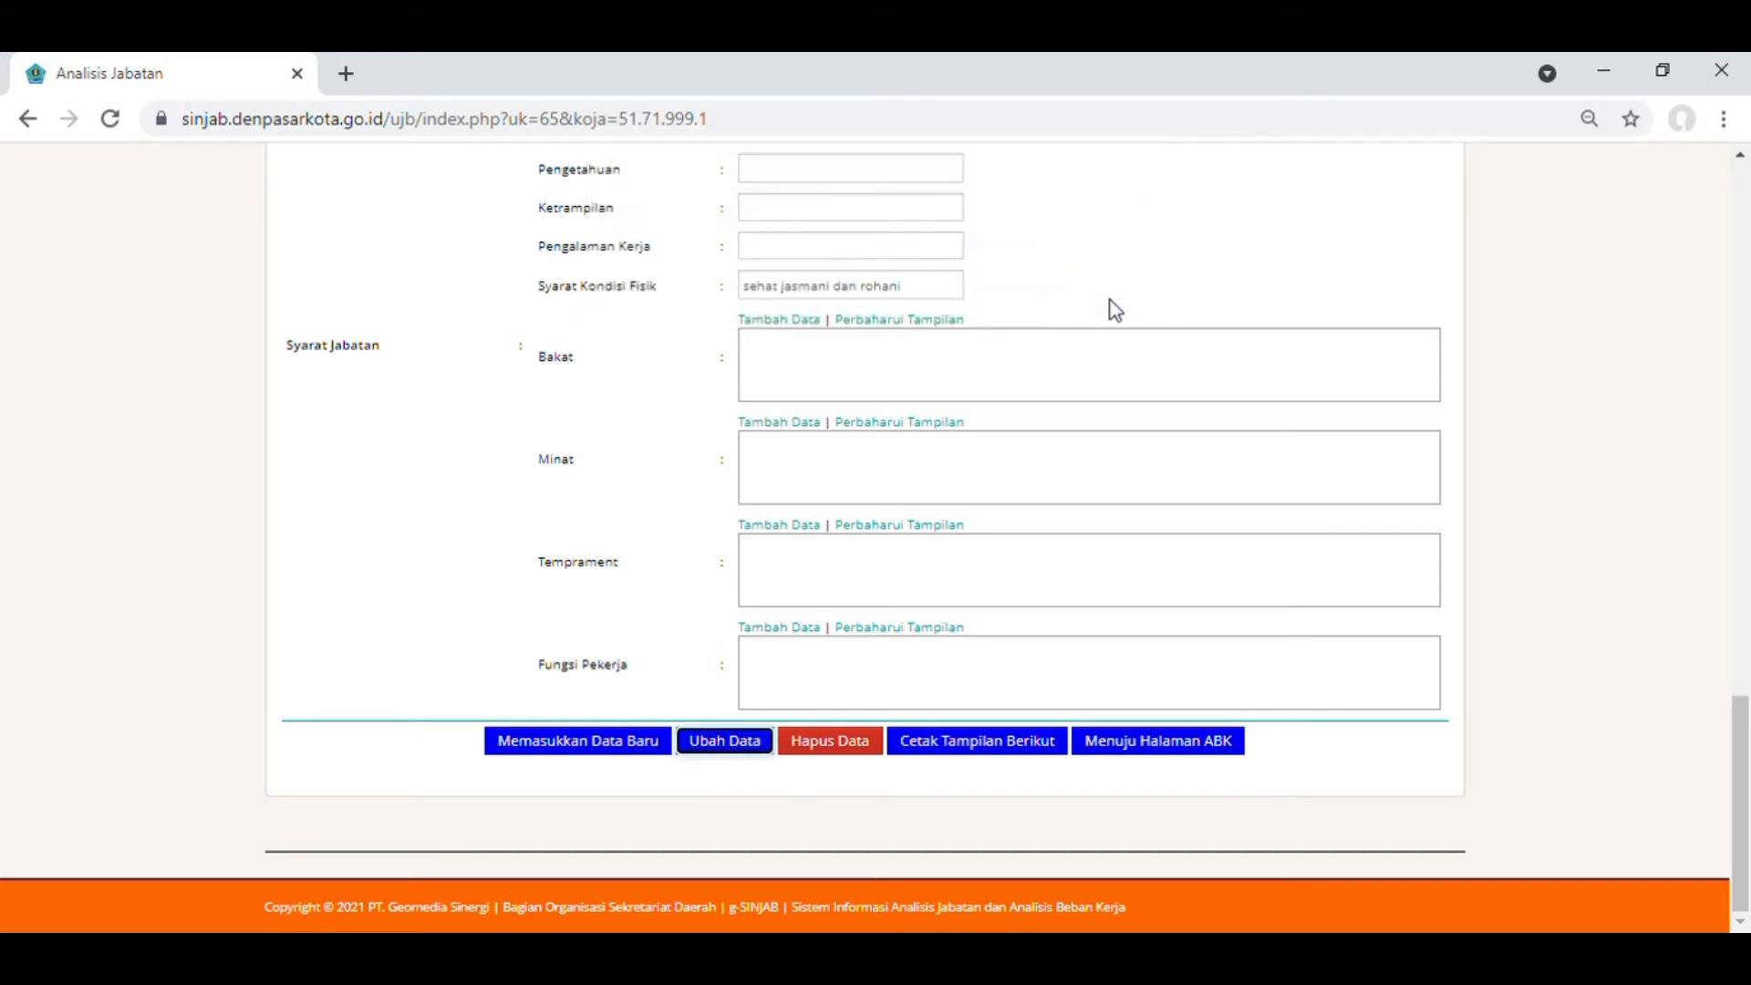
{"action": "left_click", "coordinate": [832, 746]}
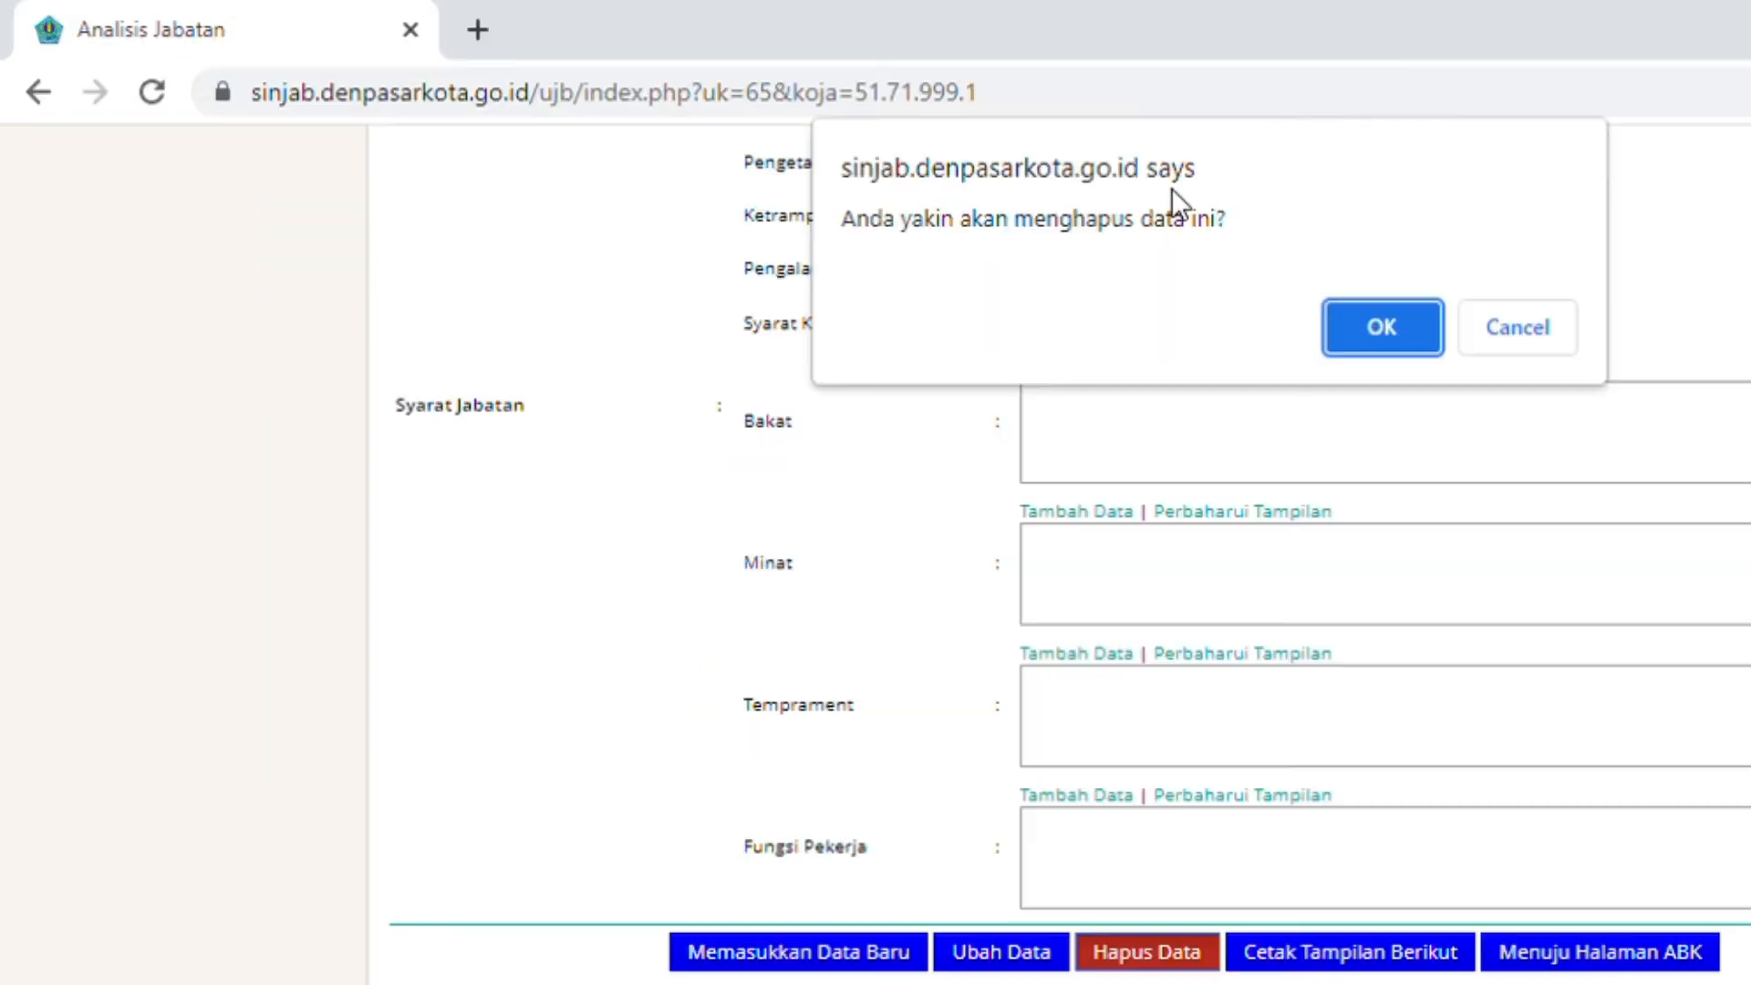
{"action": "left_click", "coordinate": [1551, 345]}
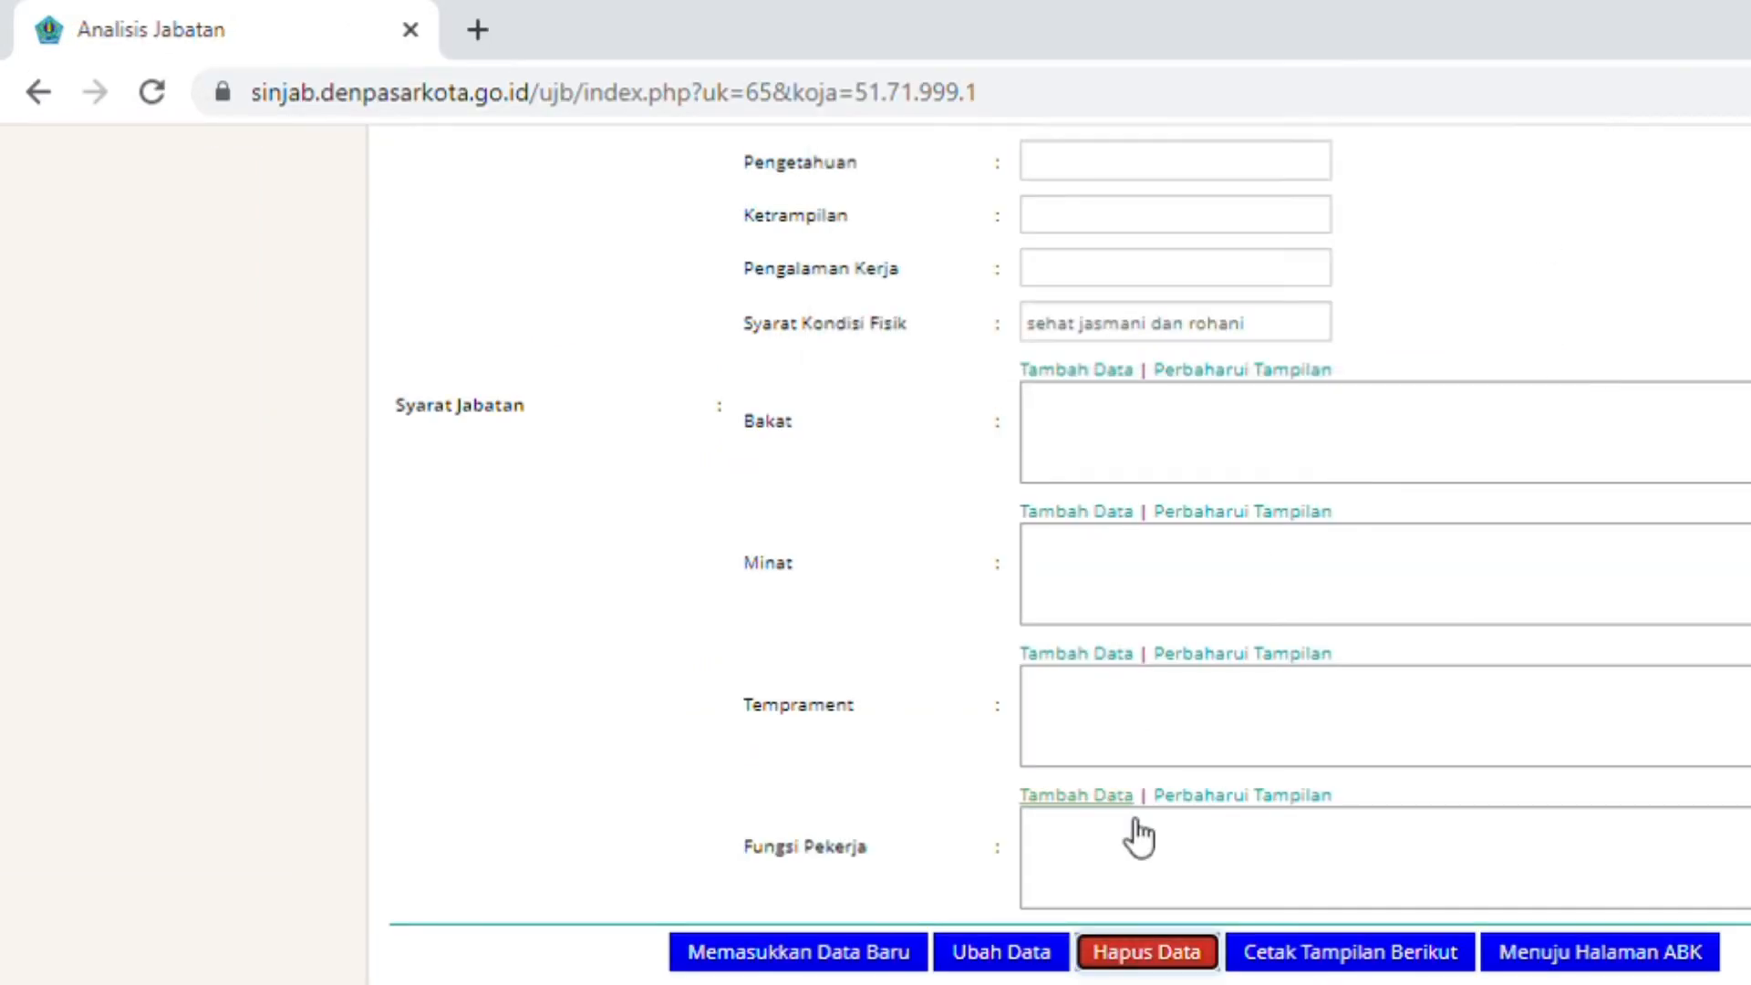
Save the changes to the job description and return from its preview to the ANJAB form.
{"action": "left_click", "coordinate": [1008, 965]}
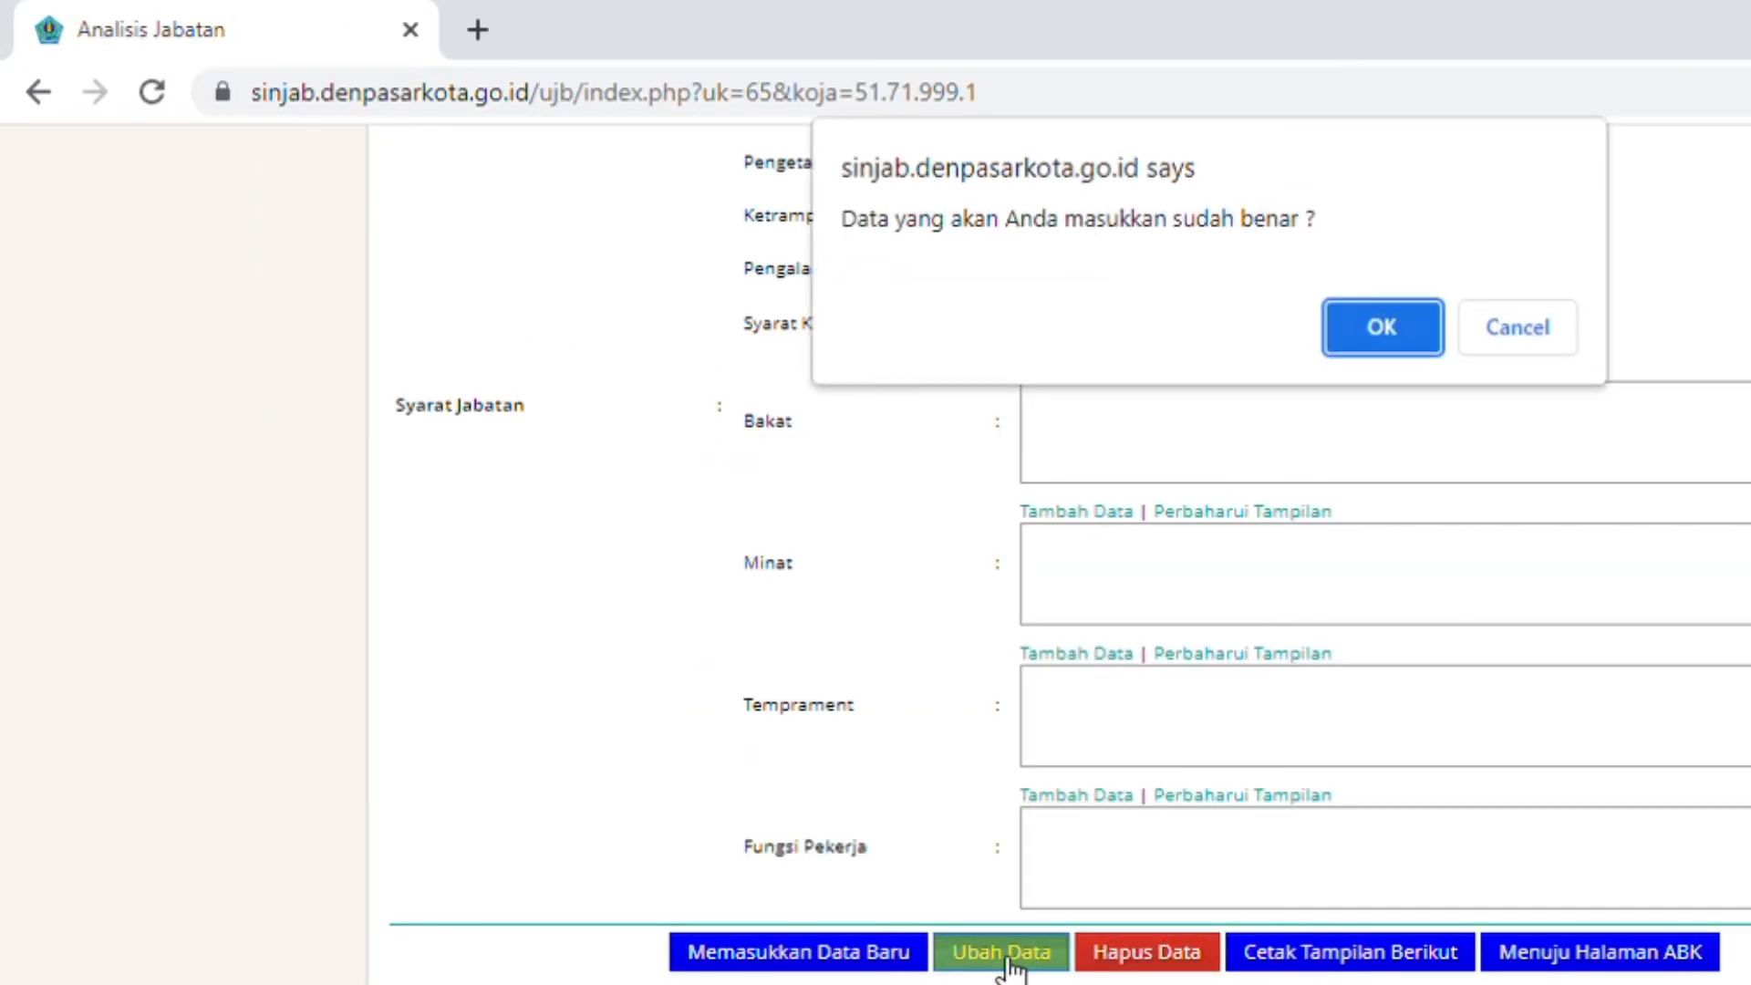
{"action": "left_click", "coordinate": [1357, 321]}
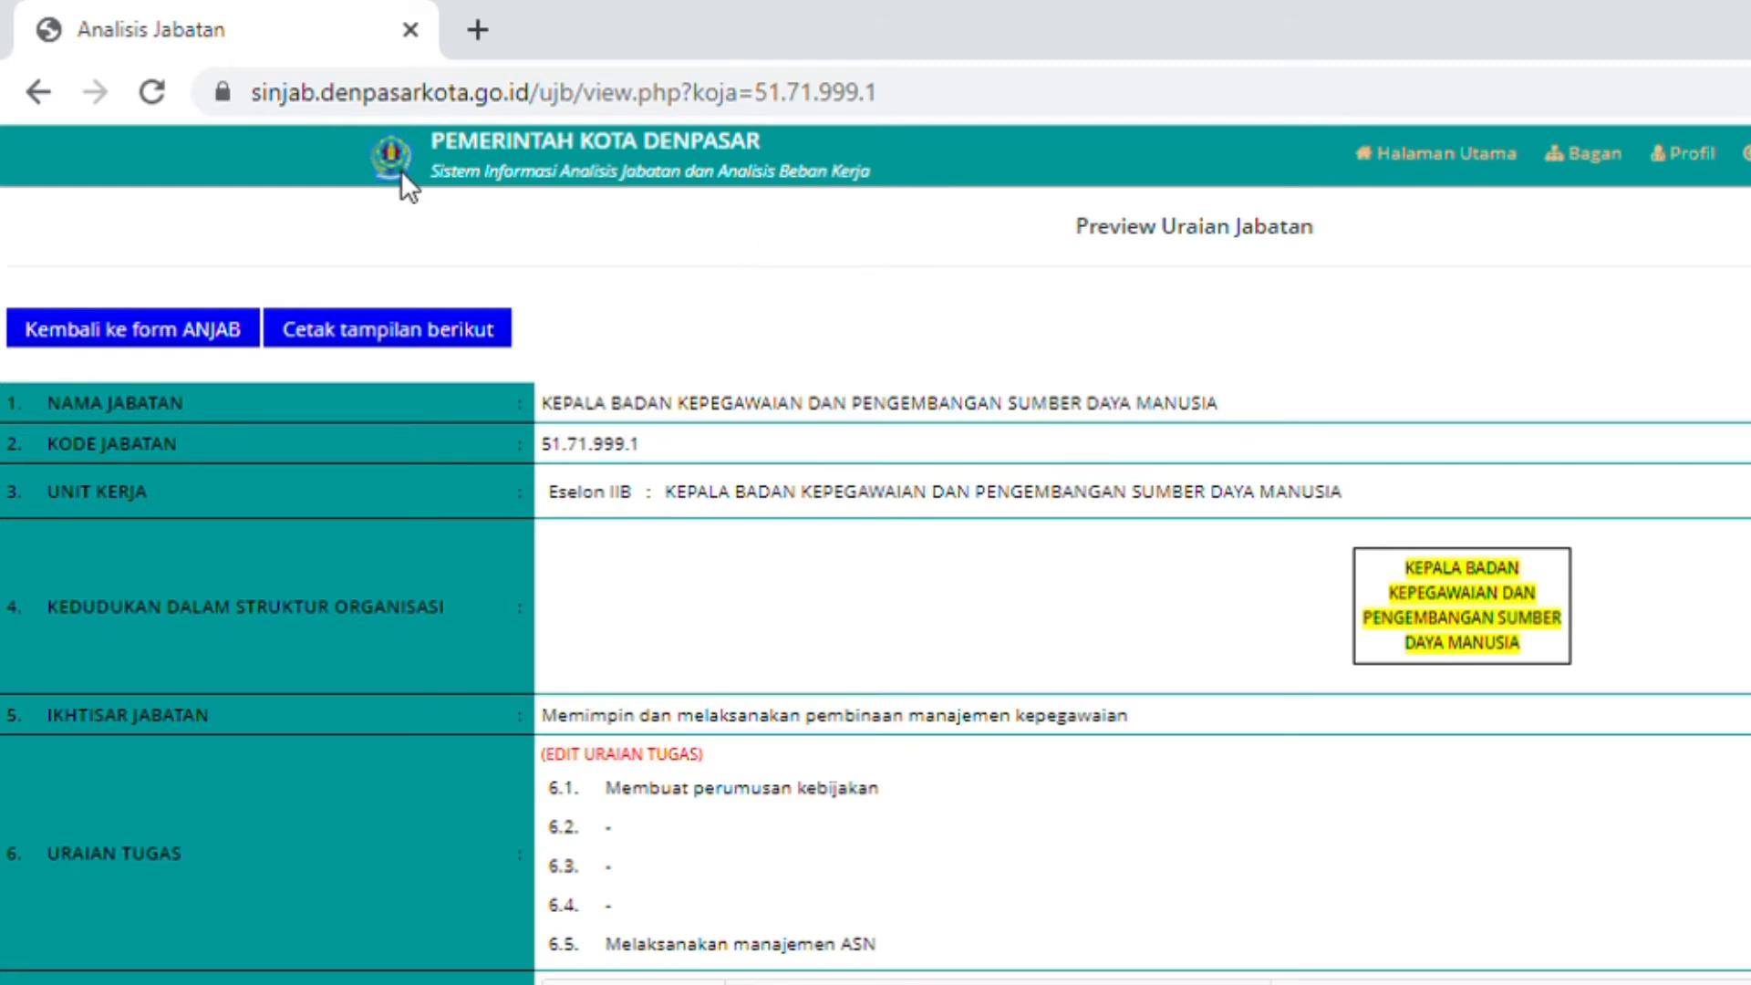
{"action": "left_click", "coordinate": [188, 336]}
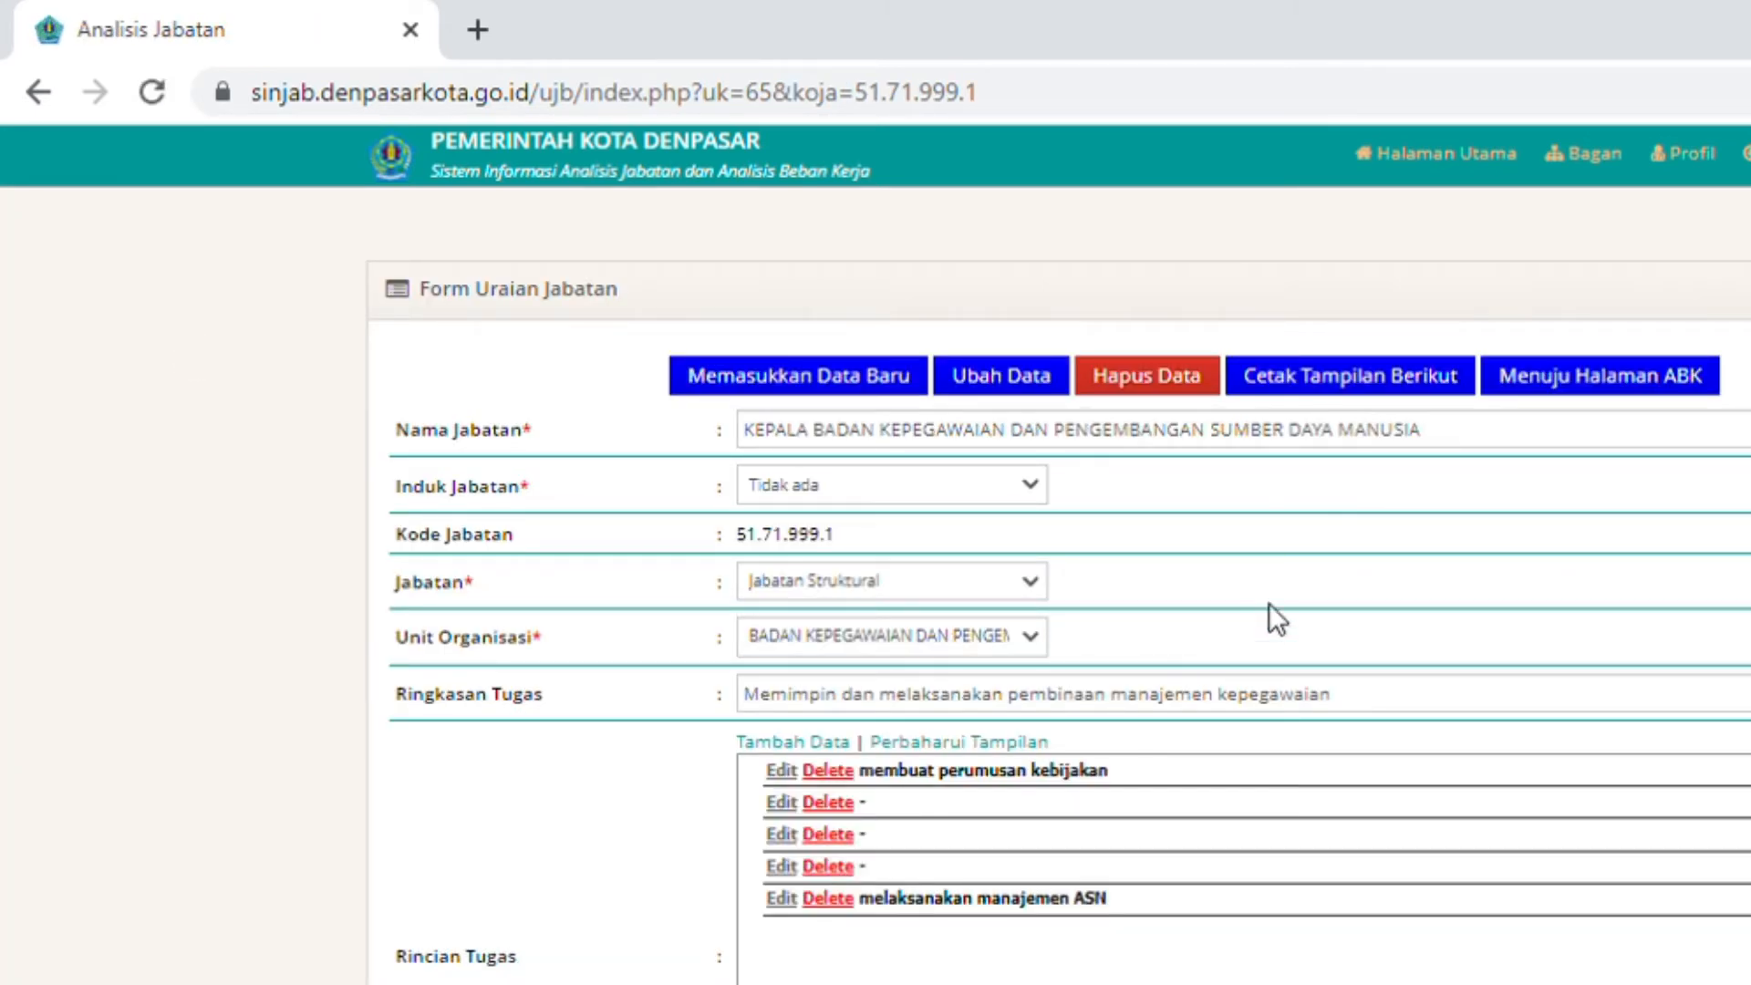
Open the position's ABK page and examine the BKN-format form's title and its Volume Kerja, Norma Waktu and Pegawai yg Dibutuhkan columns.
{"action": "left_click", "coordinate": [1629, 379]}
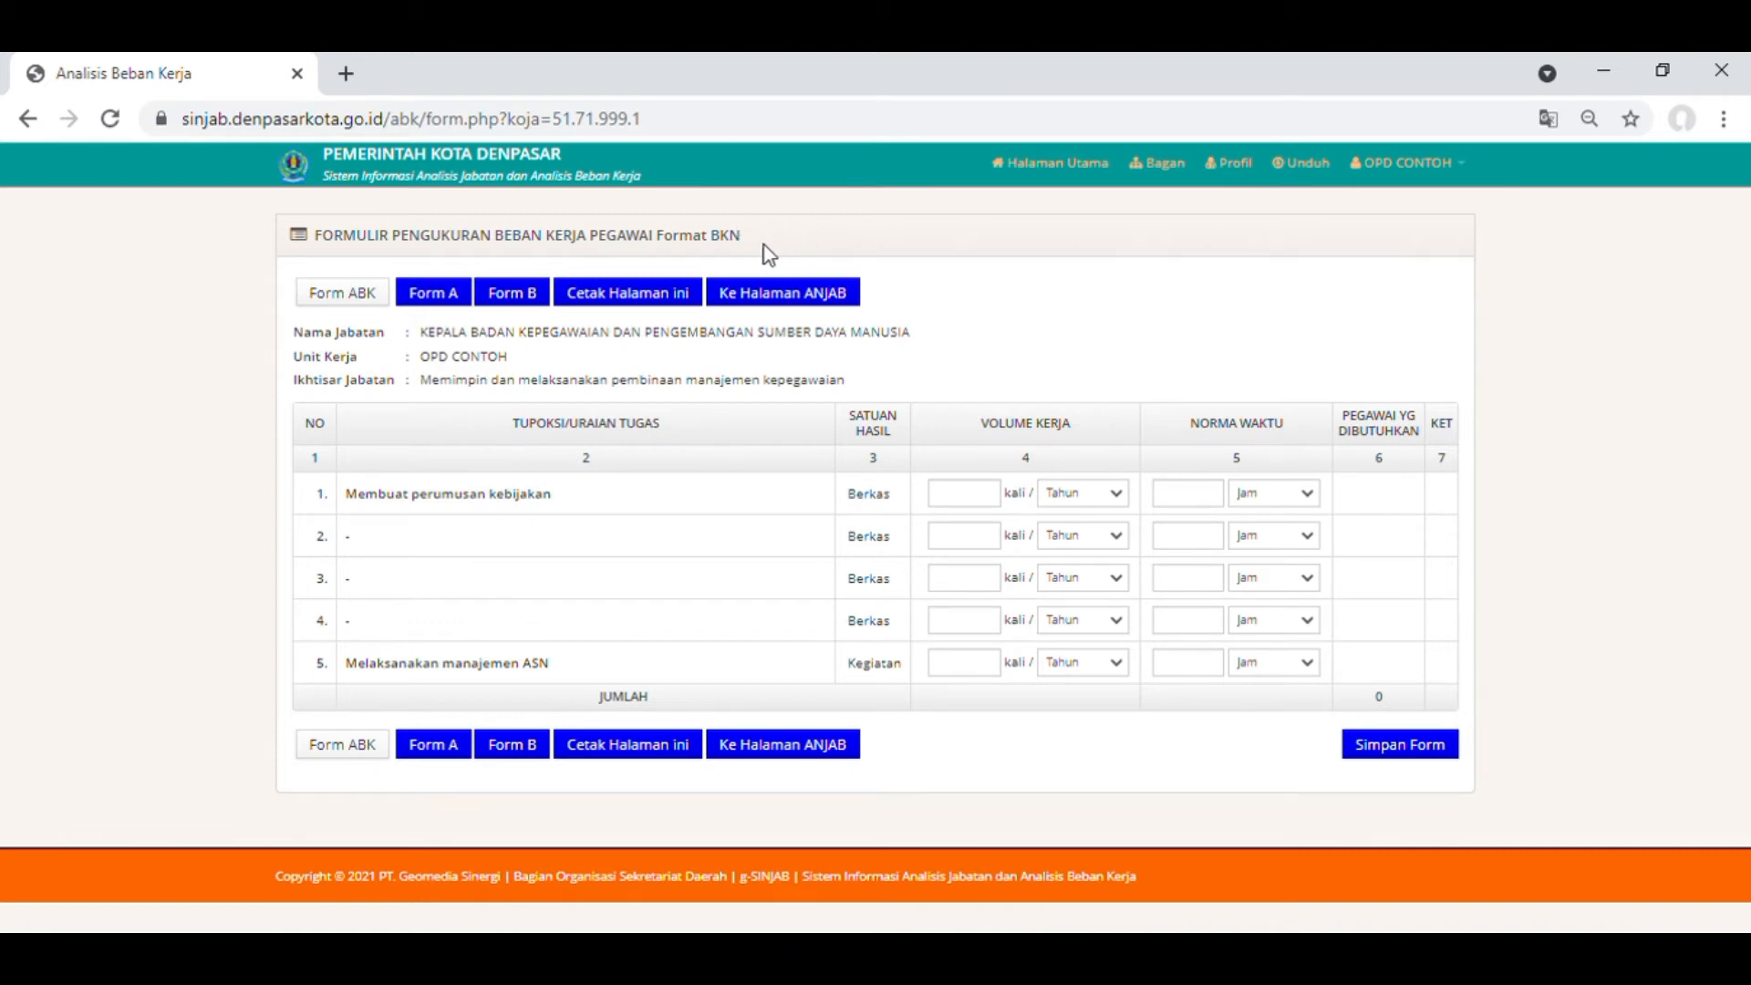
{"action": "left_click_drag", "start_coordinate": [669, 255], "coordinate": [653, 253]}
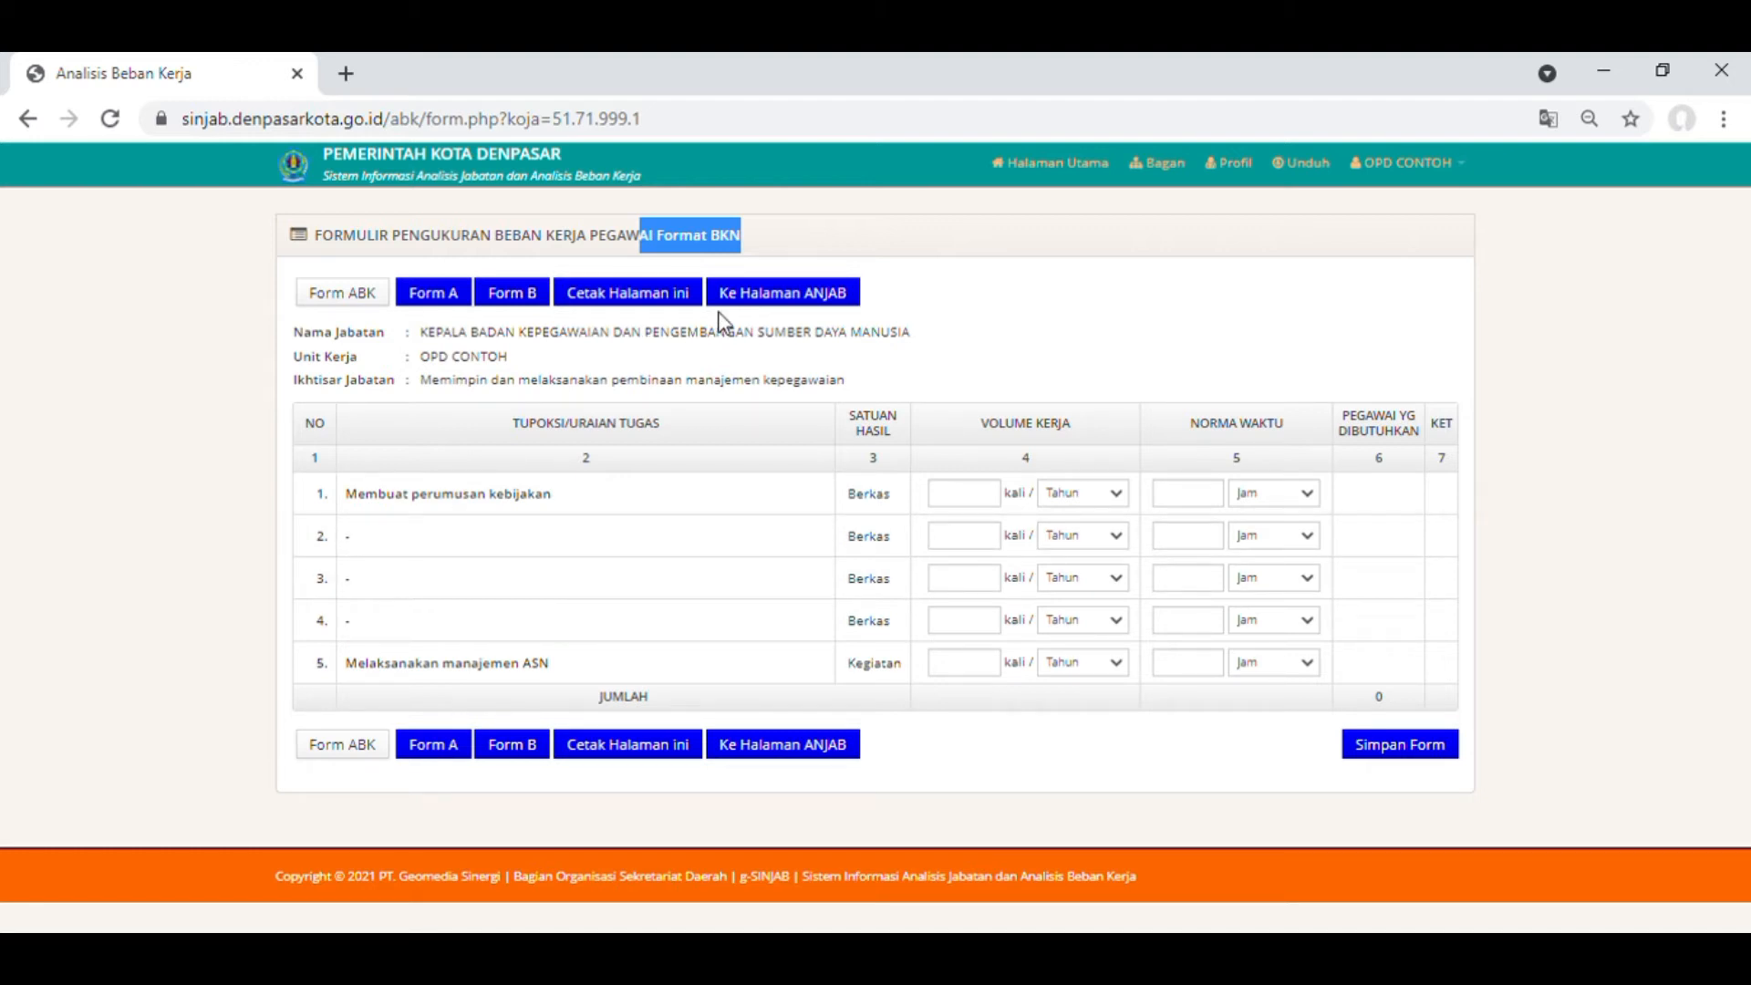
{"action": "left_click", "coordinate": [791, 235]}
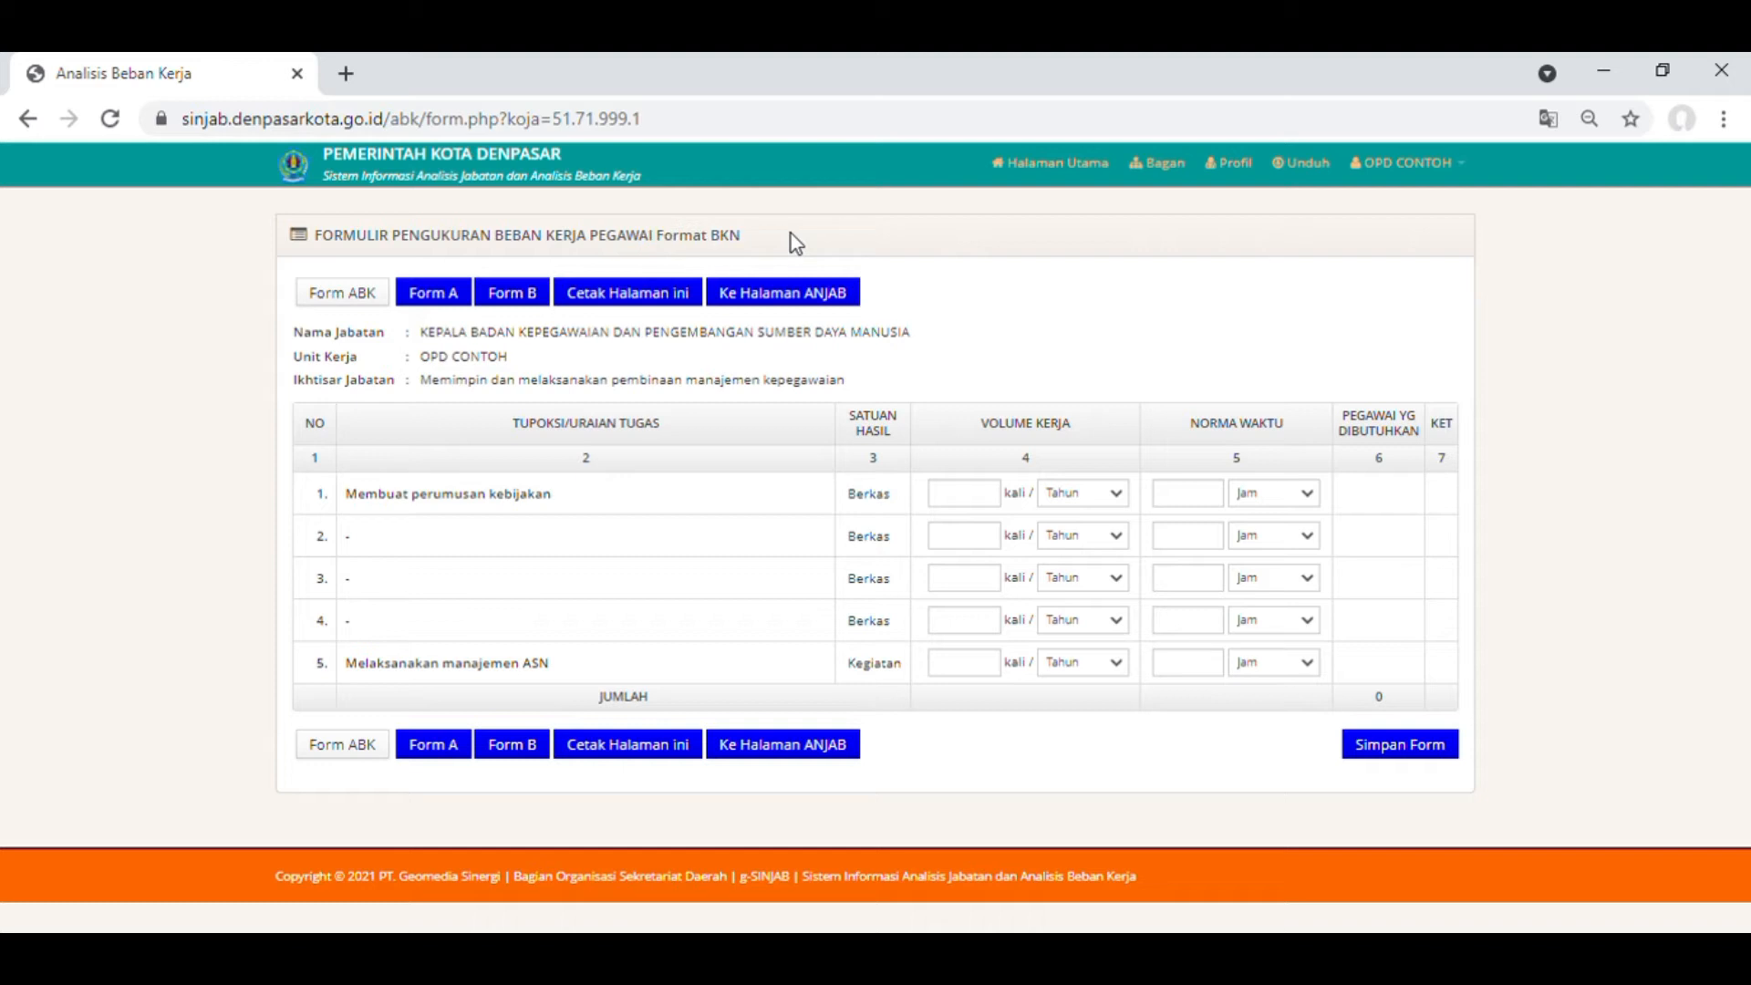
{"action": "left_click", "coordinate": [1006, 576]}
{"action": "left_click_drag", "start_coordinate": [1341, 424], "coordinate": [1431, 440]}
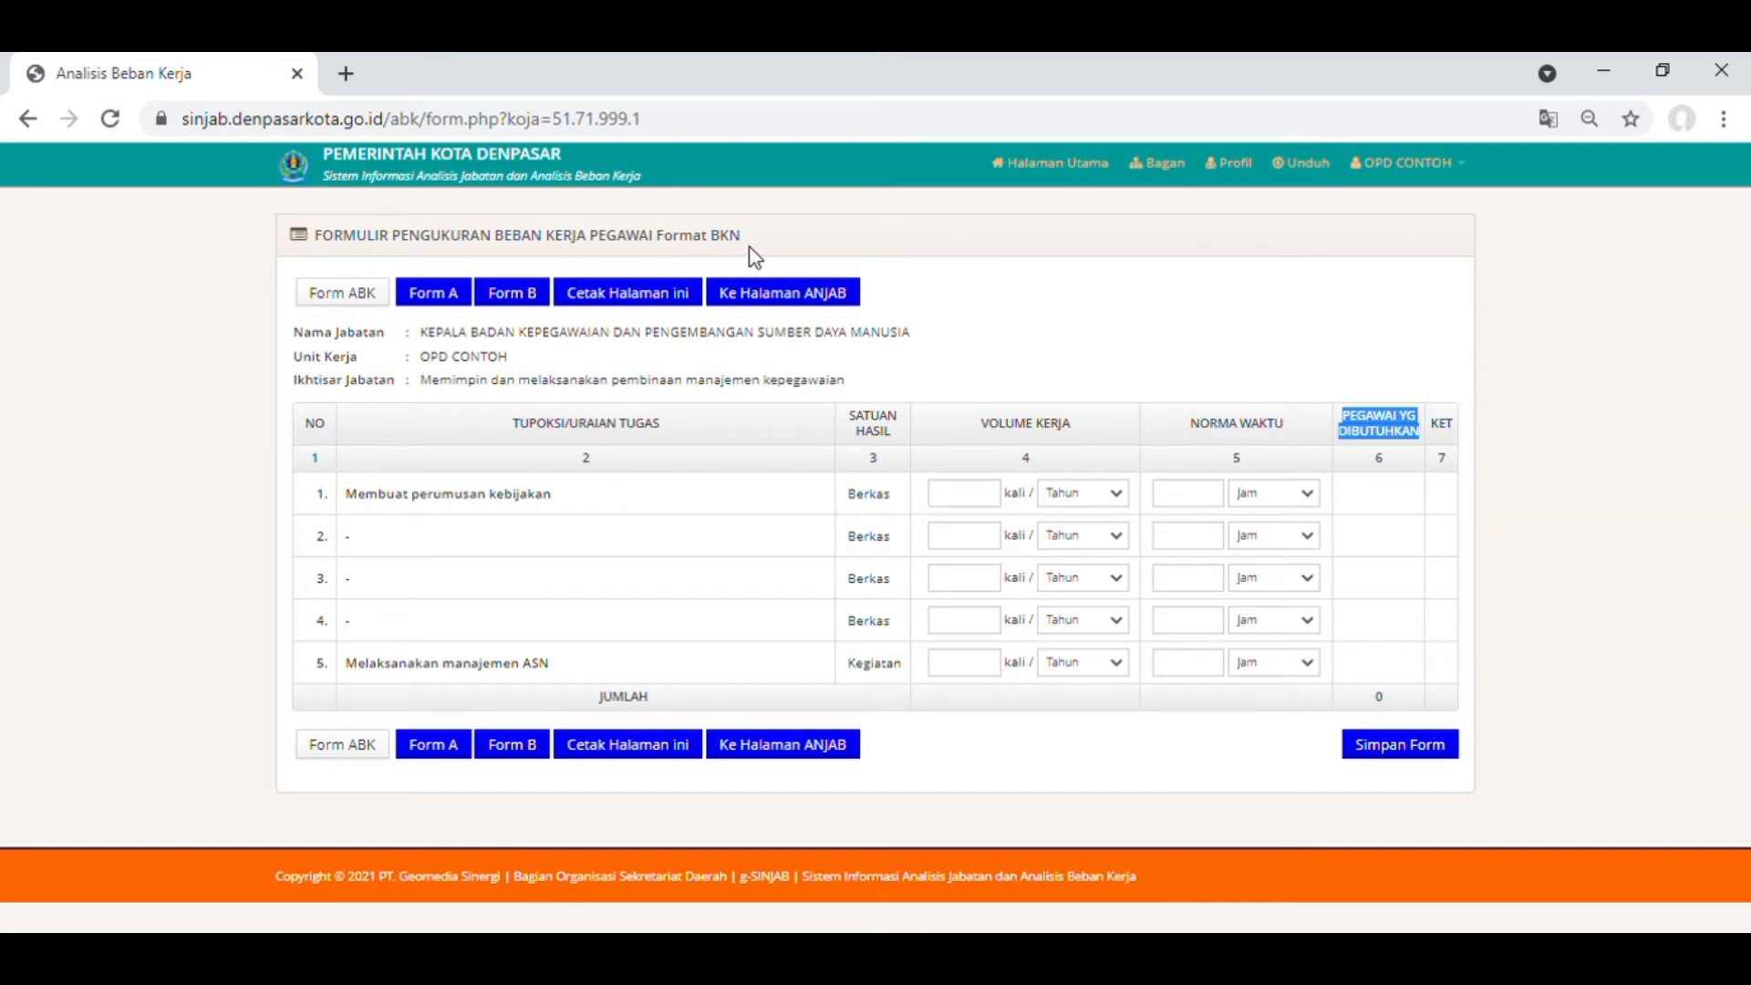
{"action": "left_click", "coordinate": [771, 245]}
{"action": "left_click_drag", "start_coordinate": [771, 243], "coordinate": [569, 255]}
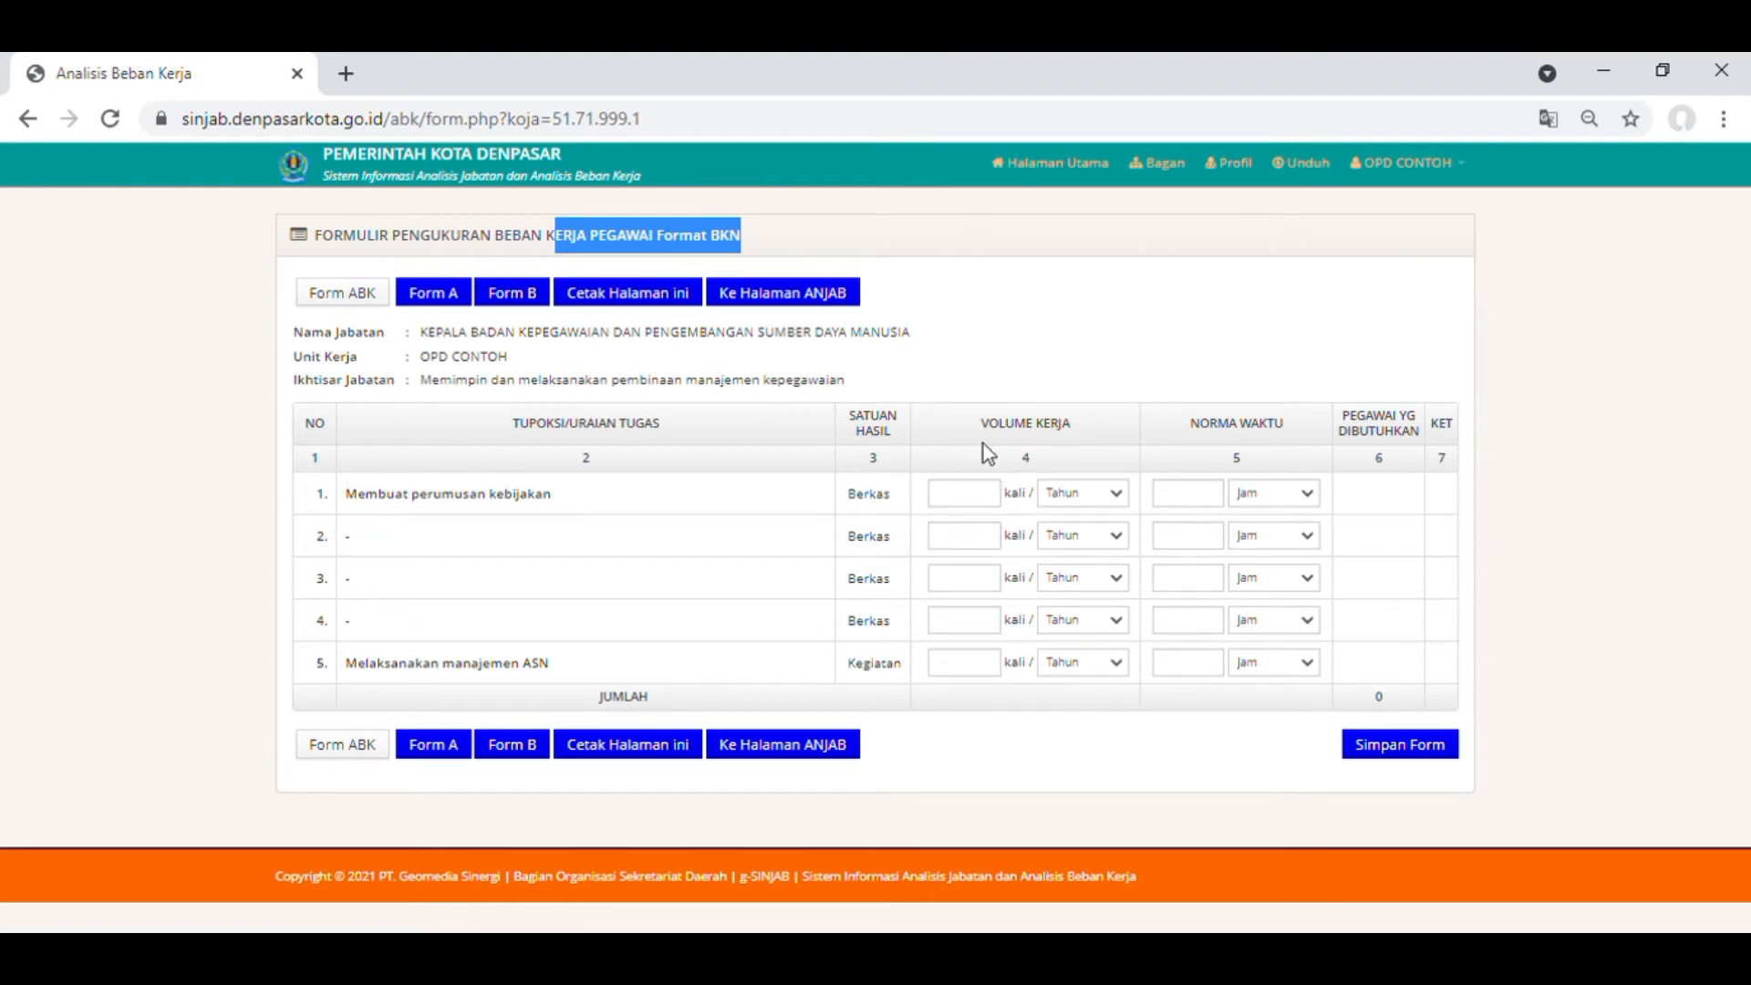
{"action": "left_click_drag", "start_coordinate": [978, 431], "coordinate": [1299, 425]}
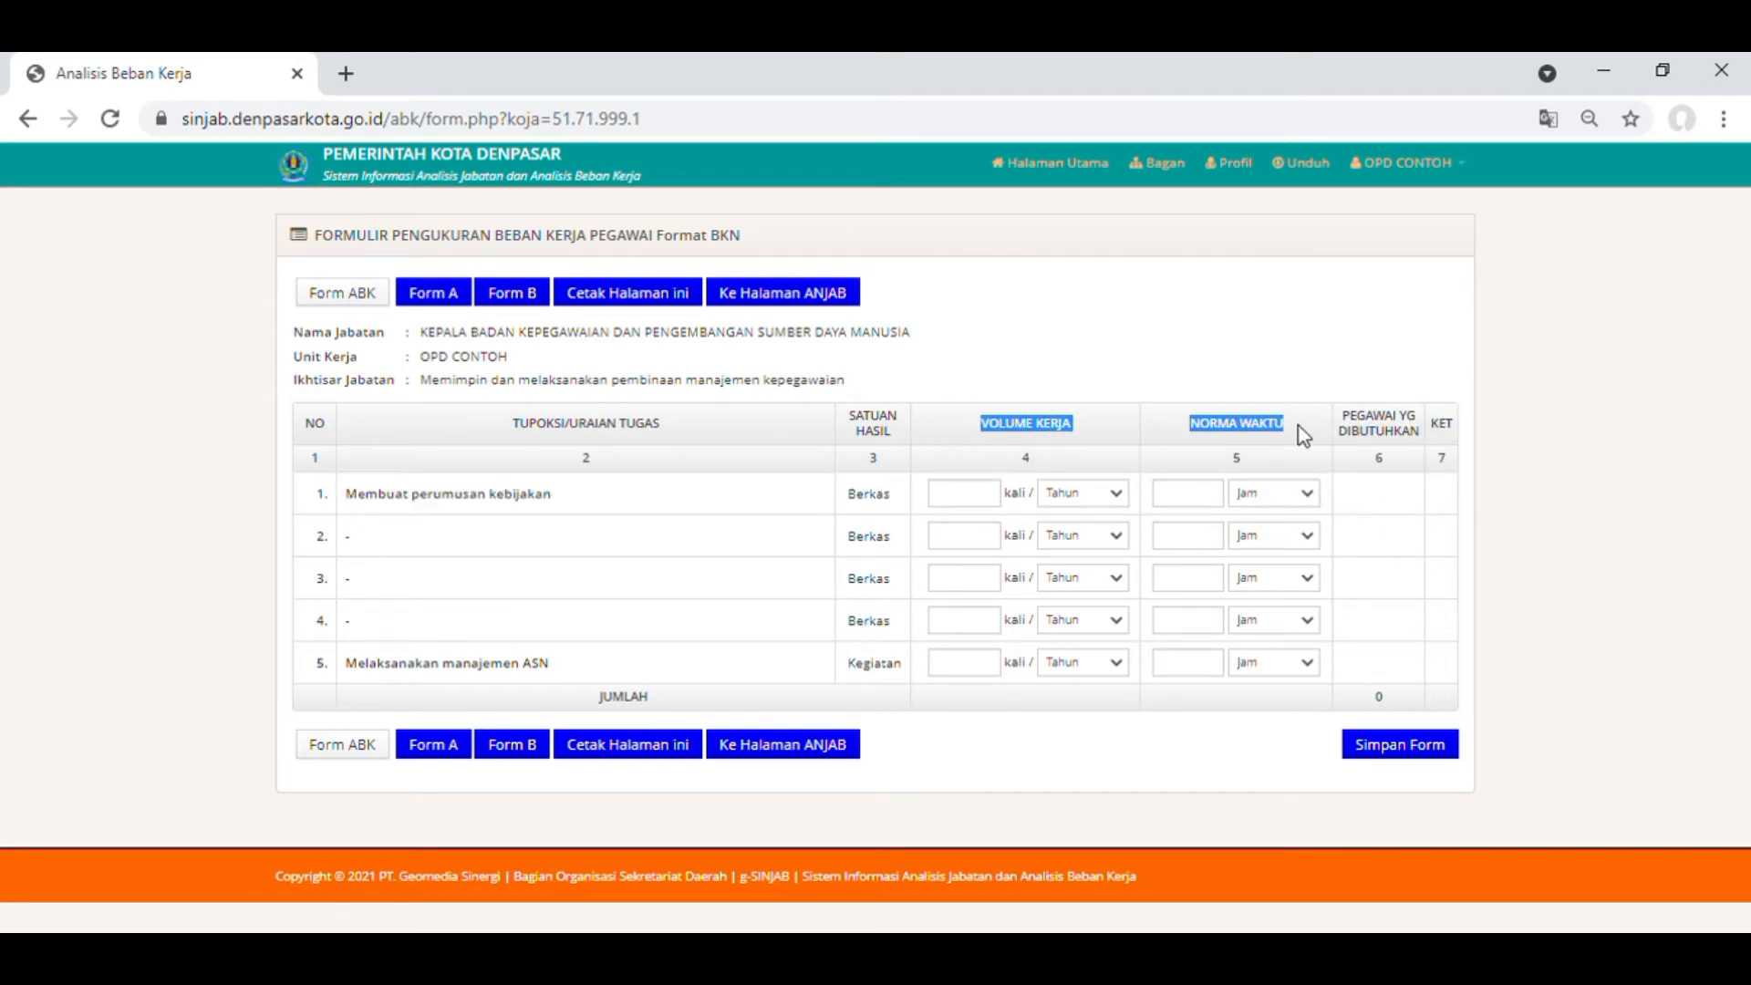
{"action": "left_click", "coordinate": [1248, 433]}
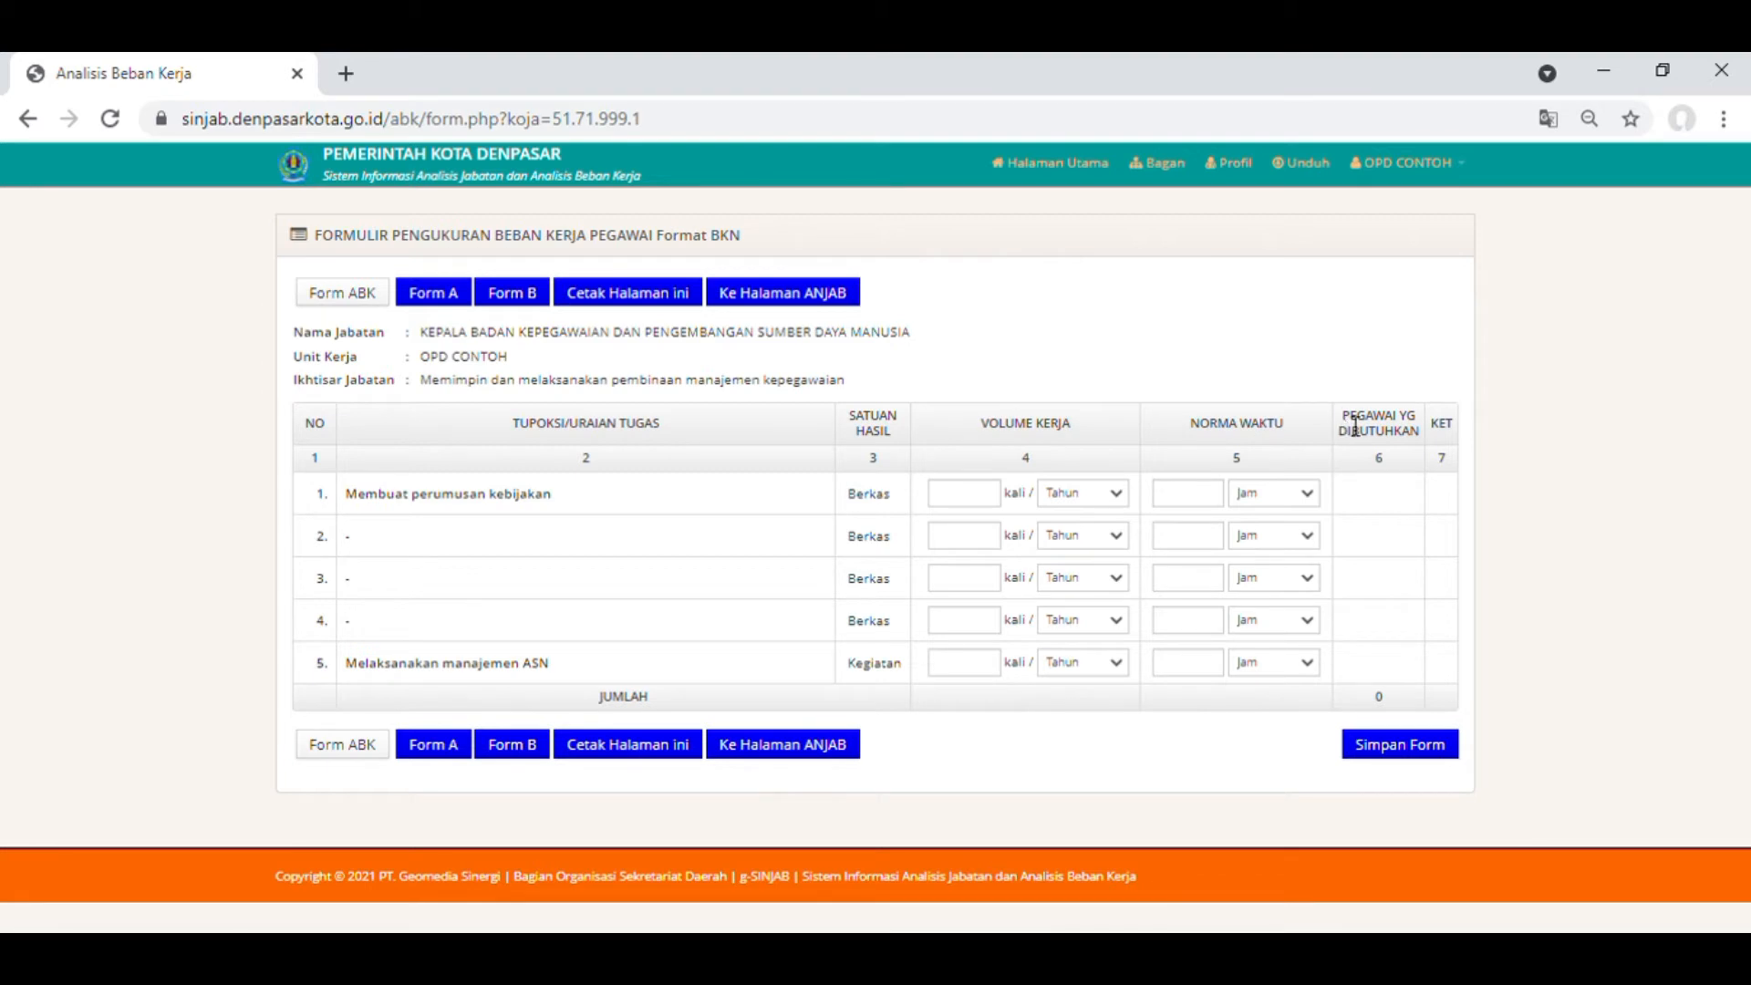
{"action": "left_click_drag", "start_coordinate": [1339, 417], "coordinate": [1414, 430]}
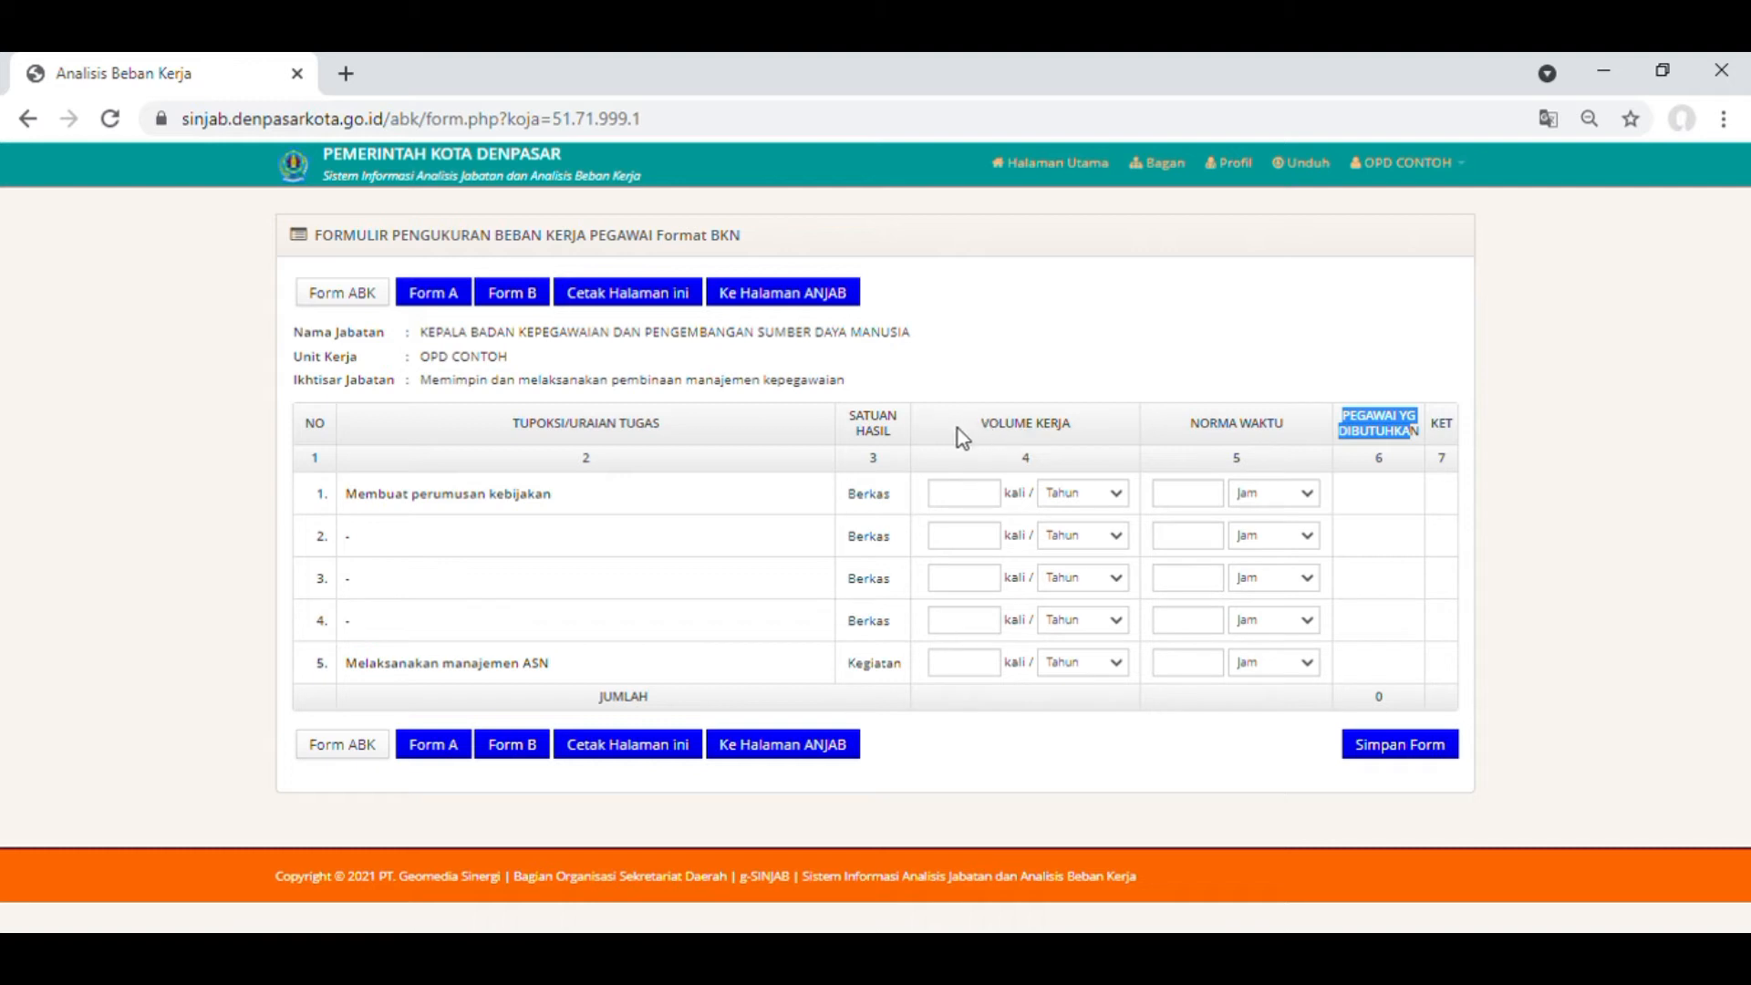
{"action": "left_click_drag", "start_coordinate": [983, 423], "coordinate": [1079, 438]}
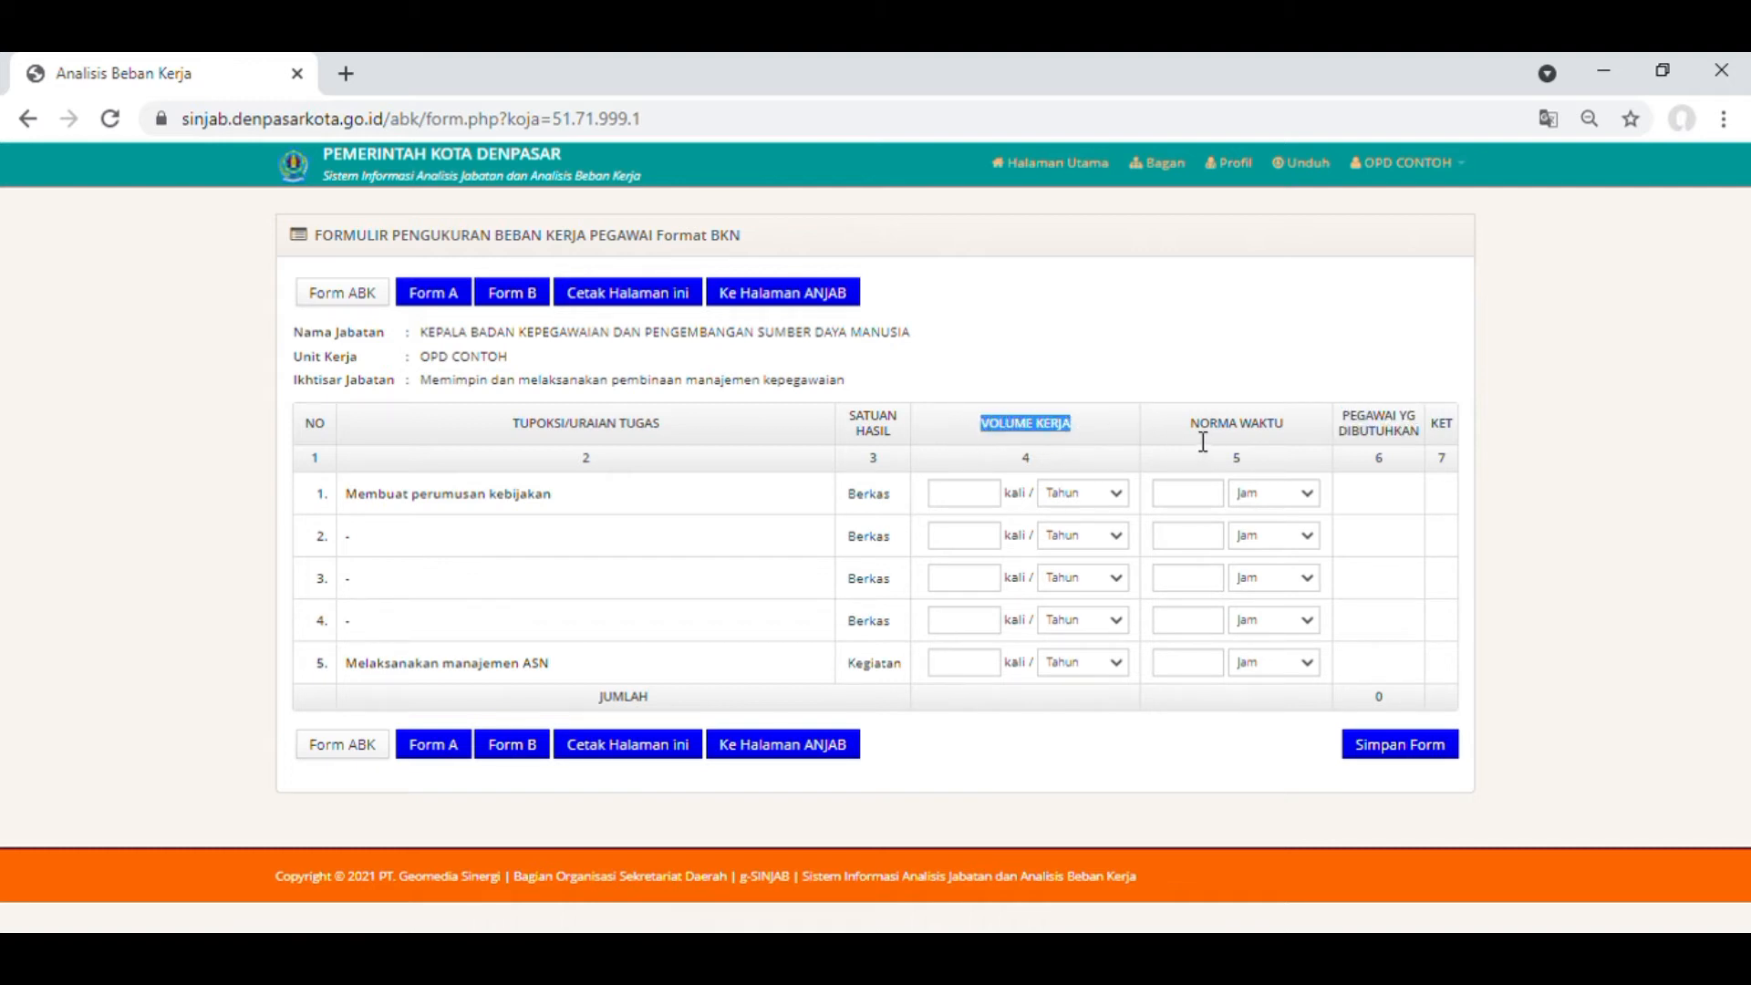
{"action": "left_click_drag", "start_coordinate": [1189, 423], "coordinate": [1282, 430]}
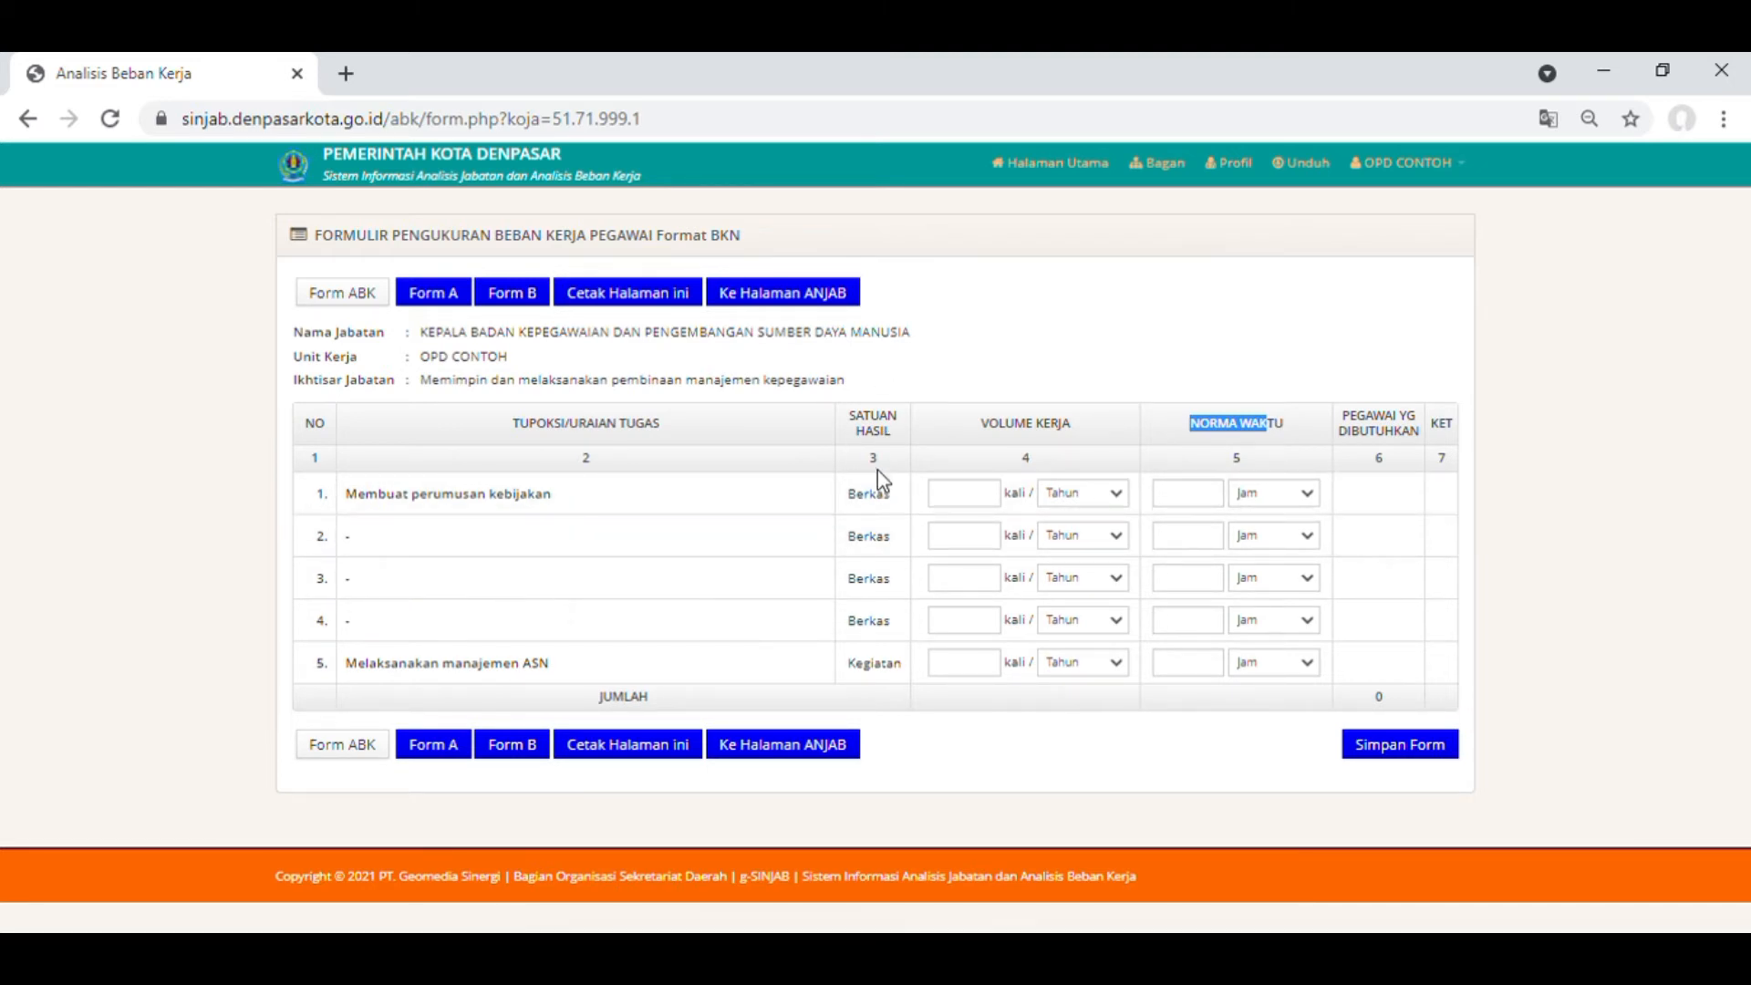
Set the Volume Kerja of the first task, Membuat perumusan kebijakan, to 3 kali per Tahun.
{"action": "left_click", "coordinate": [986, 501]}
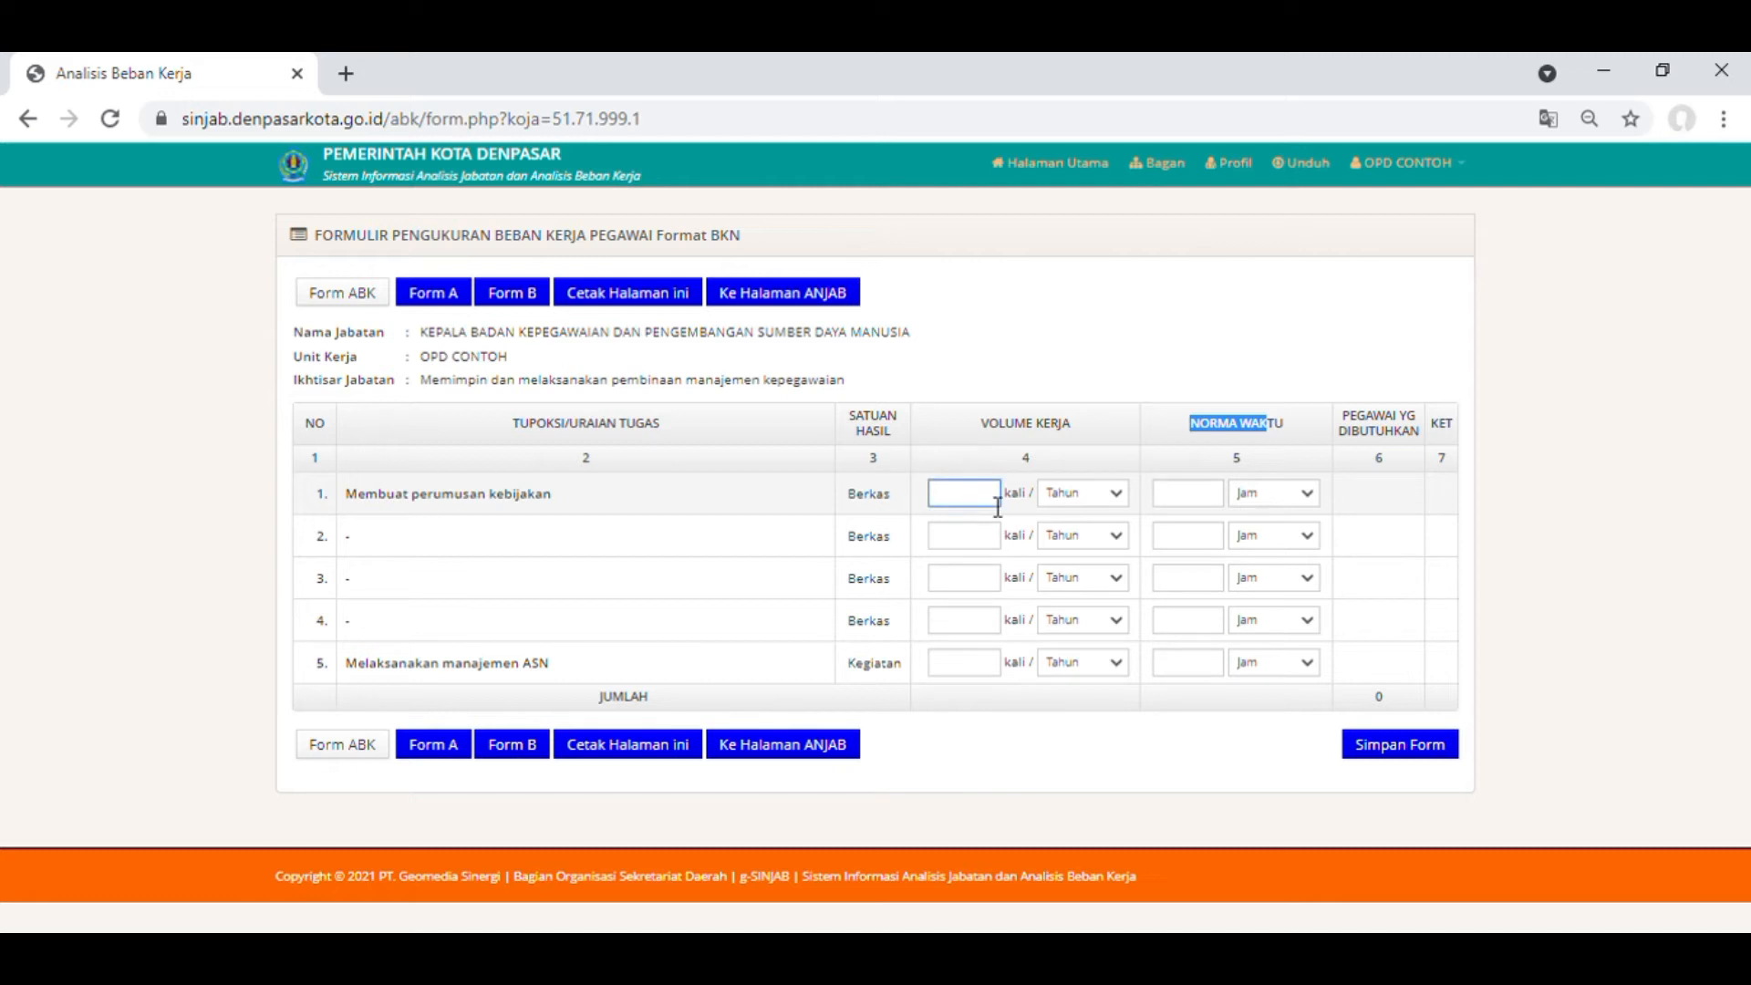
{"action": "left_click", "coordinate": [1108, 500]}
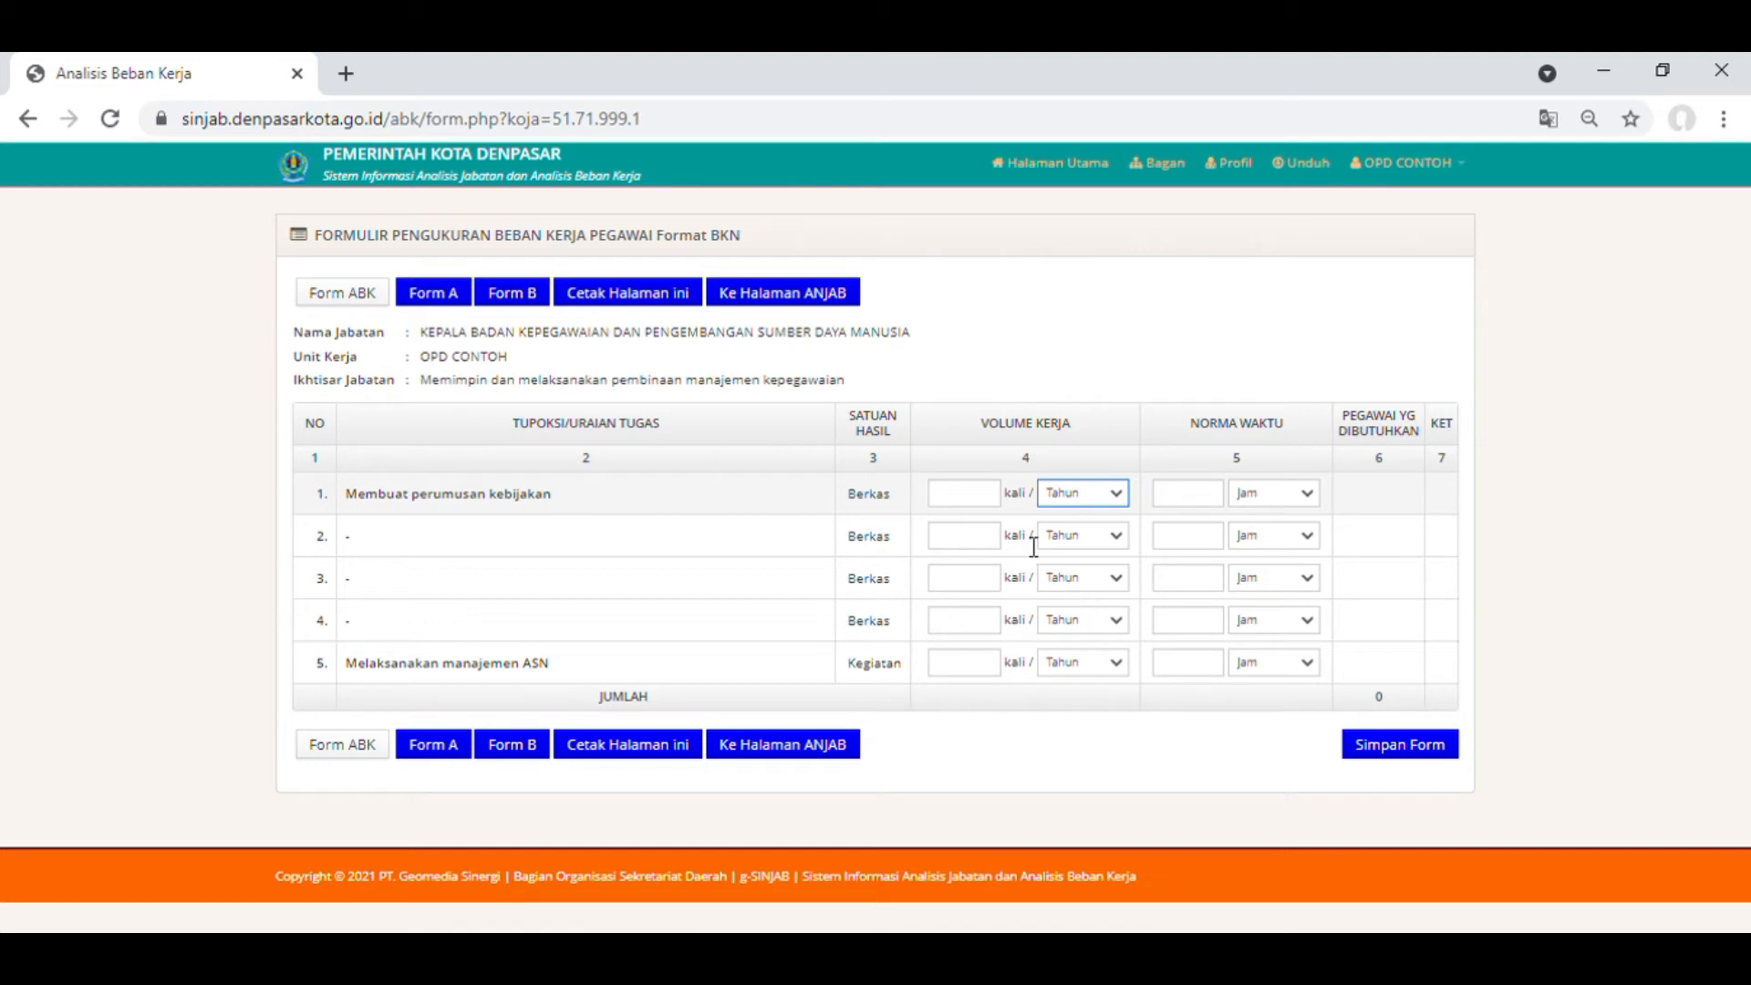
{"action": "left_click", "coordinate": [960, 500]}
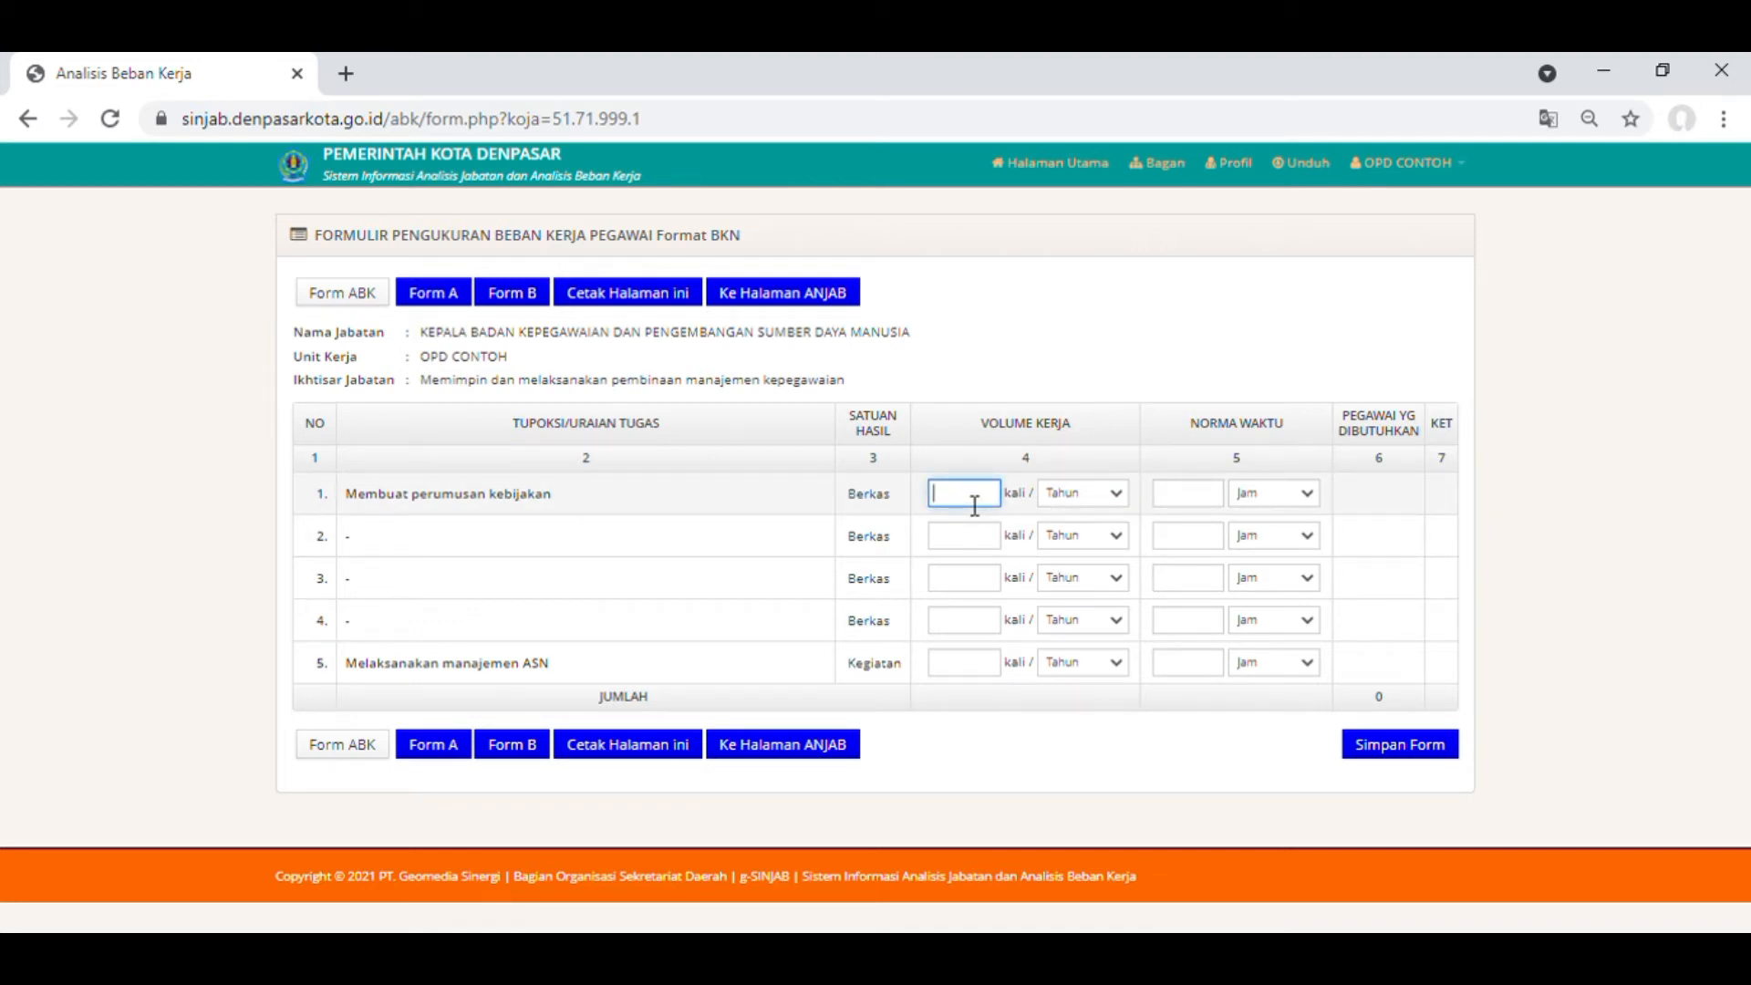
{"action": "type", "text": "3"}
{"action": "left_click", "coordinate": [1209, 509]}
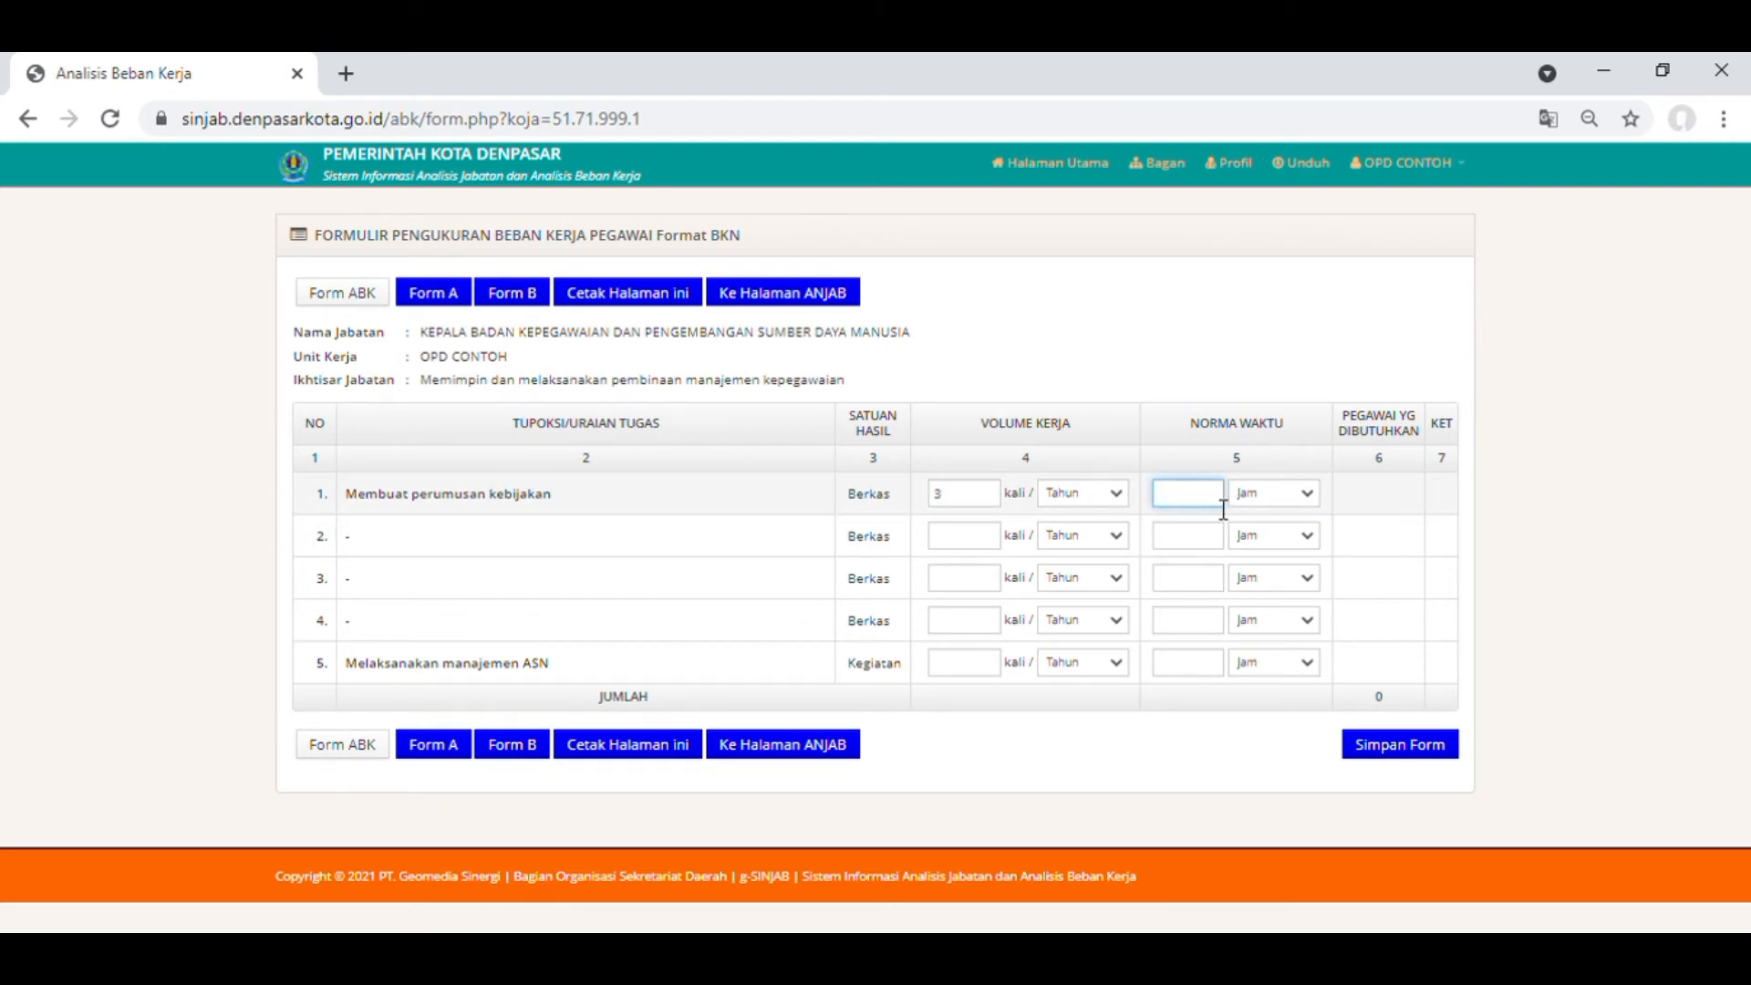
{"action": "double_click", "coordinate": [940, 498]}
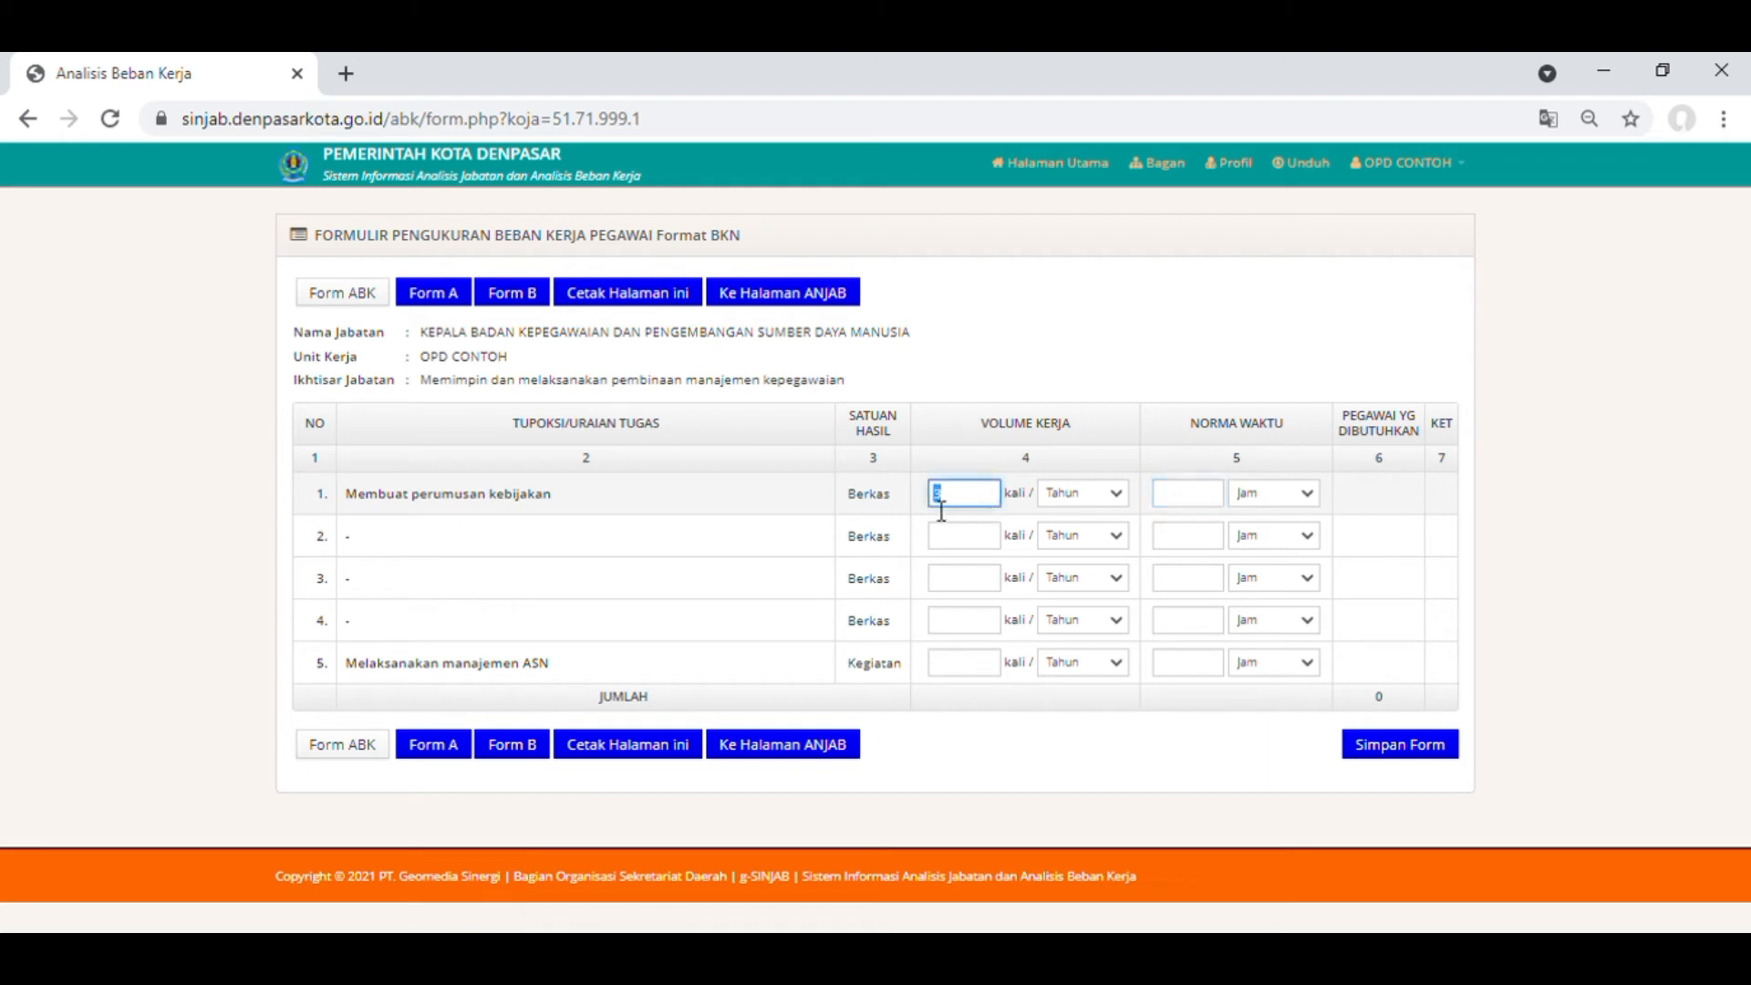
Set the first task's Norma Waktu to 5 Hari and save the form to calculate its required staff.
{"action": "left_click", "coordinate": [1210, 497]}
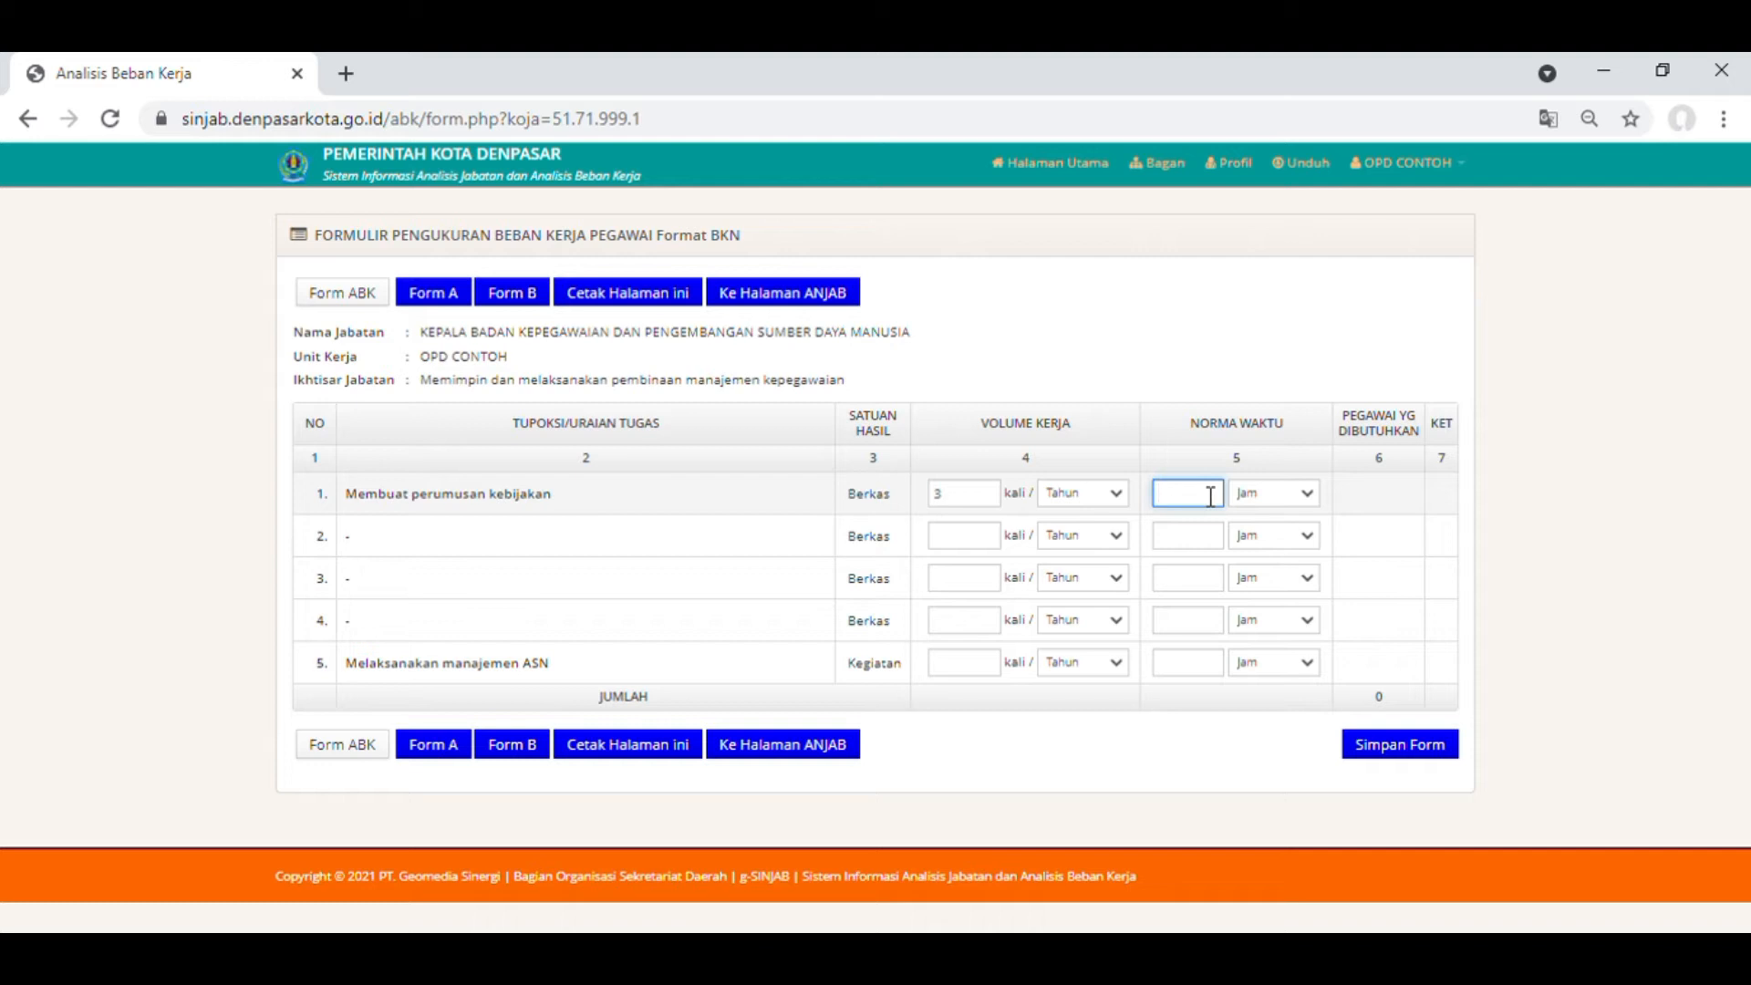
{"action": "type", "text": "5"}
{"action": "key", "text": "Tab"}
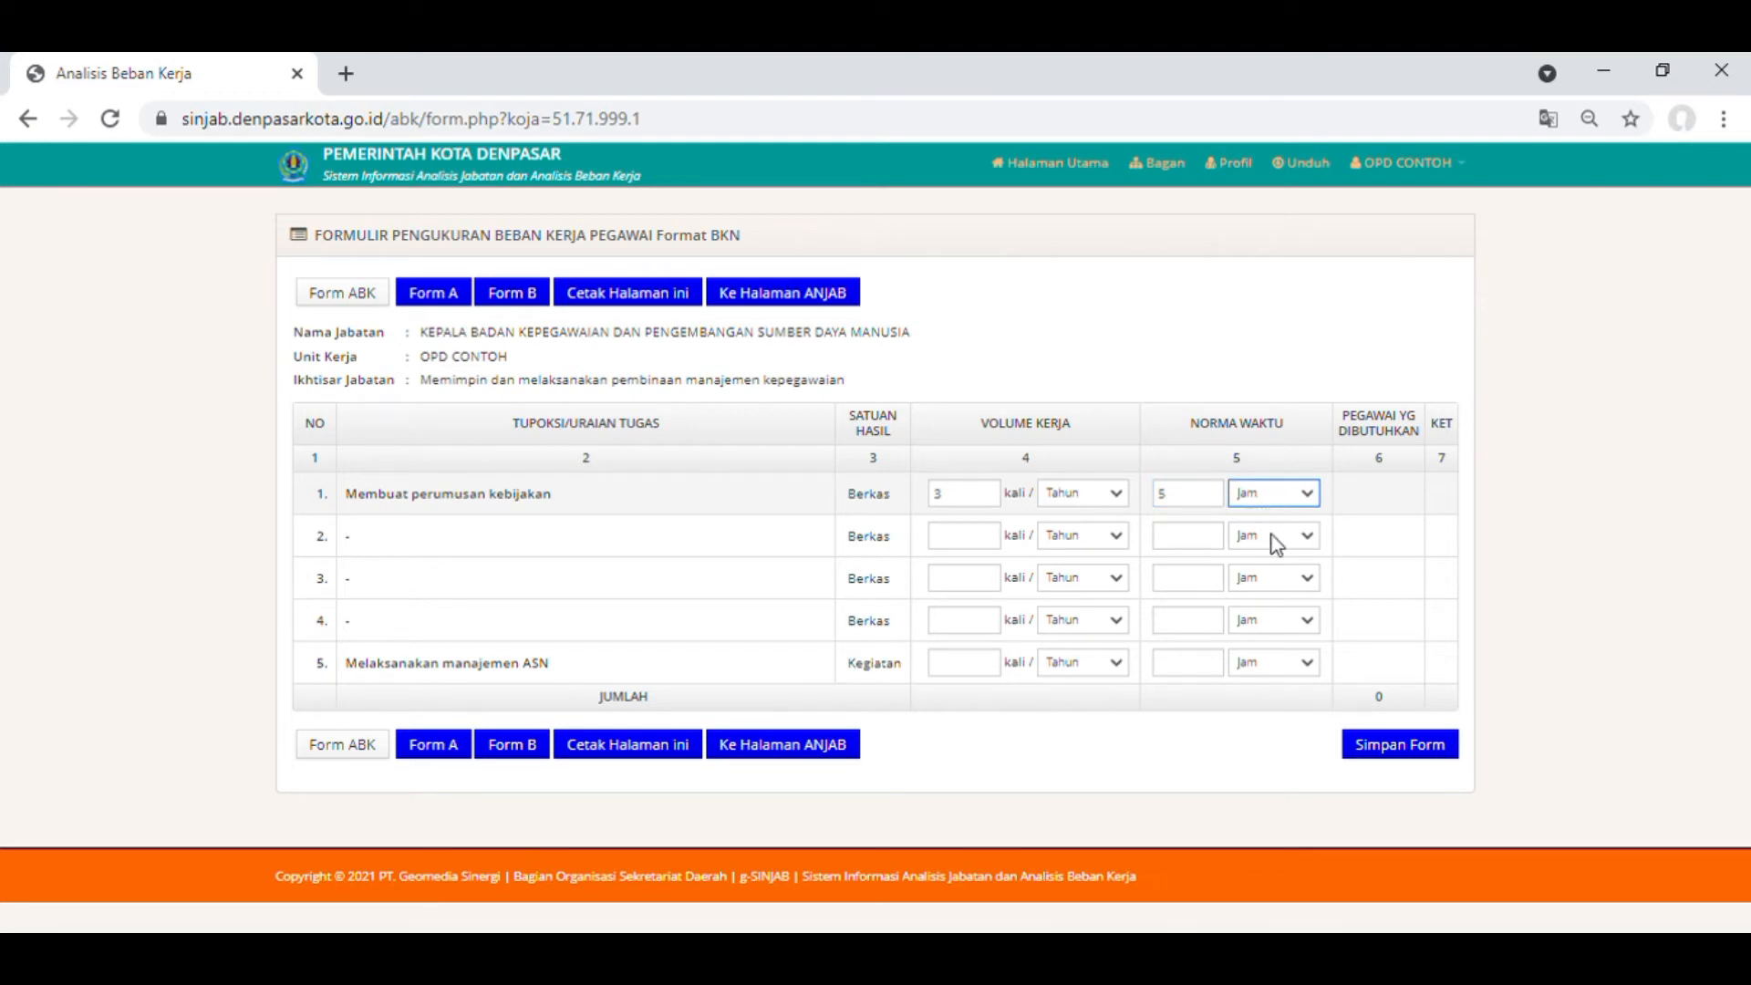
{"action": "key", "text": "Down"}
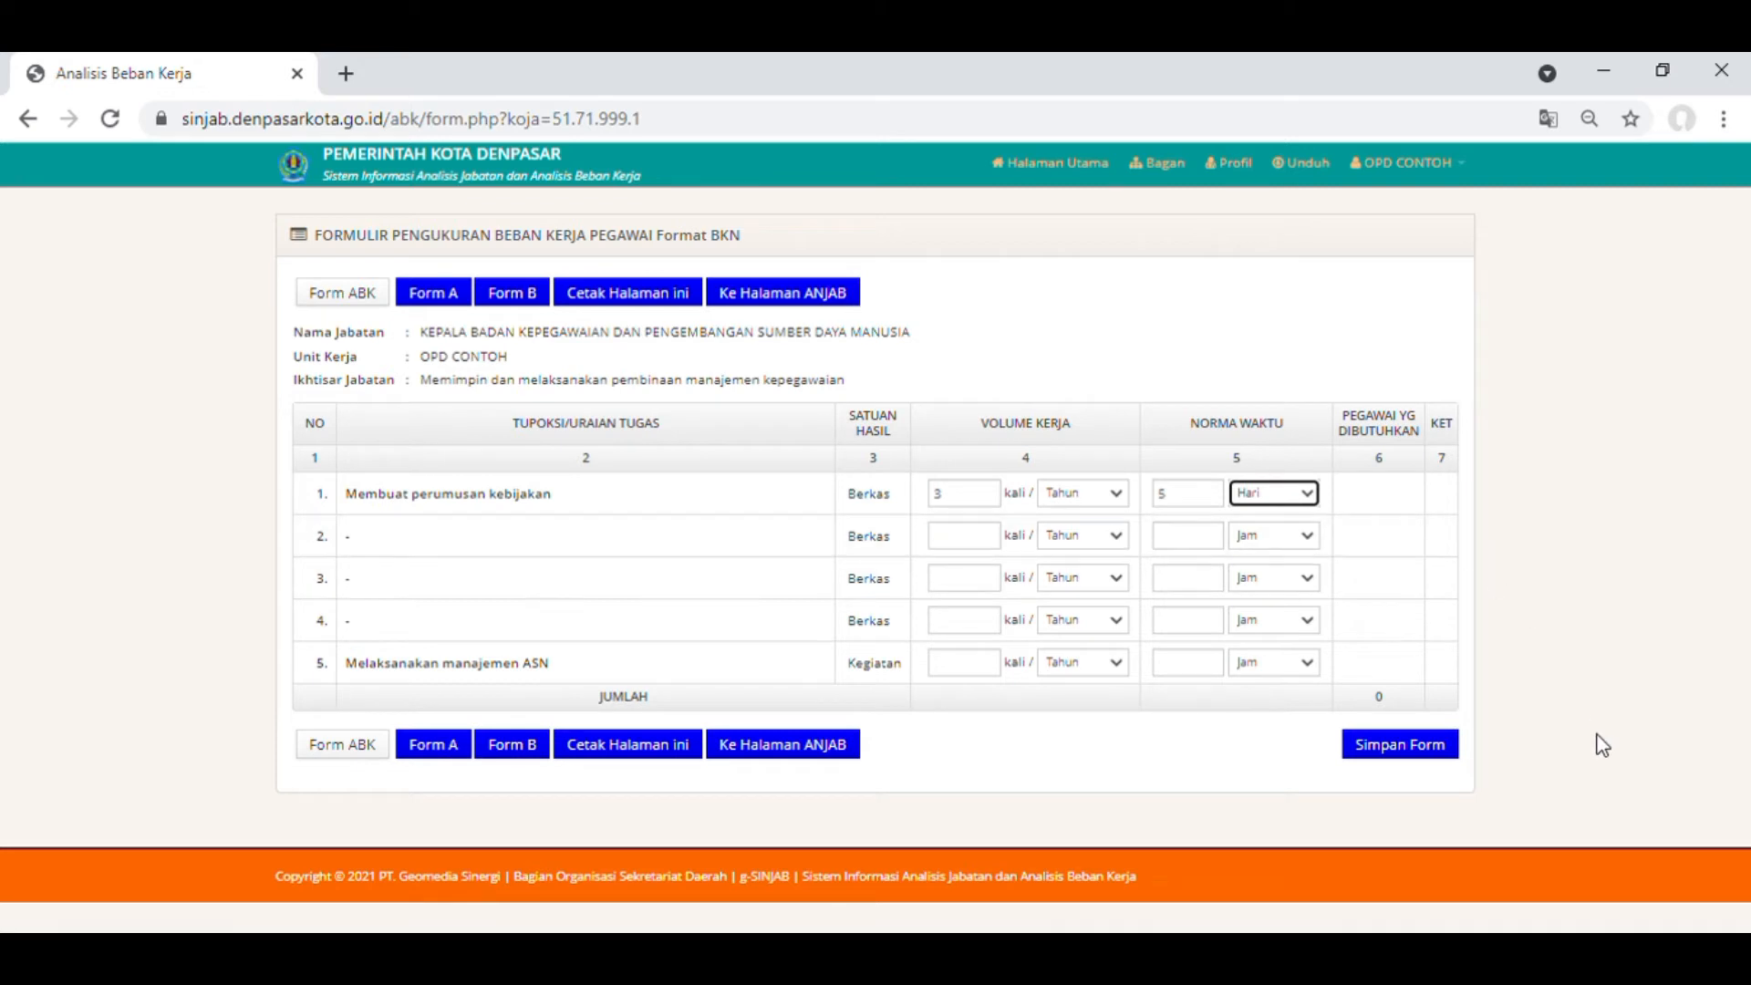
{"action": "left_click", "coordinate": [1413, 754]}
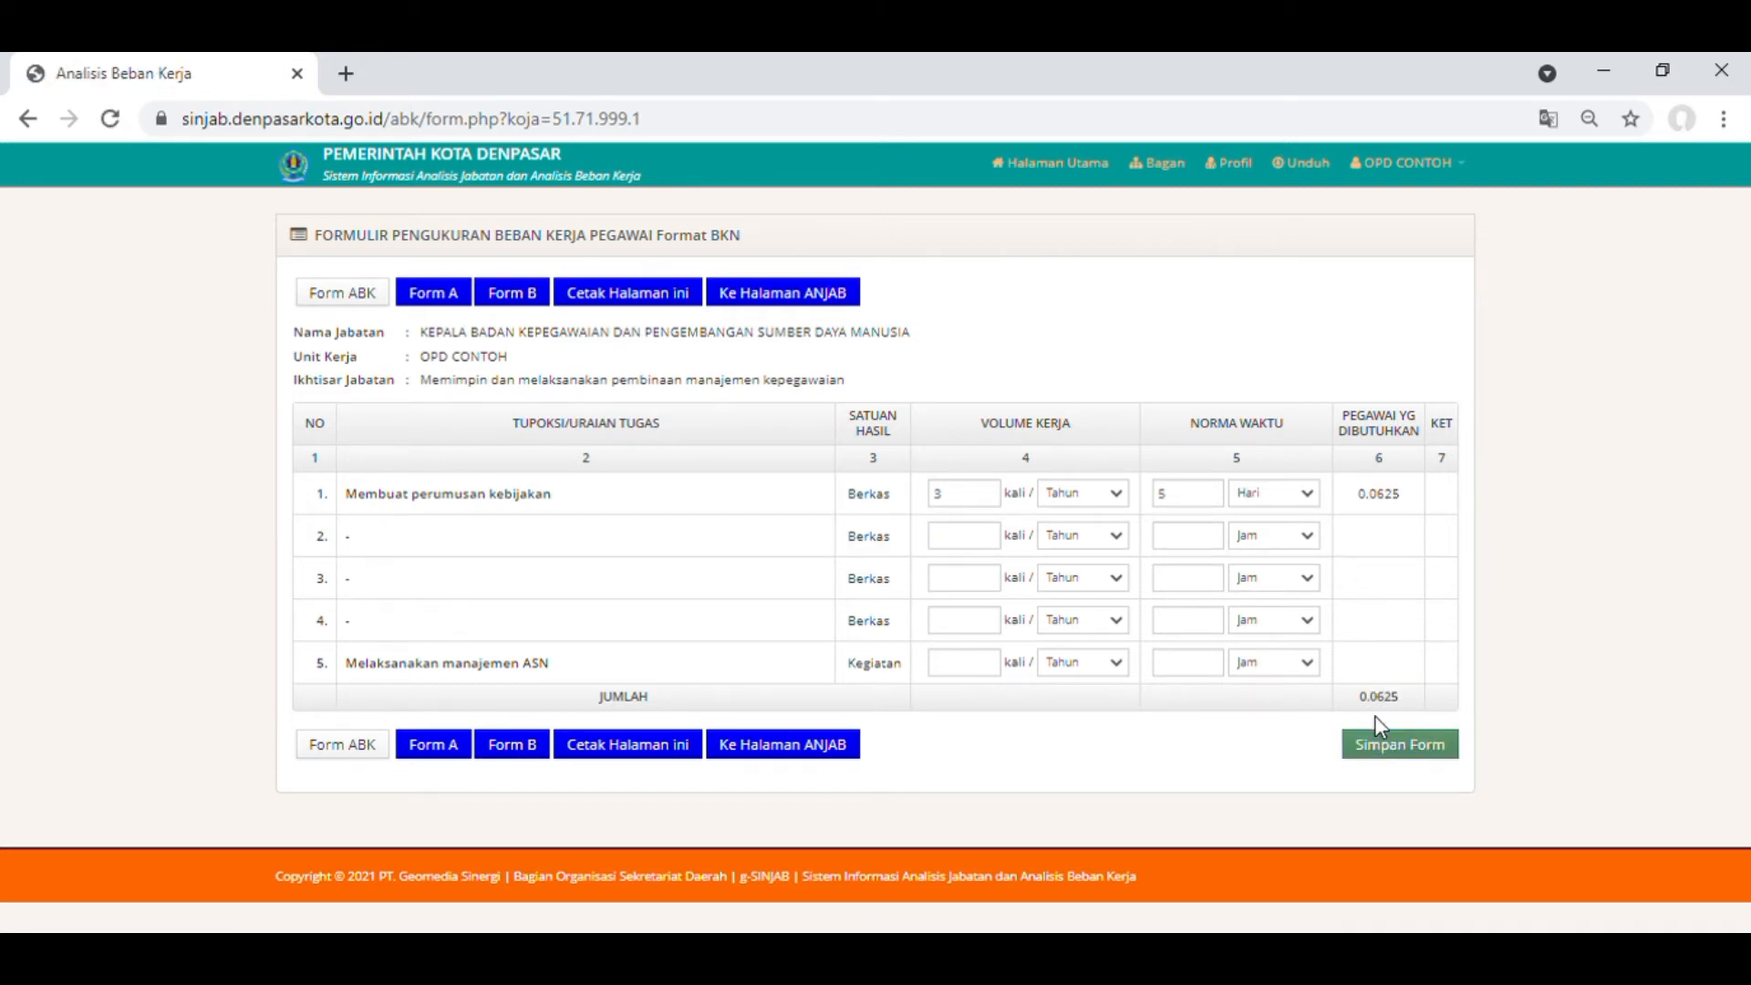
{"action": "left_click_drag", "start_coordinate": [1356, 500], "coordinate": [1405, 500]}
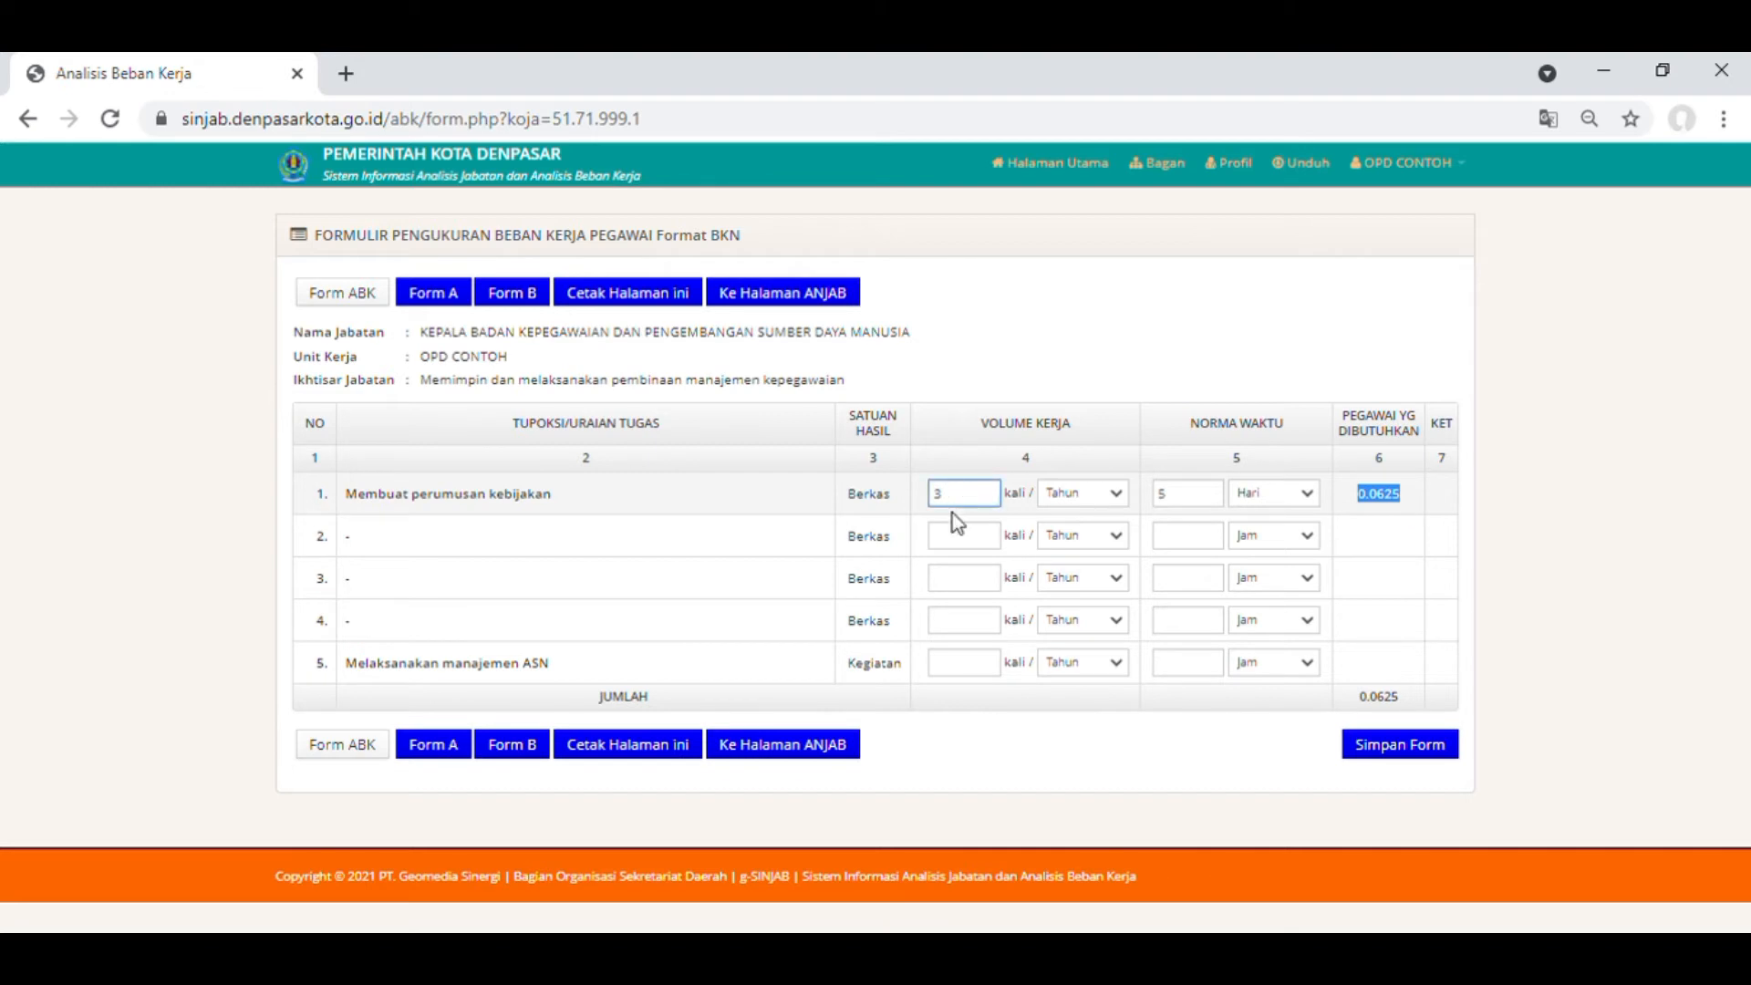
Set the second task's Volume Kerja to 1 kali per Hari and its Norma Waktu to 30 Menit, and save the form.
{"action": "left_click", "coordinate": [972, 556]}
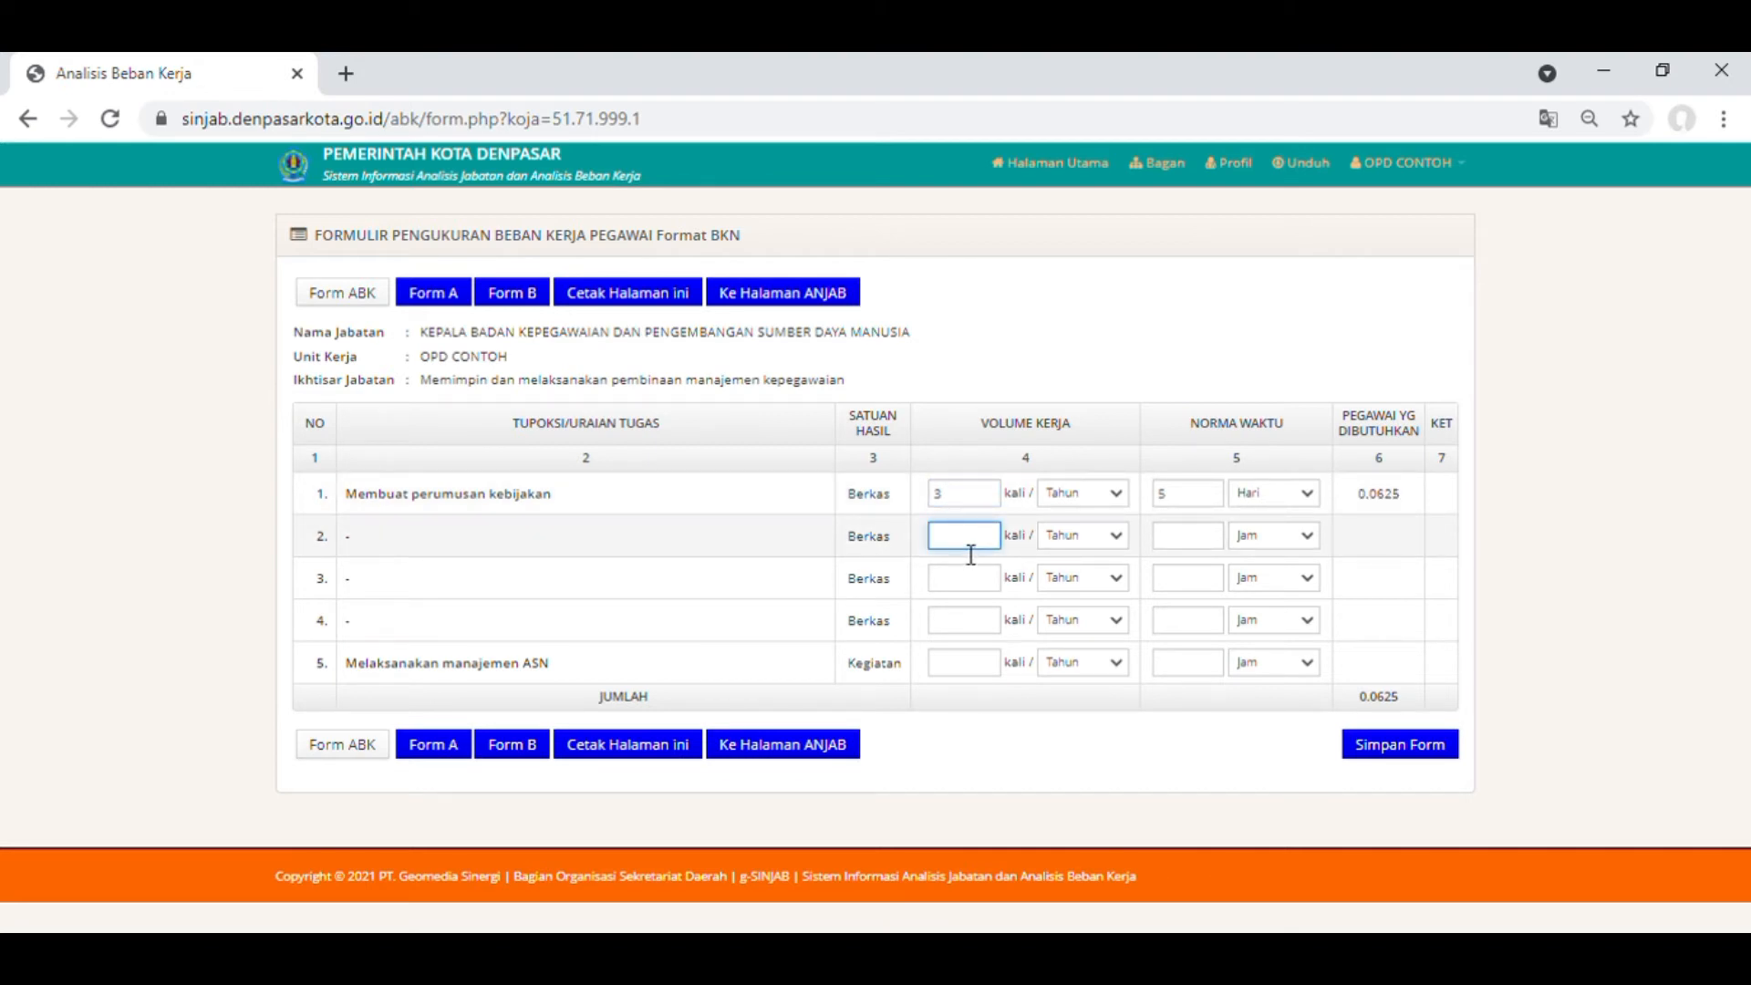
{"action": "type", "text": "1"}
{"action": "left_click", "coordinate": [1105, 551]}
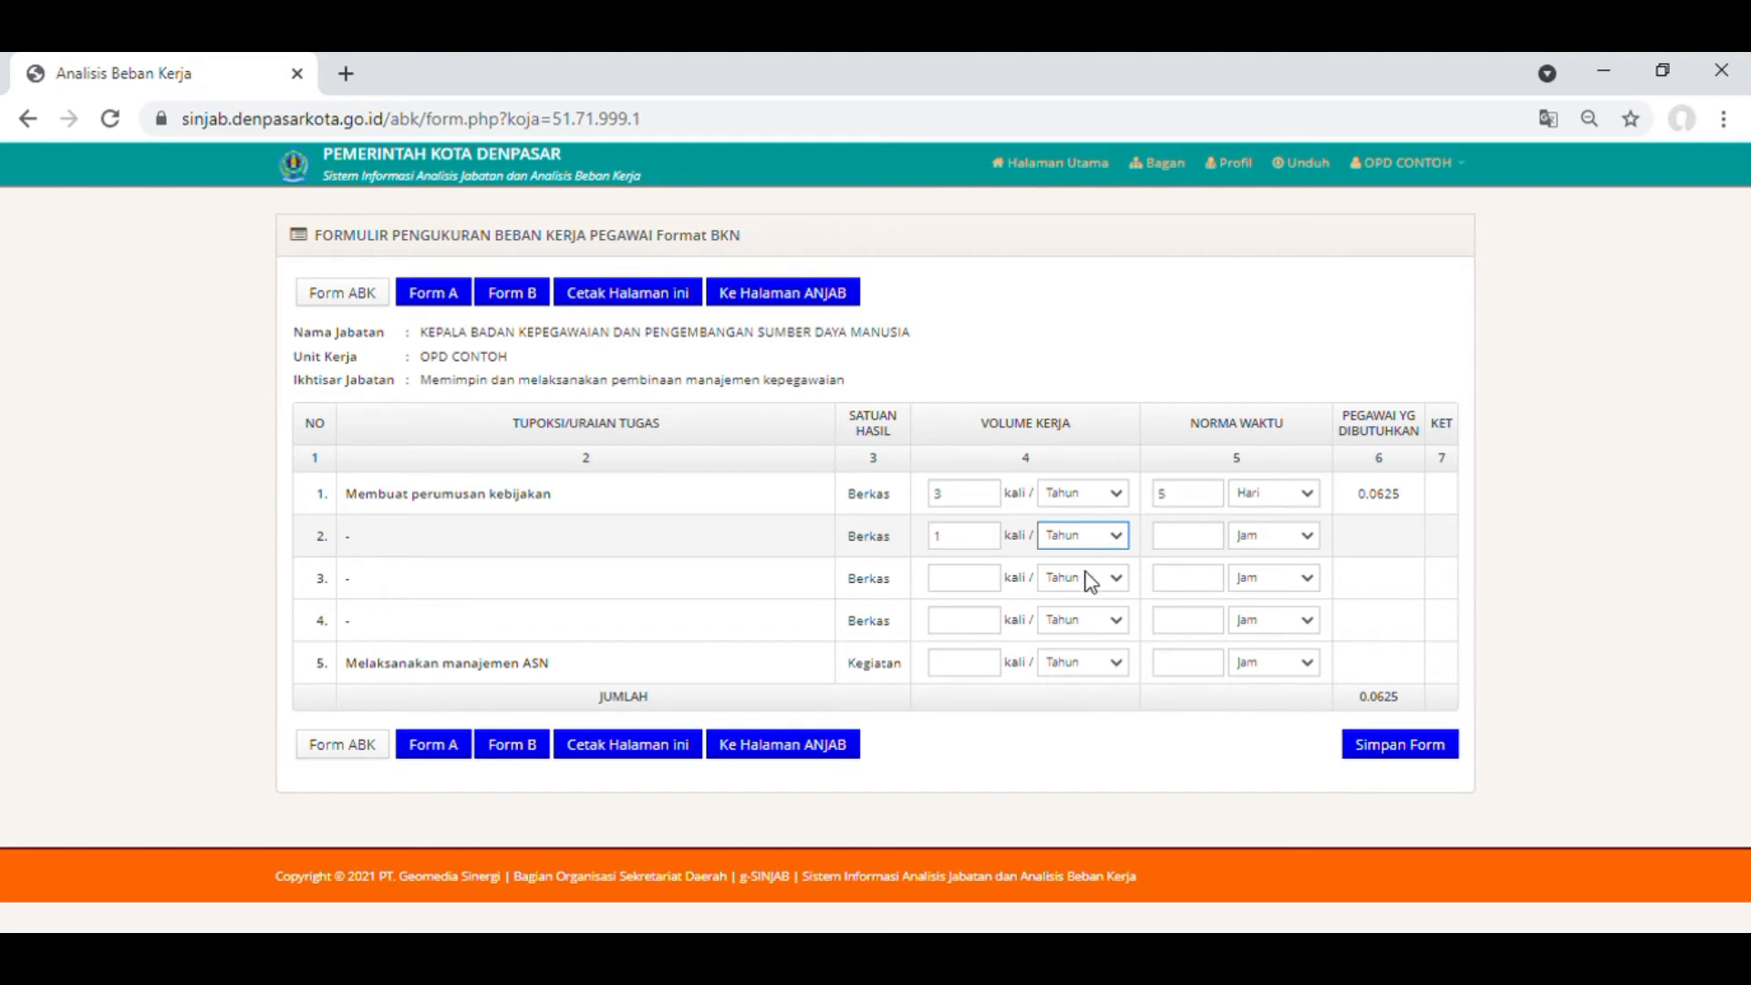
{"action": "left_click", "coordinate": [1090, 589]}
{"action": "left_click", "coordinate": [1202, 540]}
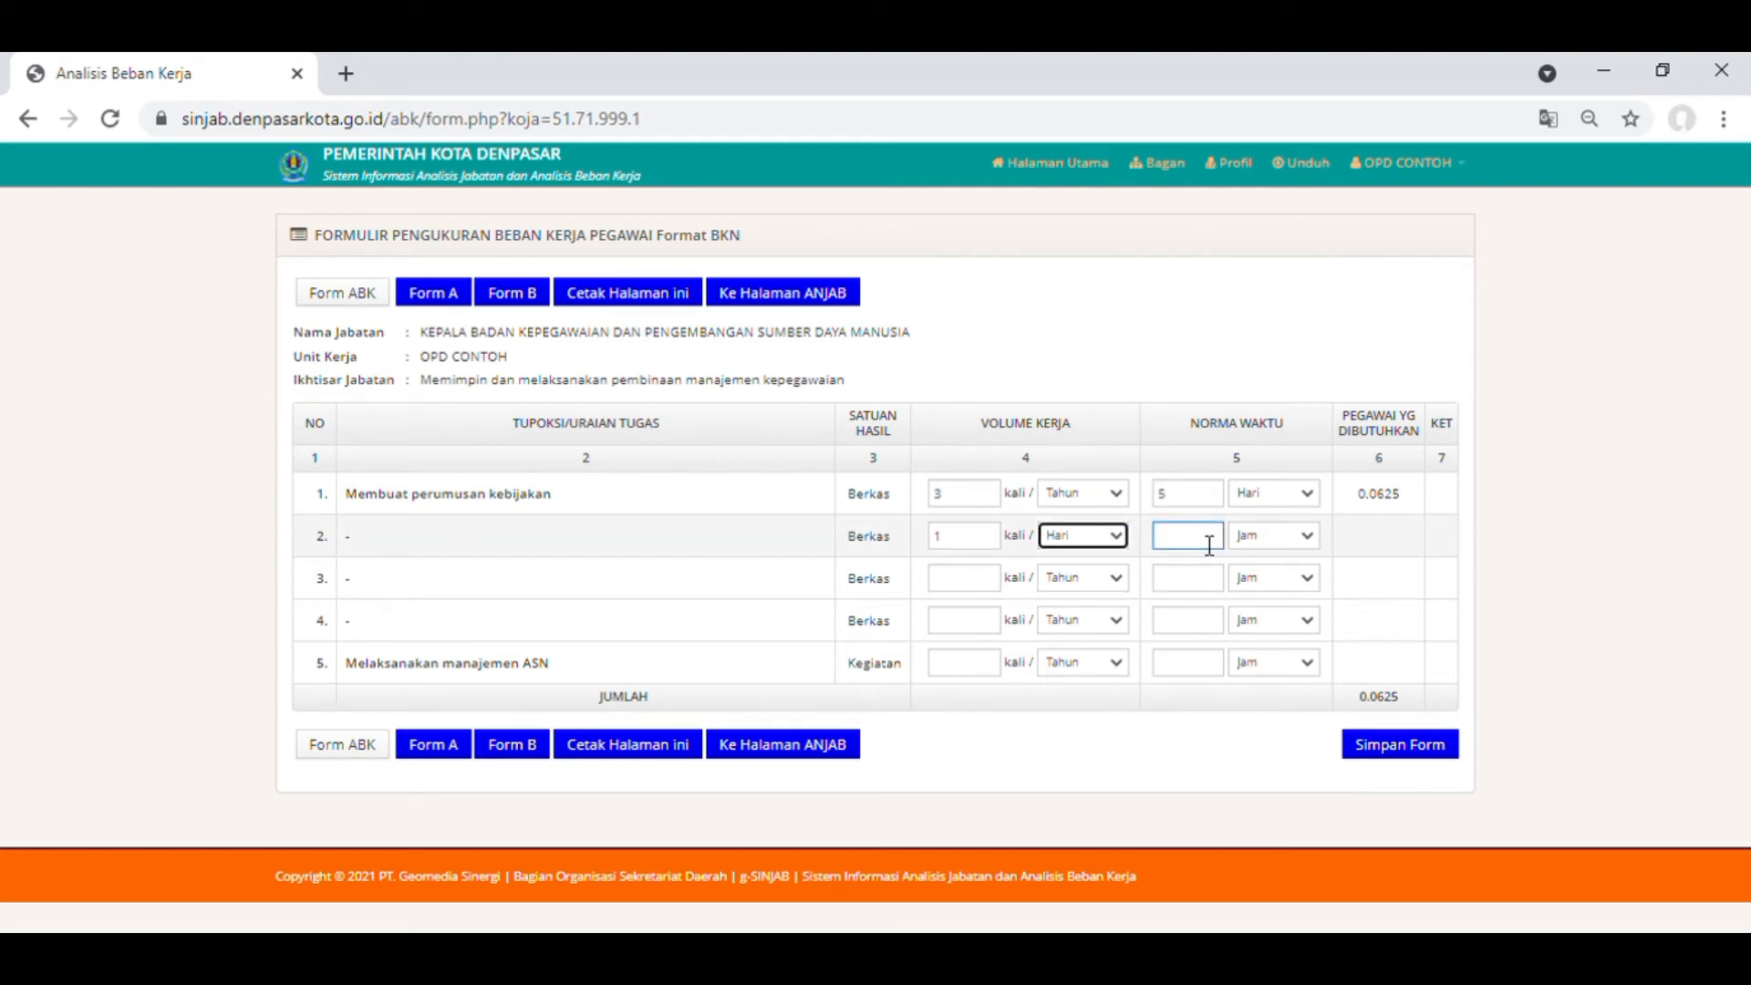
{"action": "type", "text": "30"}
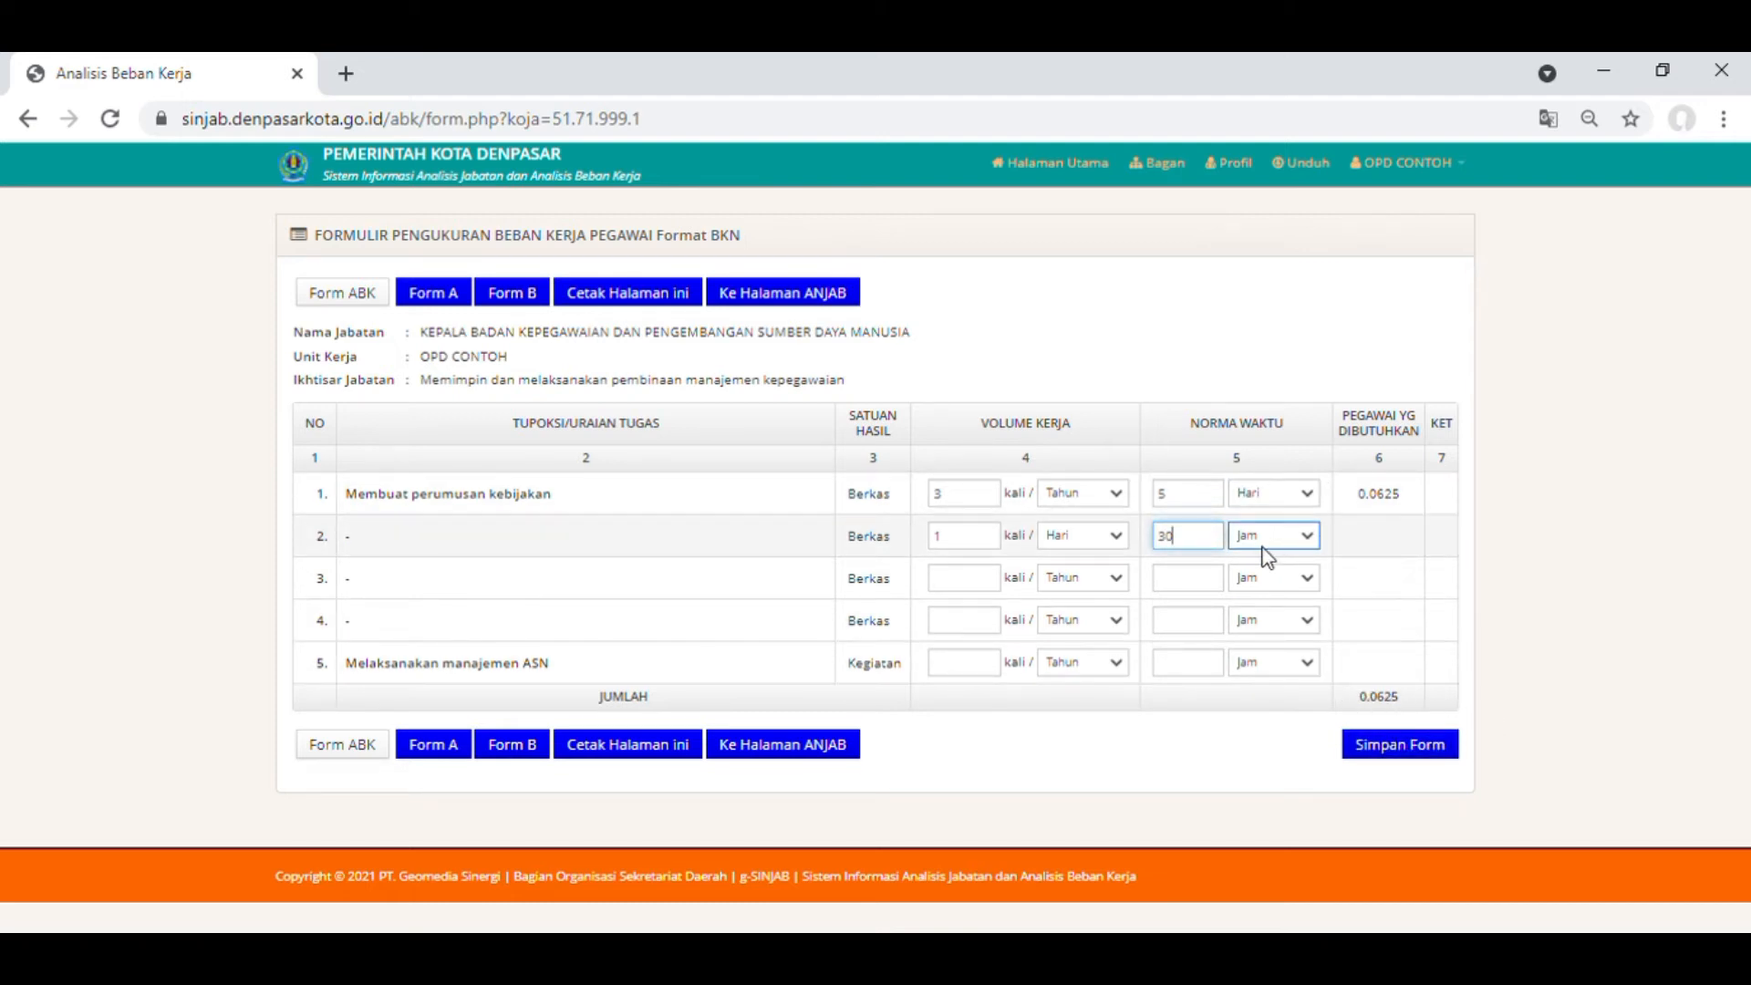
{"action": "key", "text": "Tab"}
{"action": "key", "text": "m"}
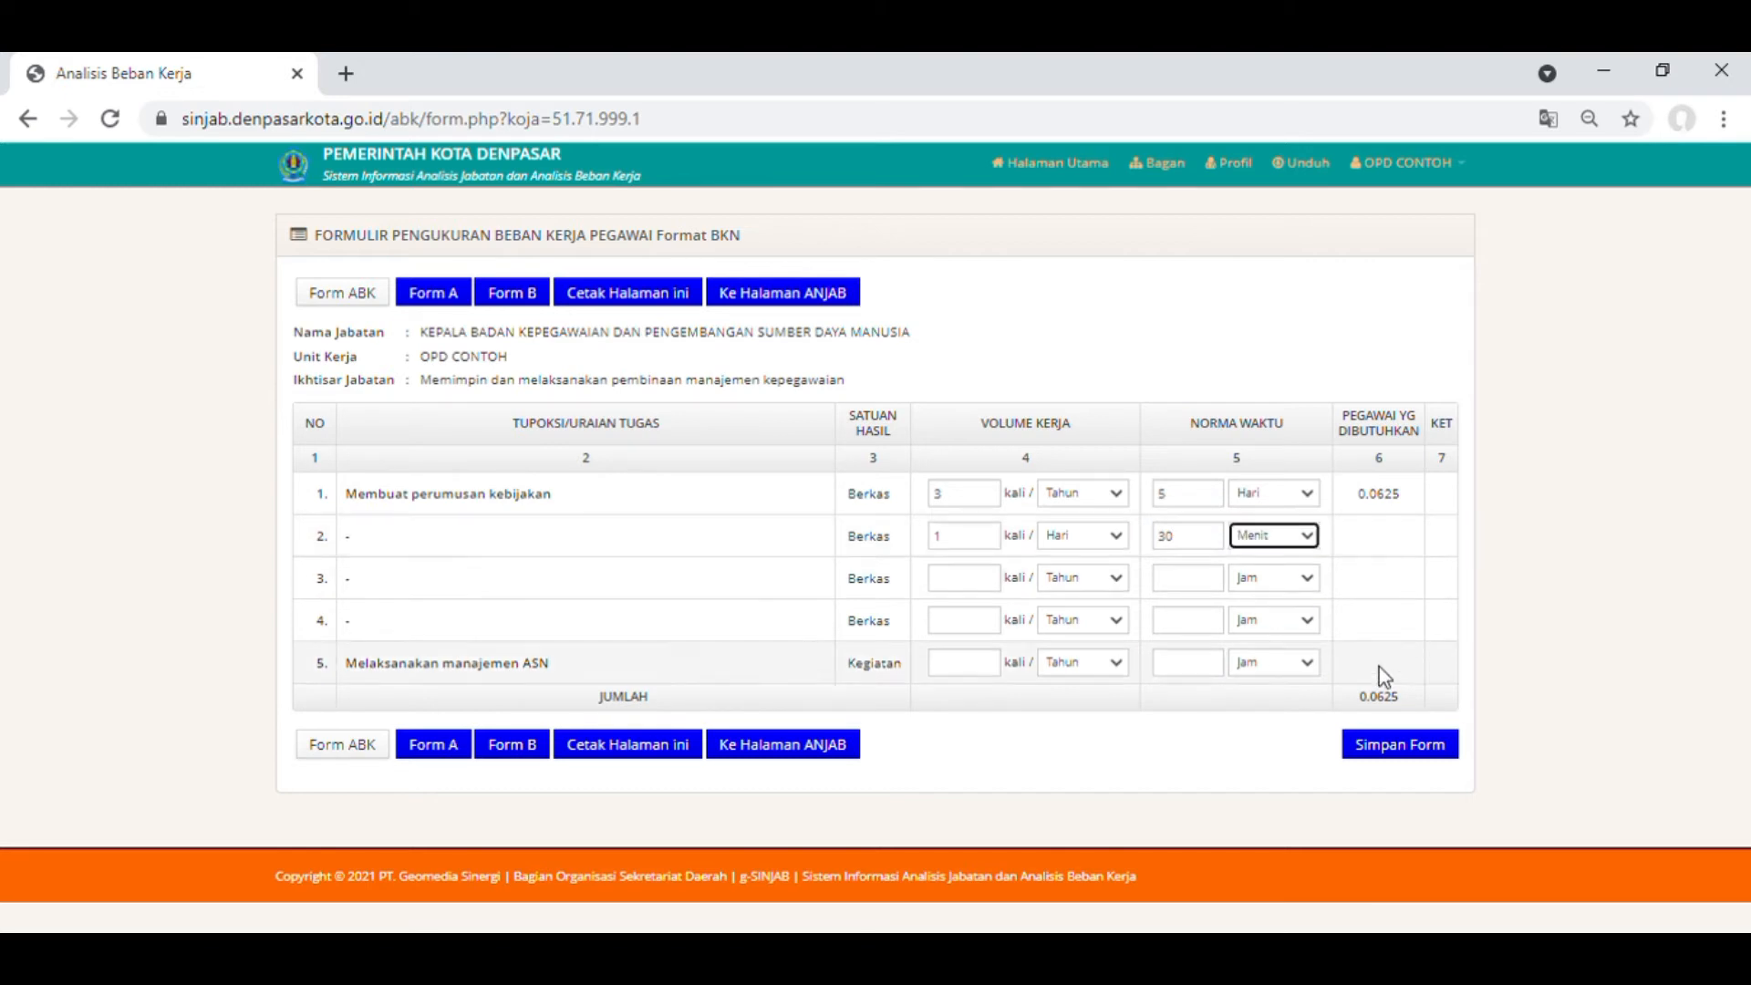
{"action": "left_click", "coordinate": [1432, 745]}
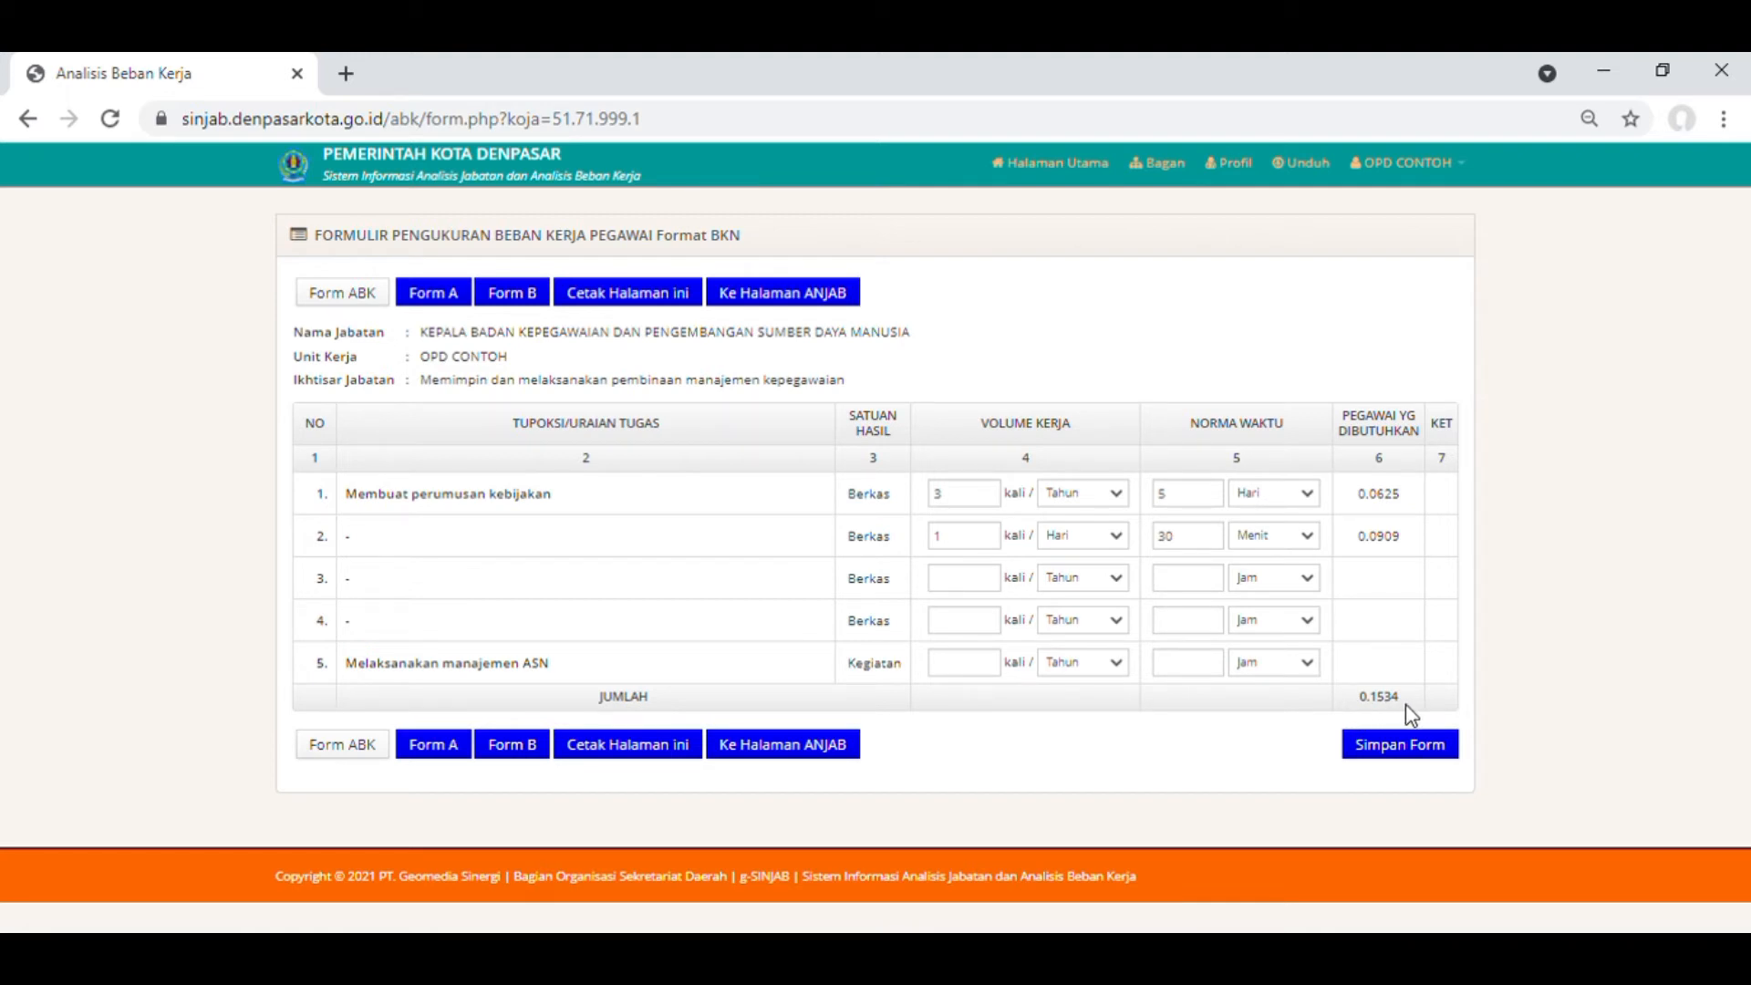
{"action": "left_click", "coordinate": [1212, 664]}
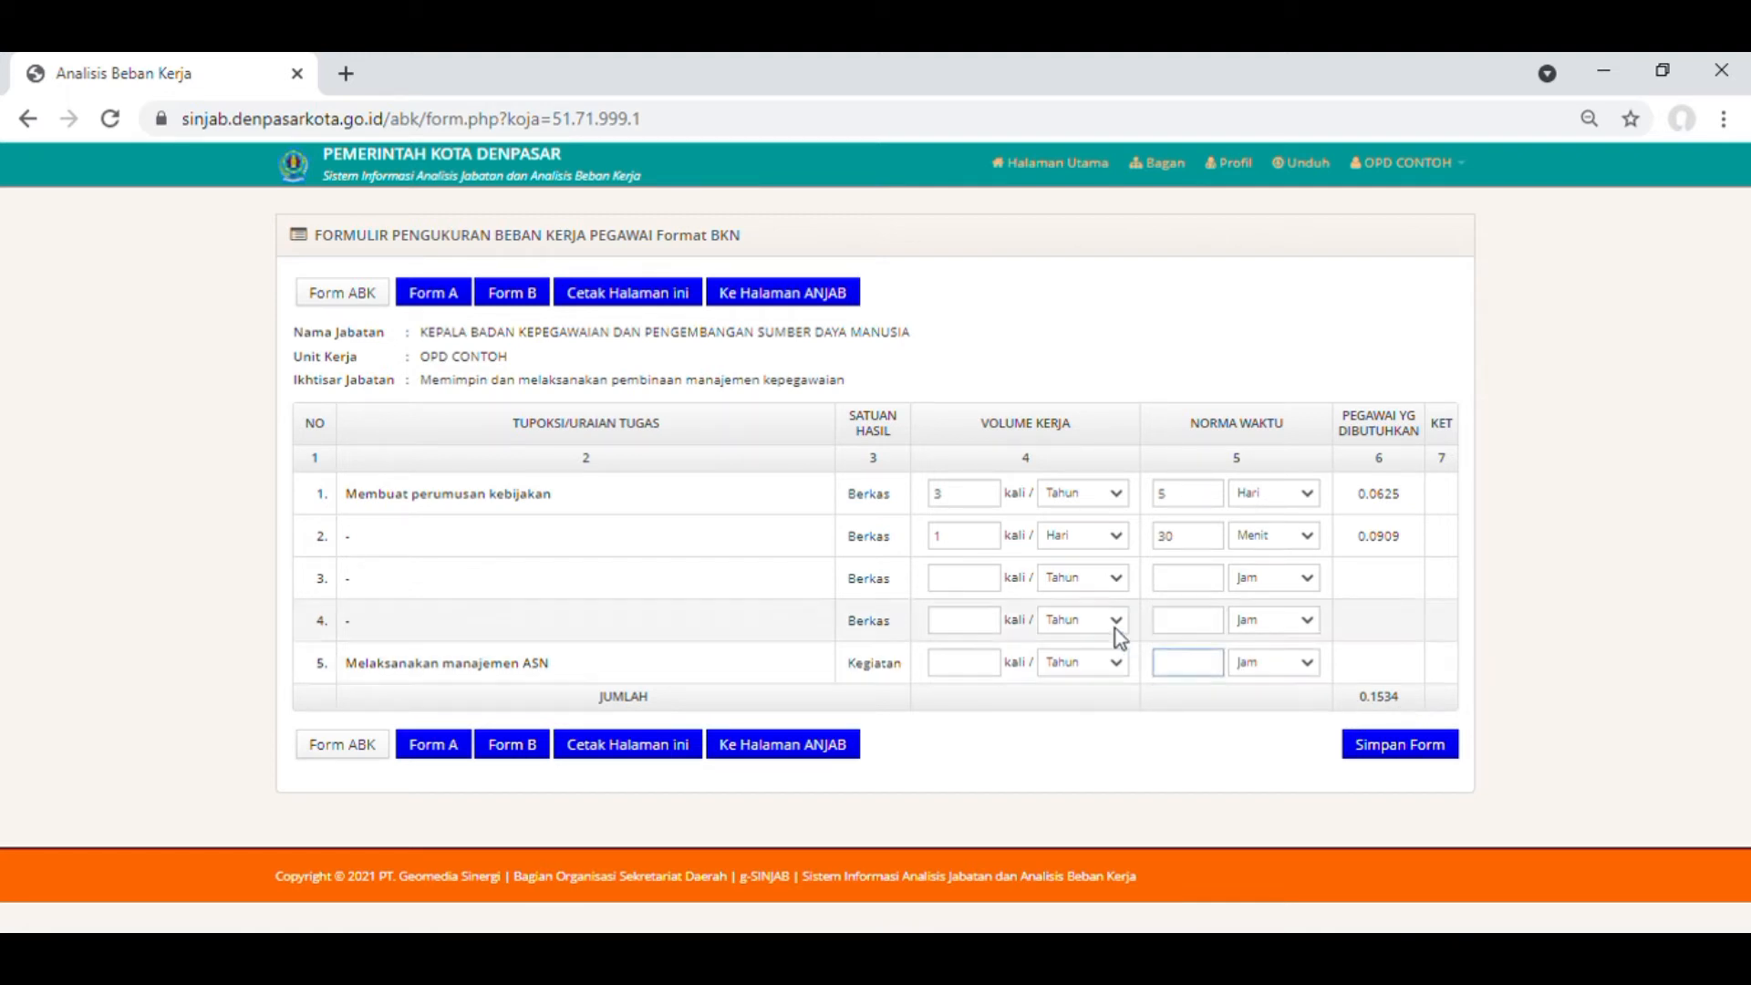
Set the third task's Volume Kerja to 1 kali per Hari and its Norma Waktu to 1 Jam, and save the form.
{"action": "left_click", "coordinate": [990, 578]}
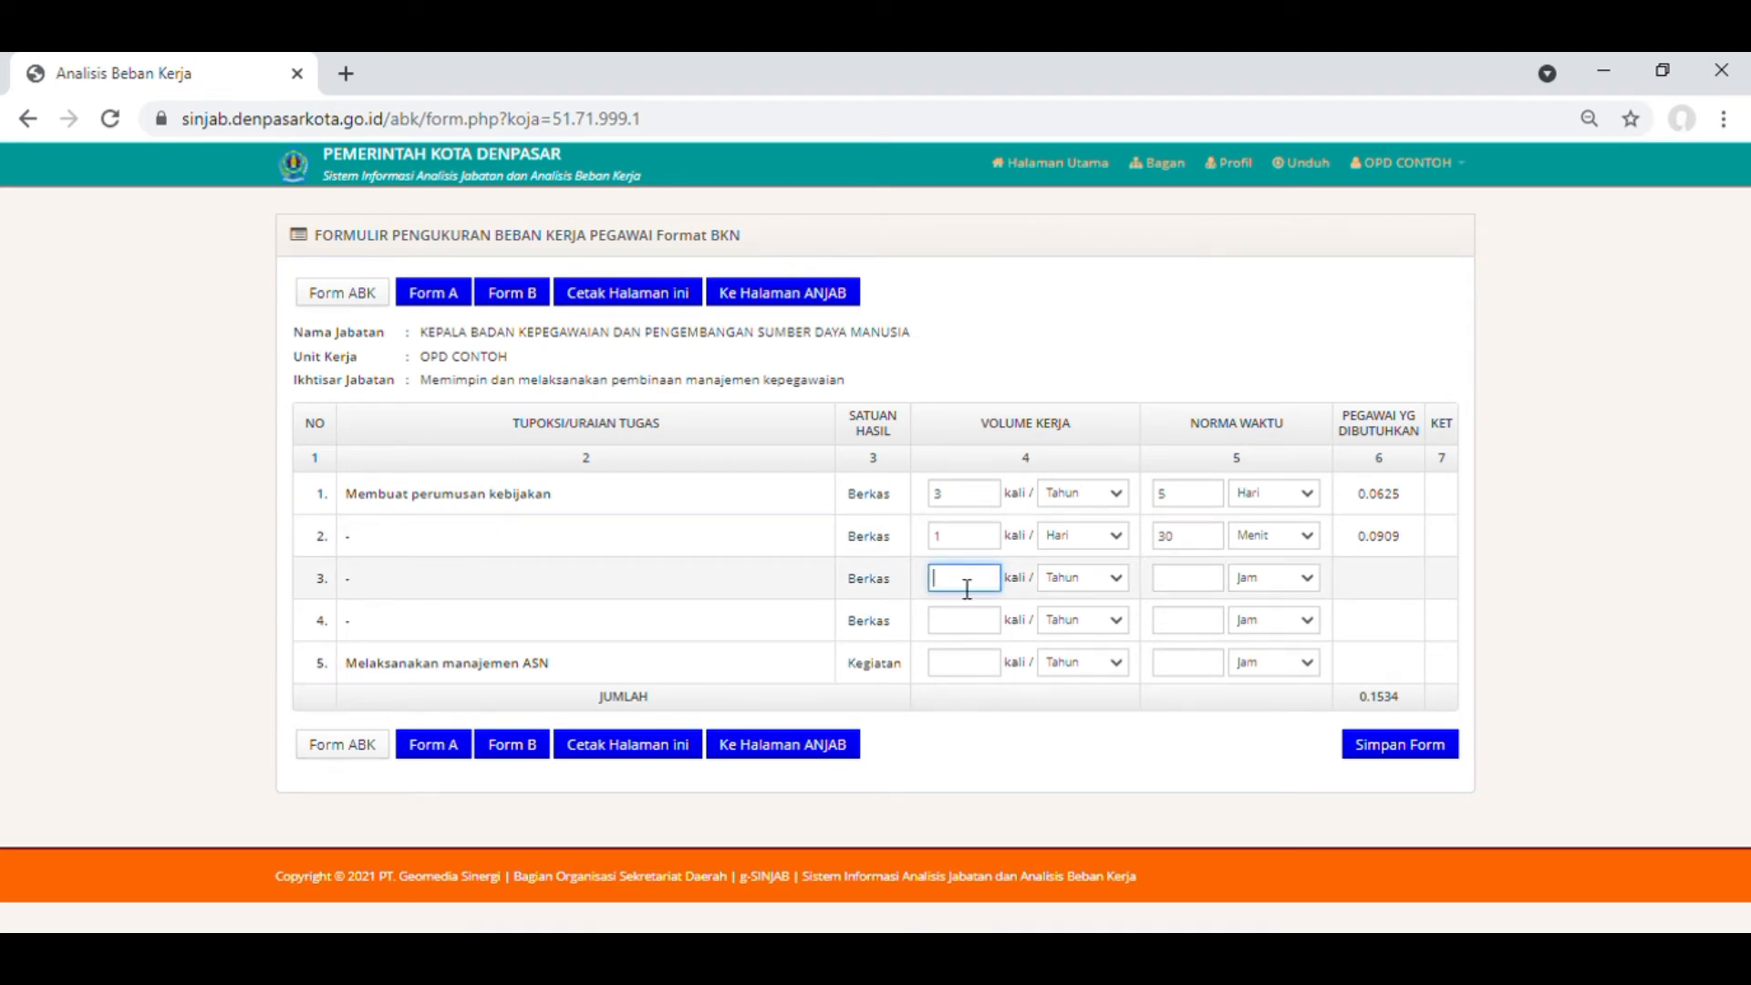
{"action": "left_click", "coordinate": [1094, 583]}
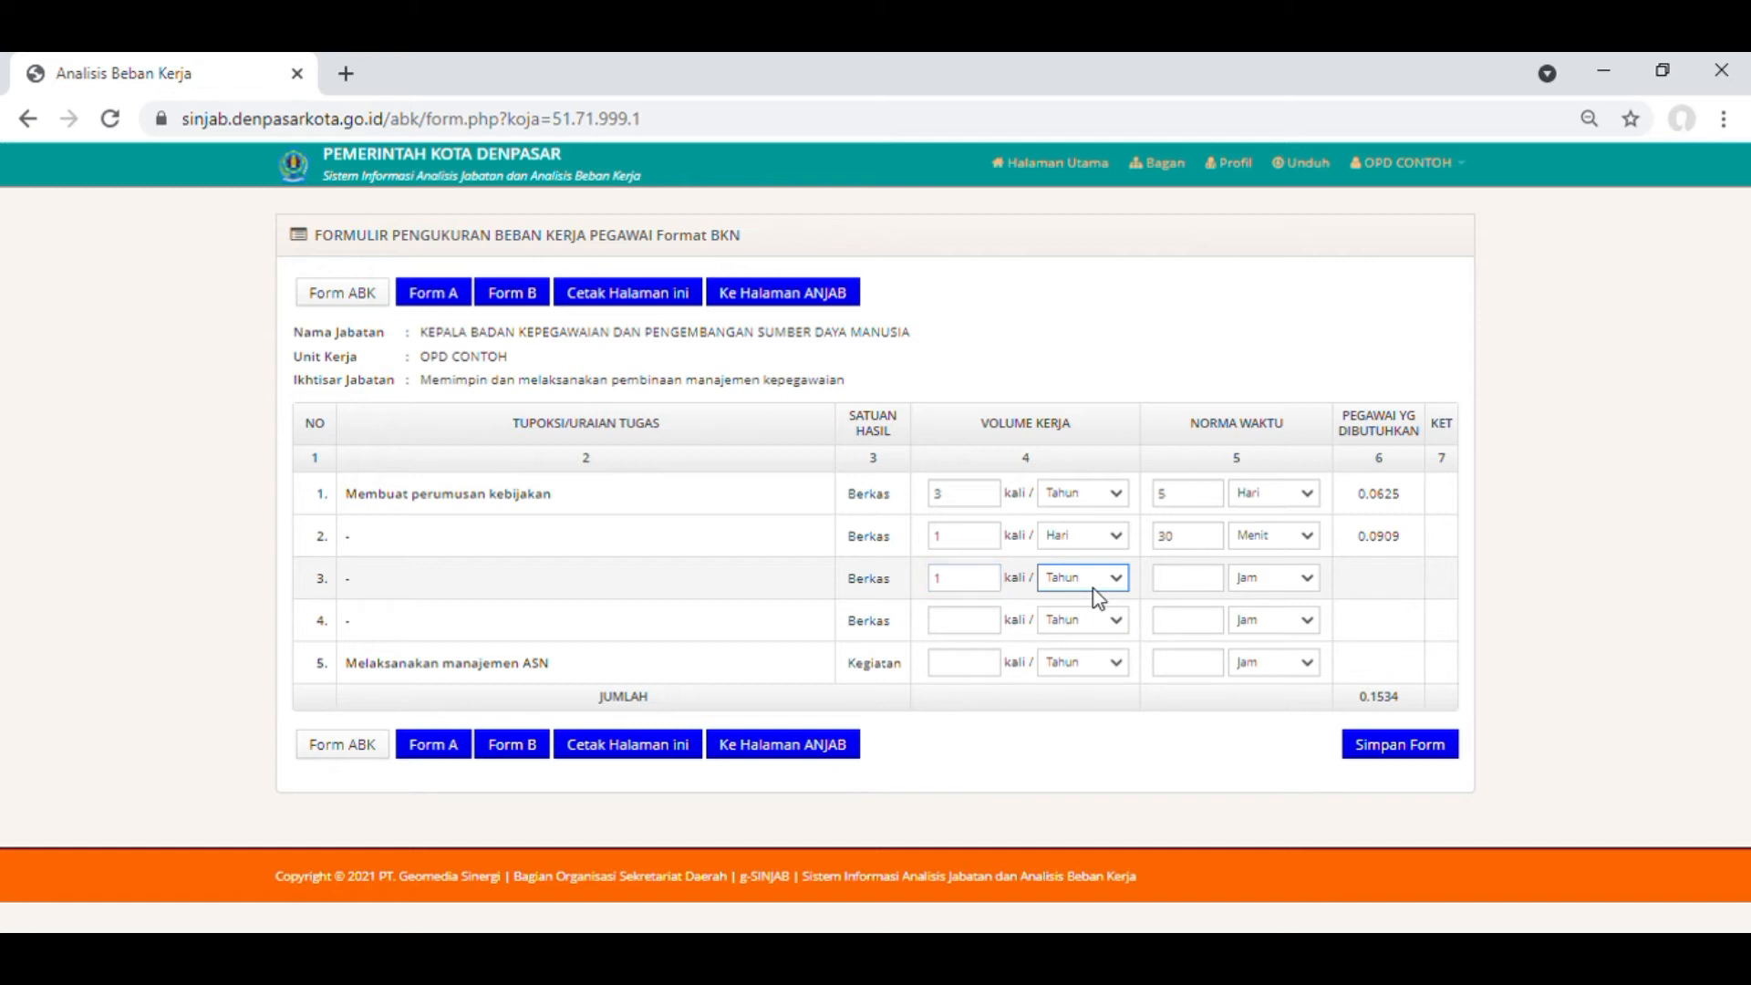
{"action": "left_click", "coordinate": [1085, 627]}
{"action": "left_click", "coordinate": [1190, 582]}
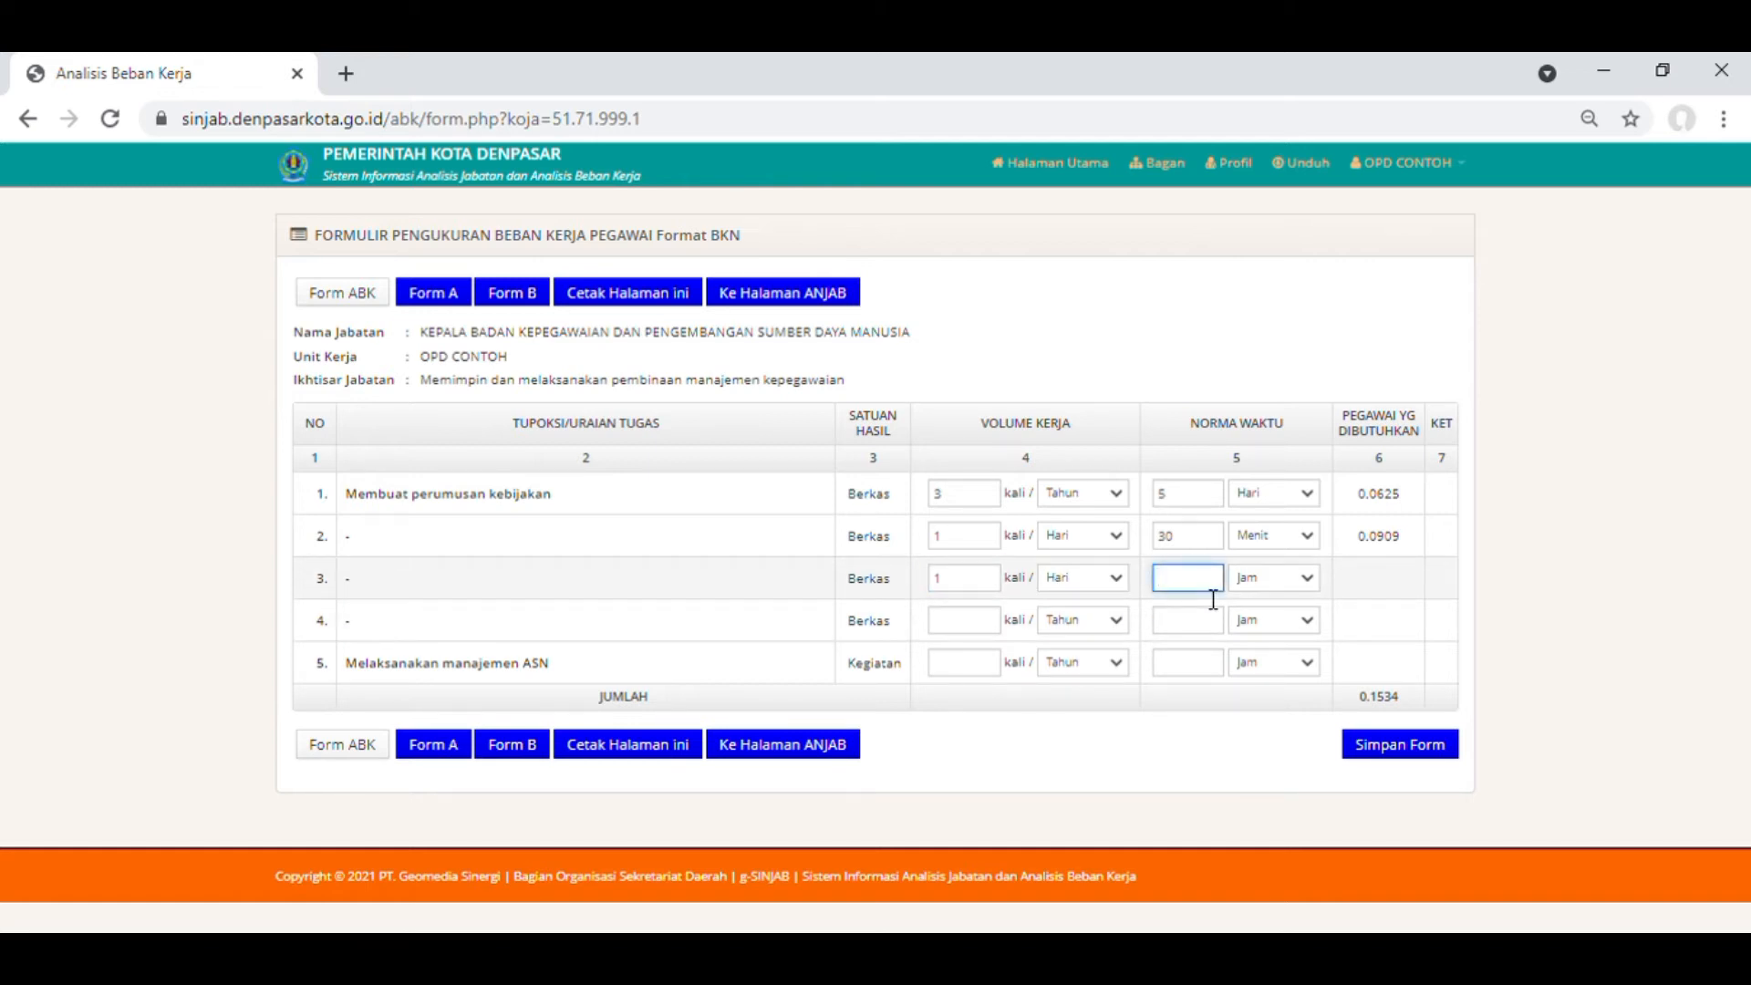
{"action": "type", "text": "1"}
{"action": "key", "text": "Tab"}
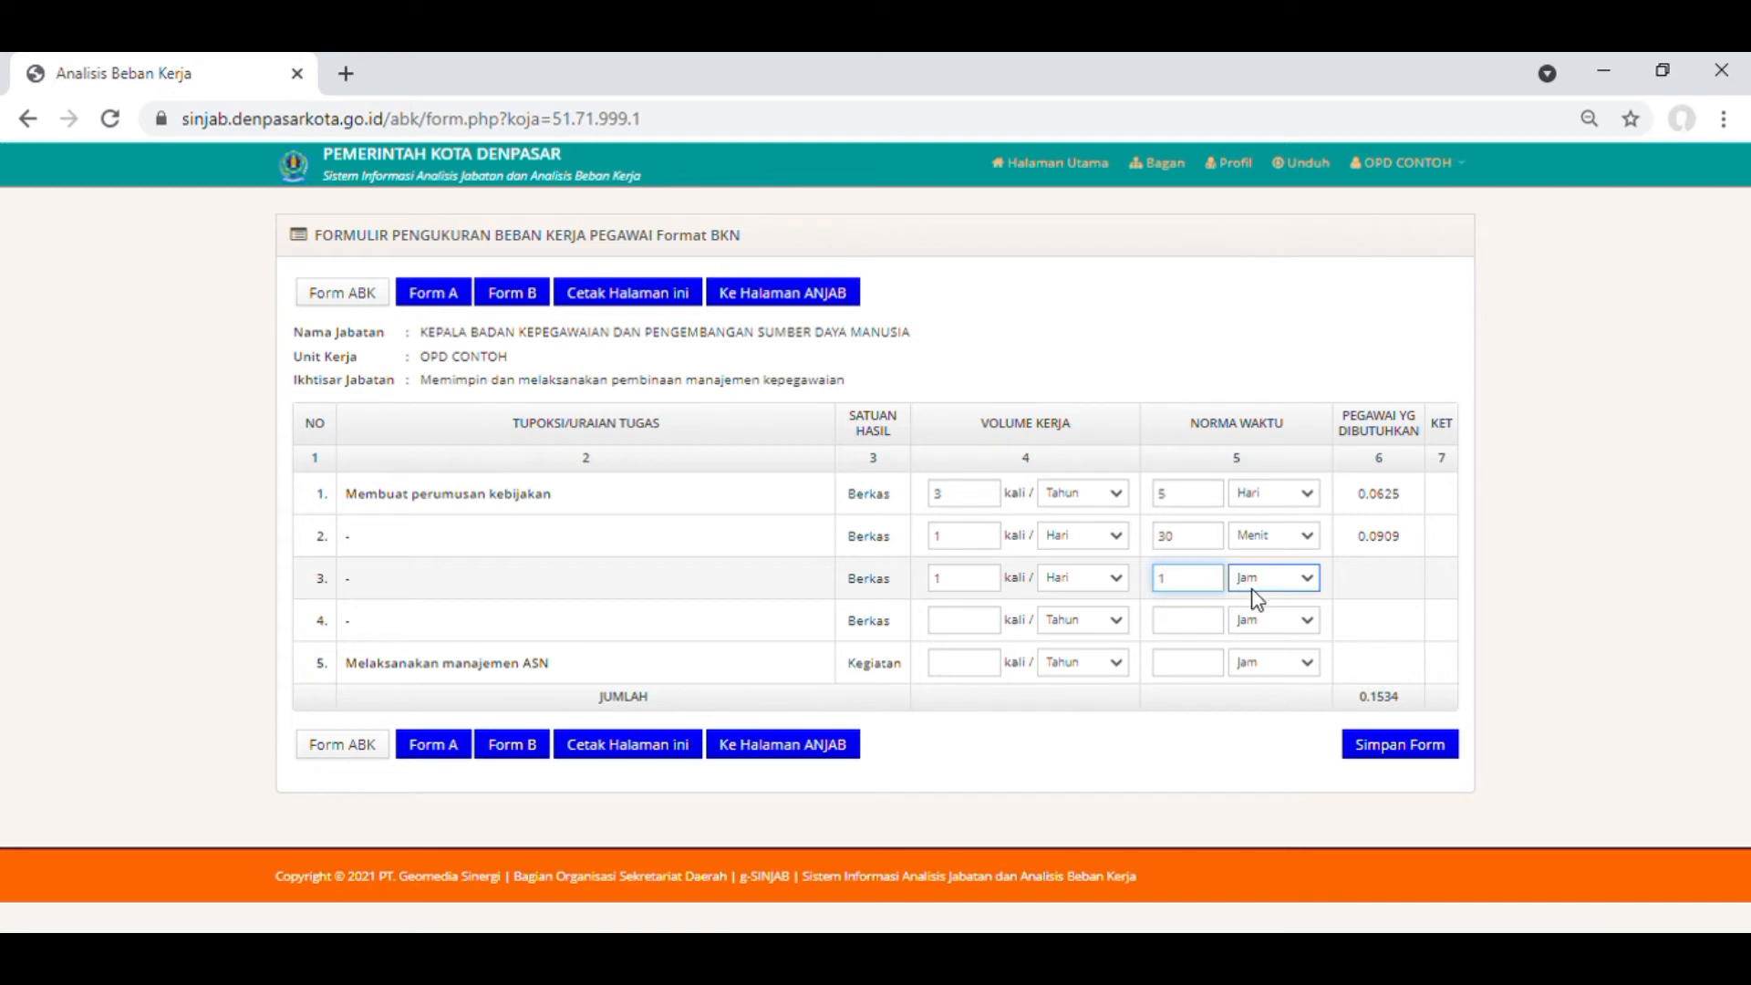
{"action": "left_click", "coordinate": [1393, 757]}
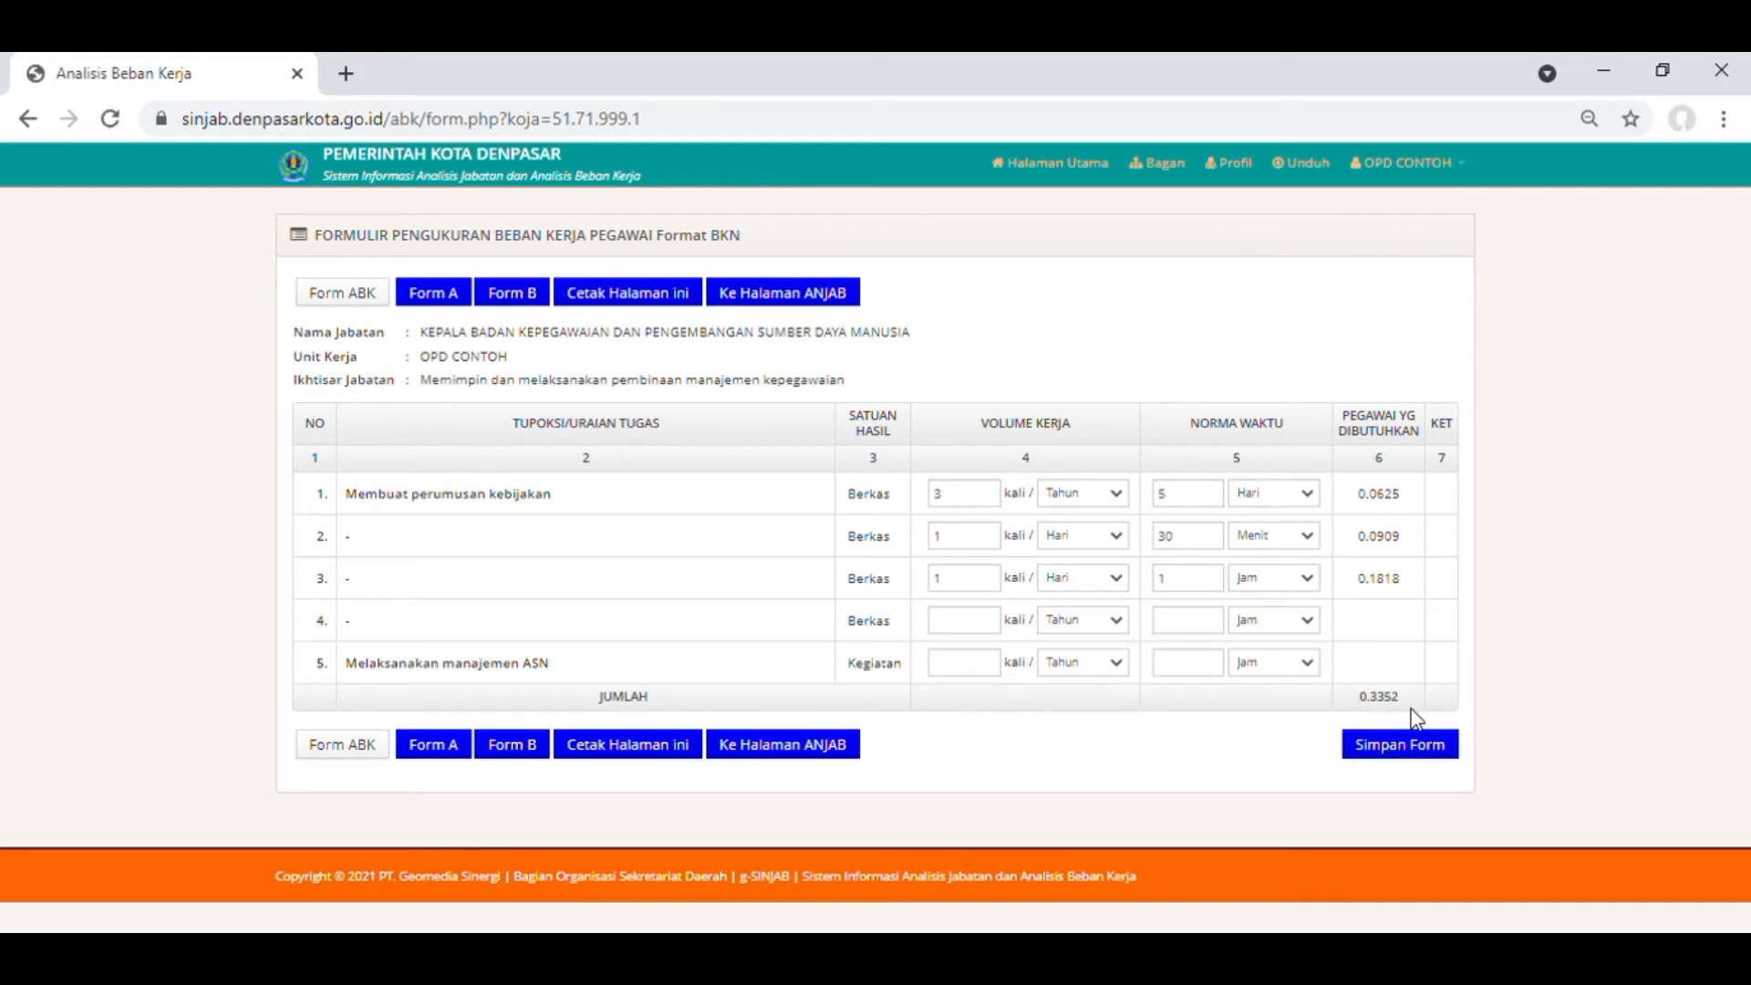
Set the fourth task's Volume Kerja to 1 kali per Hari and its Norma Waktu to 10 Hari, save the form, and check the staff total.
{"action": "left_click", "coordinate": [990, 633]}
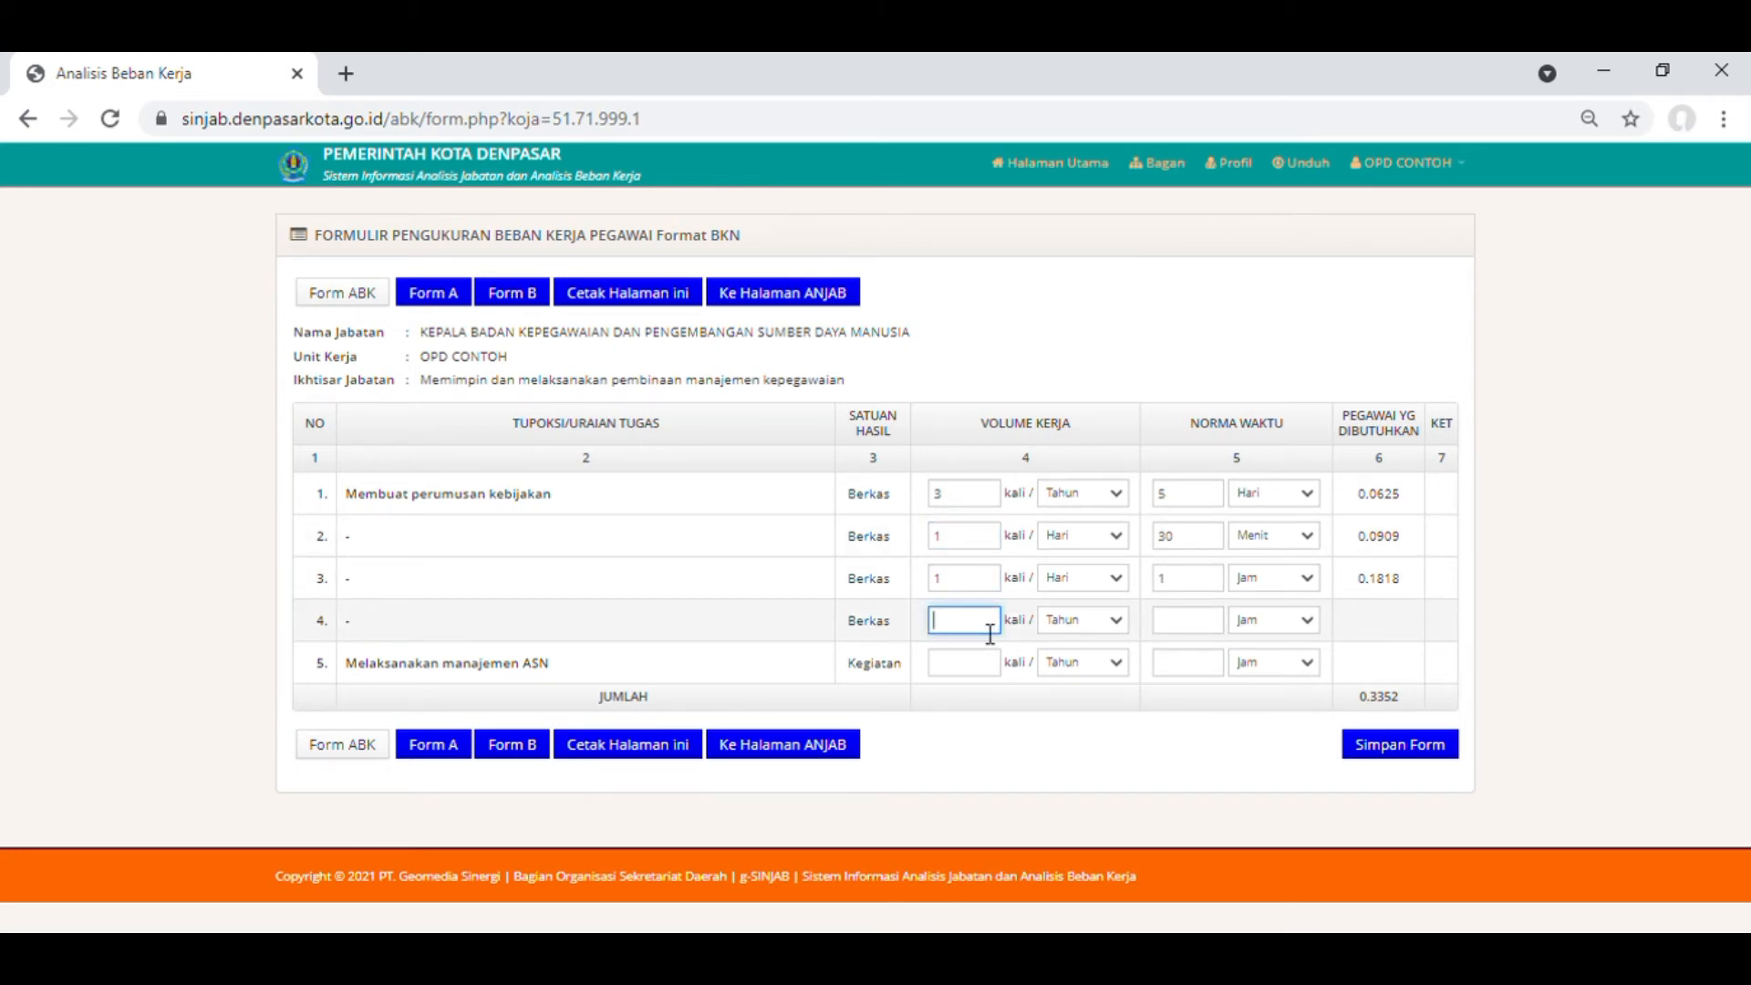
{"action": "type", "text": "1"}
{"action": "left_click", "coordinate": [1114, 627]}
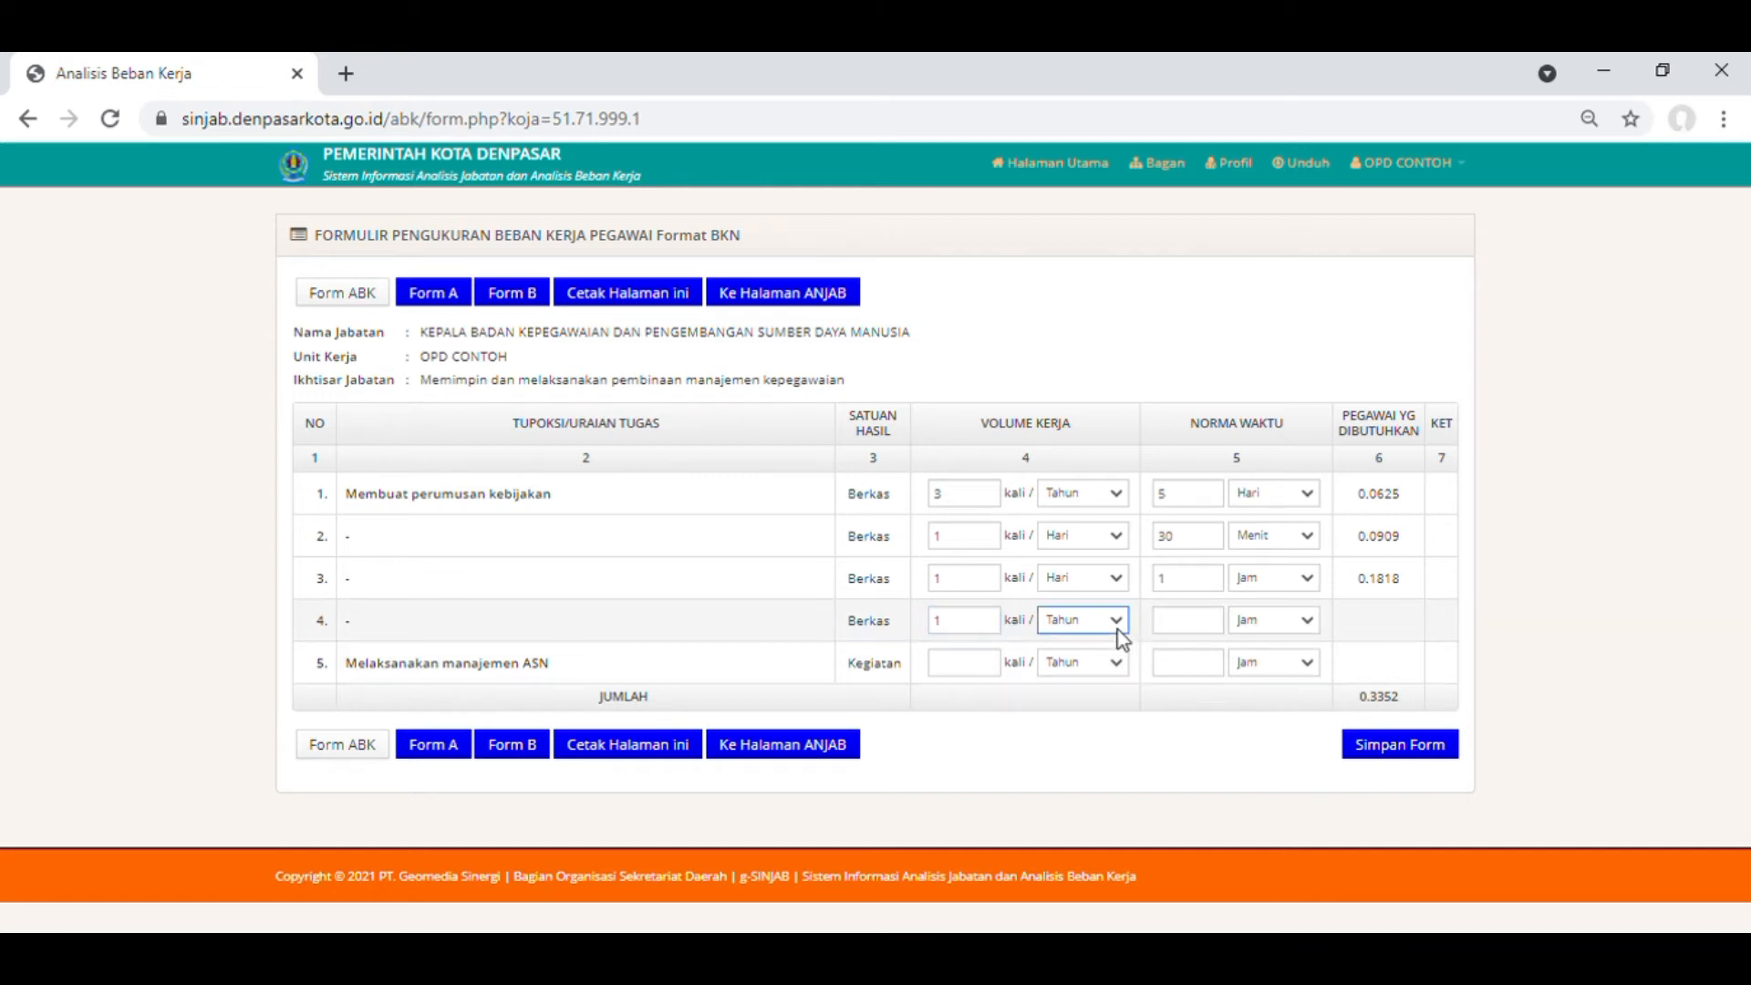
{"action": "left_click", "coordinate": [1083, 668]}
{"action": "left_click", "coordinate": [1202, 626]}
{"action": "type", "text": "30"}
{"action": "left_click_drag", "start_coordinate": [1210, 630], "coordinate": [1107, 632]}
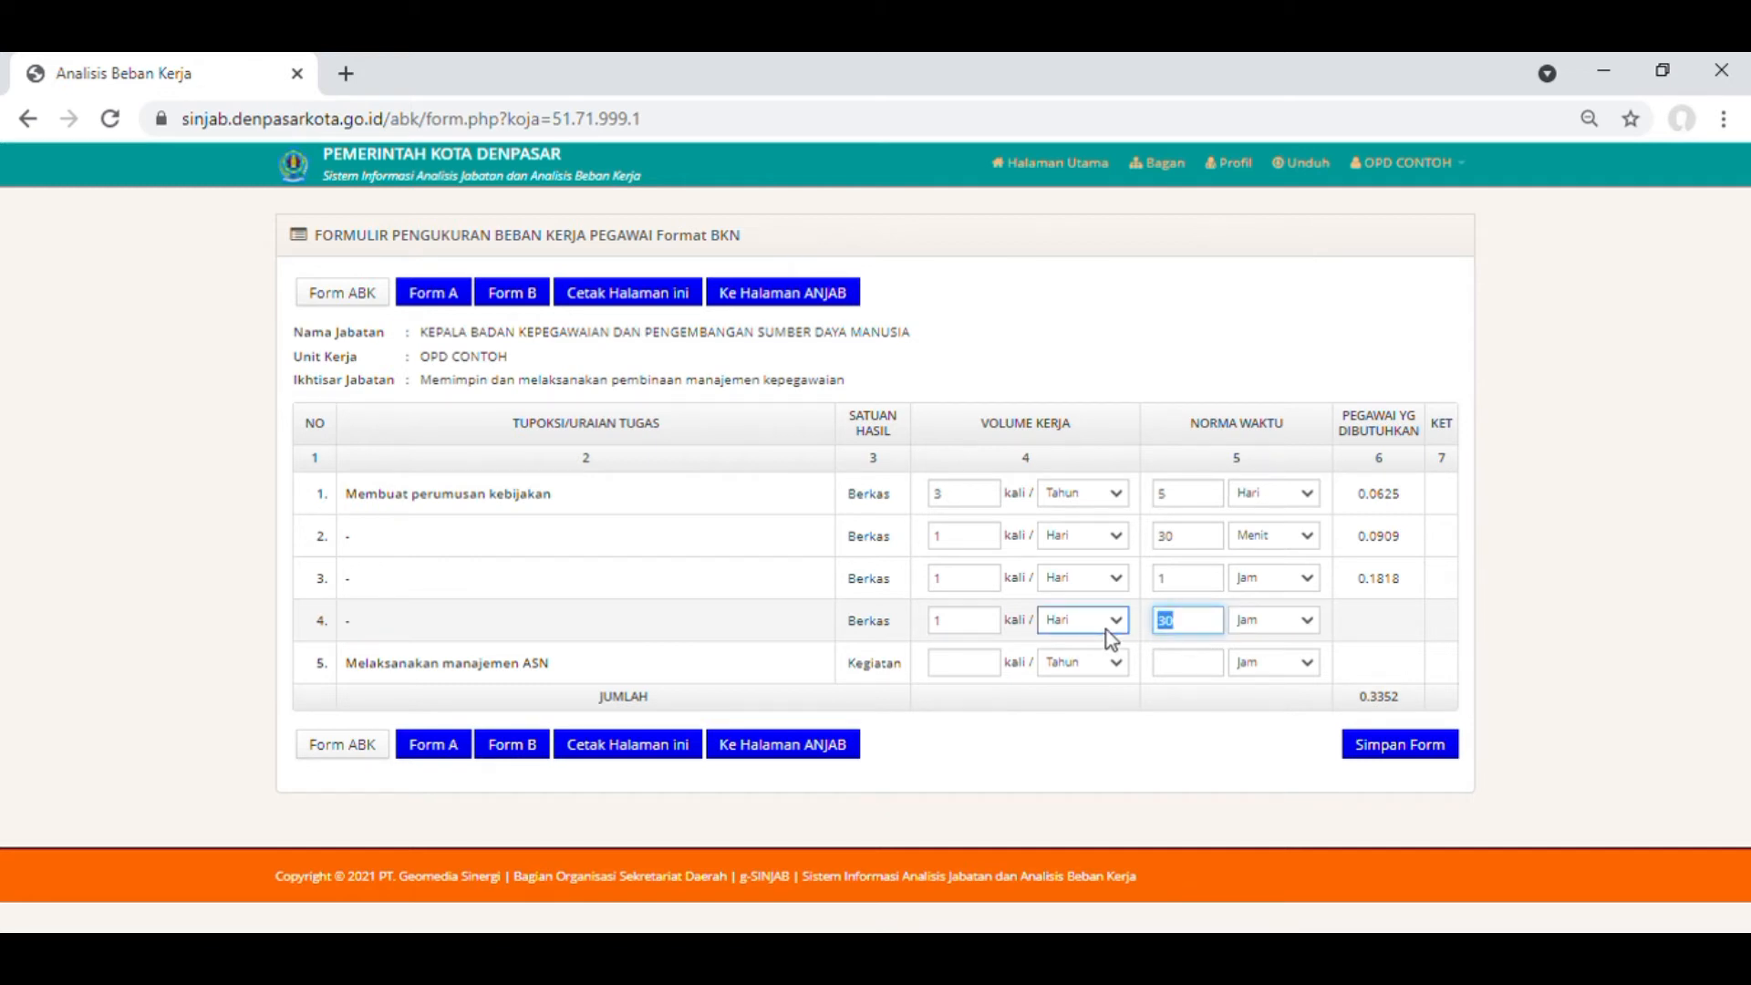
{"action": "type", "text": "10"}
{"action": "key", "text": "Tab"}
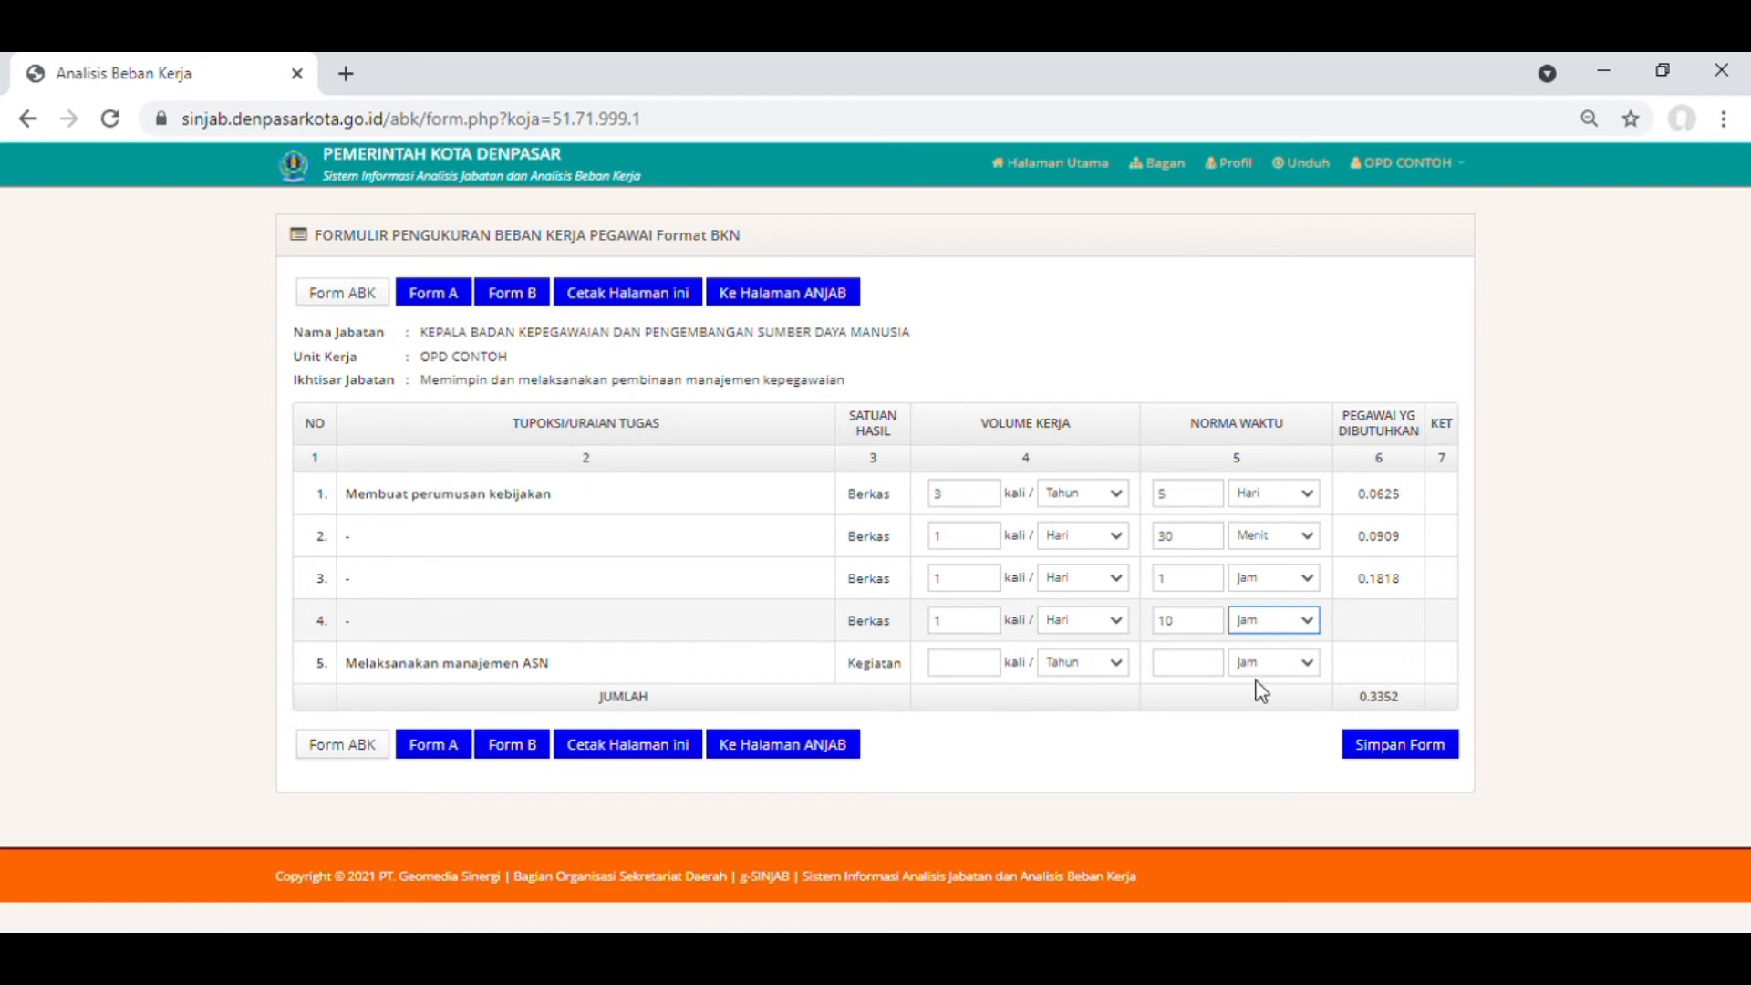
{"action": "left_click", "coordinate": [1261, 702]}
{"action": "left_click", "coordinate": [1419, 751]}
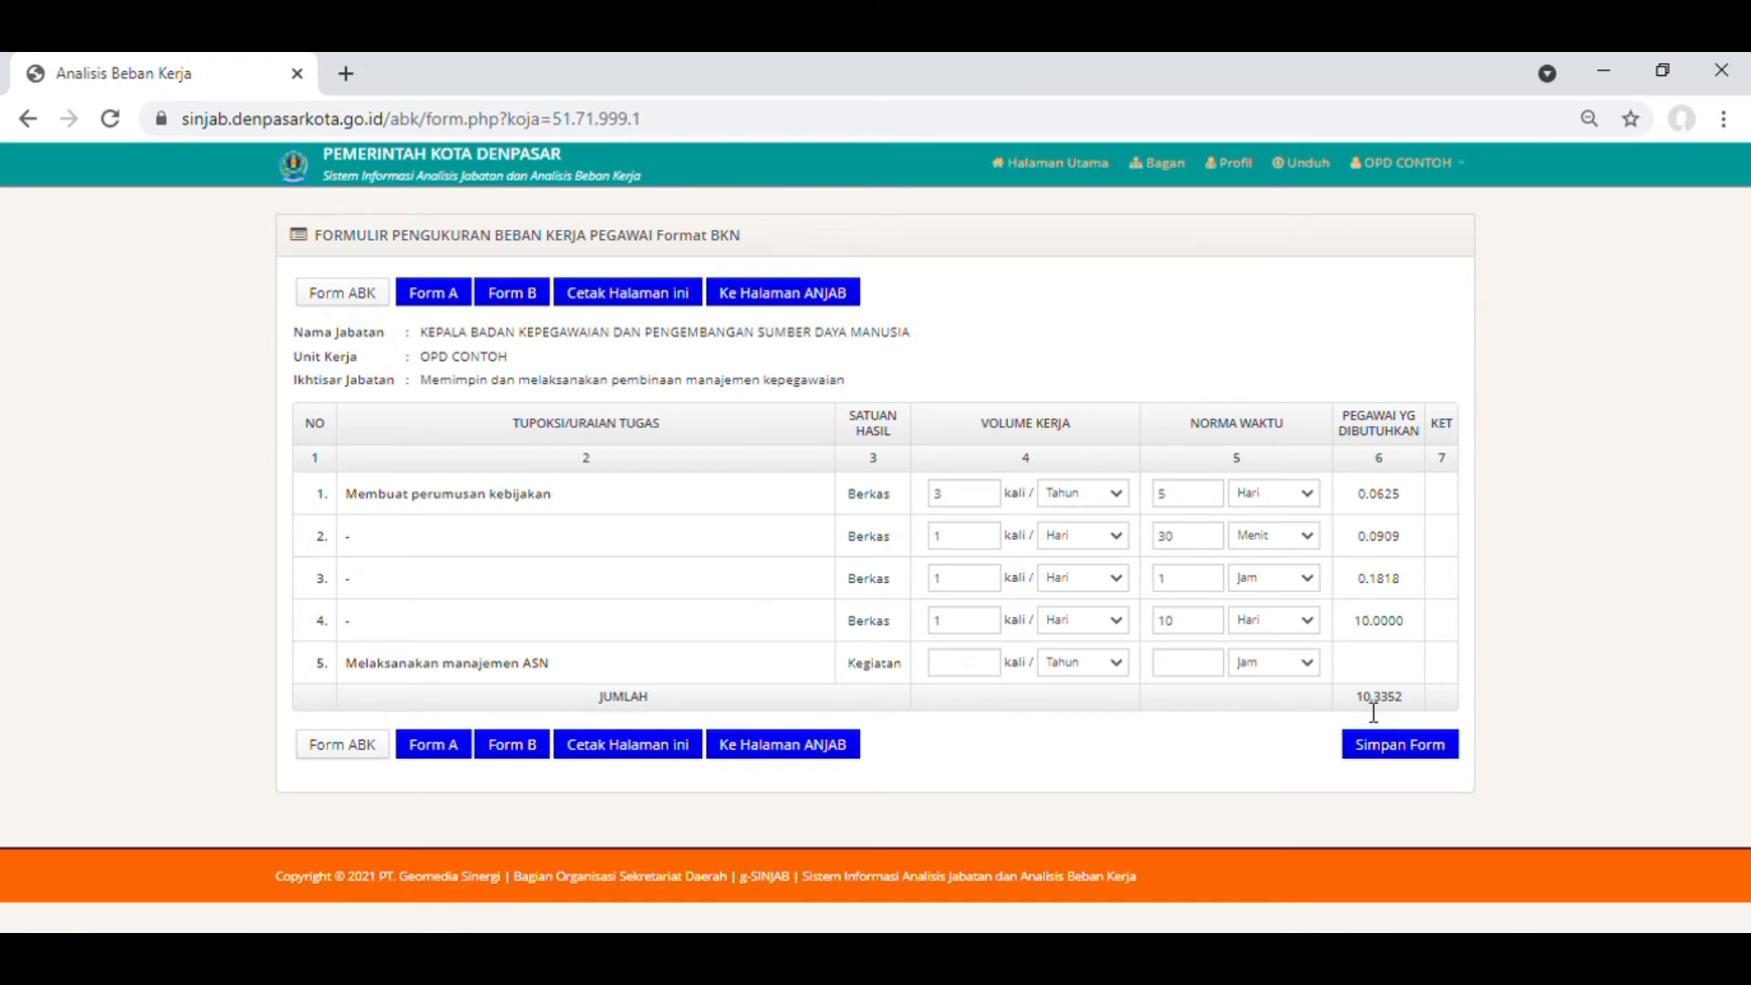
{"action": "left_click_drag", "start_coordinate": [1355, 699], "coordinate": [1404, 704]}
{"action": "left_click", "coordinate": [1396, 716]}
{"action": "left_click_drag", "start_coordinate": [1356, 704], "coordinate": [1383, 713]}
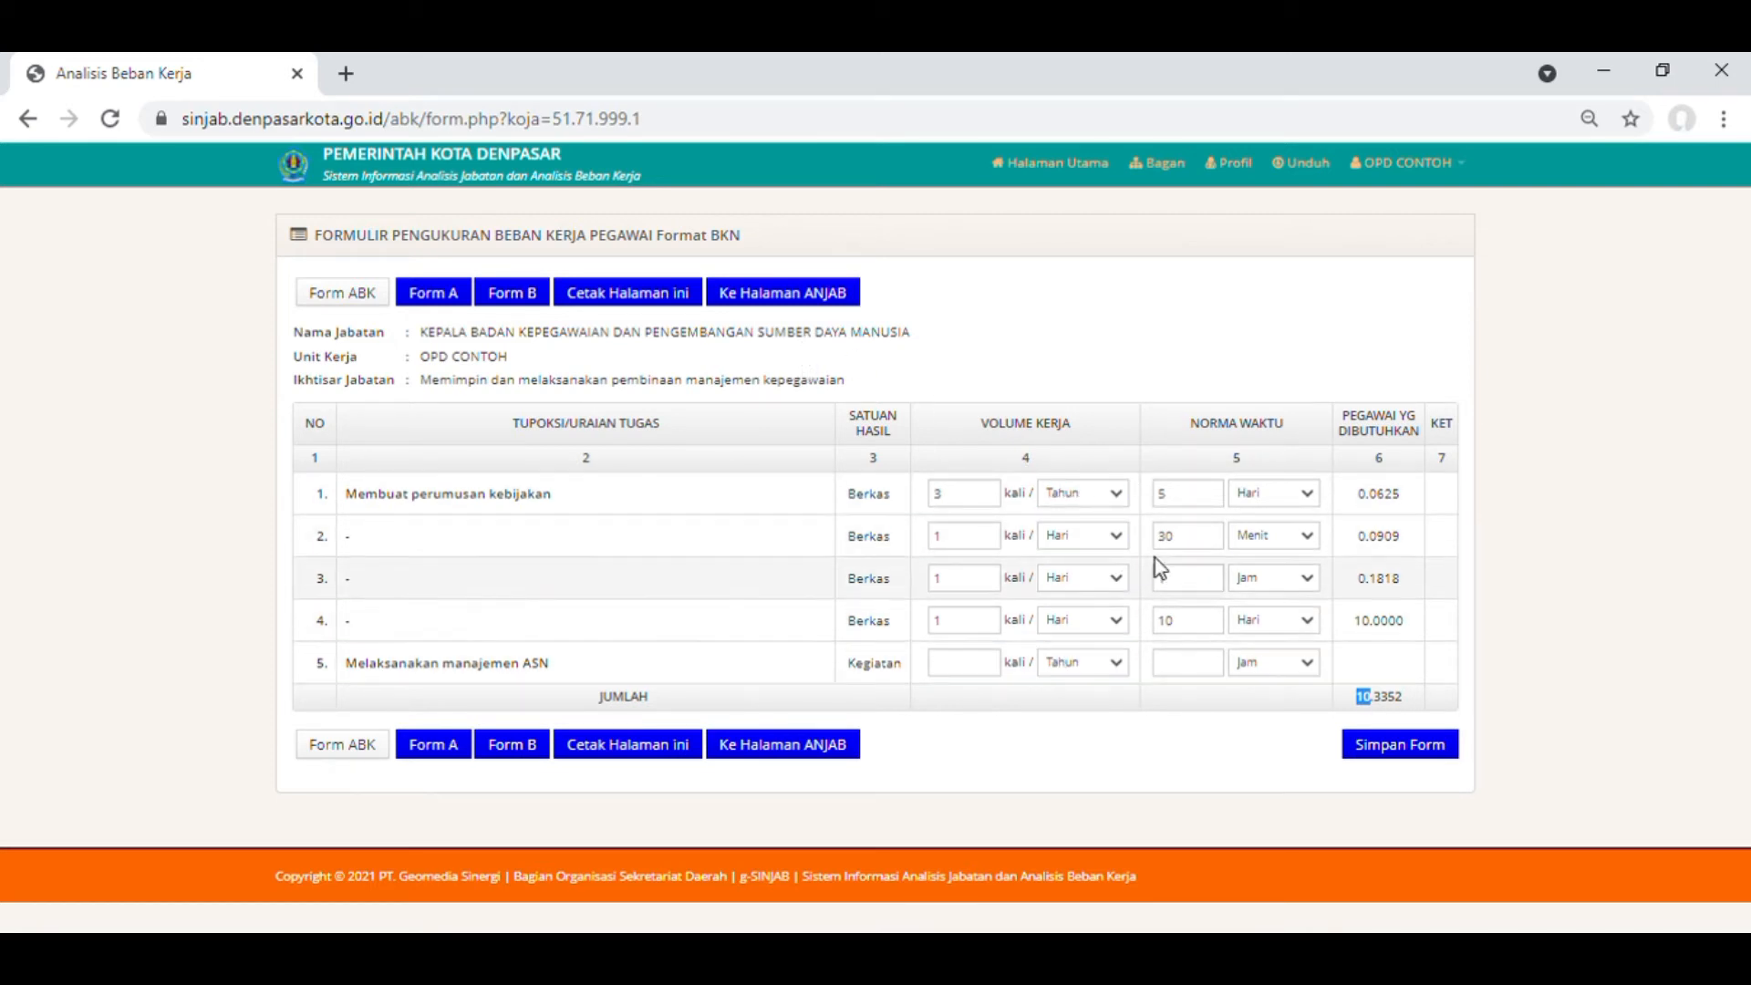
{"action": "left_click", "coordinate": [997, 538]}
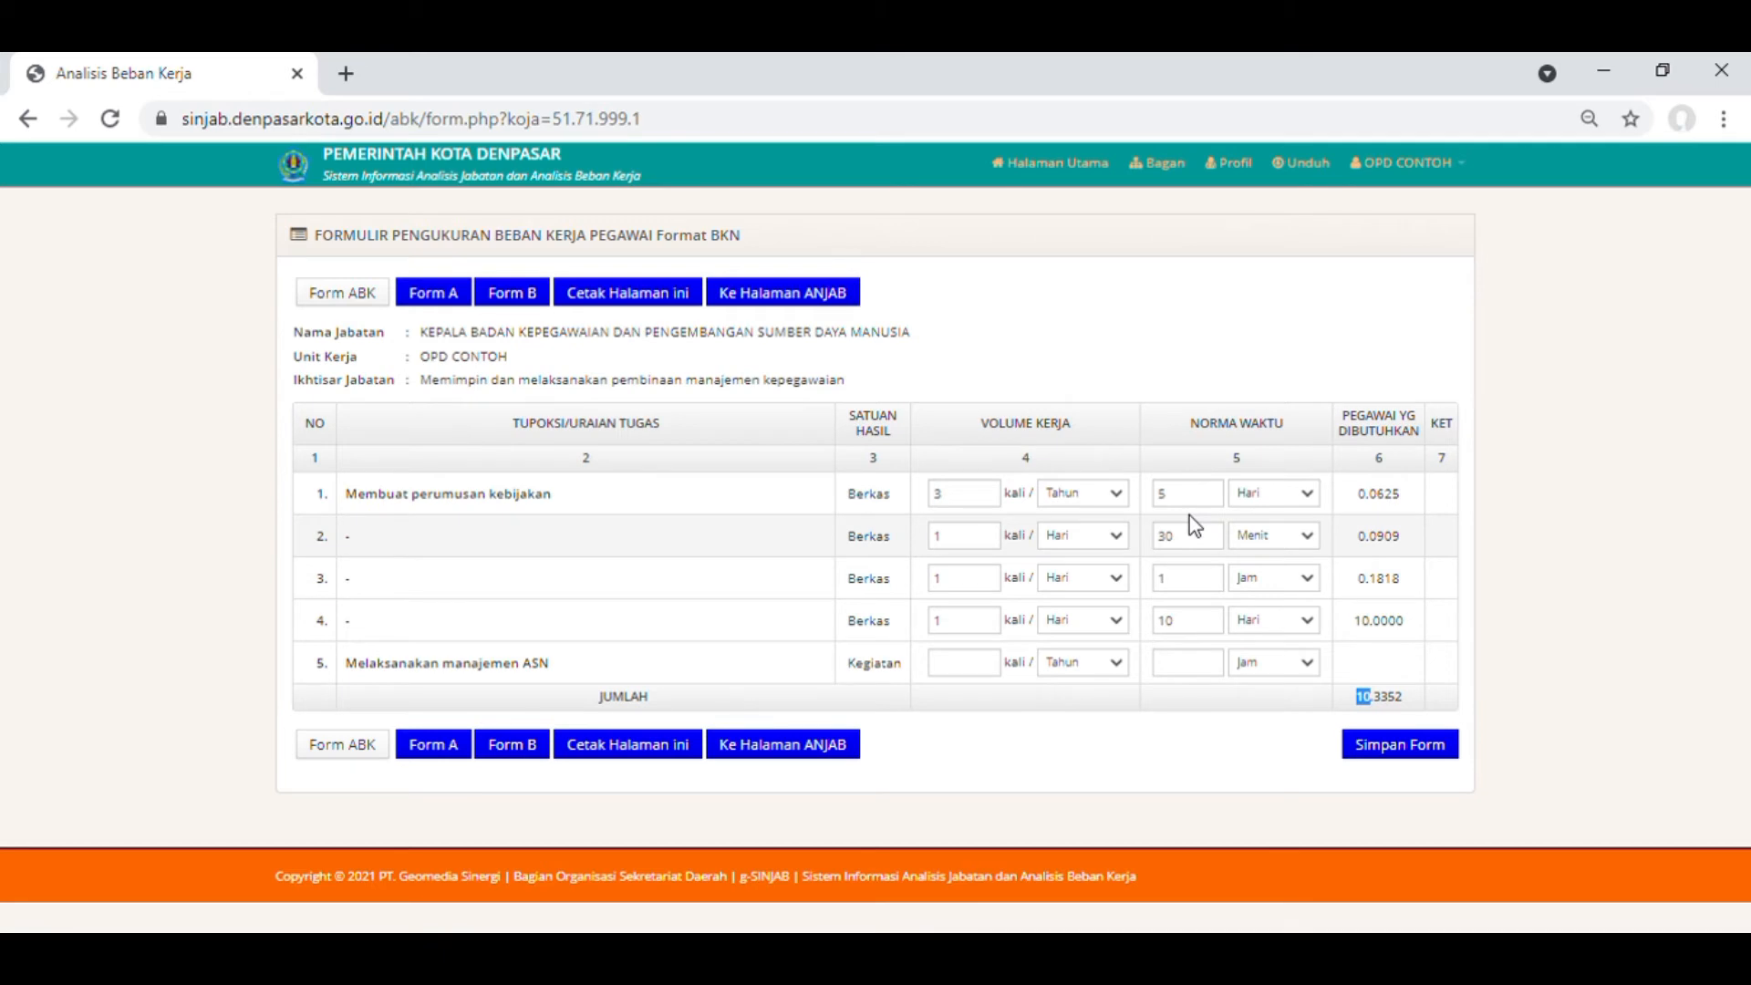
Reduce the fourth task's Norma Waktu to 5 Hari and save the form.
{"action": "left_click_drag", "start_coordinate": [1206, 622], "coordinate": [1171, 629]}
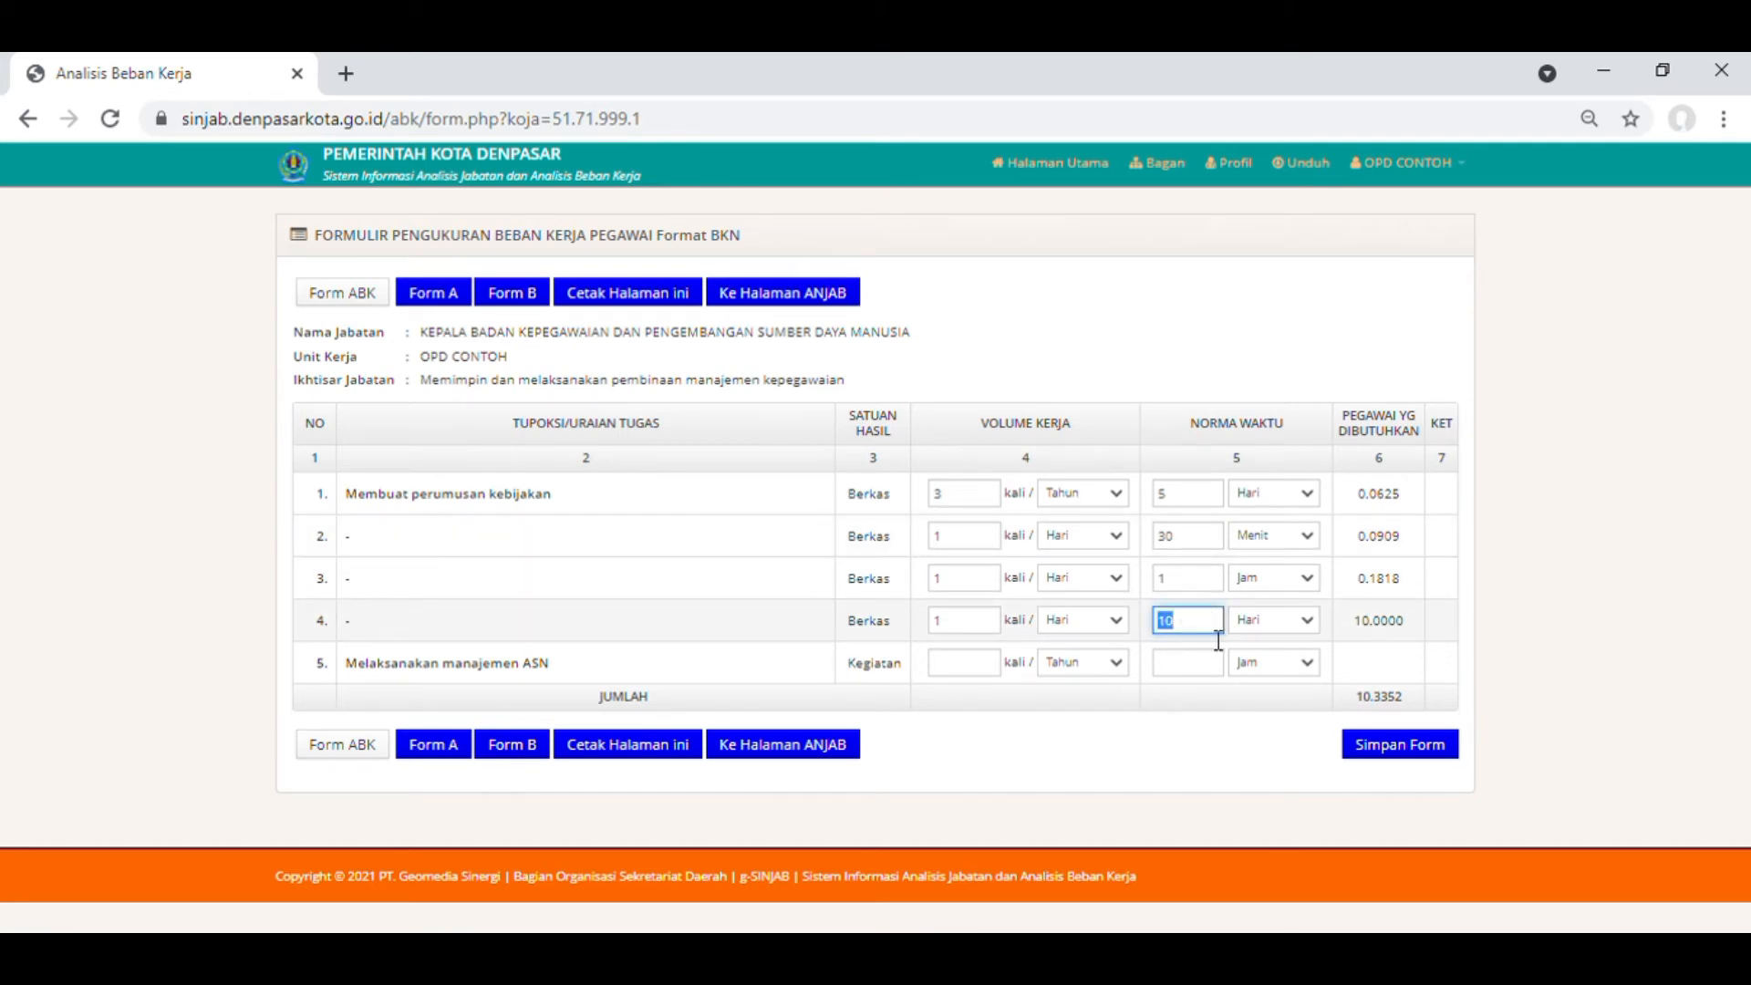
{"action": "type", "text": "5"}
{"action": "left_click", "coordinate": [1415, 763]}
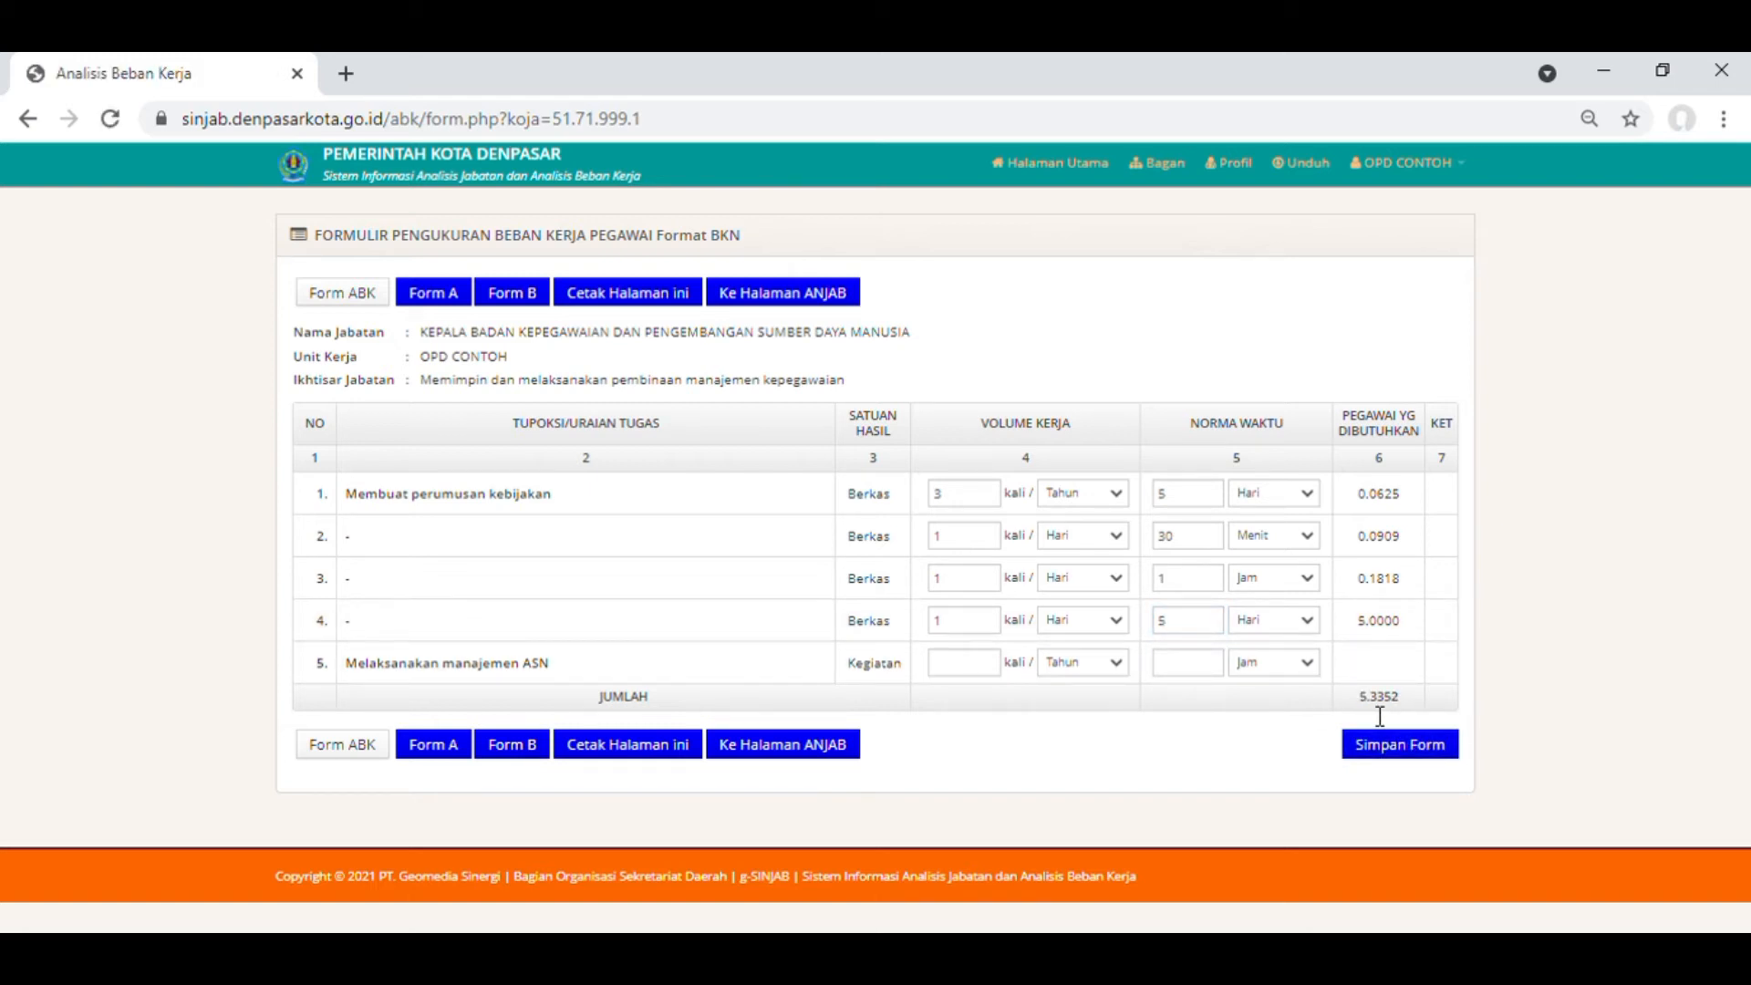
Set the fourth task's Norma Waktu to 1 Hari, save the form, and check the staff total against the position name.
{"action": "double_click", "coordinate": [1170, 620]}
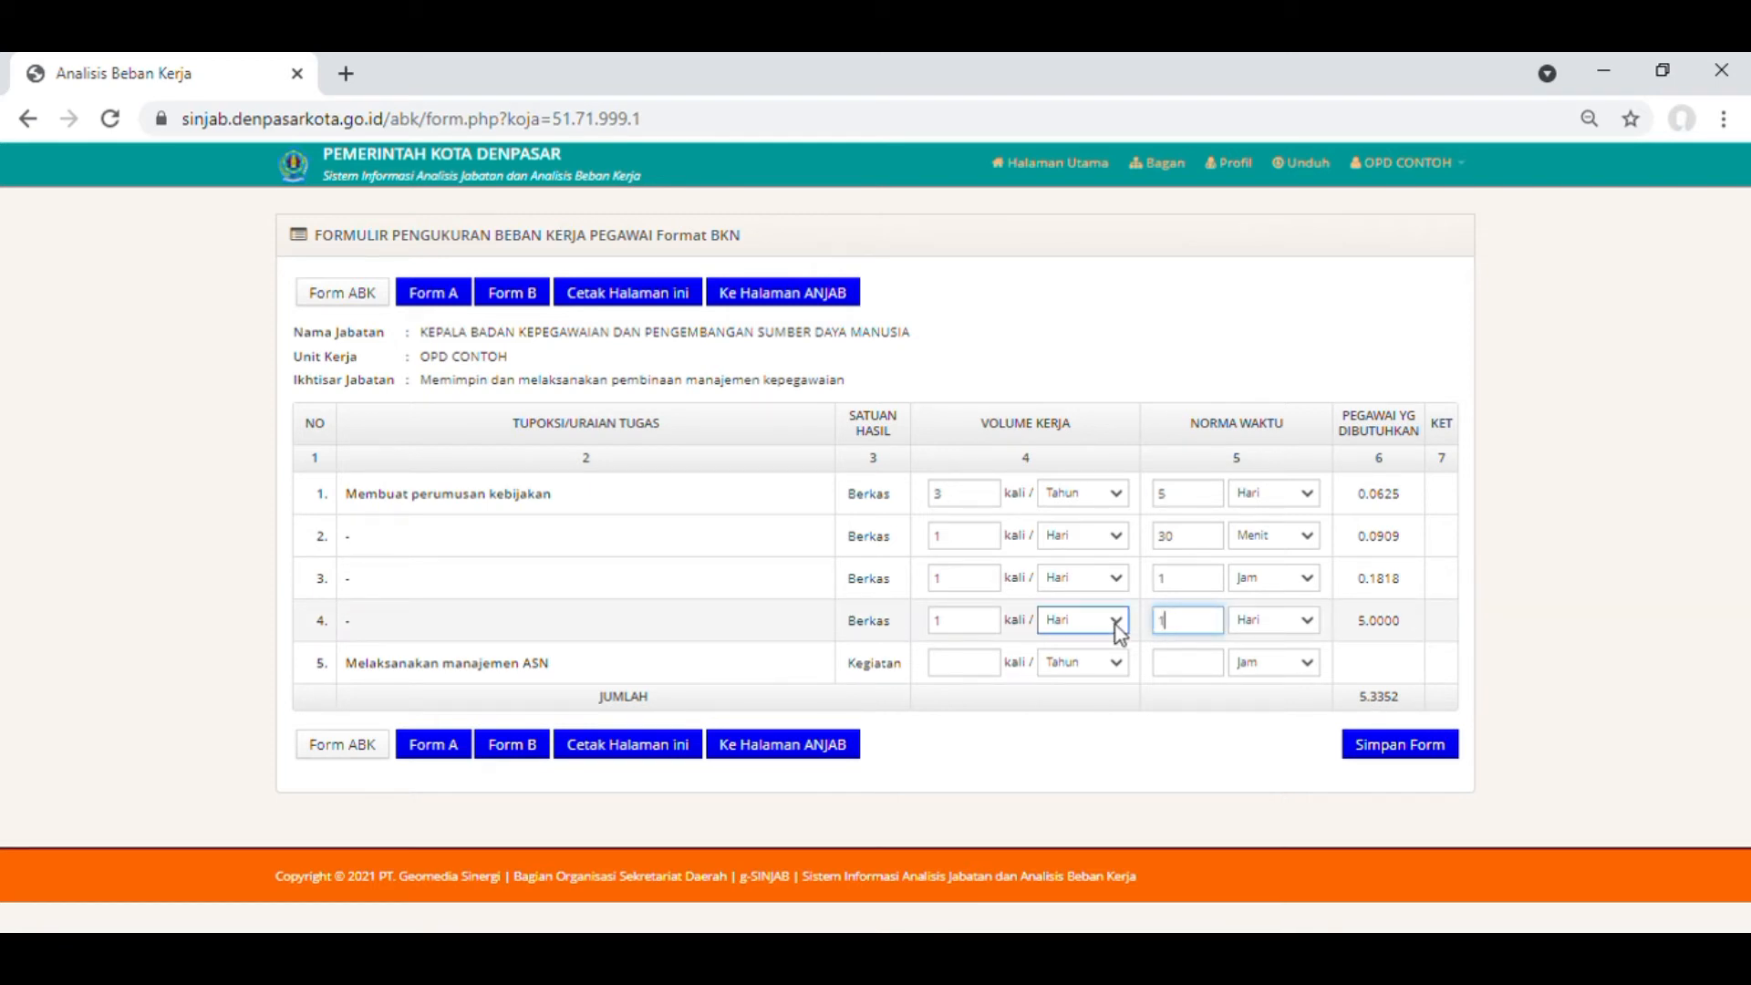
{"action": "type", "text": "1"}
{"action": "left_click", "coordinate": [1450, 765]}
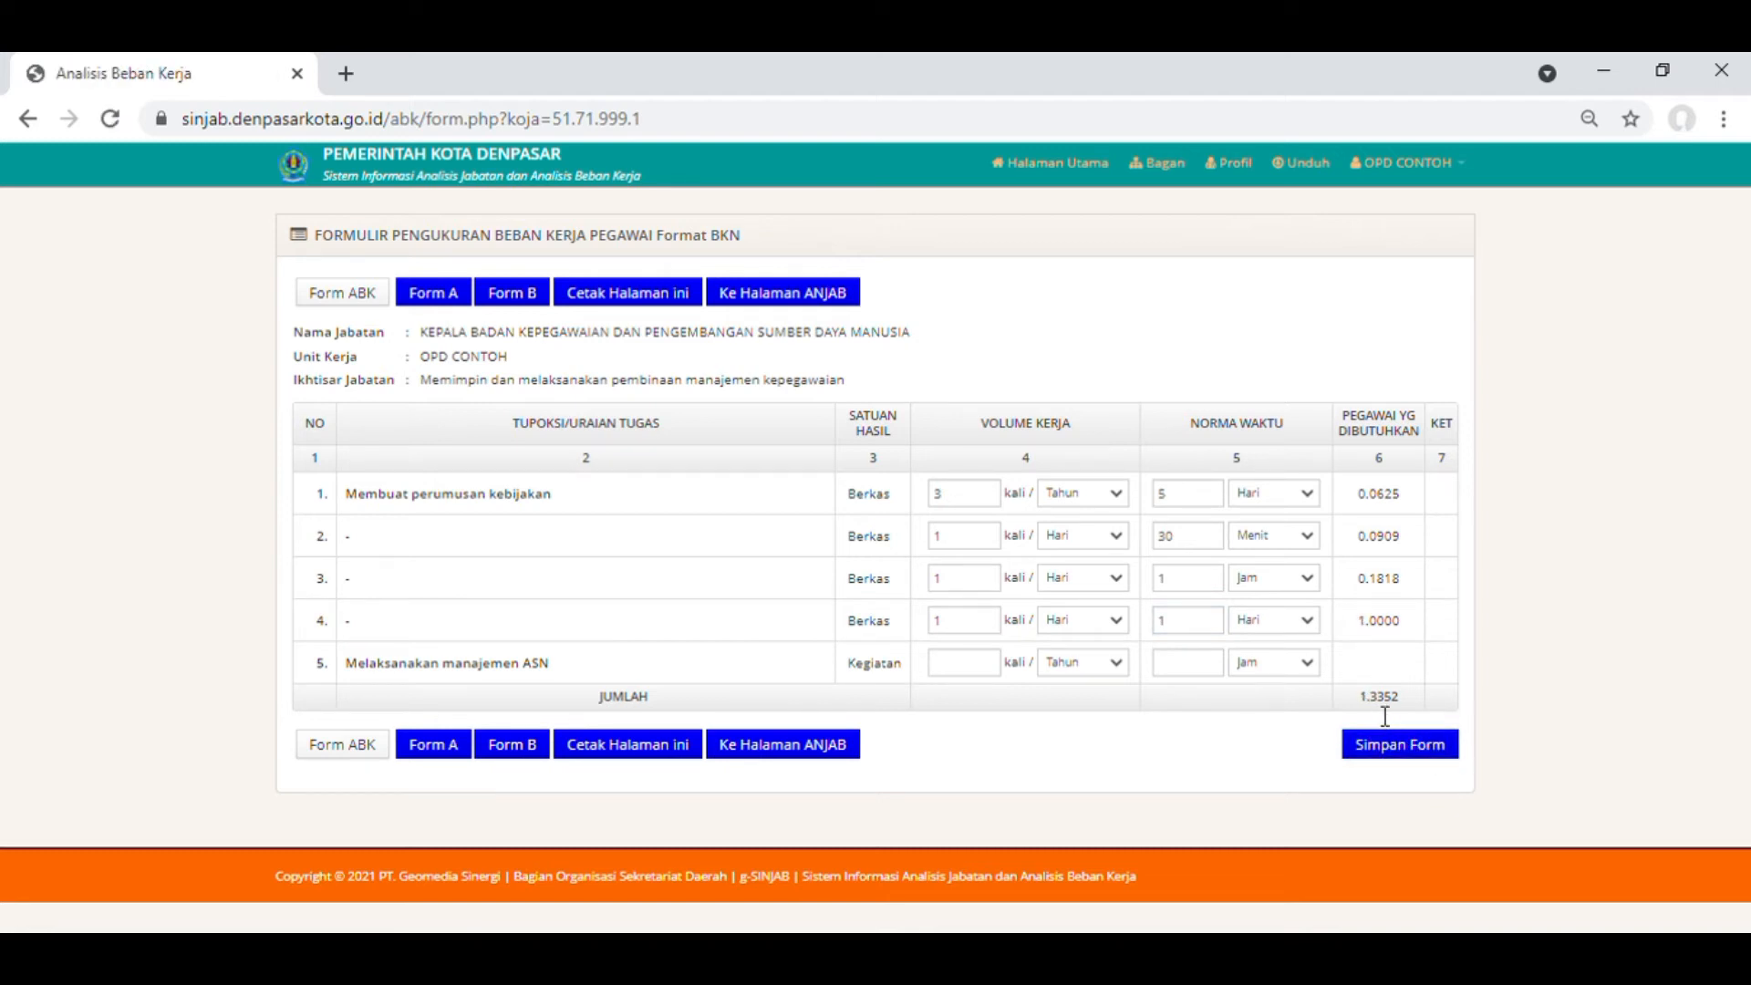
{"action": "mouse_move", "coordinate": [1355, 697]}
{"action": "left_mouse_down"}
{"action": "mouse_move", "coordinate": [1409, 713]}
{"action": "mouse_move", "coordinate": [1382, 710]}
{"action": "left_mouse_up"}
{"action": "left_click", "coordinate": [1187, 495]}
{"action": "left_click_drag", "start_coordinate": [954, 332], "coordinate": [620, 347]}
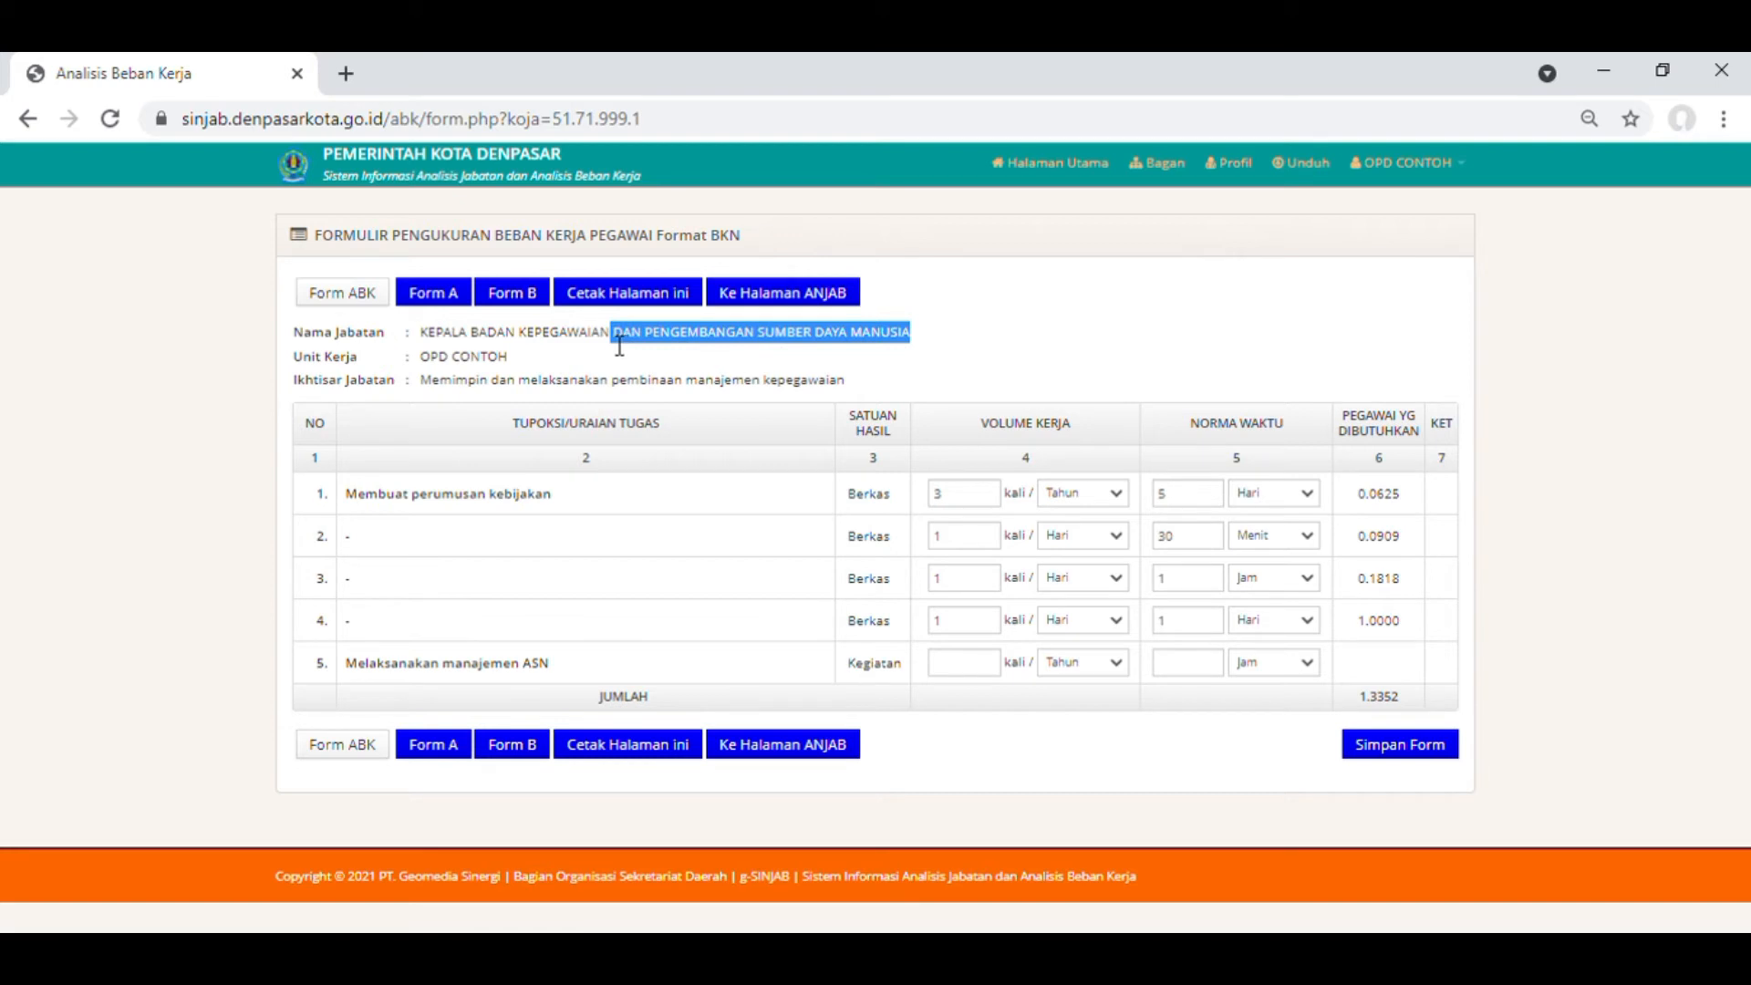
Set the fourth task's Norma Waktu to 30 Menit and save the form.
{"action": "double_click", "coordinate": [1171, 626]}
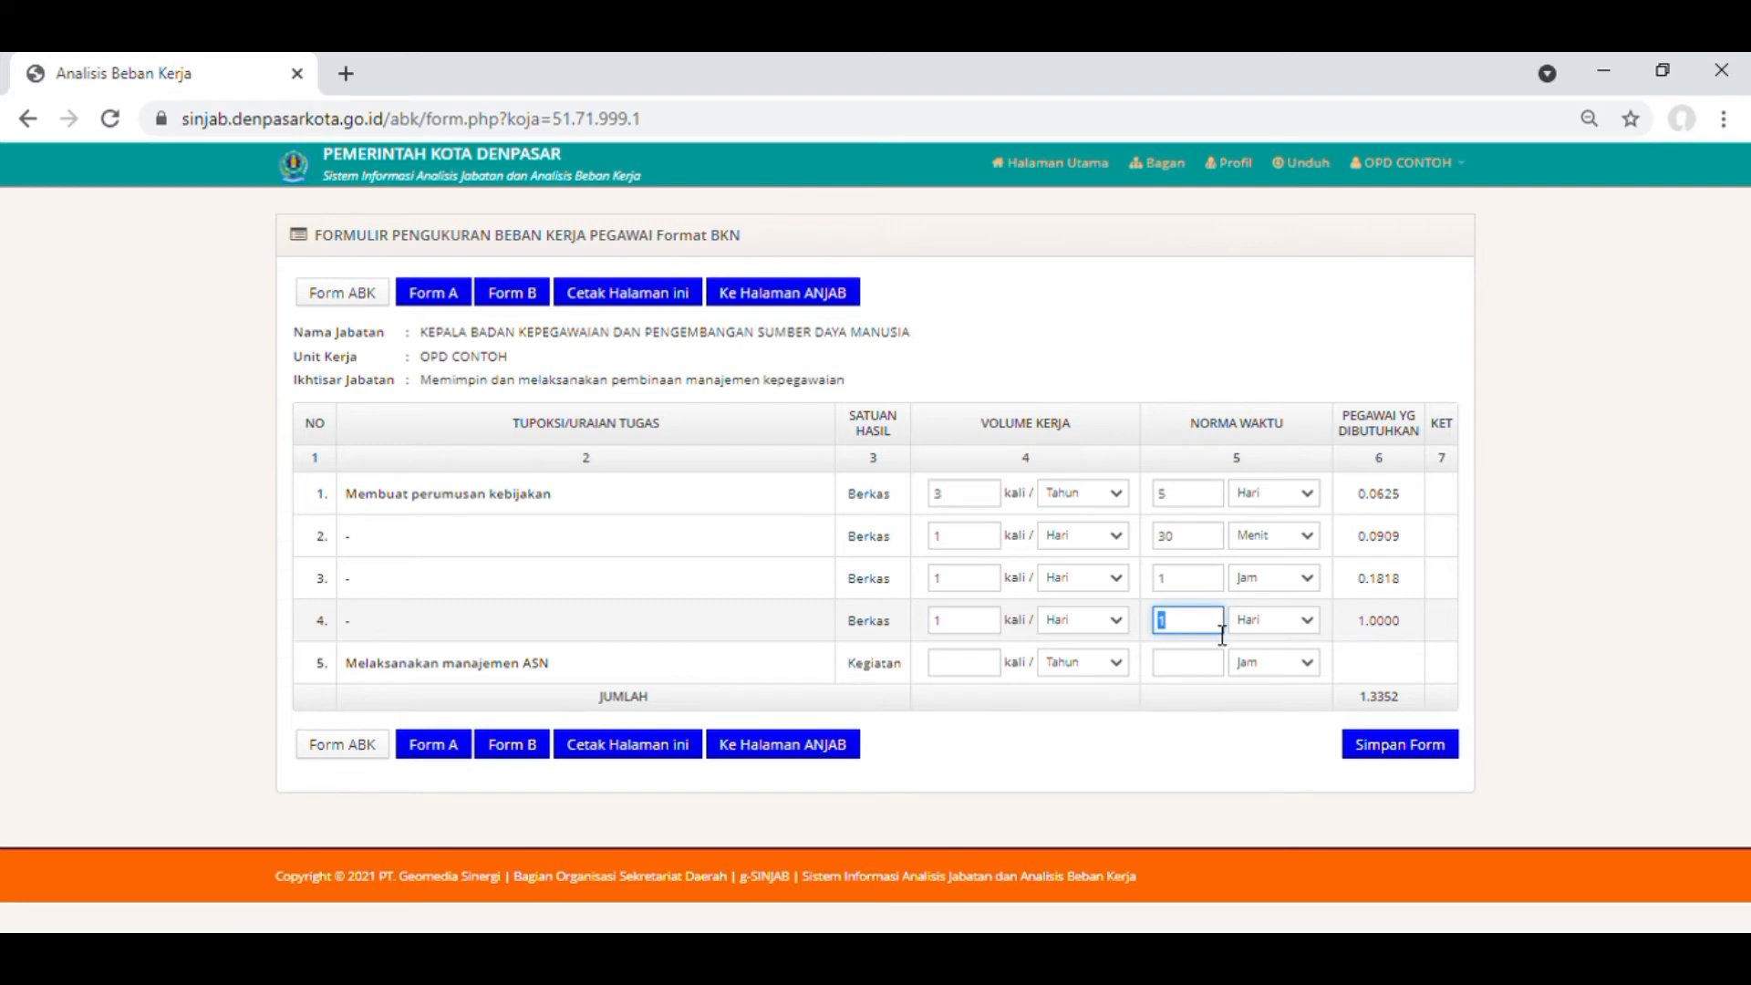
{"action": "left_click", "coordinate": [1299, 627]}
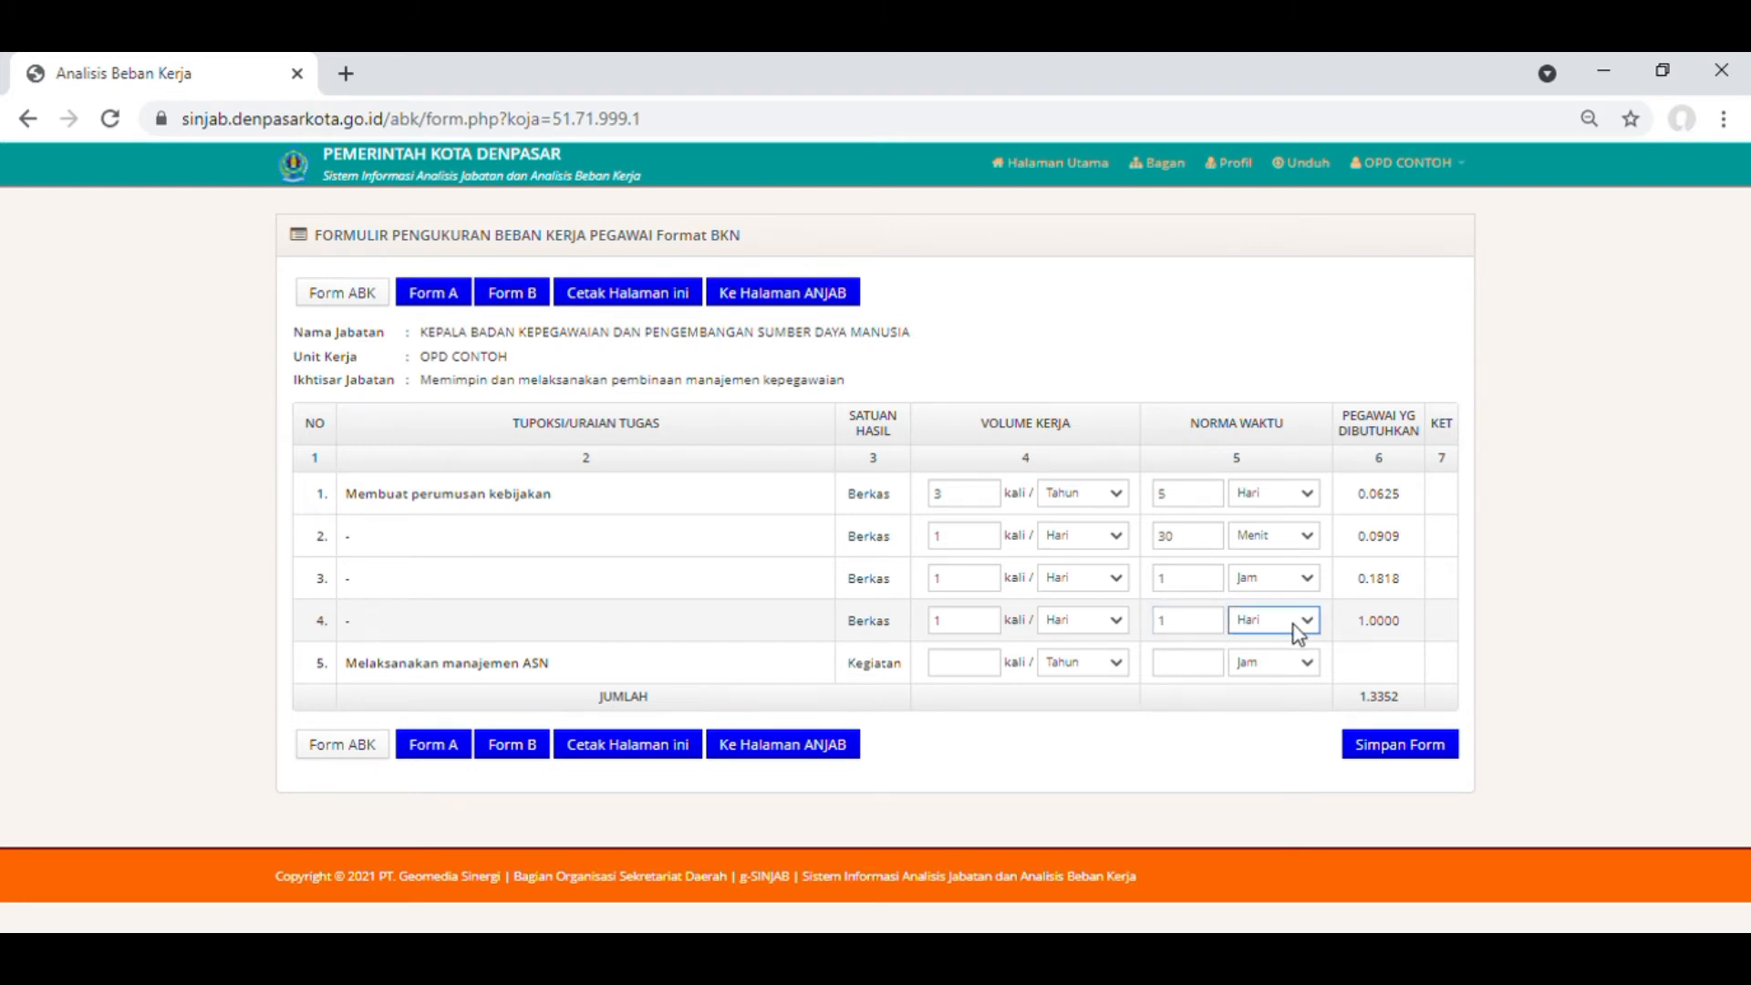
{"action": "left_click", "coordinate": [1286, 677]}
{"action": "double_click", "coordinate": [1186, 620]}
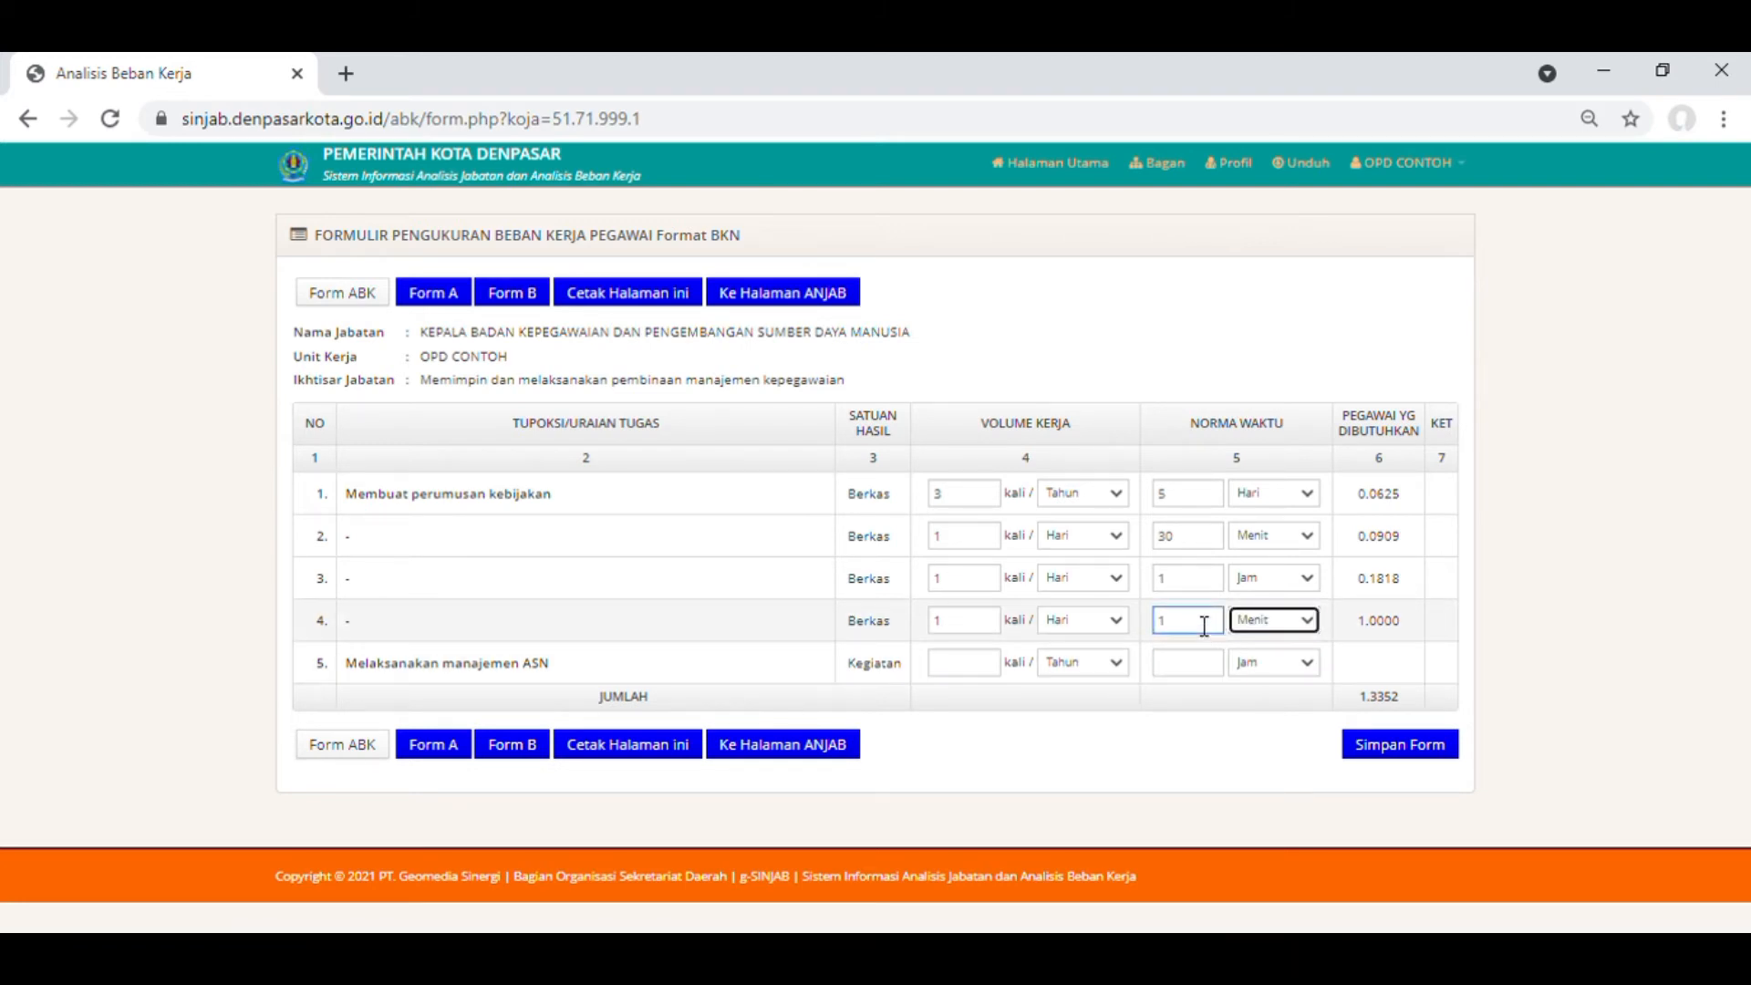
{"action": "type", "text": "30"}
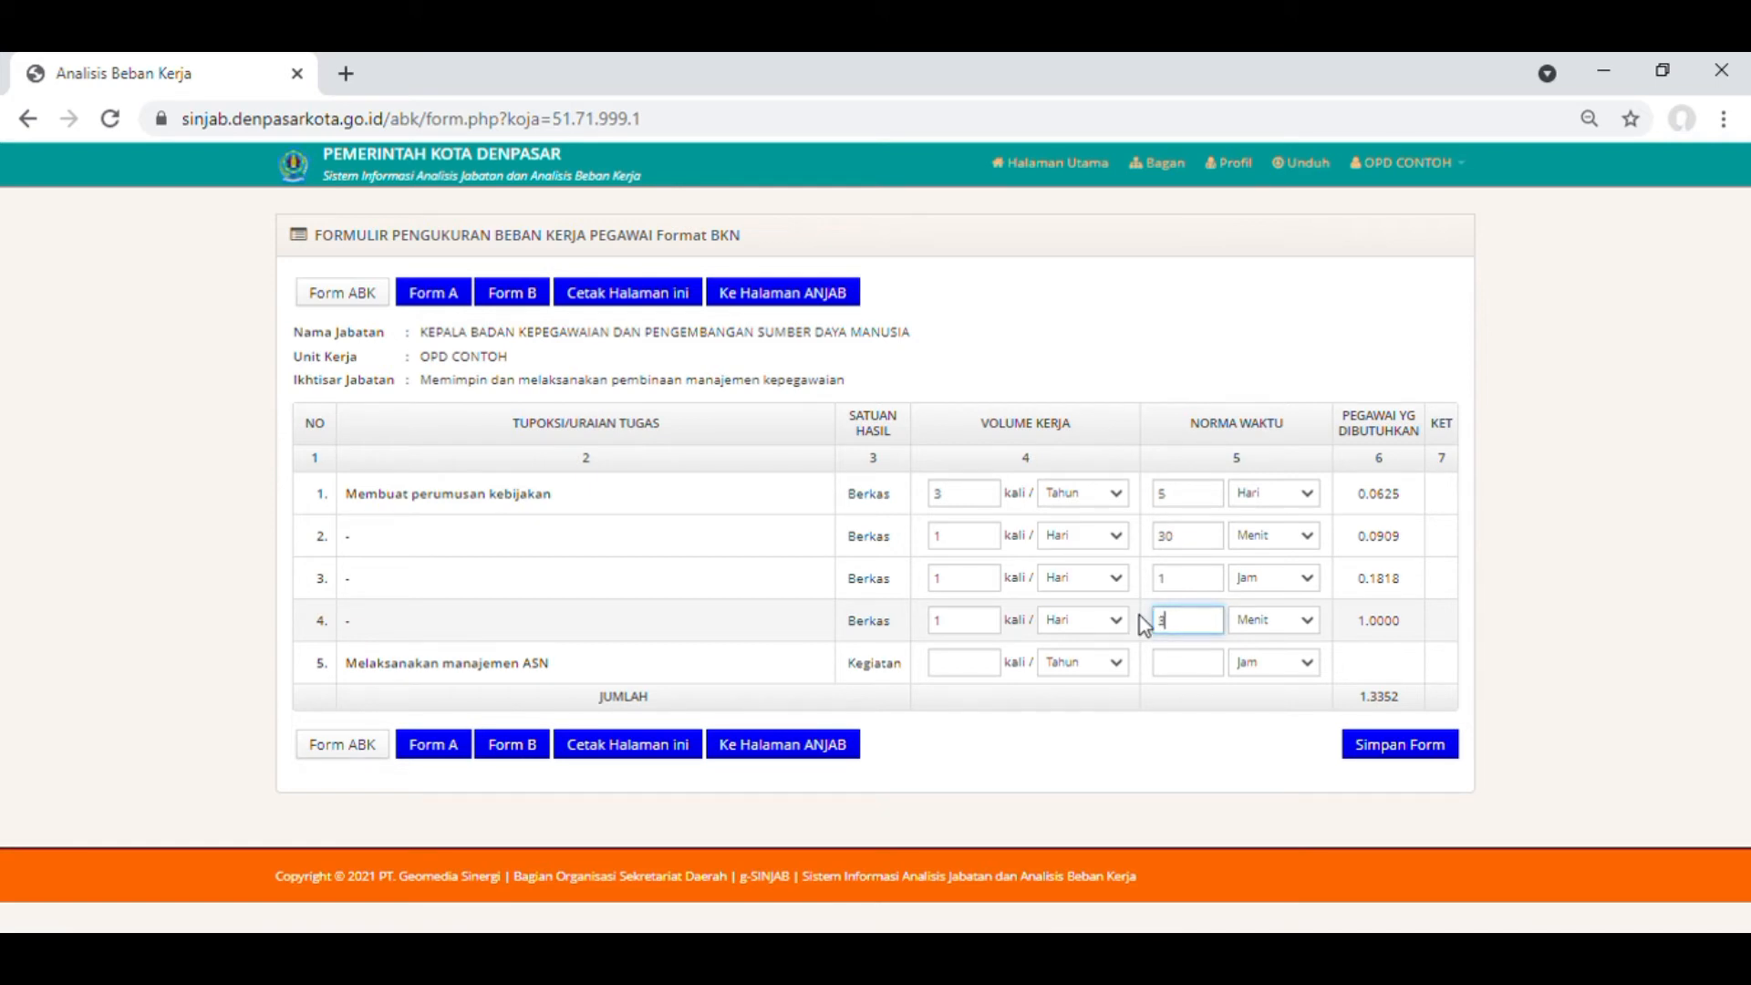
{"action": "left_click", "coordinate": [1405, 746]}
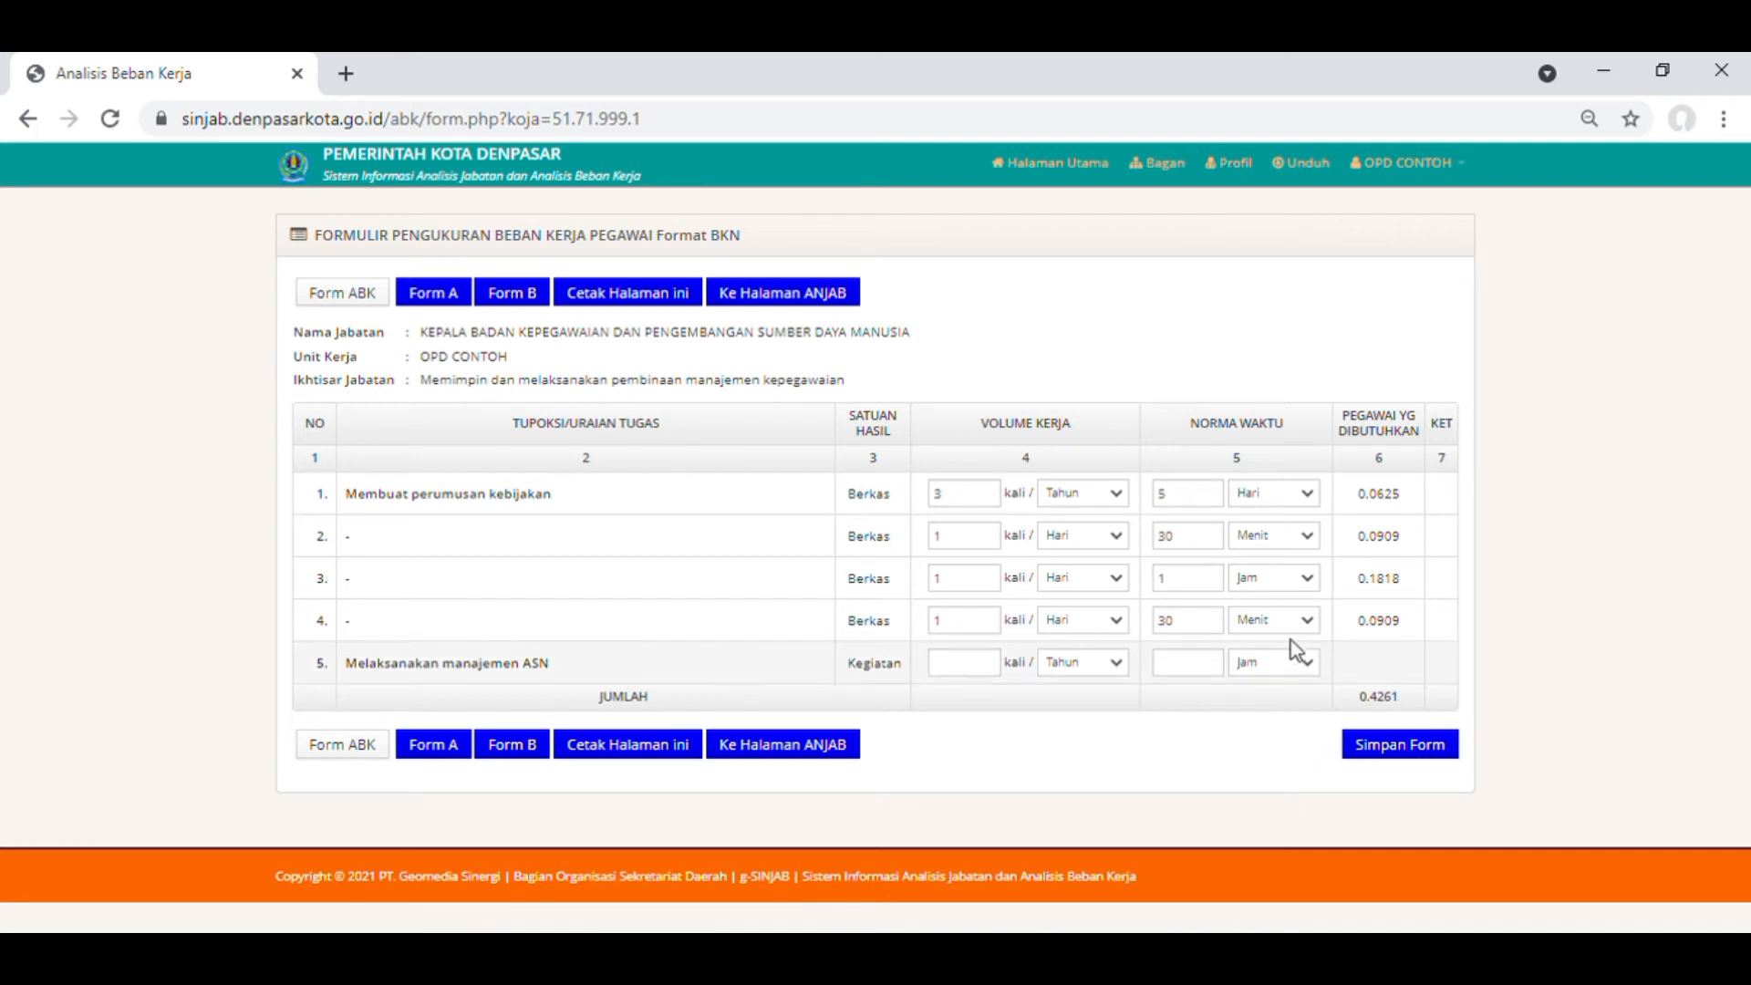
Try 50 and 60 Menit as the fourth task's Norma Waktu, saving the form after each value.
{"action": "double_click", "coordinate": [1195, 620]}
{"action": "type", "text": "5"}
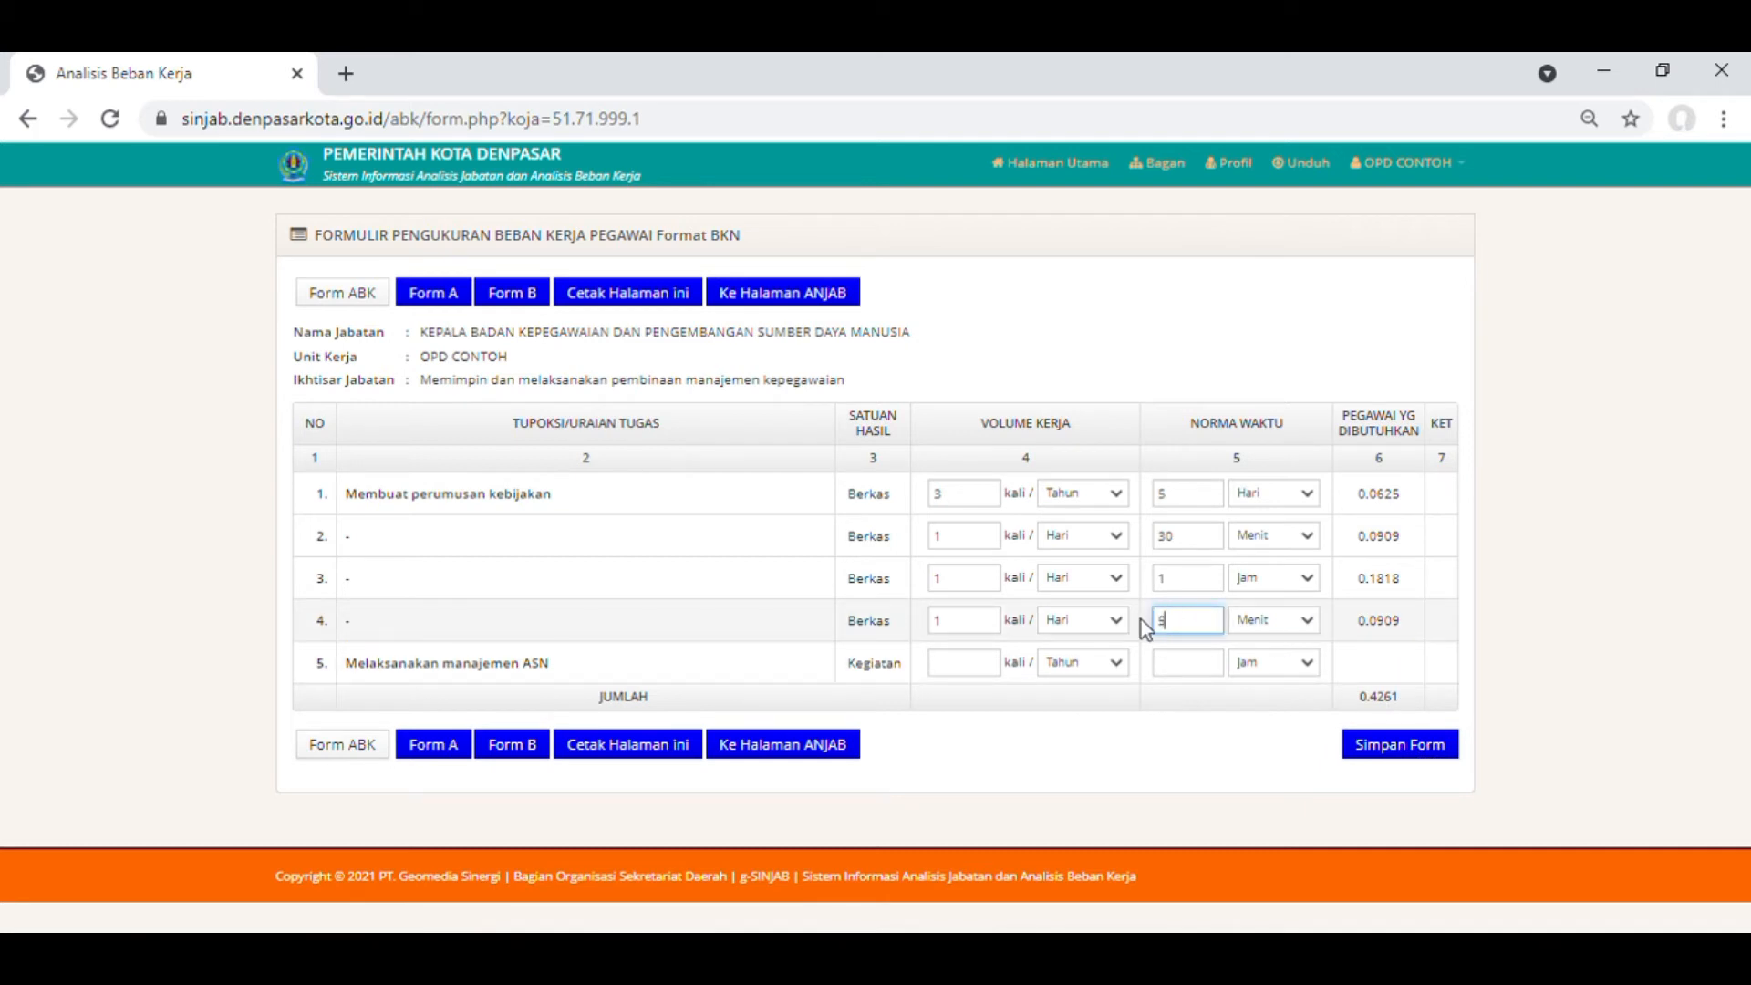
{"action": "type", "text": "0"}
{"action": "left_click", "coordinate": [1405, 745]}
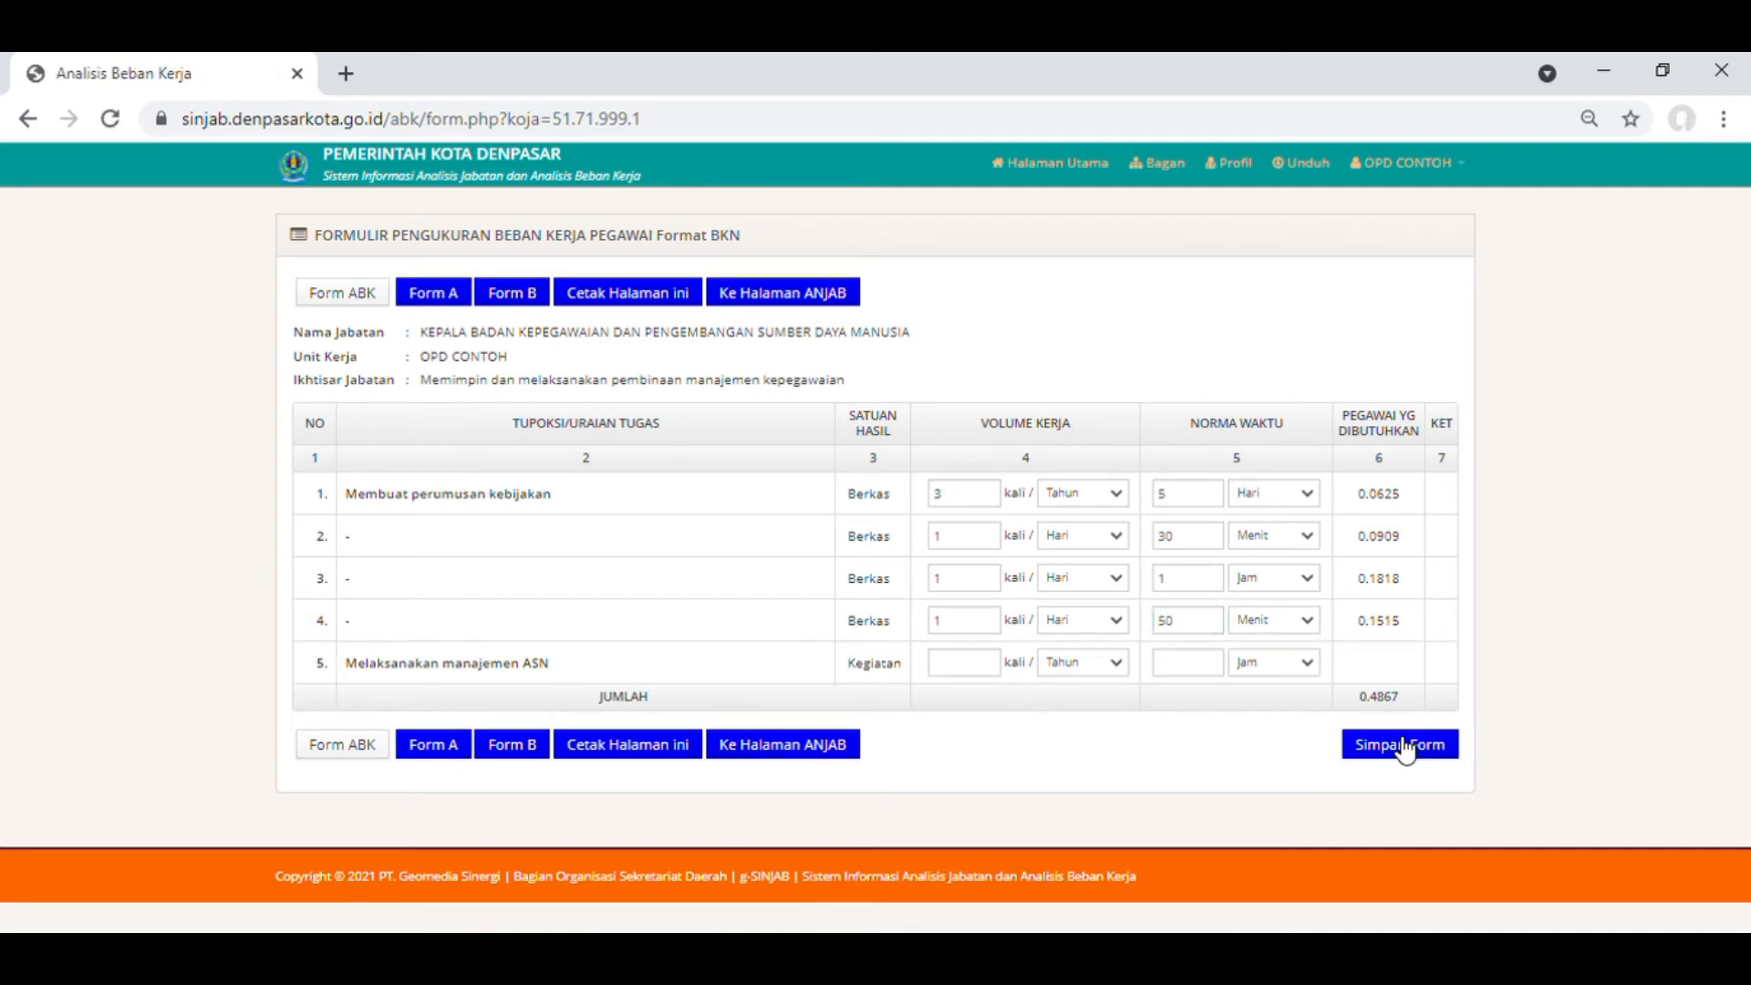
{"action": "double_click", "coordinate": [1164, 629]}
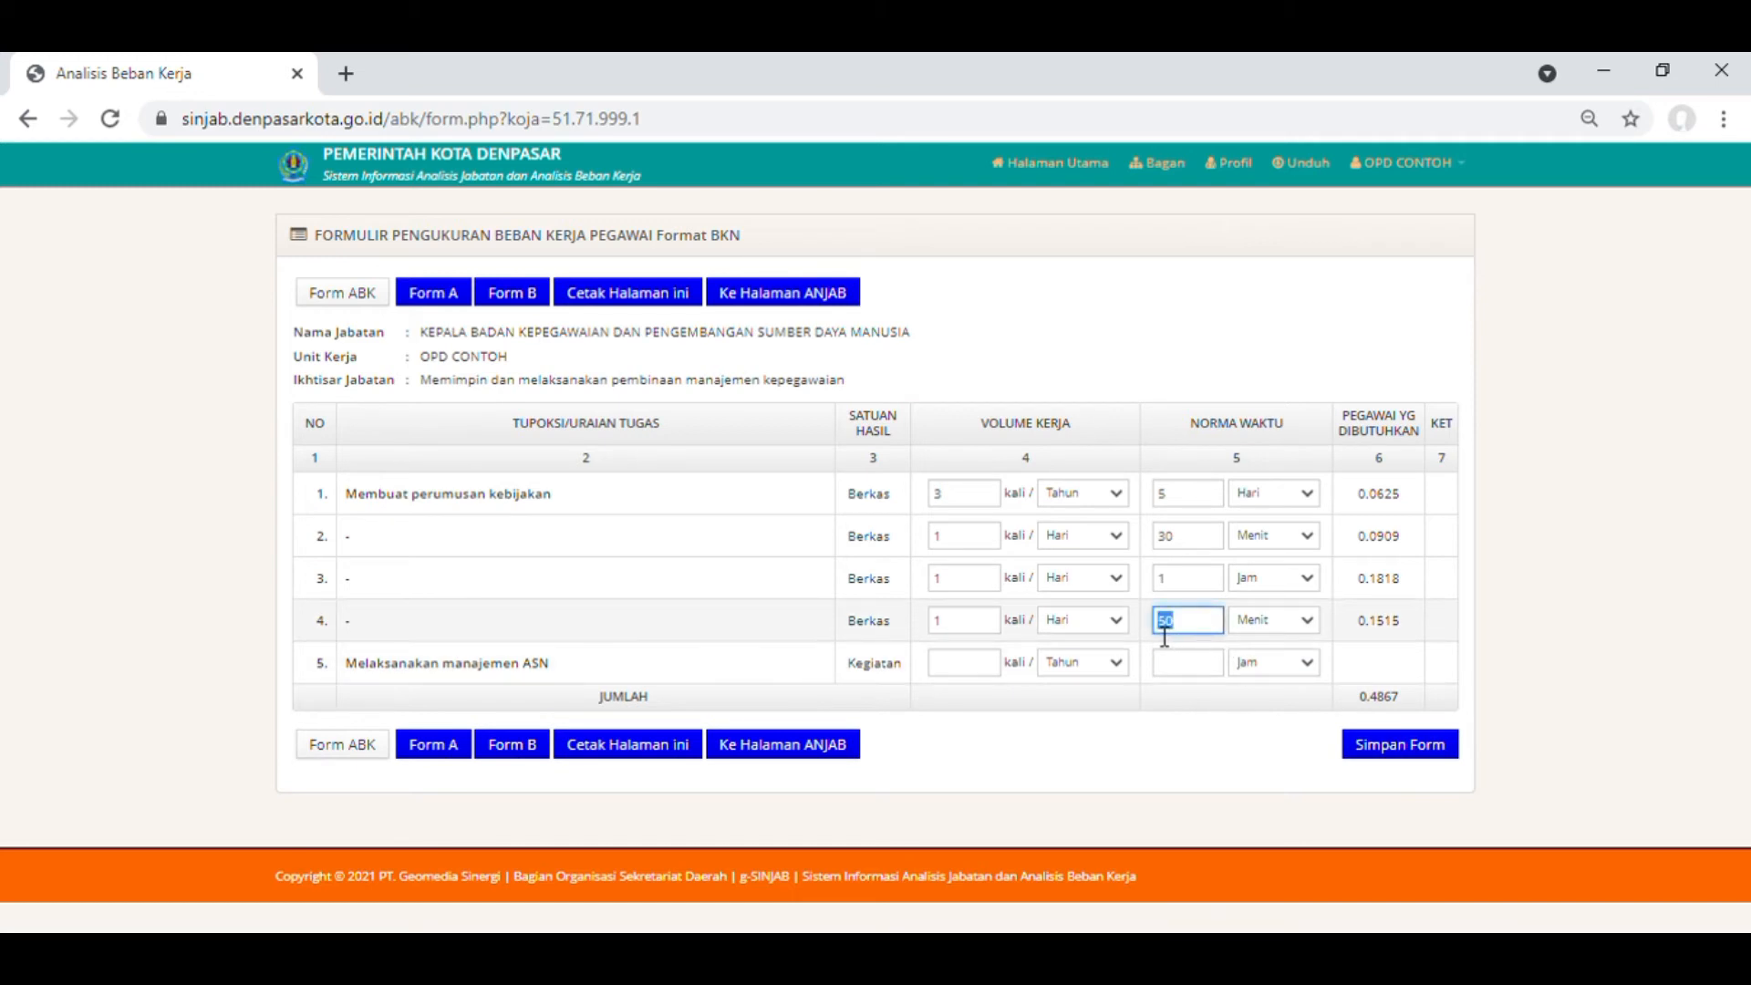
{"action": "type", "text": "60"}
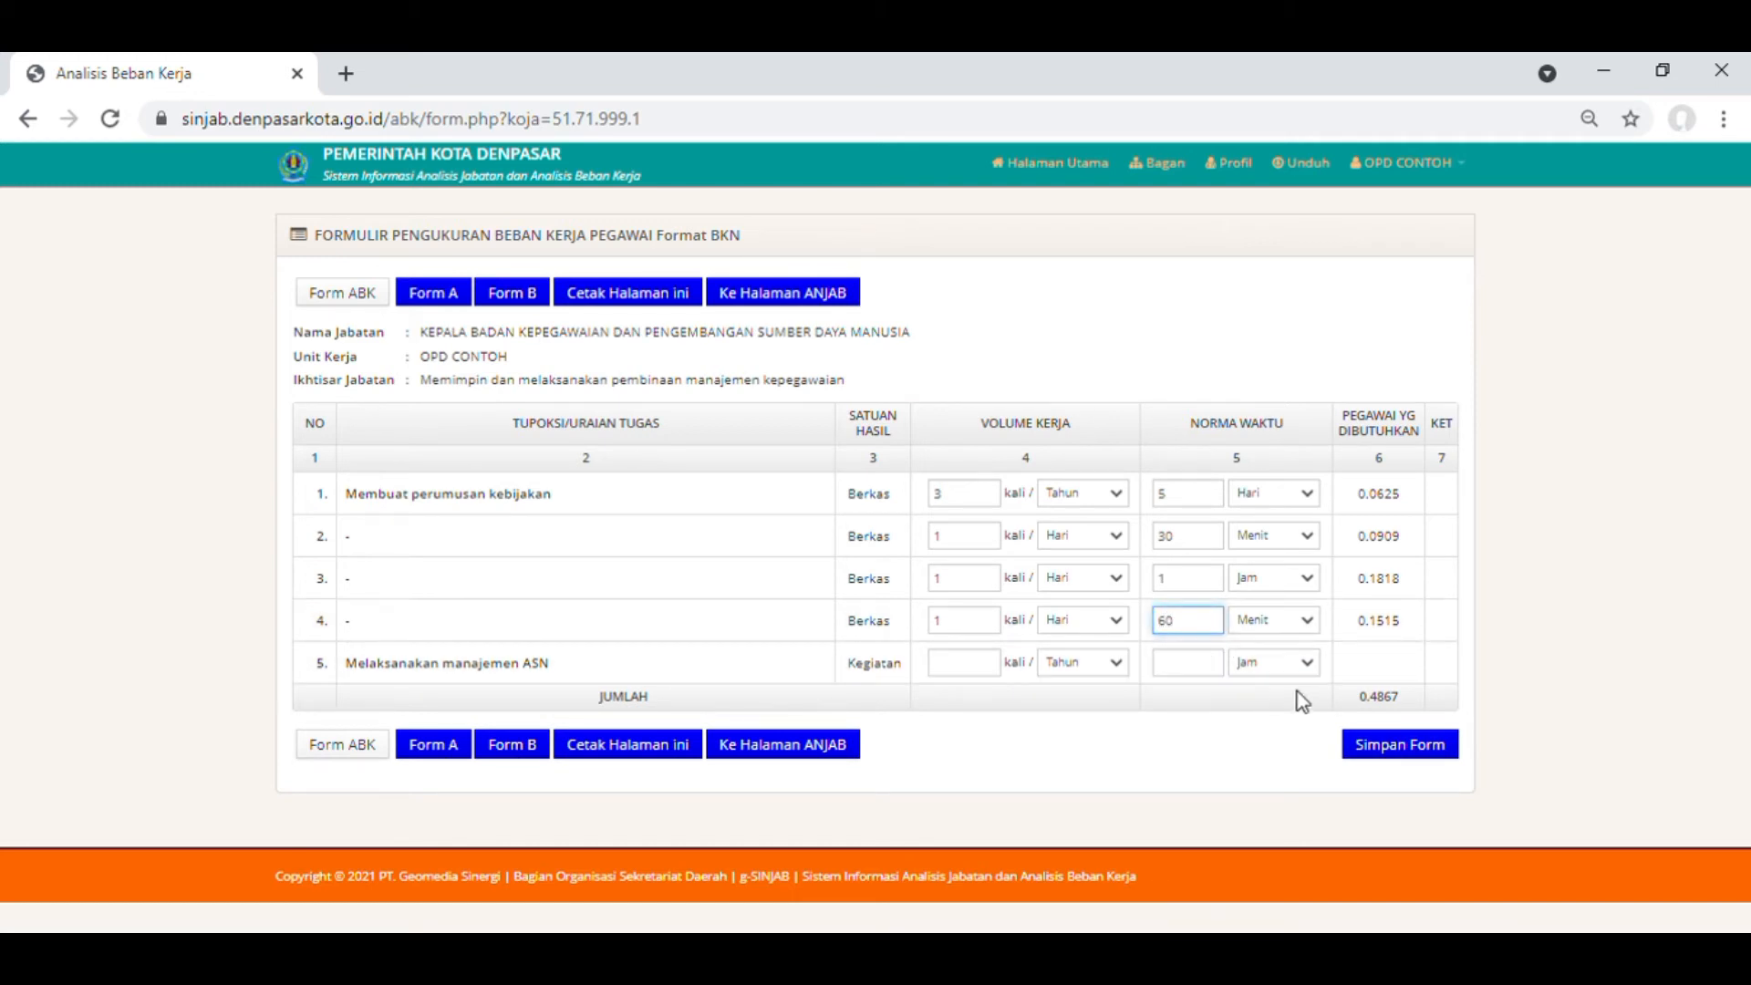
{"action": "left_click", "coordinate": [1393, 746]}
Change the fourth task's Norma Waktu to 1 Jam and save the form.
{"action": "left_click", "coordinate": [1274, 678]}
{"action": "left_click_drag", "start_coordinate": [1195, 623], "coordinate": [1125, 621]}
{"action": "type", "text": "1"}
{"action": "left_click", "coordinate": [1452, 753]}
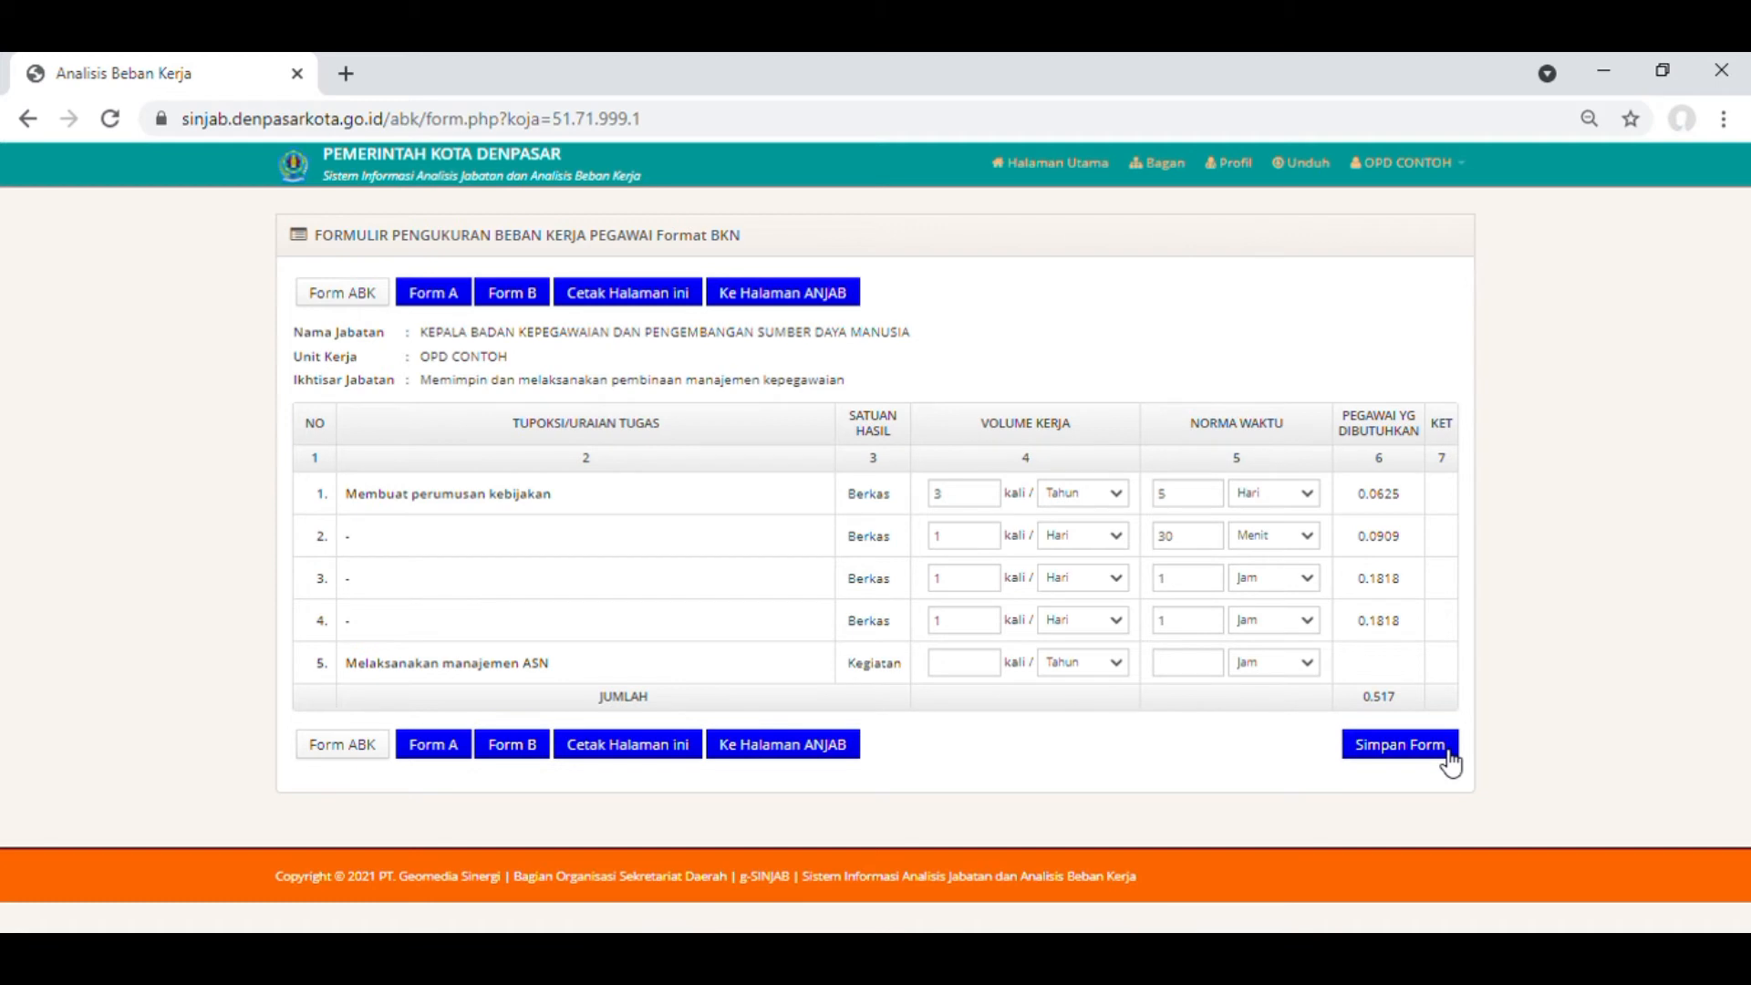
Try 8 and 6 Jam as the fourth task's Norma Waktu, saving the form after each value.
{"action": "left_click", "coordinate": [1197, 627]}
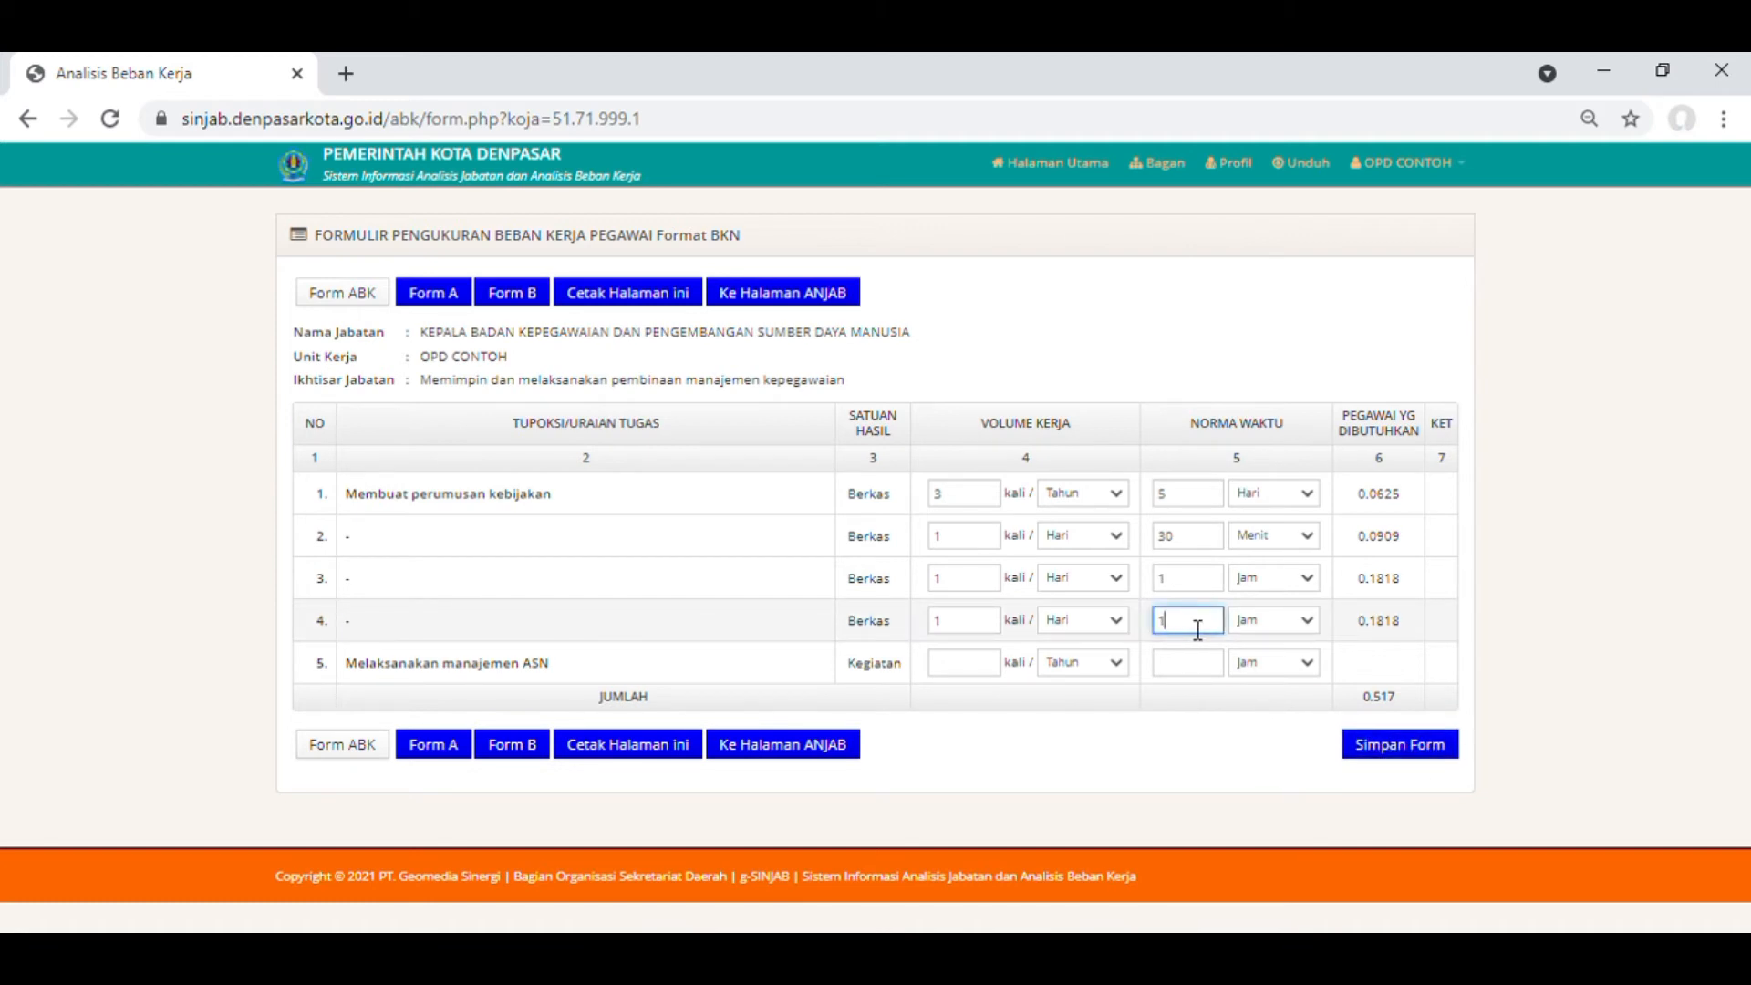
{"action": "left_click_drag", "start_coordinate": [1197, 630], "coordinate": [1166, 631]}
{"action": "type", "text": "8"}
{"action": "left_click", "coordinate": [1402, 748]}
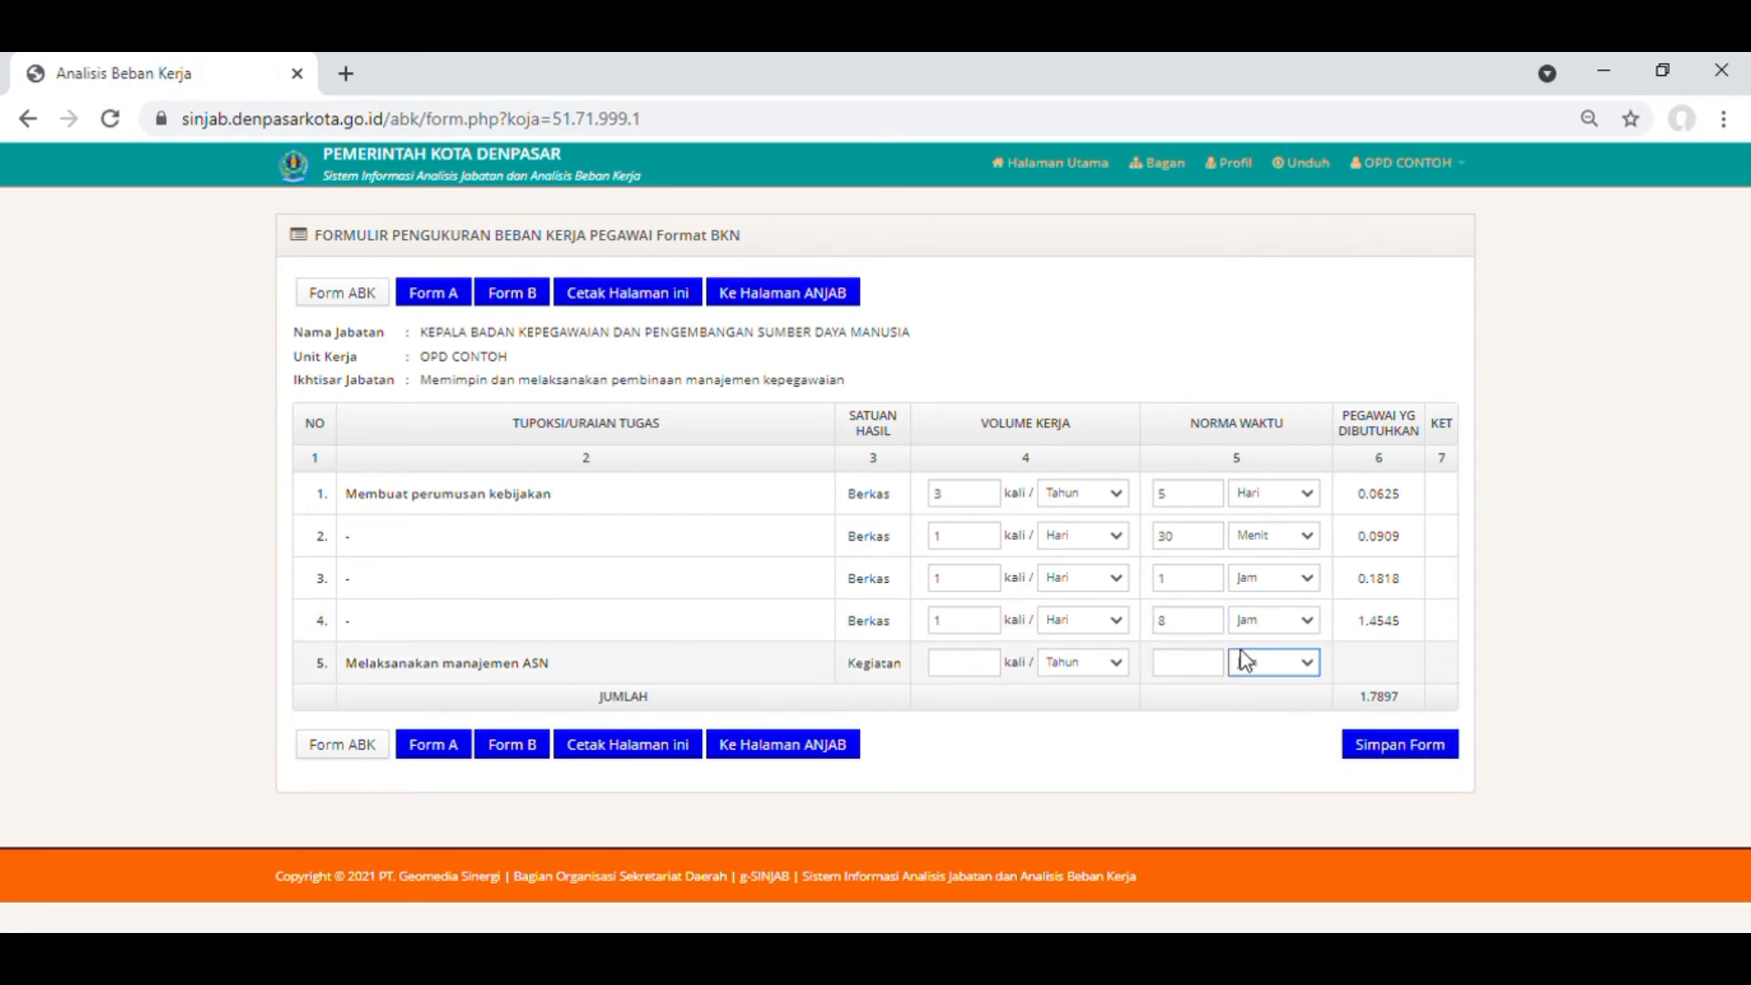
{"action": "left_click_drag", "start_coordinate": [1204, 637], "coordinate": [1165, 638]}
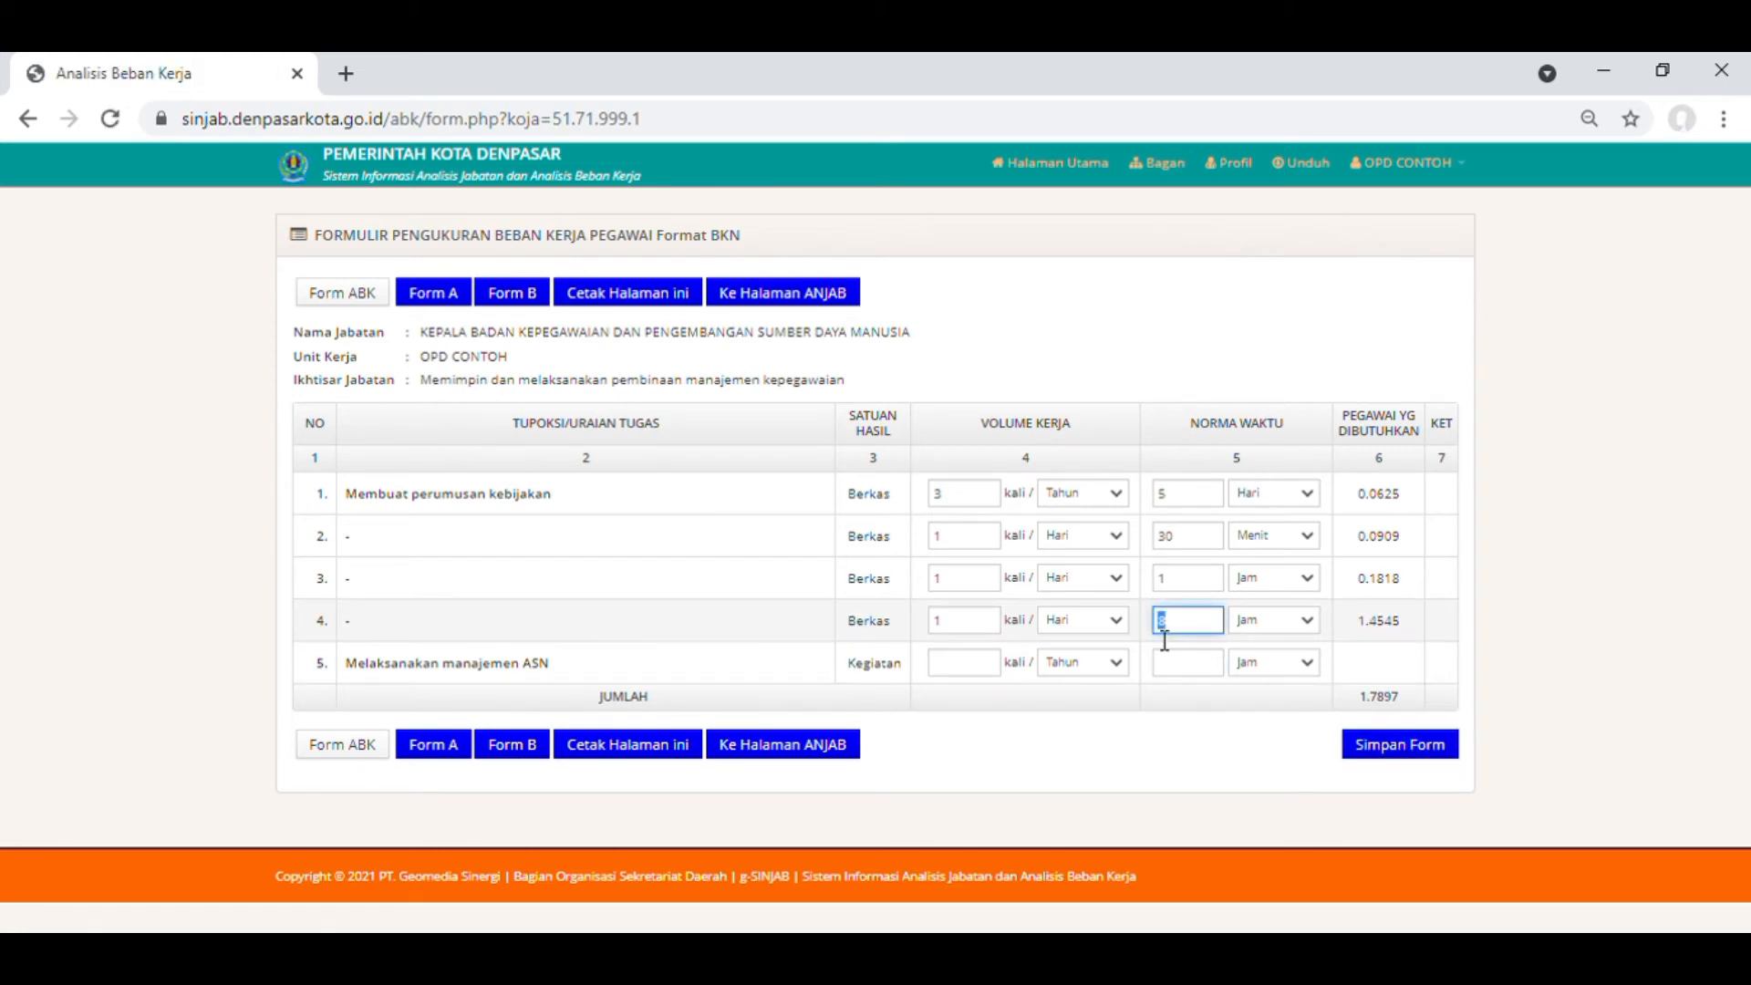
{"action": "type", "text": "6"}
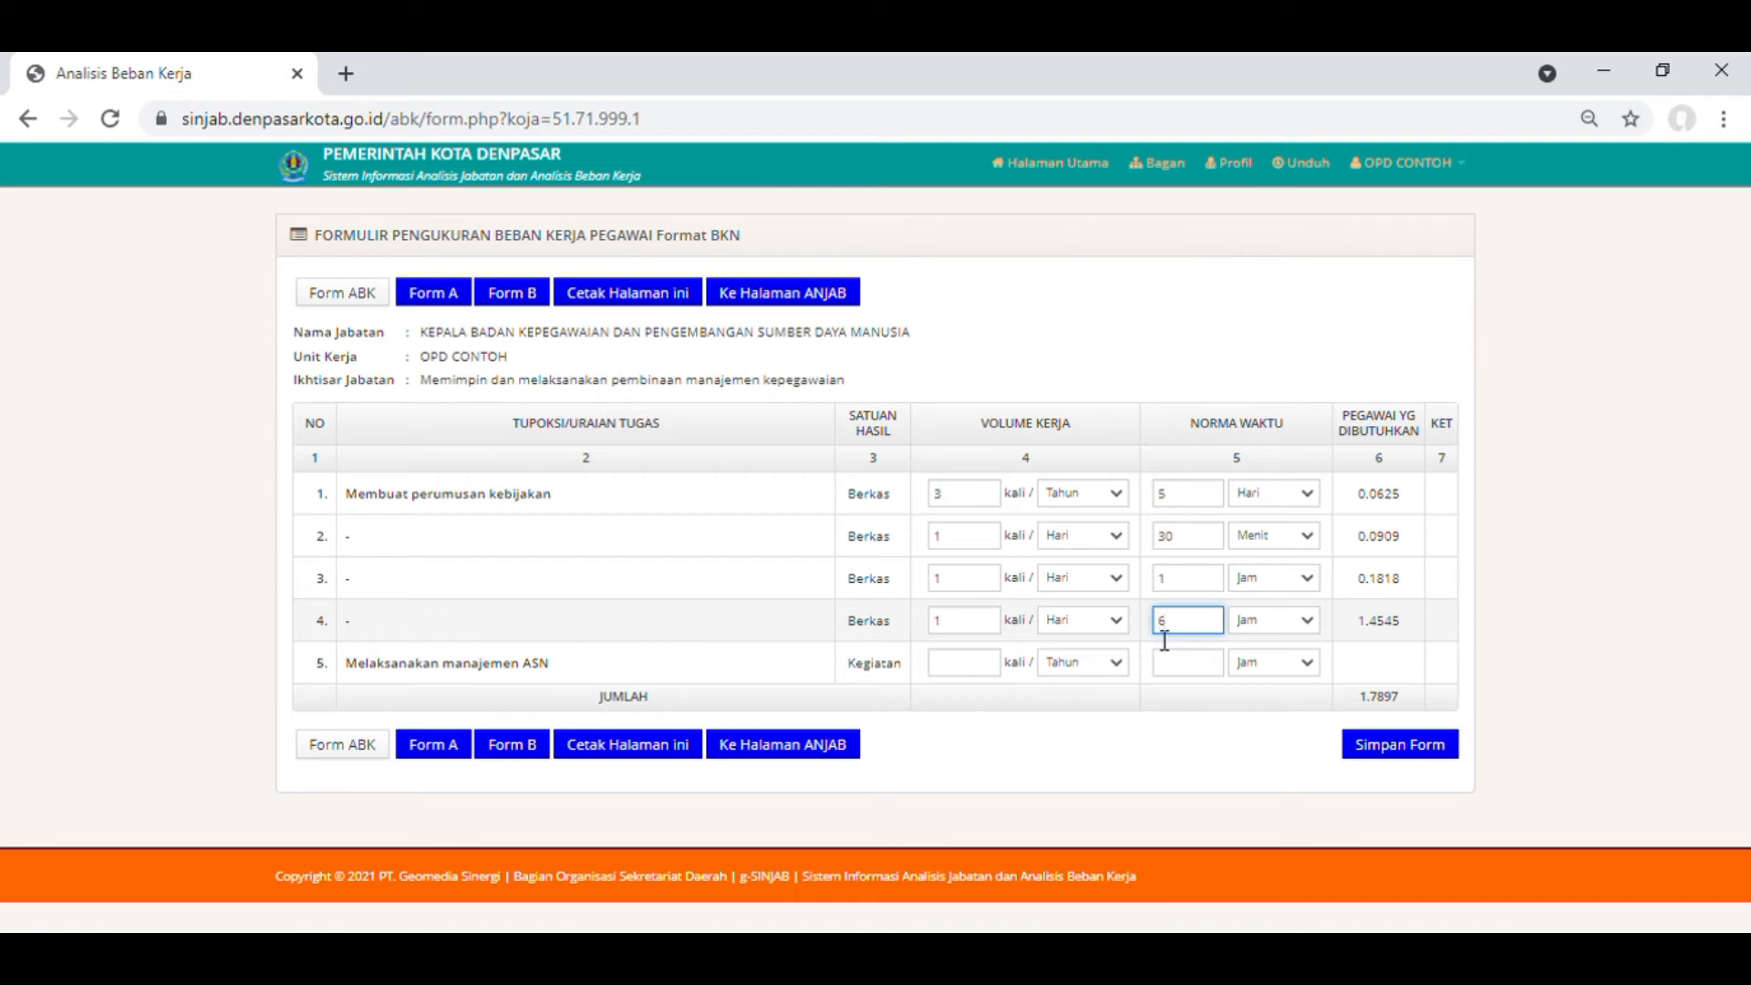
{"action": "left_click", "coordinate": [1398, 755]}
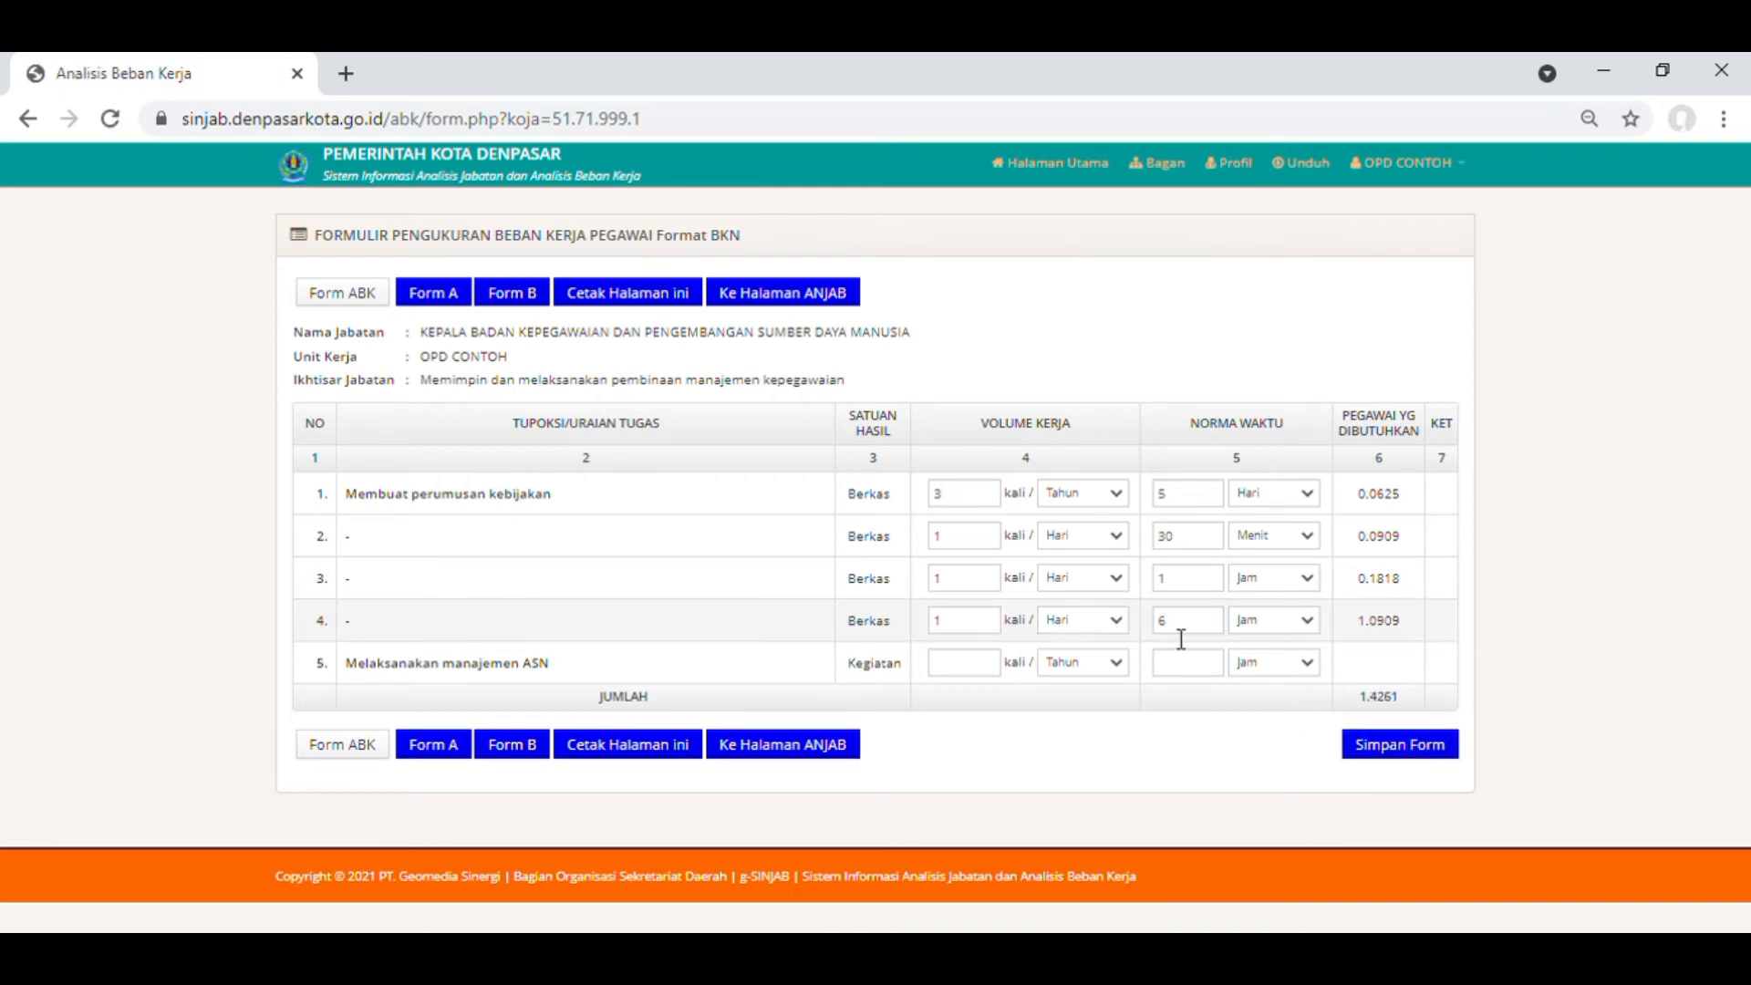
Set the fourth task's Norma Waktu to 3 Jam, save the form, and check the Volume Kerja and Norma Waktu columns.
{"action": "left_click_drag", "start_coordinate": [1181, 630], "coordinate": [1148, 633]}
{"action": "type", "text": "3"}
{"action": "left_click", "coordinate": [1390, 757]}
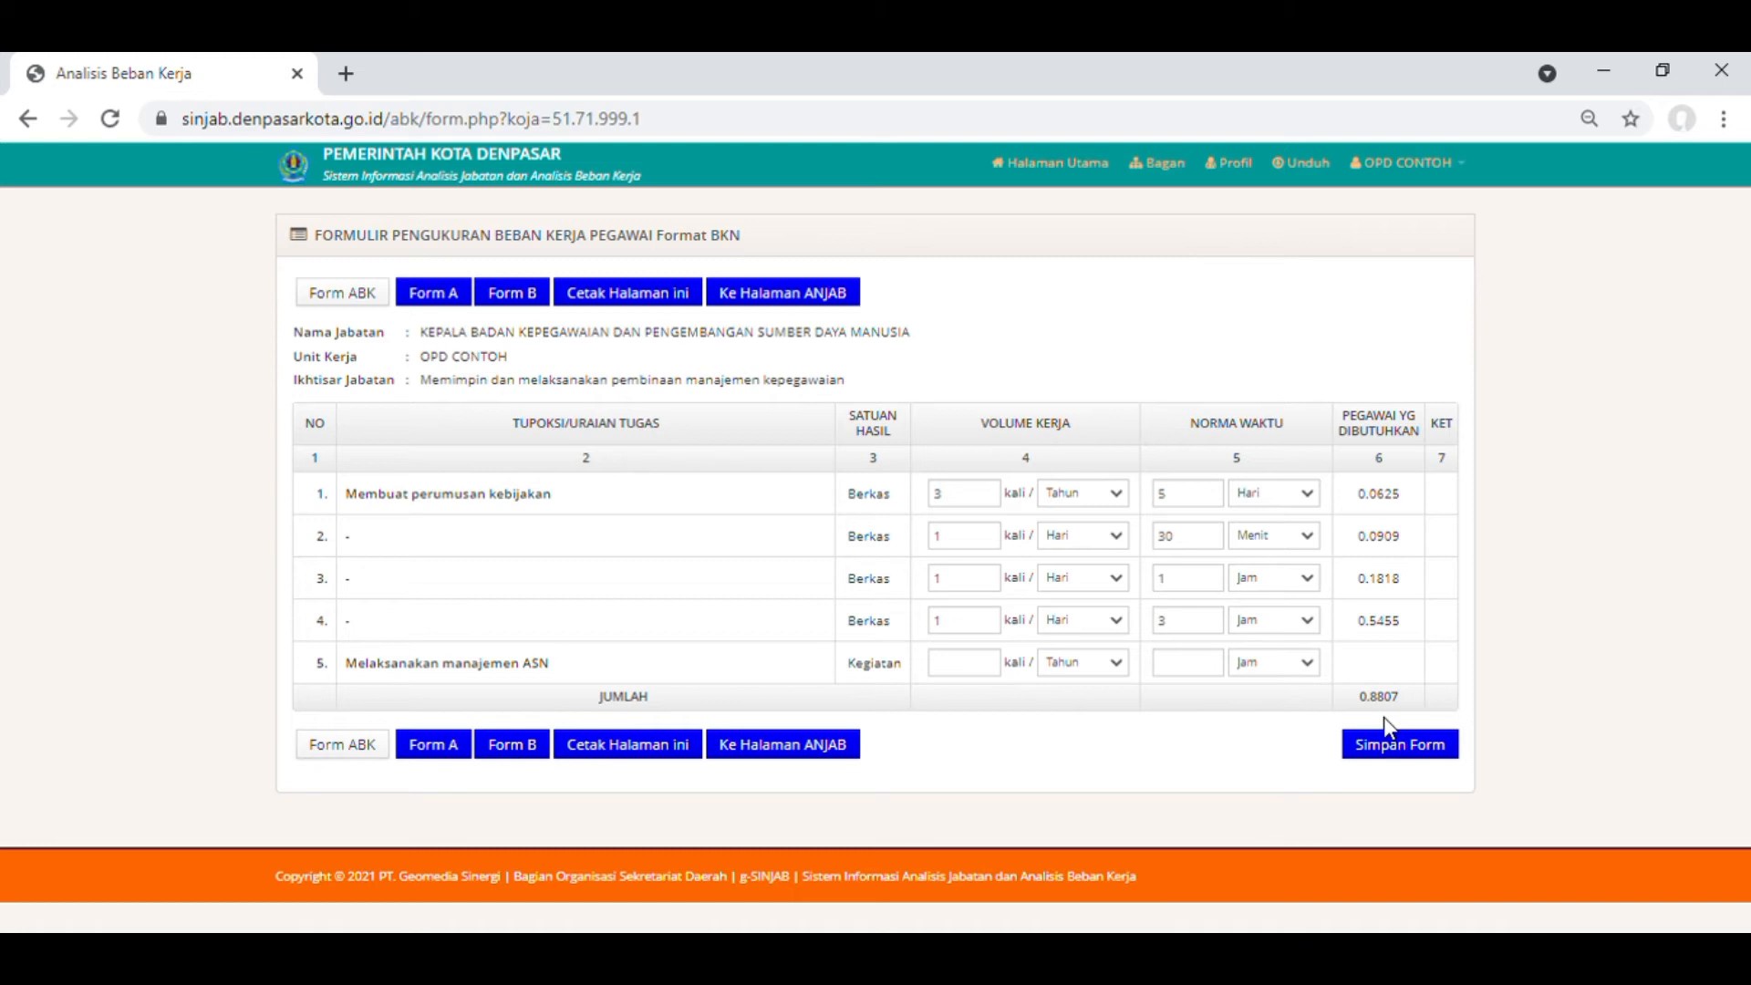
{"action": "left_click_drag", "start_coordinate": [971, 418], "coordinate": [1290, 419]}
{"action": "left_click", "coordinate": [1391, 757]}
{"action": "left_click", "coordinate": [997, 632]}
{"action": "left_click", "coordinate": [1024, 632]}
{"action": "left_click", "coordinate": [1215, 665]}
{"action": "left_click", "coordinate": [1413, 749]}
Open Form B, check the head position's PNS count, and open the entry of its position-holder details.
{"action": "left_click", "coordinate": [528, 294]}
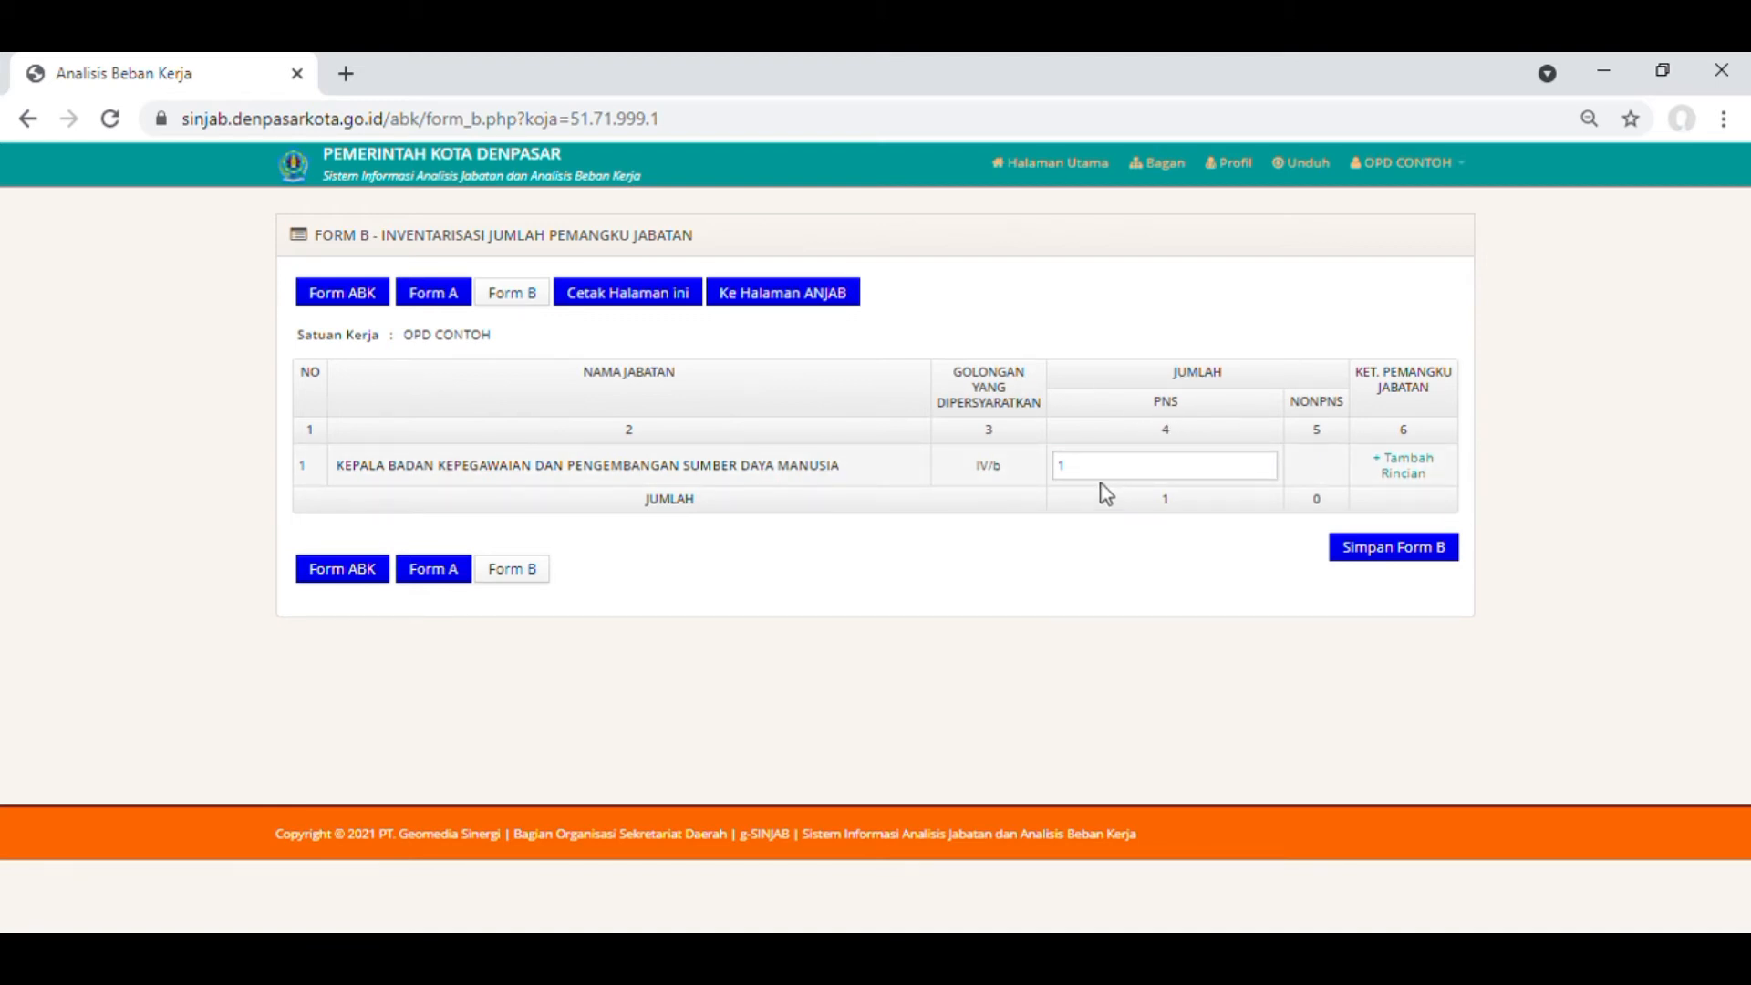
{"action": "left_click_drag", "start_coordinate": [1078, 476], "coordinate": [1038, 468]}
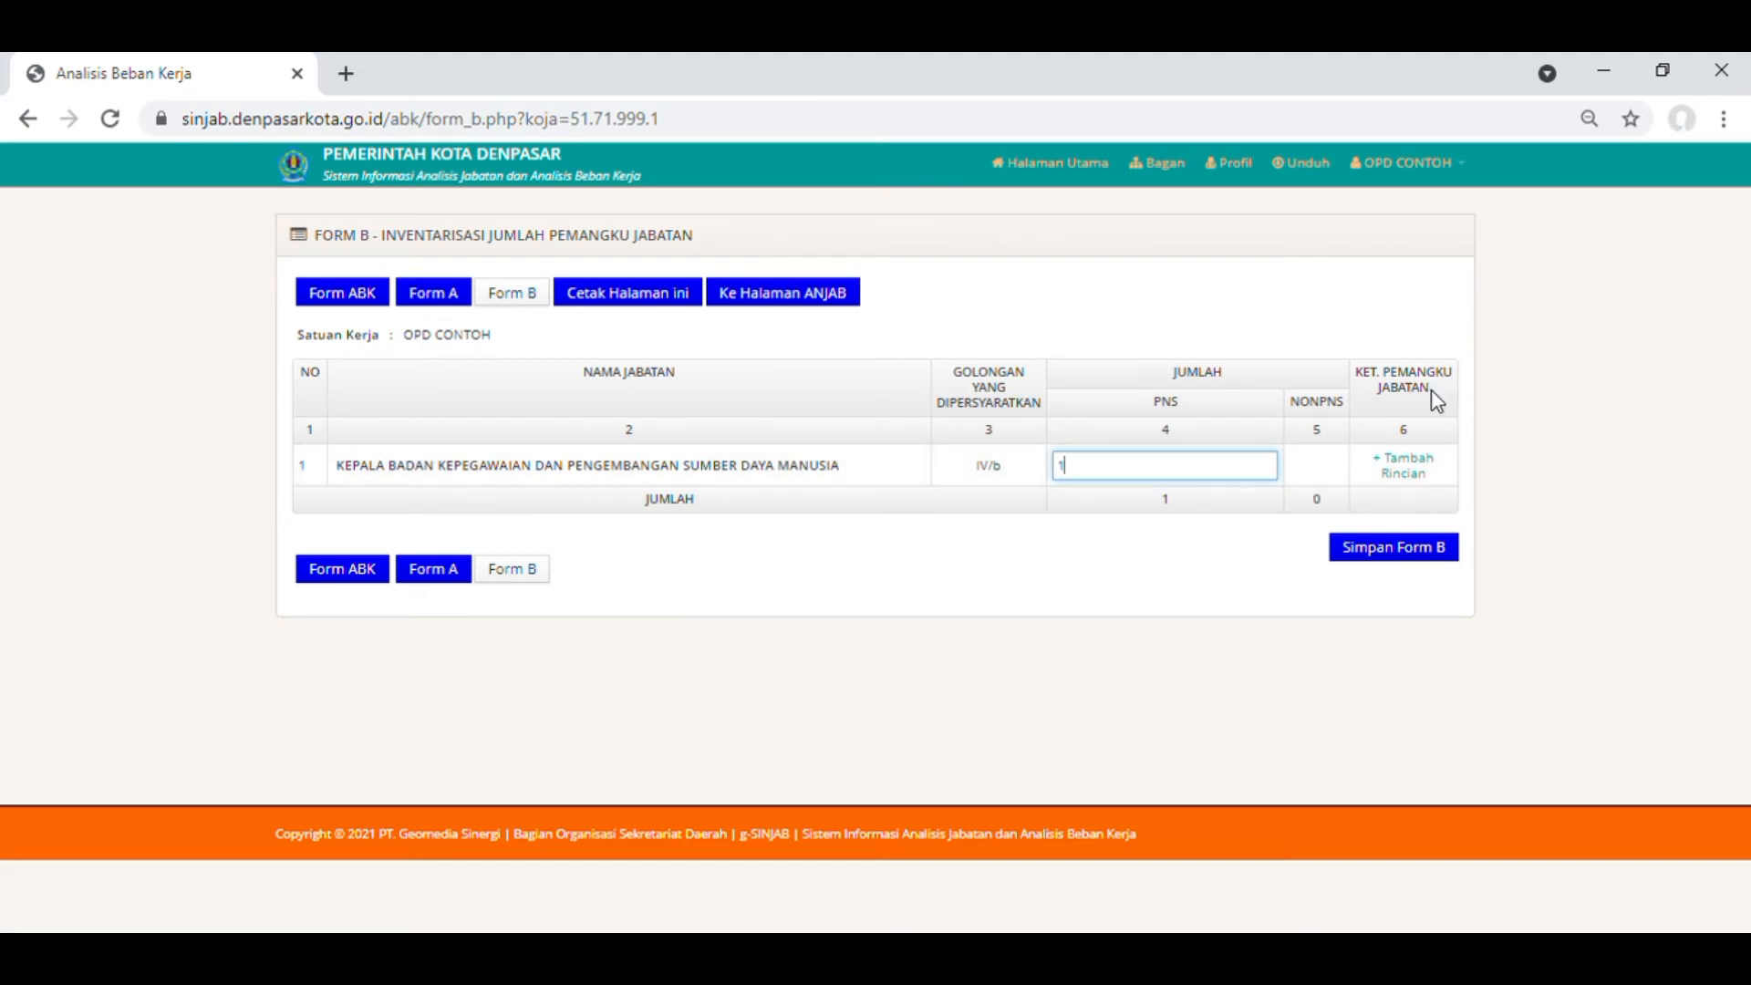
{"action": "left_click", "coordinate": [1410, 474]}
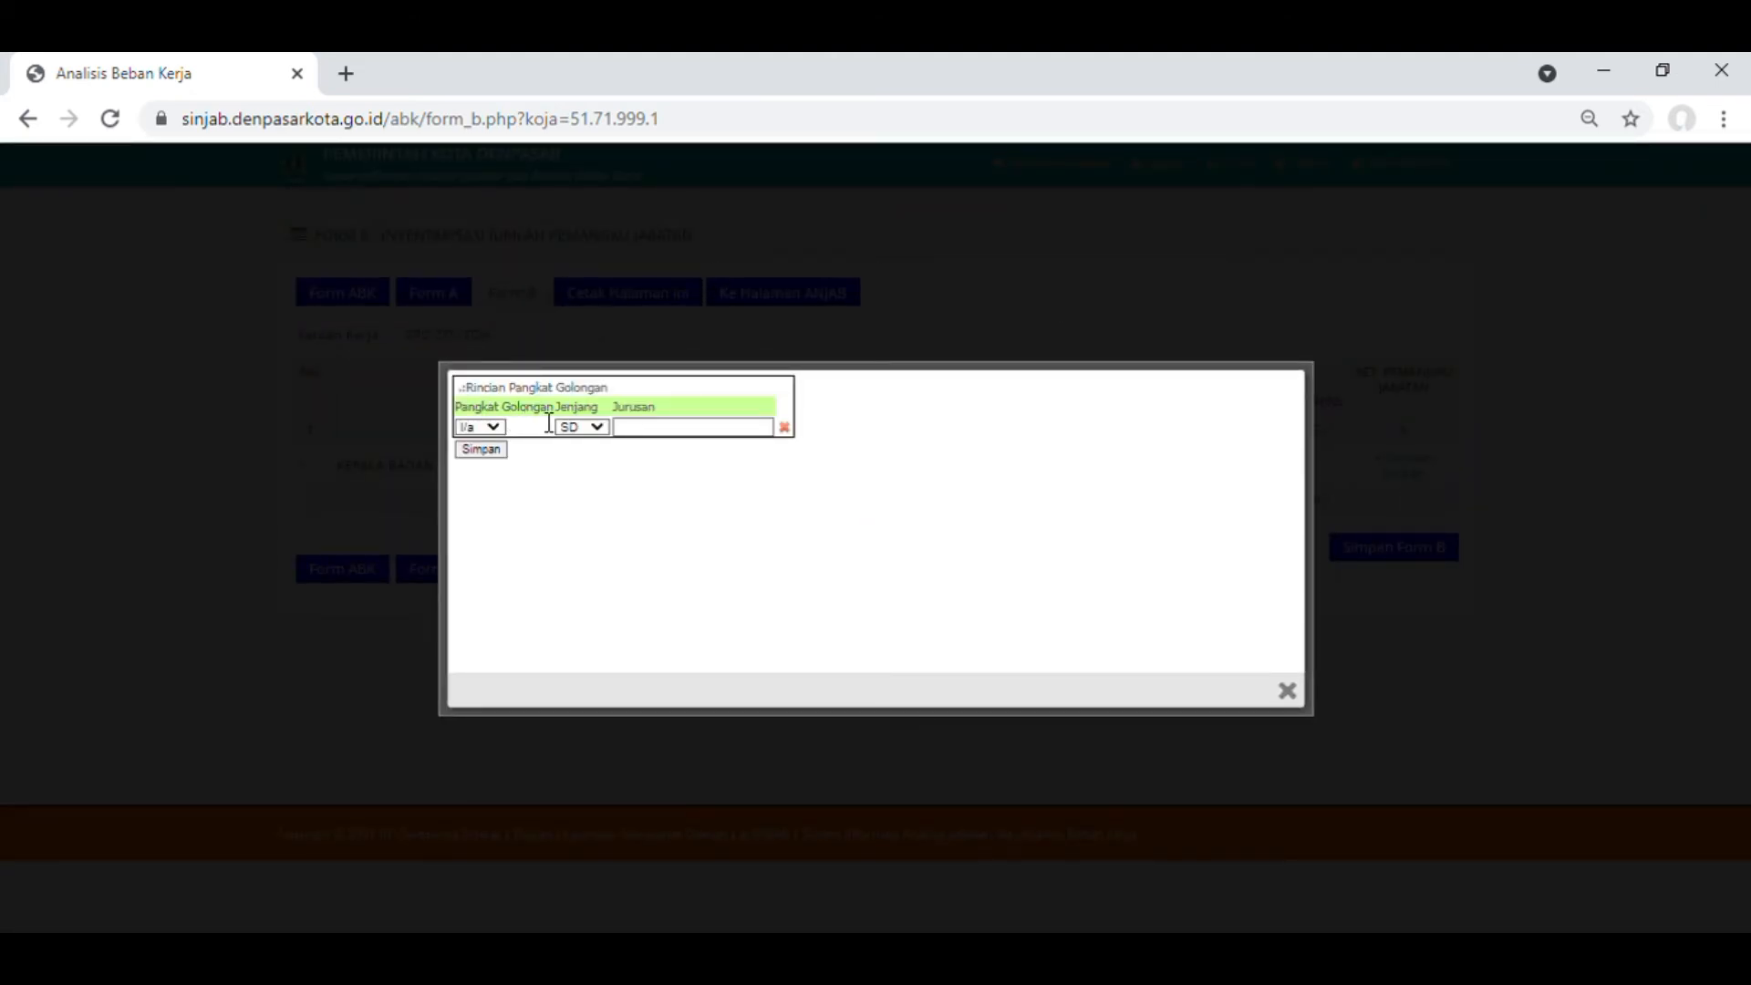
Enter Pangkat Golongan IV/c, Jenjang S1 and Jurusan manajemen as the position-holder details and save them.
{"action": "left_click", "coordinate": [639, 427]}
{"action": "left_click", "coordinate": [482, 677]}
{"action": "left_click", "coordinate": [589, 429]}
{"action": "left_click", "coordinate": [587, 587]}
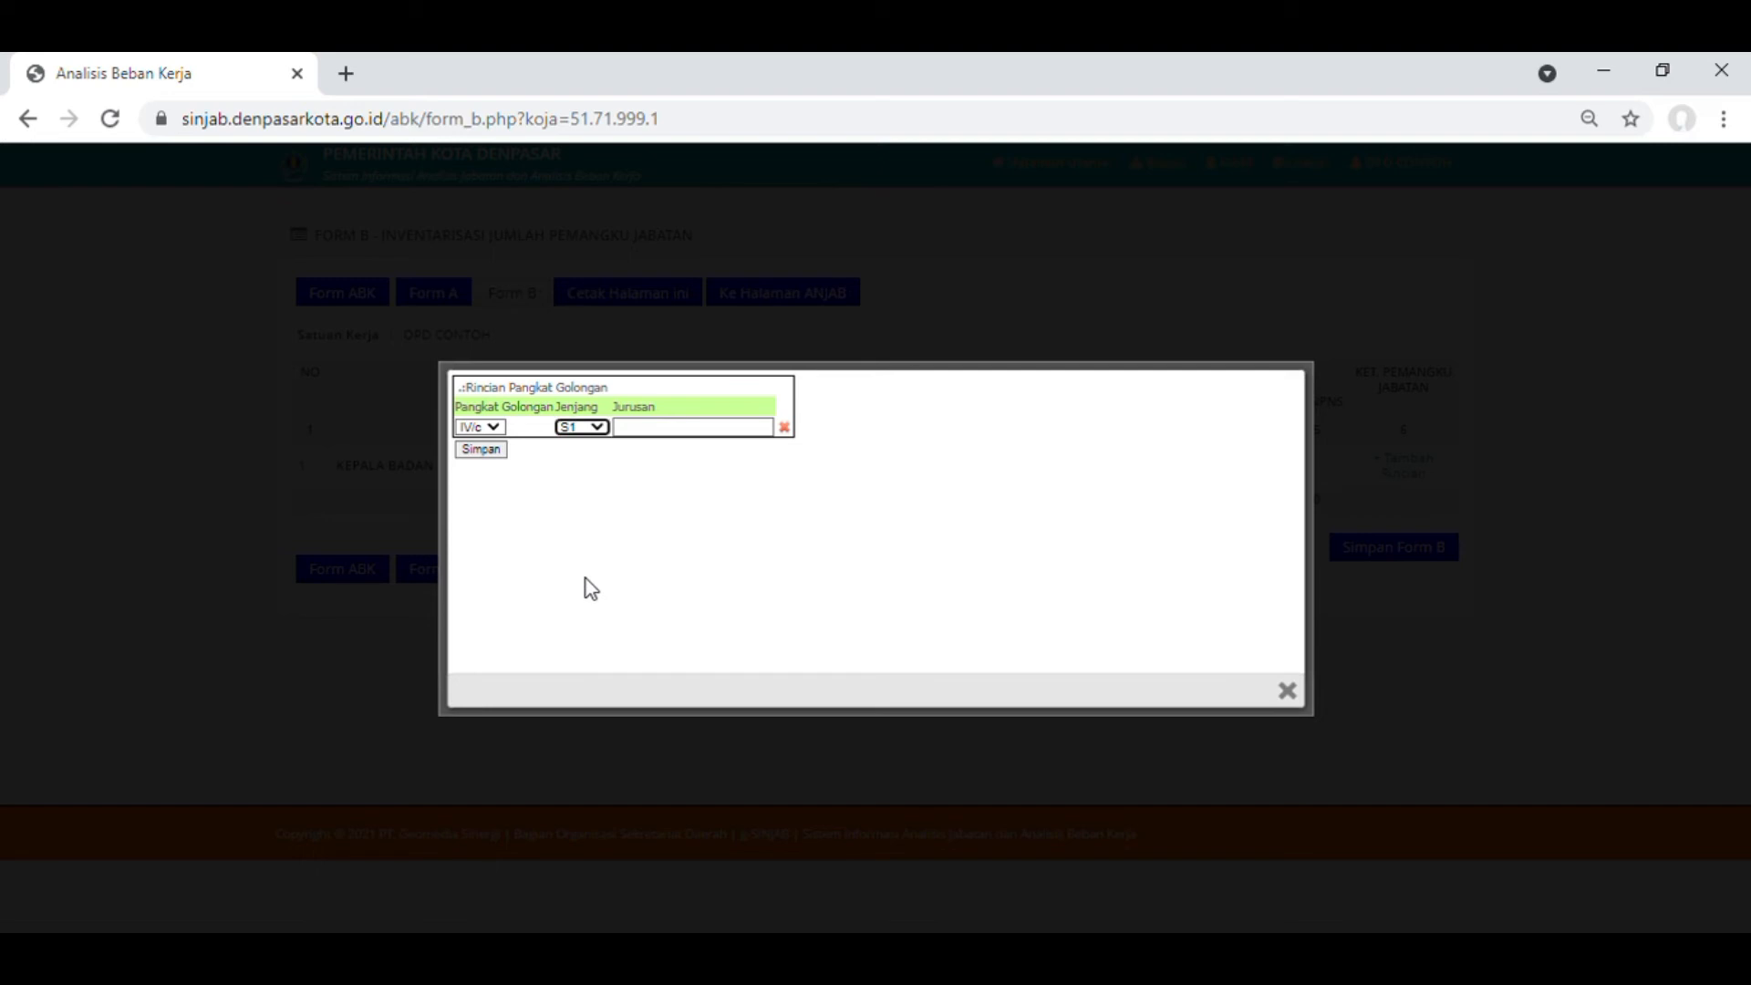
{"action": "left_click", "coordinate": [701, 428]}
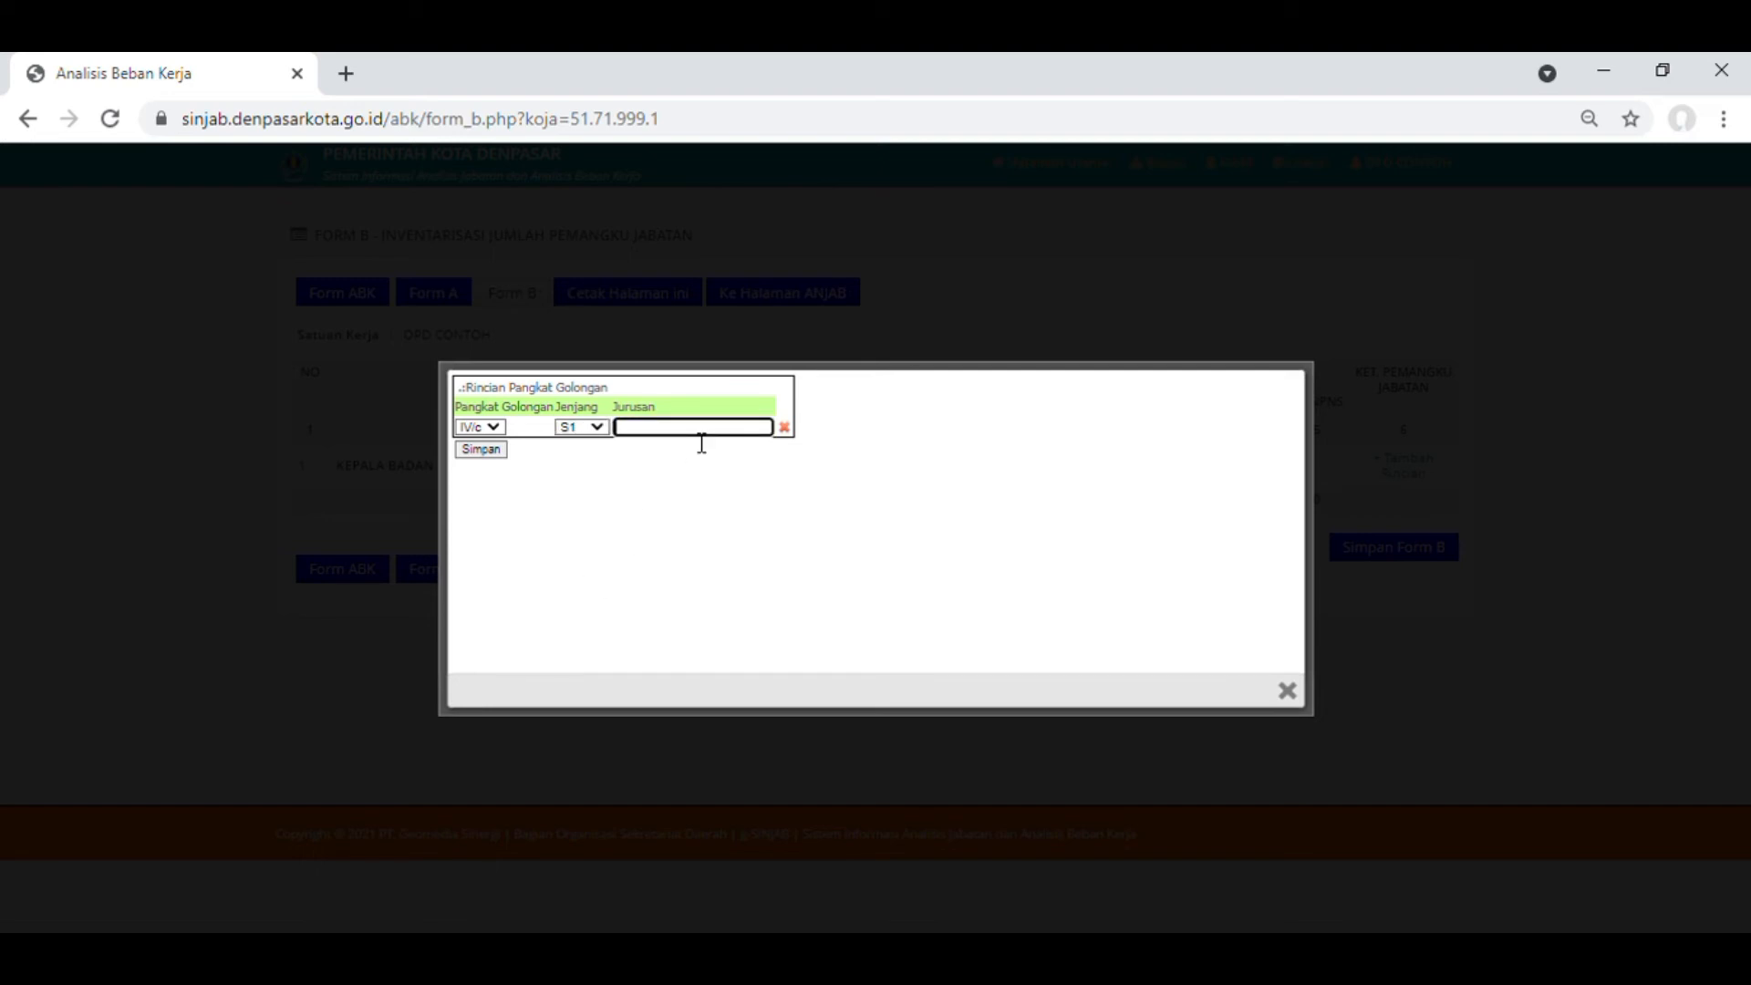
{"action": "type", "text": "ad"}
{"action": "key", "text": "BackSpace"}
{"action": "key", "text": "BackSpace"}
{"action": "type", "text": "manajemen"}
{"action": "left_click", "coordinate": [497, 450]}
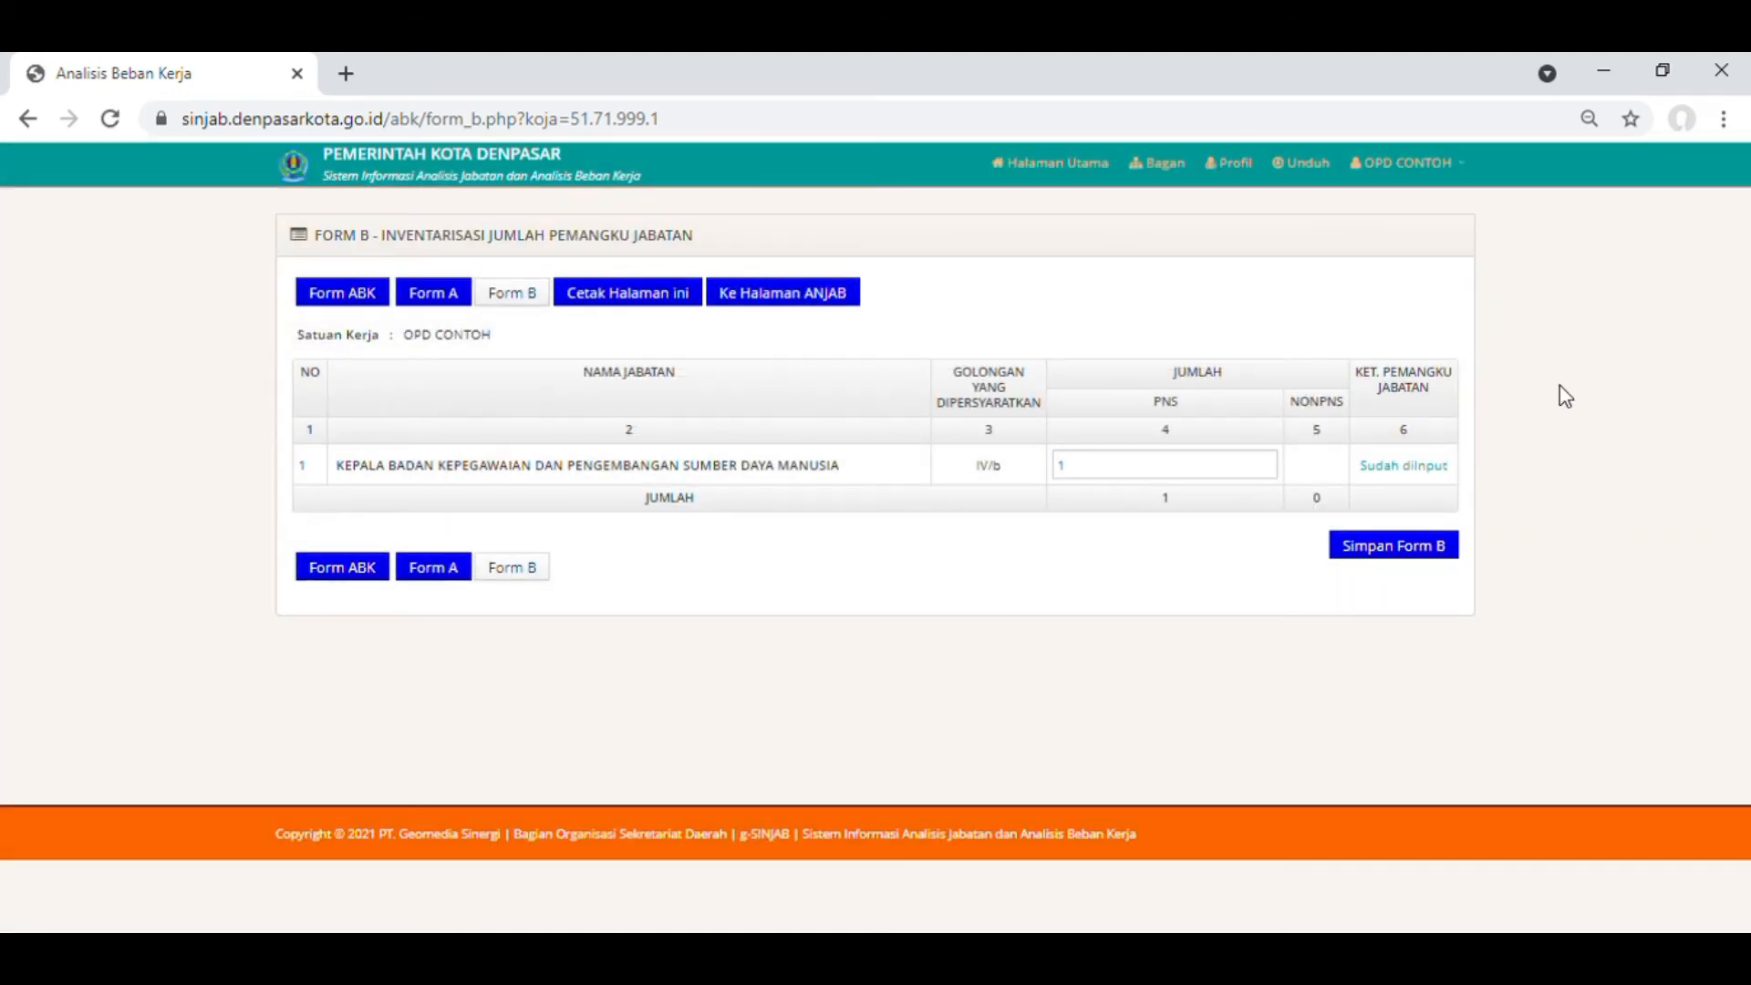
Review the head position's entered holder details and save Form B.
{"action": "left_click_drag", "start_coordinate": [1467, 464], "coordinate": [1374, 482]}
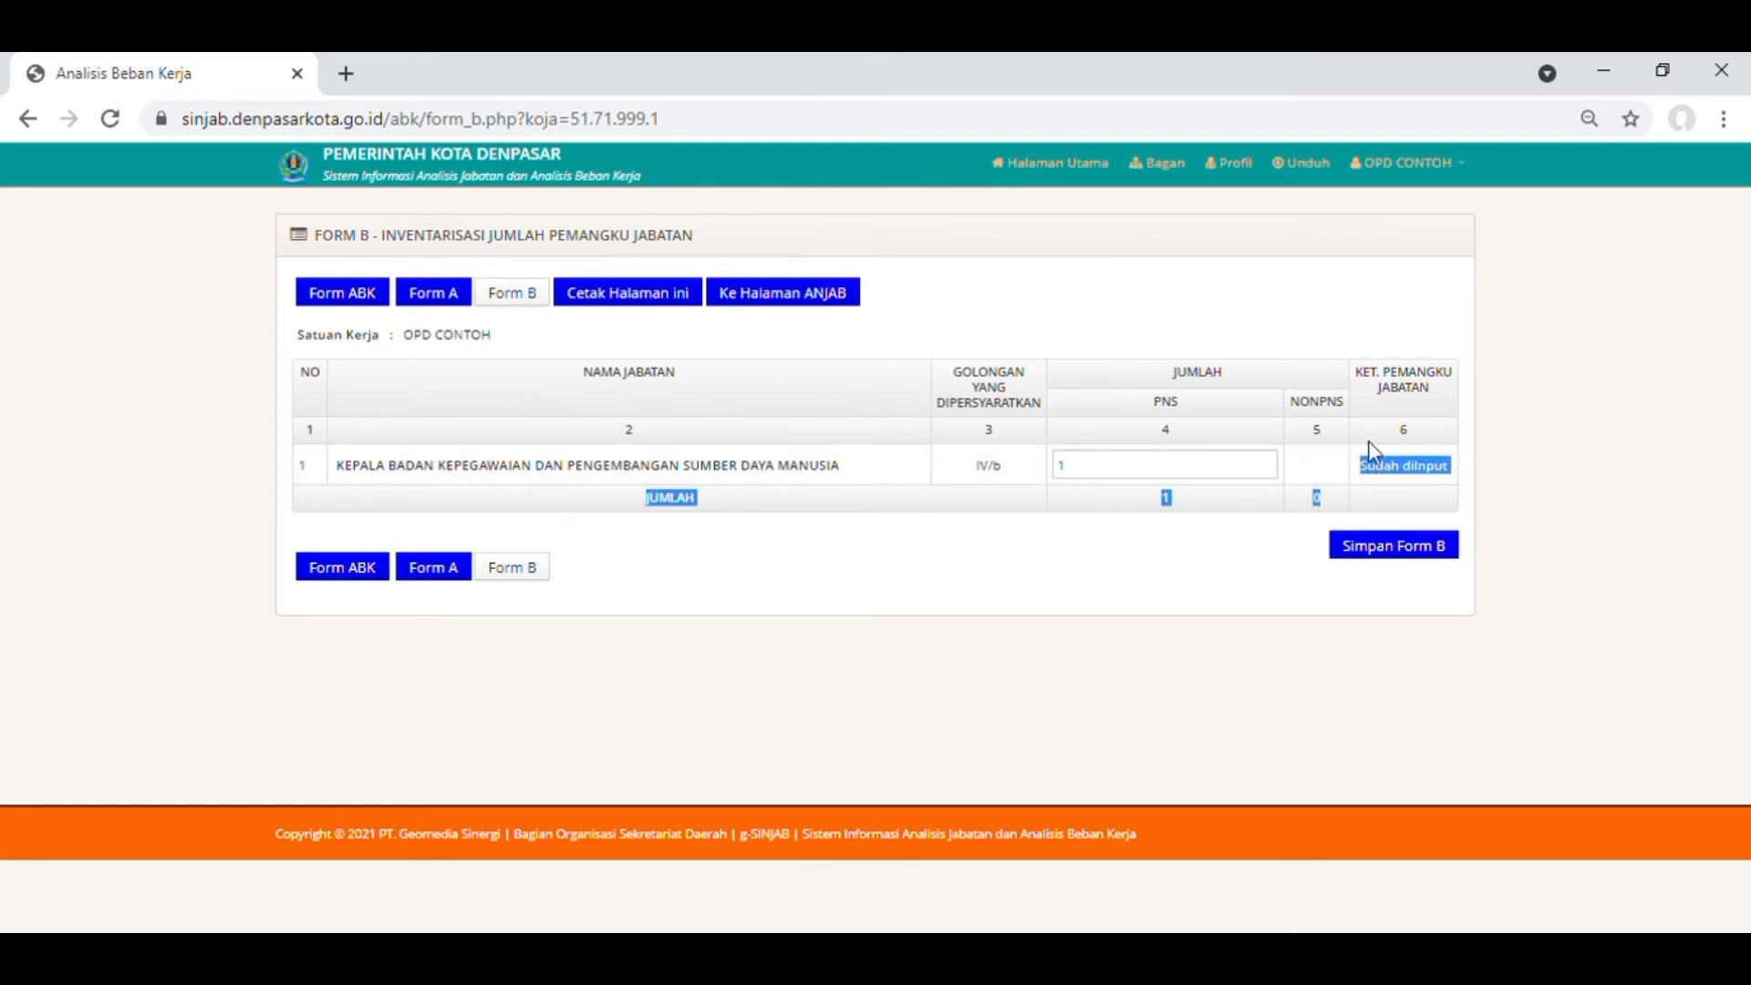
{"action": "left_click", "coordinate": [1469, 475]}
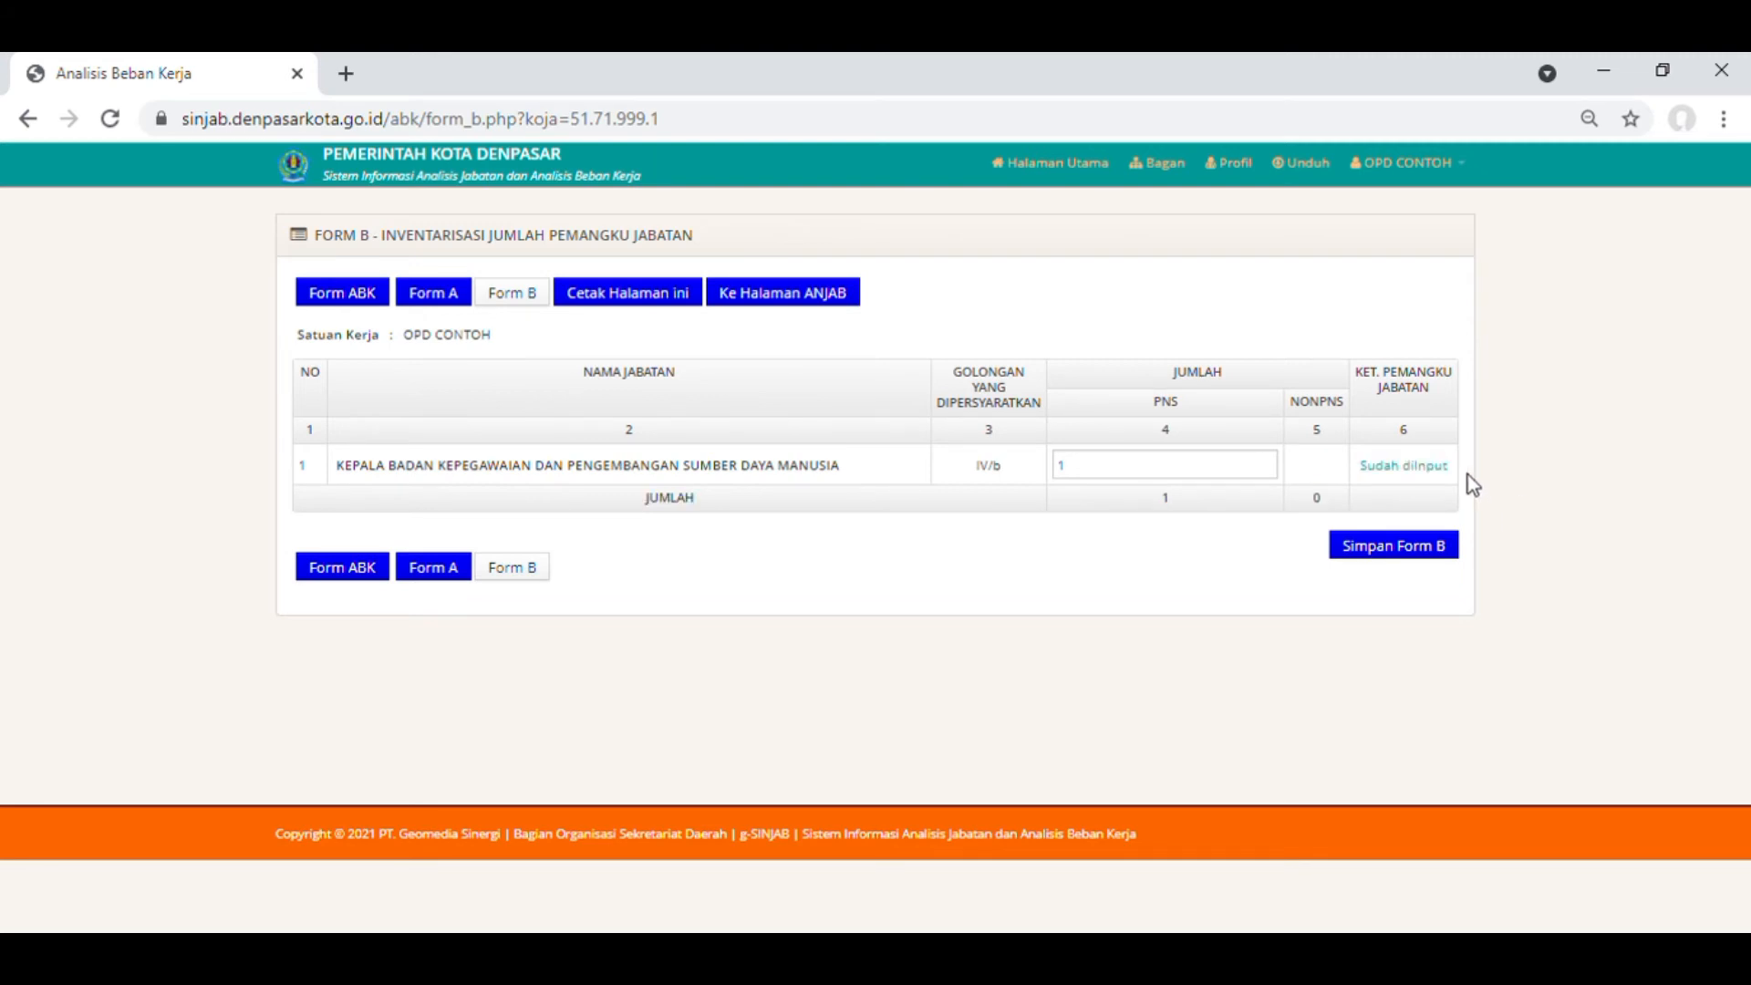
{"action": "left_click_drag", "start_coordinate": [1448, 476], "coordinate": [1375, 485]}
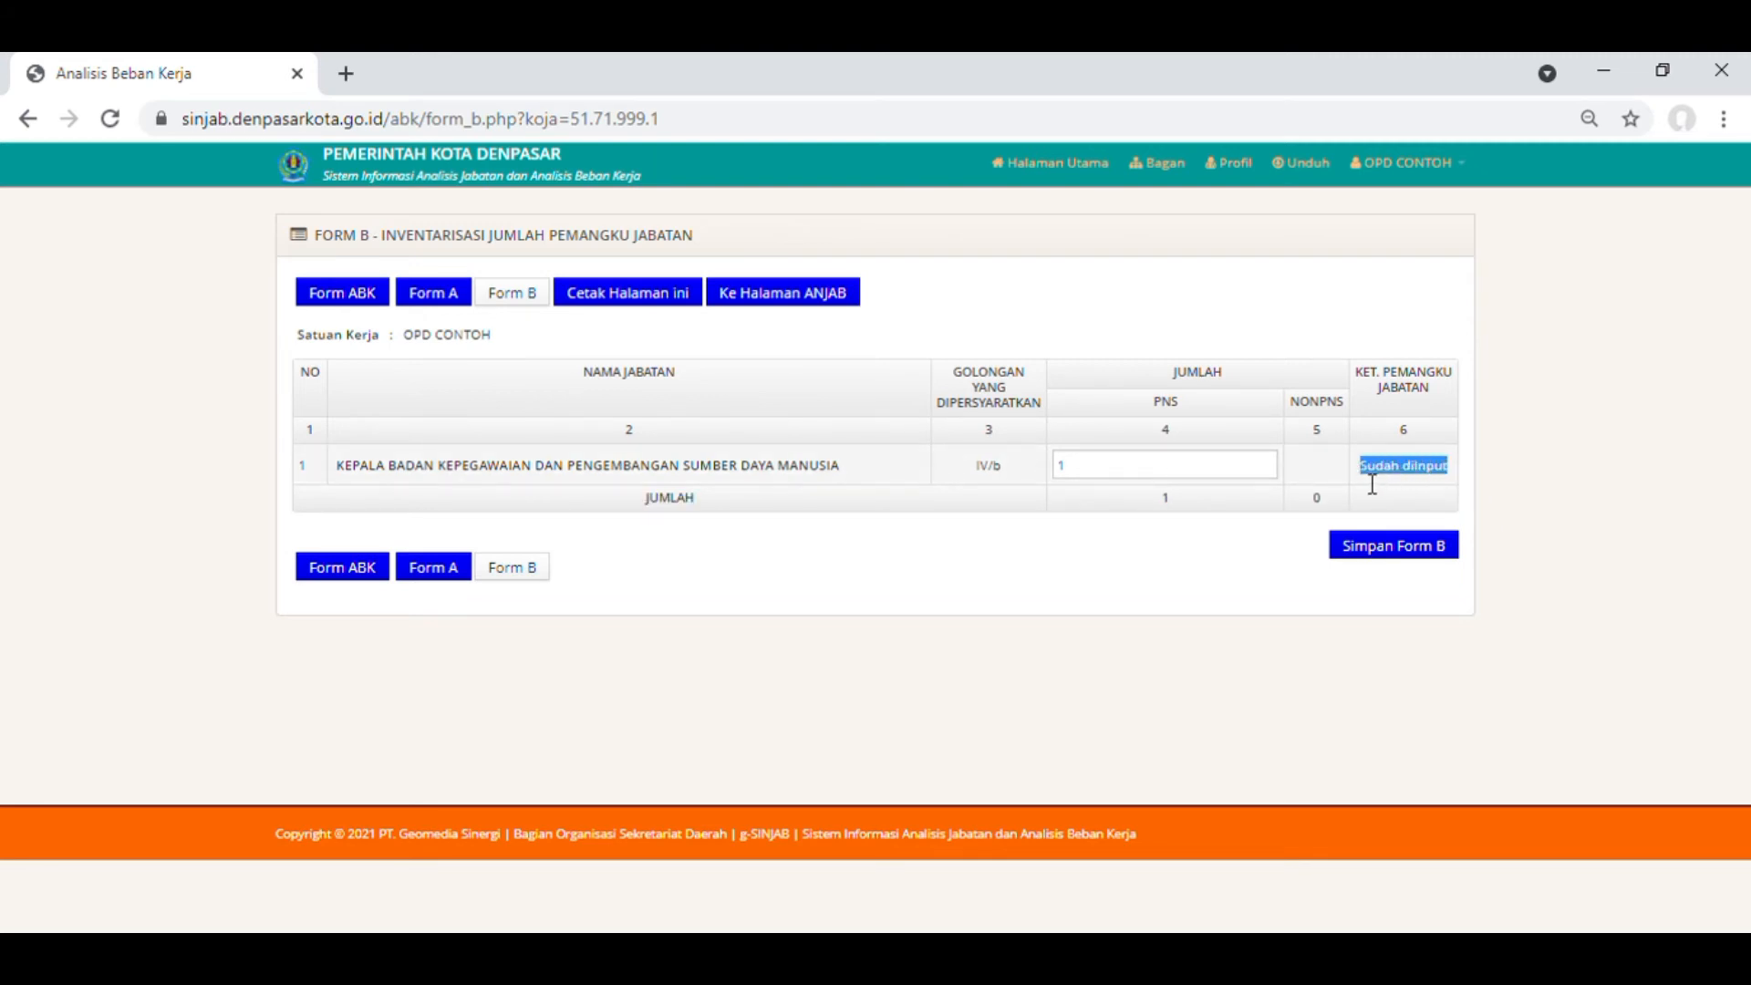
{"action": "left_click", "coordinate": [1254, 538]}
{"action": "left_click", "coordinate": [1397, 474]}
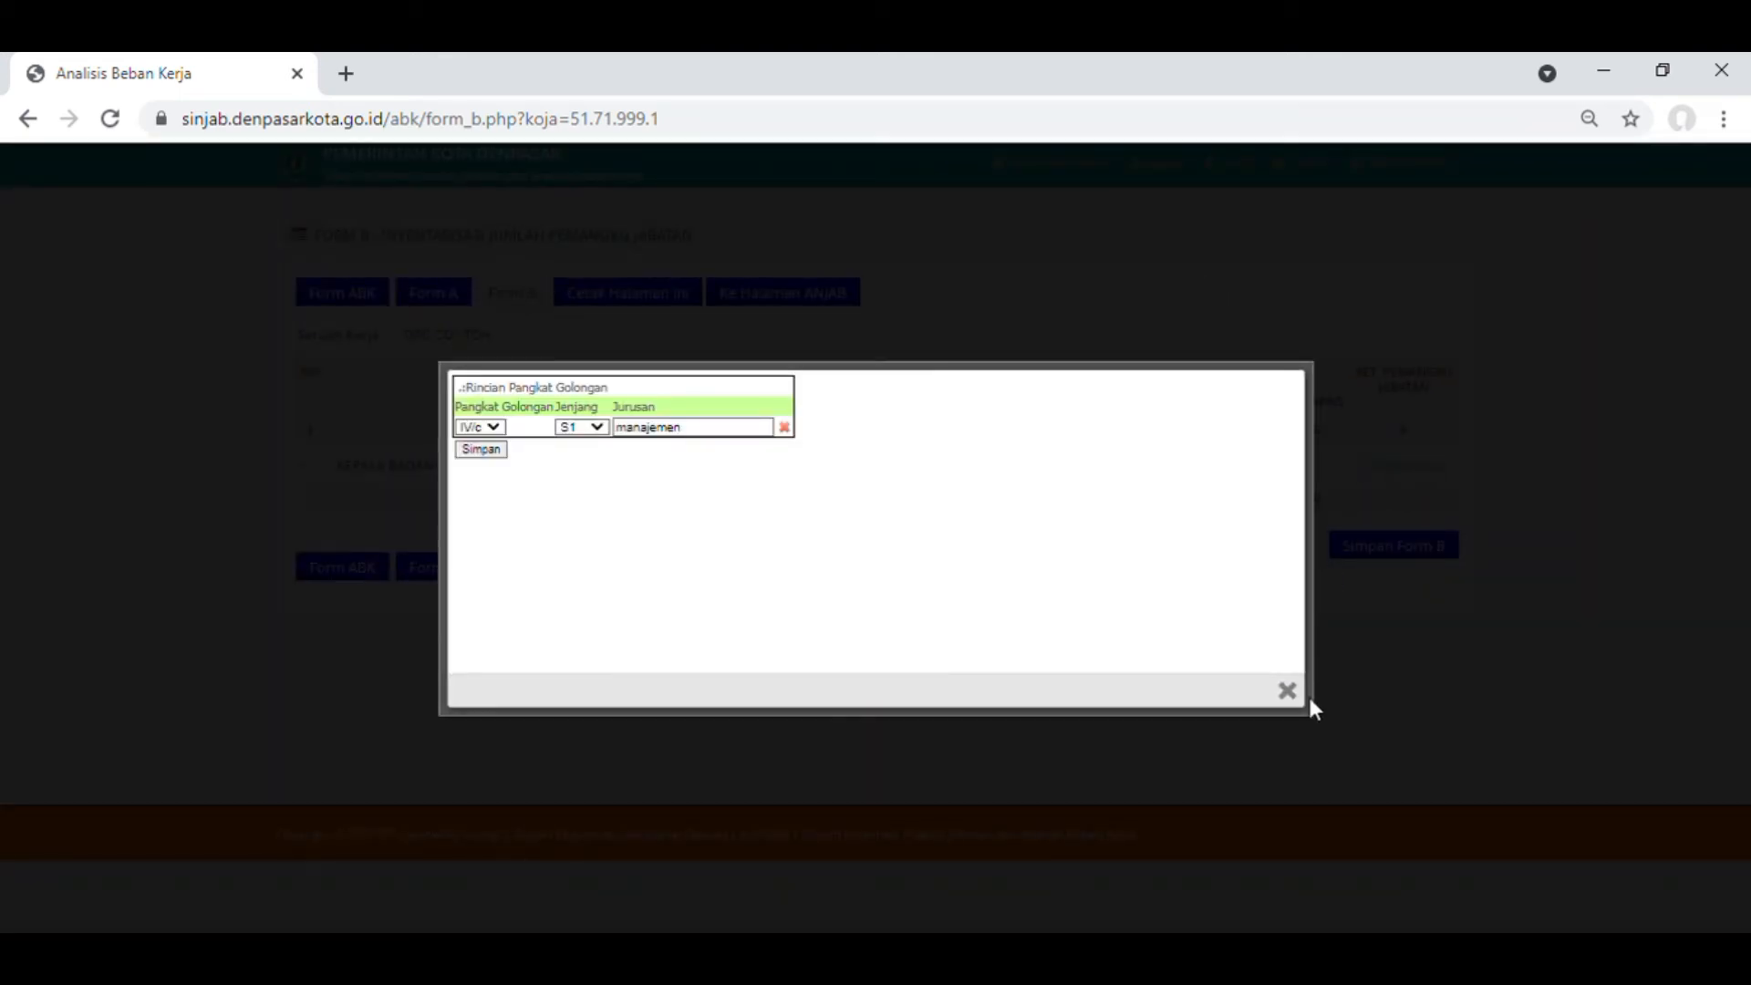
{"action": "left_click", "coordinate": [1288, 691]}
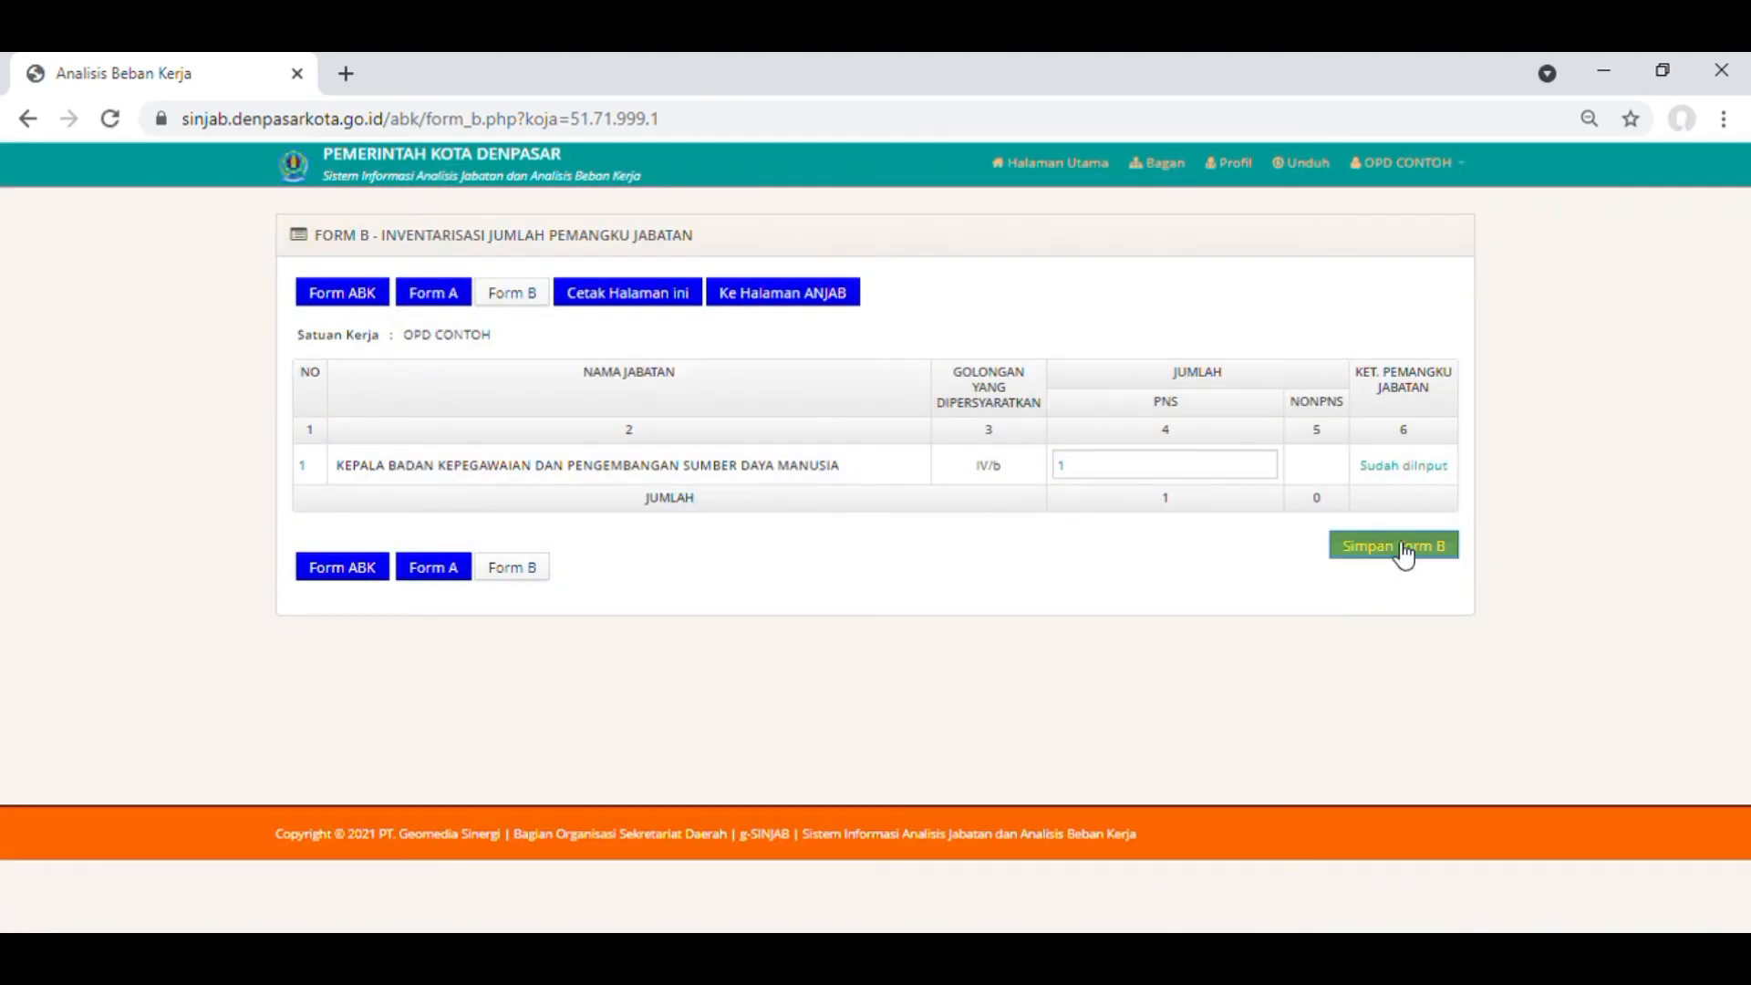
{"action": "left_click", "coordinate": [1403, 552]}
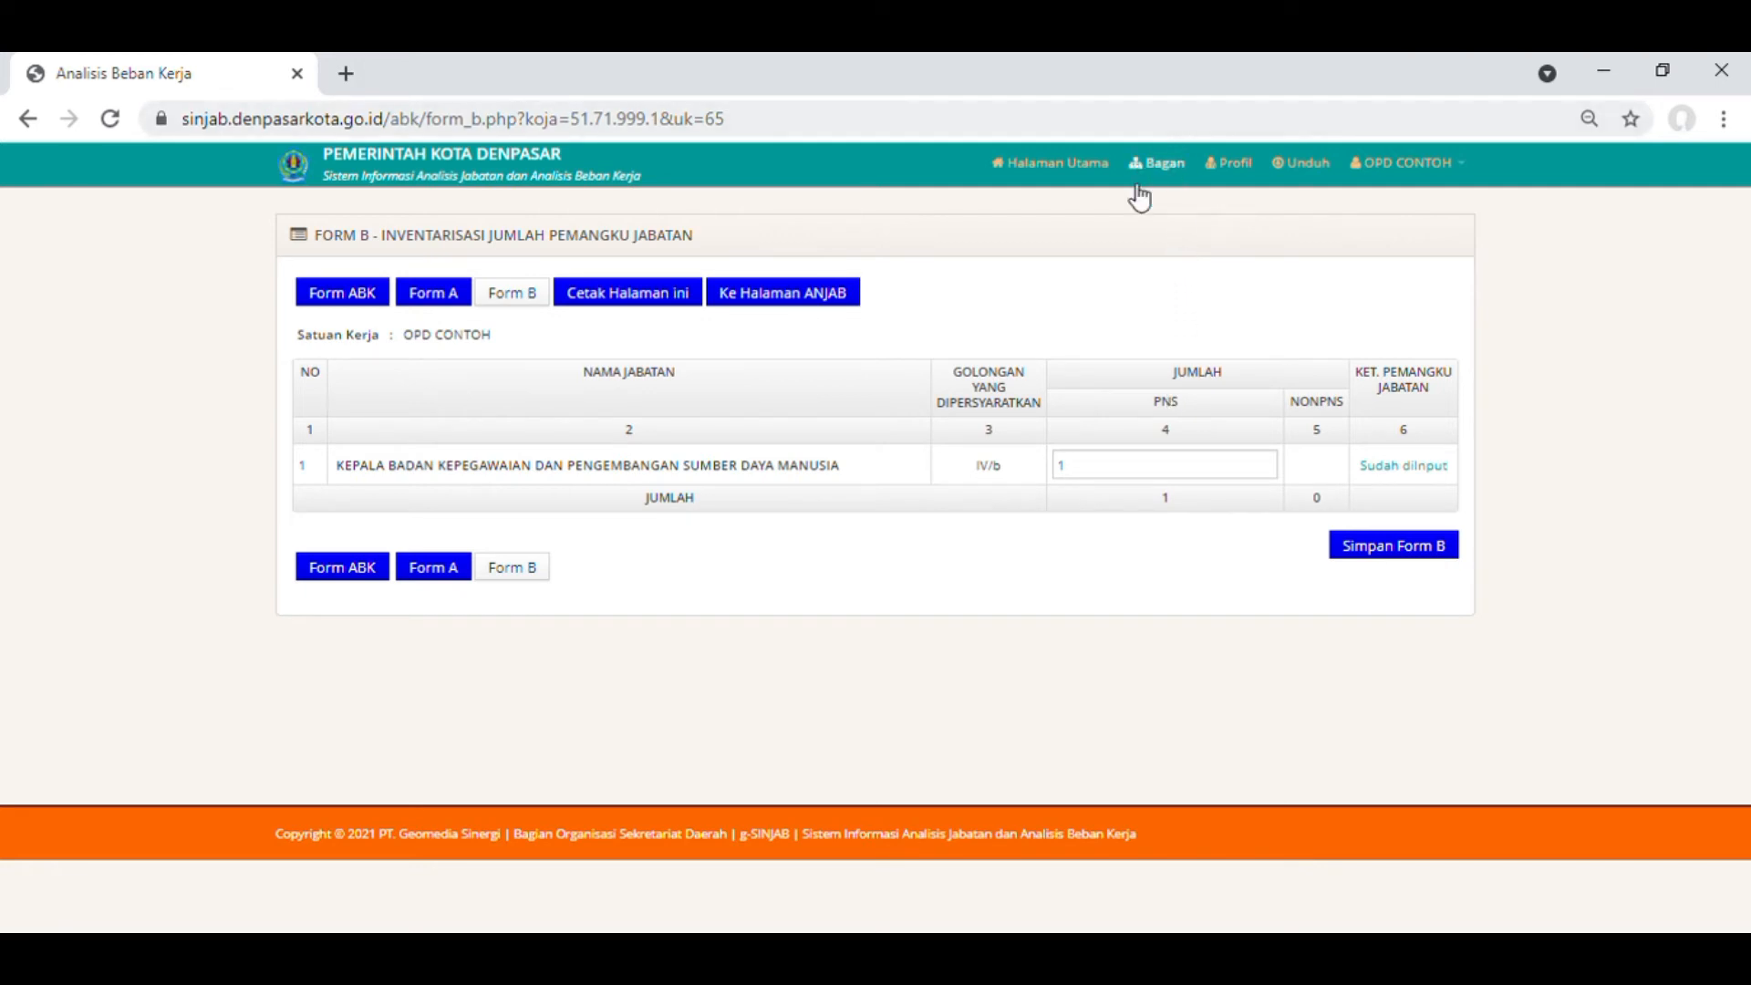
Open the organisation chart (Bagan) and check the holder details in the head position's box.
{"action": "left_click", "coordinate": [1168, 165]}
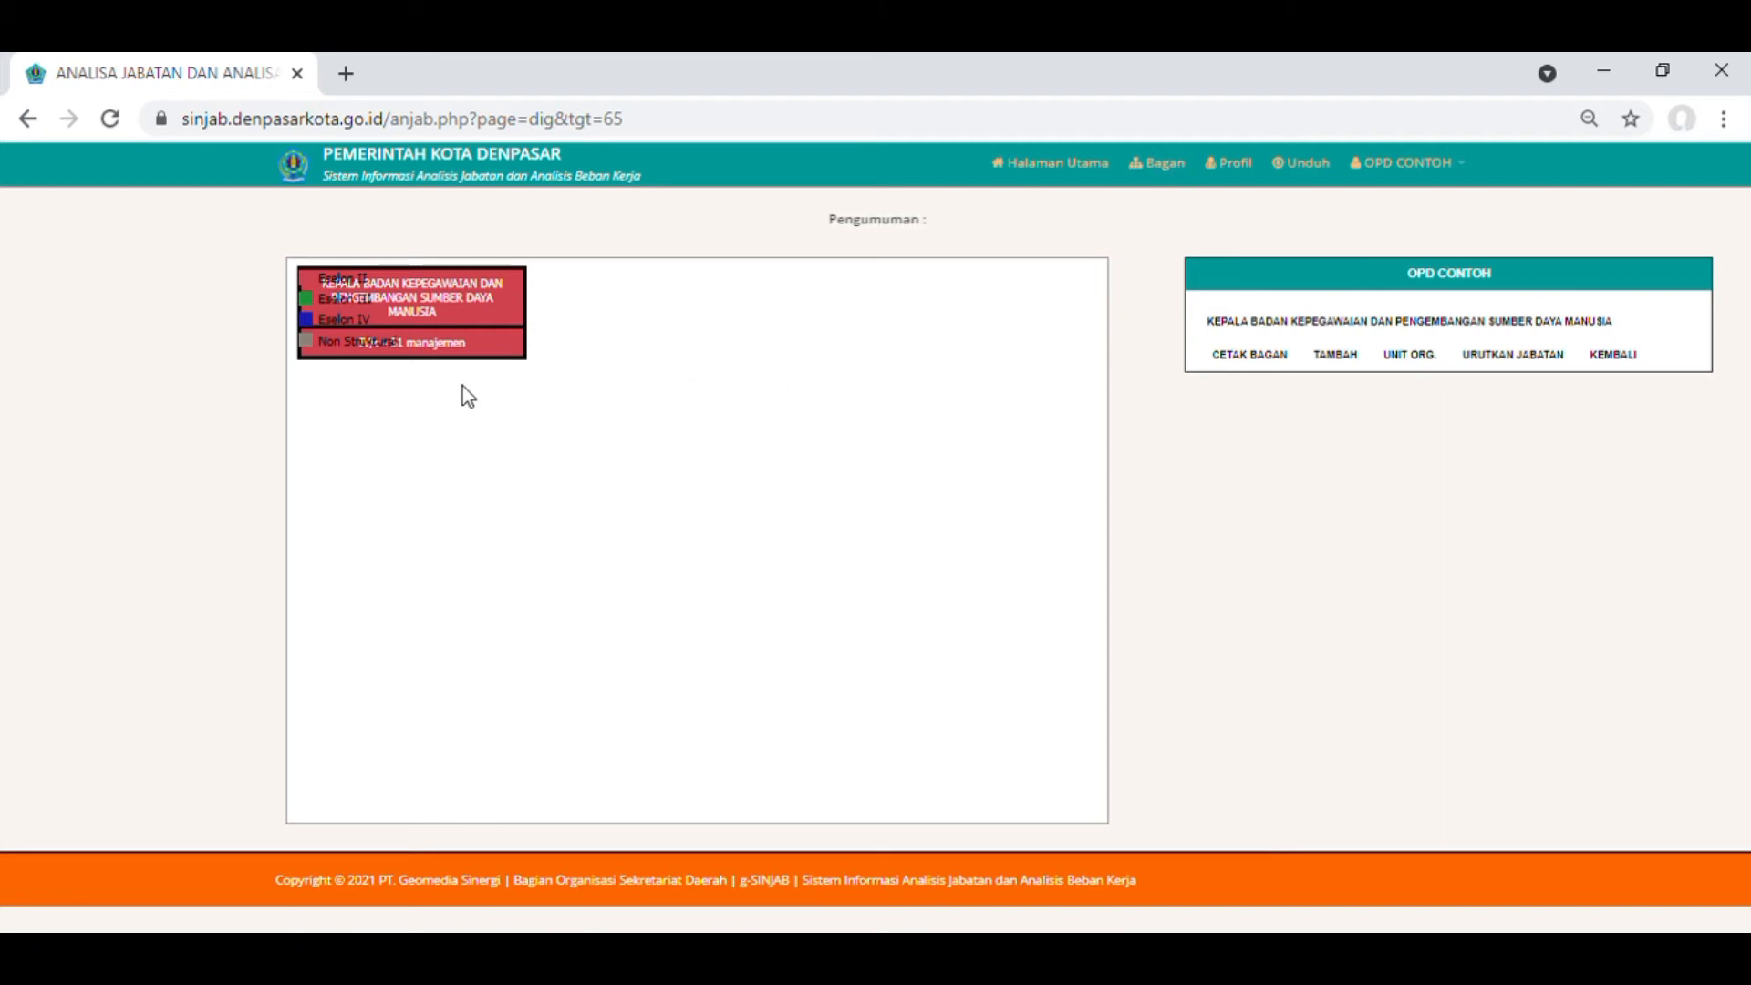
{"action": "left_click_drag", "start_coordinate": [504, 363], "coordinate": [438, 363]}
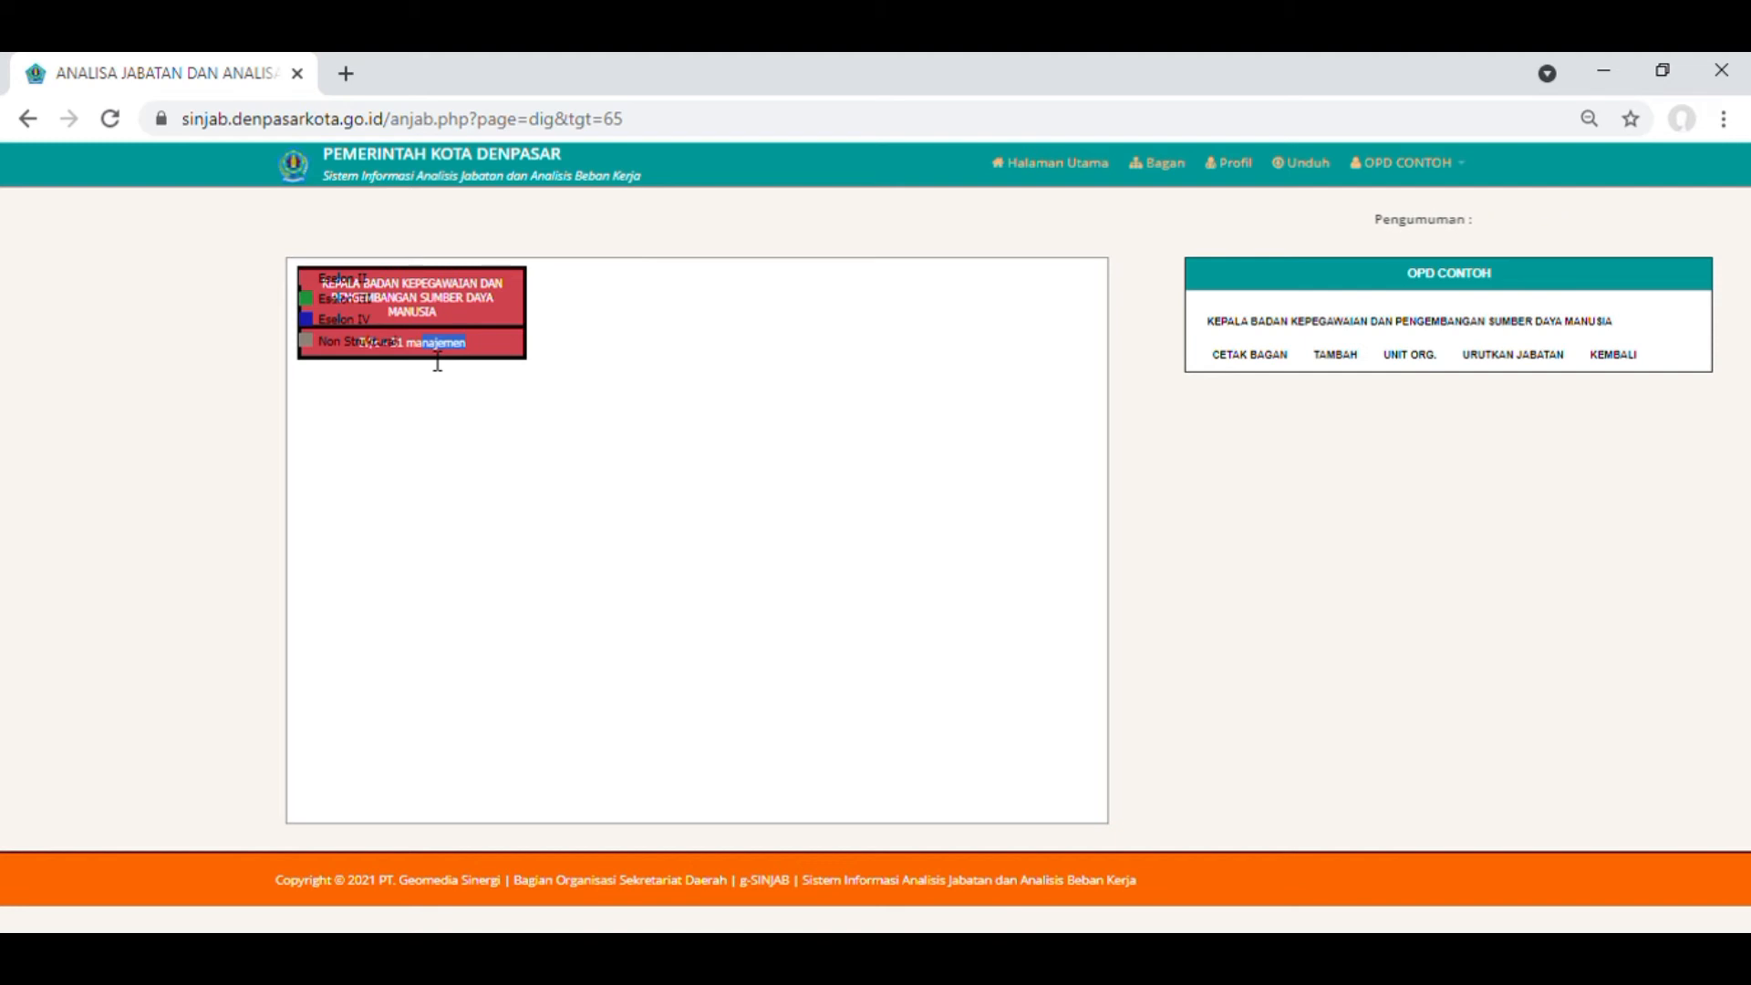
{"action": "left_click_drag", "start_coordinate": [438, 363], "coordinate": [438, 344]}
{"action": "left_click", "coordinate": [467, 358]}
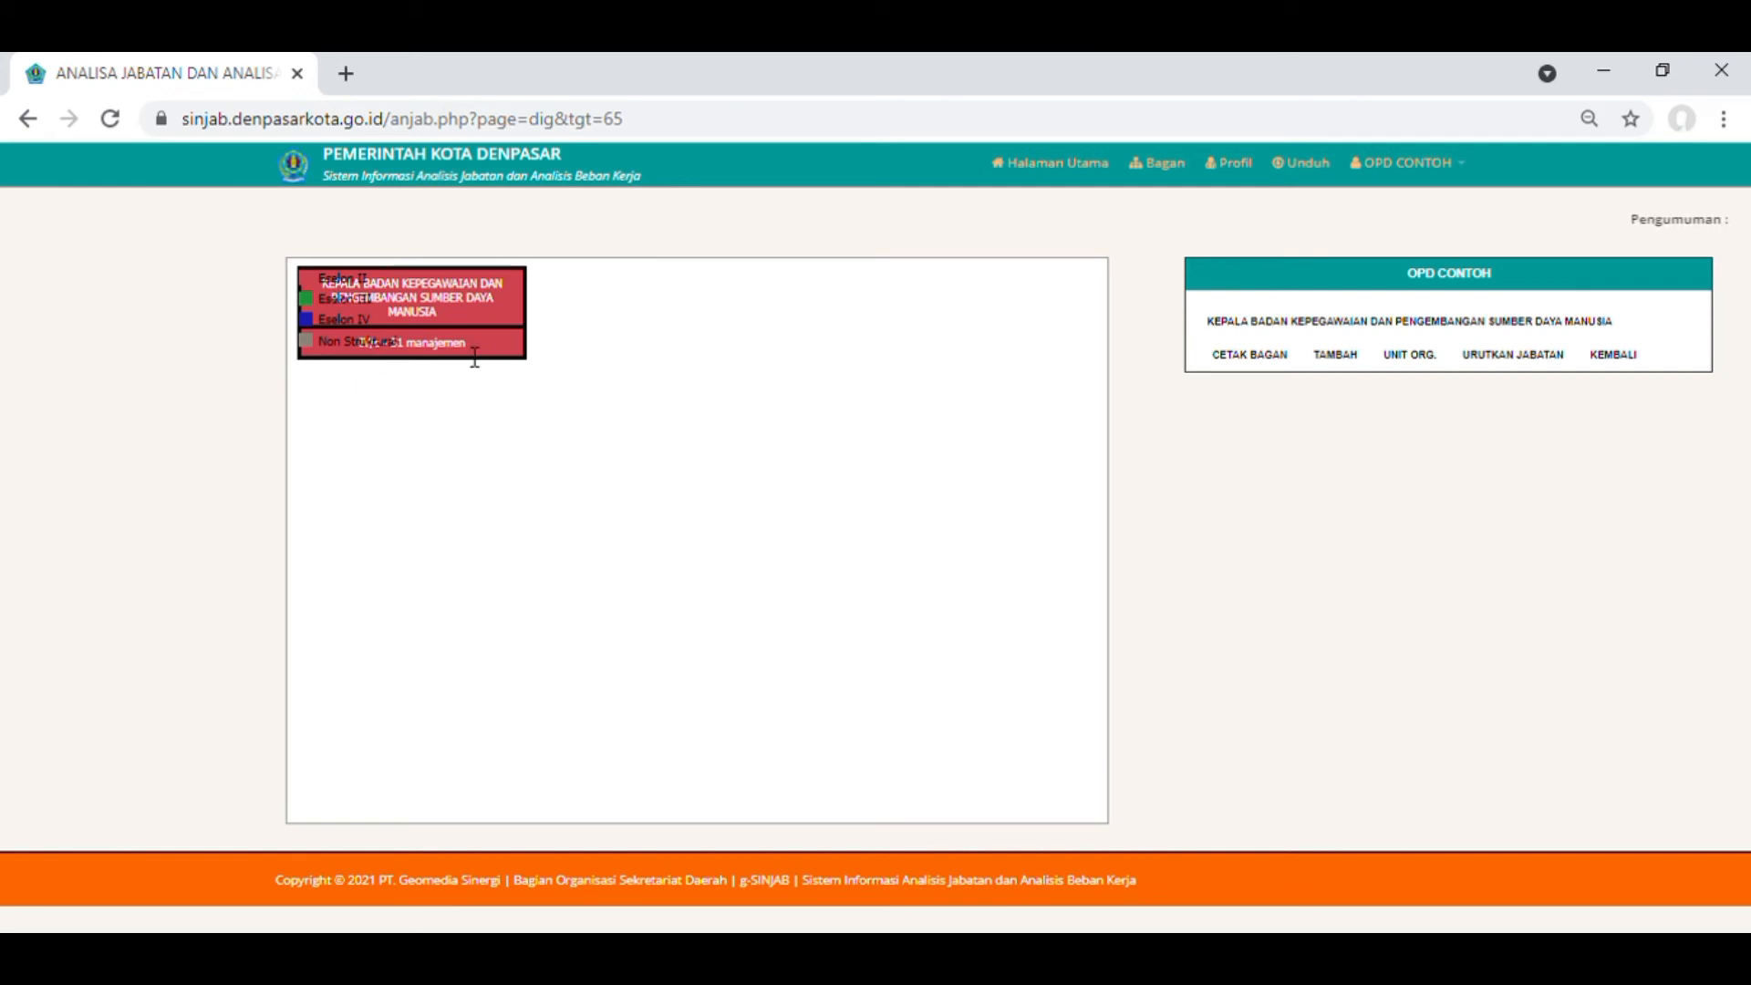
{"action": "left_click_drag", "start_coordinate": [474, 353], "coordinate": [418, 297]}
Open the head position from the chart, go through its ABK page to Form B, and view its position-holder details.
{"action": "left_click", "coordinate": [420, 297]}
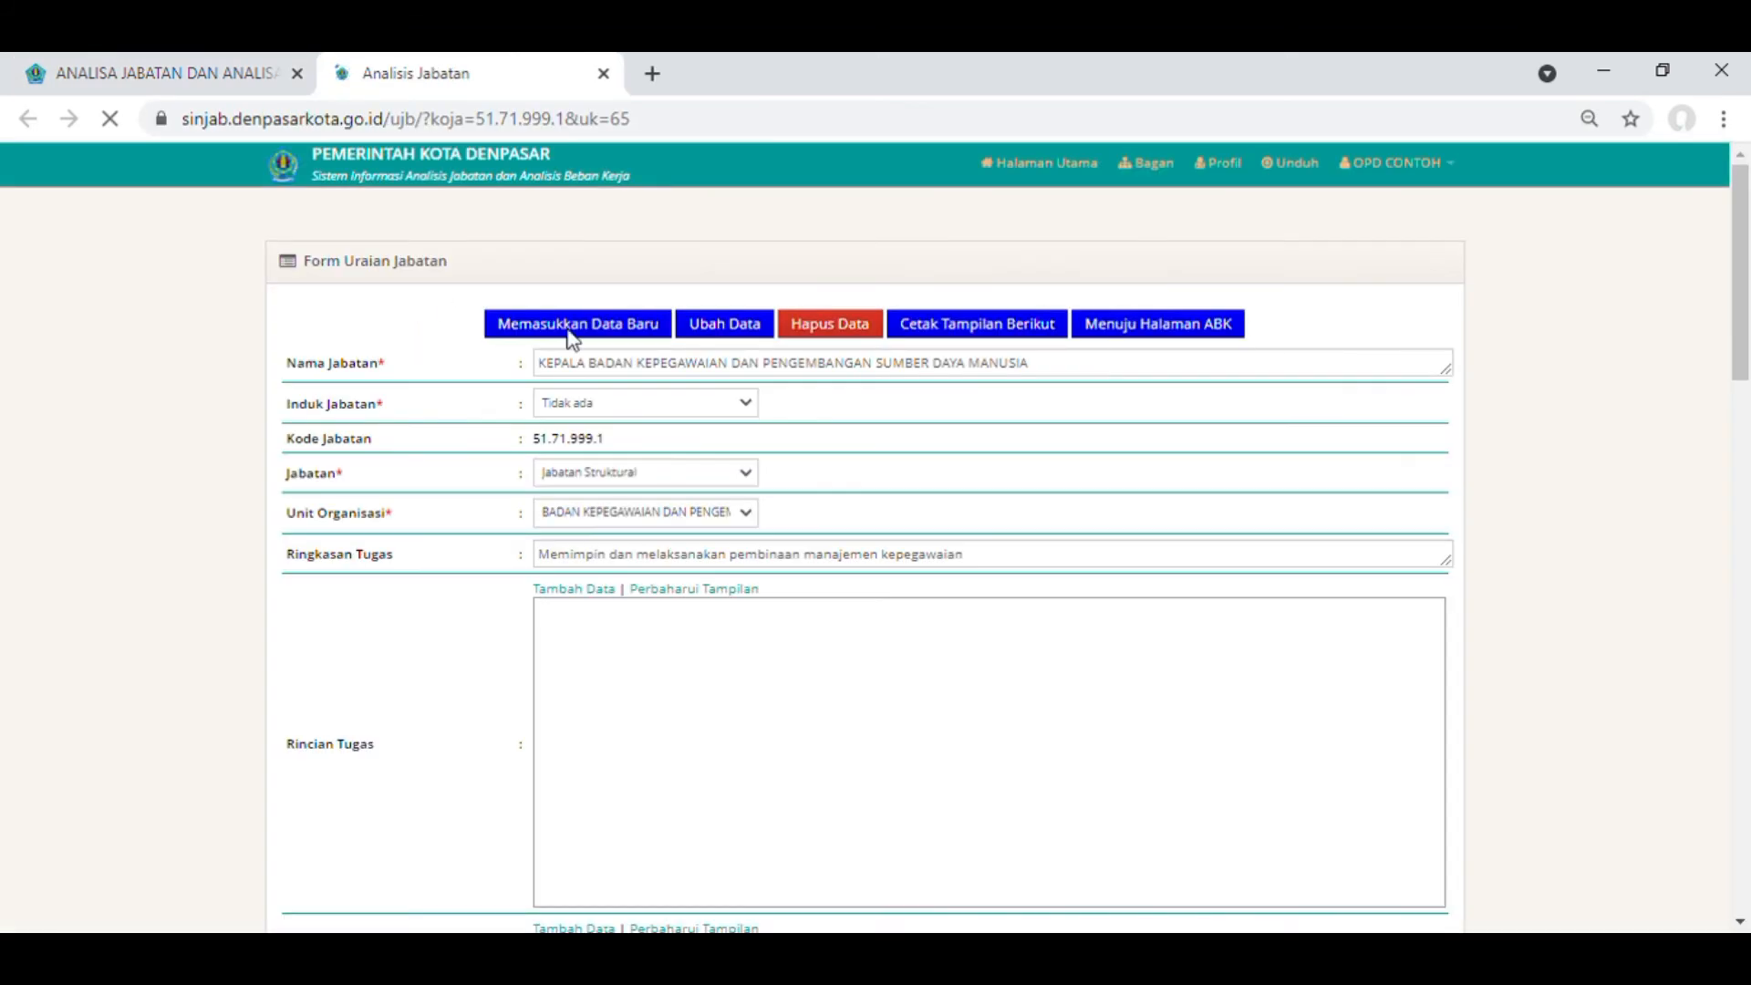
{"action": "left_click", "coordinate": [1216, 335]}
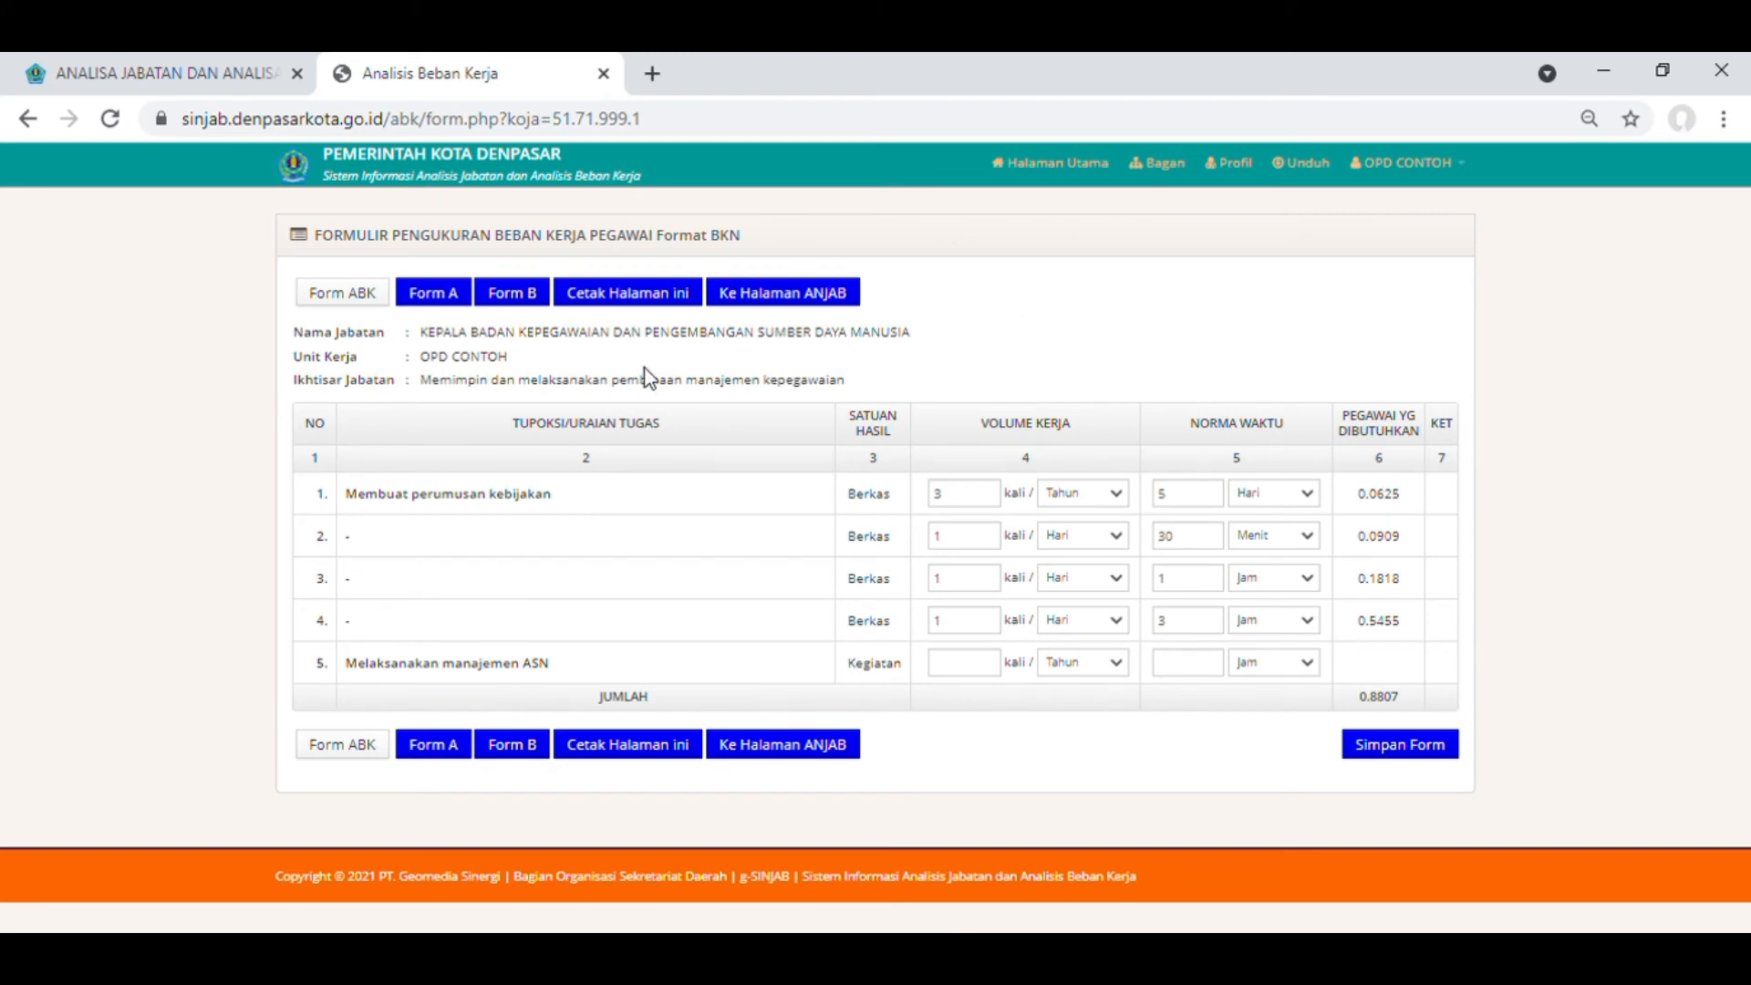
{"action": "left_click", "coordinate": [521, 301]}
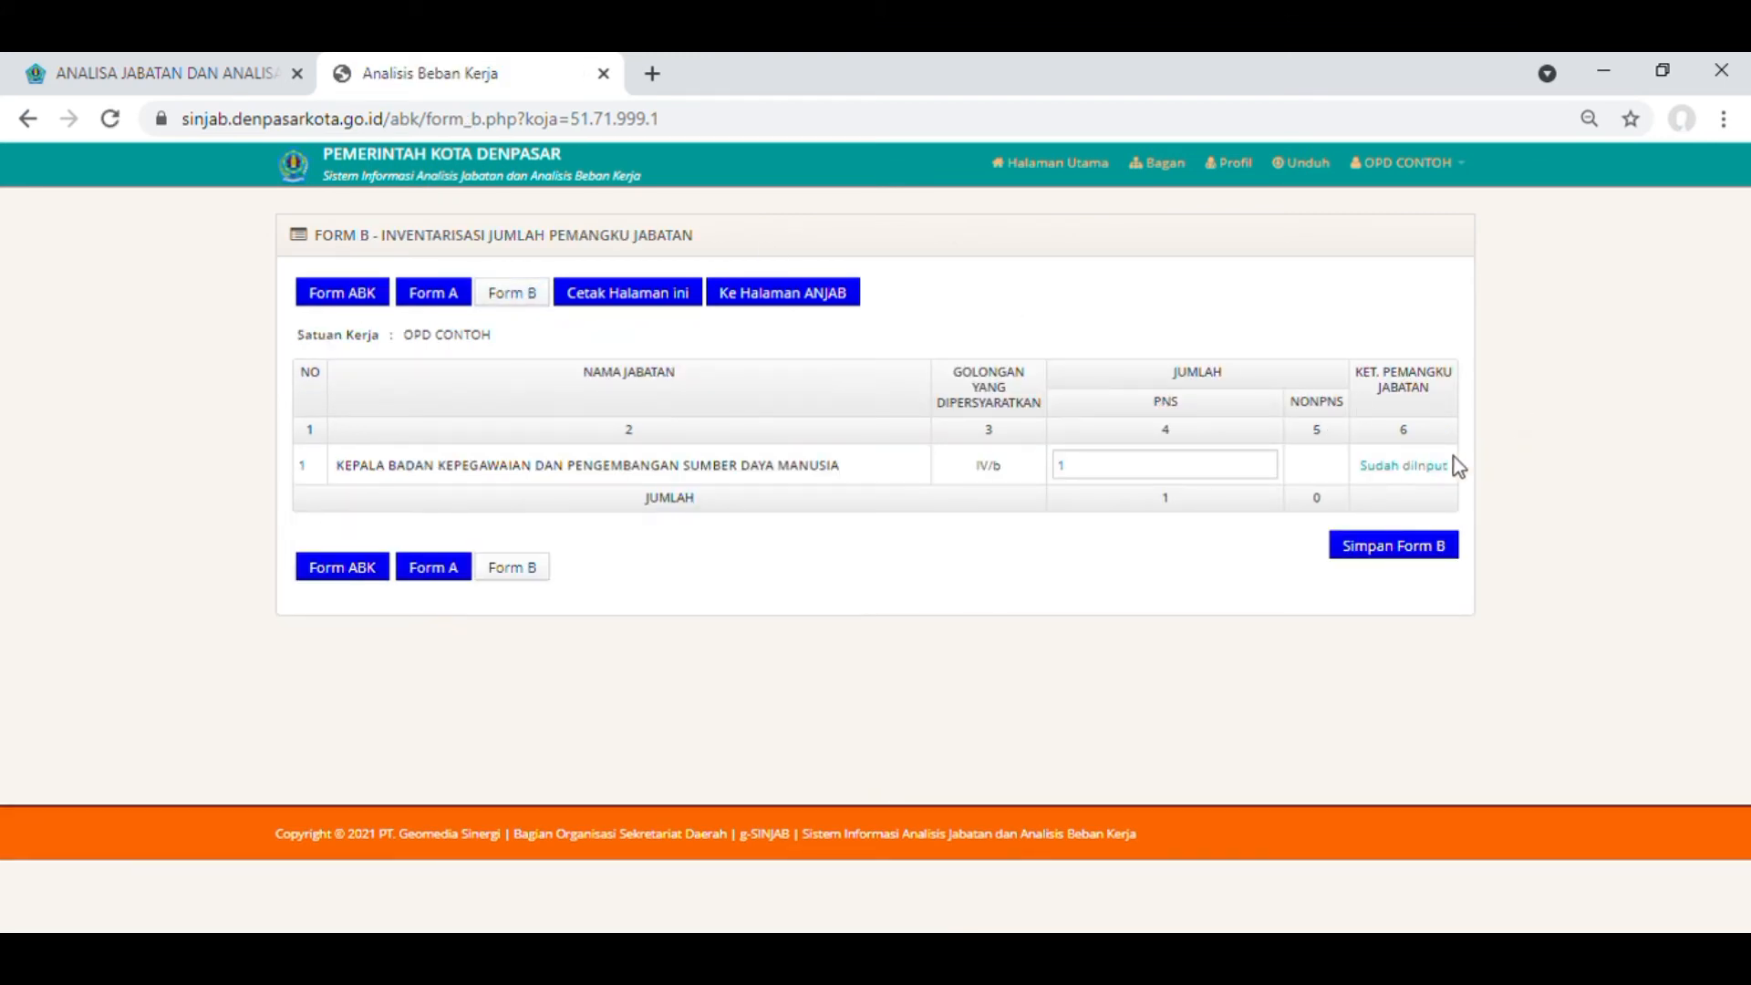
{"action": "left_click", "coordinate": [1405, 467]}
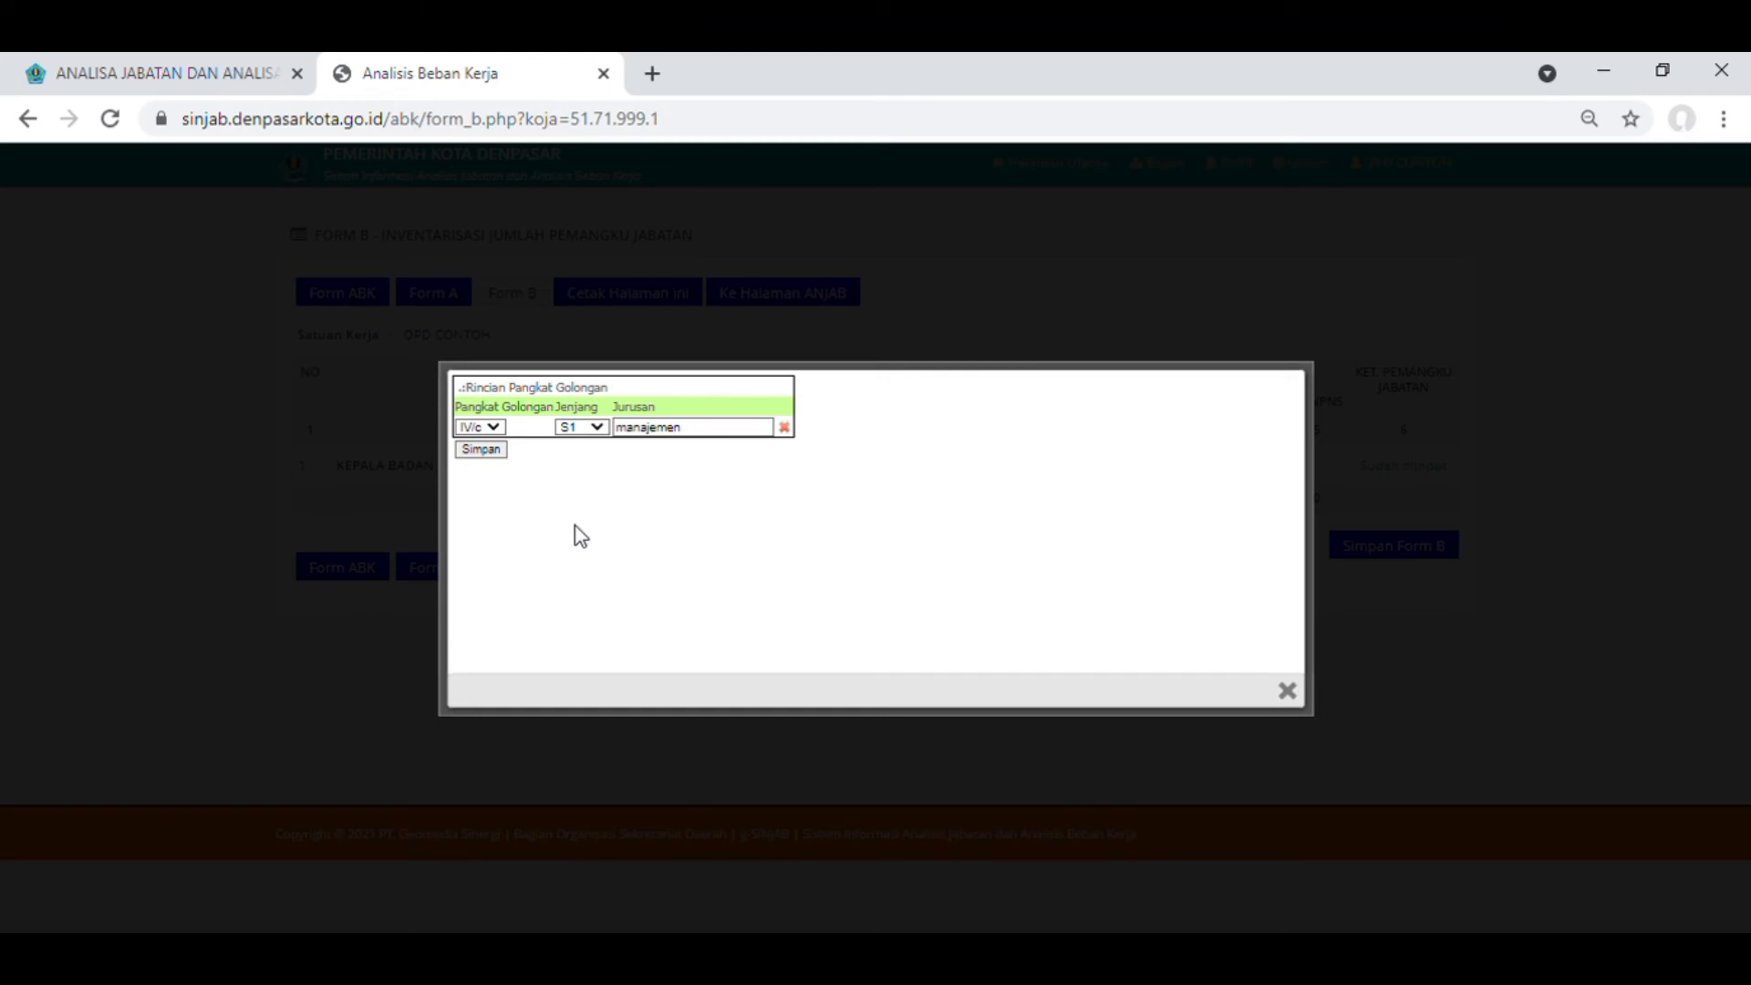
Close the holder details, check the head position's box in the OPD CONTOH organisation chart, and close that chart.
{"action": "left_click", "coordinate": [1287, 692]}
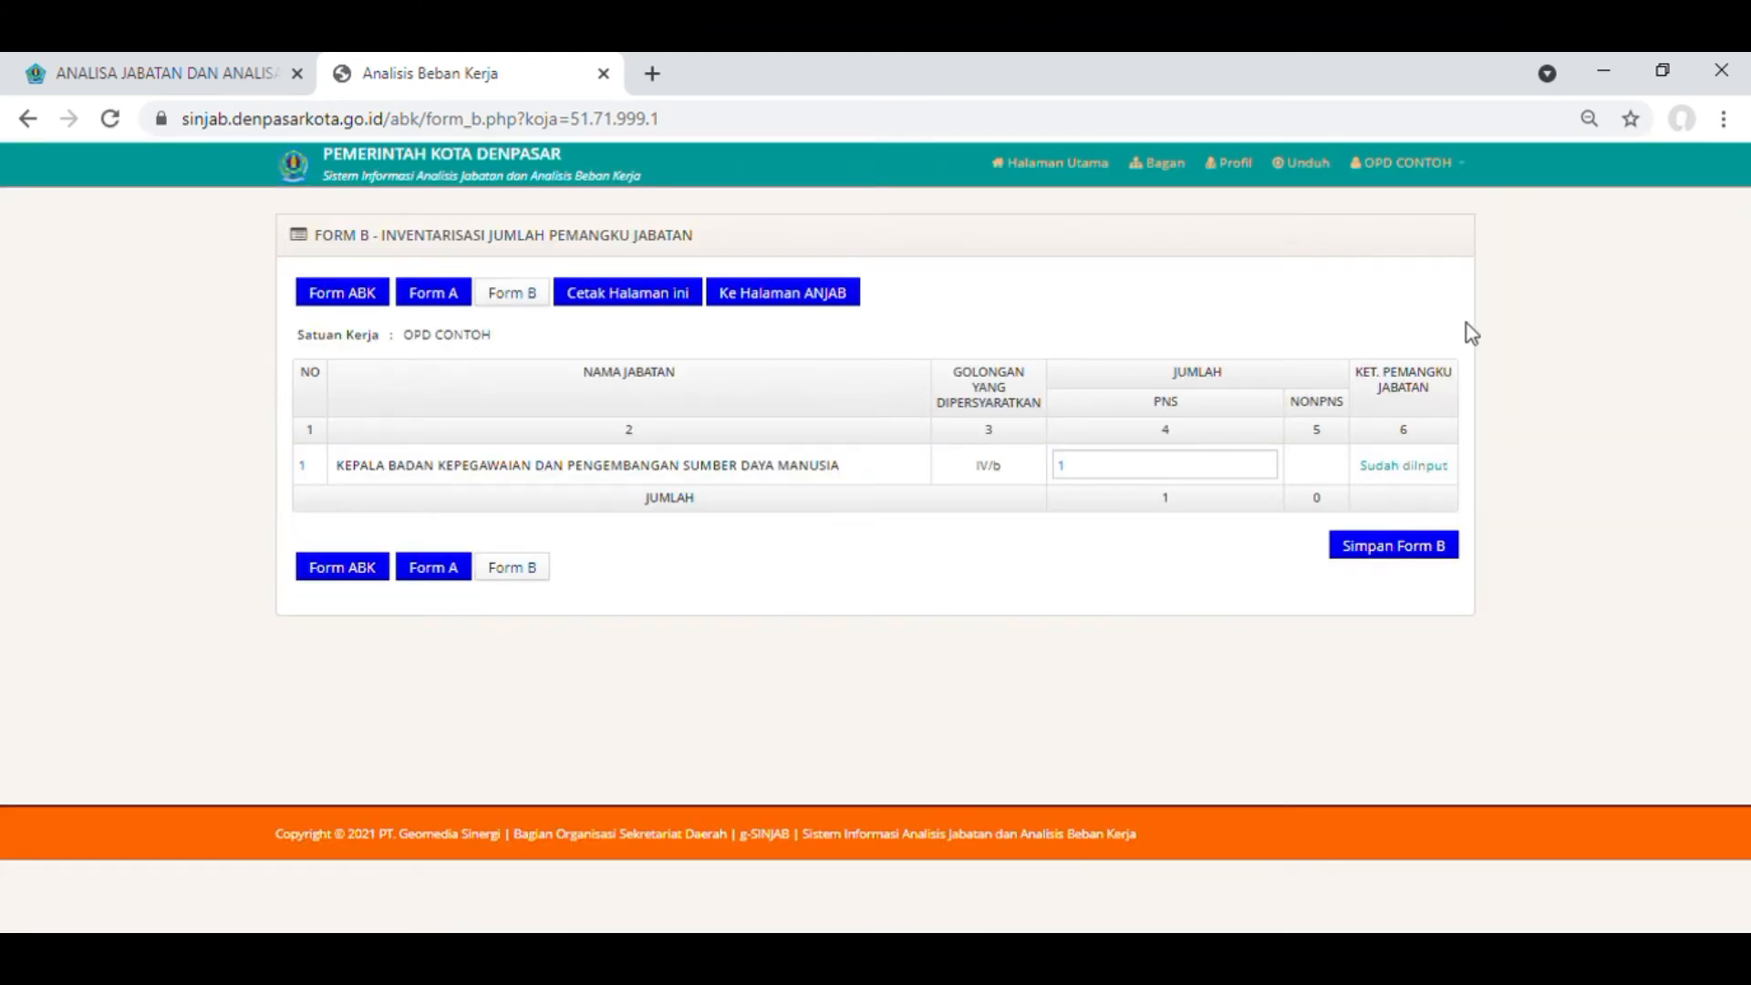
{"action": "left_click", "coordinate": [1175, 165]}
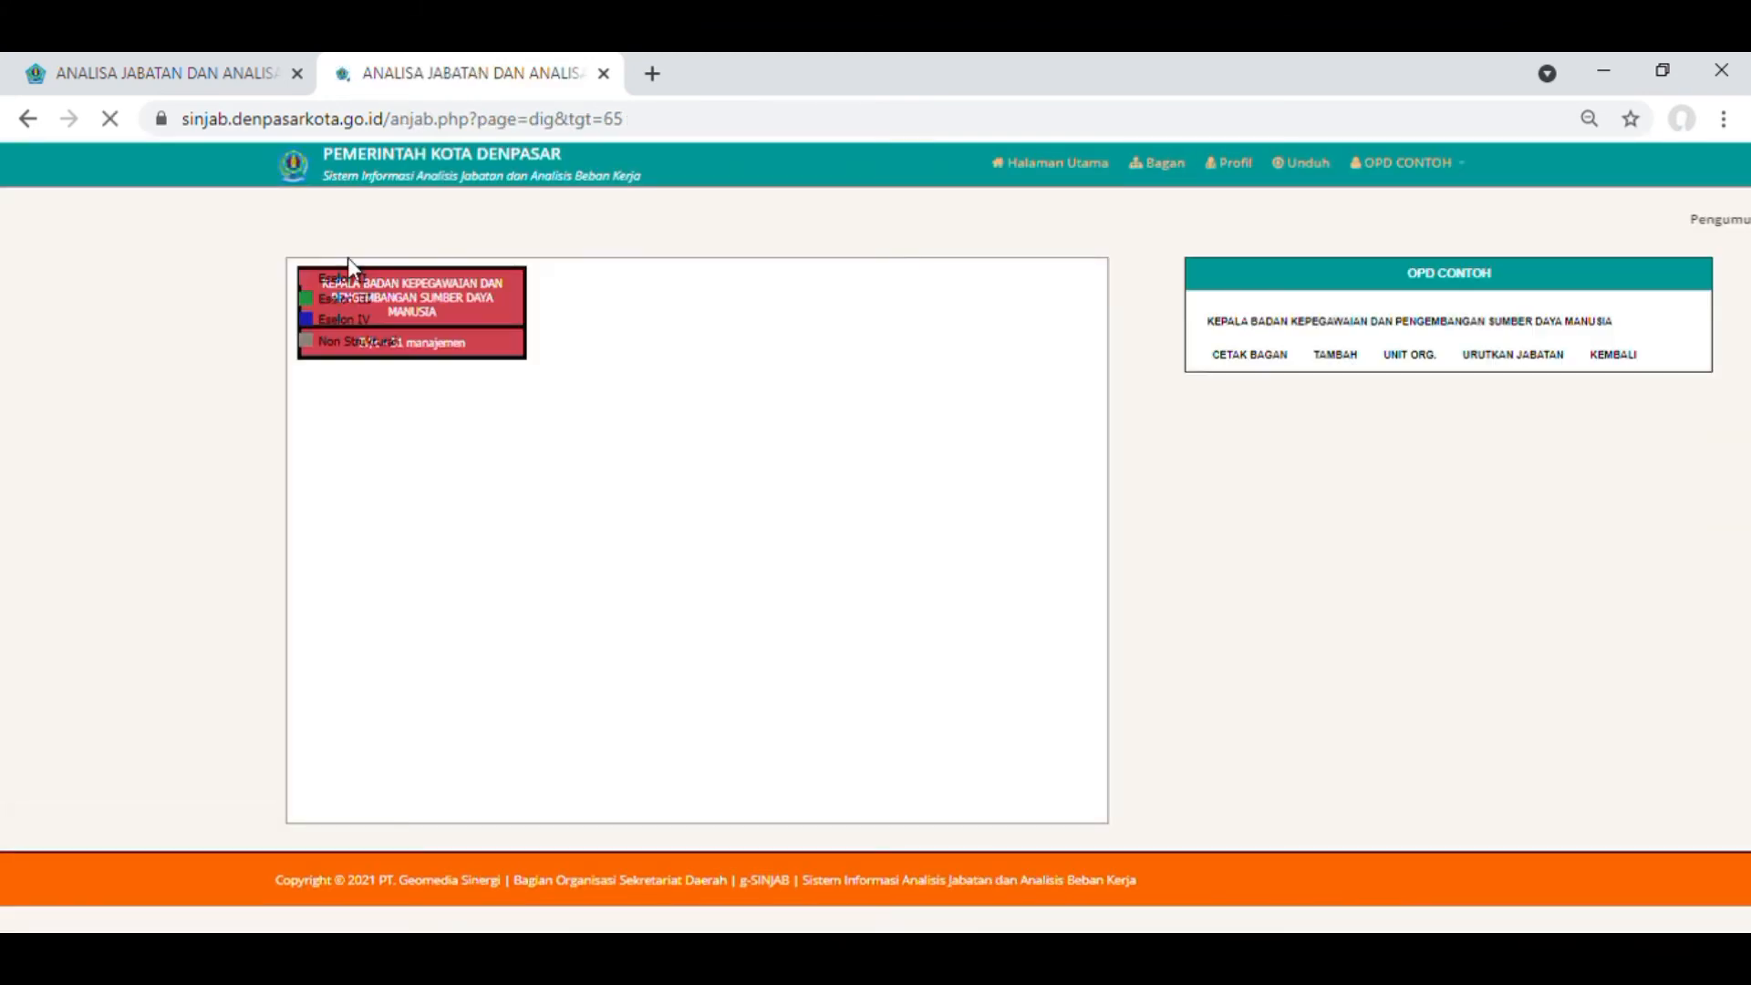
{"action": "left_click_drag", "start_coordinate": [348, 257], "coordinate": [355, 354]}
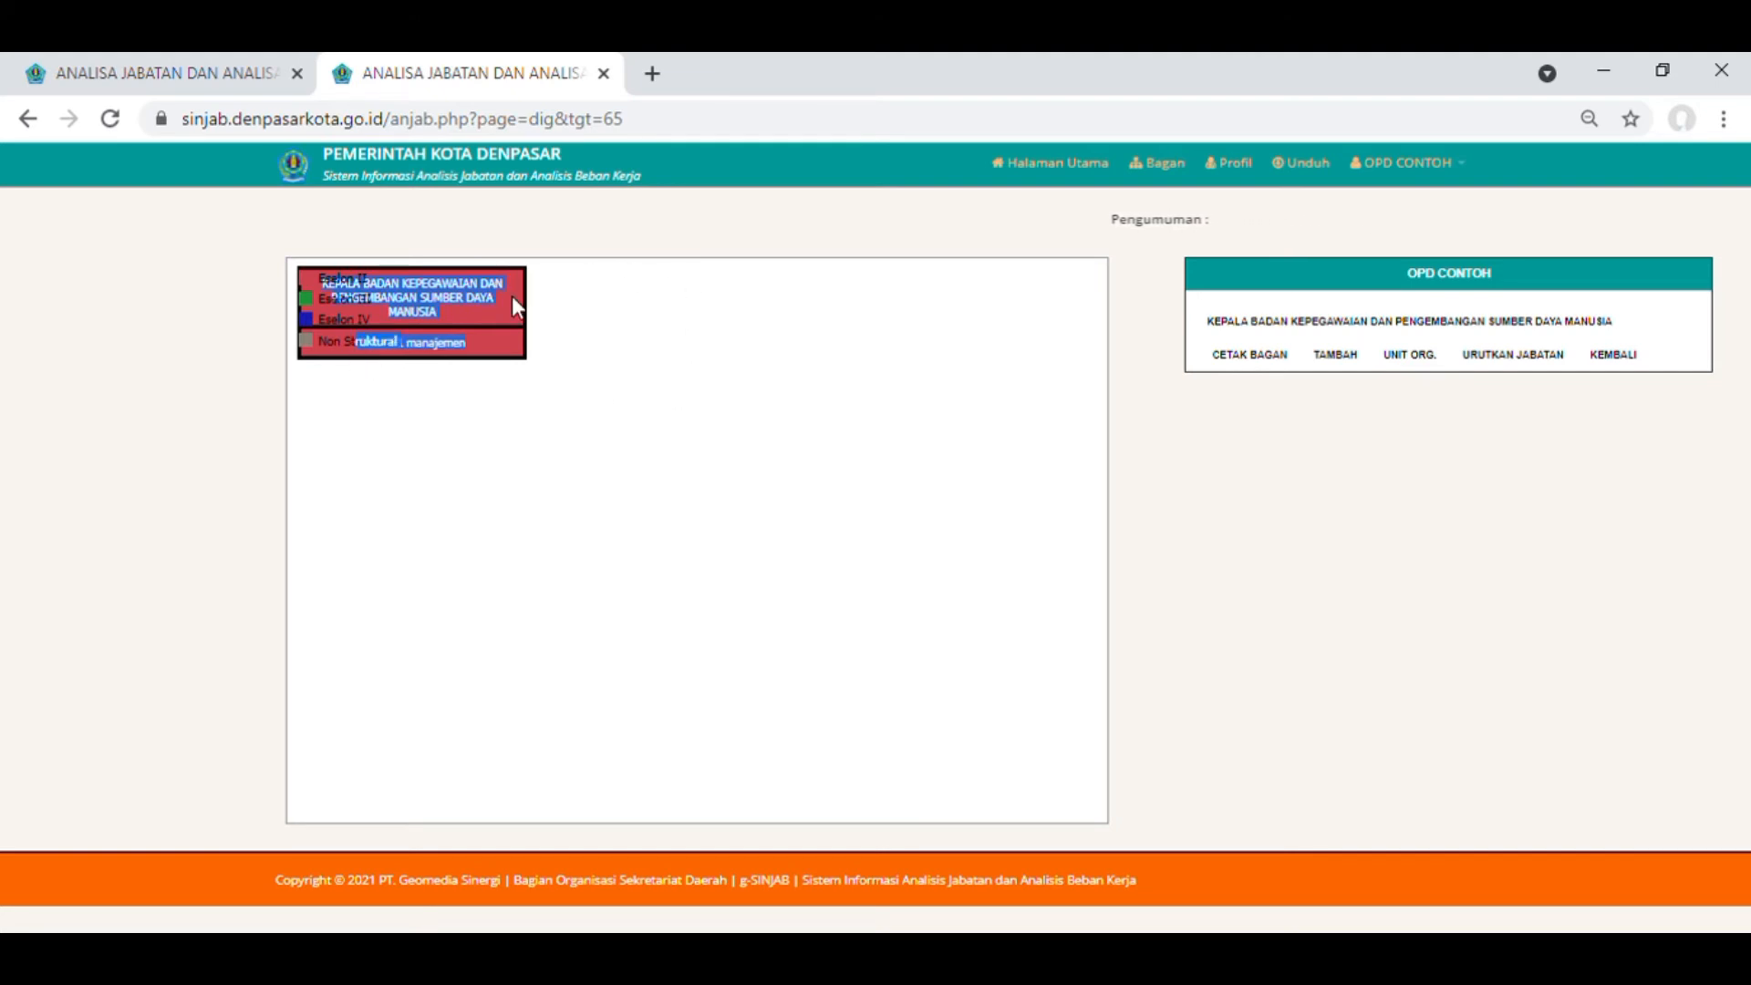
{"action": "left_click", "coordinate": [511, 354]}
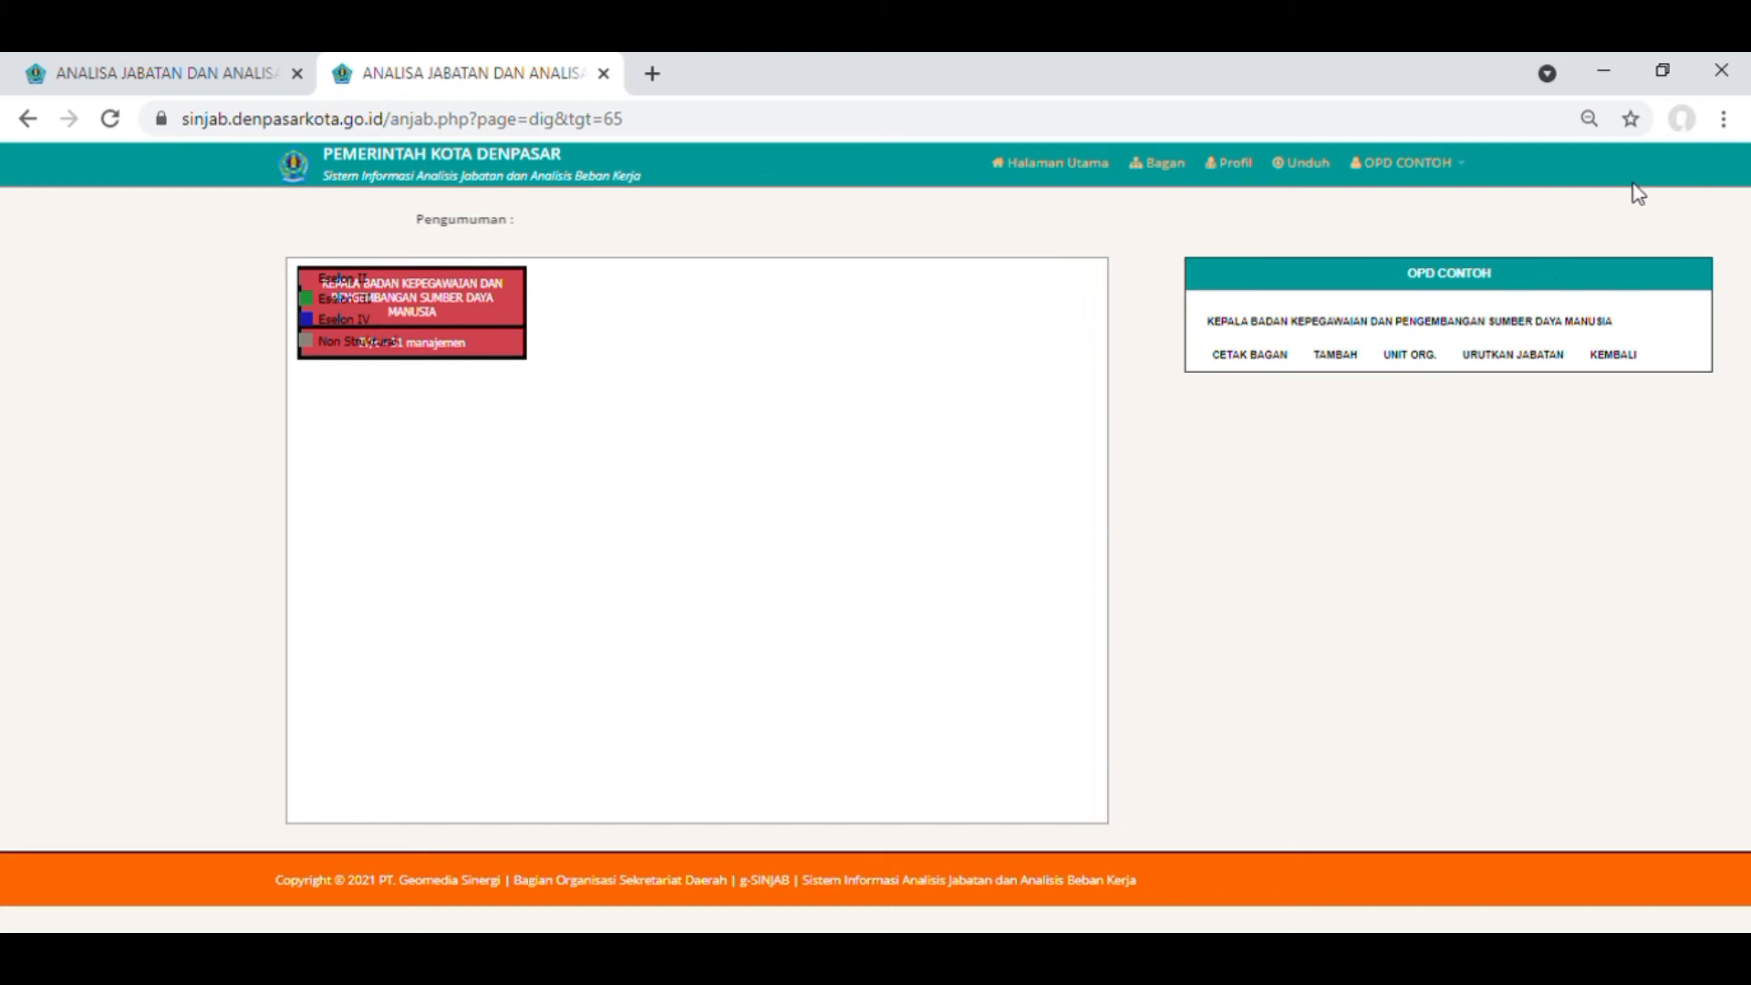
{"action": "key", "text": "ctrl+w"}
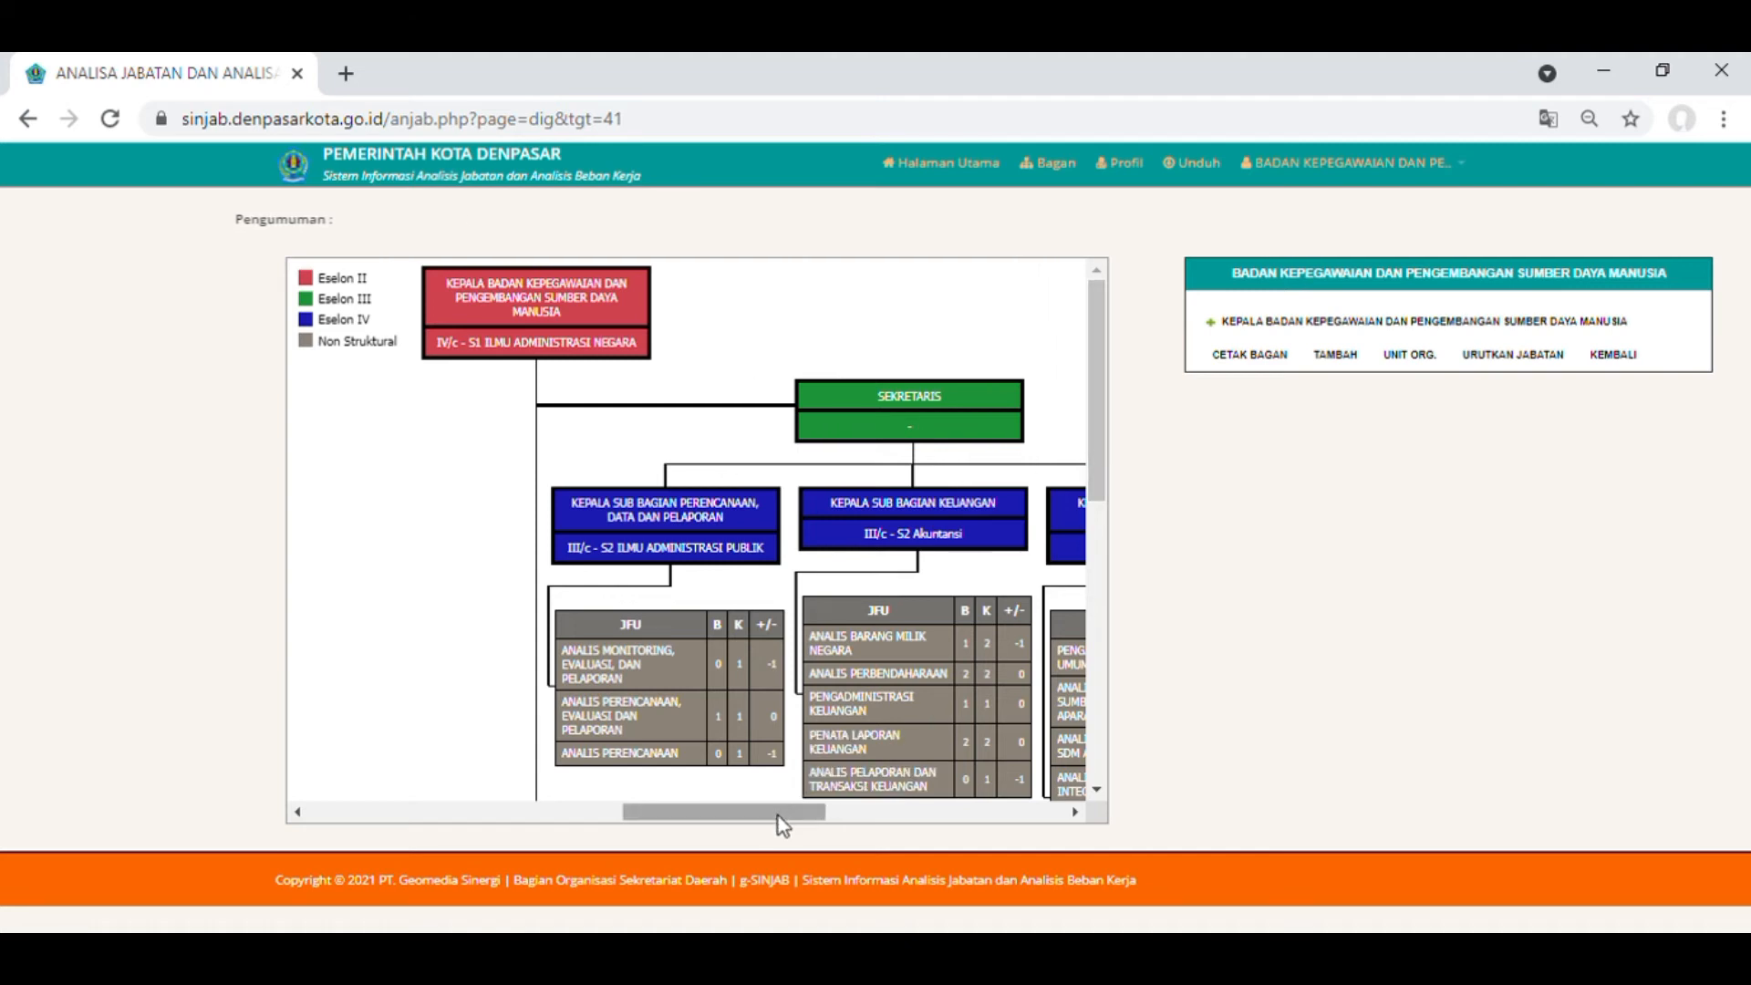
Examine the B, K and +/- figures for Analis Monitoring, Evaluasi, dan Pelaporan in the BADAN KEPEGAWAIAN organisation chart.
{"action": "left_click_drag", "start_coordinate": [779, 816], "coordinate": [832, 830]}
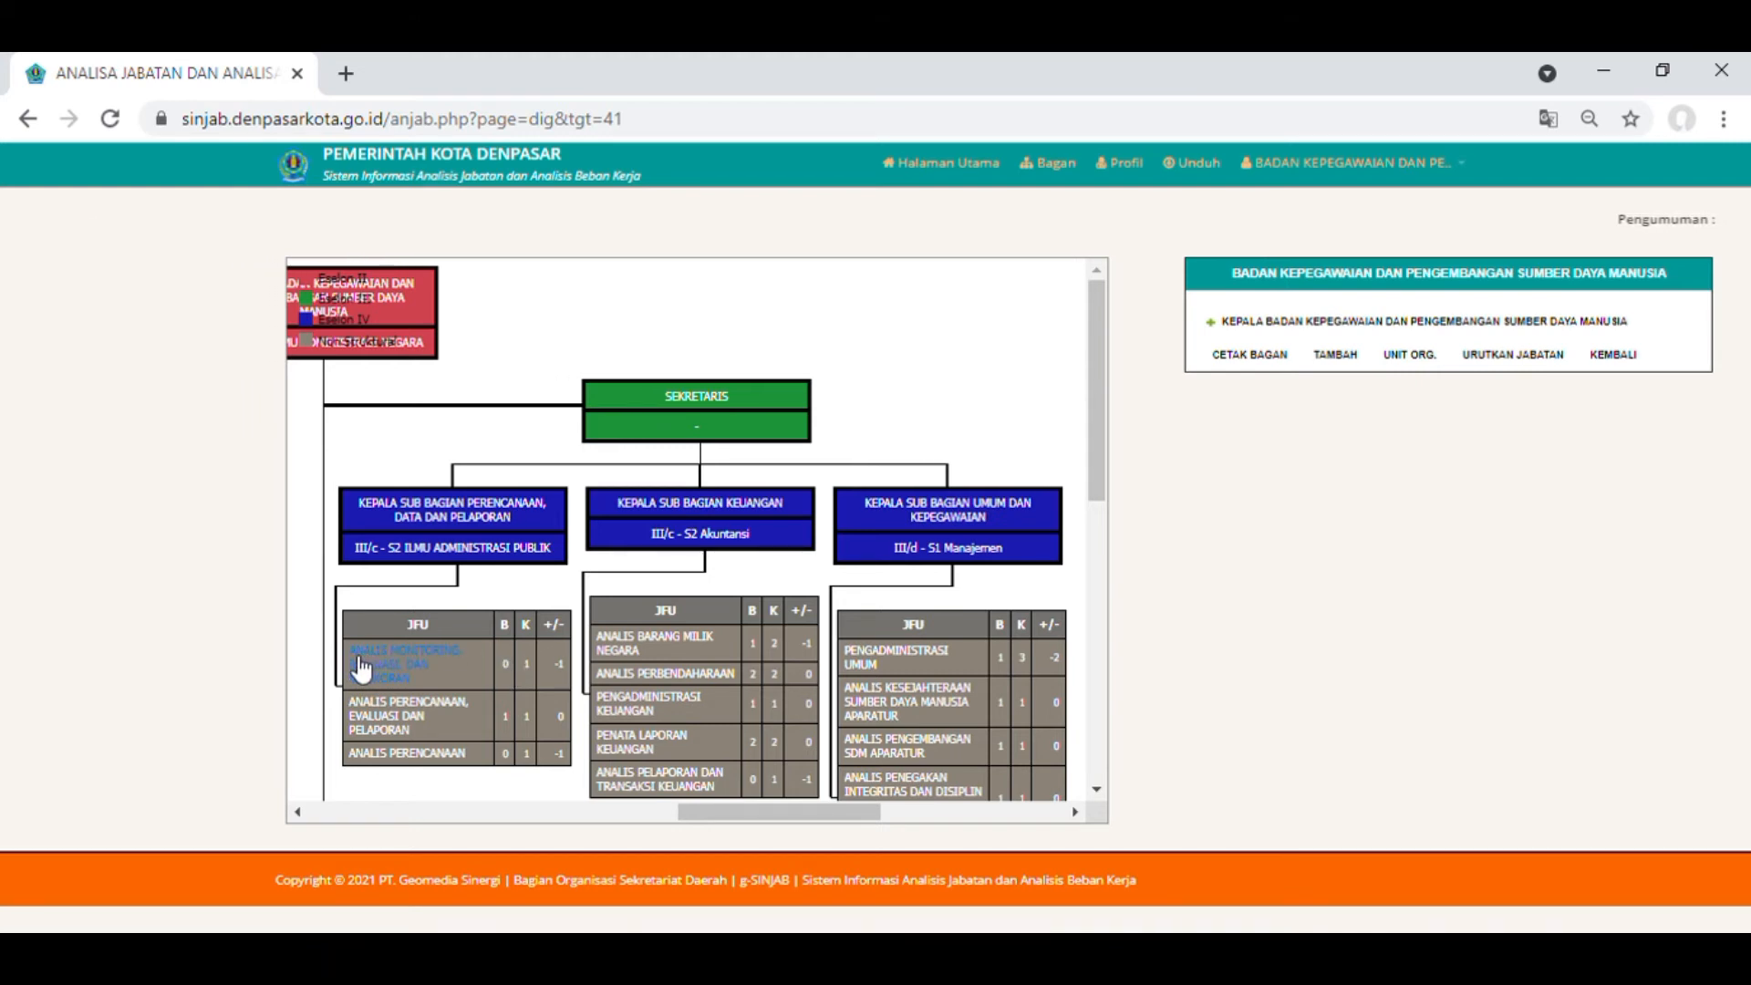
{"action": "double_click", "coordinate": [559, 665]}
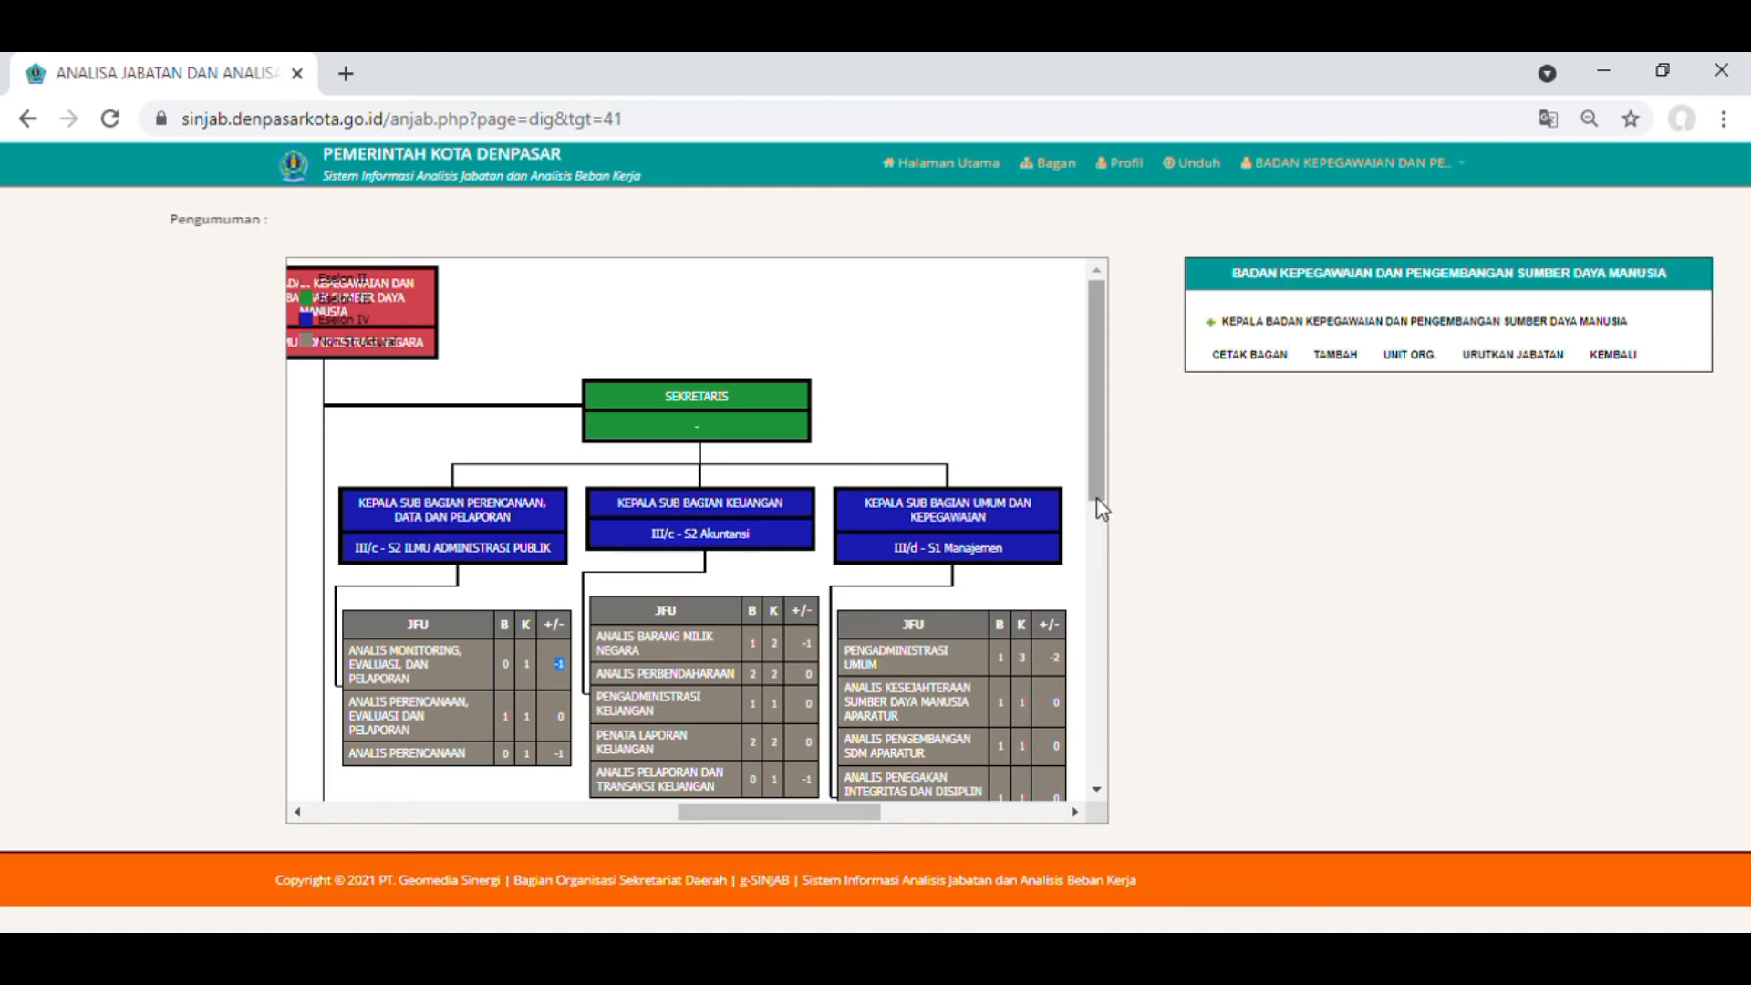
{"action": "double_click", "coordinate": [503, 663]}
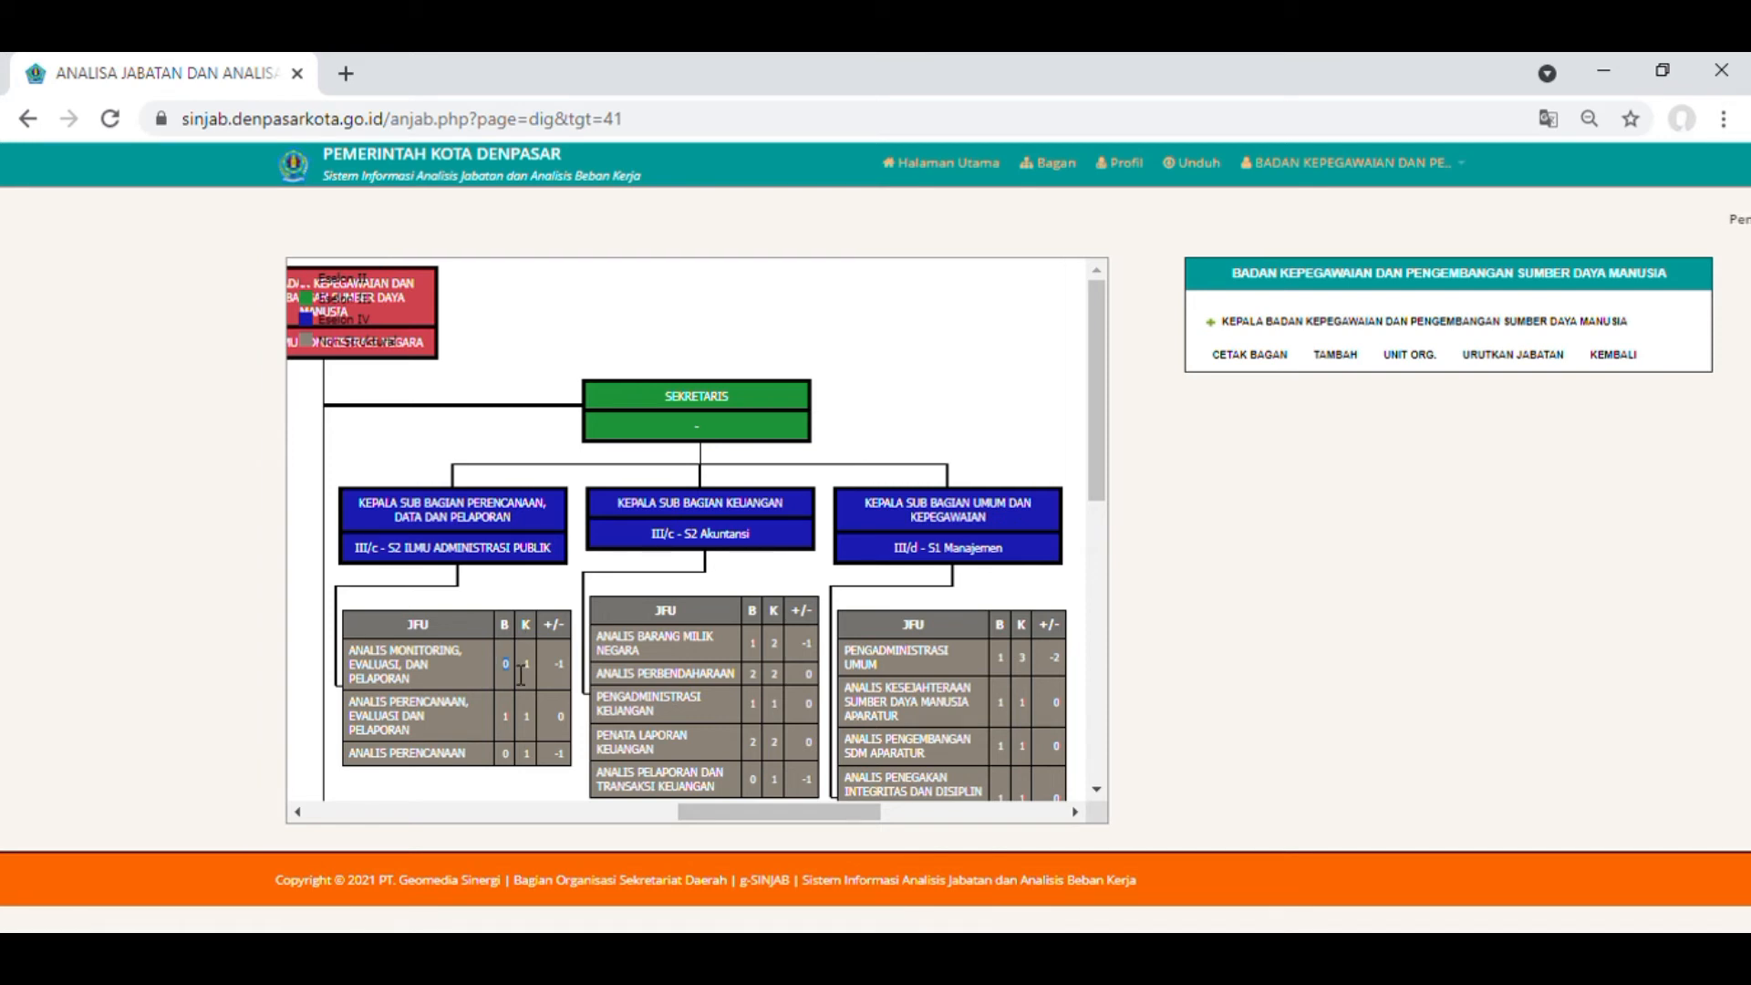
{"action": "left_click", "coordinate": [520, 664]}
{"action": "double_click", "coordinate": [558, 664]}
{"action": "mouse_move", "coordinate": [1103, 438]}
{"action": "left_mouse_down"}
{"action": "mouse_move", "coordinate": [1102, 780]}
{"action": "mouse_move", "coordinate": [1118, 571]}
{"action": "mouse_move", "coordinate": [1110, 586]}
{"action": "mouse_move", "coordinate": [1104, 444]}
{"action": "left_mouse_up"}
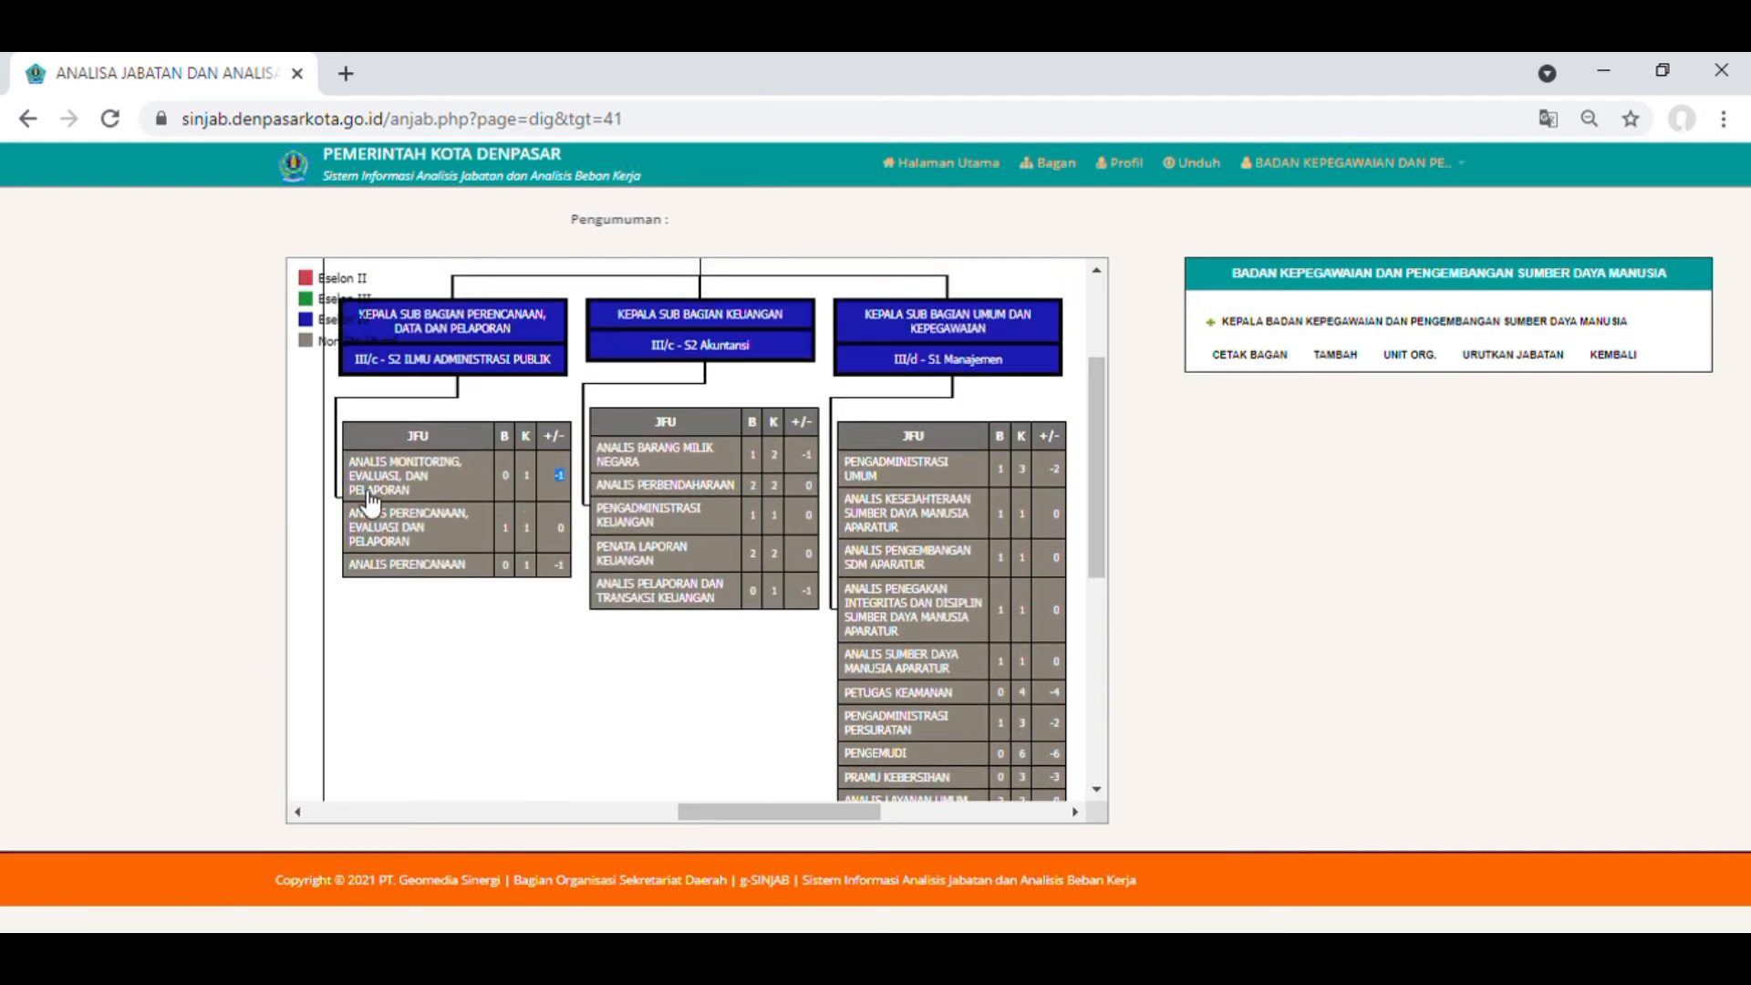
Open the ABK page of Analis Monitoring, Evaluasi, dan Pelaporan, review its Volume Kerja, Norma Waktu and total staff needed, and close it.
{"action": "middle_click", "coordinate": [430, 489]}
{"action": "left_click", "coordinate": [480, 62]}
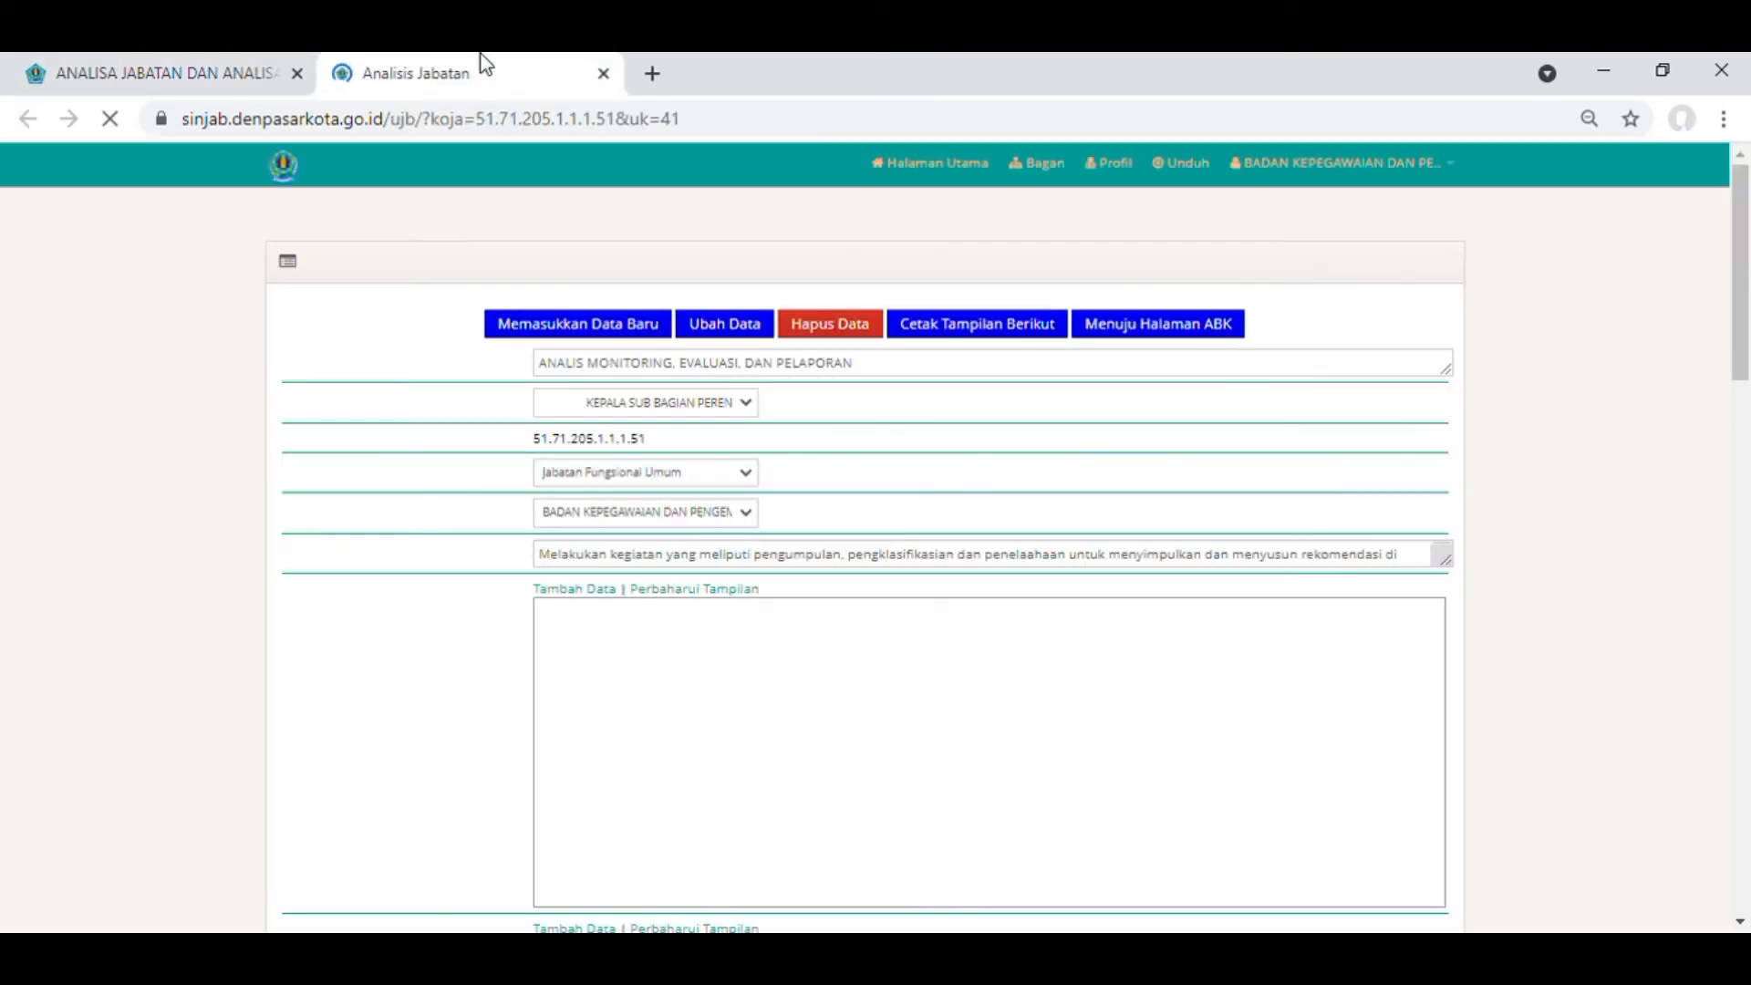
{"action": "left_click", "coordinate": [1128, 328]}
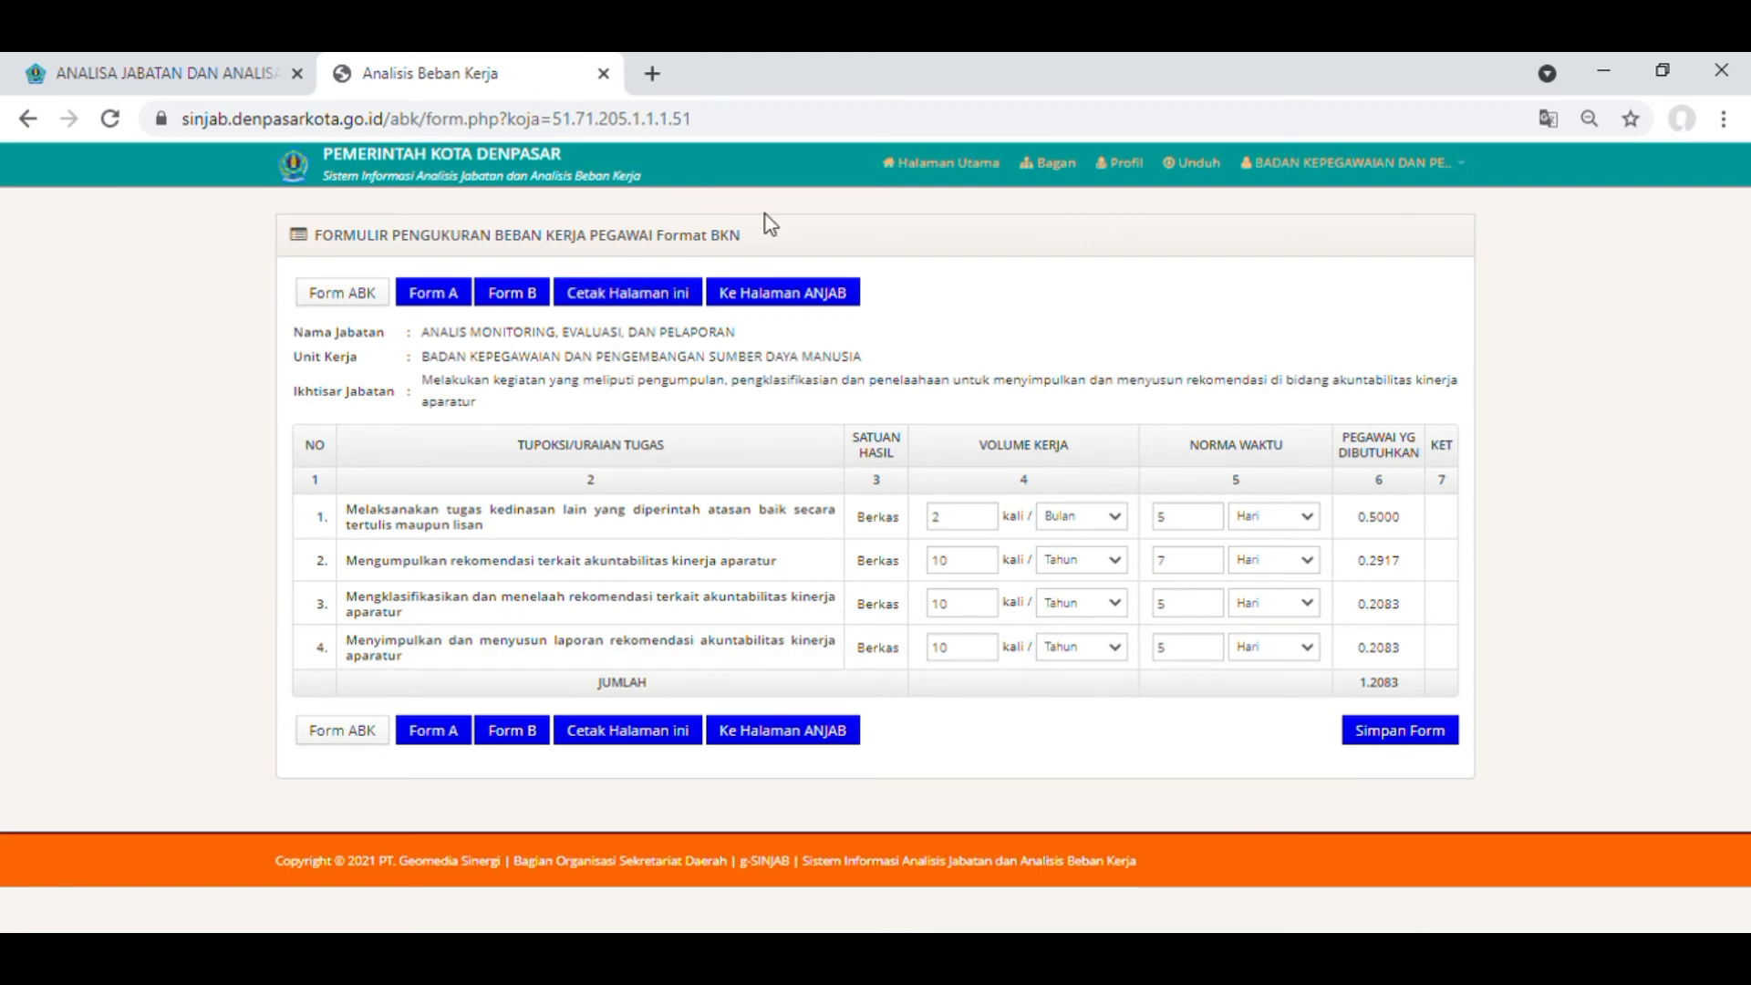
{"action": "left_click_drag", "start_coordinate": [773, 247], "coordinate": [526, 257]}
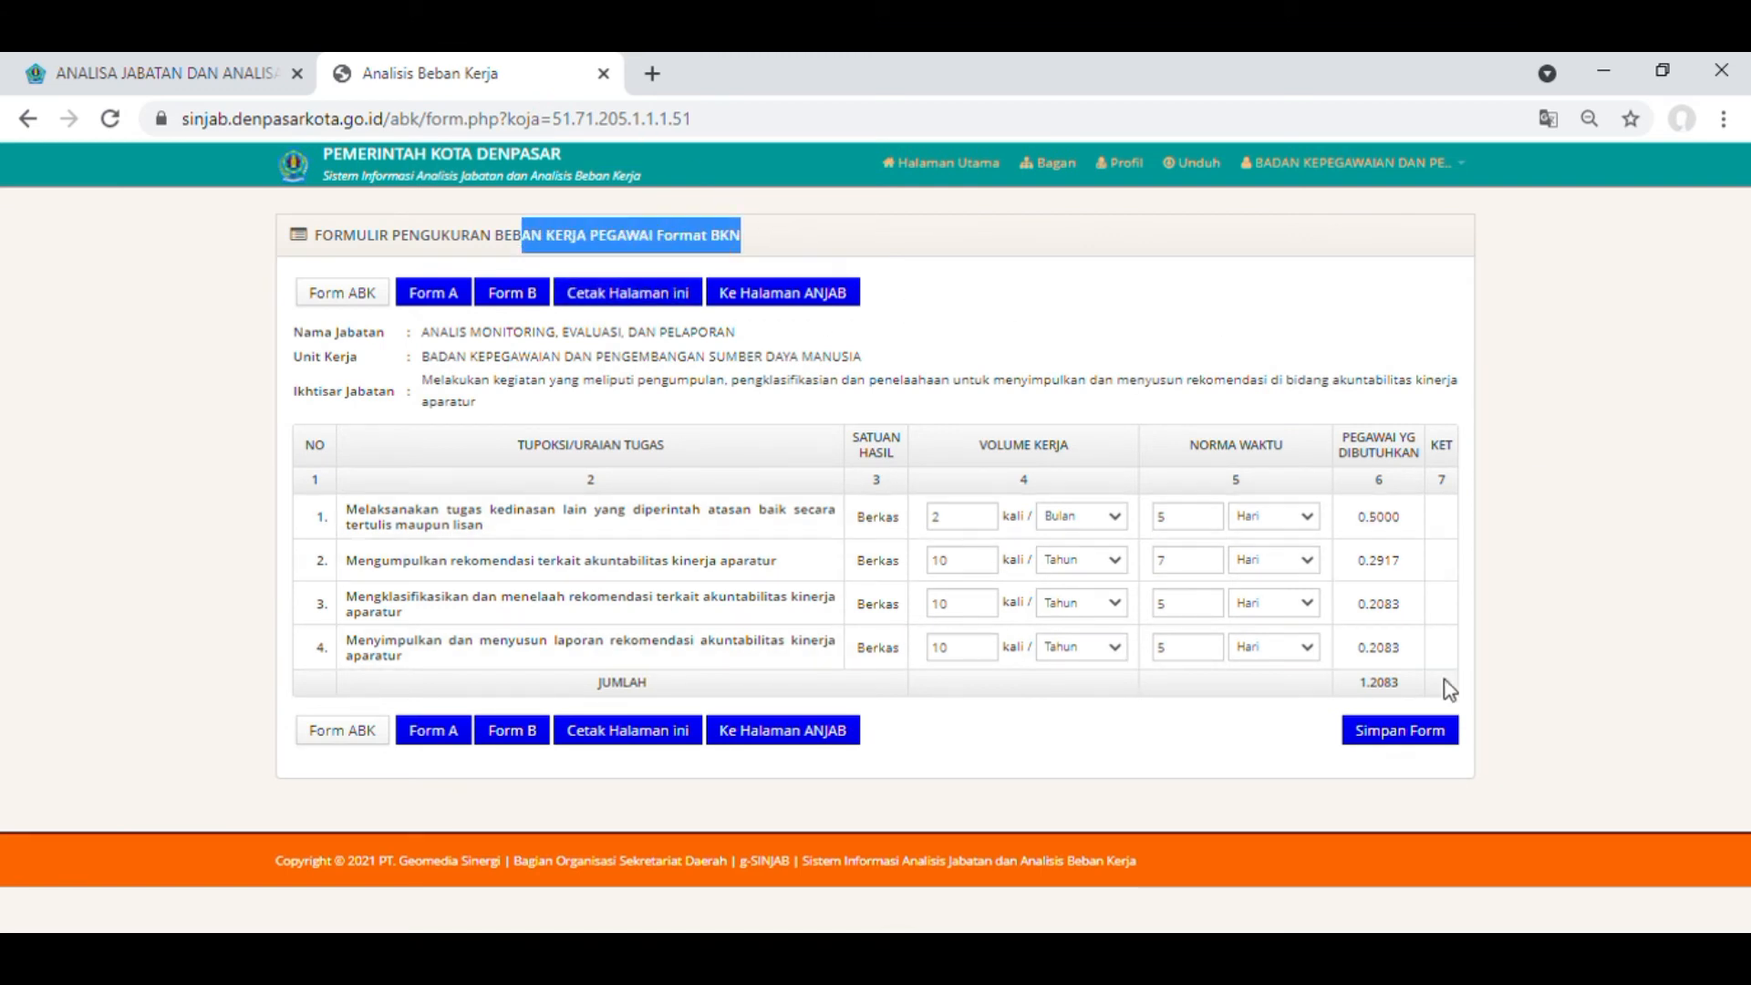
{"action": "left_click_drag", "start_coordinate": [1373, 695], "coordinate": [1405, 703]}
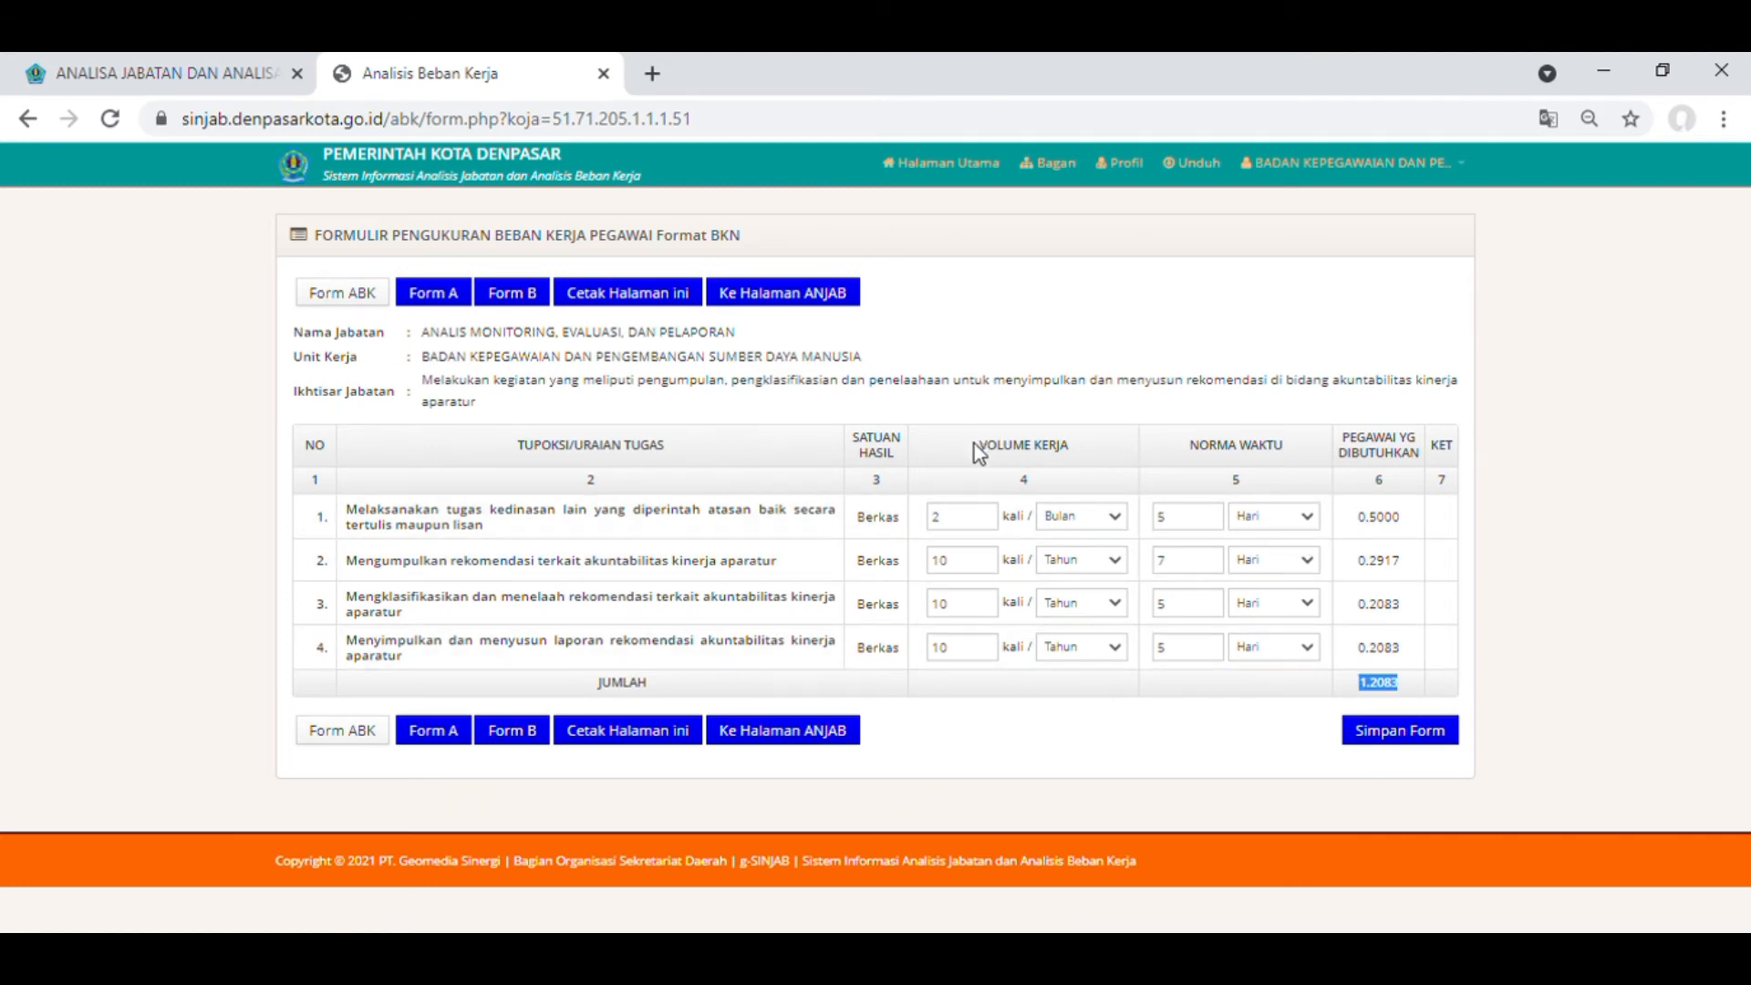
{"action": "left_click_drag", "start_coordinate": [974, 443], "coordinate": [1289, 458]}
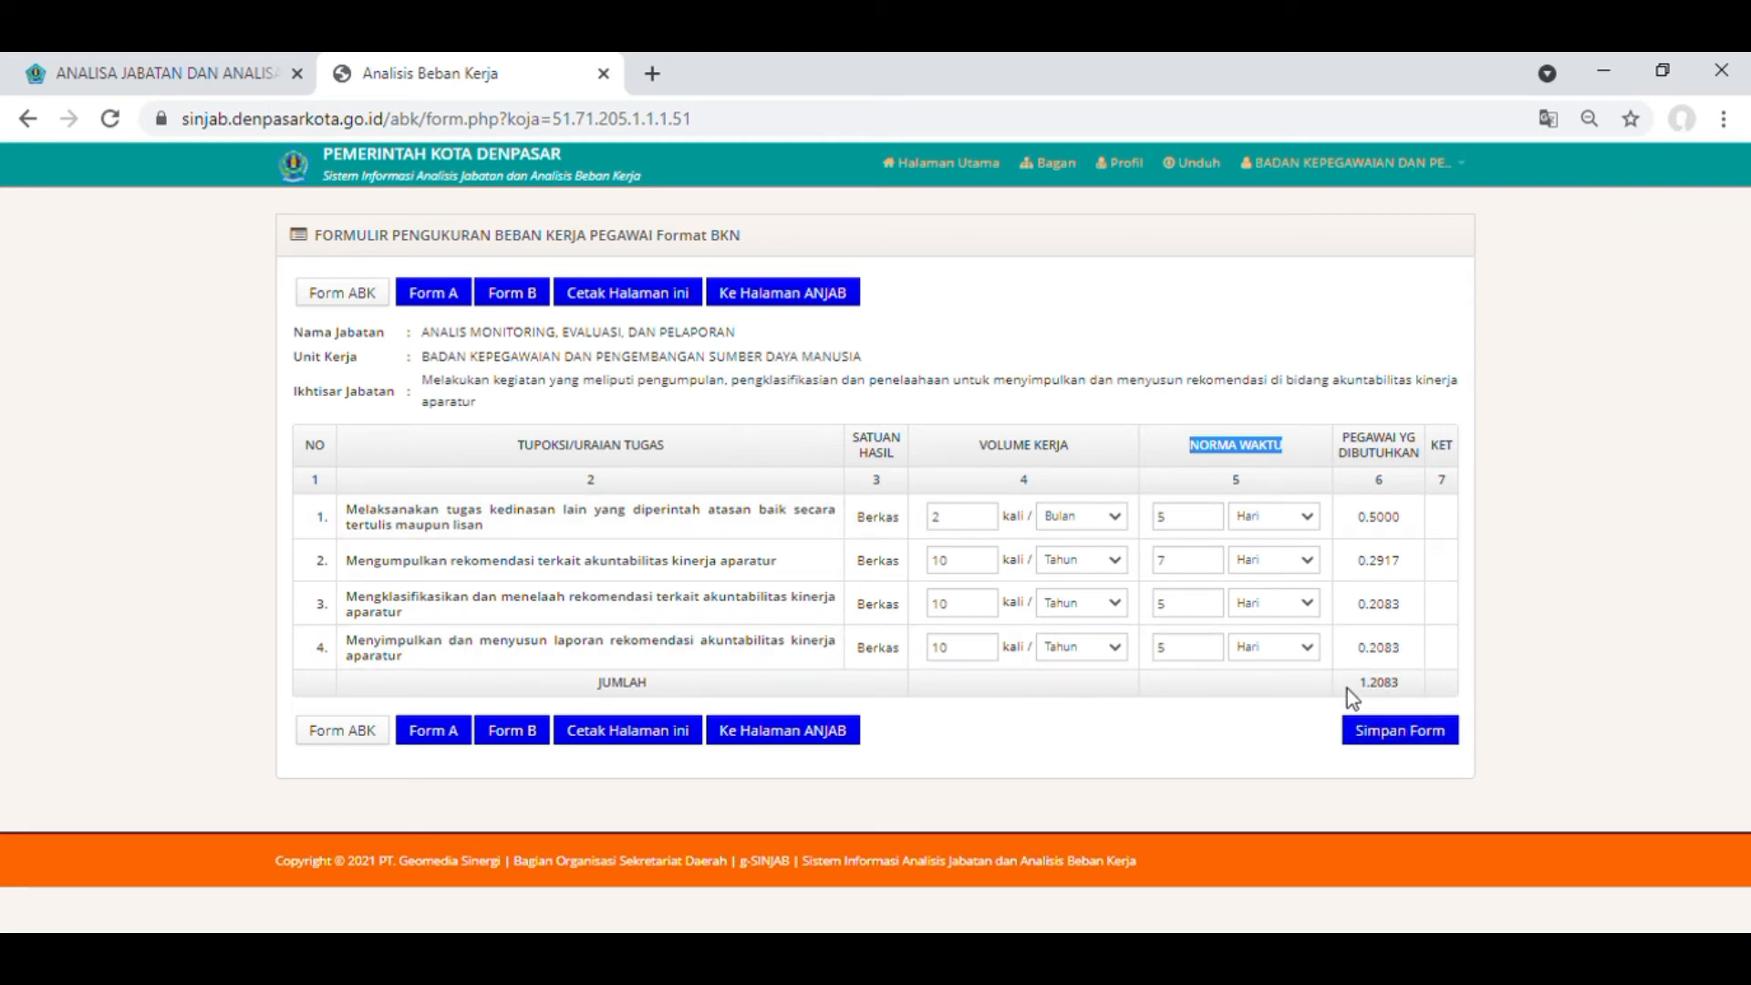
{"action": "left_click_drag", "start_coordinate": [1357, 682], "coordinate": [1409, 698]}
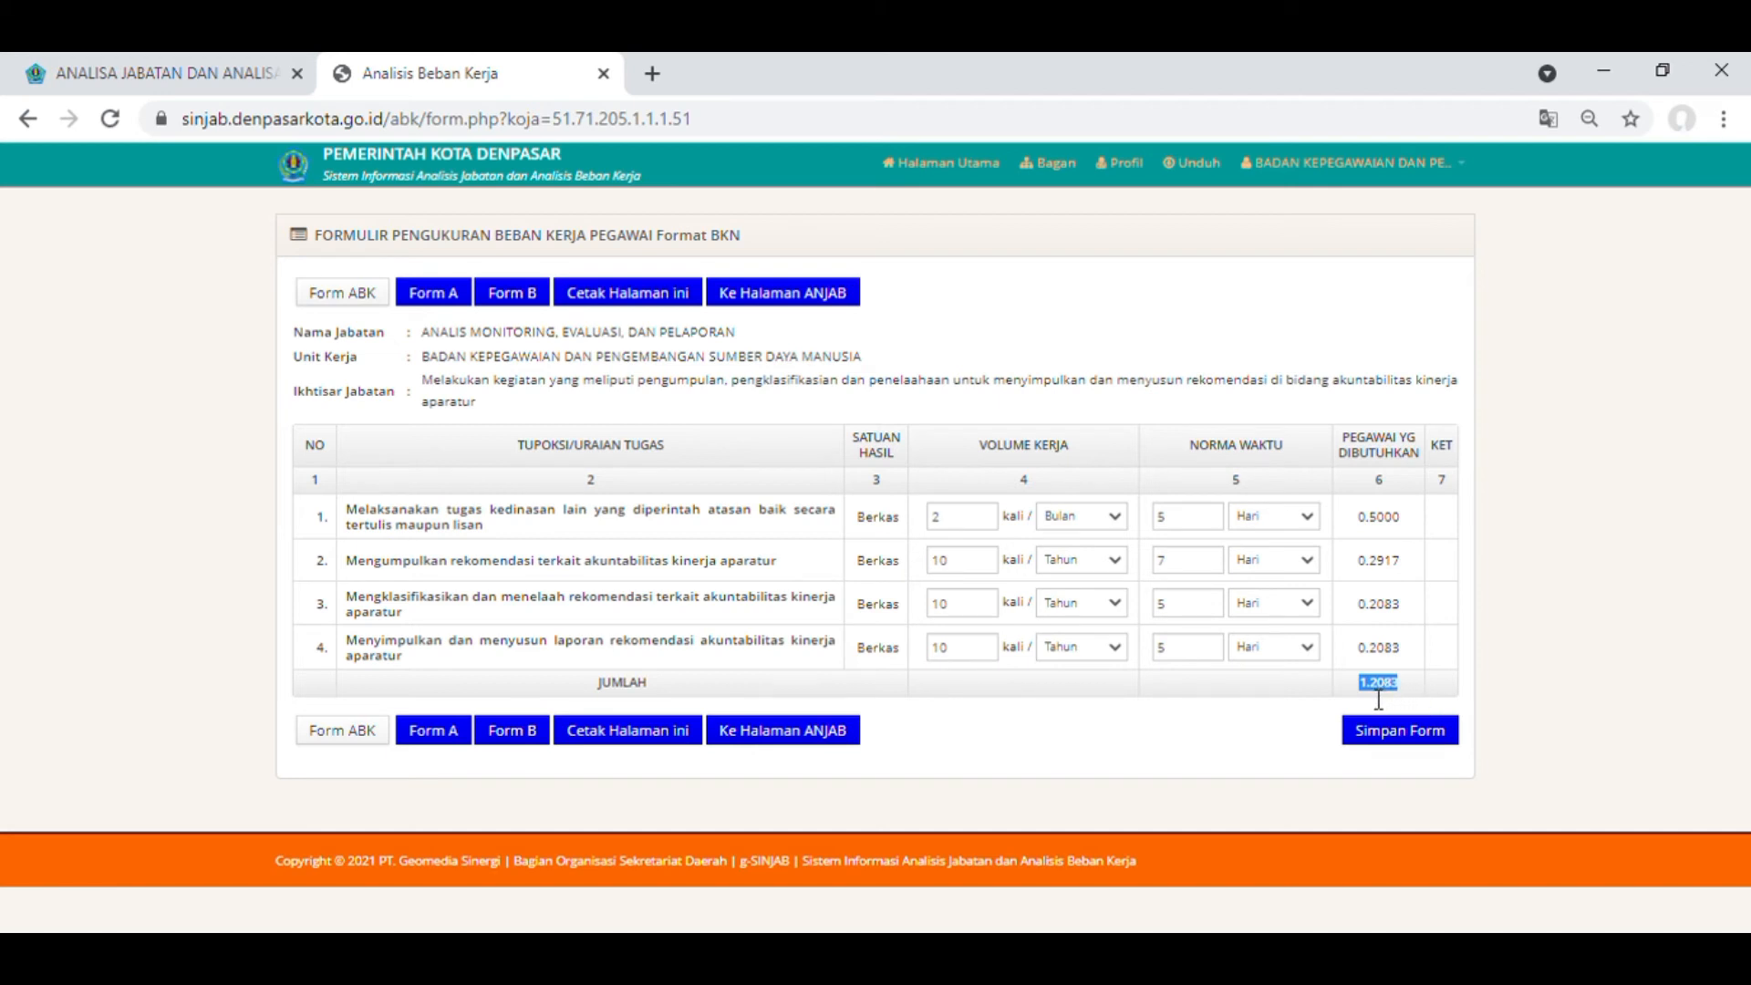
{"action": "left_click", "coordinate": [1423, 694]}
{"action": "key", "text": "ctrl+w"}
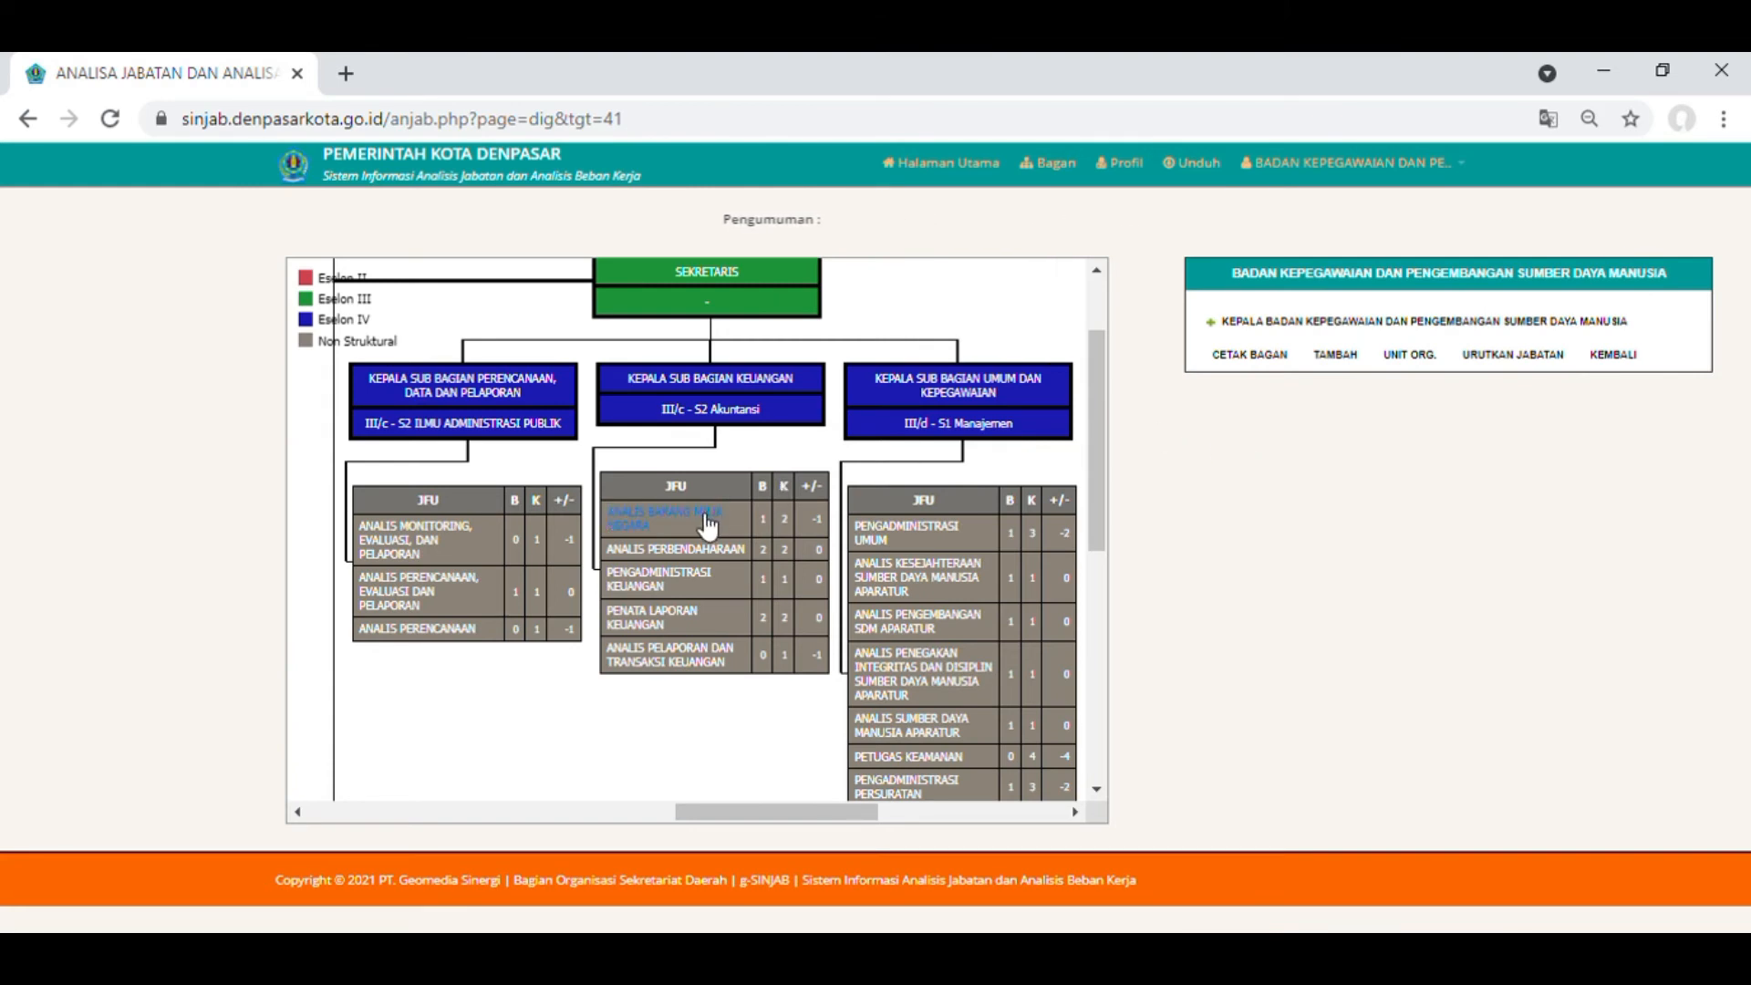
Examine the JFU tables of the sub-sections under Sekretaris in the organisation chart.
{"action": "left_click_drag", "start_coordinate": [429, 511], "coordinate": [356, 534]}
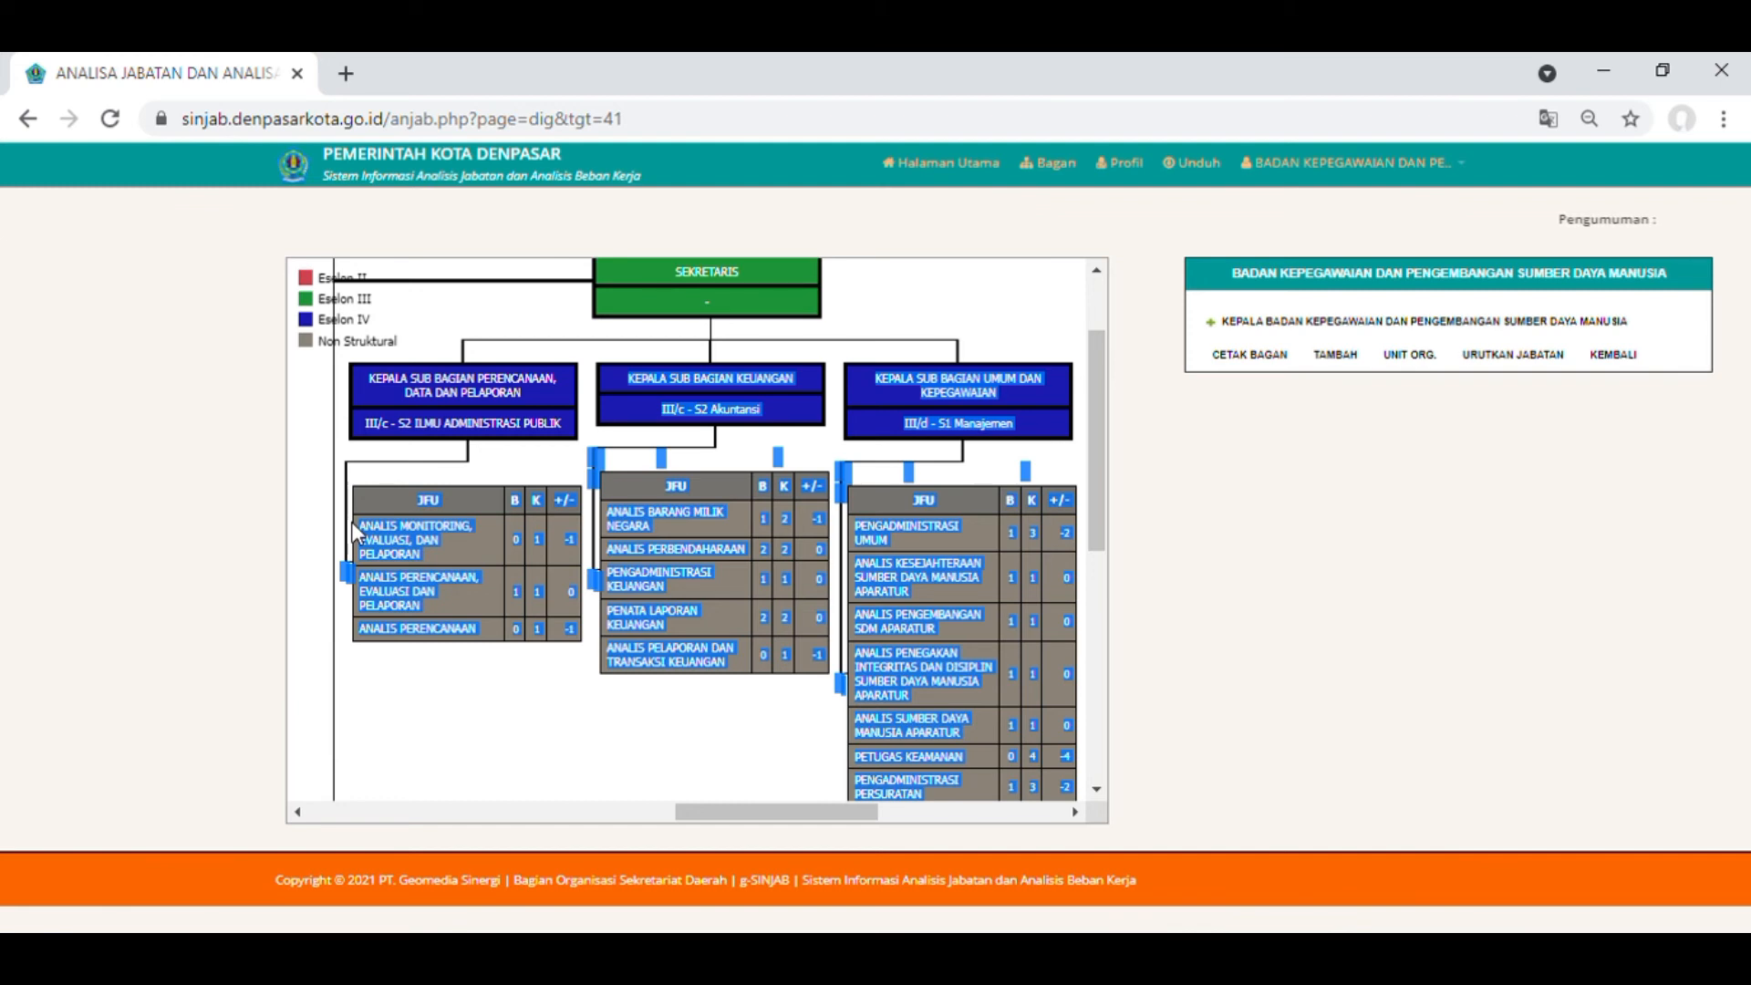
{"action": "left_click", "coordinate": [313, 573]}
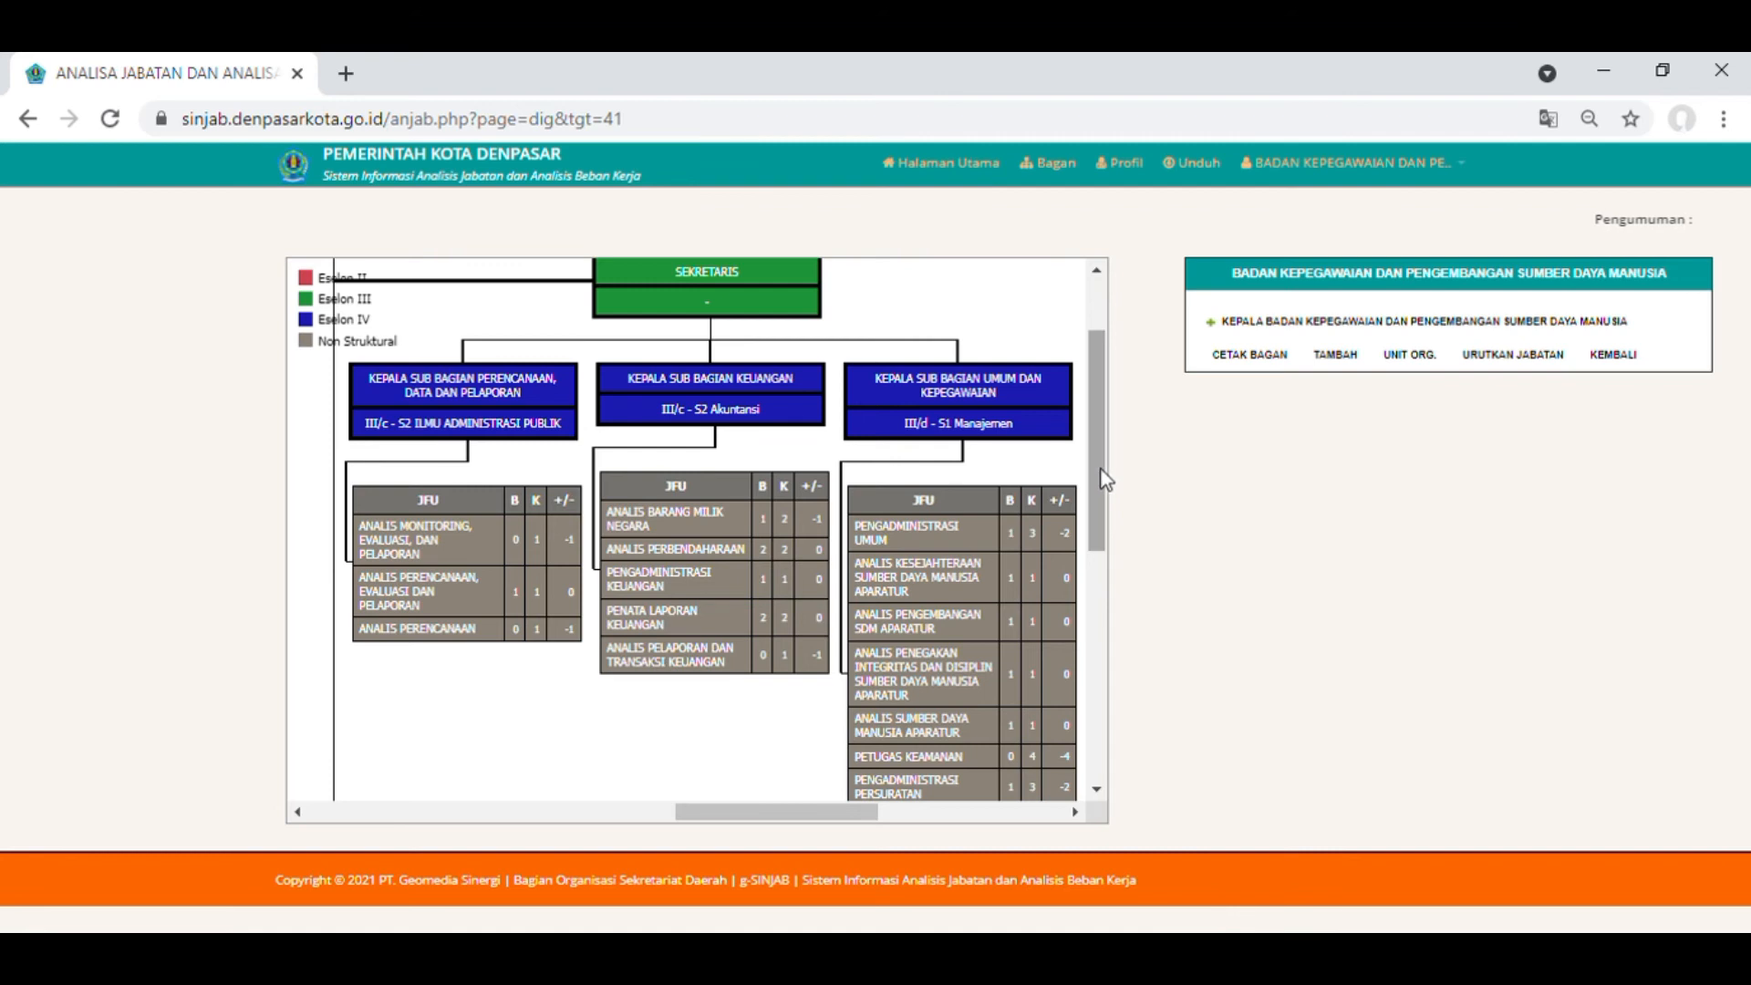
{"action": "left_click_drag", "start_coordinate": [1105, 481], "coordinate": [1106, 520]}
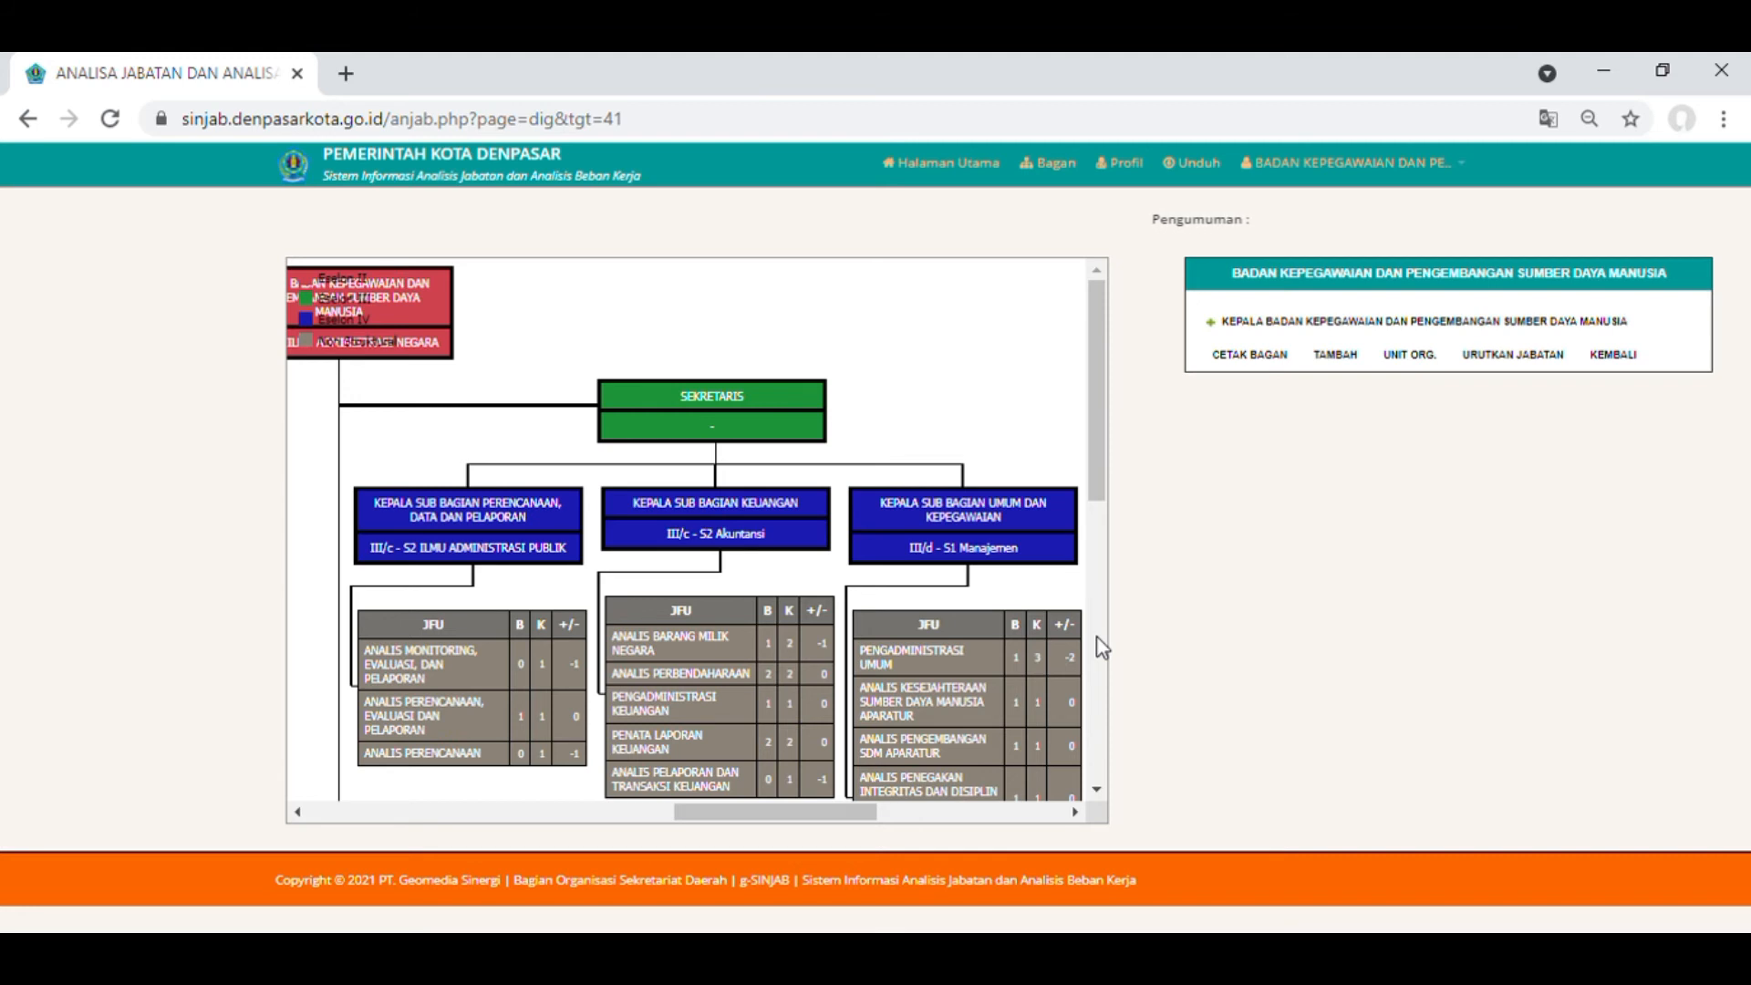
Open the form for adding a position under Kepala Badan Kepegawaian and view its Jabatan type options.
{"action": "left_click", "coordinate": [1339, 358]}
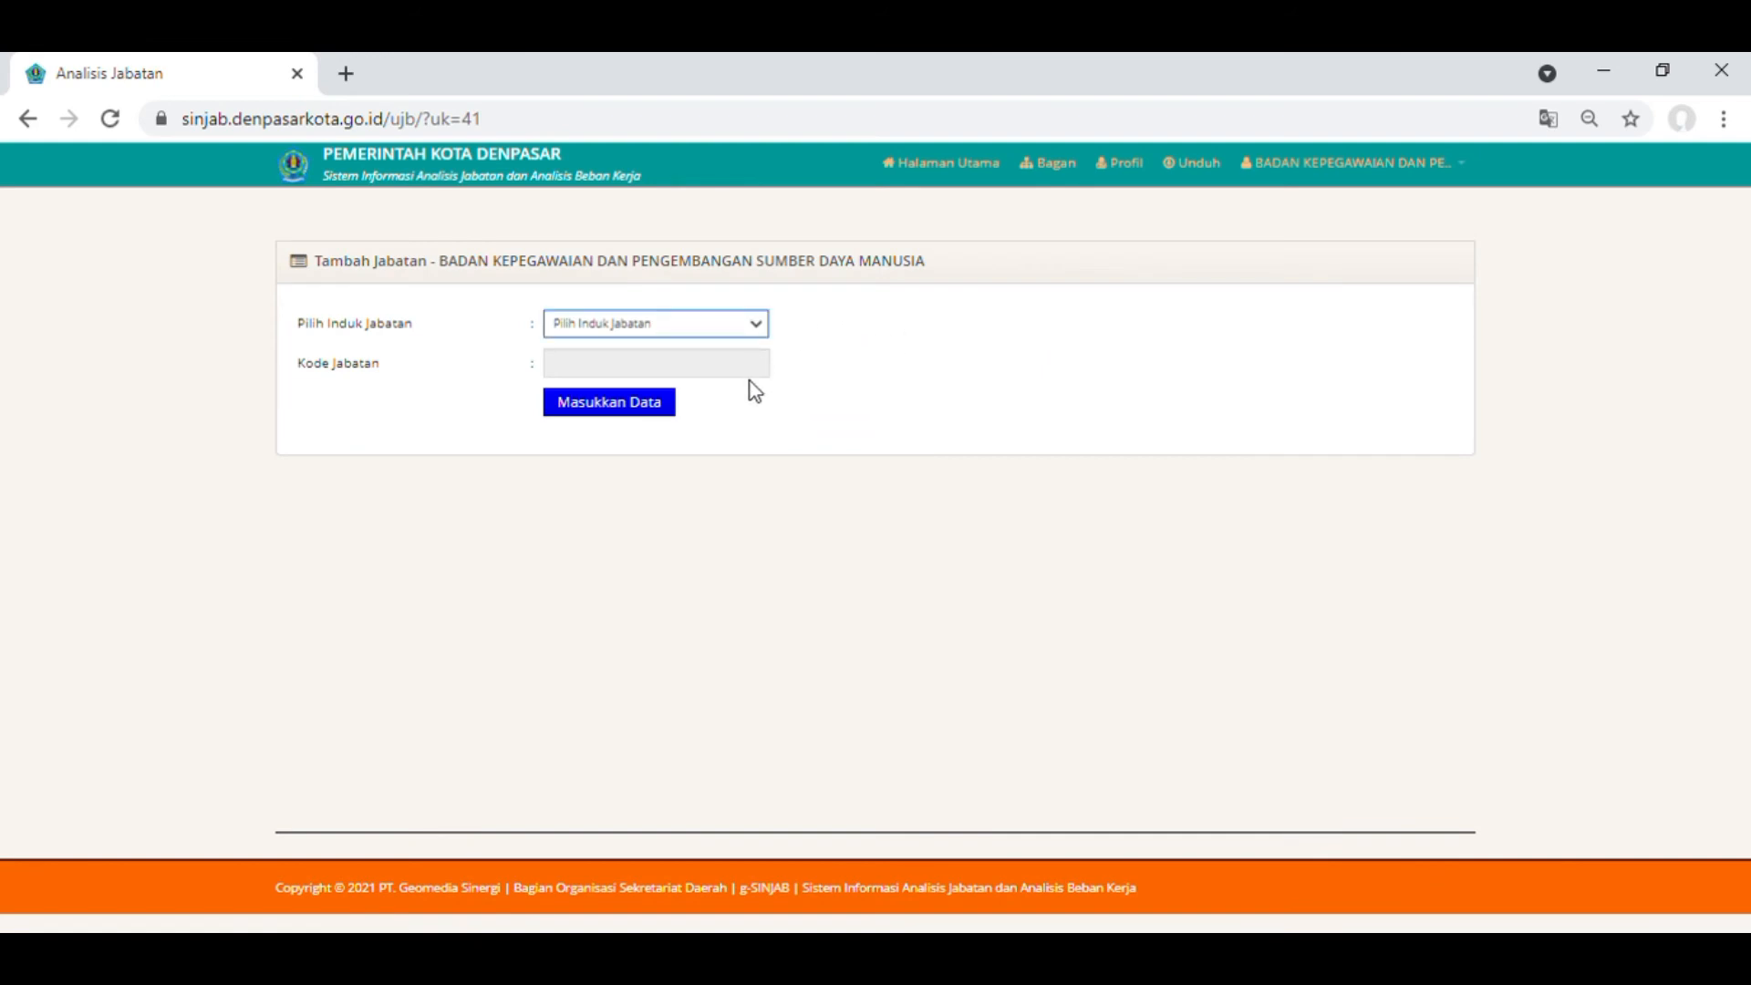
{"action": "key", "text": "Down"}
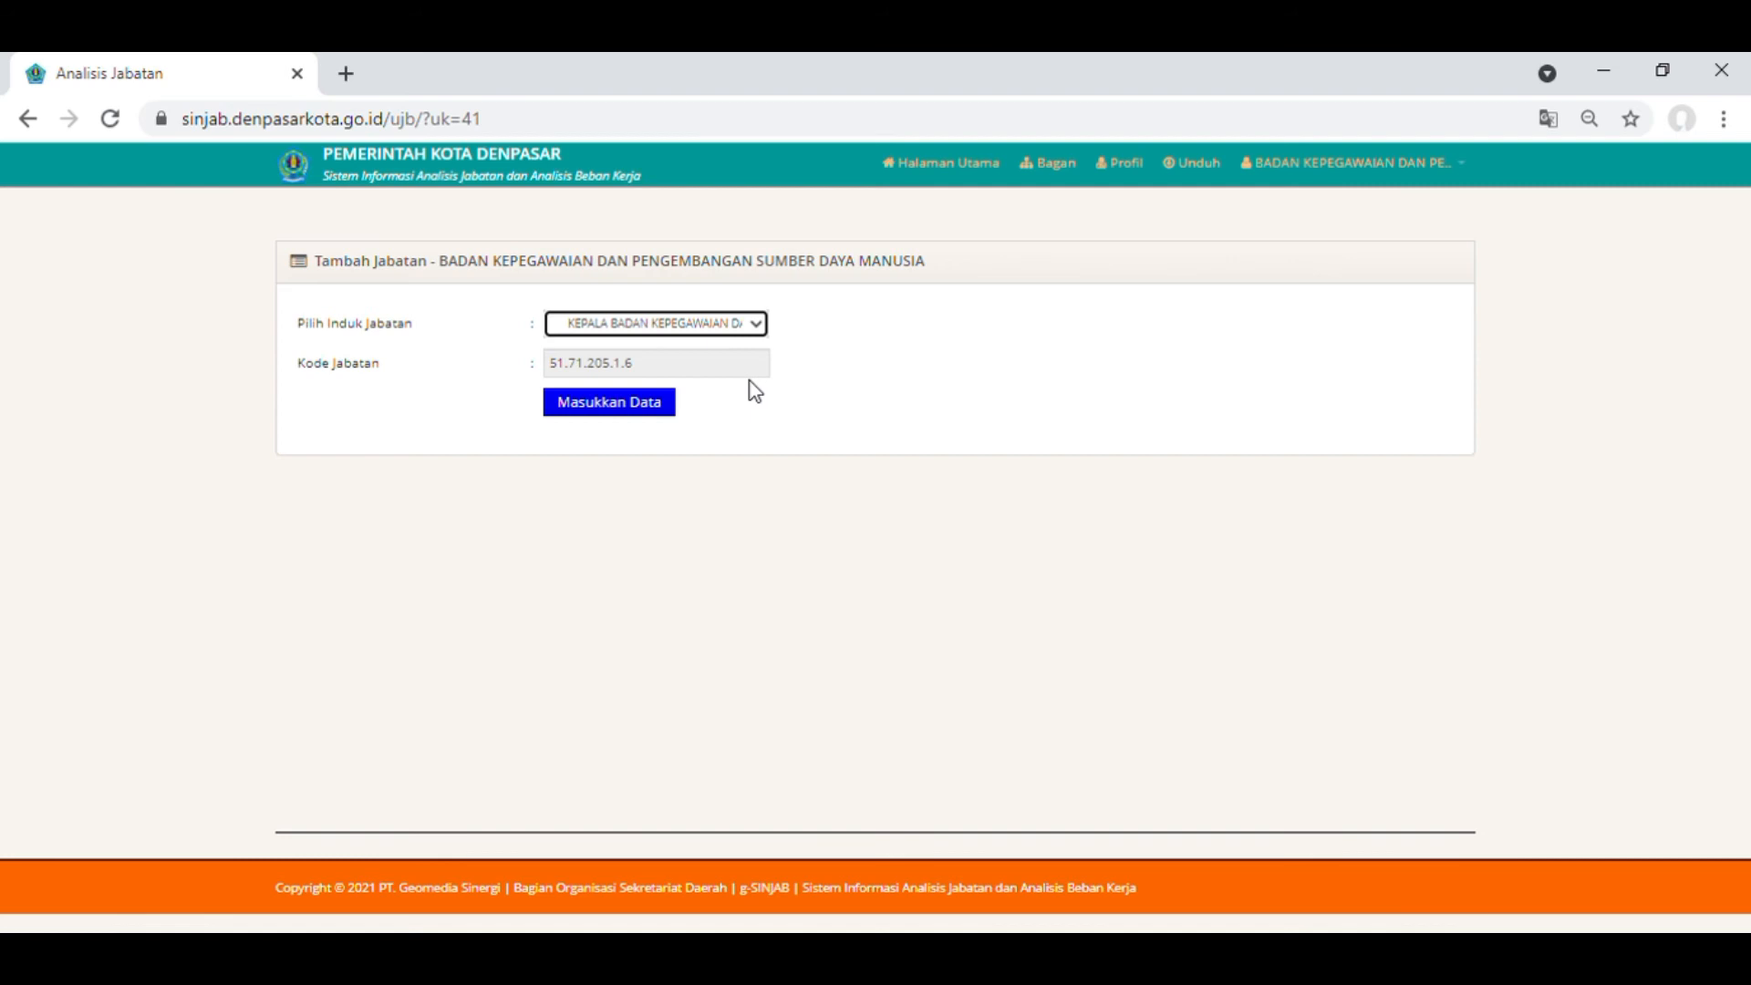
{"action": "left_click", "coordinate": [643, 405]}
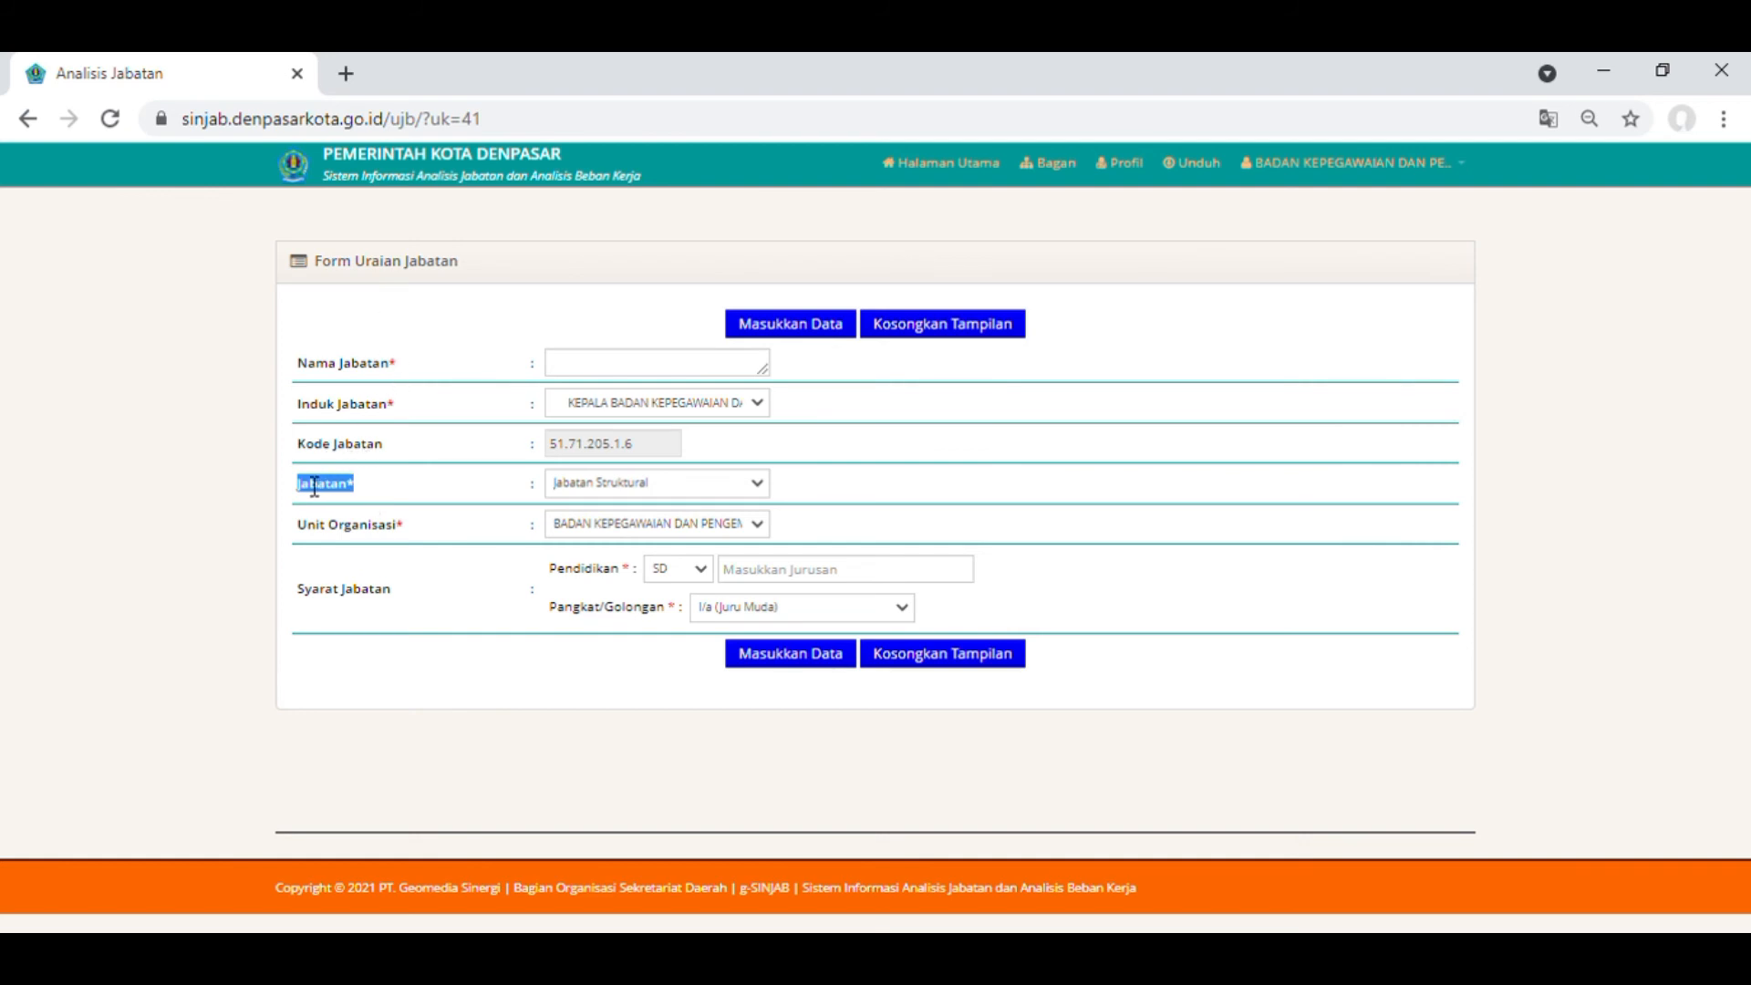
{"action": "left_click", "coordinate": [615, 481]}
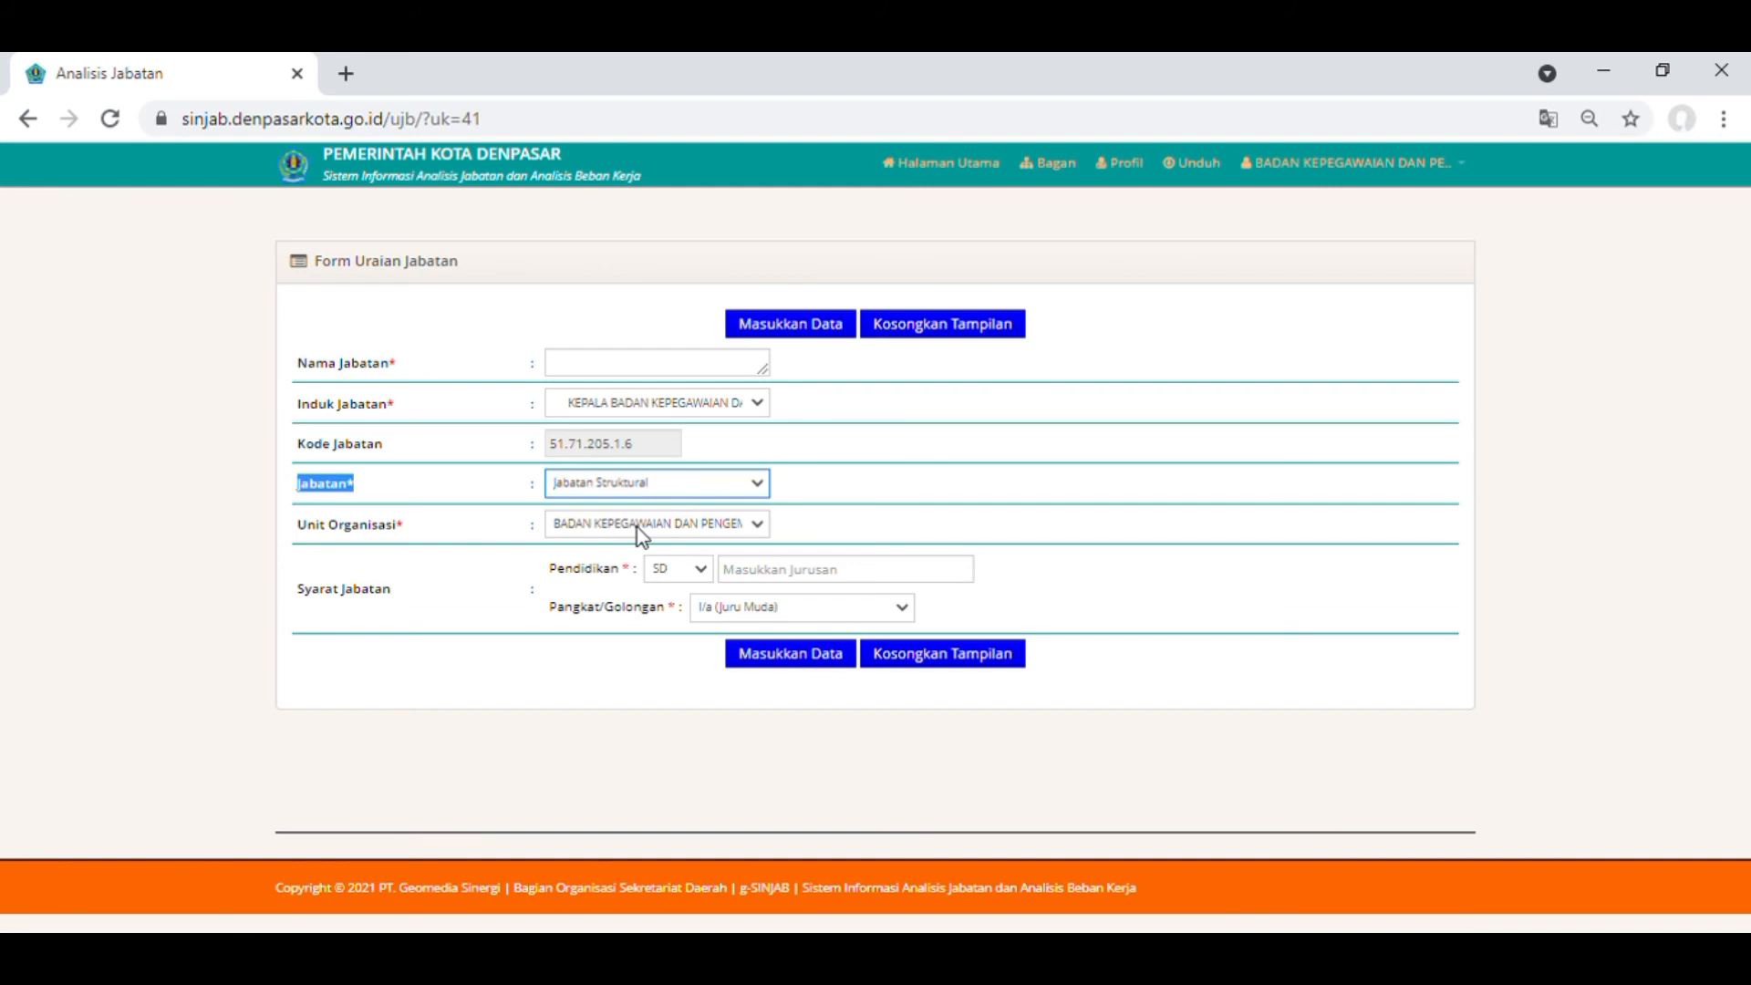
Return to the organisation chart, look through its lower divisions, and open the printable chart (Cetak Bagan).
{"action": "left_click", "coordinate": [1052, 168]}
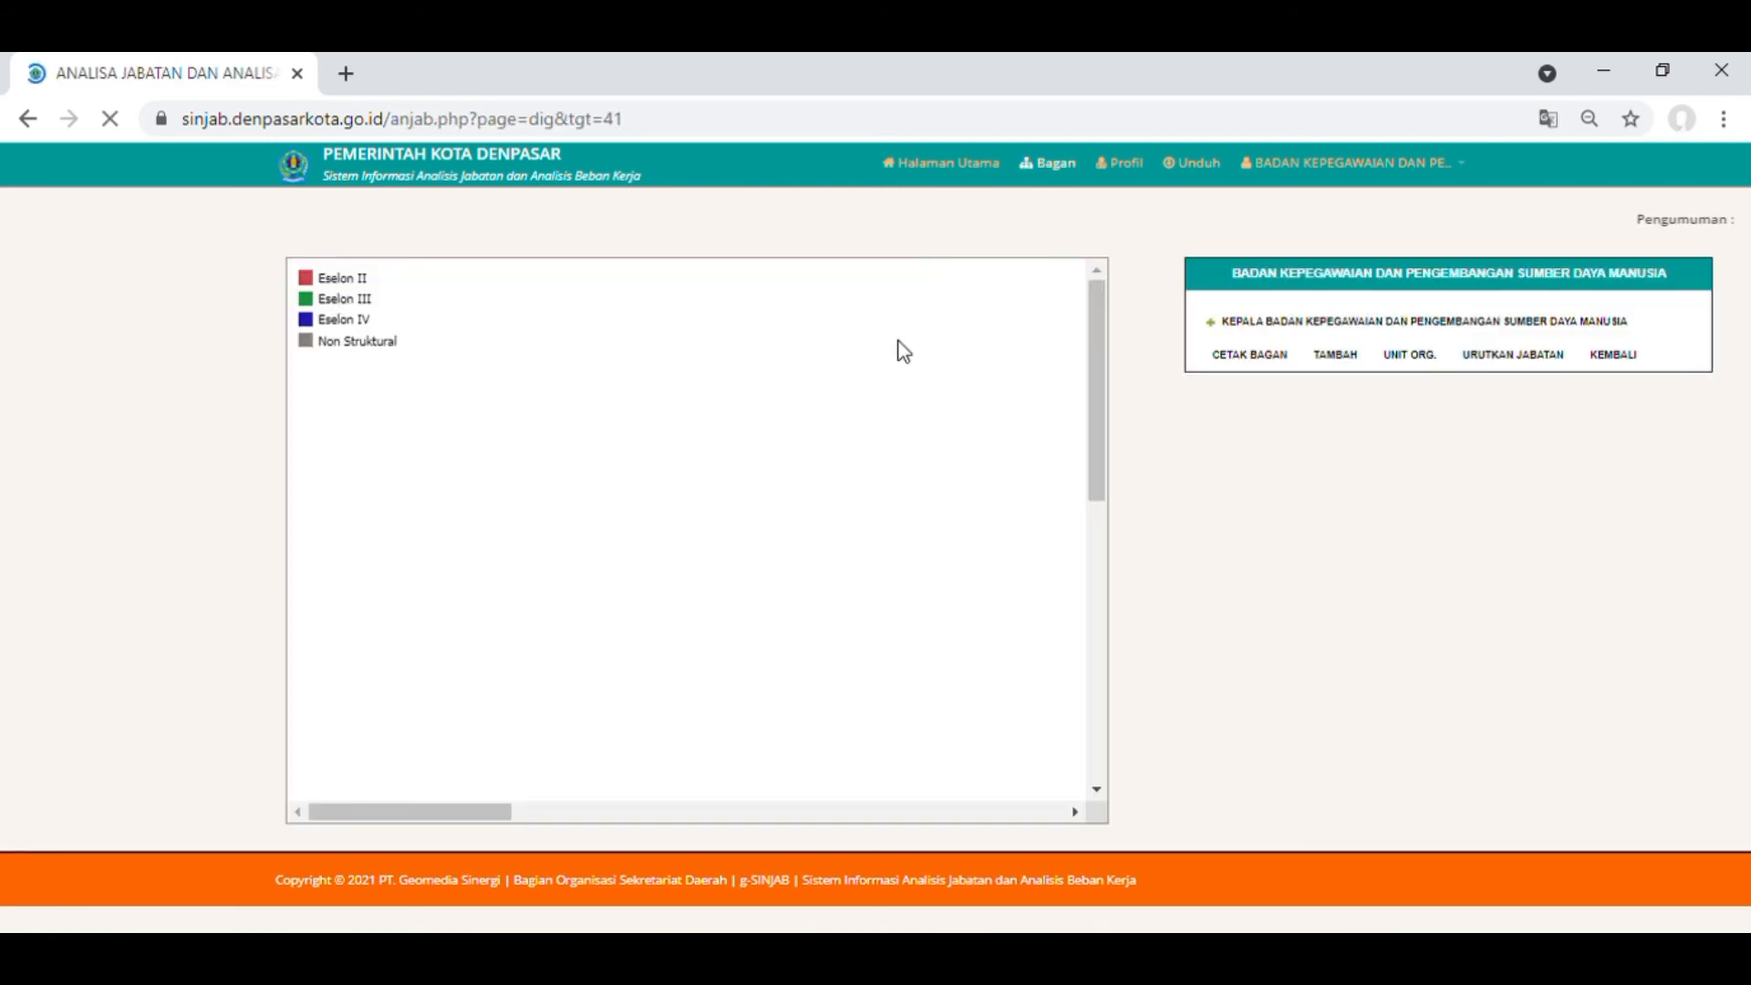
{"action": "left_click_drag", "start_coordinate": [501, 813], "coordinate": [883, 826]}
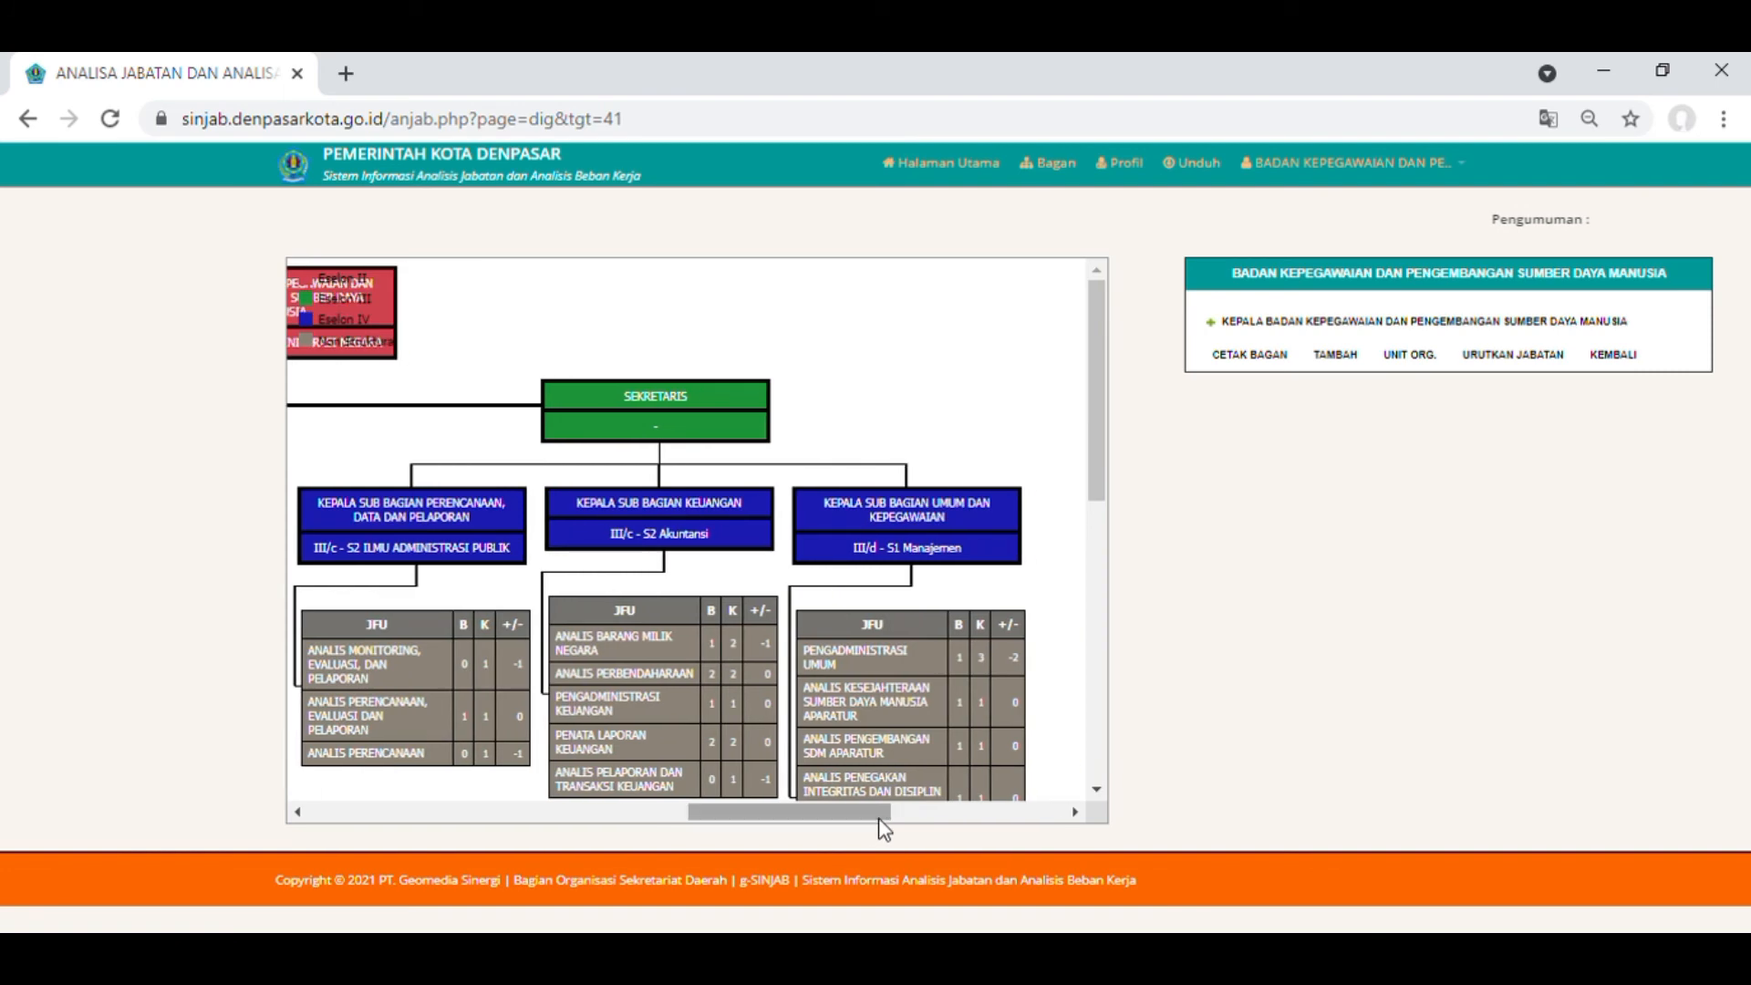
{"action": "left_click_drag", "start_coordinate": [1093, 383], "coordinate": [1096, 684]}
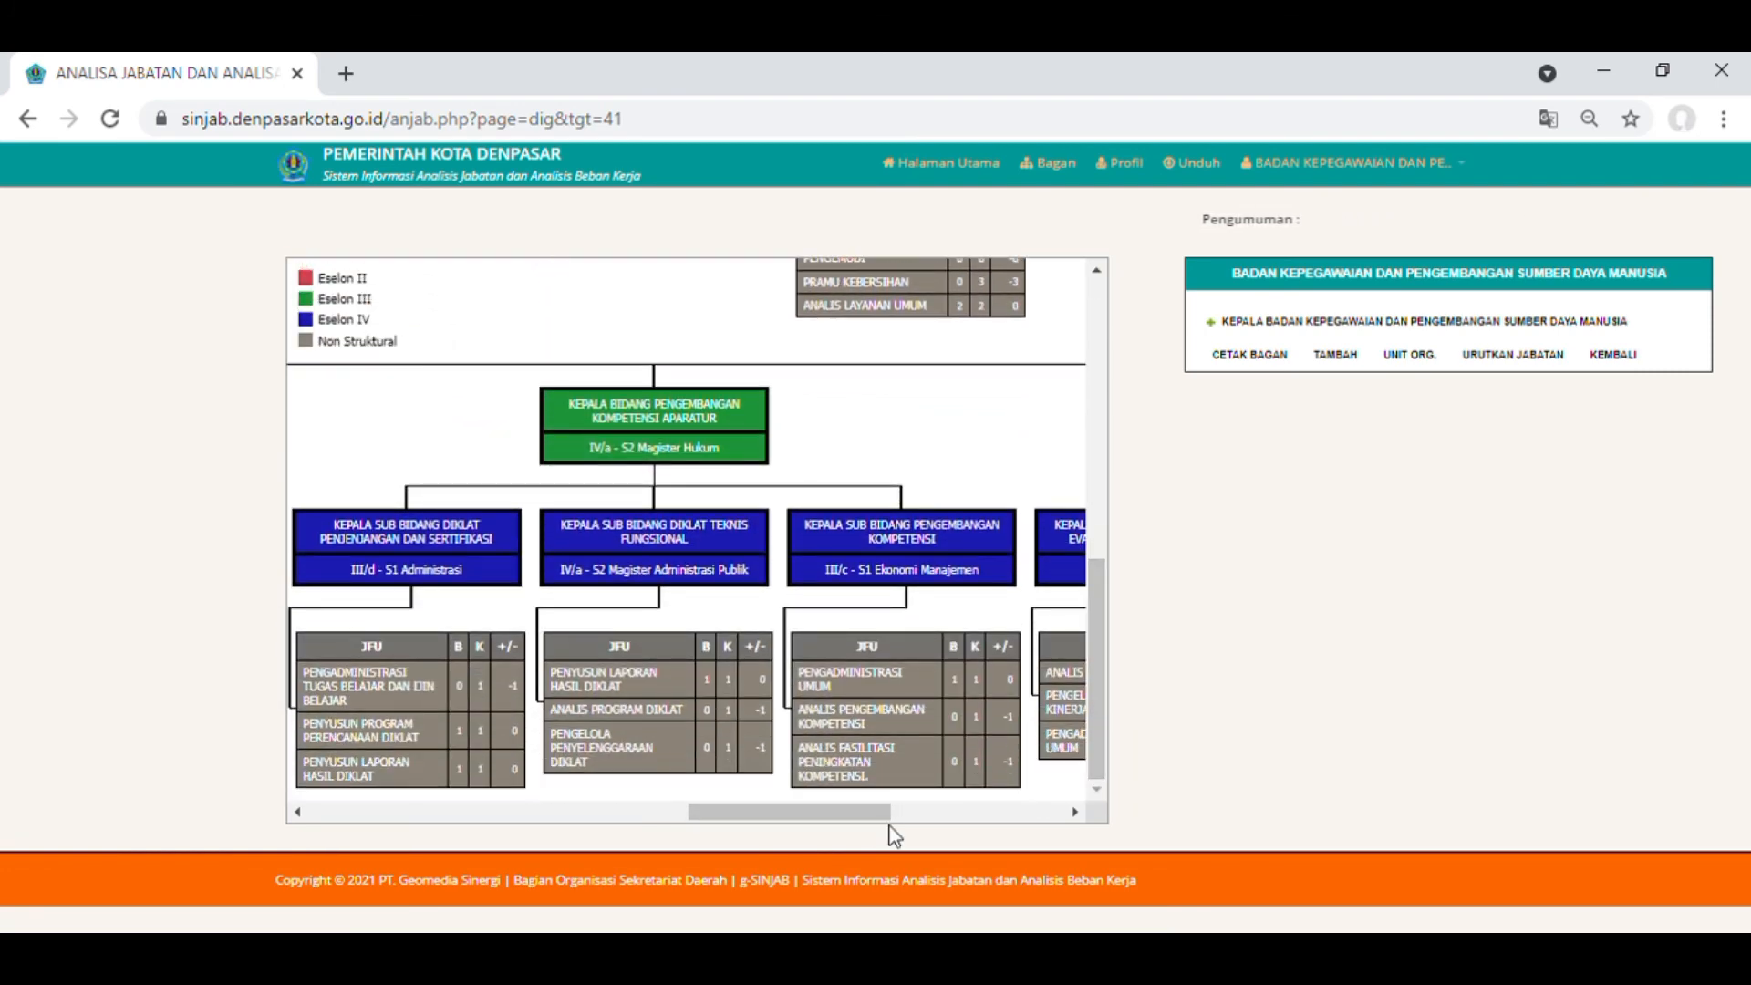
{"action": "left_click_drag", "start_coordinate": [891, 827], "coordinate": [1042, 825]}
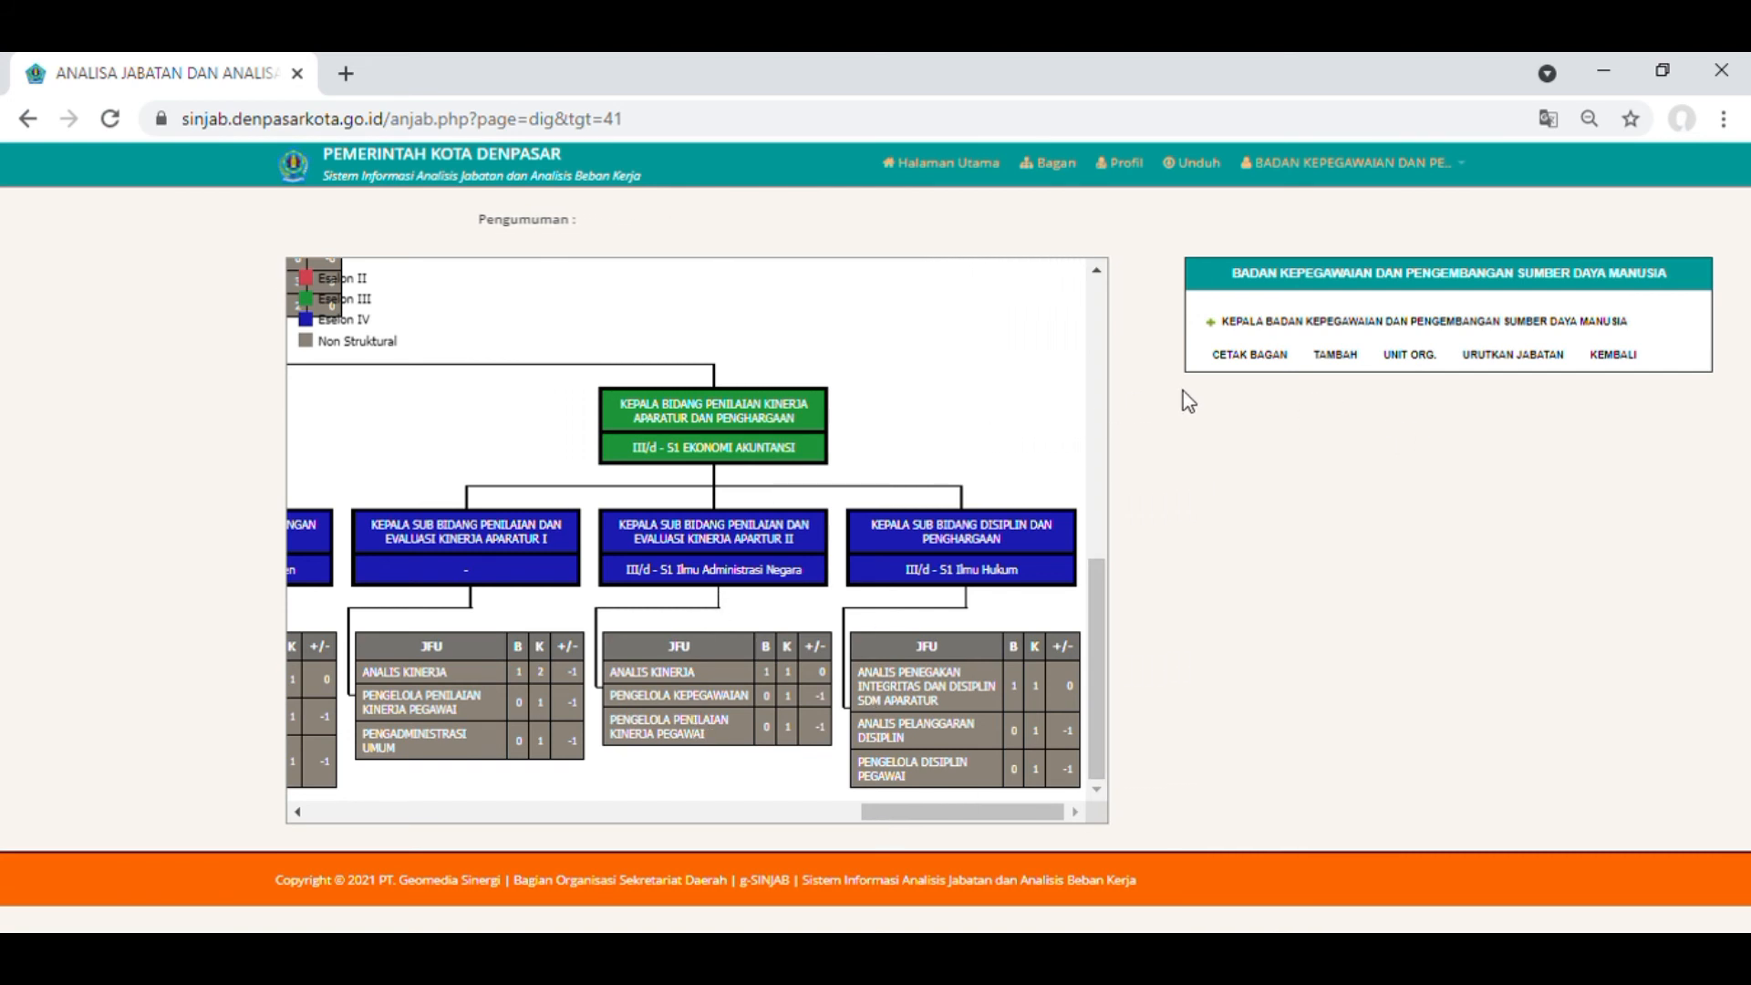
{"action": "left_click", "coordinate": [1252, 357]}
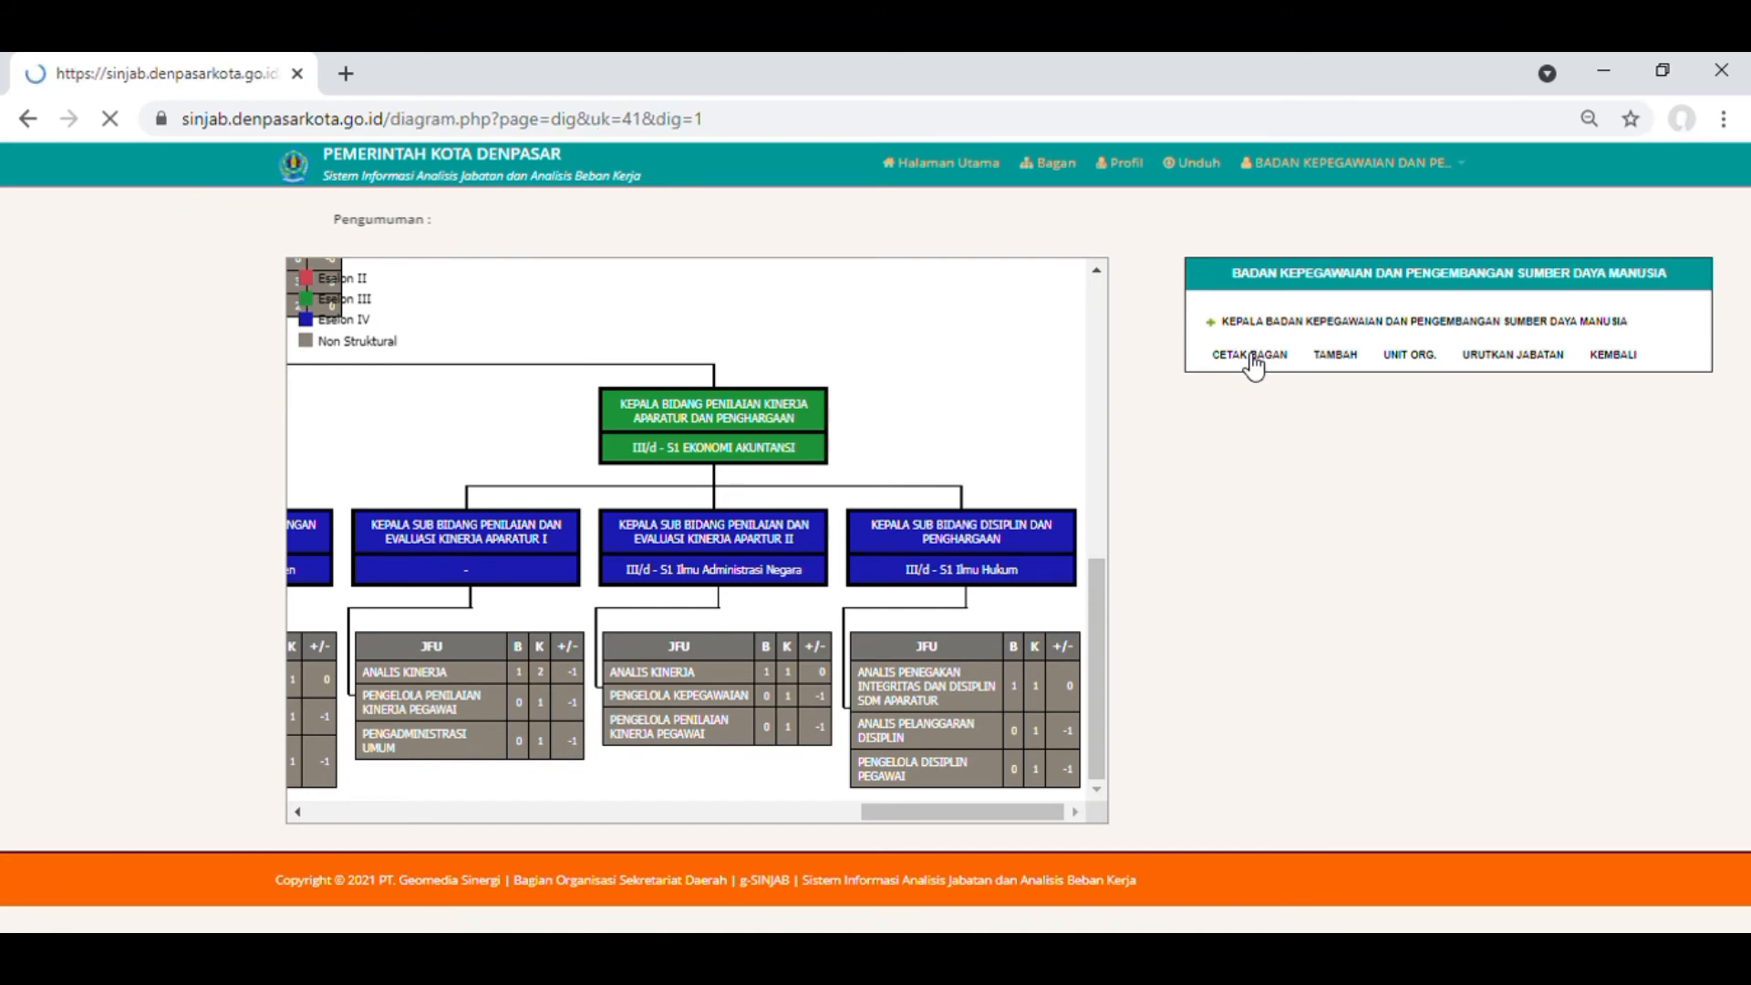
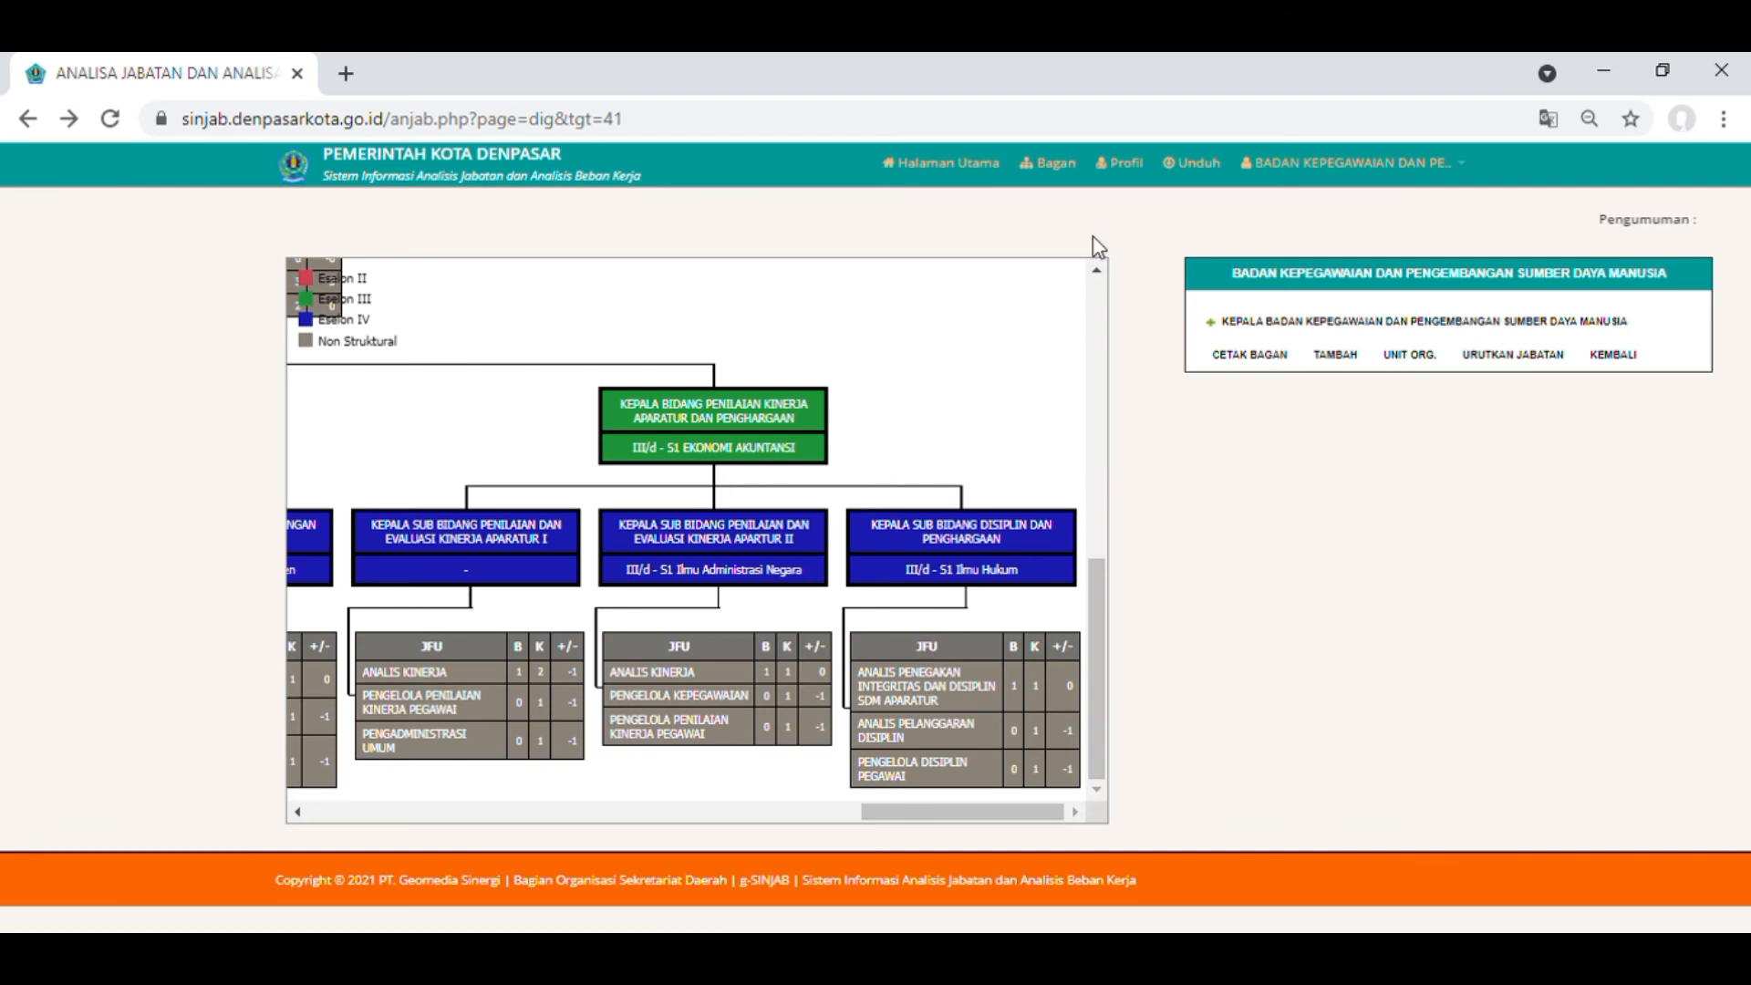
Open the Profil Pemangku list and the holder form for Sekretaris, and review its fields from Nama Pemangku to Keterampilan.
{"action": "left_click", "coordinate": [1118, 173]}
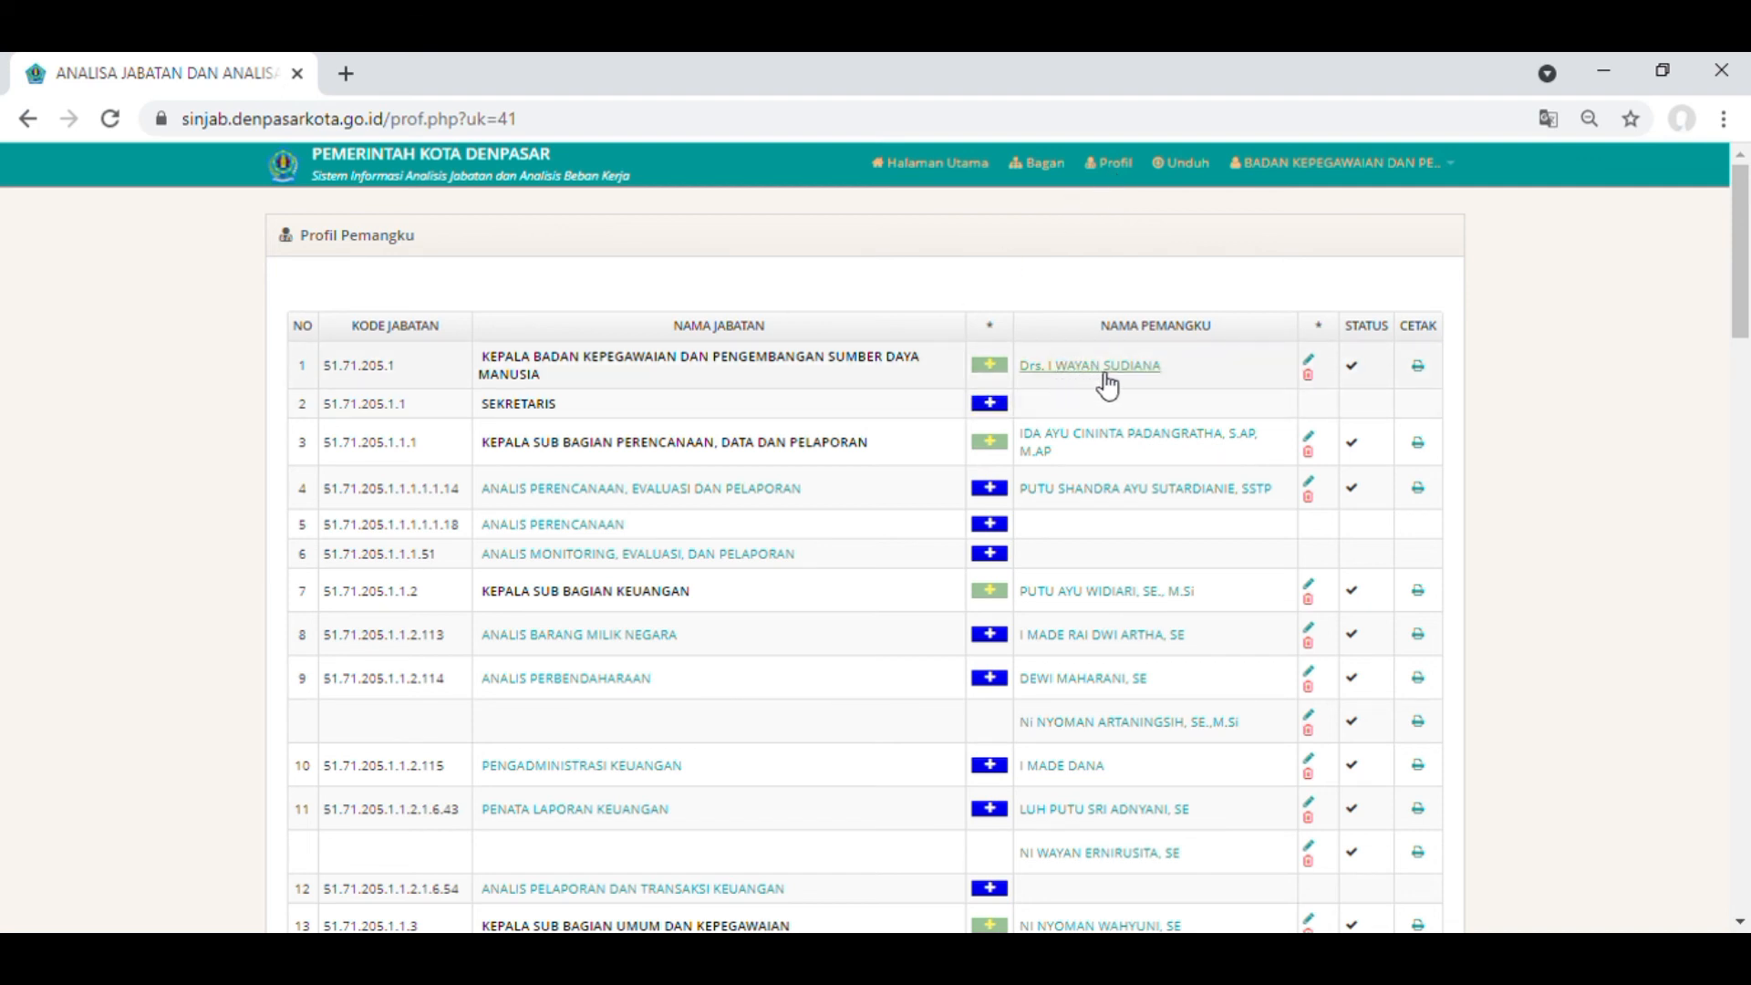
{"action": "left_click", "coordinate": [1004, 407]}
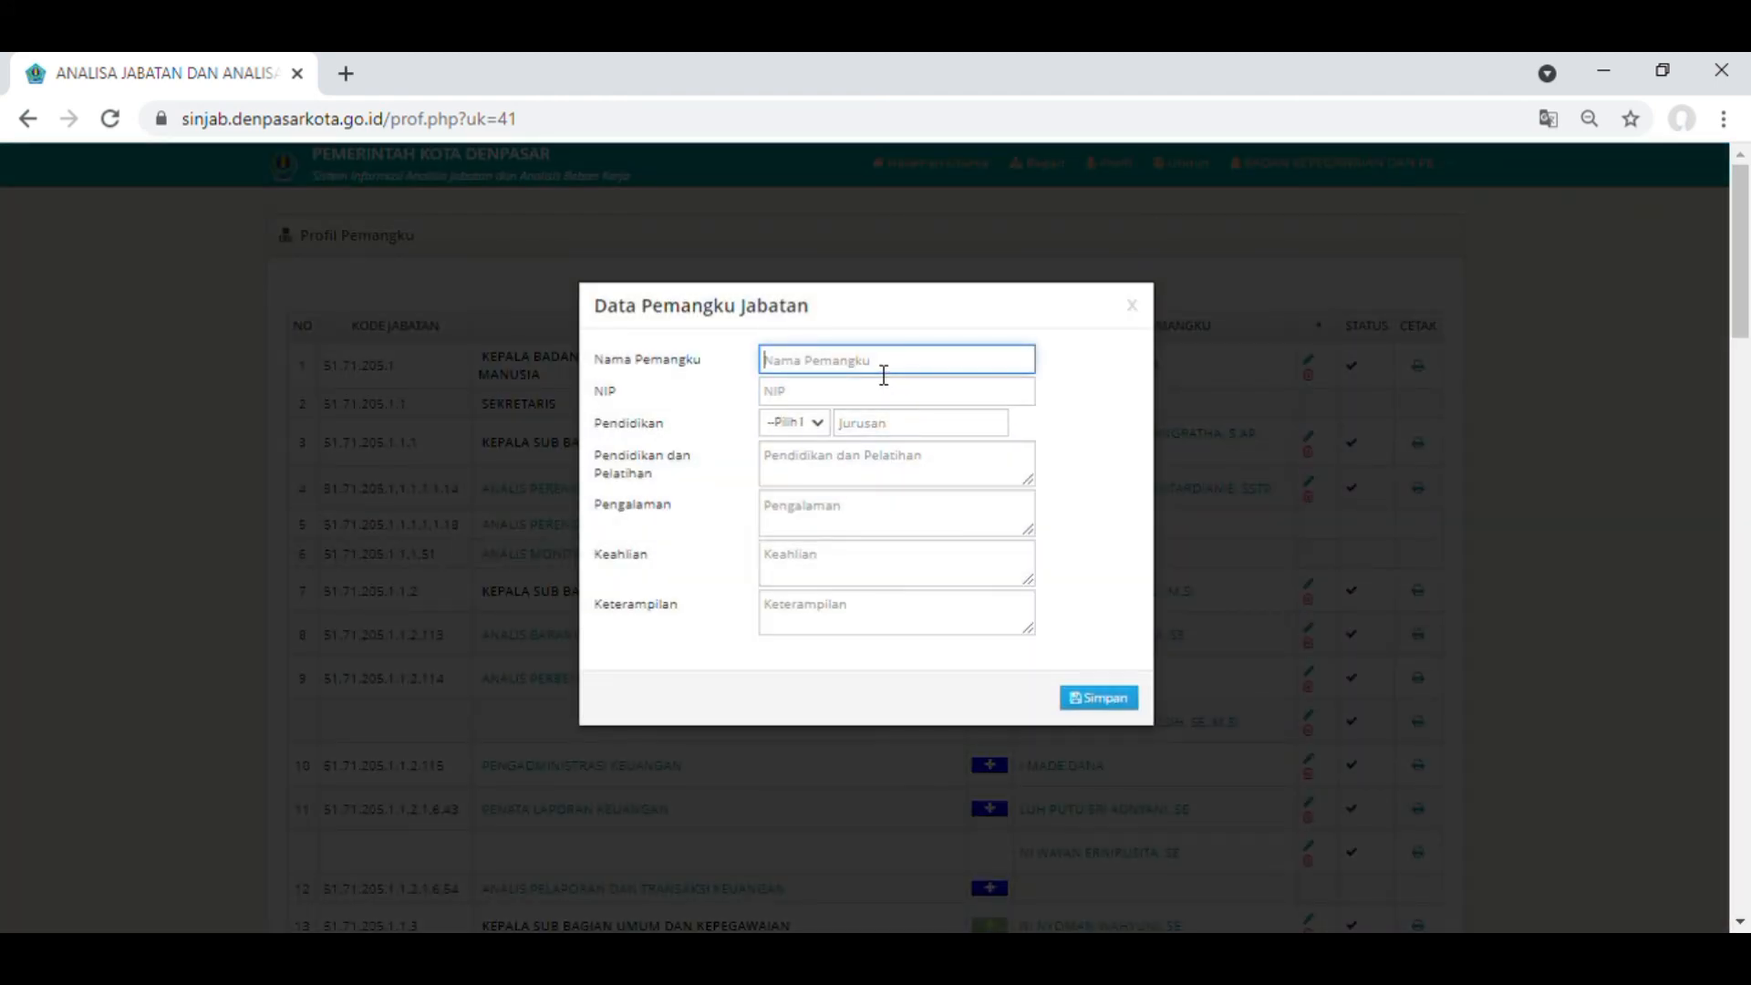
{"action": "left_click", "coordinate": [884, 400]}
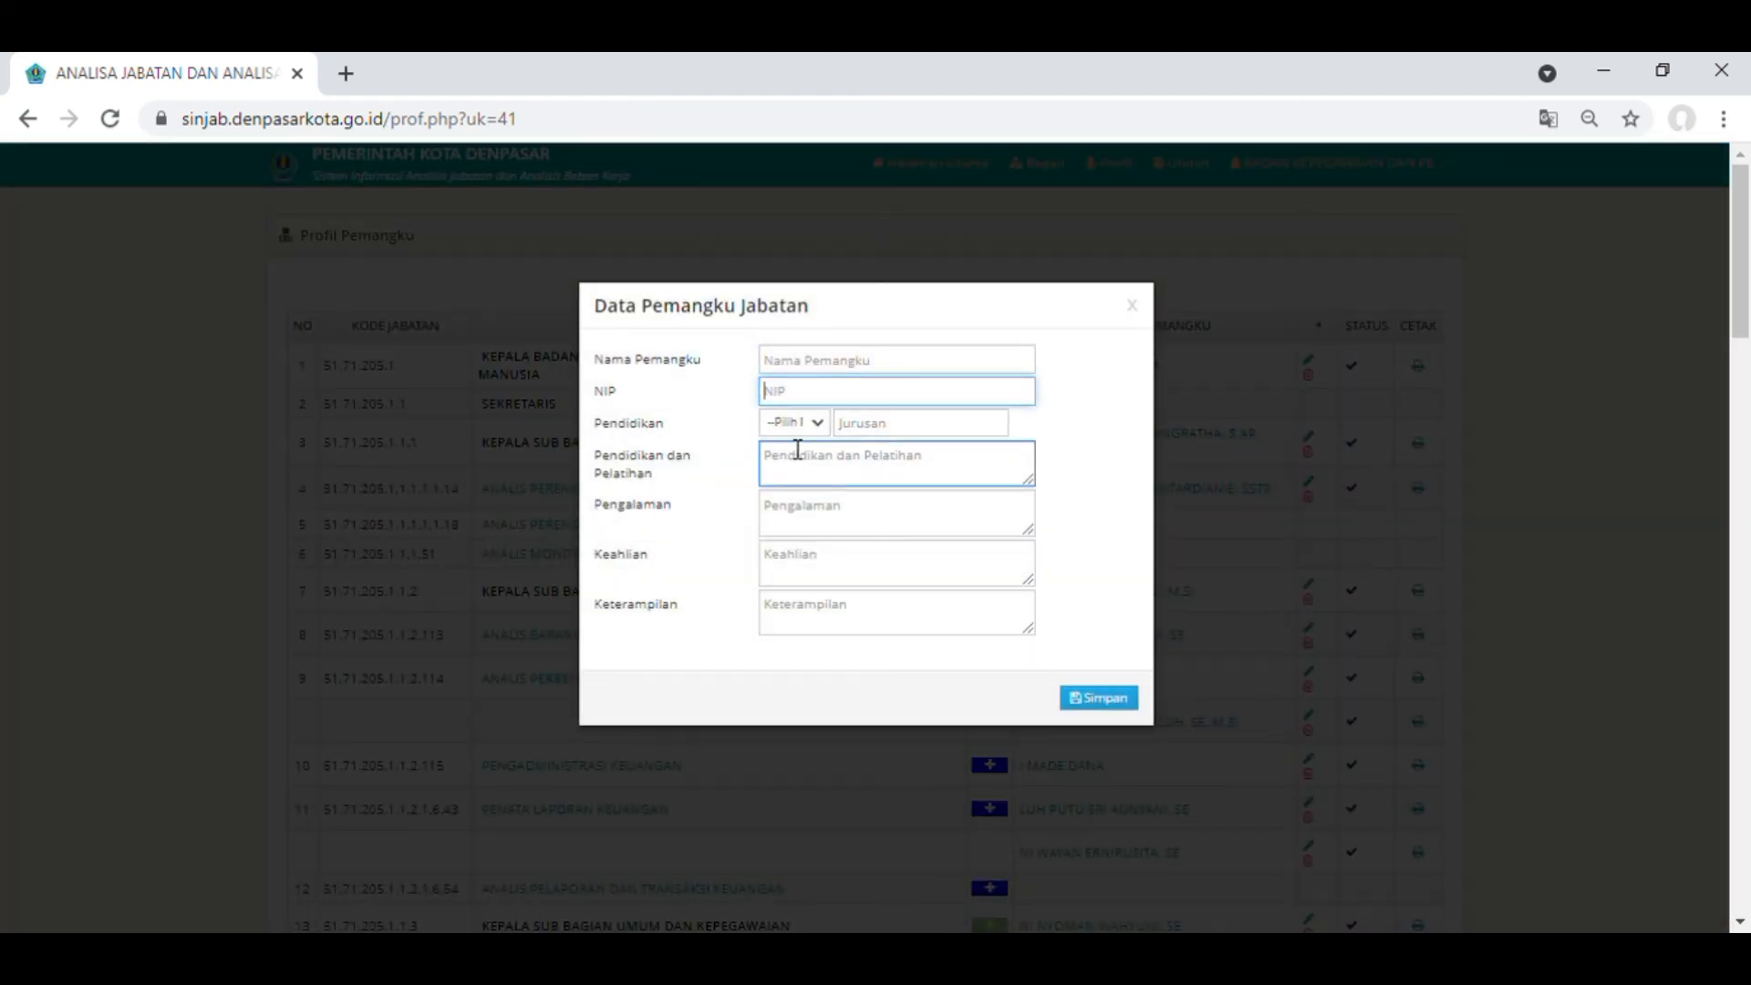
{"action": "left_click", "coordinate": [945, 423]}
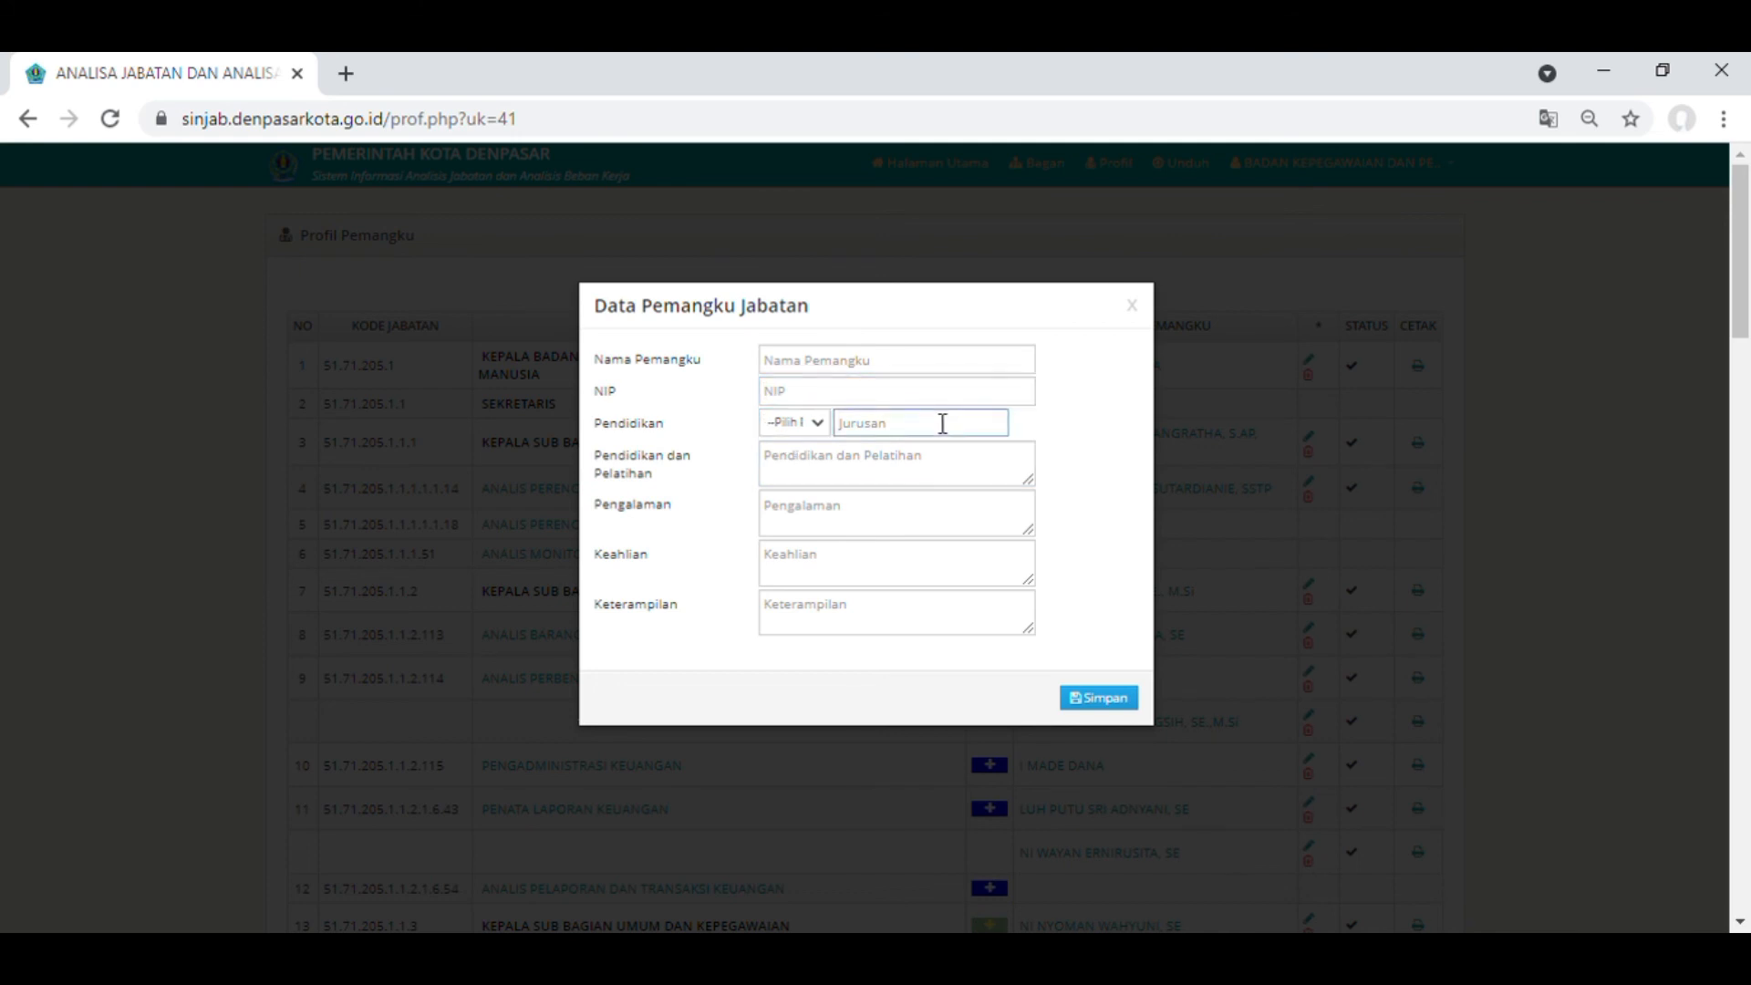
{"action": "left_click", "coordinate": [913, 475]}
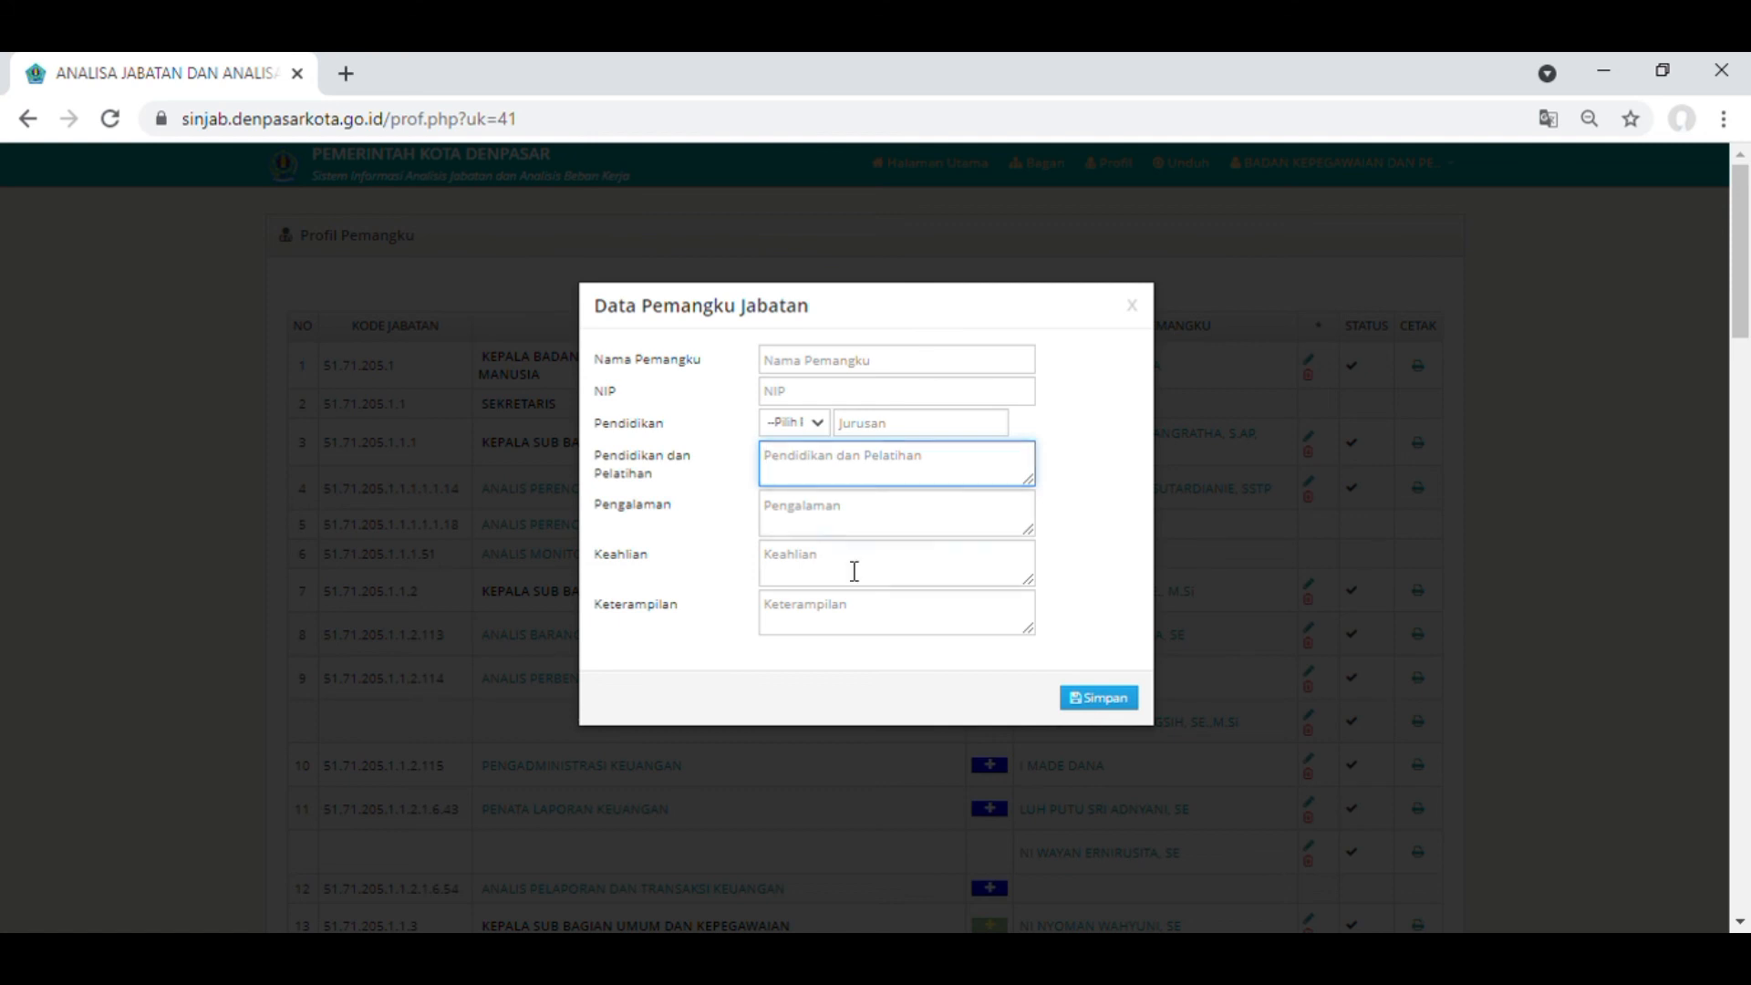
{"action": "left_click", "coordinate": [851, 531]}
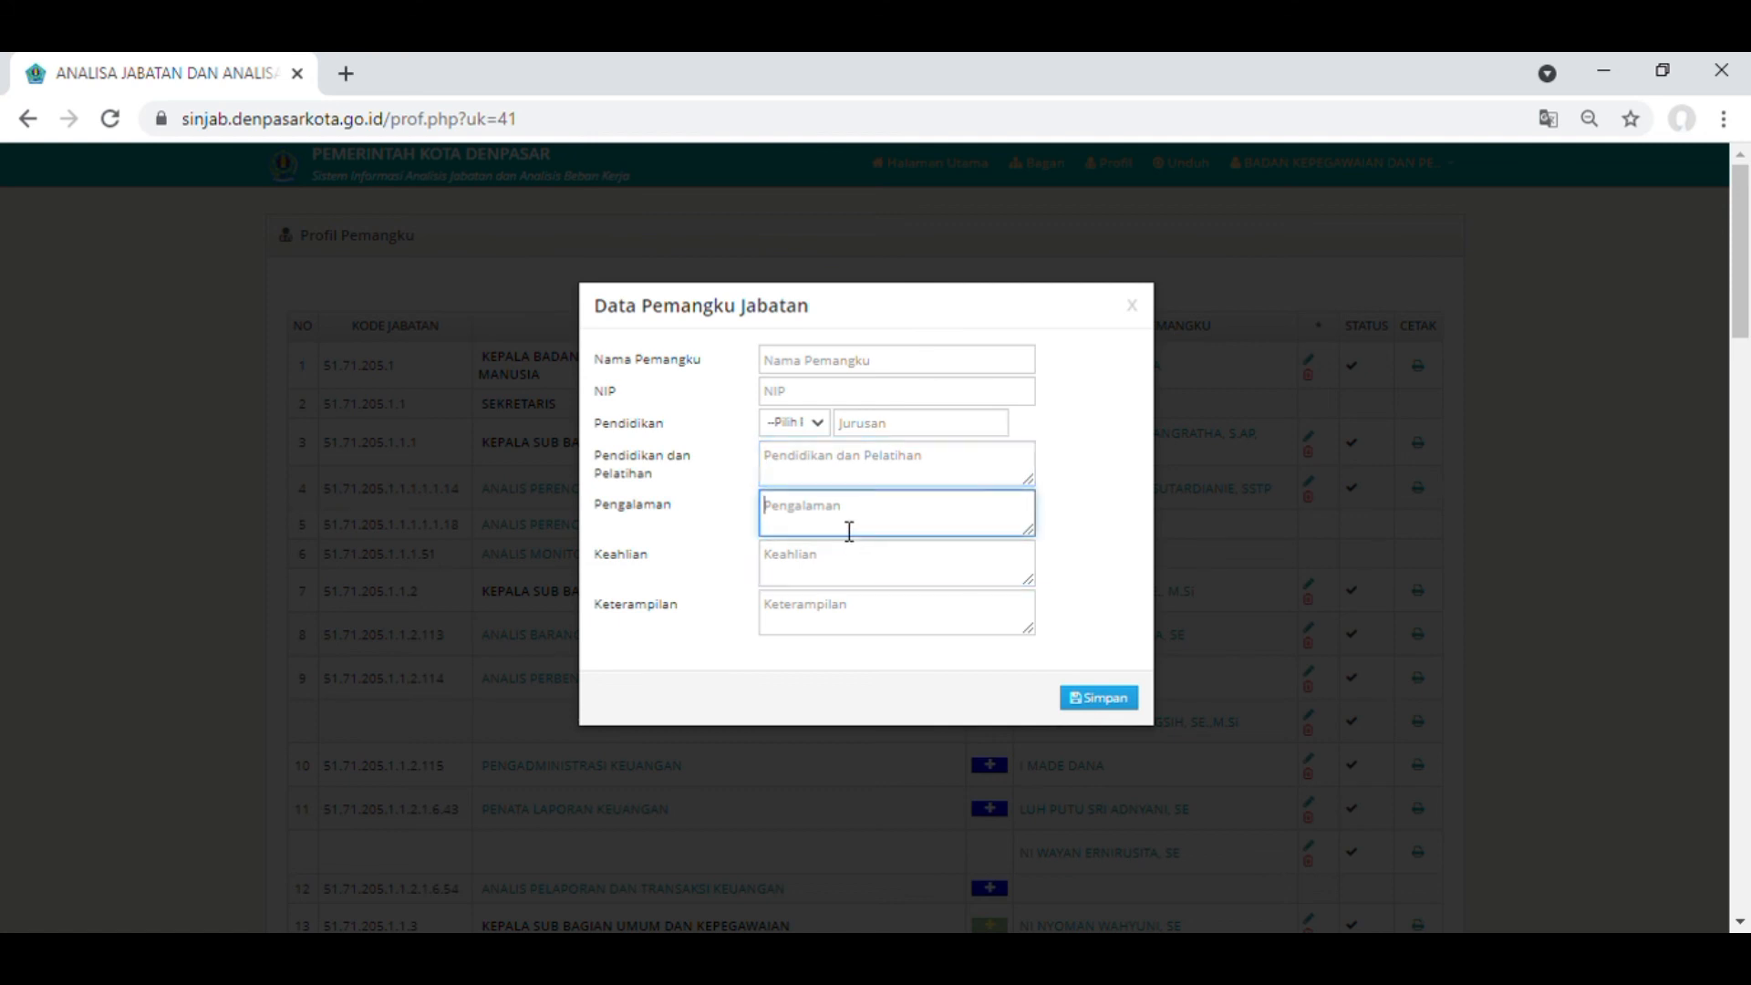
{"action": "left_click", "coordinate": [852, 580]}
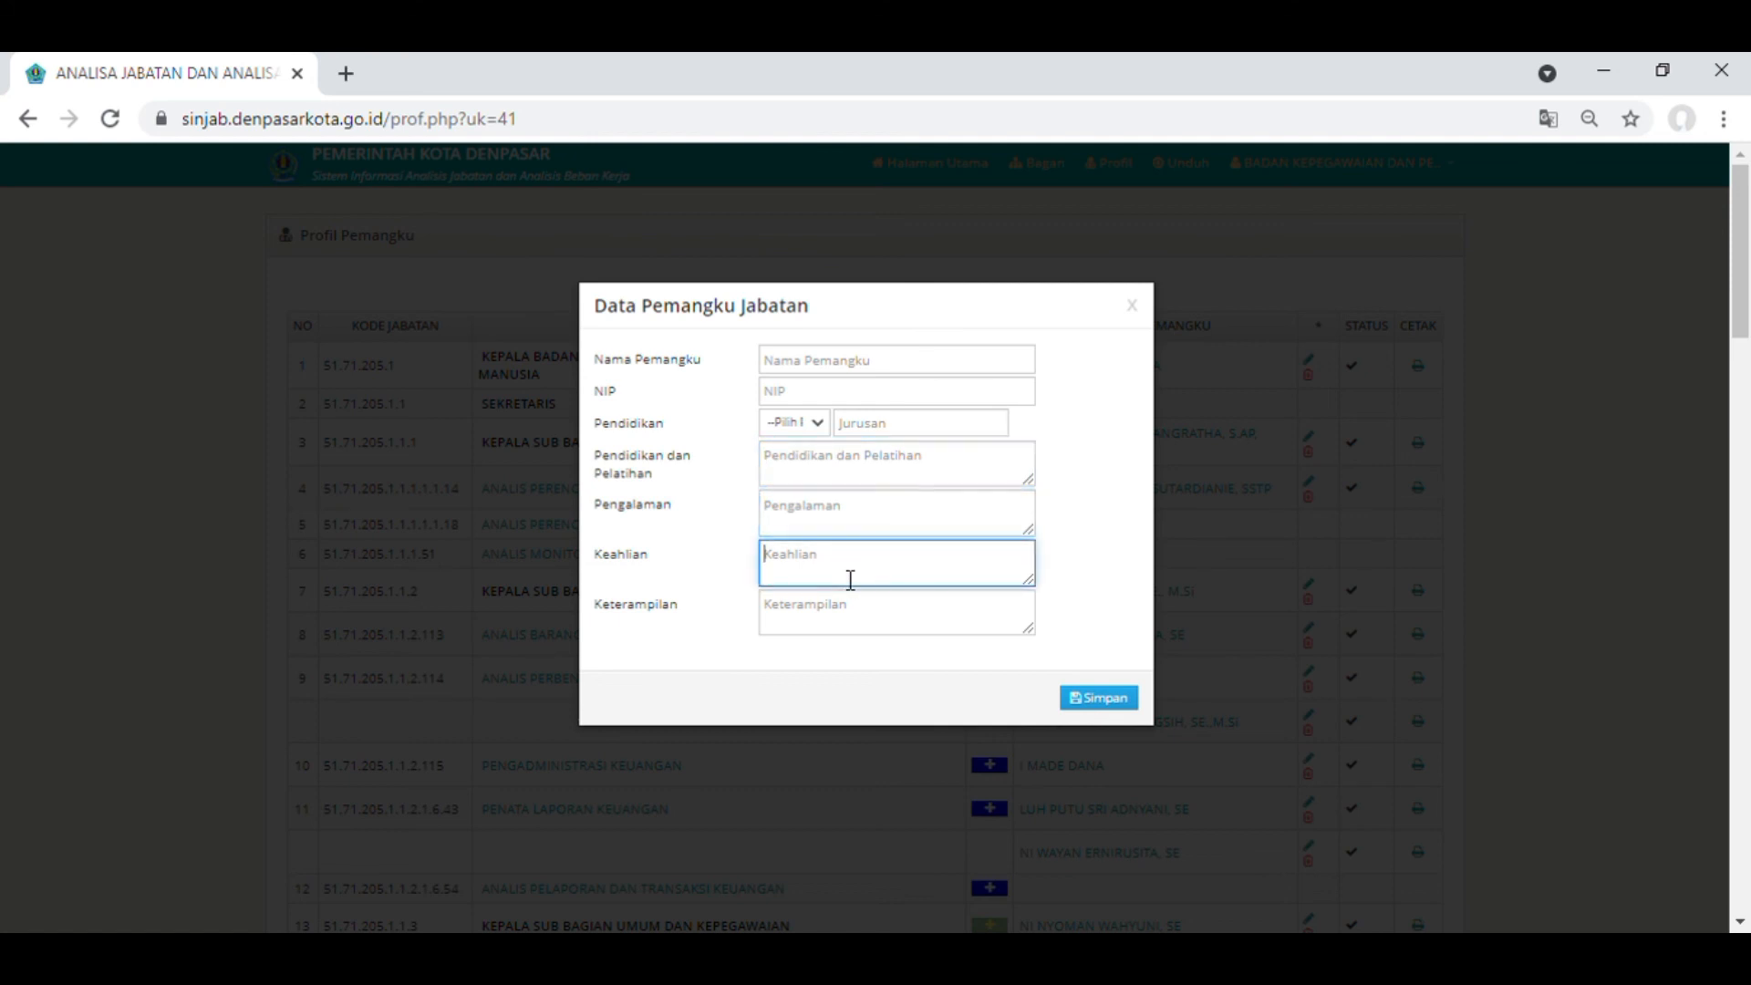
{"action": "left_click", "coordinate": [852, 629]}
{"action": "left_click", "coordinate": [837, 512]}
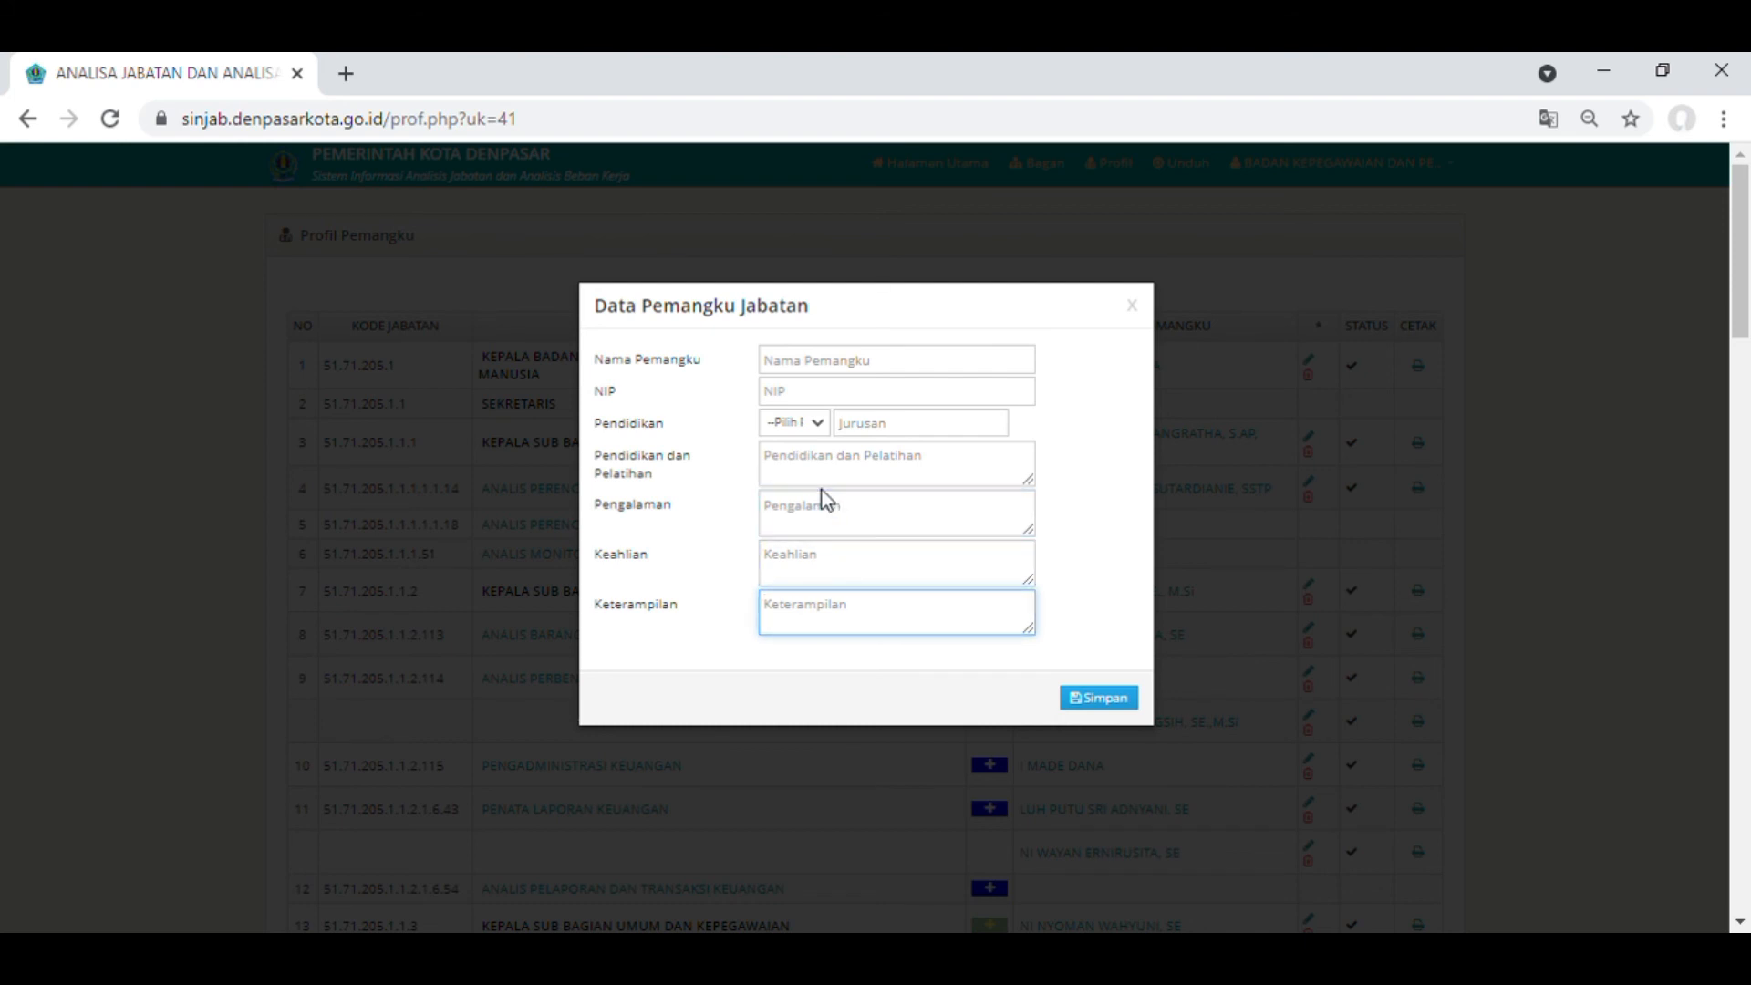
Enter "-" in the Pendidikan dan Pelatihan field, clear it again, and close the holder form without saving.
{"action": "left_click", "coordinate": [817, 485]}
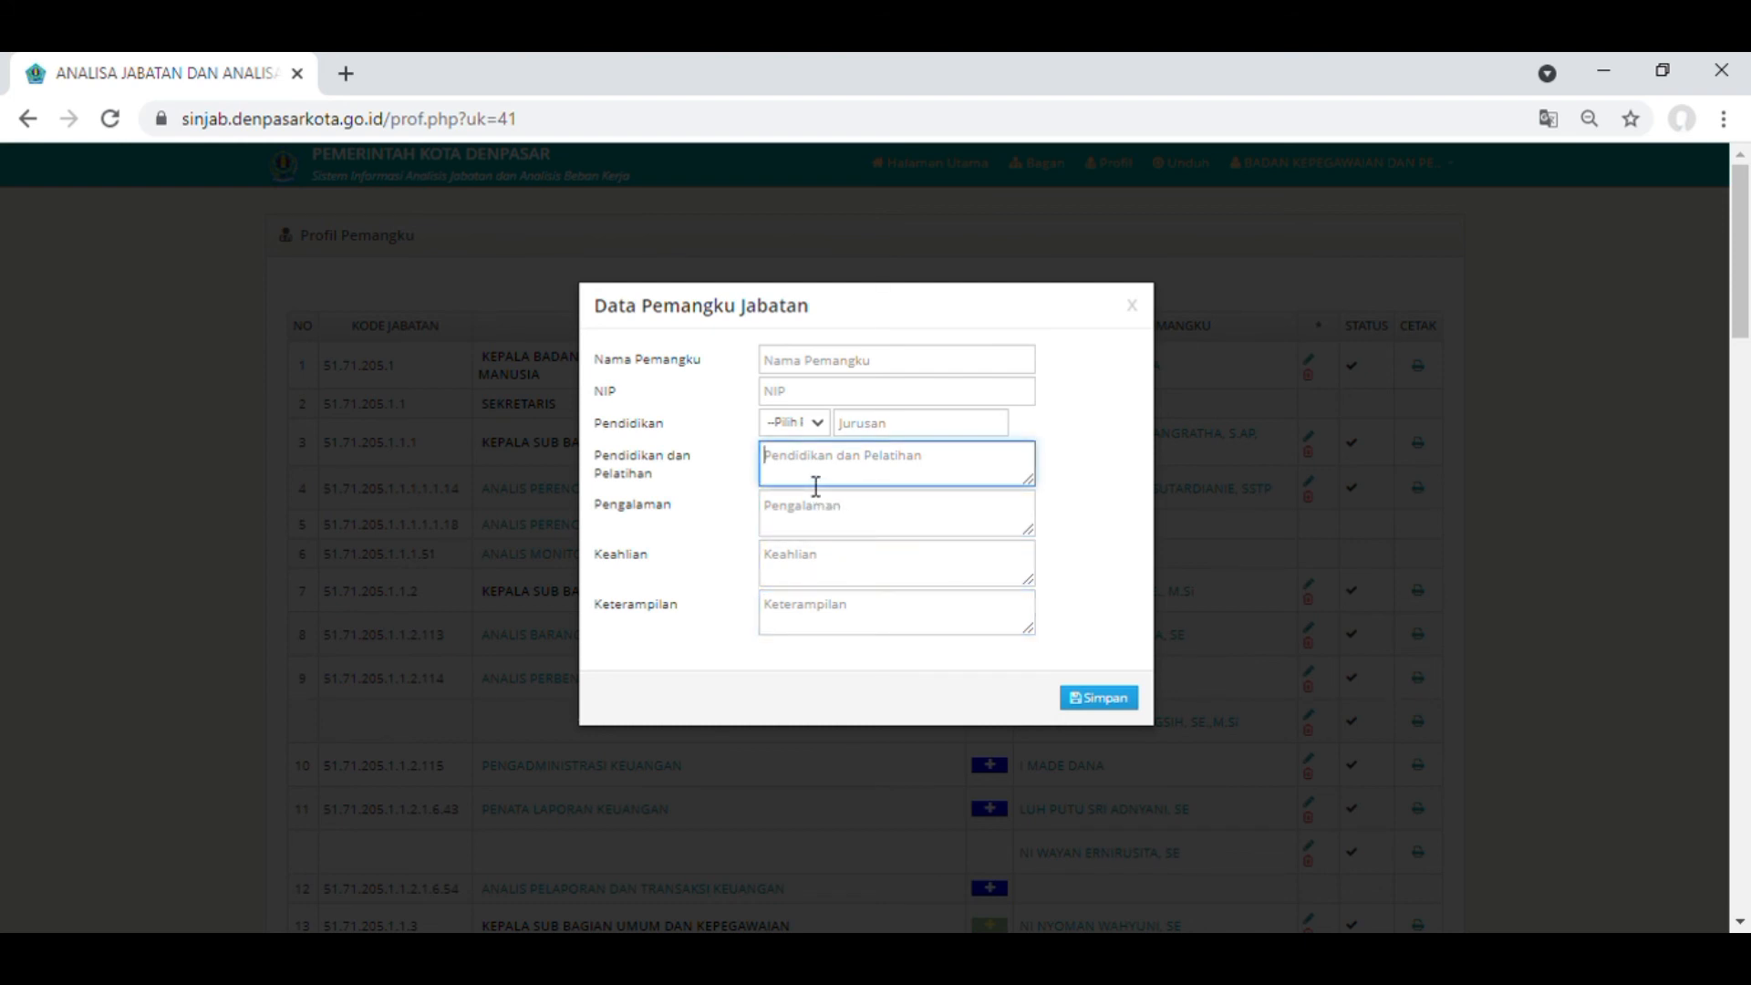
{"action": "type", "text": "-"}
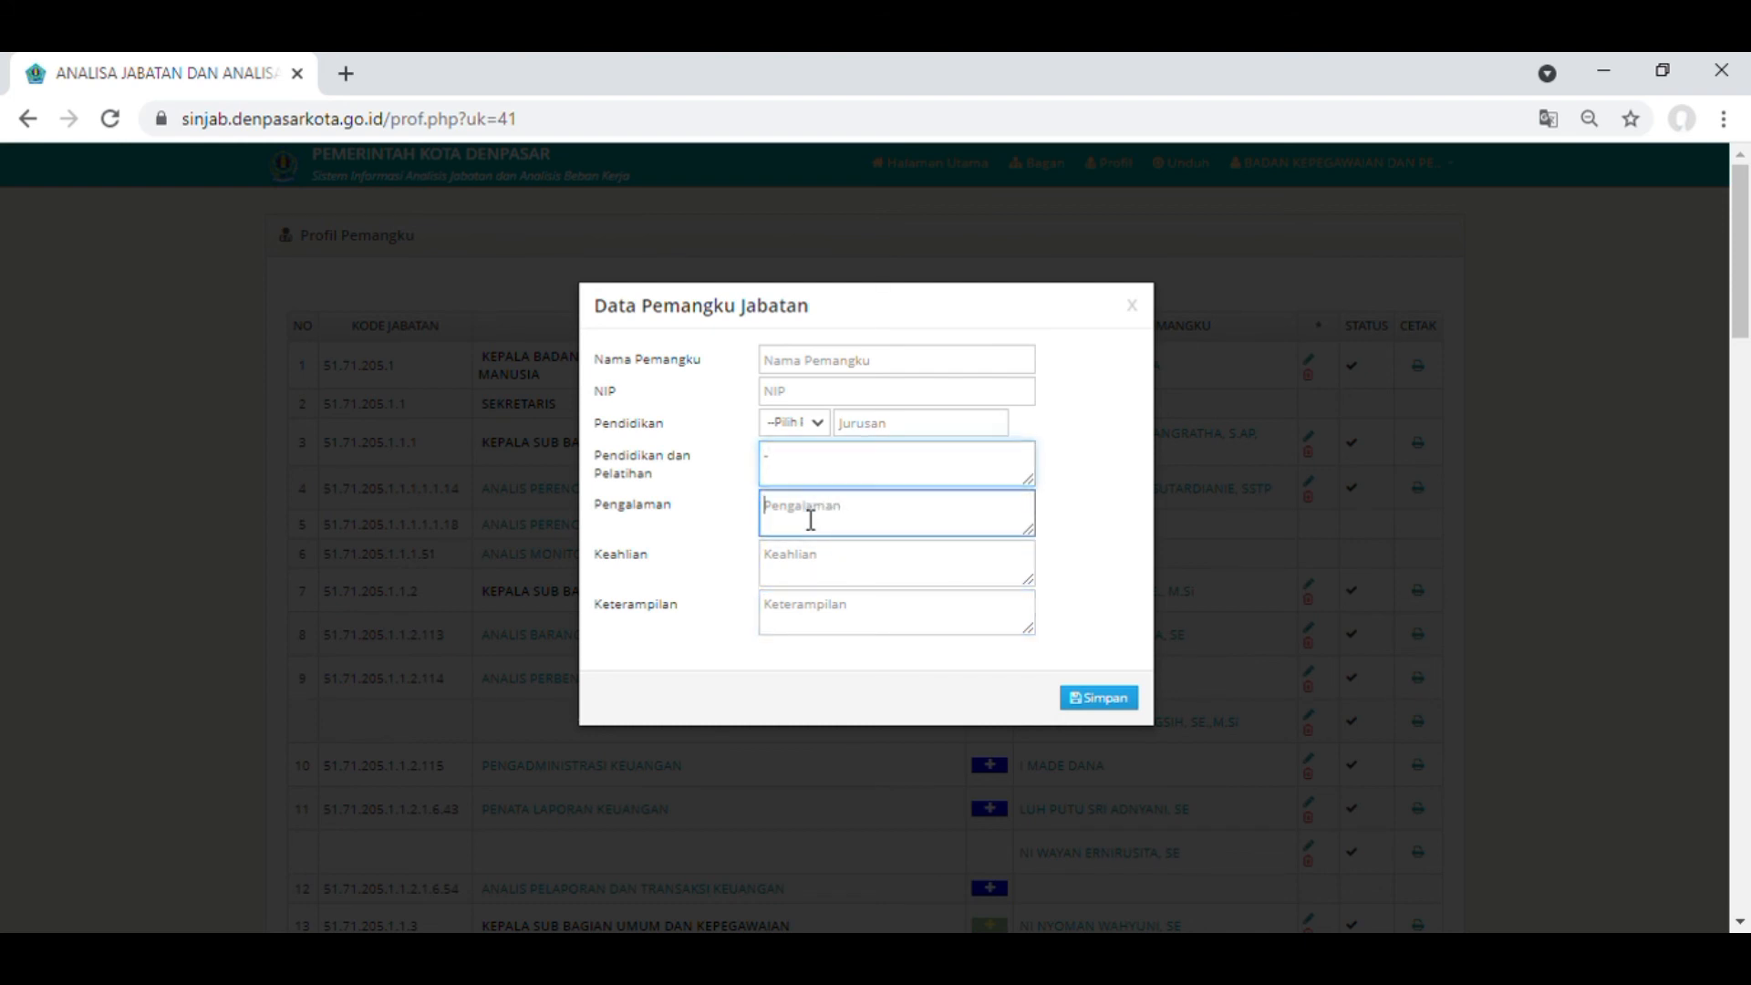
{"action": "left_click", "coordinate": [811, 524]}
{"action": "left_click", "coordinate": [807, 484]}
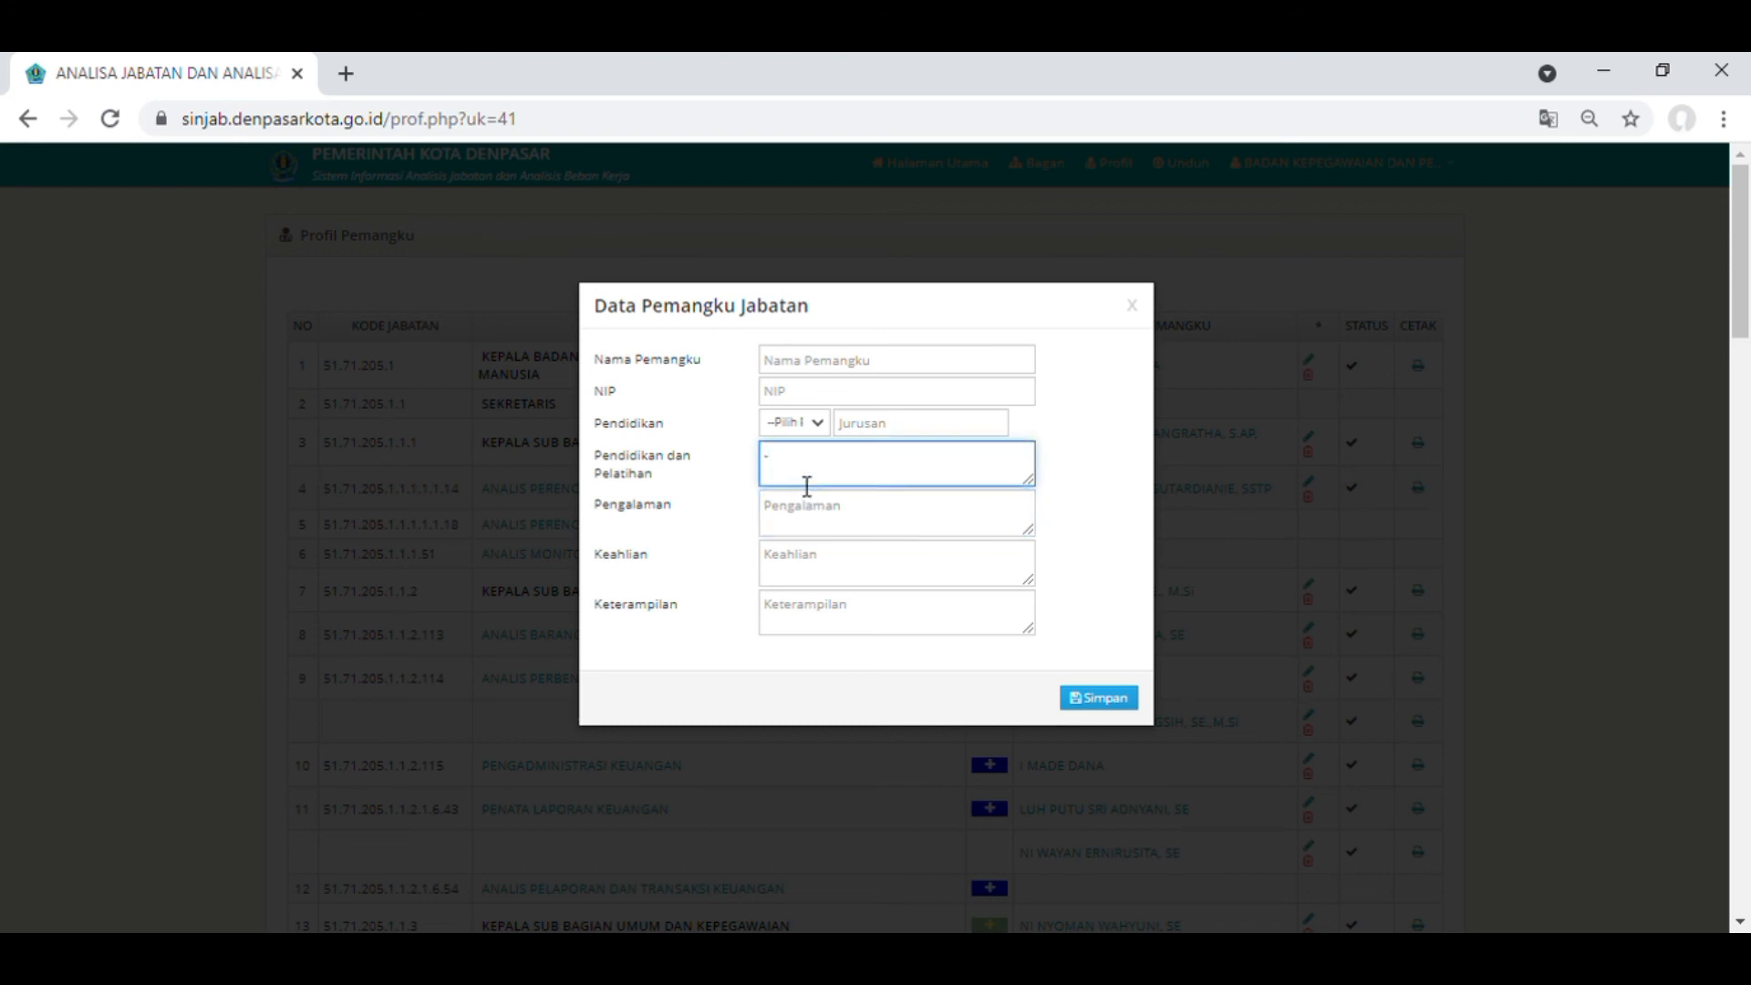
{"action": "key", "text": "BackSpace"}
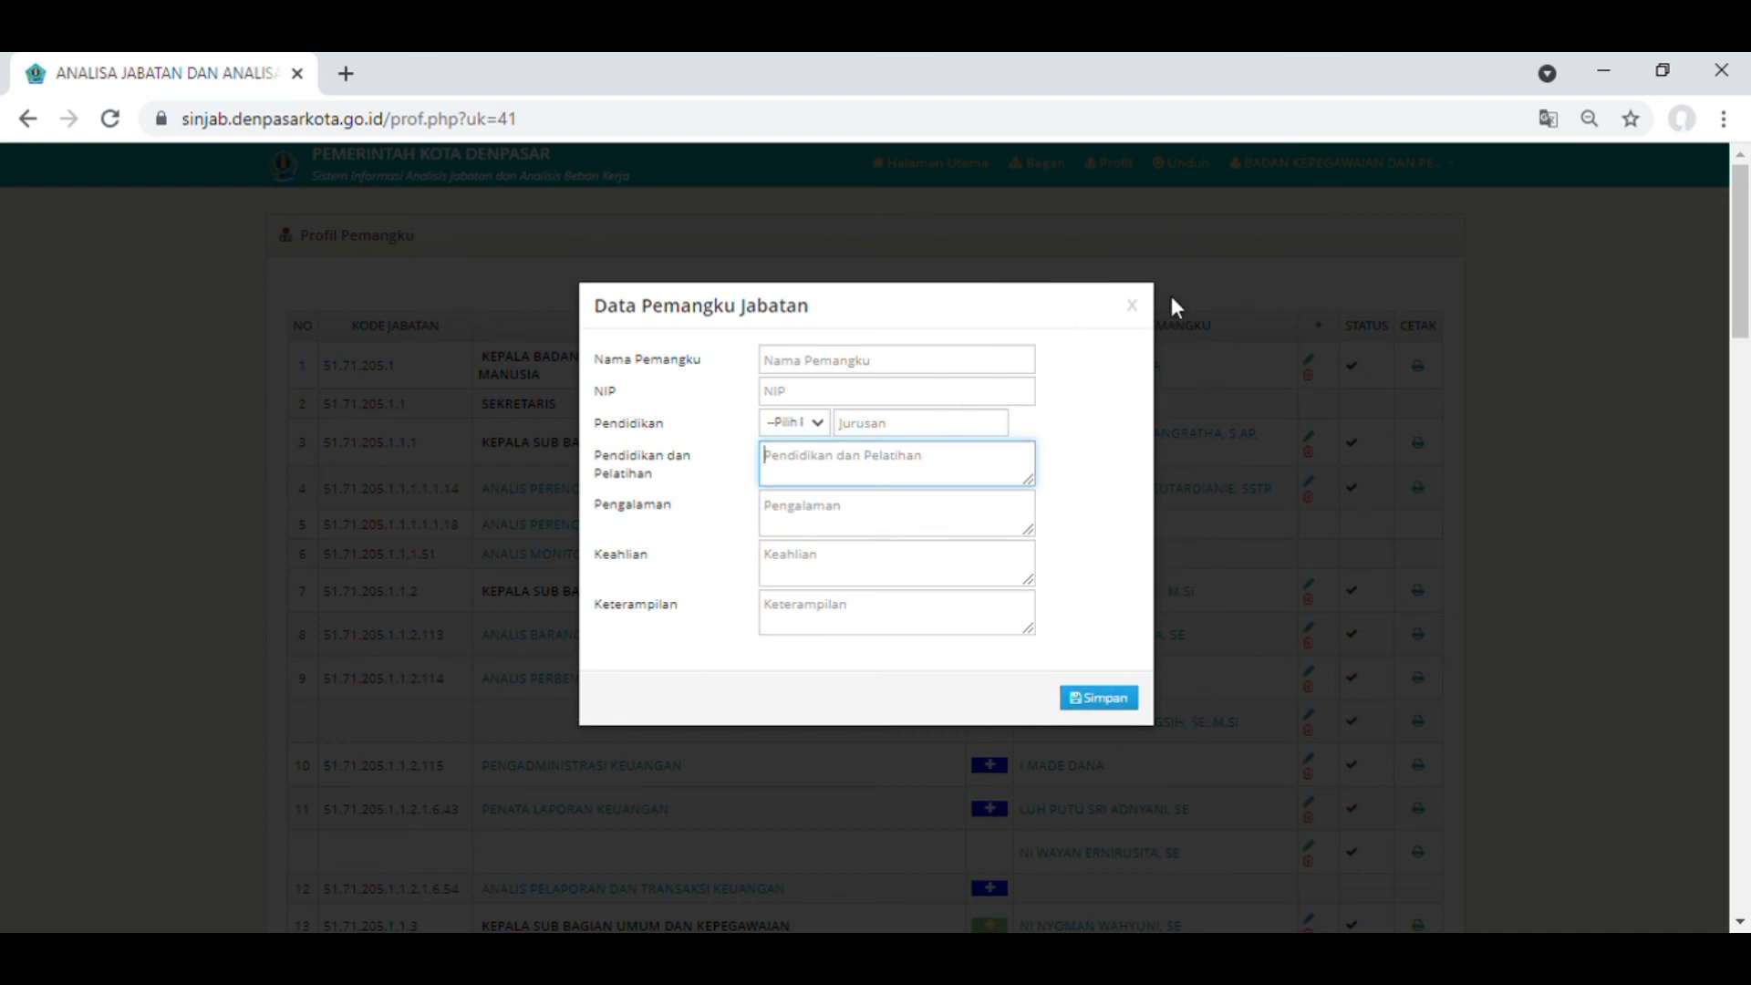
{"action": "left_click", "coordinate": [1133, 305]}
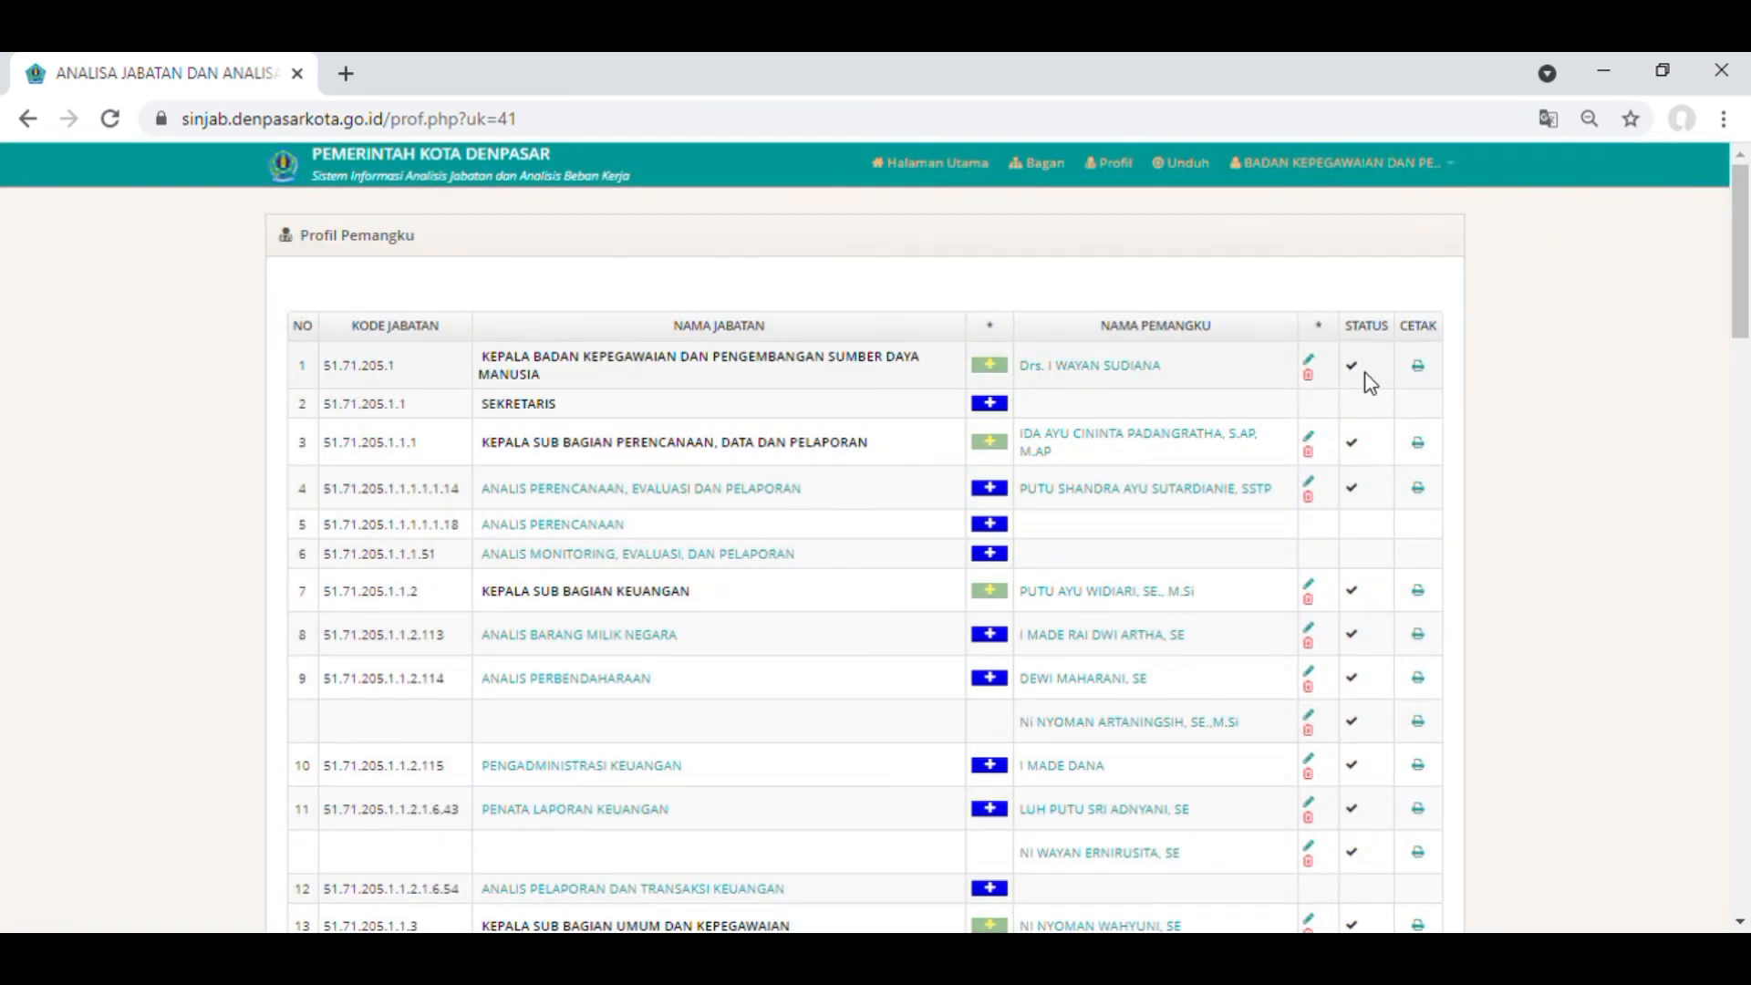
Open the existing holder record of Kepala Badan Kepegawaian for editing, review its data, and close it unsaved.
{"action": "left_click_drag", "start_coordinate": [1740, 326], "coordinate": [1744, 508]}
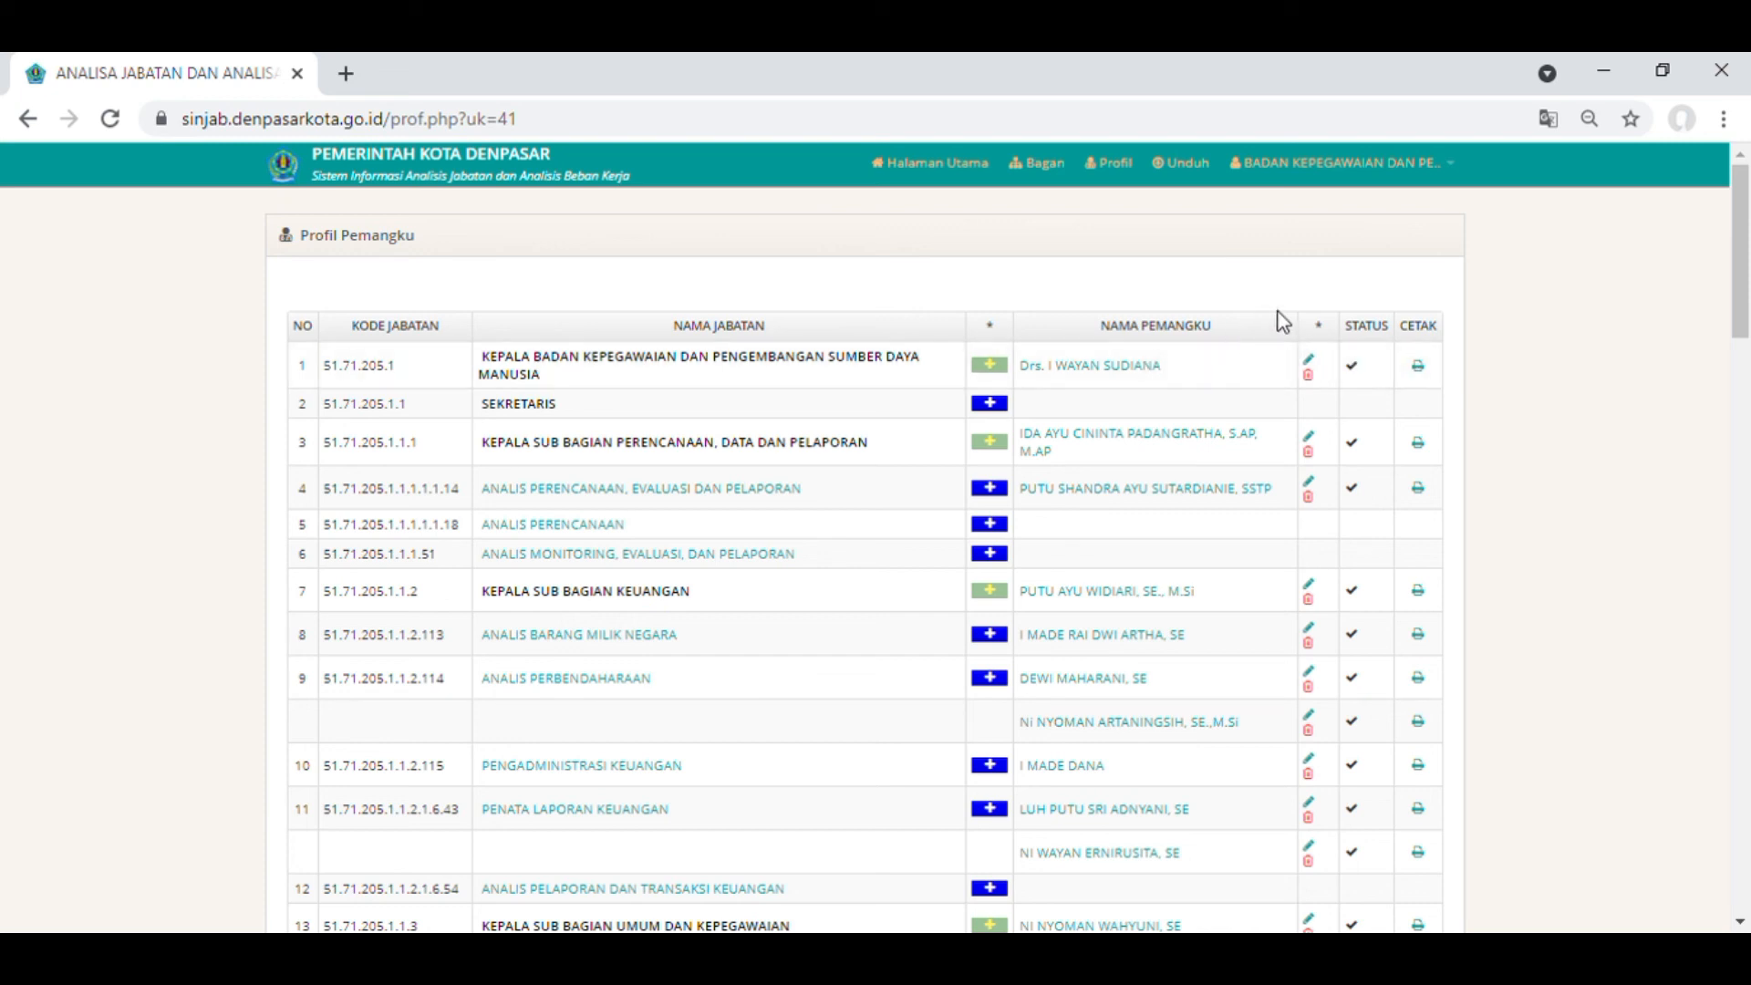
{"action": "left_click", "coordinate": [1318, 363]}
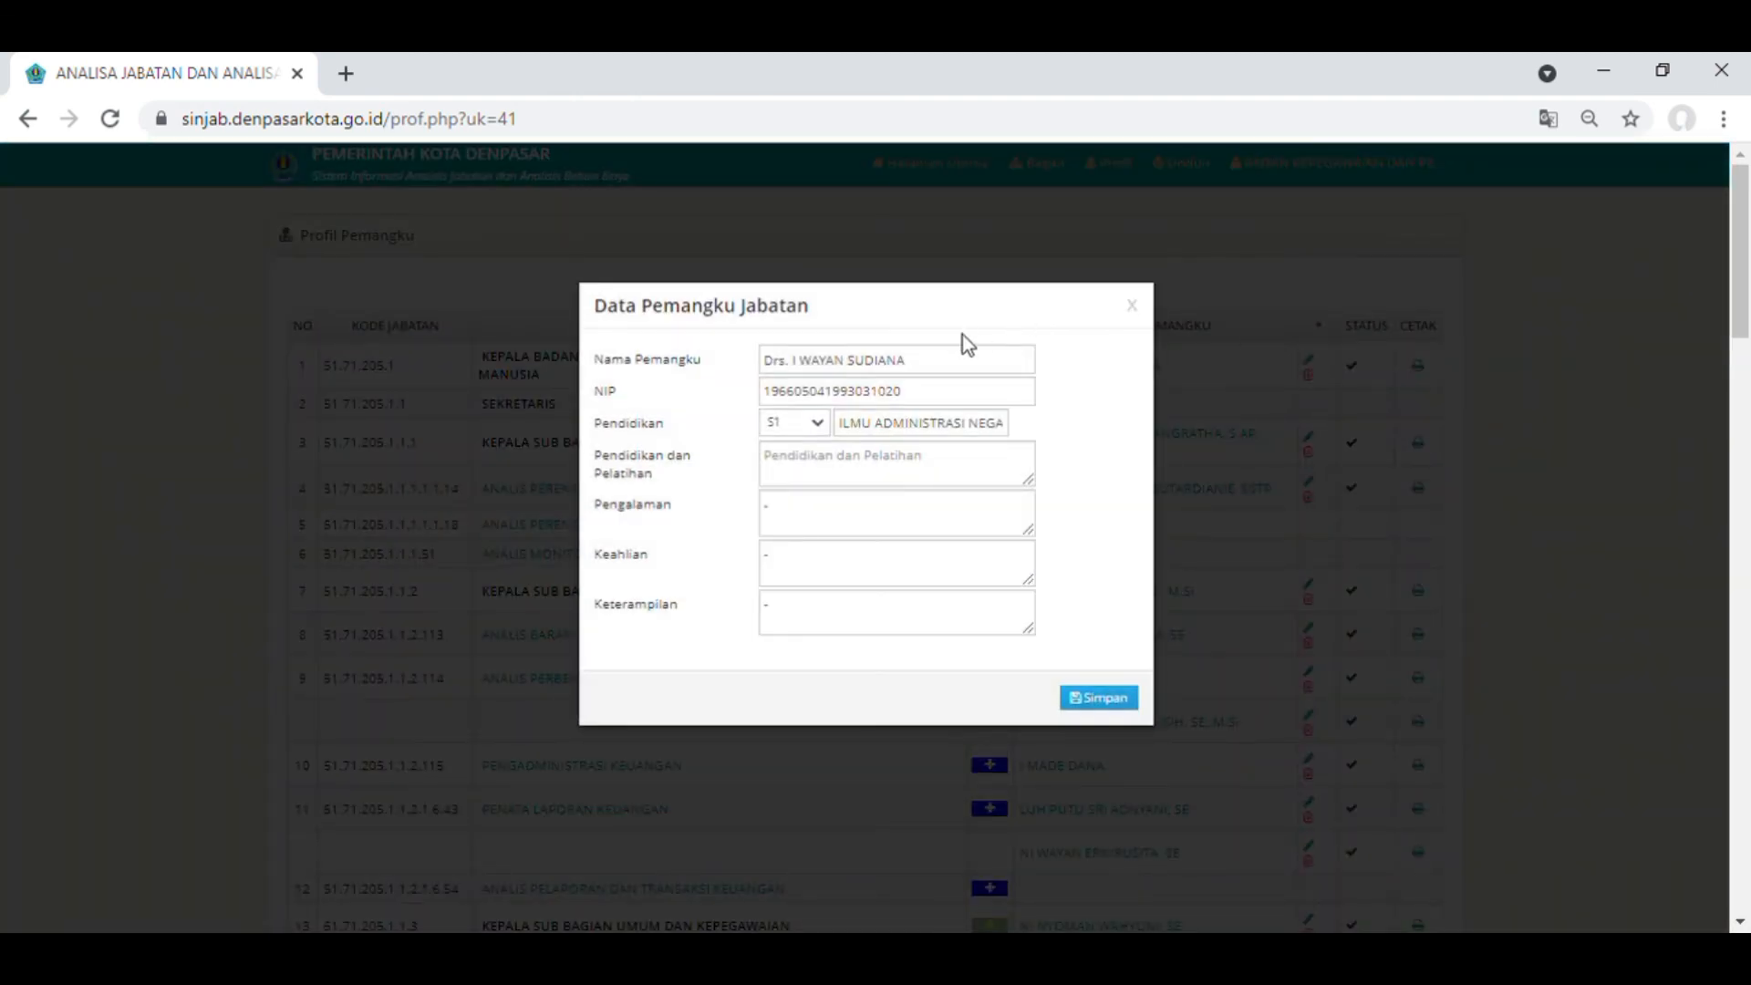
{"action": "left_click", "coordinate": [944, 374]}
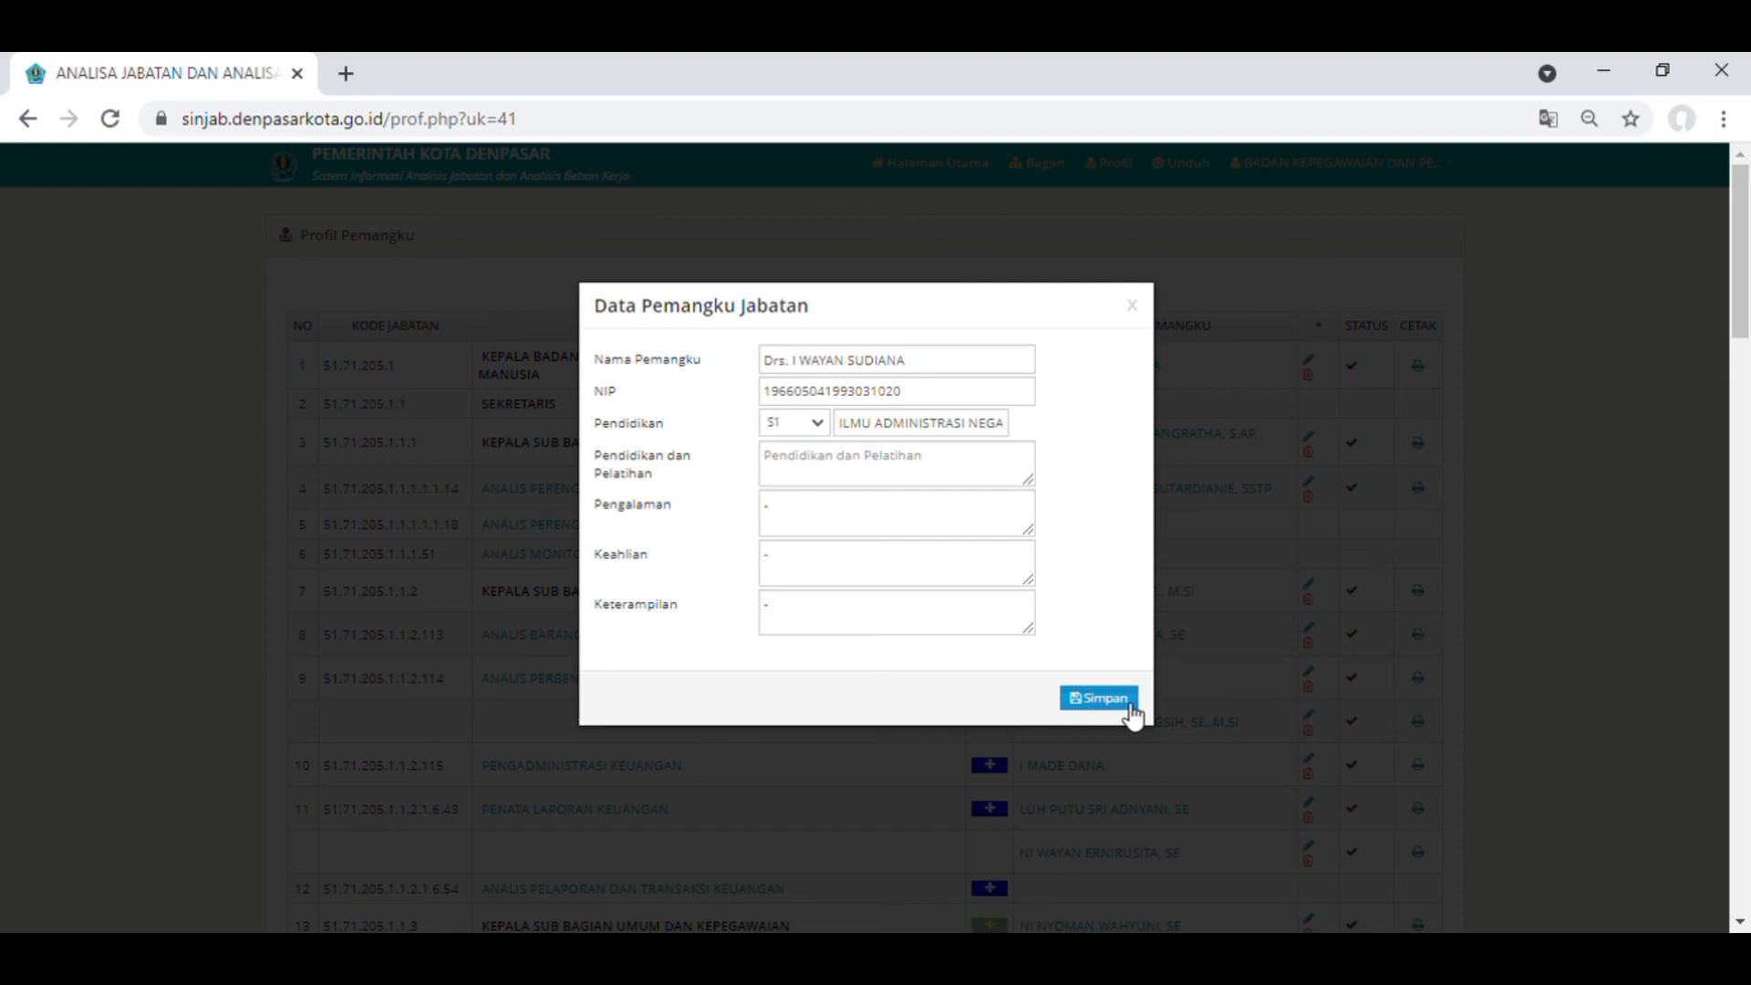
{"action": "left_click", "coordinate": [1132, 306]}
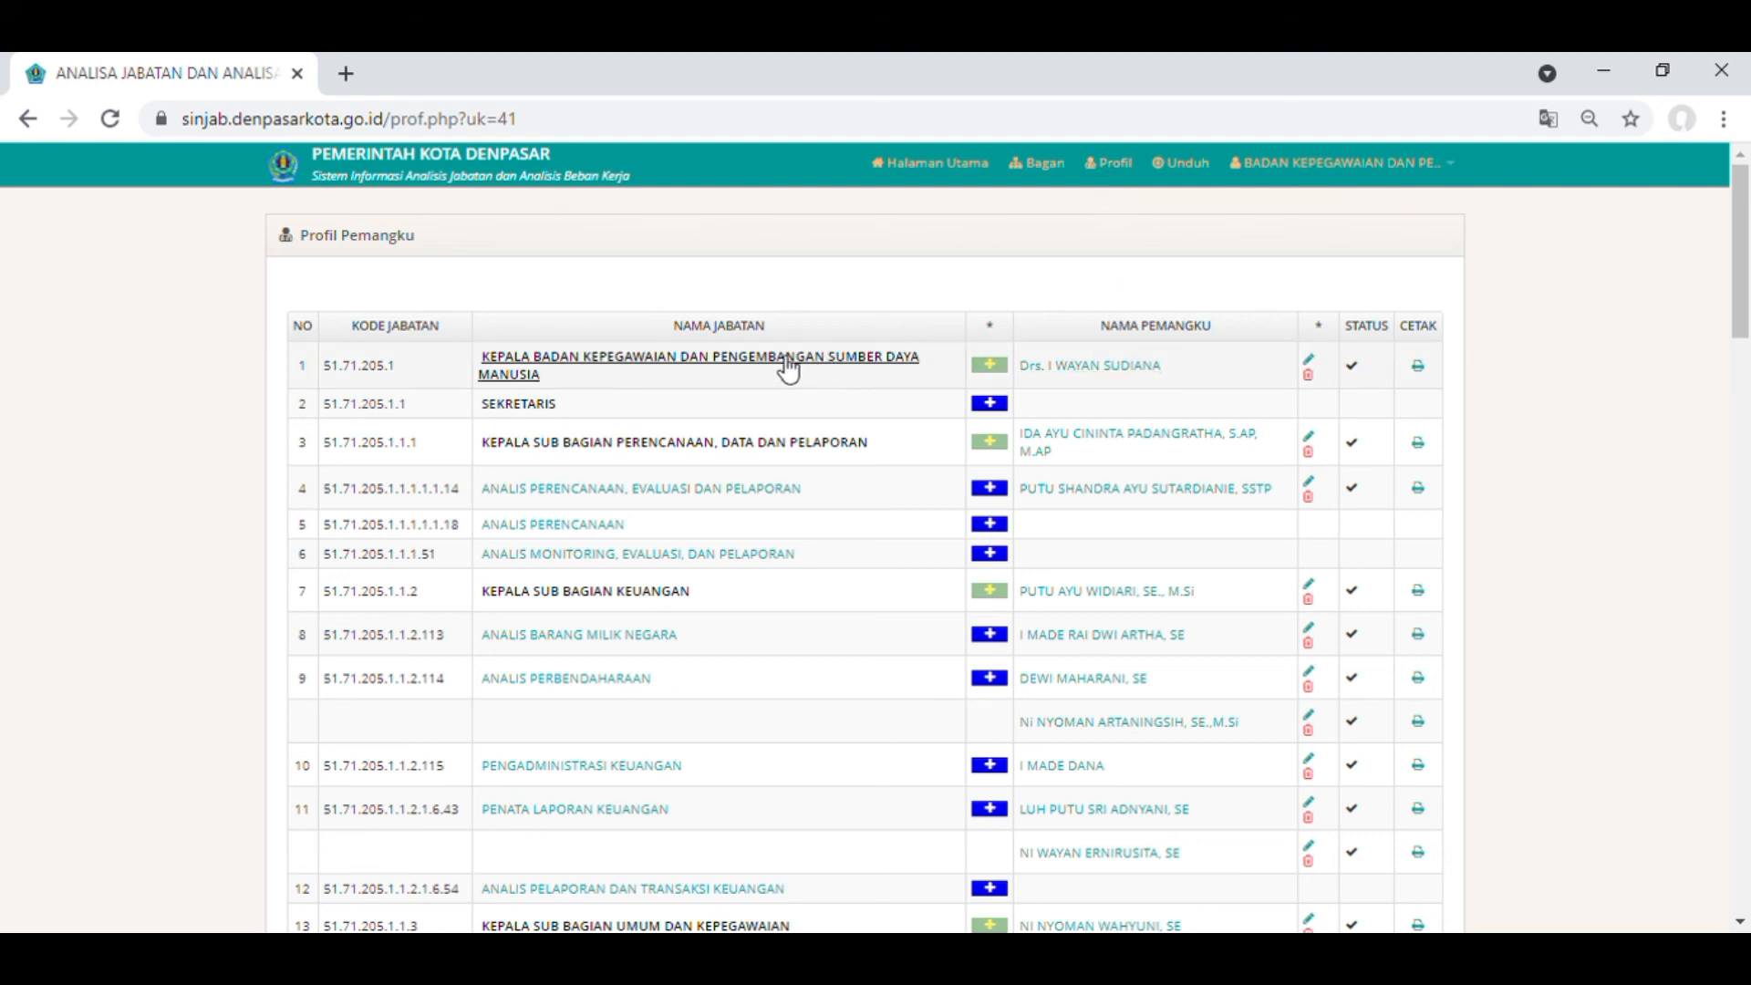
Open Kepala Badan Kepegawaian's job description separately, continue through its ANJAB form and ABK page to Form B, and view the PNS counts.
{"action": "middle_click", "coordinate": [845, 381]}
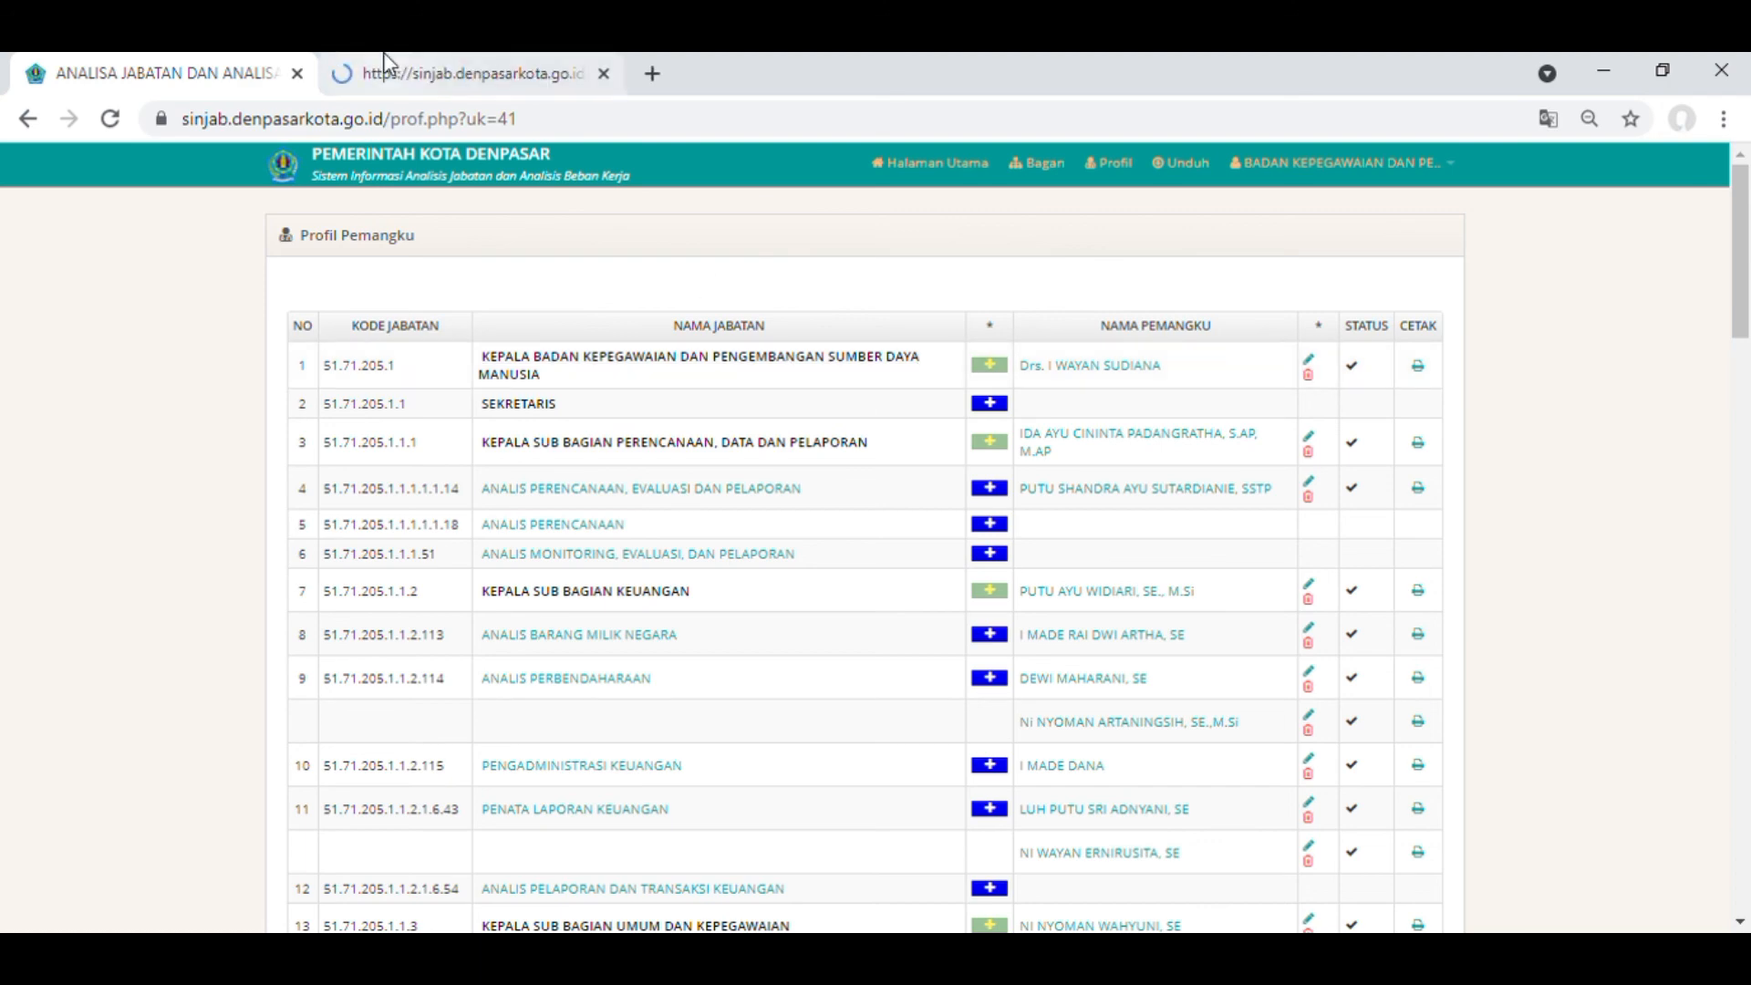
{"action": "left_click", "coordinate": [384, 71]}
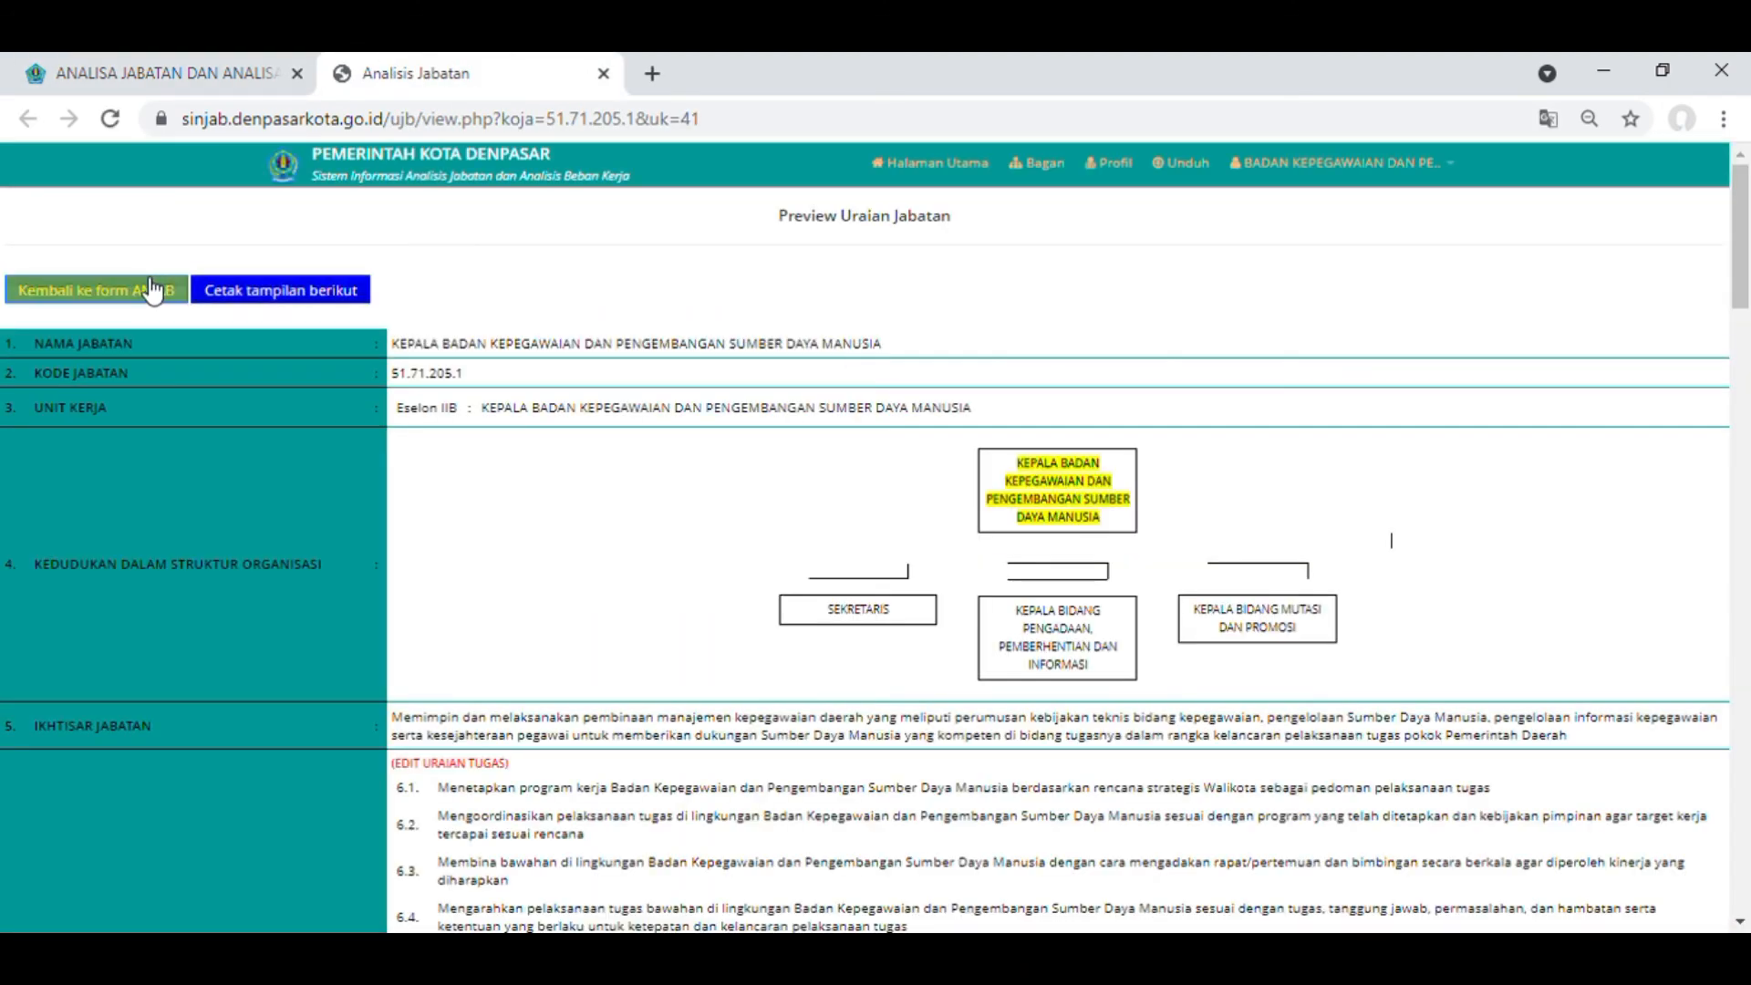
{"action": "left_click", "coordinate": [156, 287]}
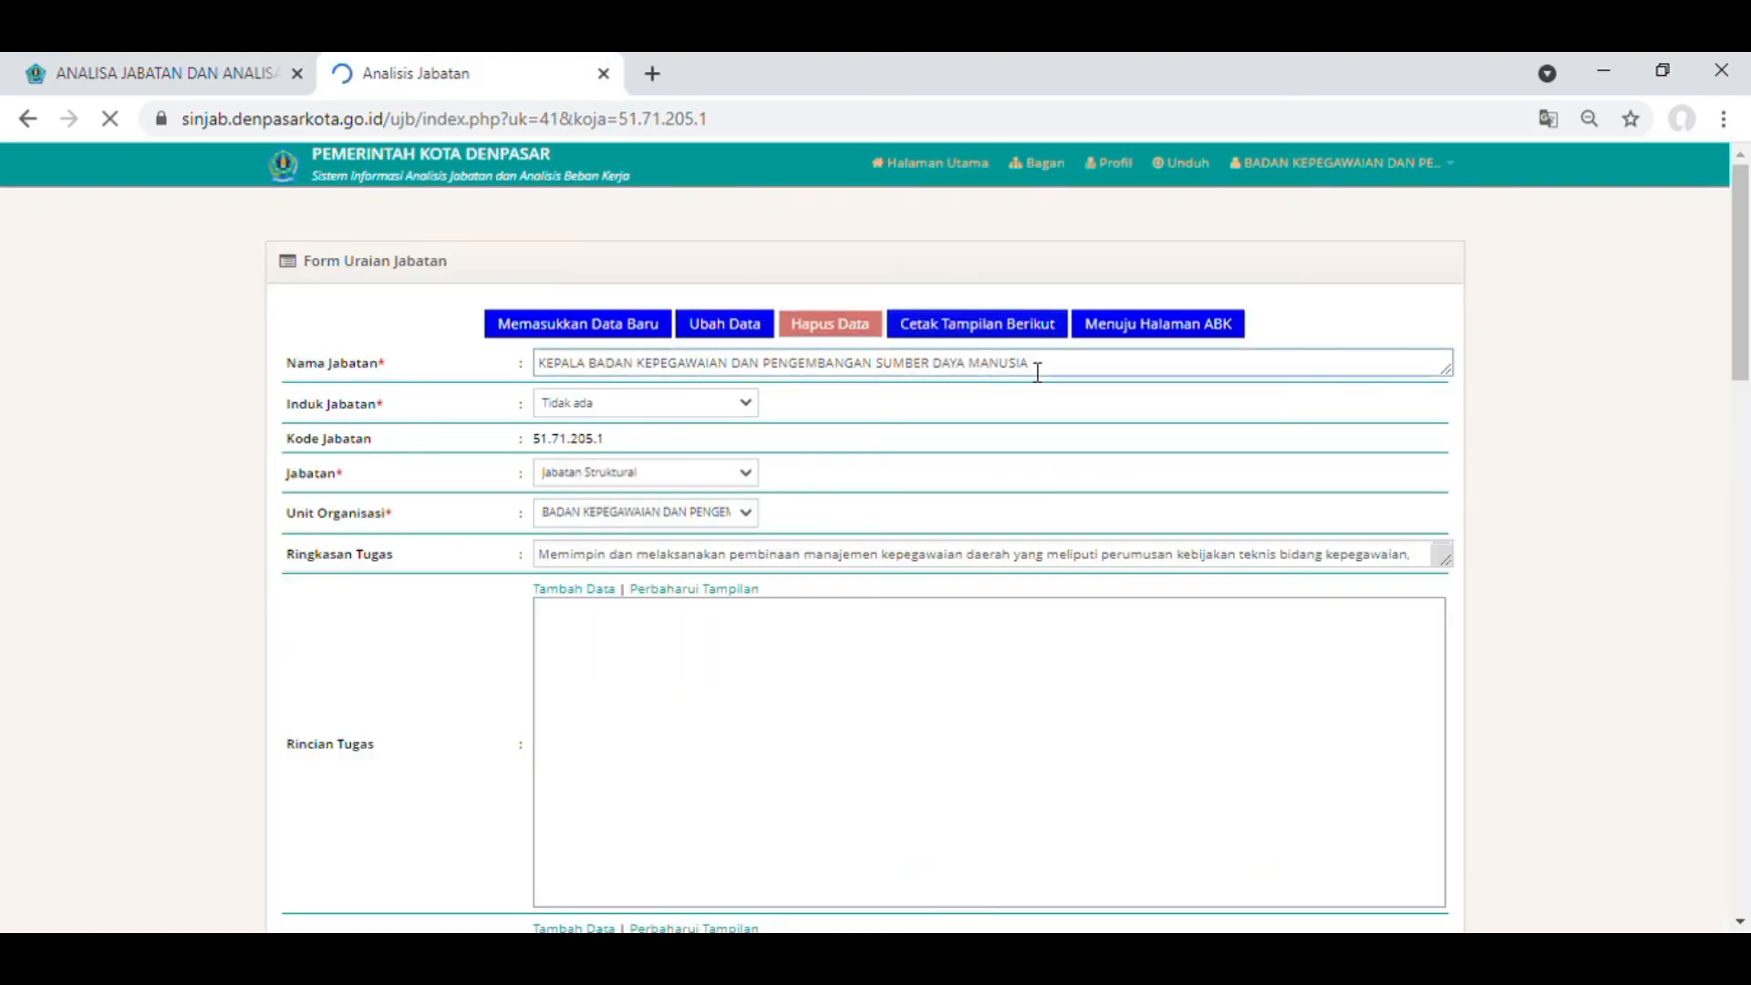
{"action": "left_click", "coordinate": [1125, 327]}
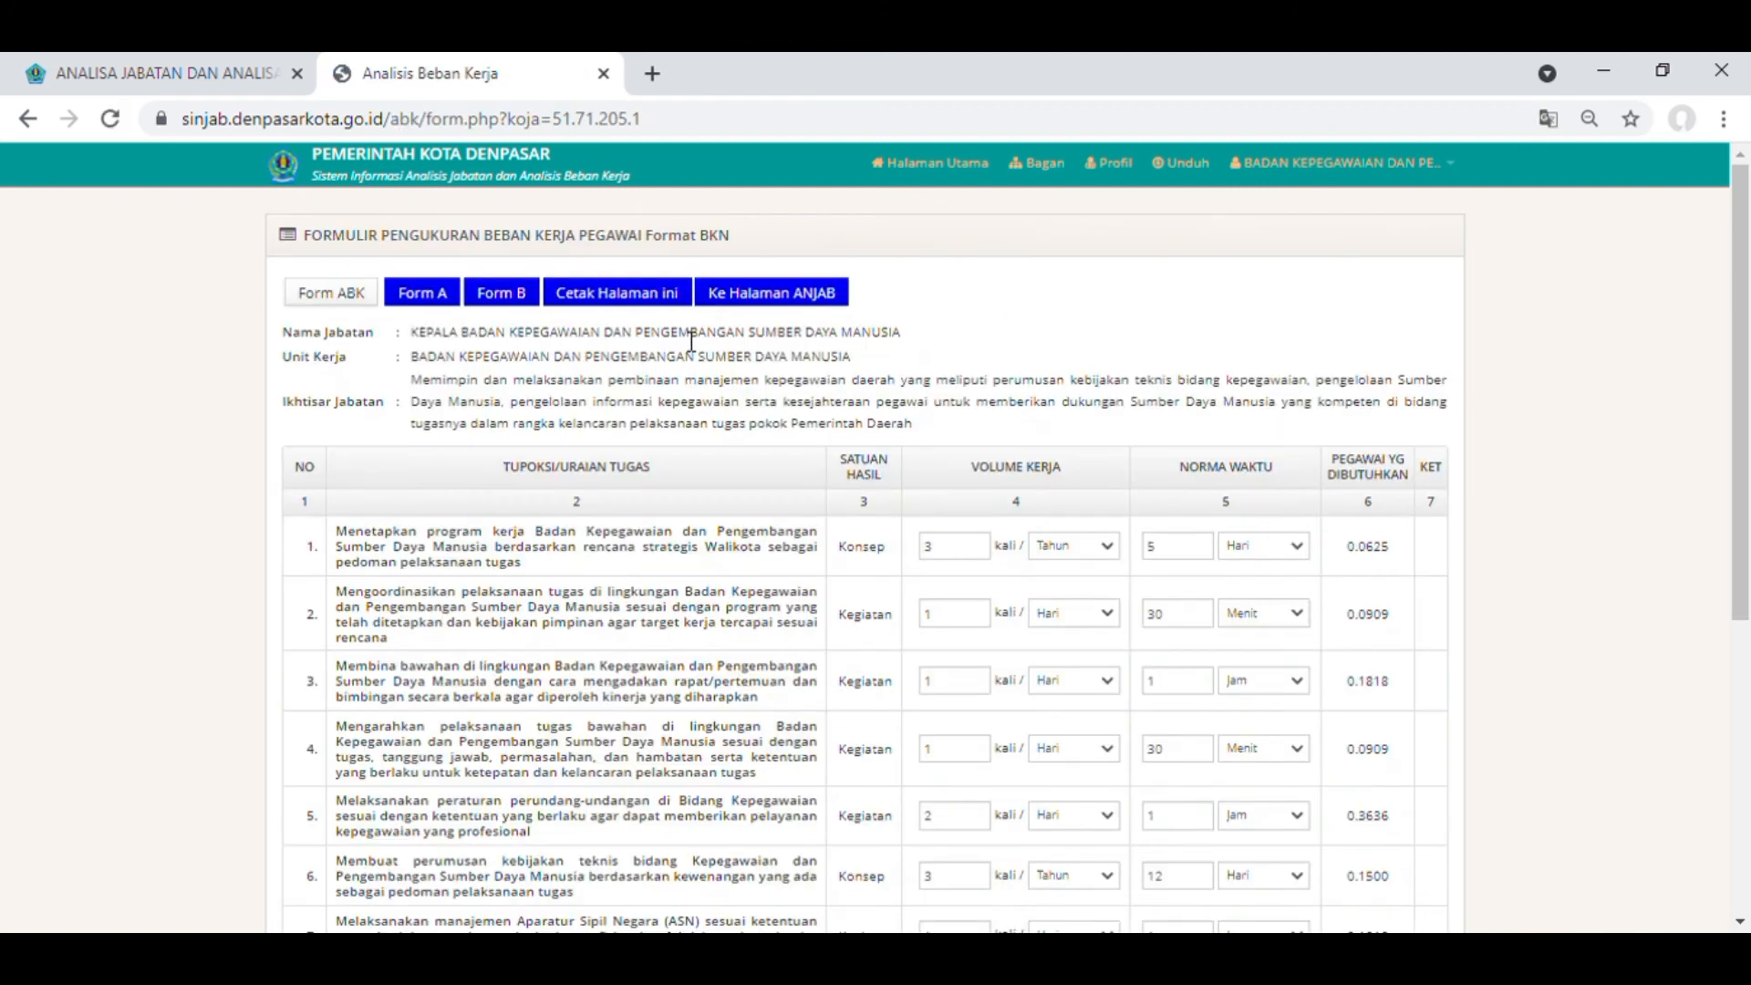
{"action": "left_click", "coordinate": [497, 294]}
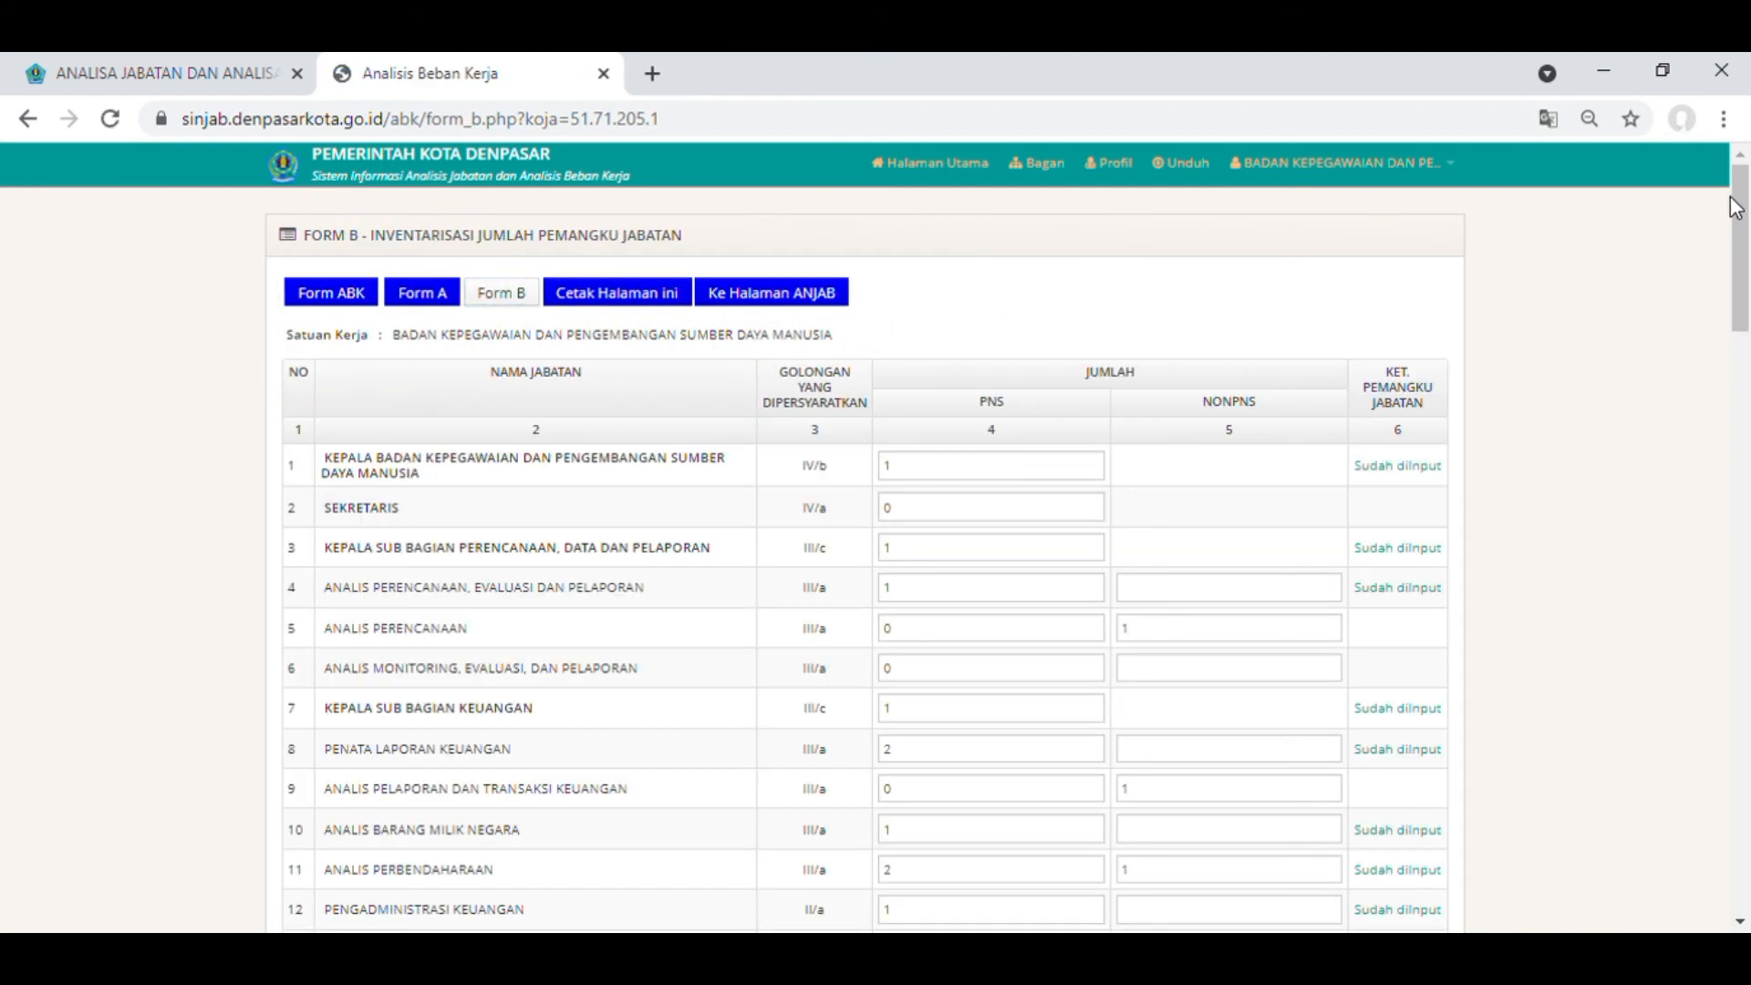
{"action": "mouse_move", "coordinate": [1740, 252]}
{"action": "left_mouse_down"}
{"action": "mouse_move", "coordinate": [1747, 329]}
{"action": "mouse_move", "coordinate": [1745, 251]}
{"action": "left_mouse_up"}
{"action": "left_click", "coordinate": [898, 511]}
{"action": "left_click", "coordinate": [907, 472]}
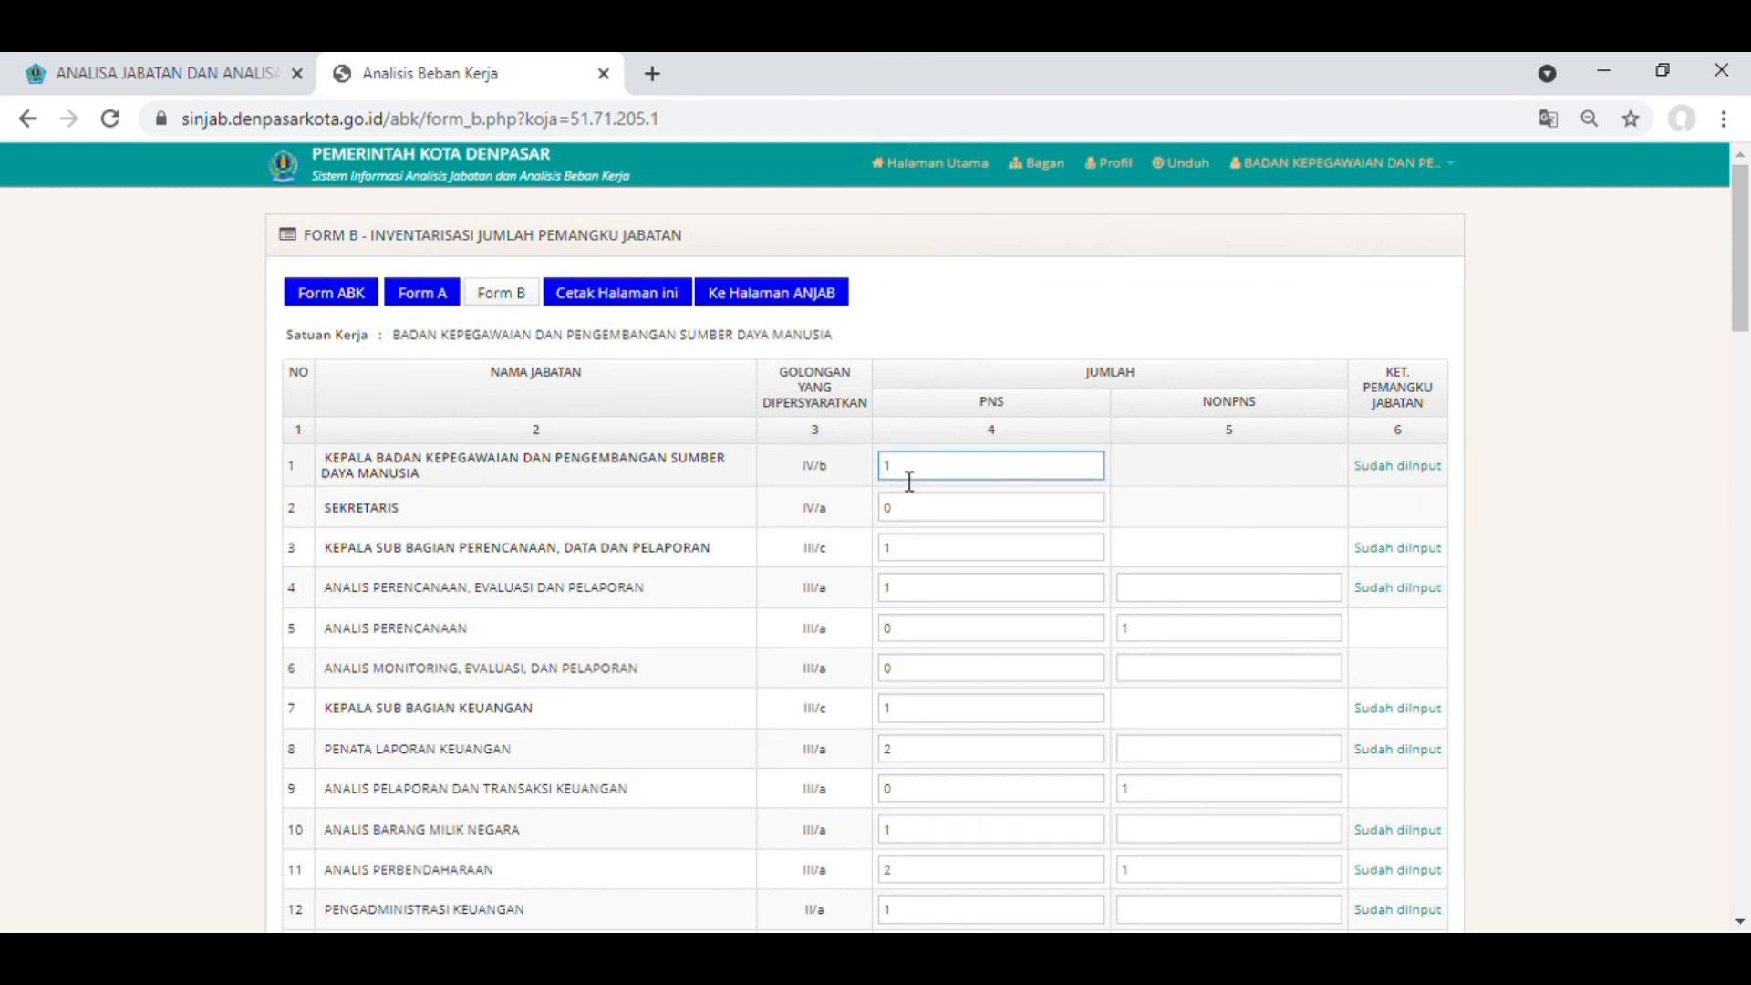
Compare Form B's PNS and NONPNS counts, including Analis Perencanaan, with the holders listed in Profil Pemangku.
{"action": "left_click", "coordinate": [169, 73]}
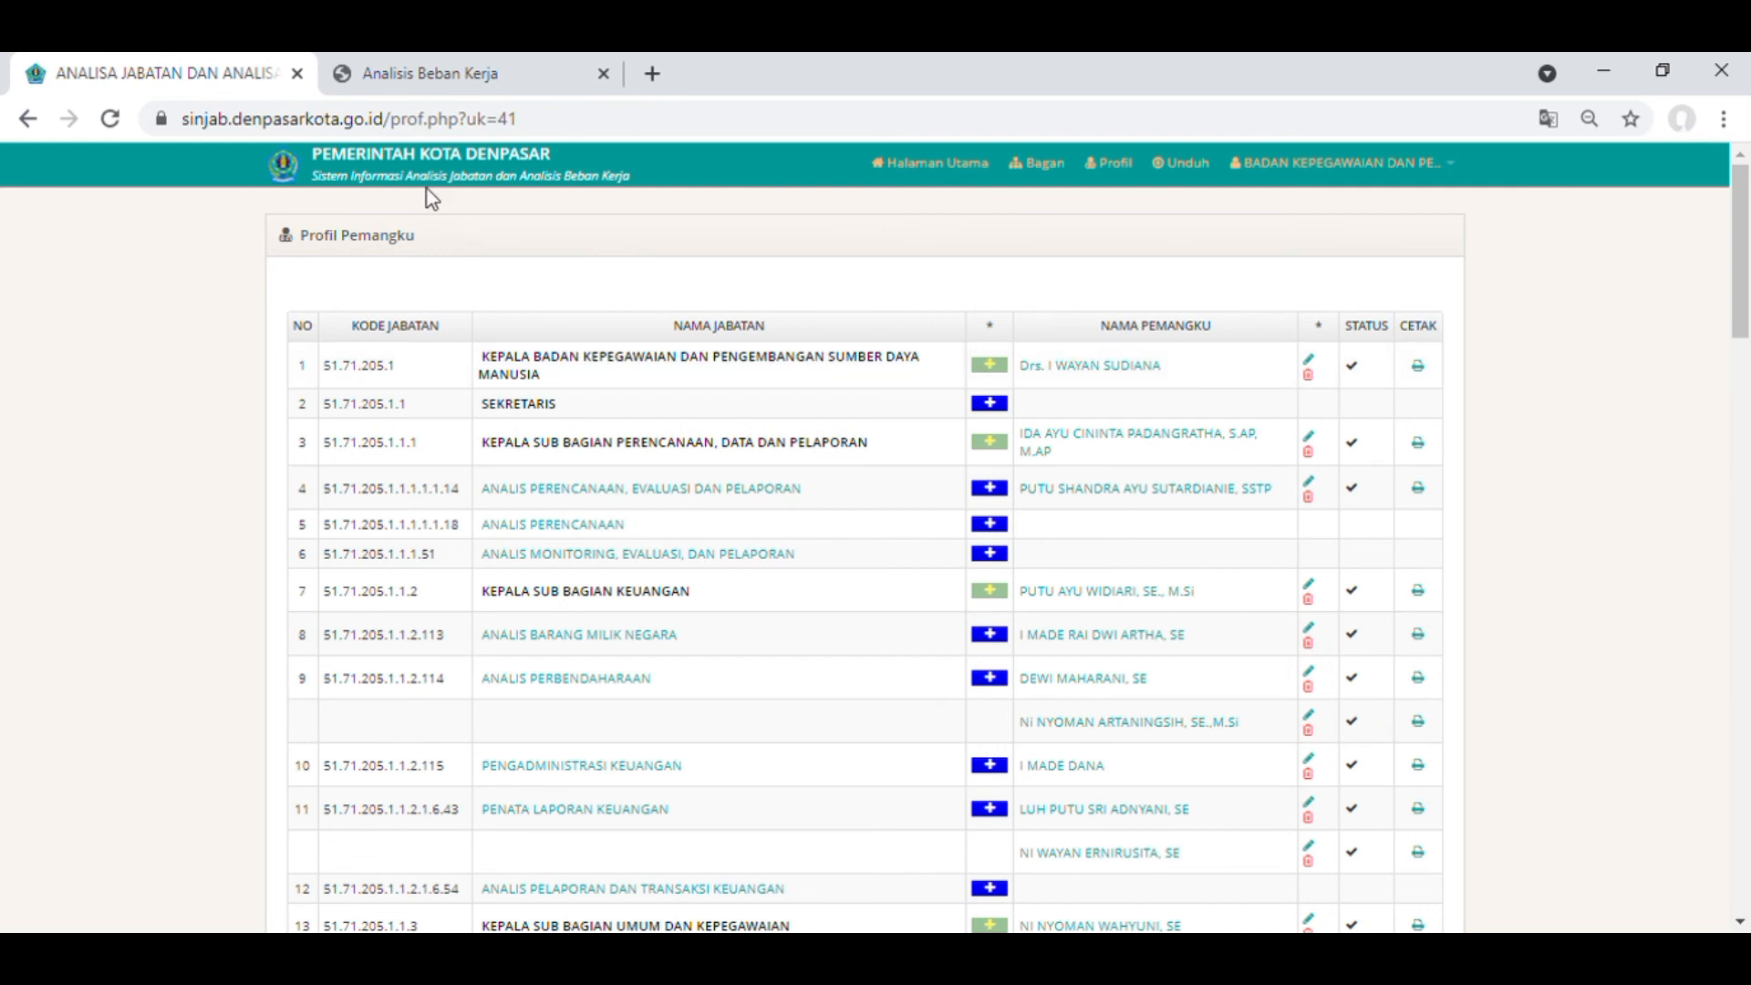
{"action": "left_click", "coordinate": [428, 78]}
{"action": "left_click", "coordinate": [947, 632]}
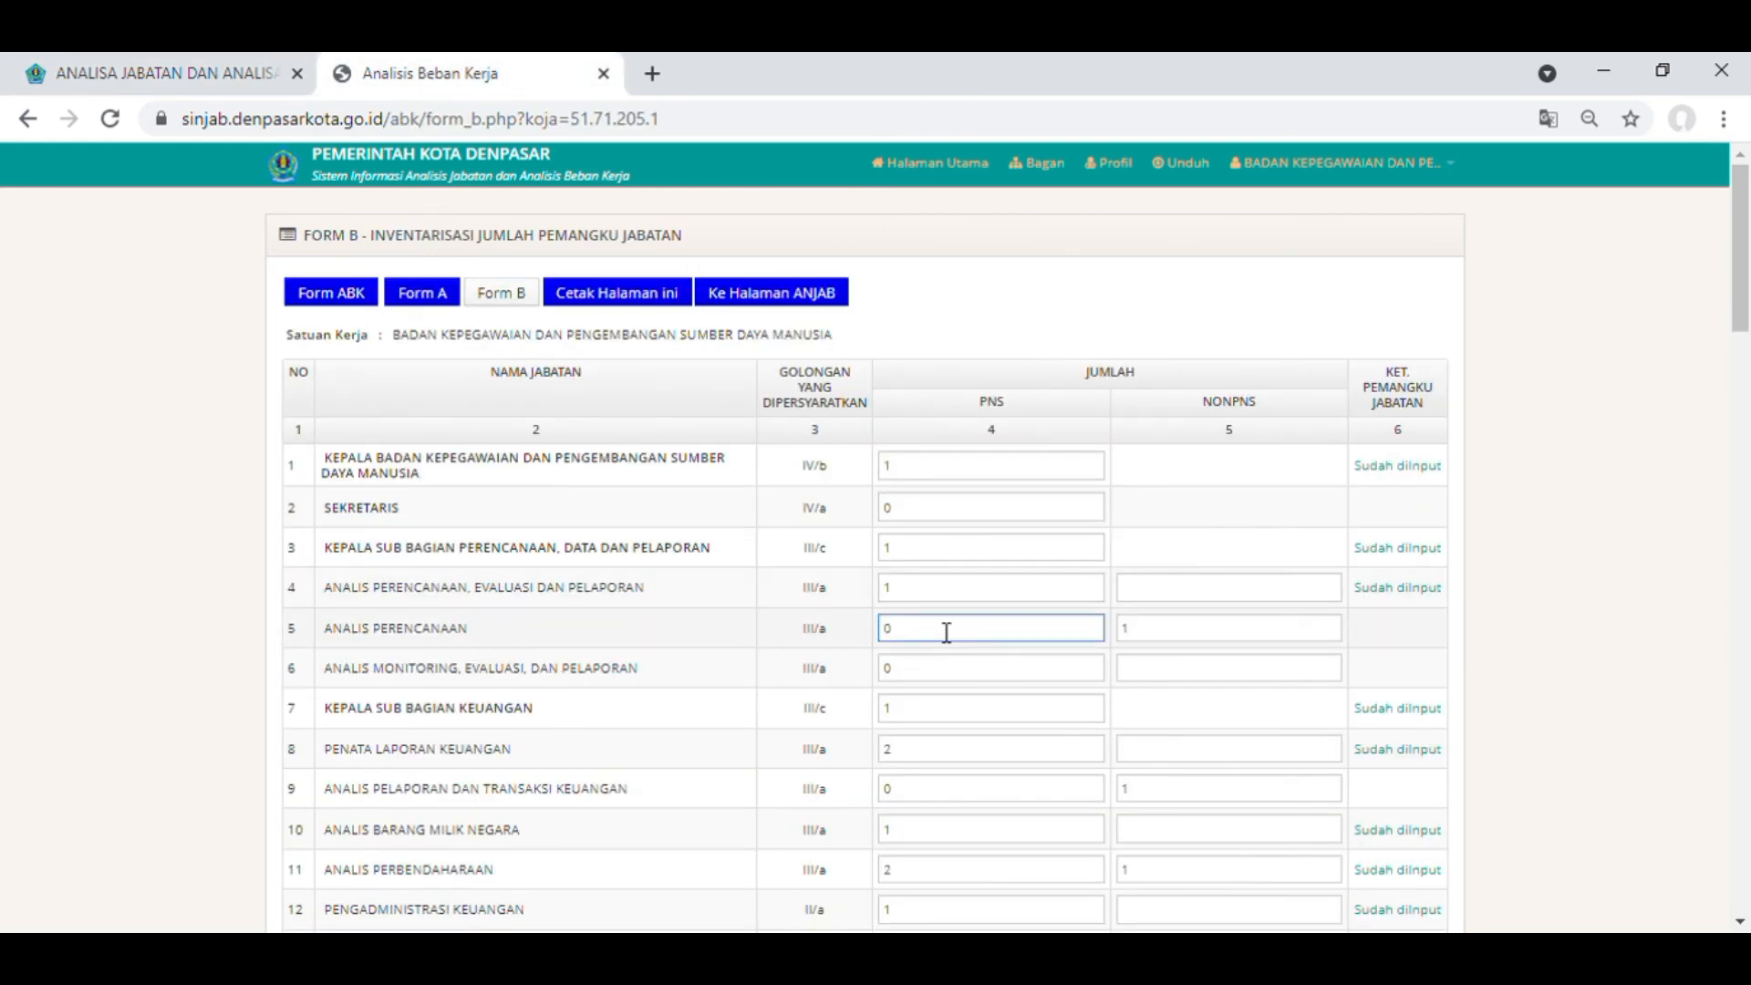
{"action": "left_click", "coordinate": [1270, 595]}
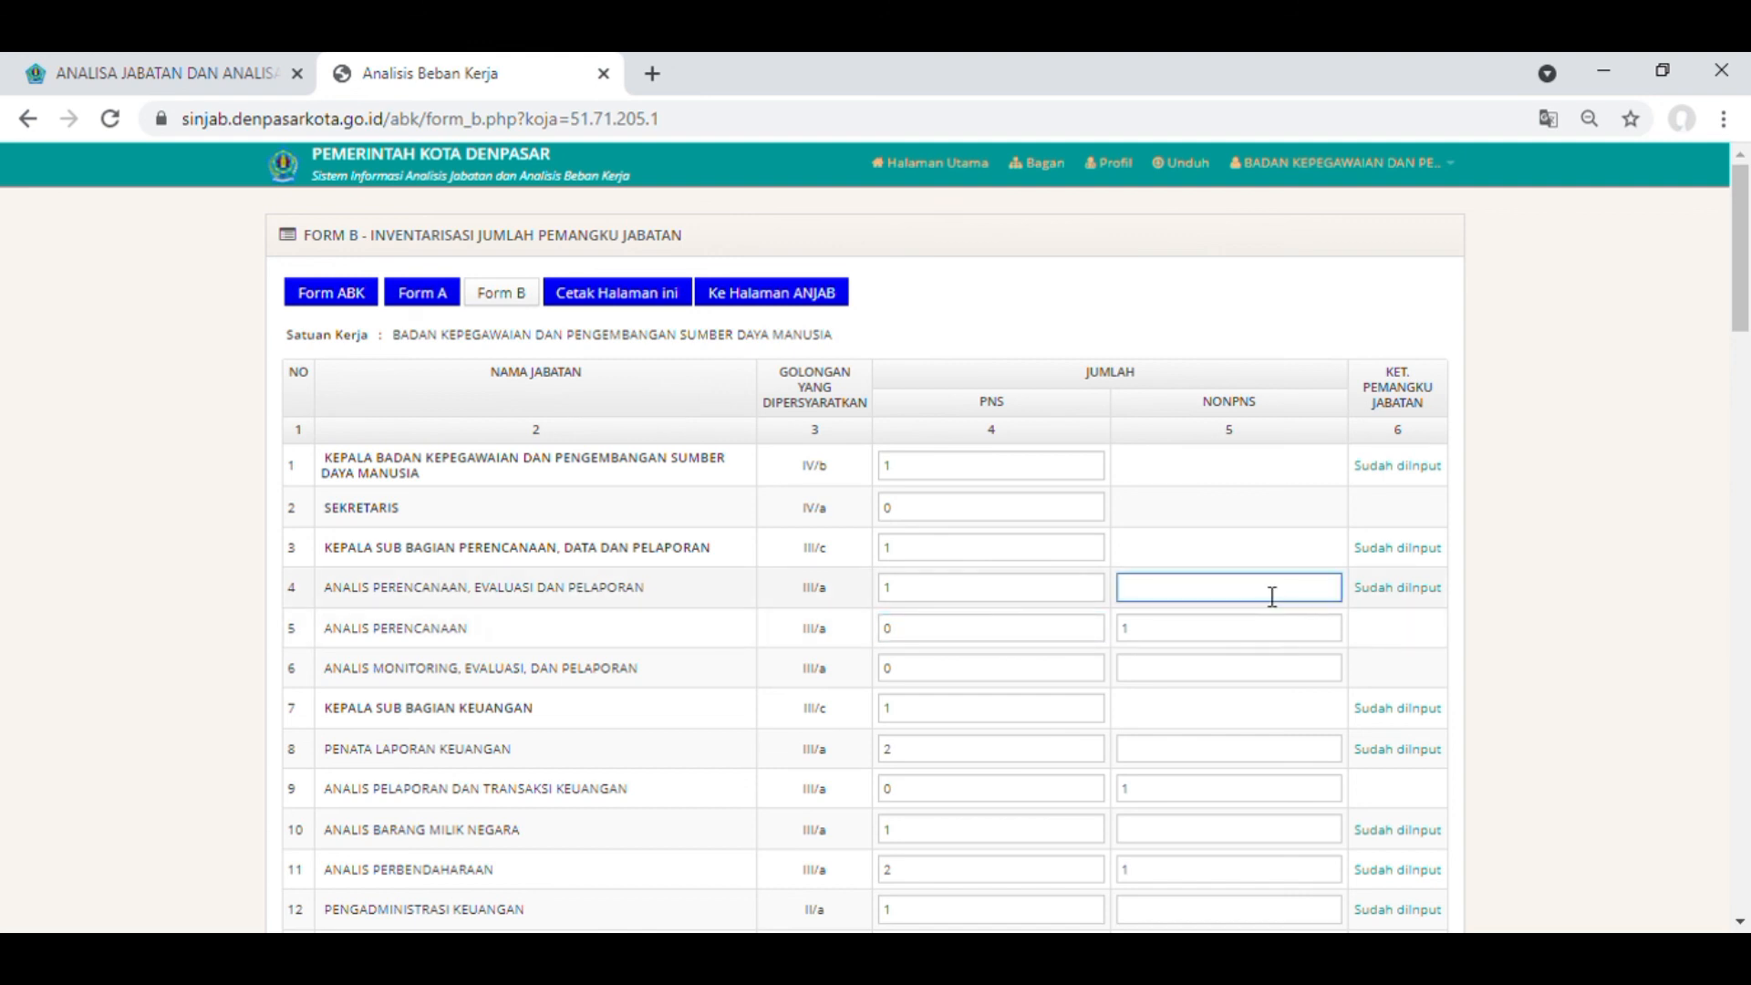
{"action": "left_click", "coordinate": [1207, 629]}
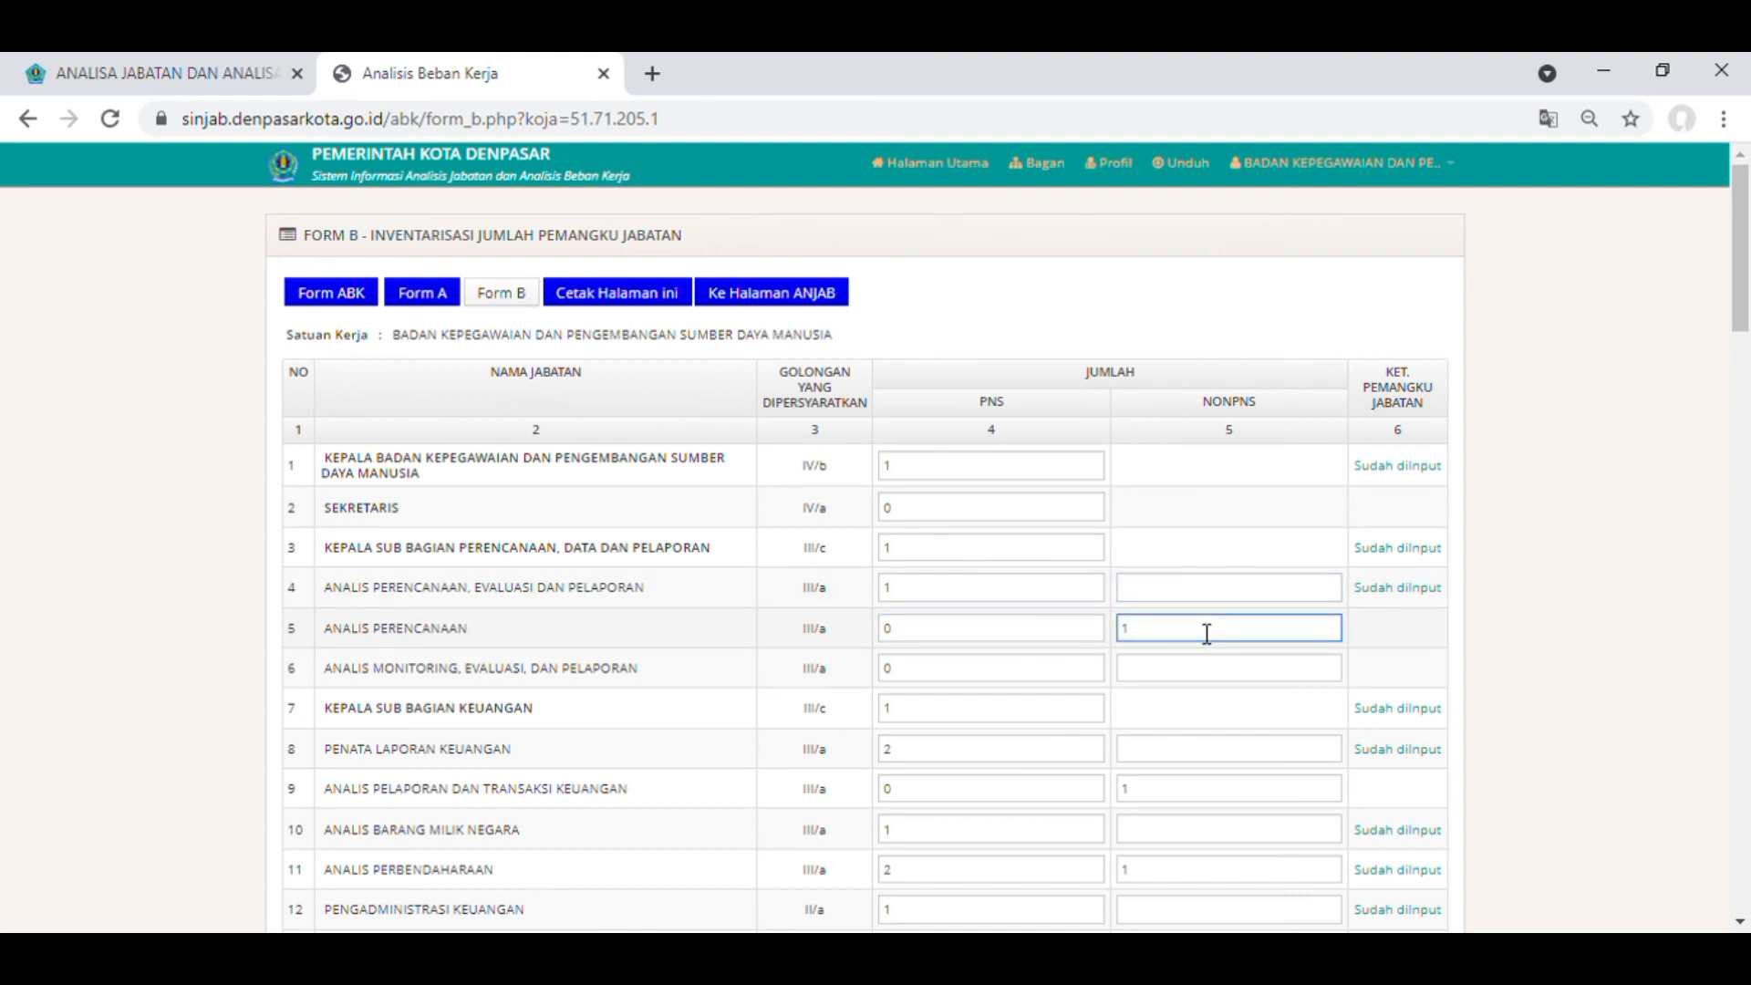
{"action": "left_click", "coordinate": [124, 66]}
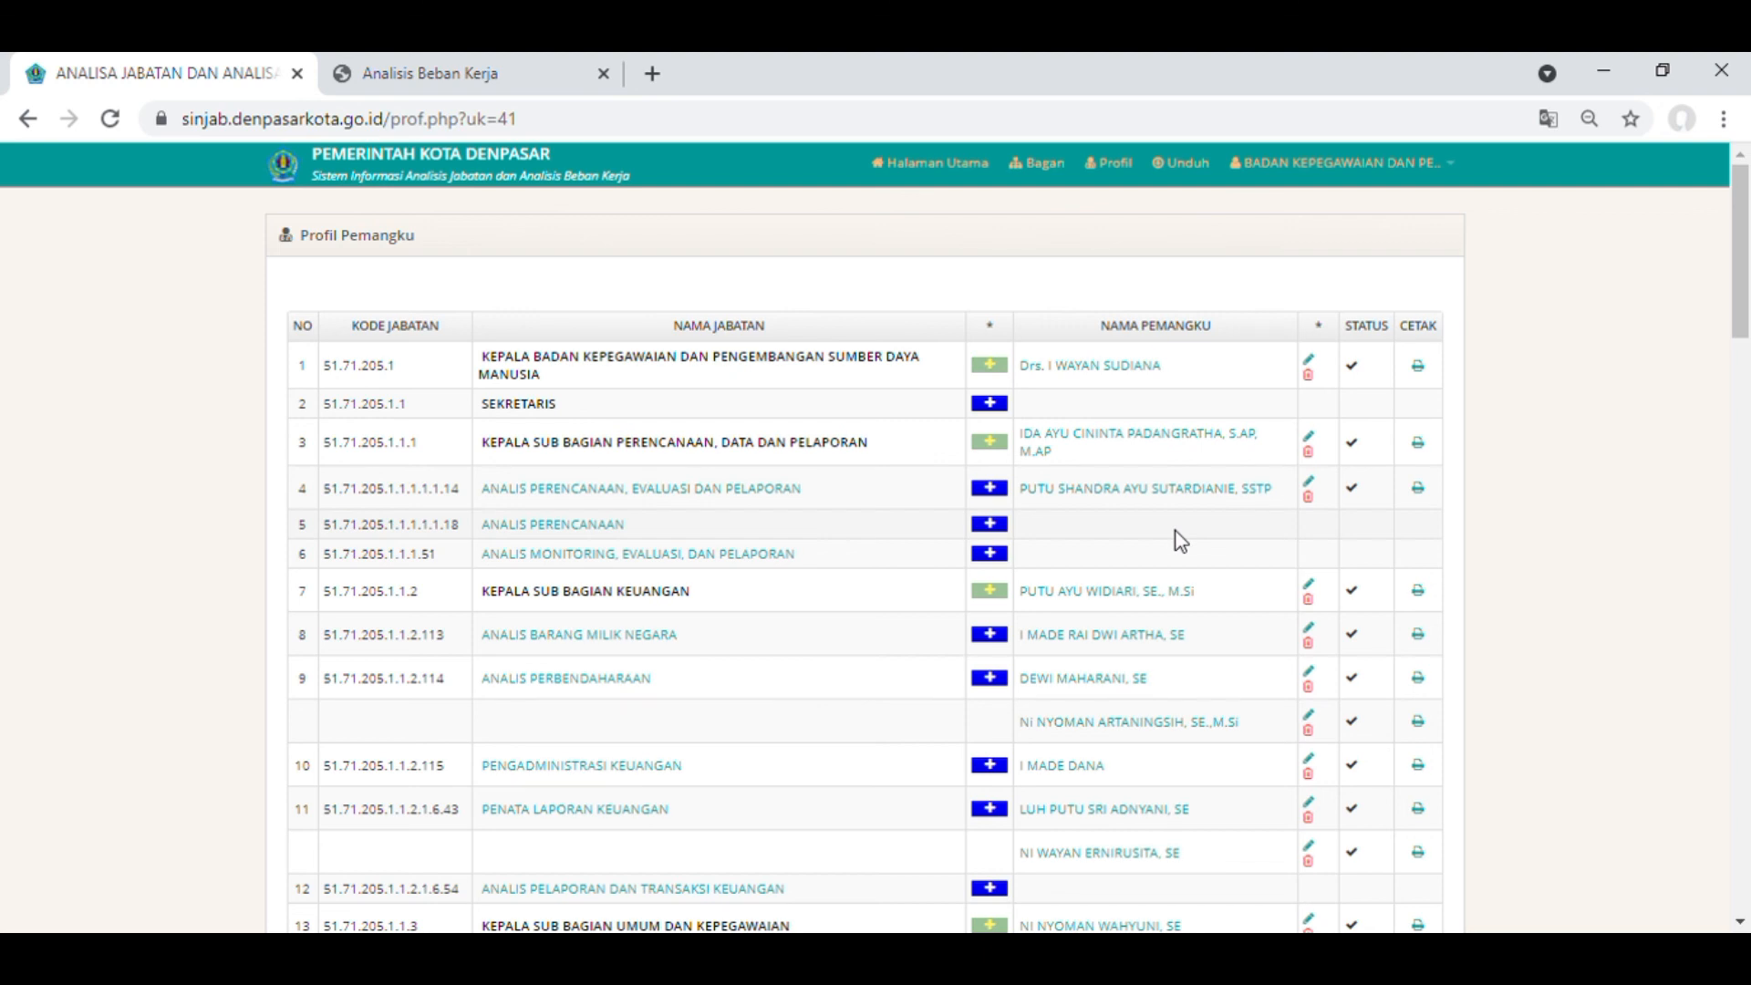
{"action": "left_click", "coordinate": [493, 65]}
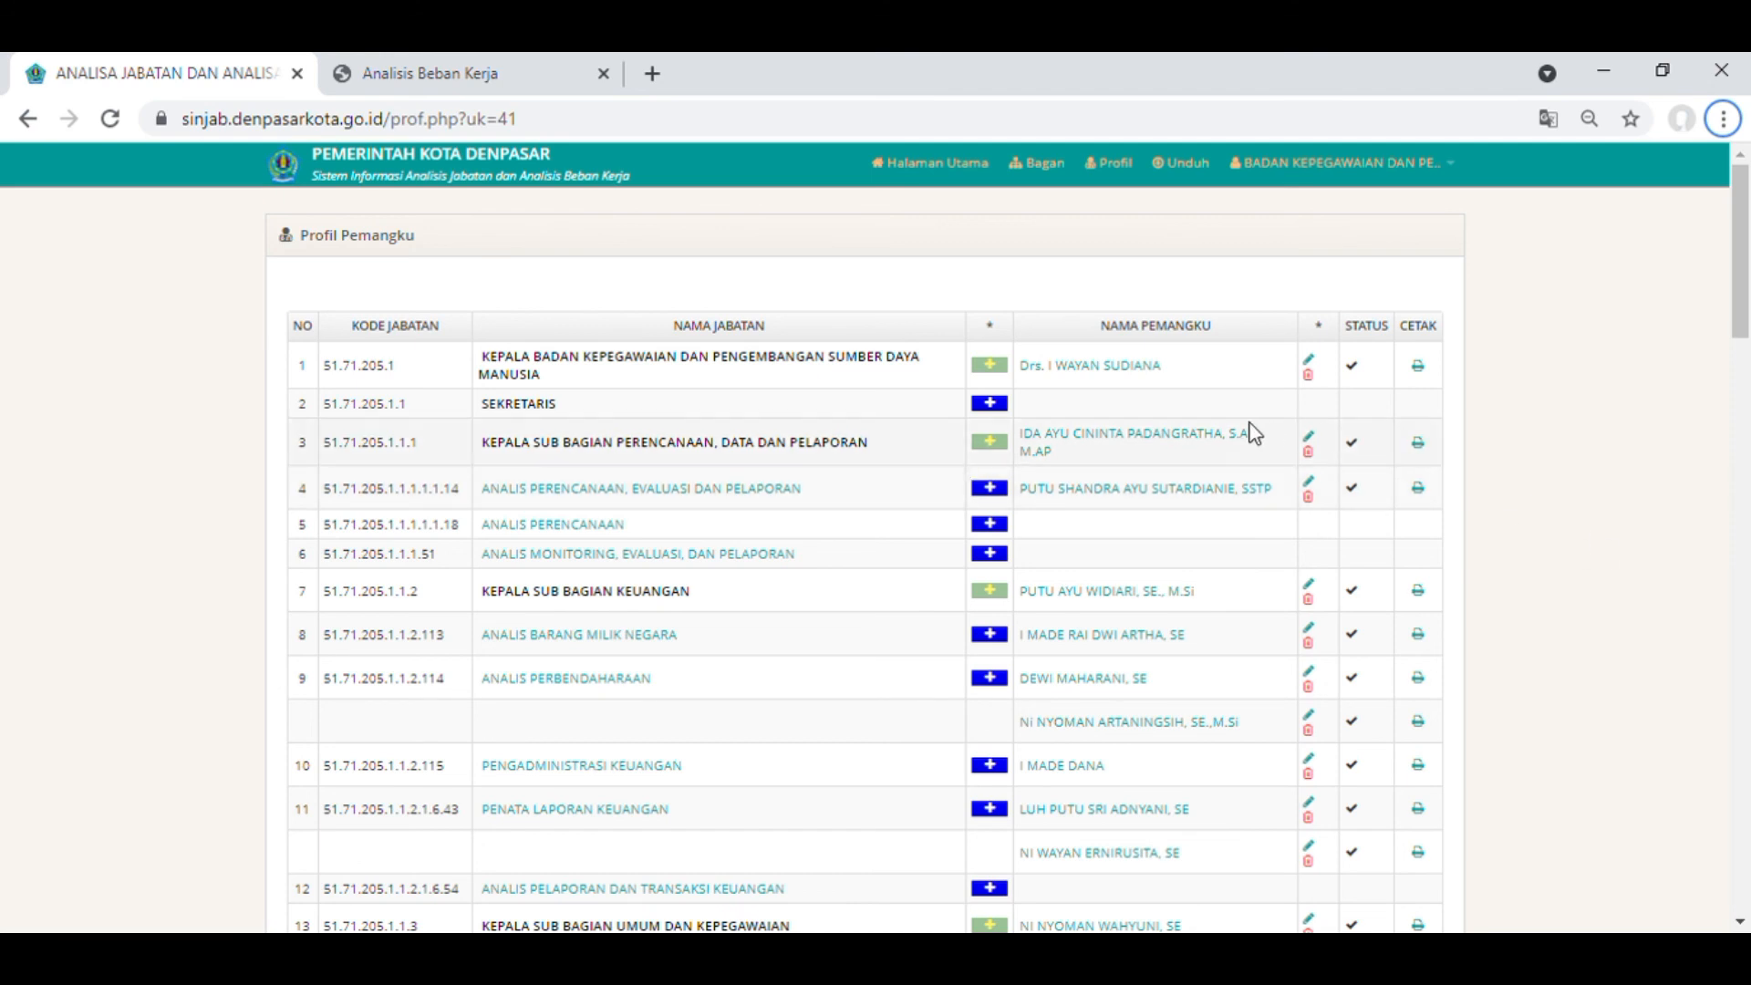
{"action": "left_click", "coordinate": [1128, 369]}
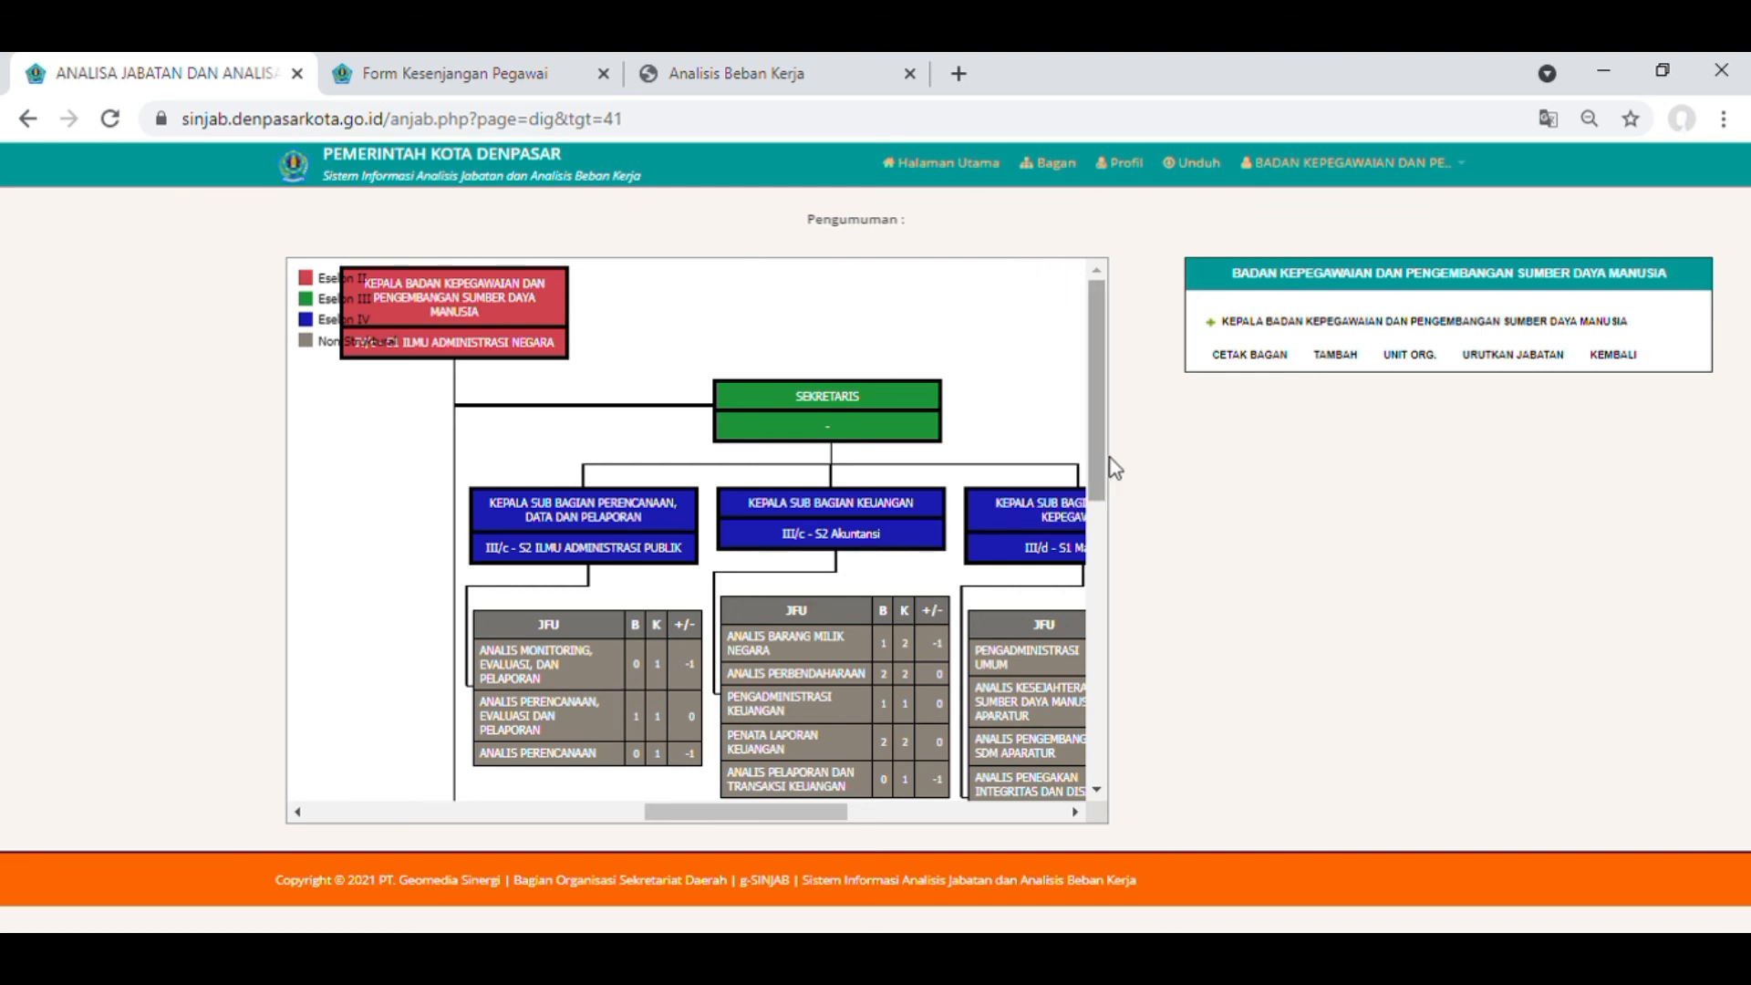
Open the organisation chart's print version and set its layout to Landscape and its destination to Save as PDF.
{"action": "left_click", "coordinate": [1250, 363]}
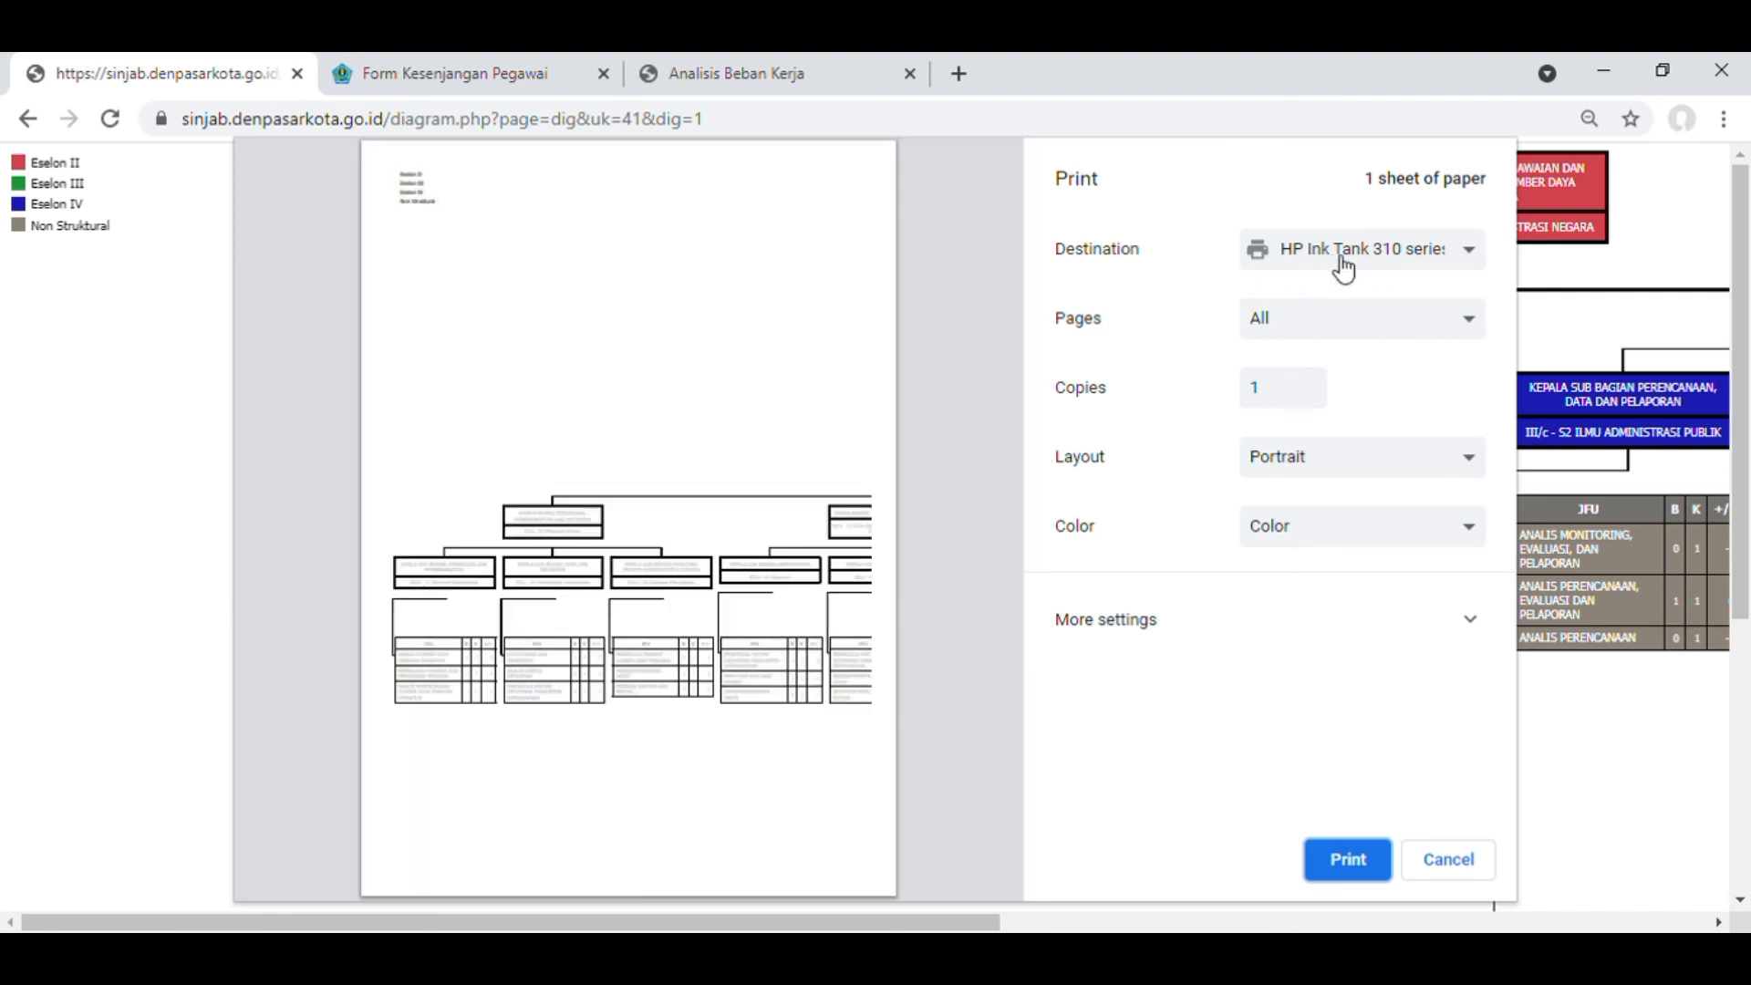
{"action": "left_click", "coordinate": [1322, 475]}
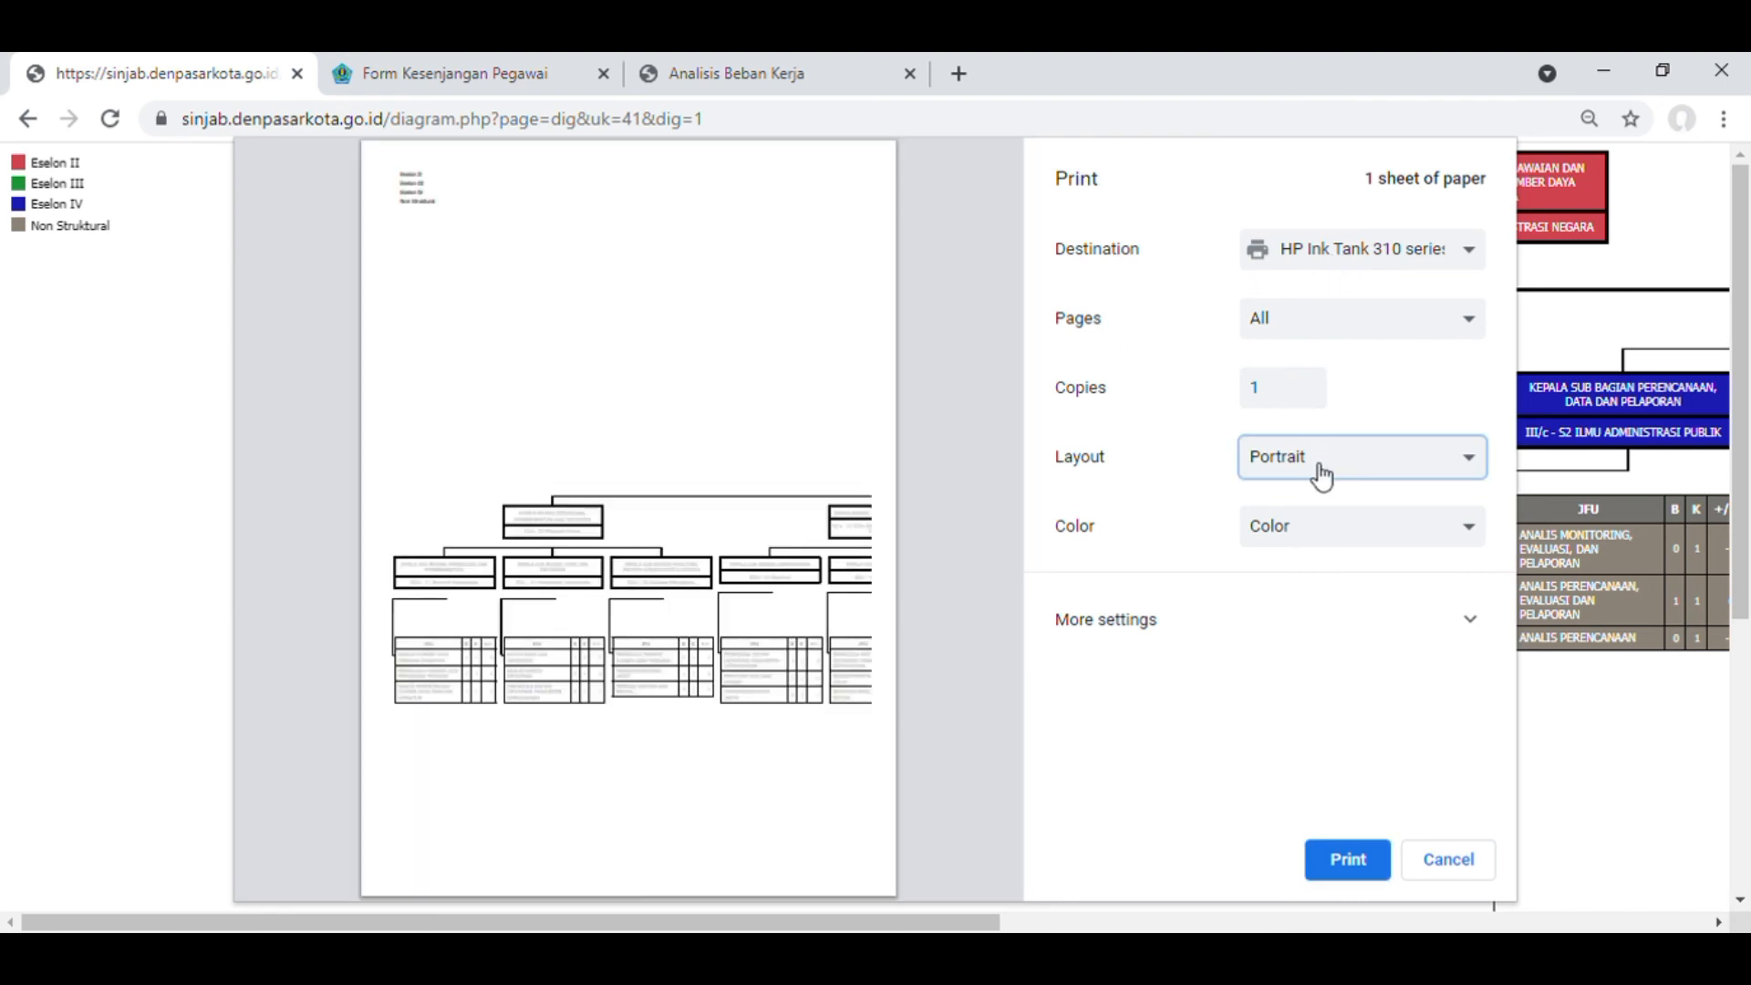
{"action": "left_click", "coordinate": [1316, 517]}
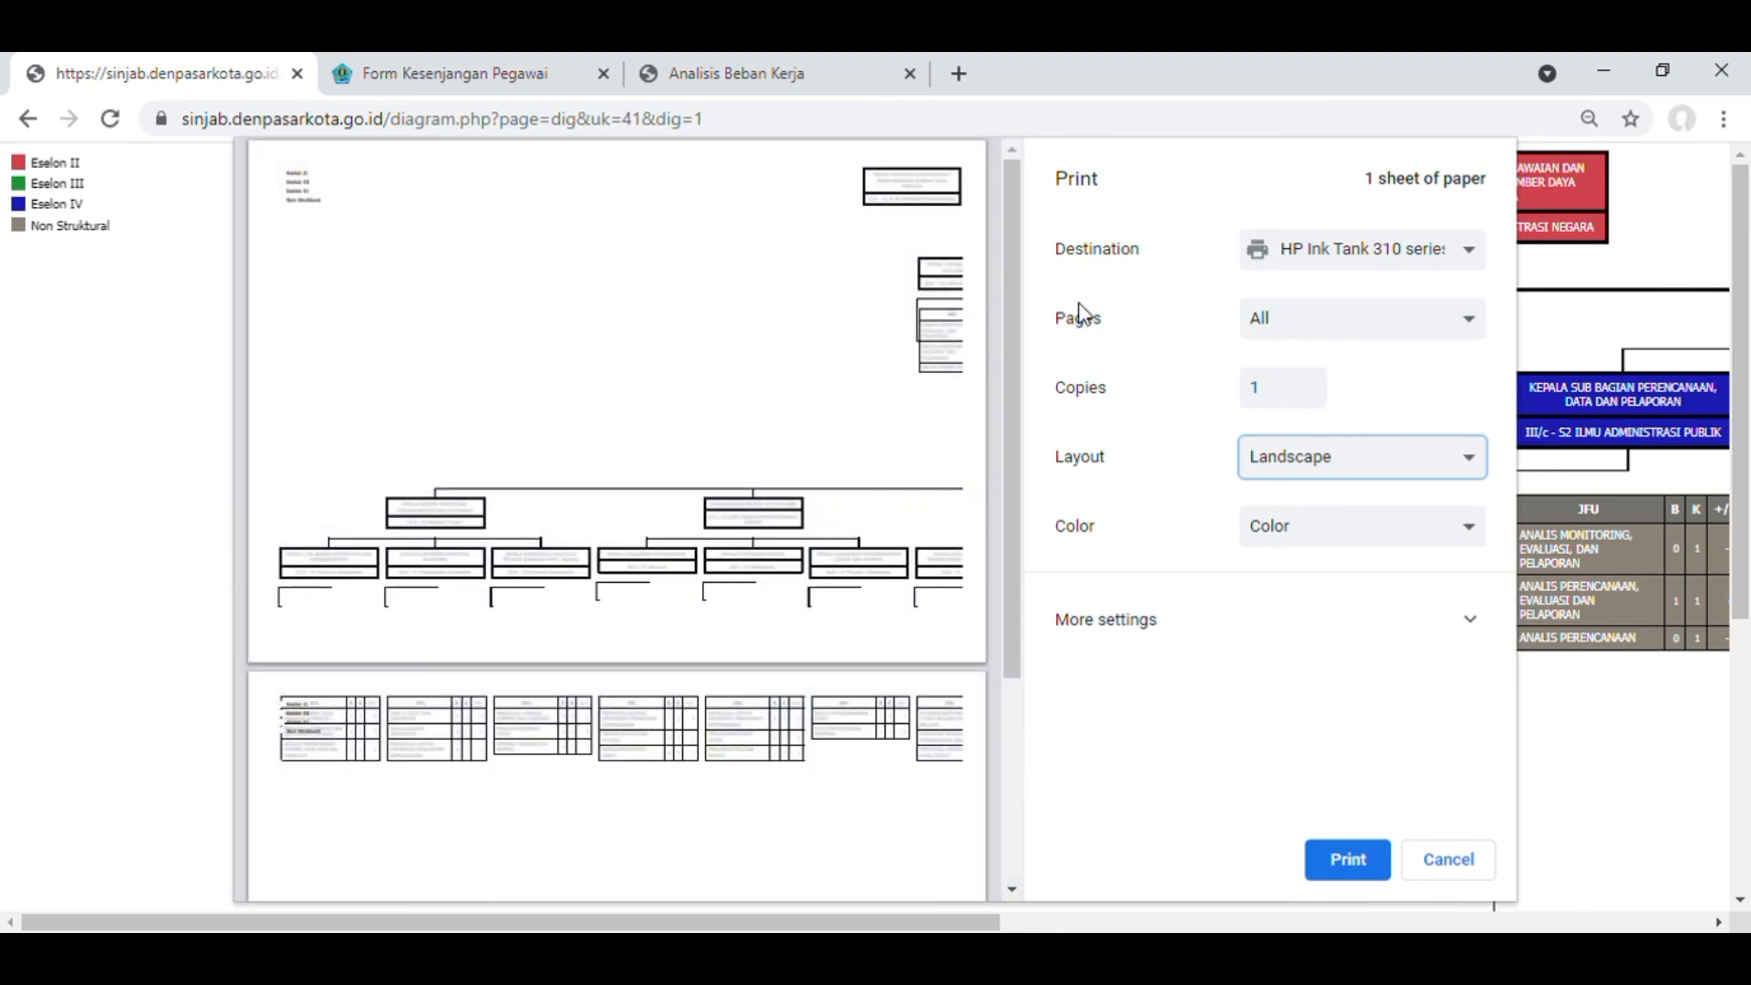
{"action": "left_click", "coordinate": [1415, 264]}
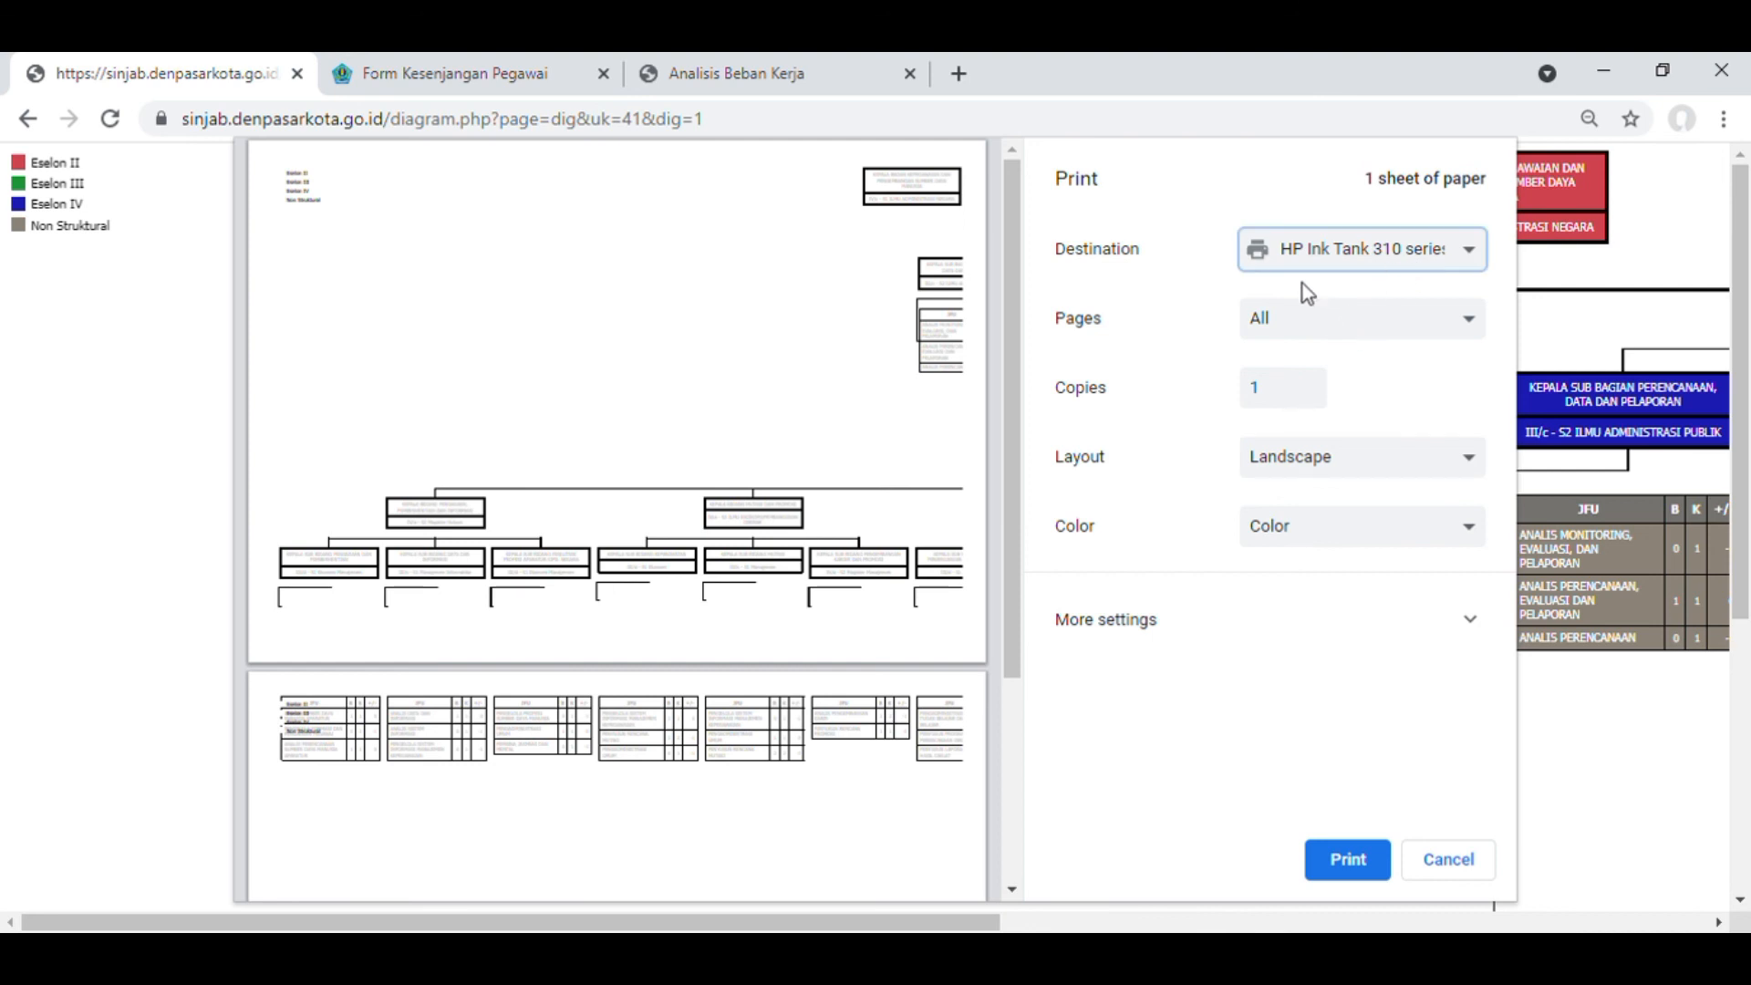
{"action": "left_click", "coordinate": [1305, 332]}
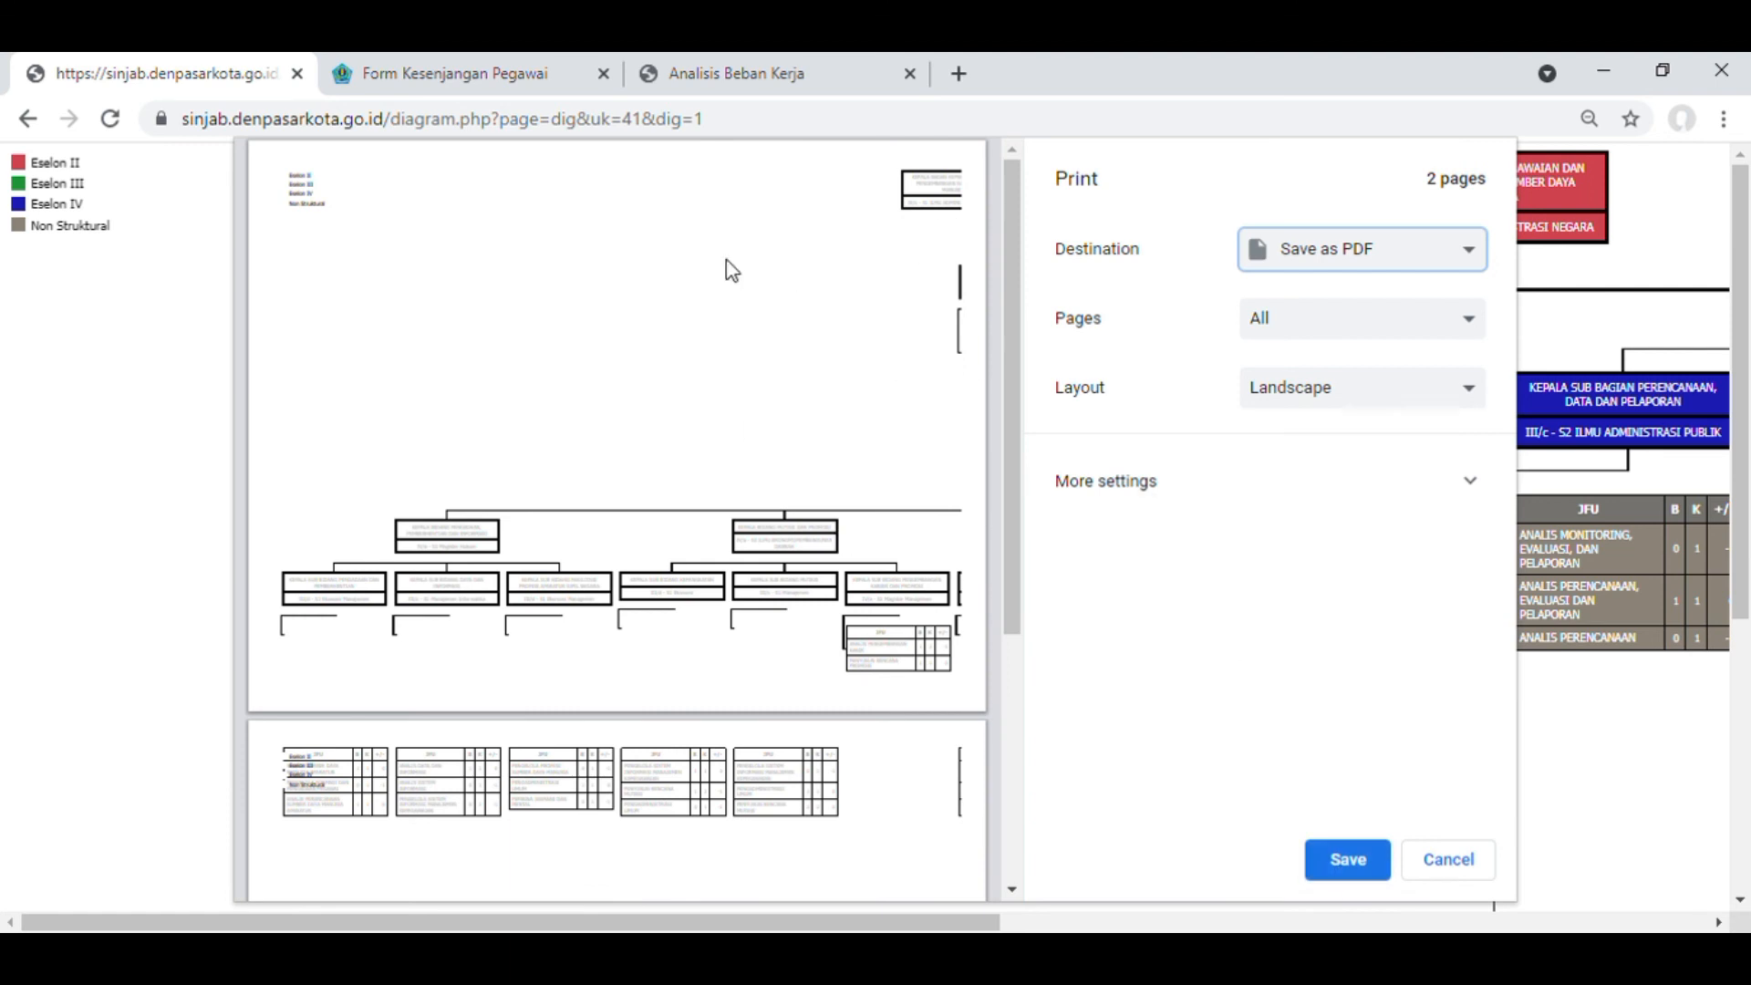
Set the organisation chart's print scale to Custom 50 and save it as a PDF.
{"action": "left_click", "coordinate": [1216, 492]}
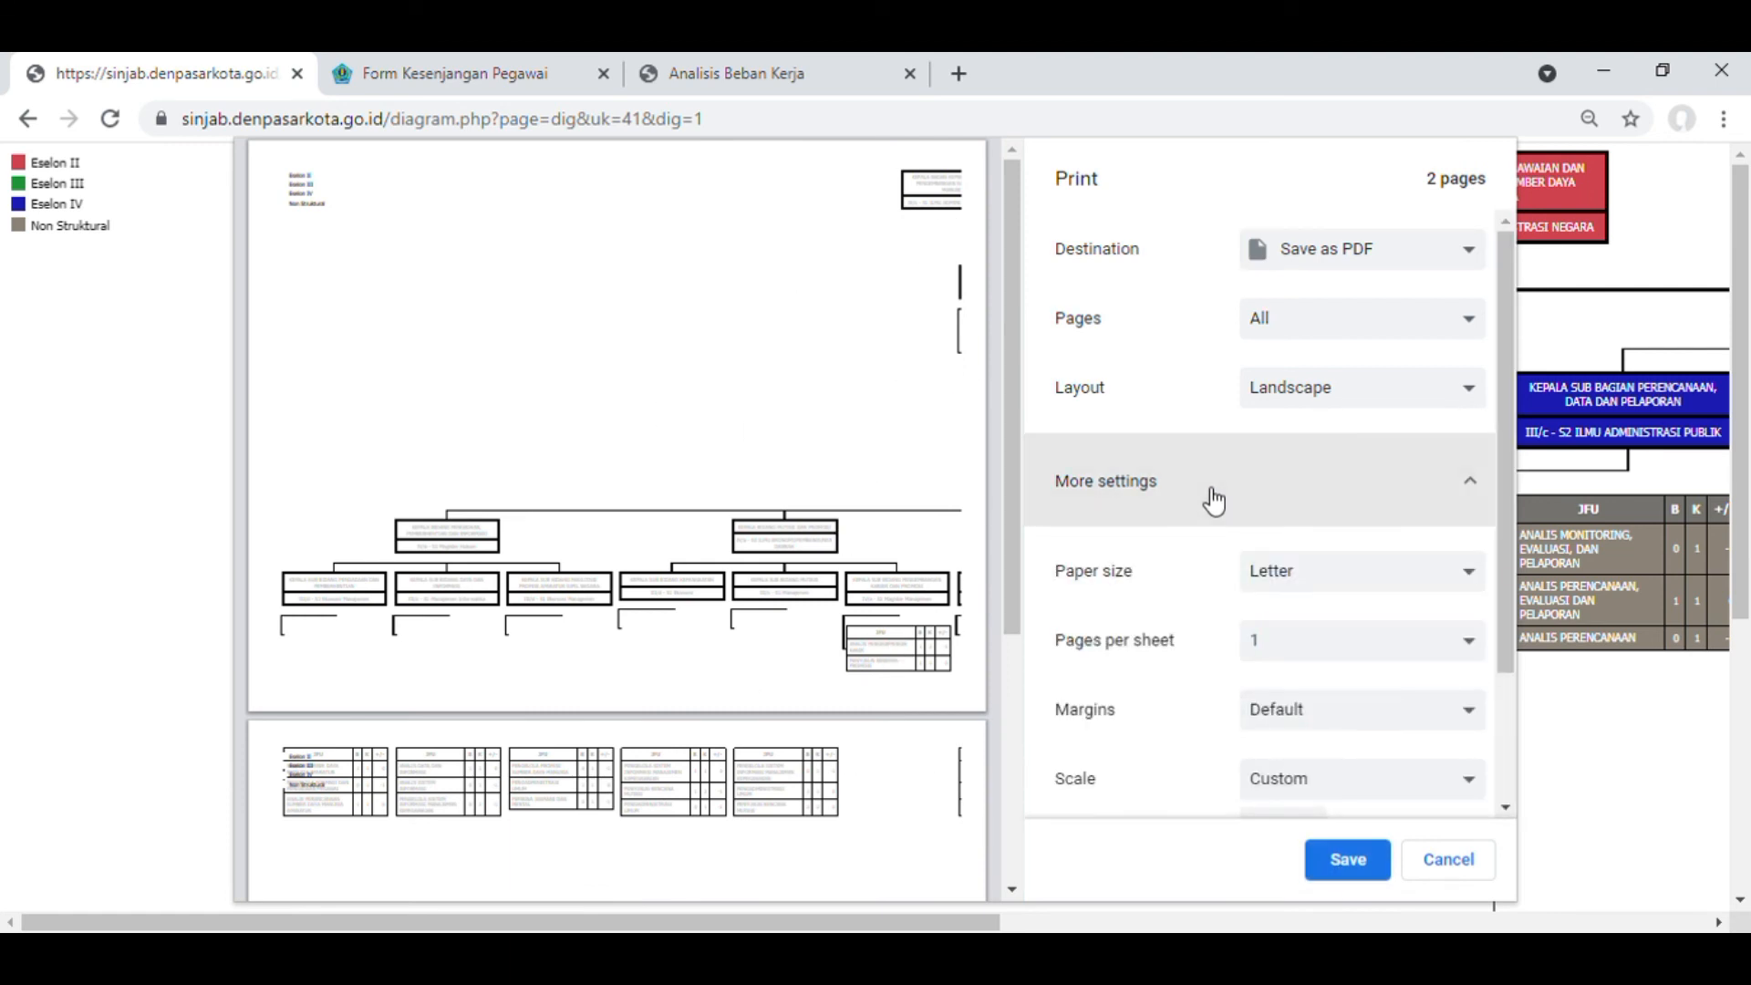
{"action": "scroll", "coordinate": [1507, 573], "scroll_direction": "down", "scroll_amount": 2}
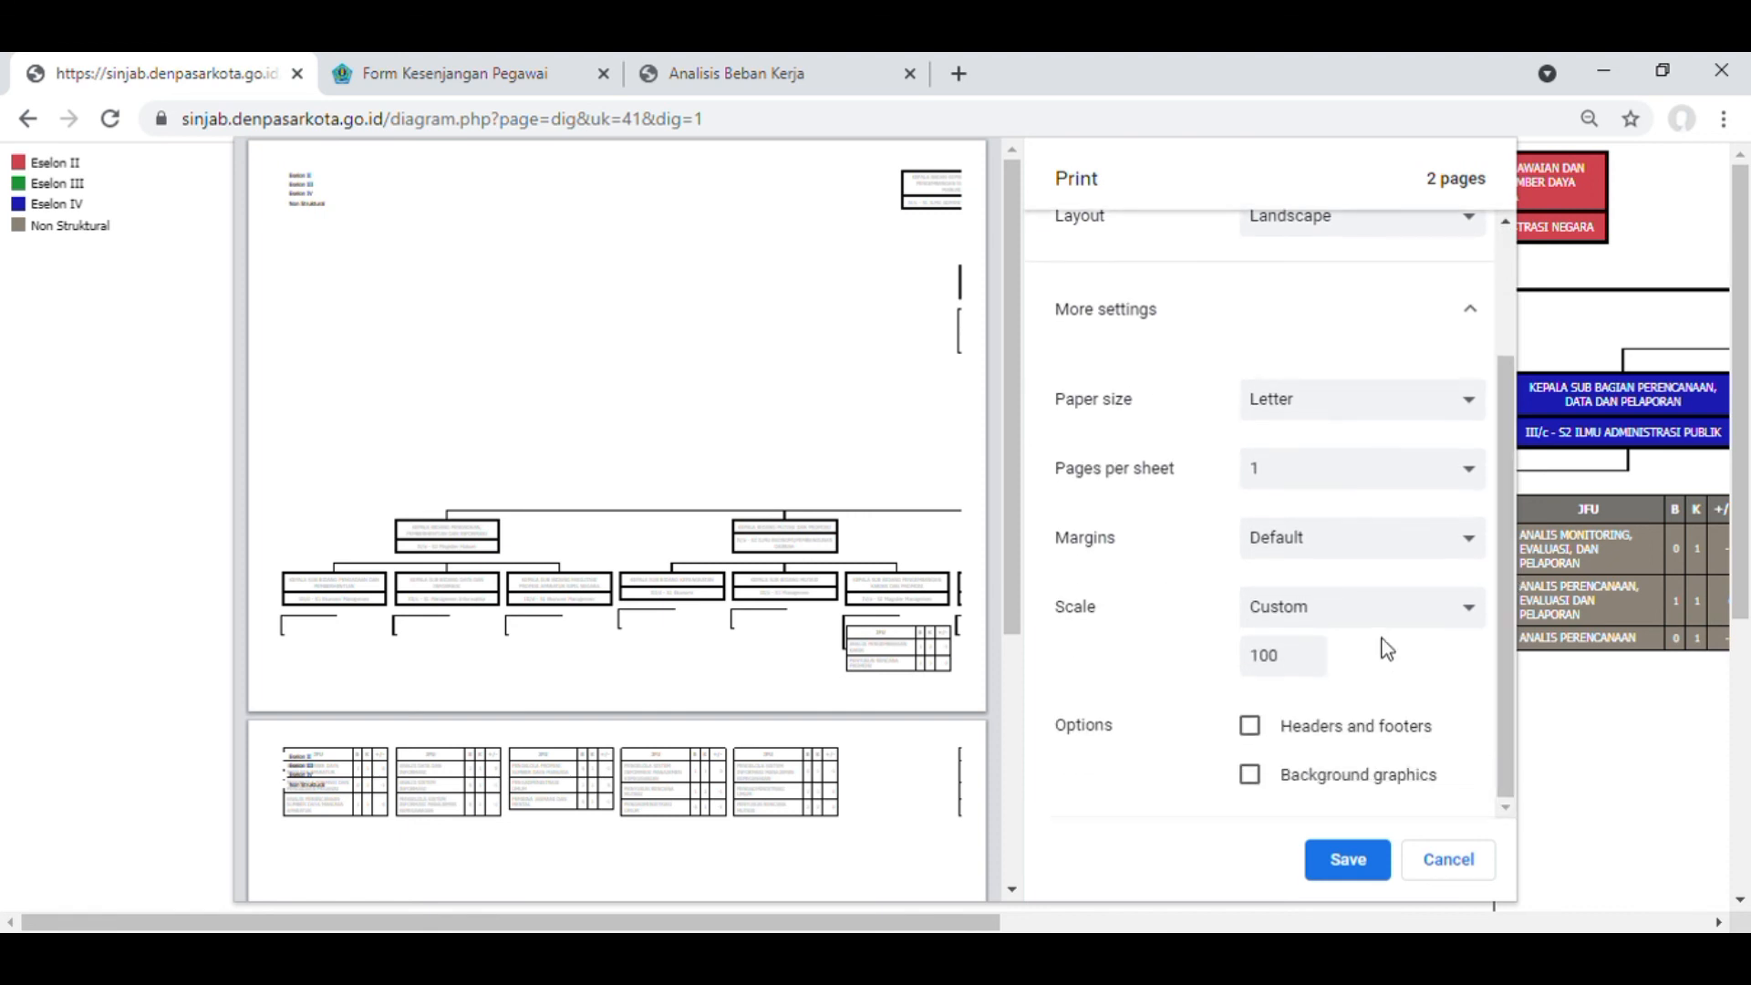
{"action": "left_click", "coordinate": [1358, 607]}
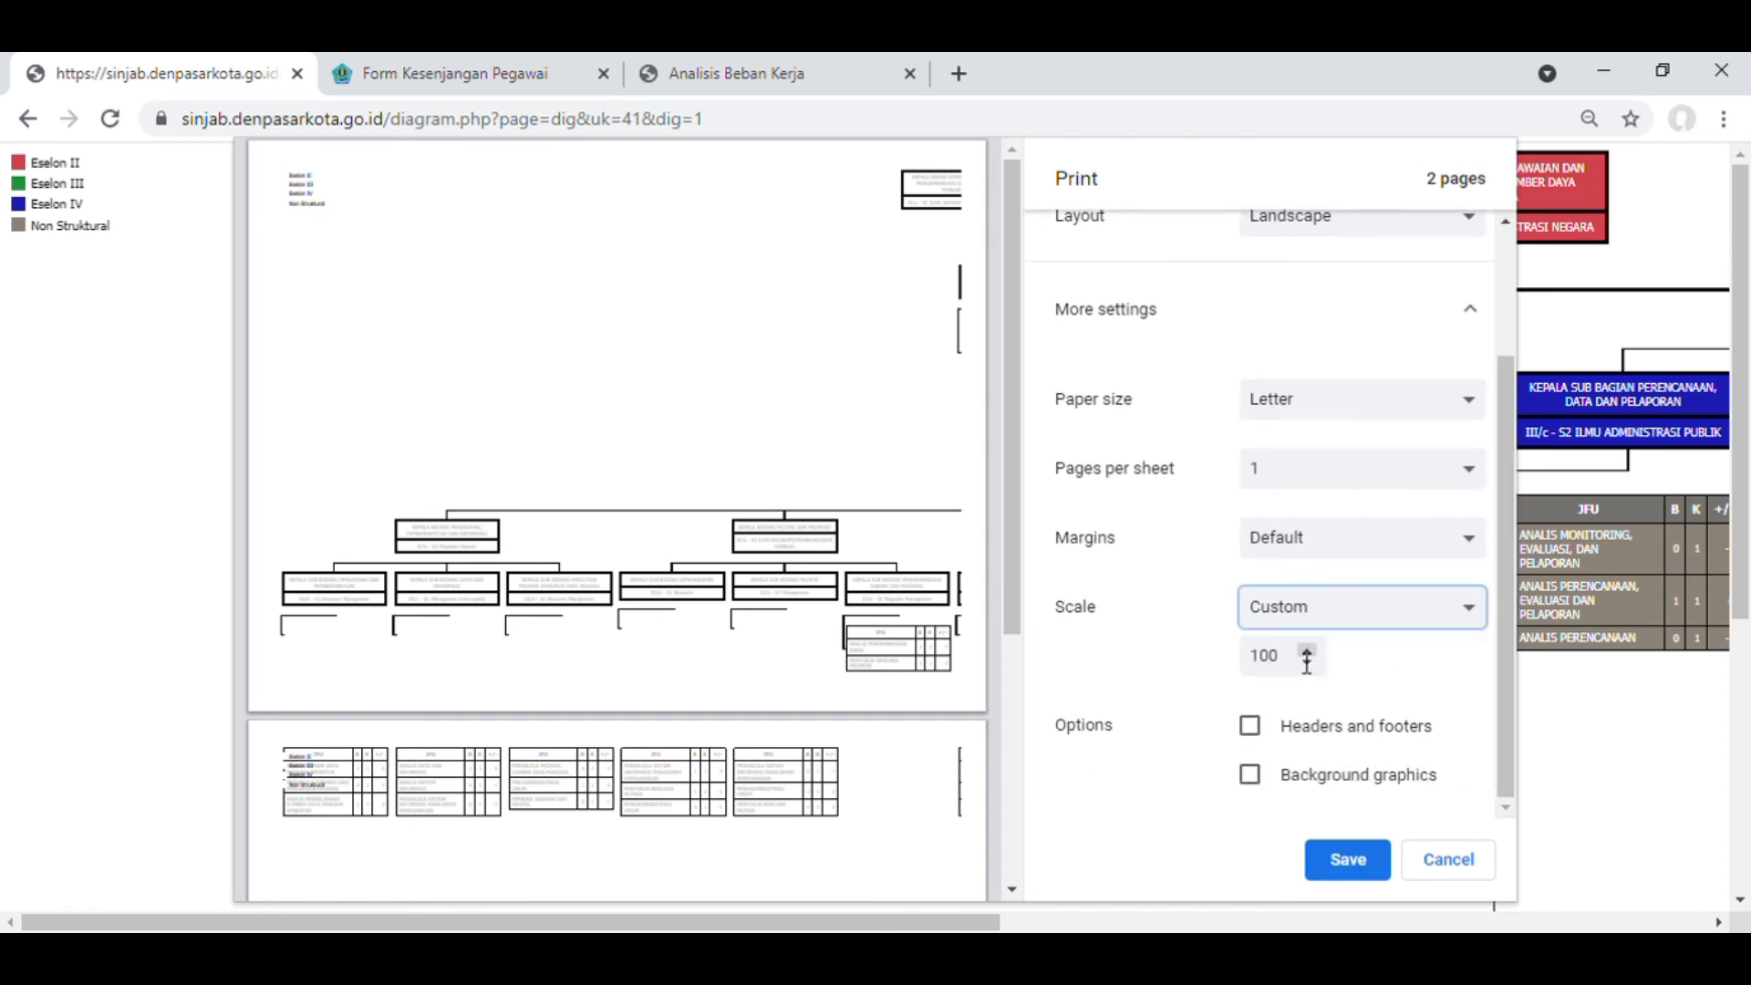
{"action": "left_click_drag", "start_coordinate": [1307, 658], "coordinate": [1222, 661]}
{"action": "type", "text": "50"}
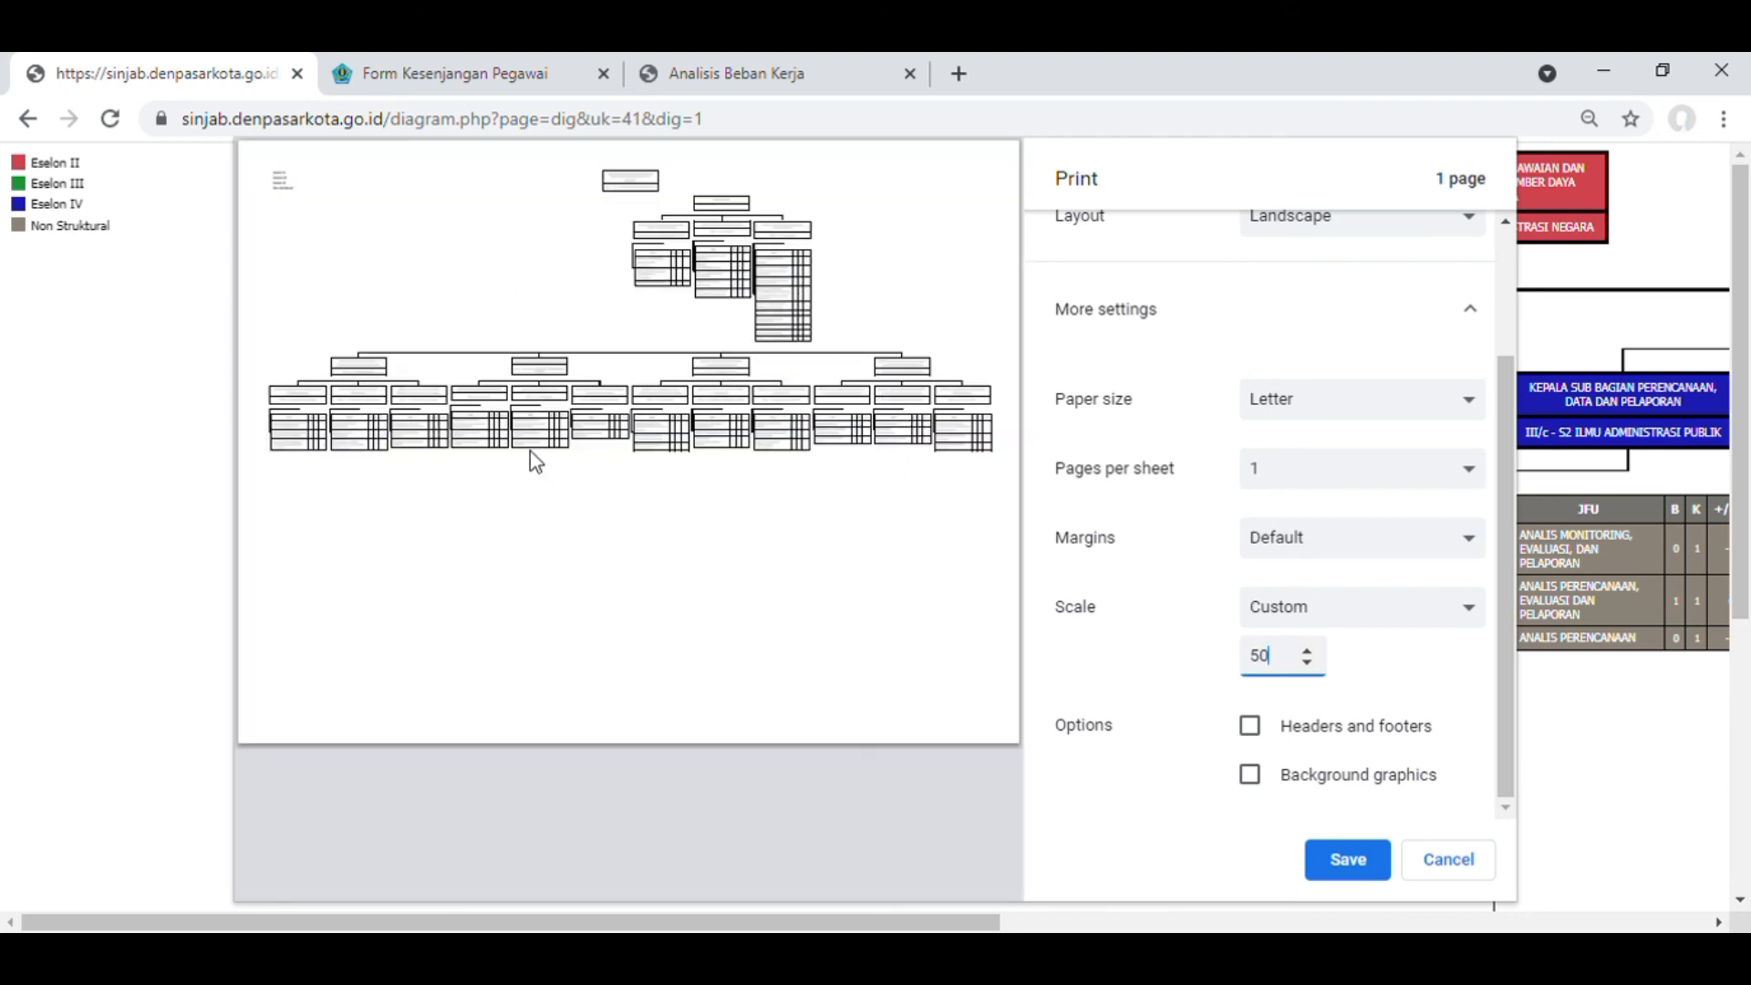
{"action": "left_click", "coordinate": [1349, 861]}
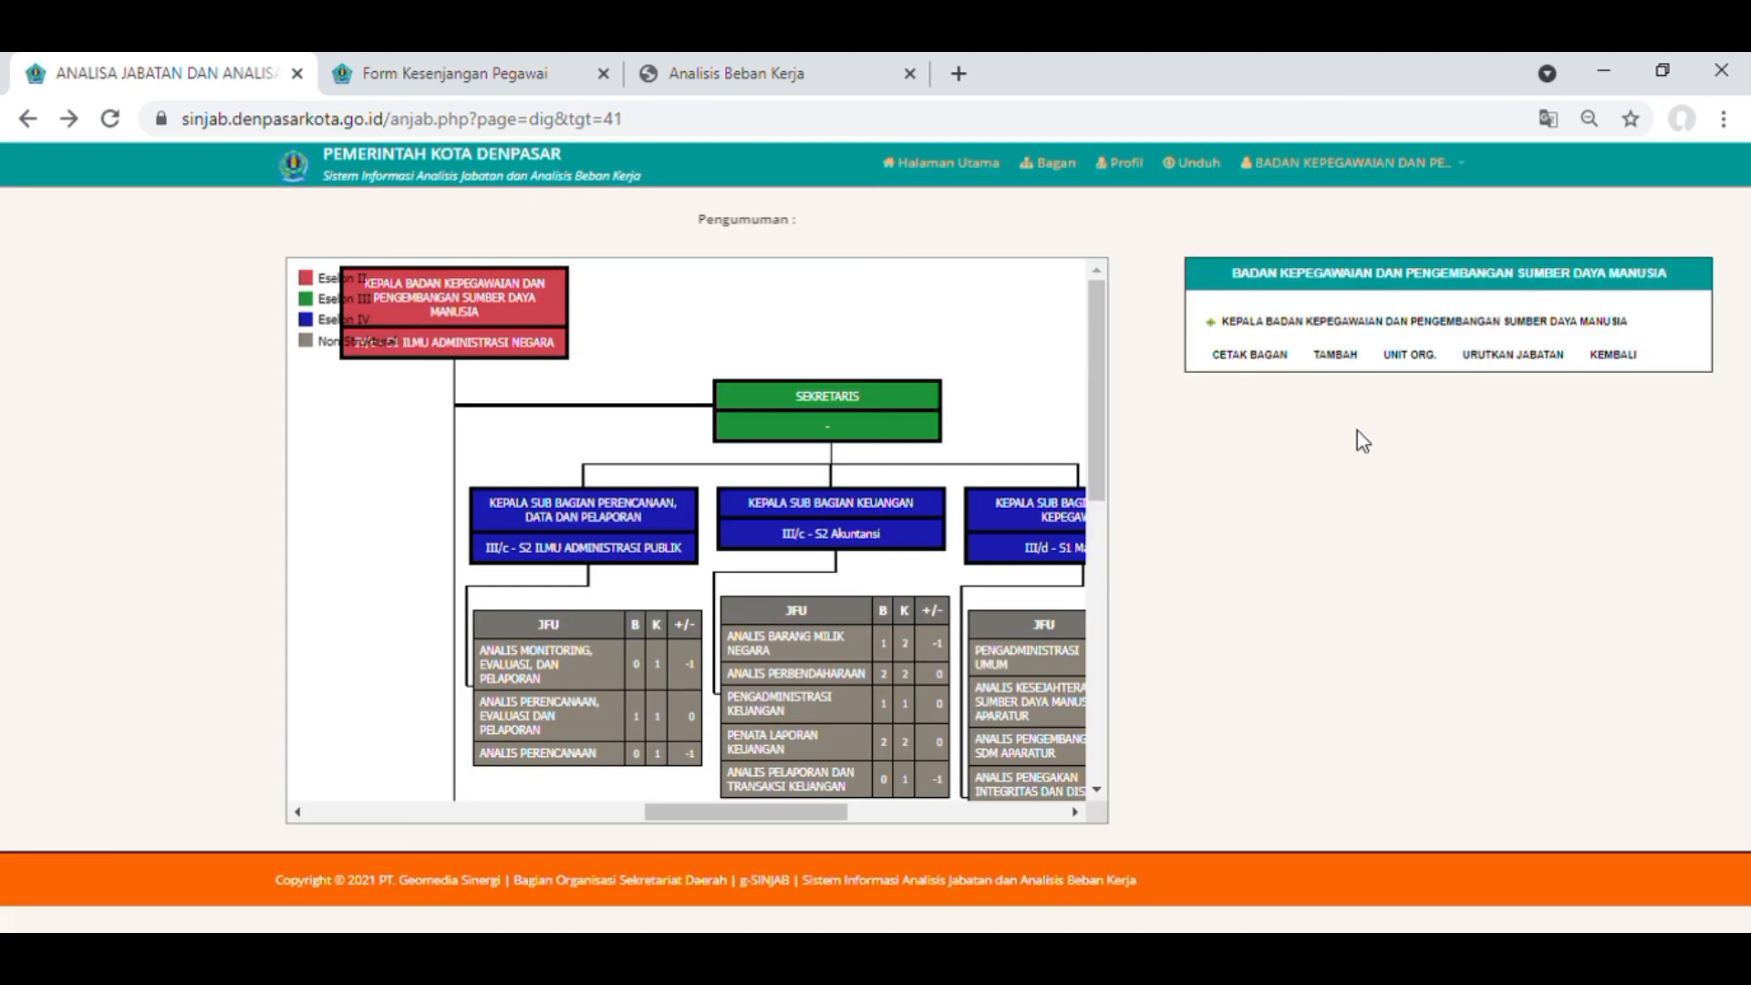
Open Kepala Badan Kepegawaian's job description separately from the chart and show its Preview Uraian Jabatan.
{"action": "right_click", "coordinate": [529, 301]}
{"action": "left_click", "coordinate": [550, 315]}
{"action": "left_click", "coordinate": [427, 56]}
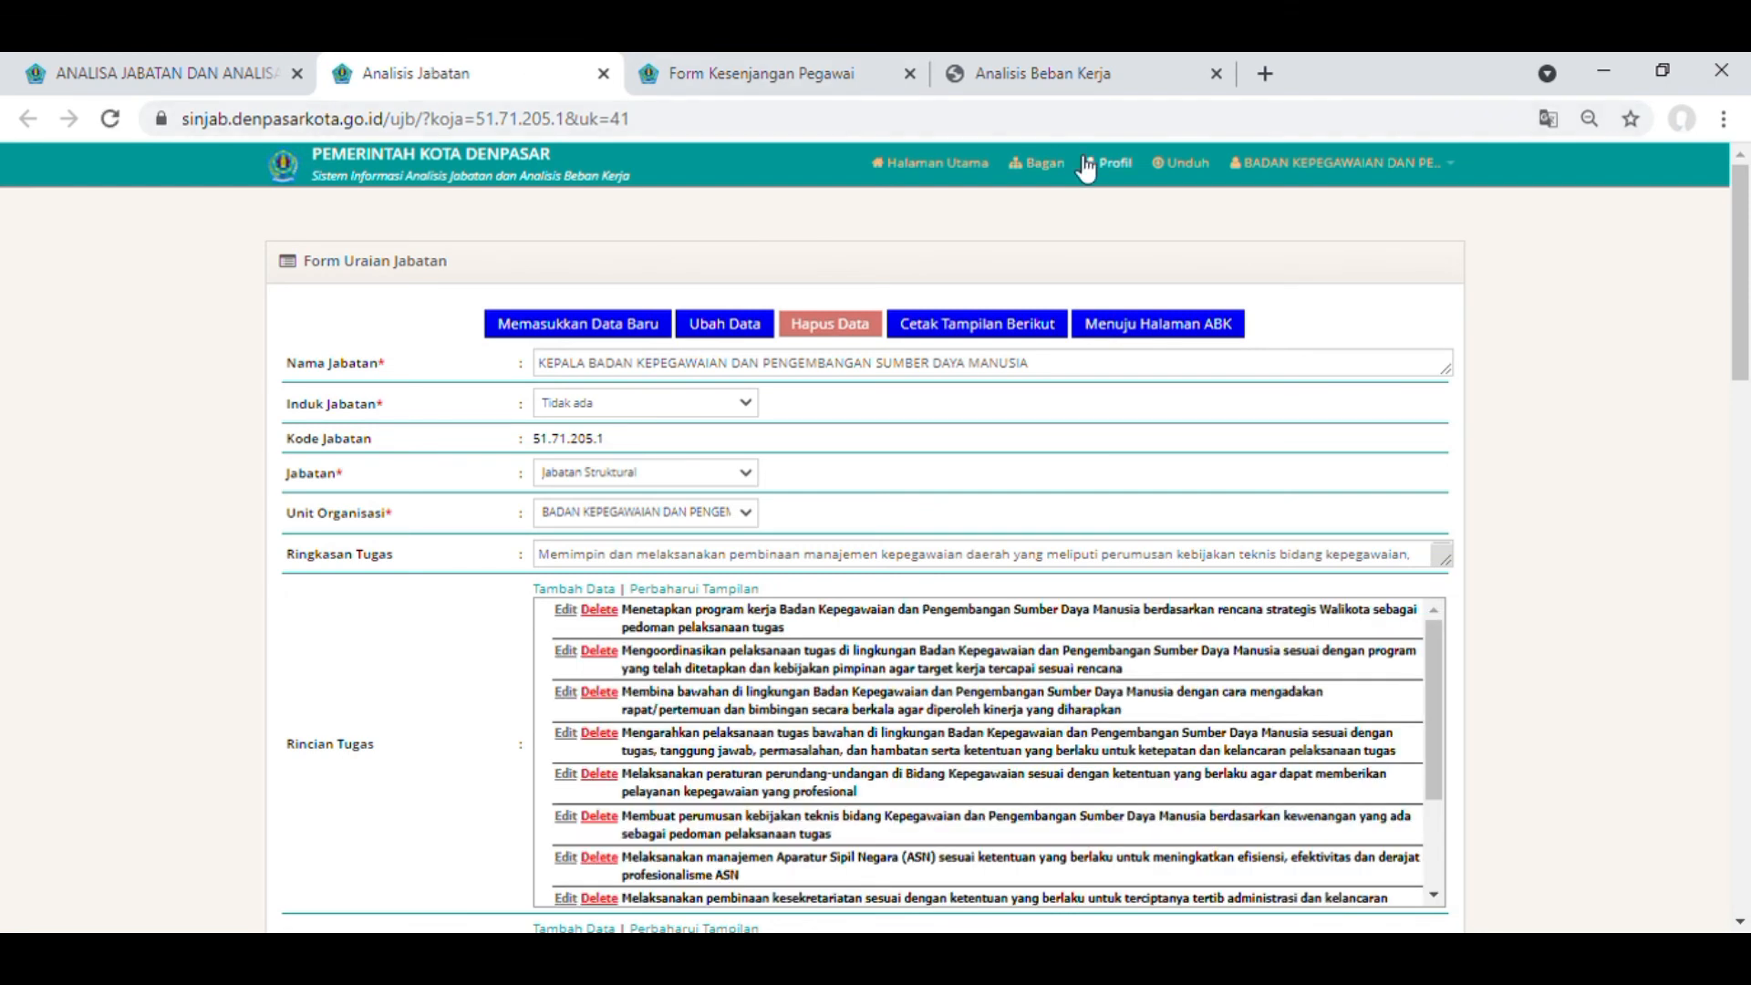
{"action": "left_click", "coordinate": [995, 334]}
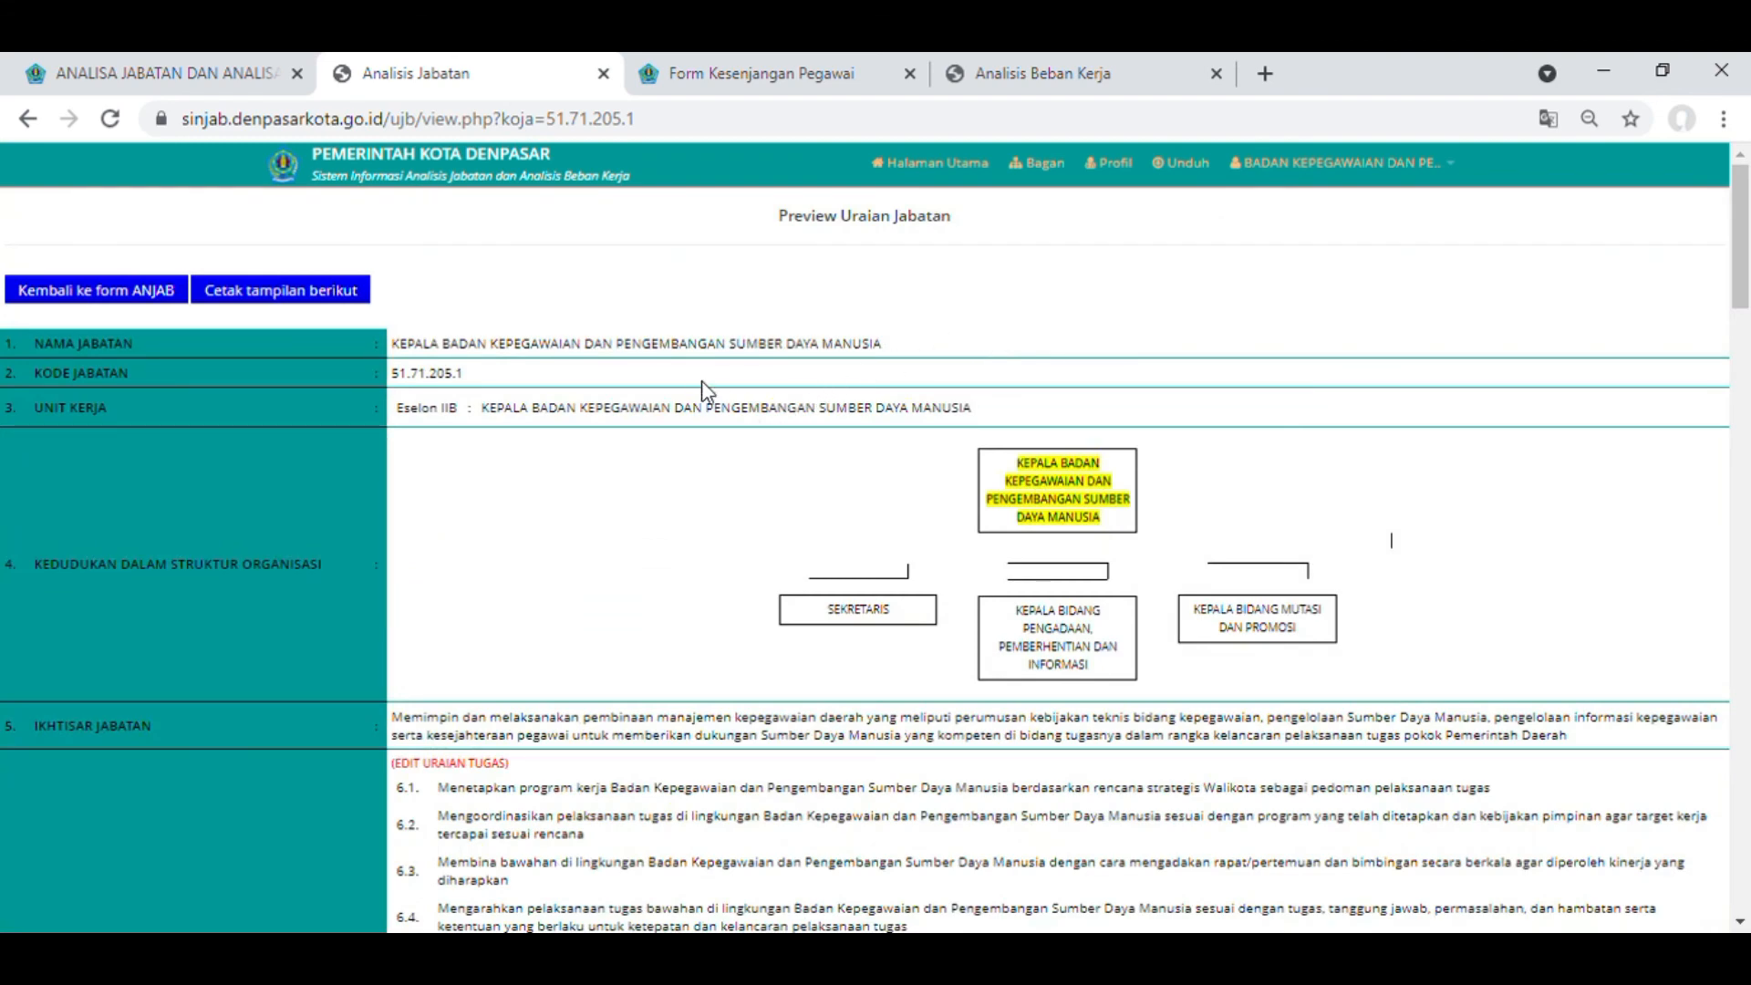
View the job description's print version with Save as PDF as destination, cancel printing, and close the job description pages.
{"action": "left_click", "coordinate": [330, 293]}
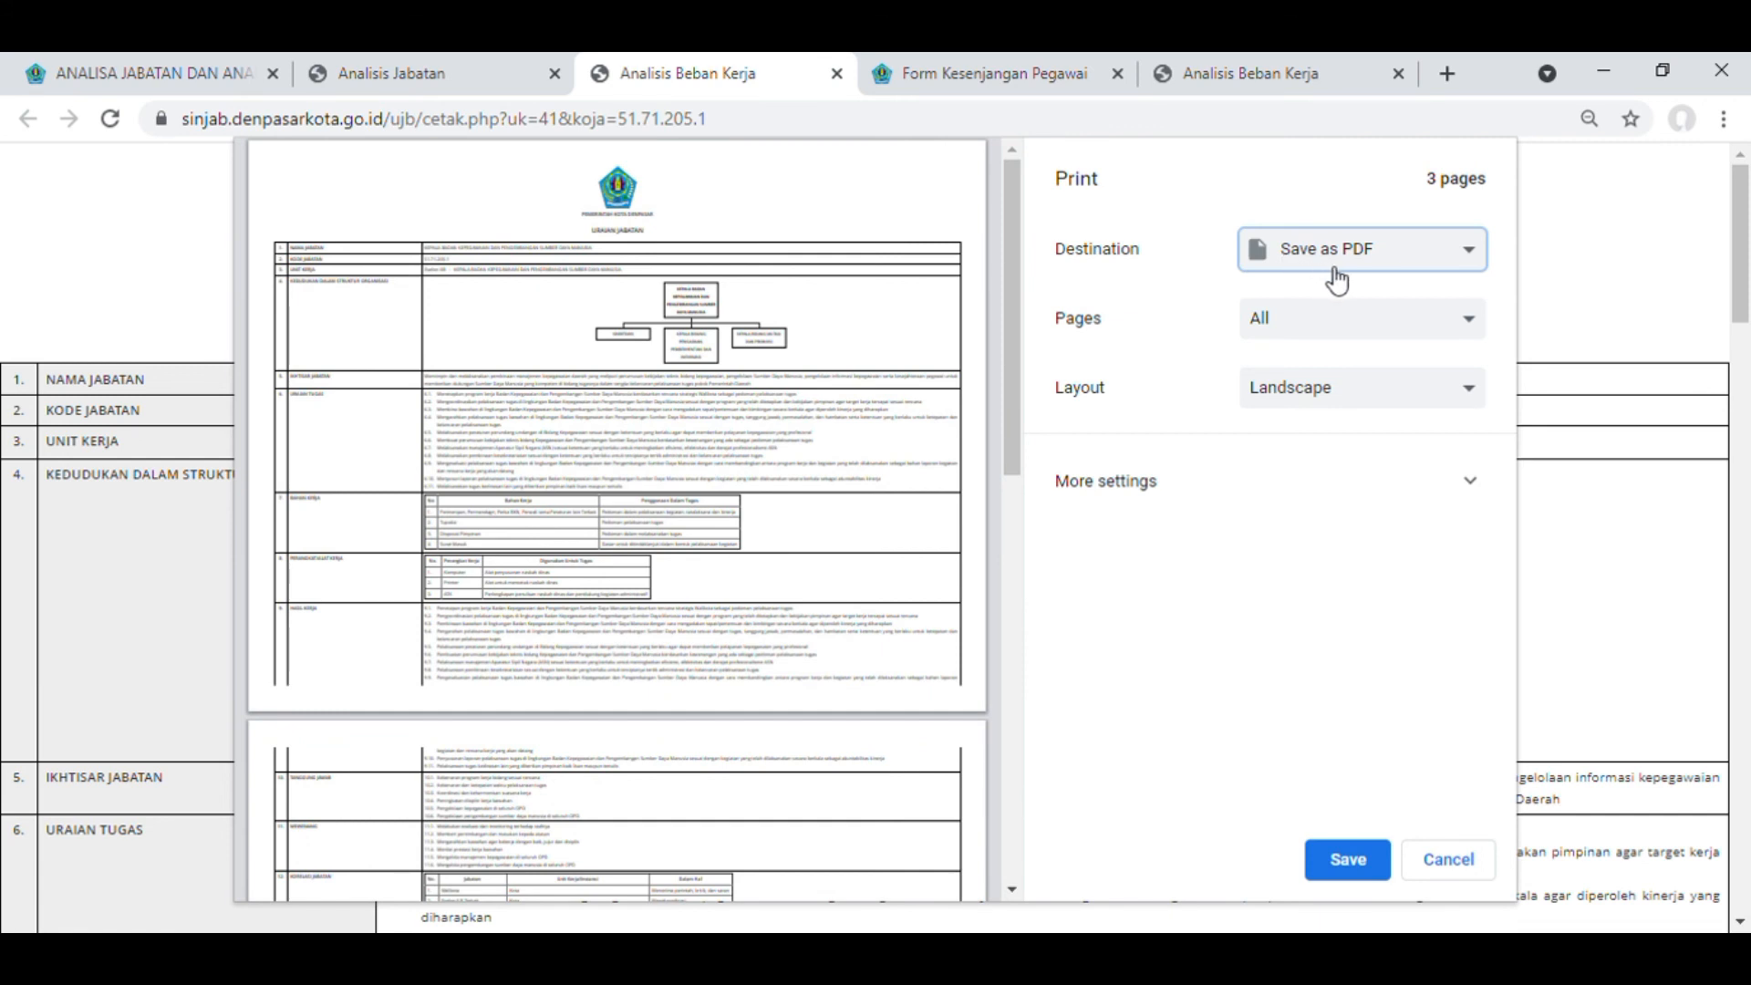
{"action": "left_click", "coordinate": [1276, 714]}
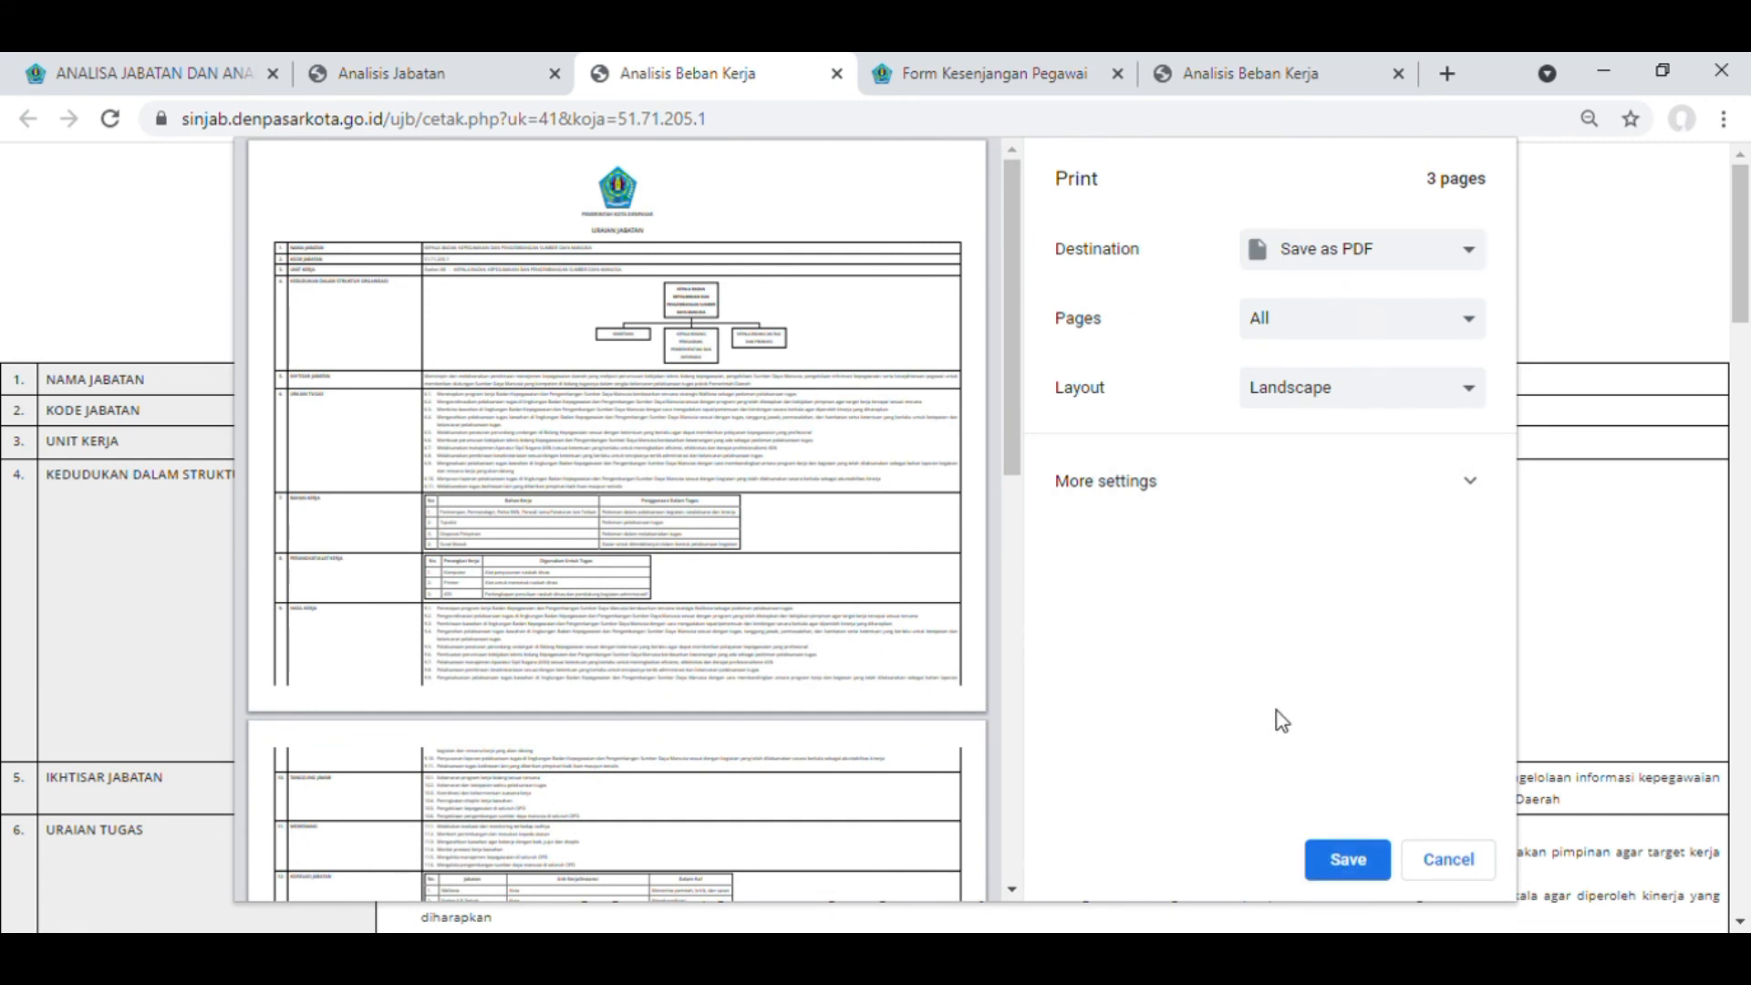
{"action": "left_click", "coordinate": [1458, 867]}
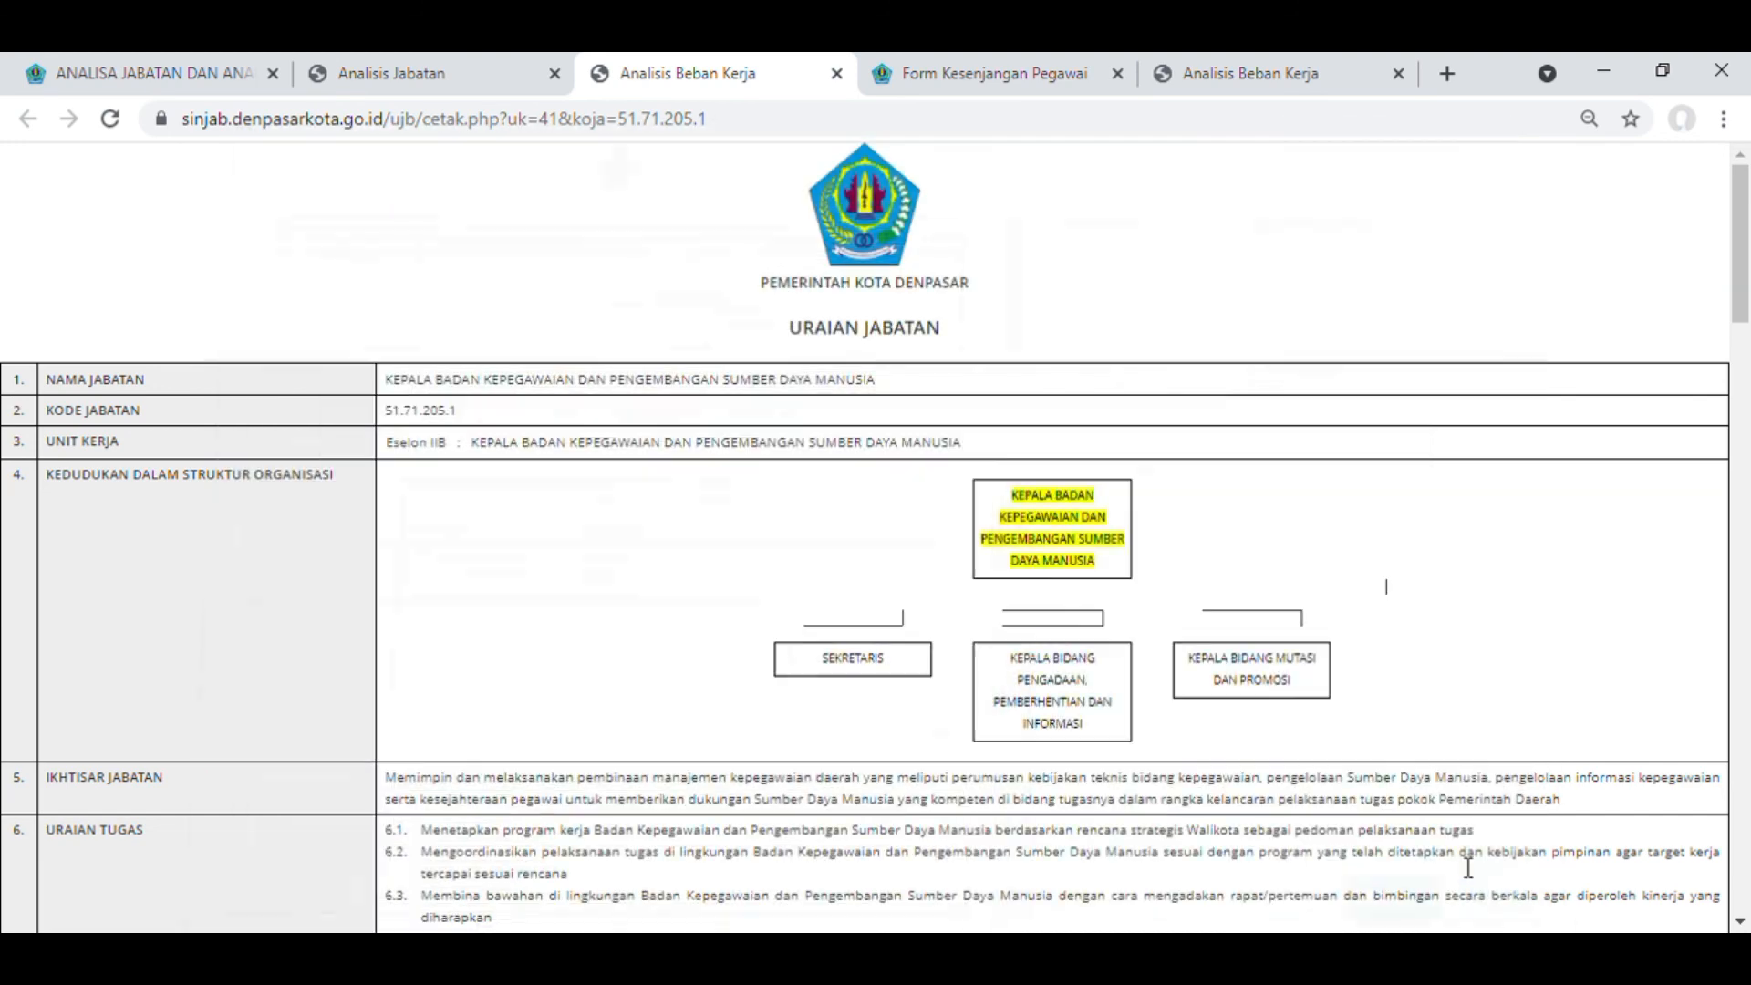
{"action": "left_click", "coordinate": [837, 73]}
{"action": "left_click", "coordinate": [555, 73]}
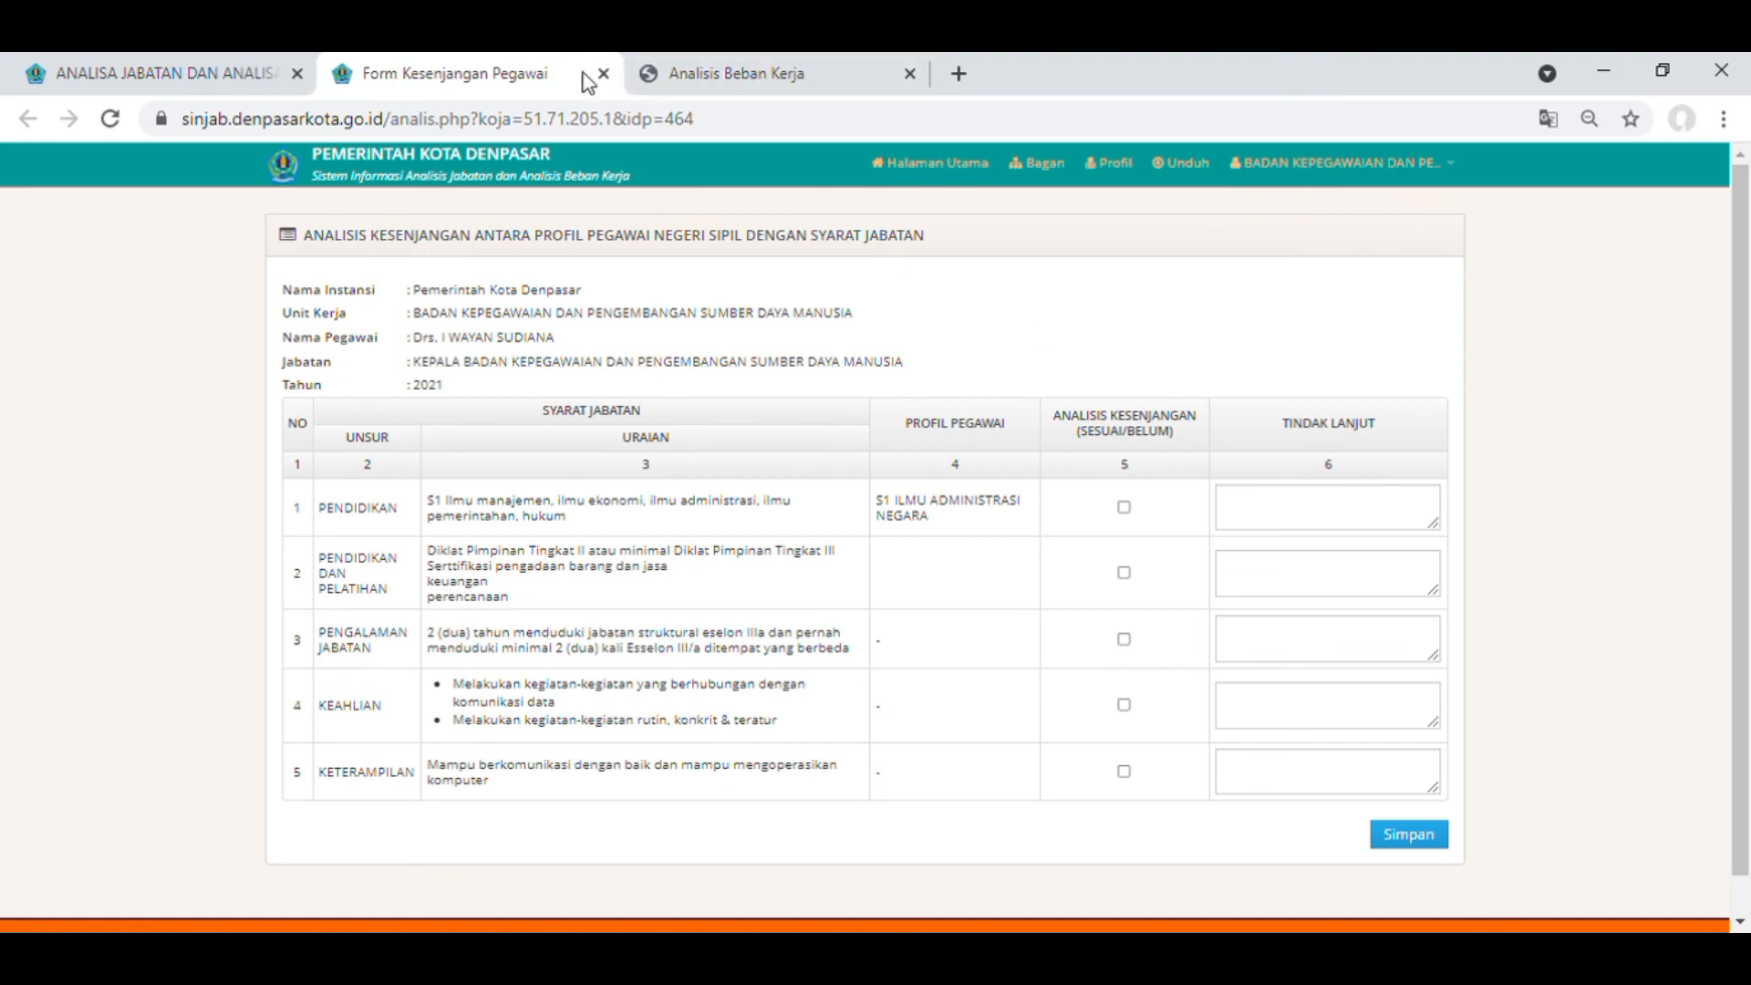
Open the gap analysis print version for Kepala Badan Kepegawaian from Profil Pemangku, cancel printing, and compare it with the holder list.
{"action": "left_click", "coordinate": [1108, 164]}
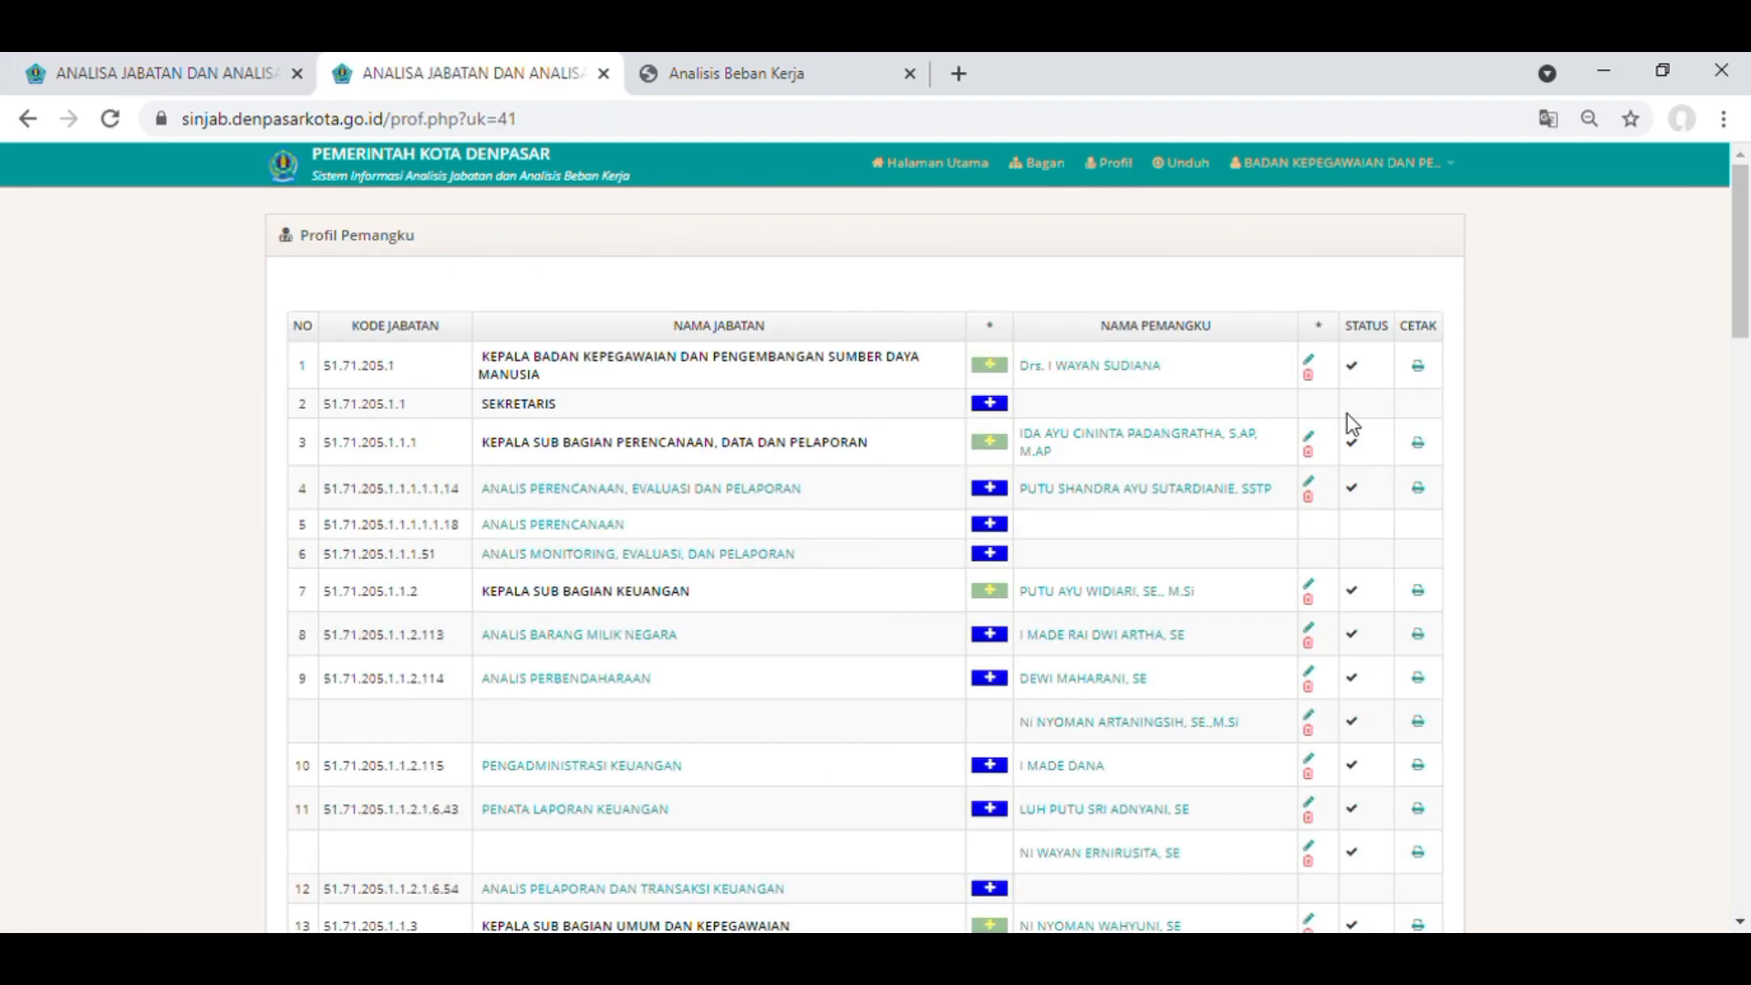
{"action": "left_click", "coordinate": [1418, 365]}
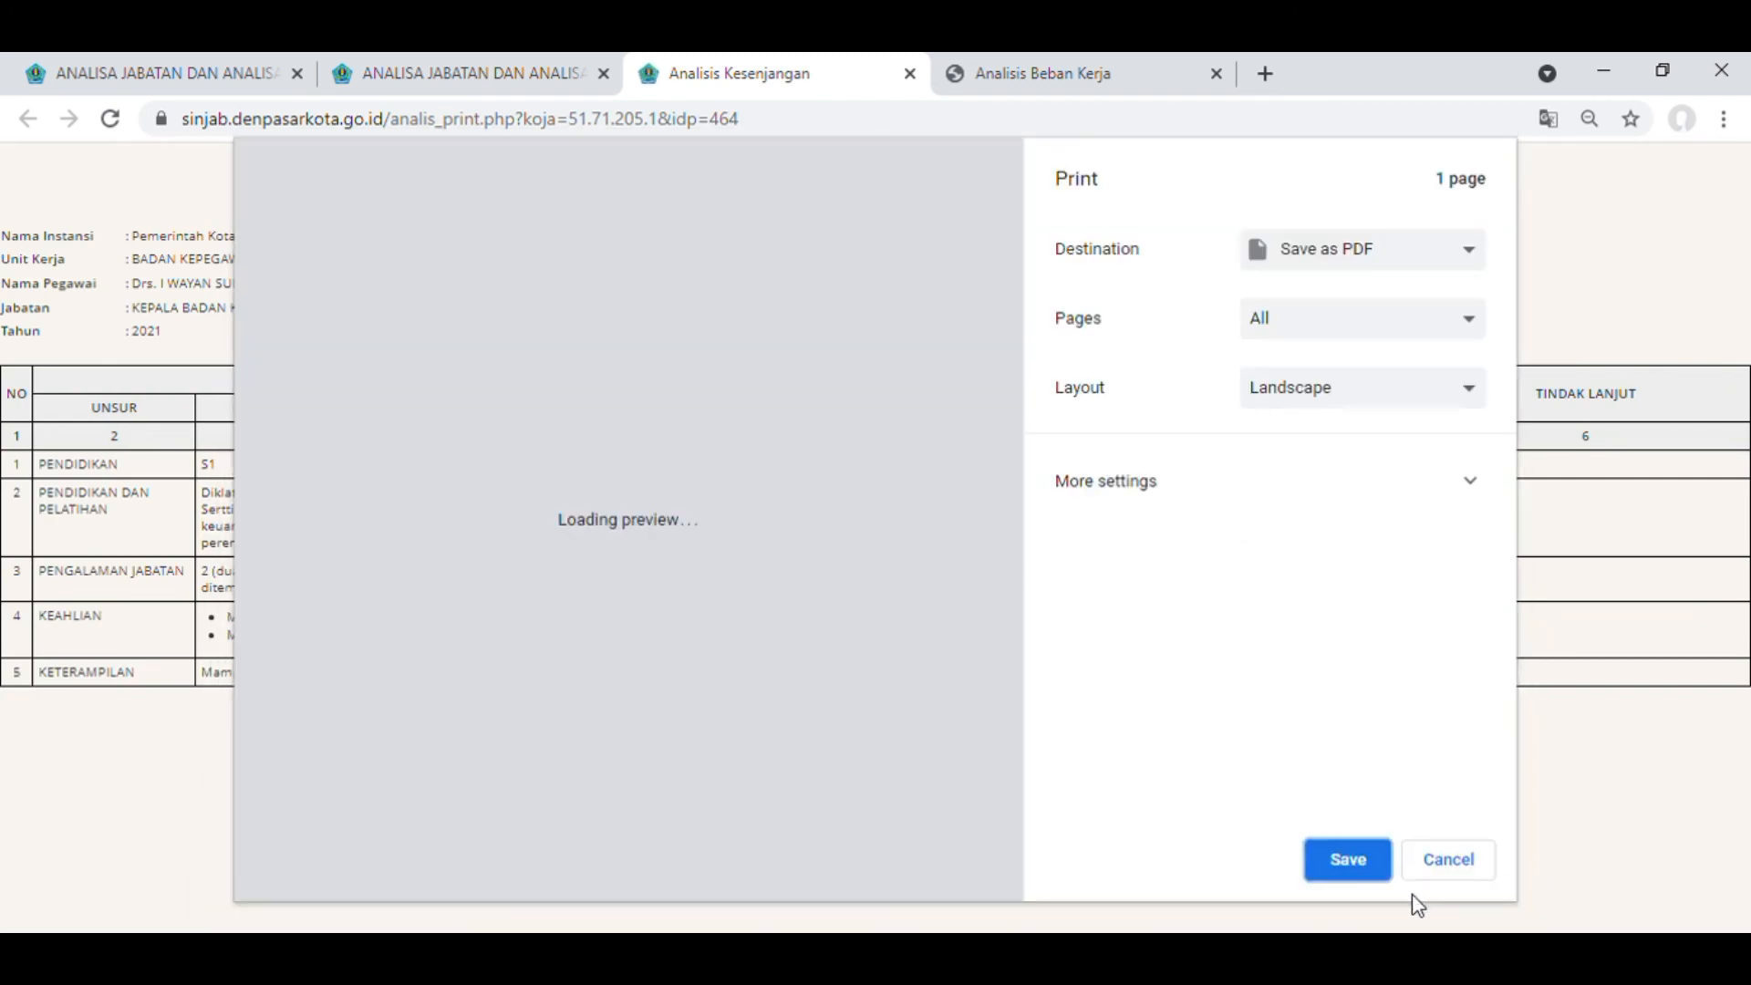
{"action": "left_click", "coordinate": [1463, 863]}
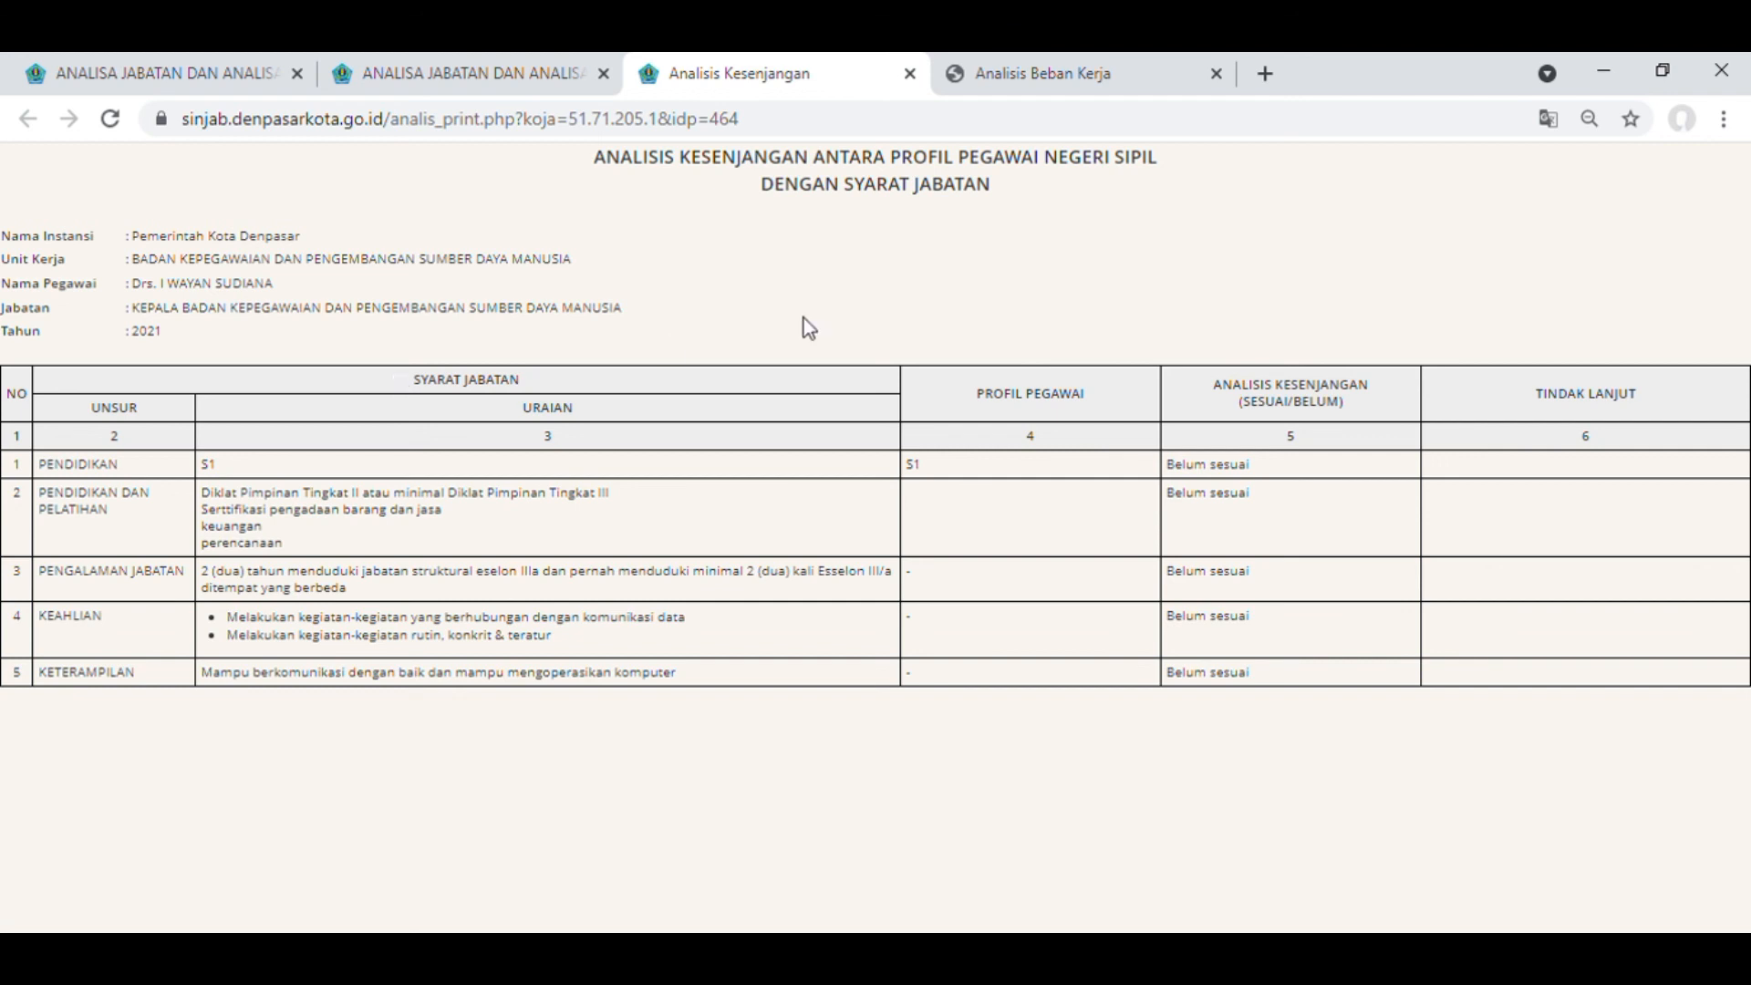
{"action": "left_click", "coordinate": [433, 68]}
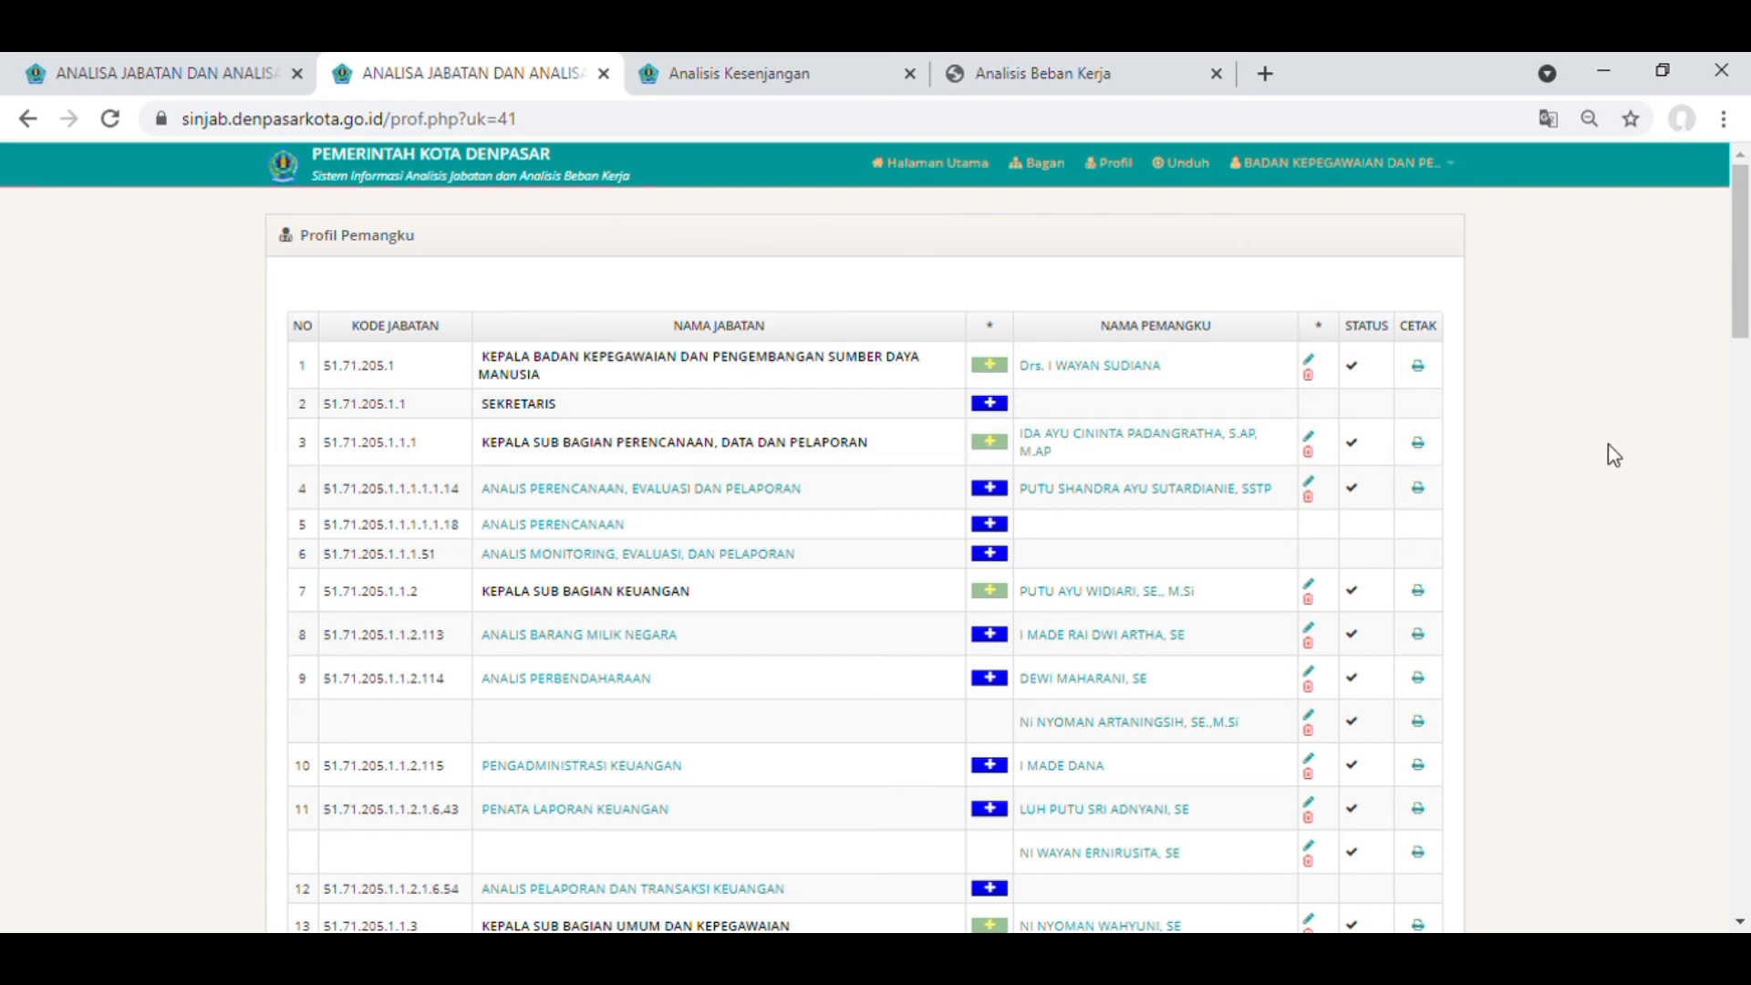
{"action": "left_click", "coordinate": [759, 55]}
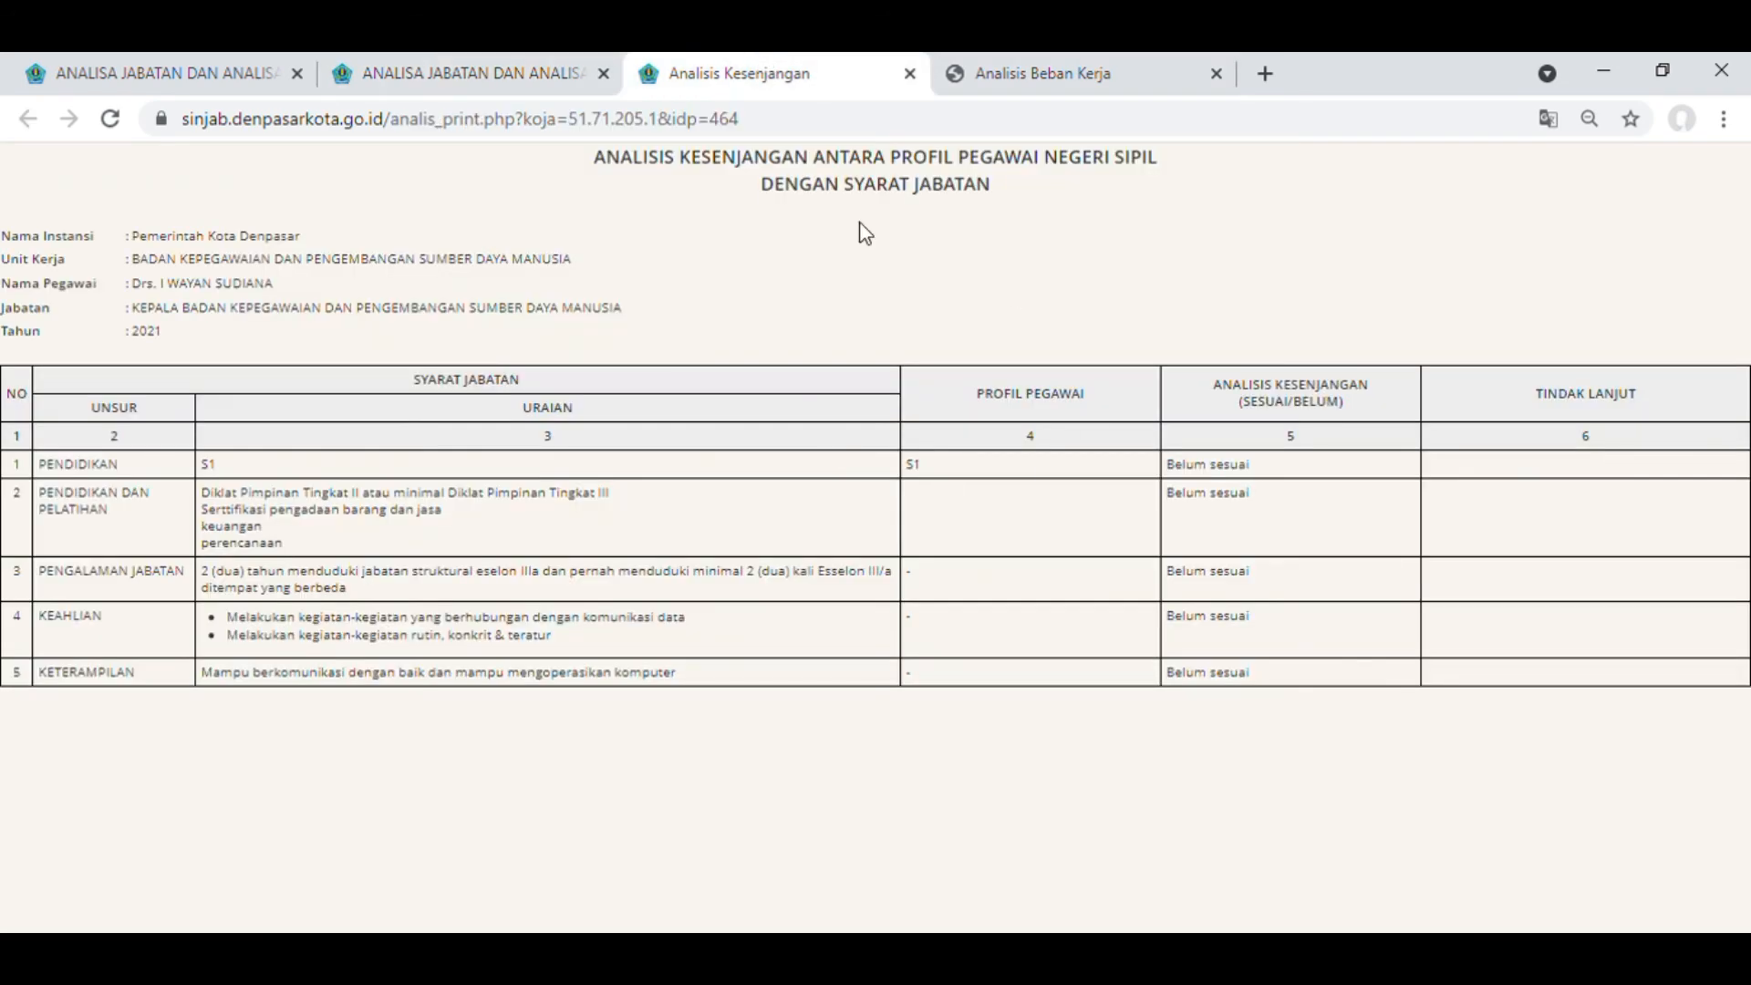
{"action": "left_click", "coordinate": [478, 57]}
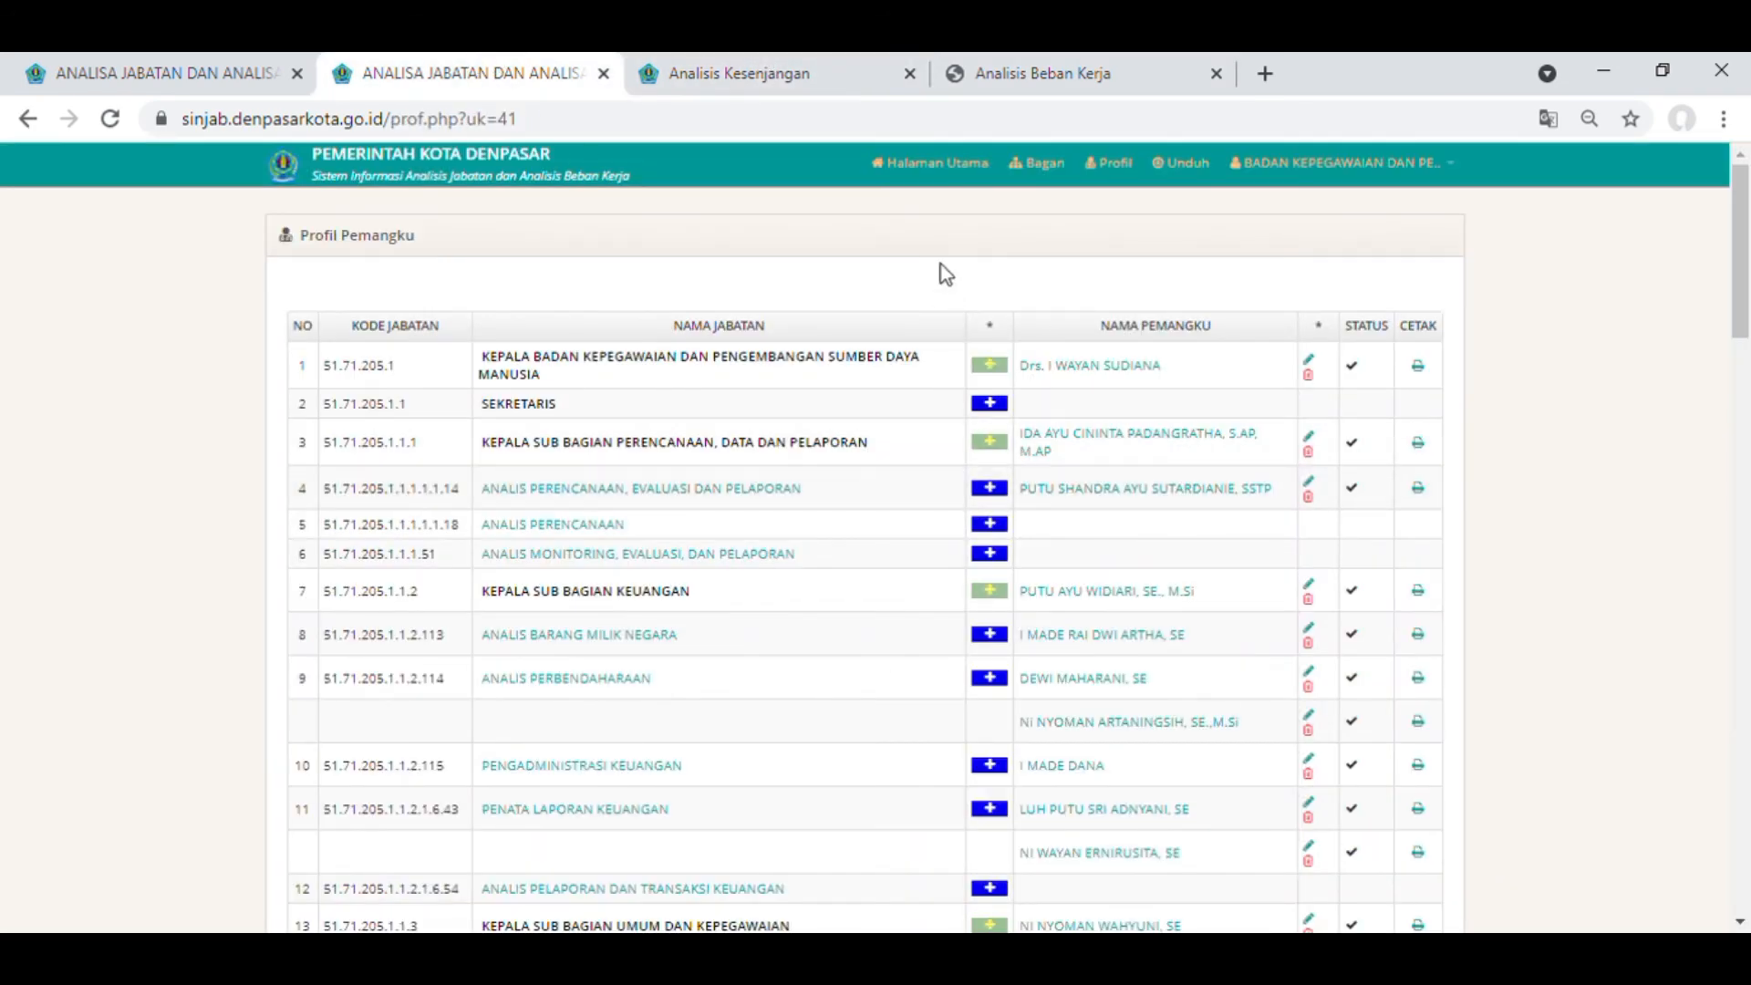
Preview the Profil Pemangku list for printing as PDF, look through its pages, cancel, and close the list.
{"action": "left_click", "coordinate": [1034, 430]}
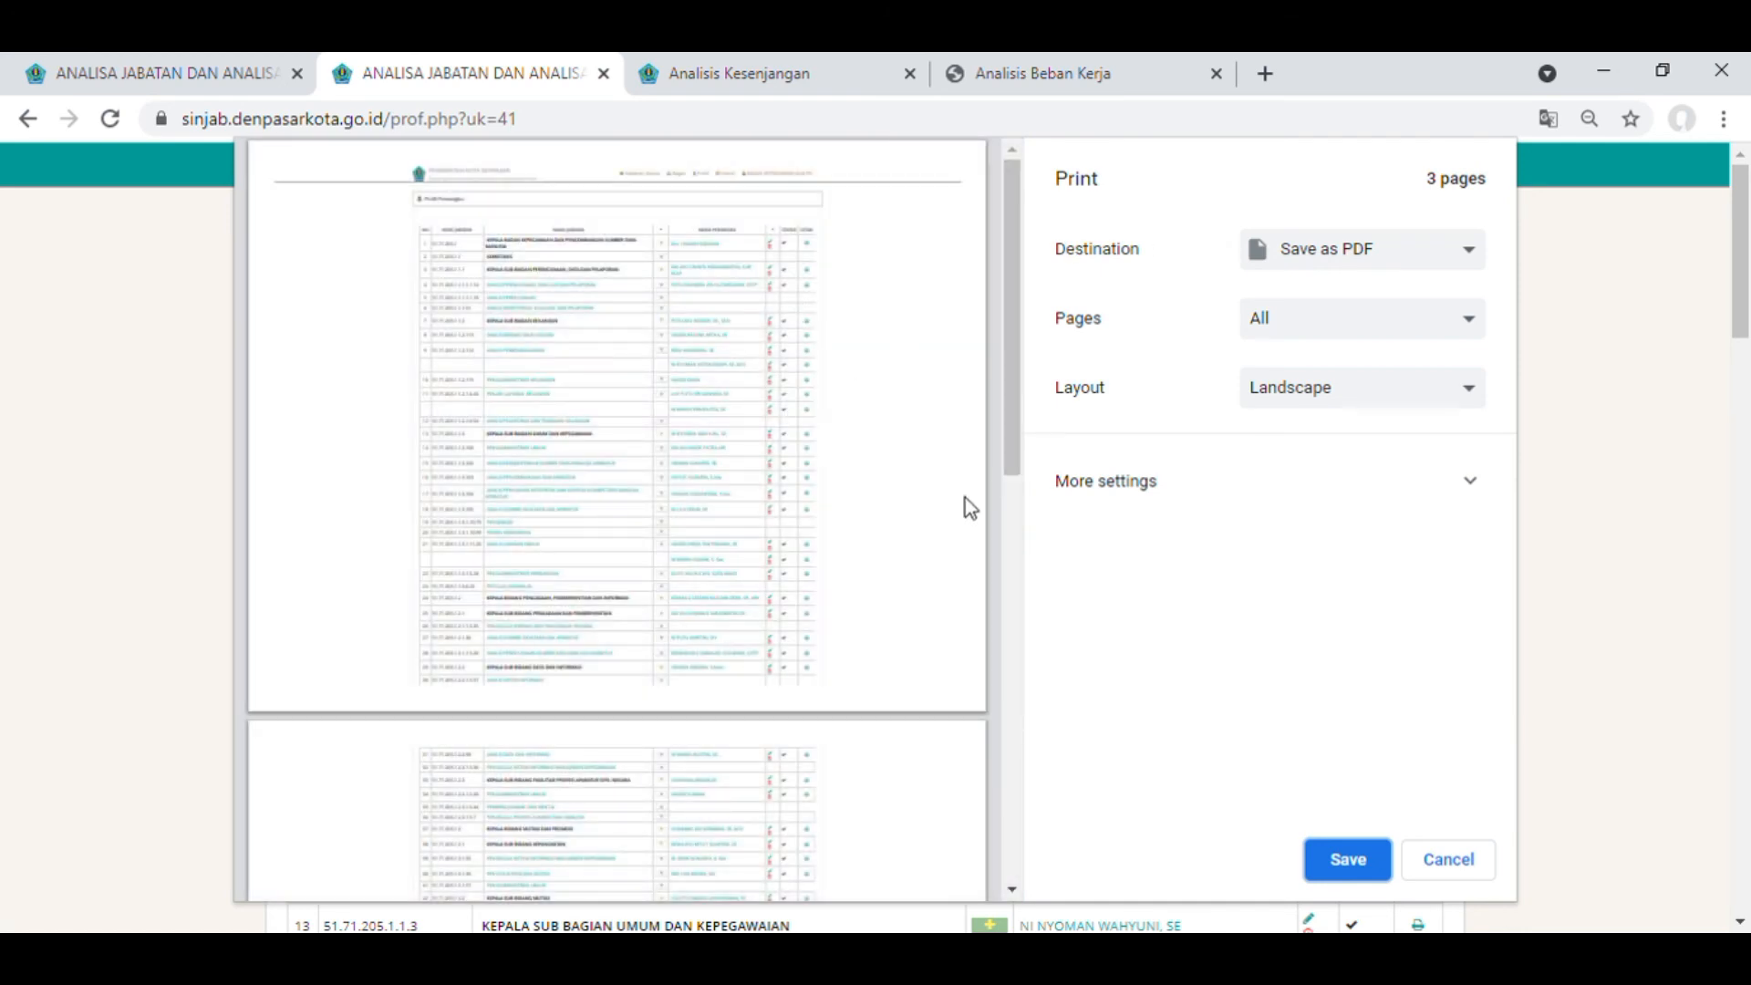
{"action": "left_click_drag", "start_coordinate": [1012, 423], "coordinate": [1010, 544]}
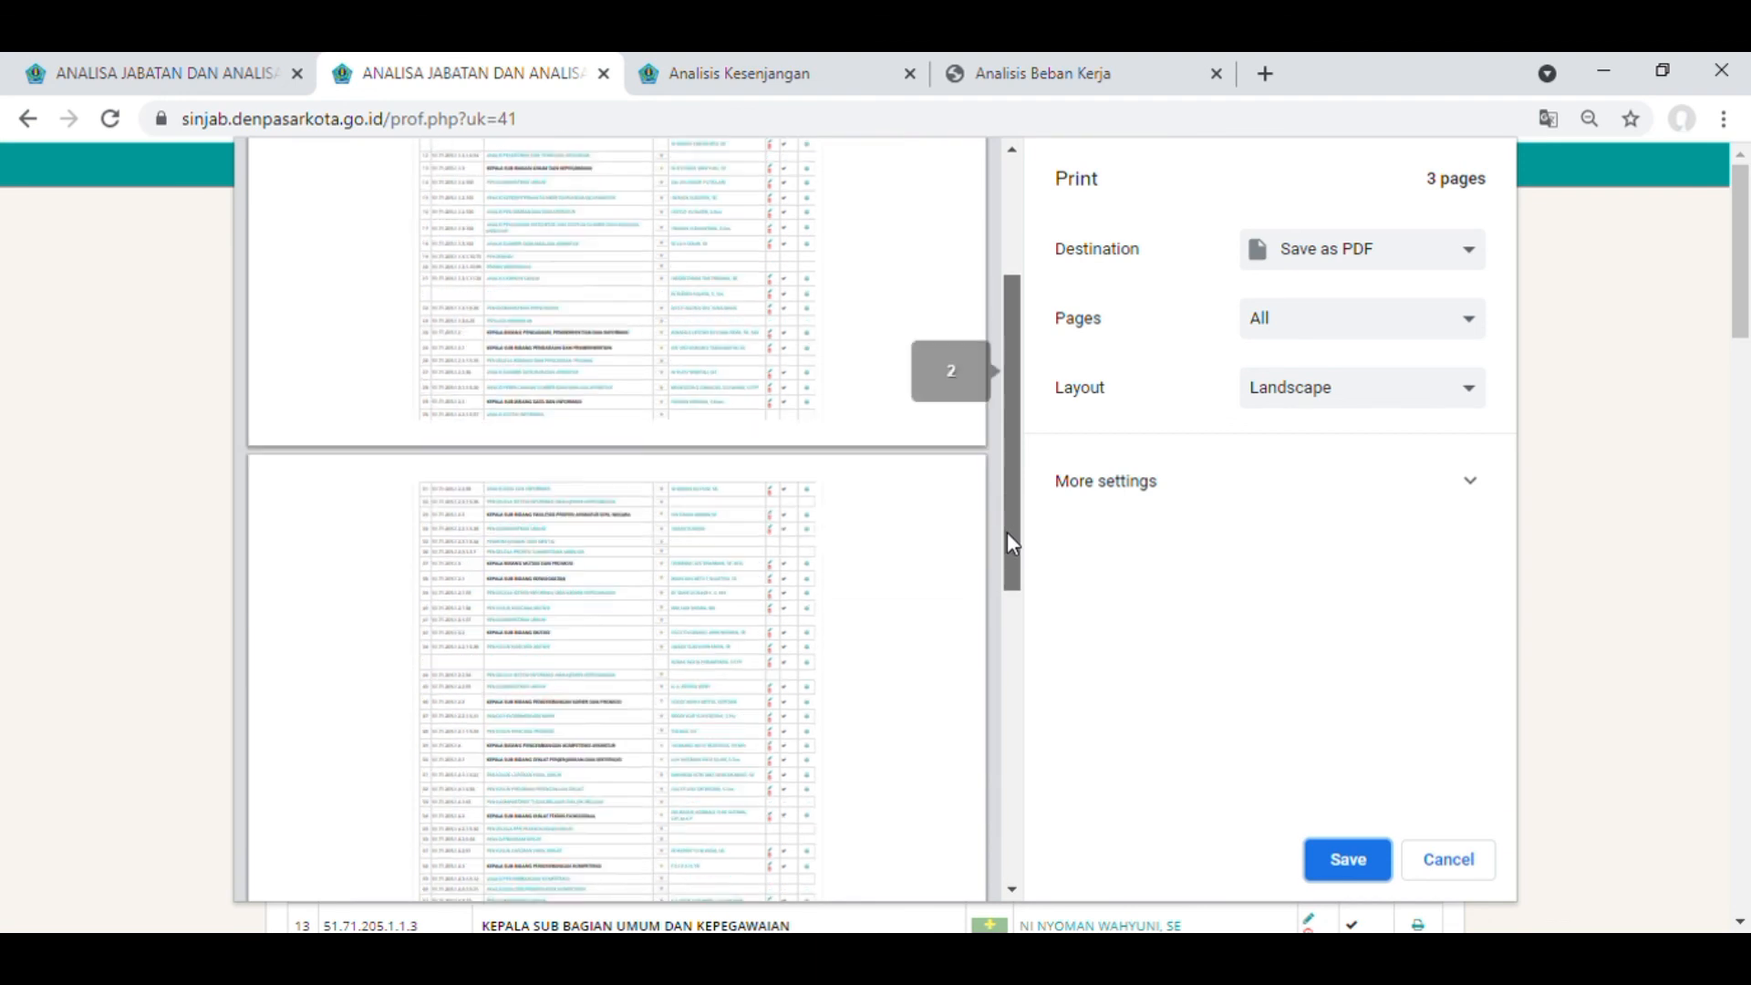
{"action": "left_click", "coordinate": [1299, 276]}
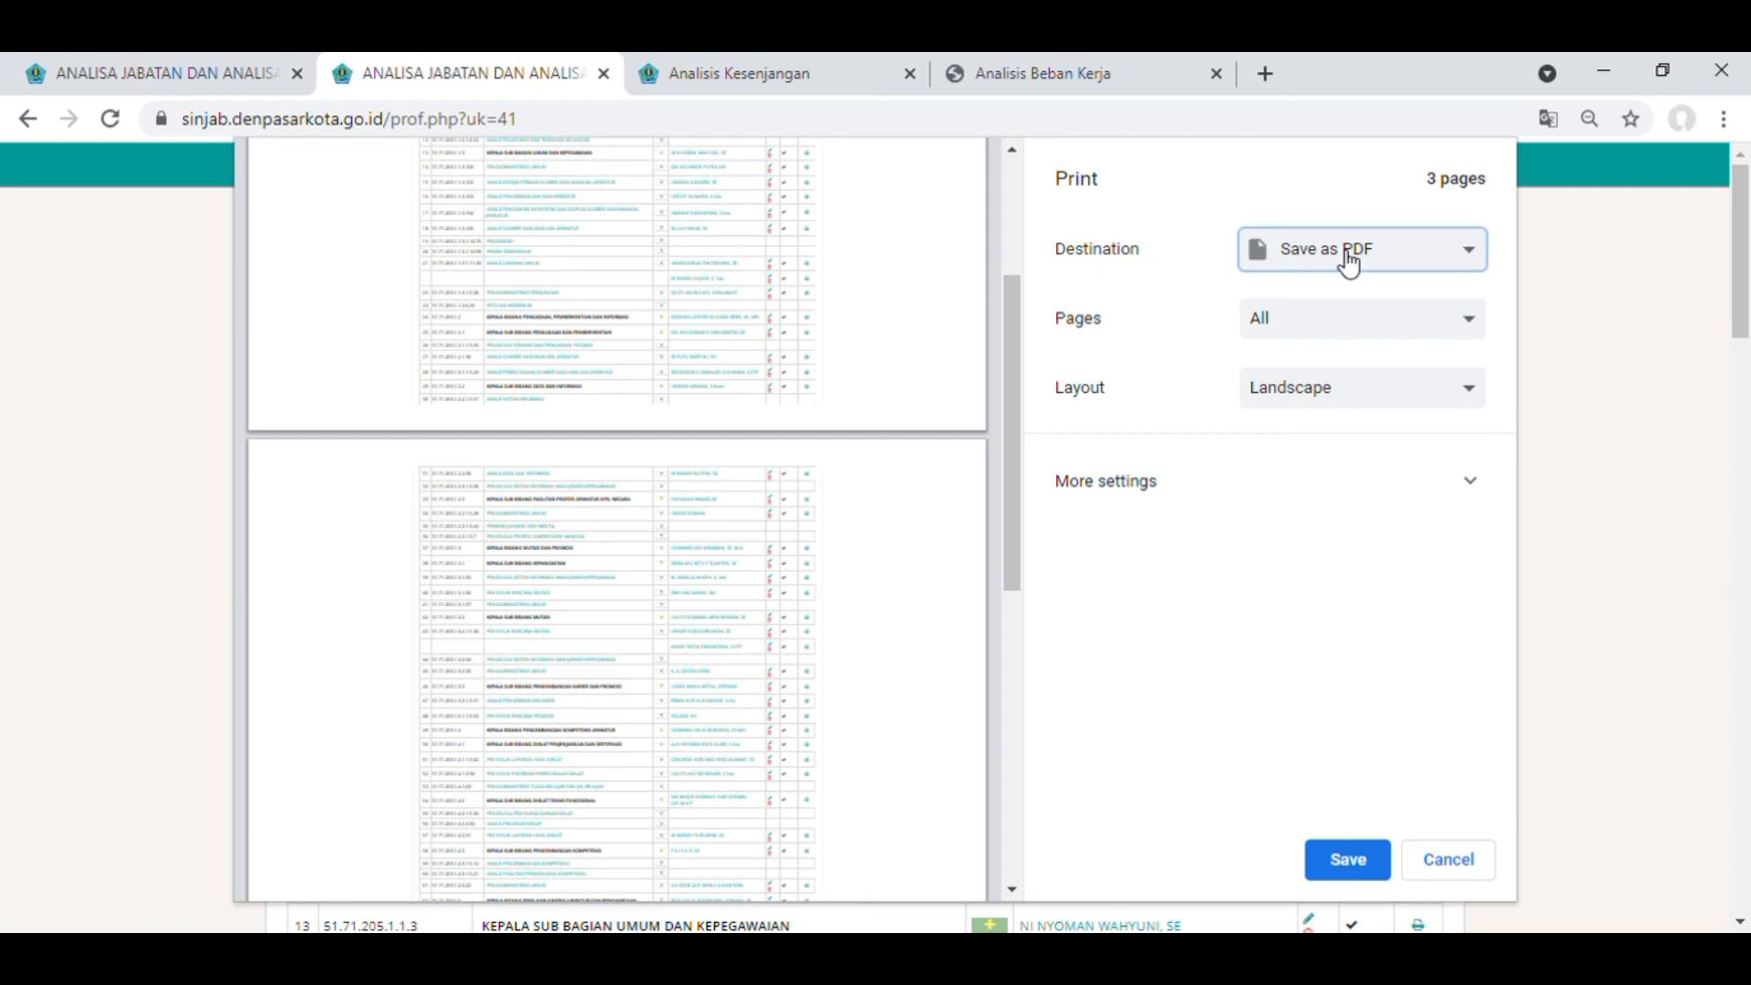
{"action": "left_click", "coordinate": [1485, 863]}
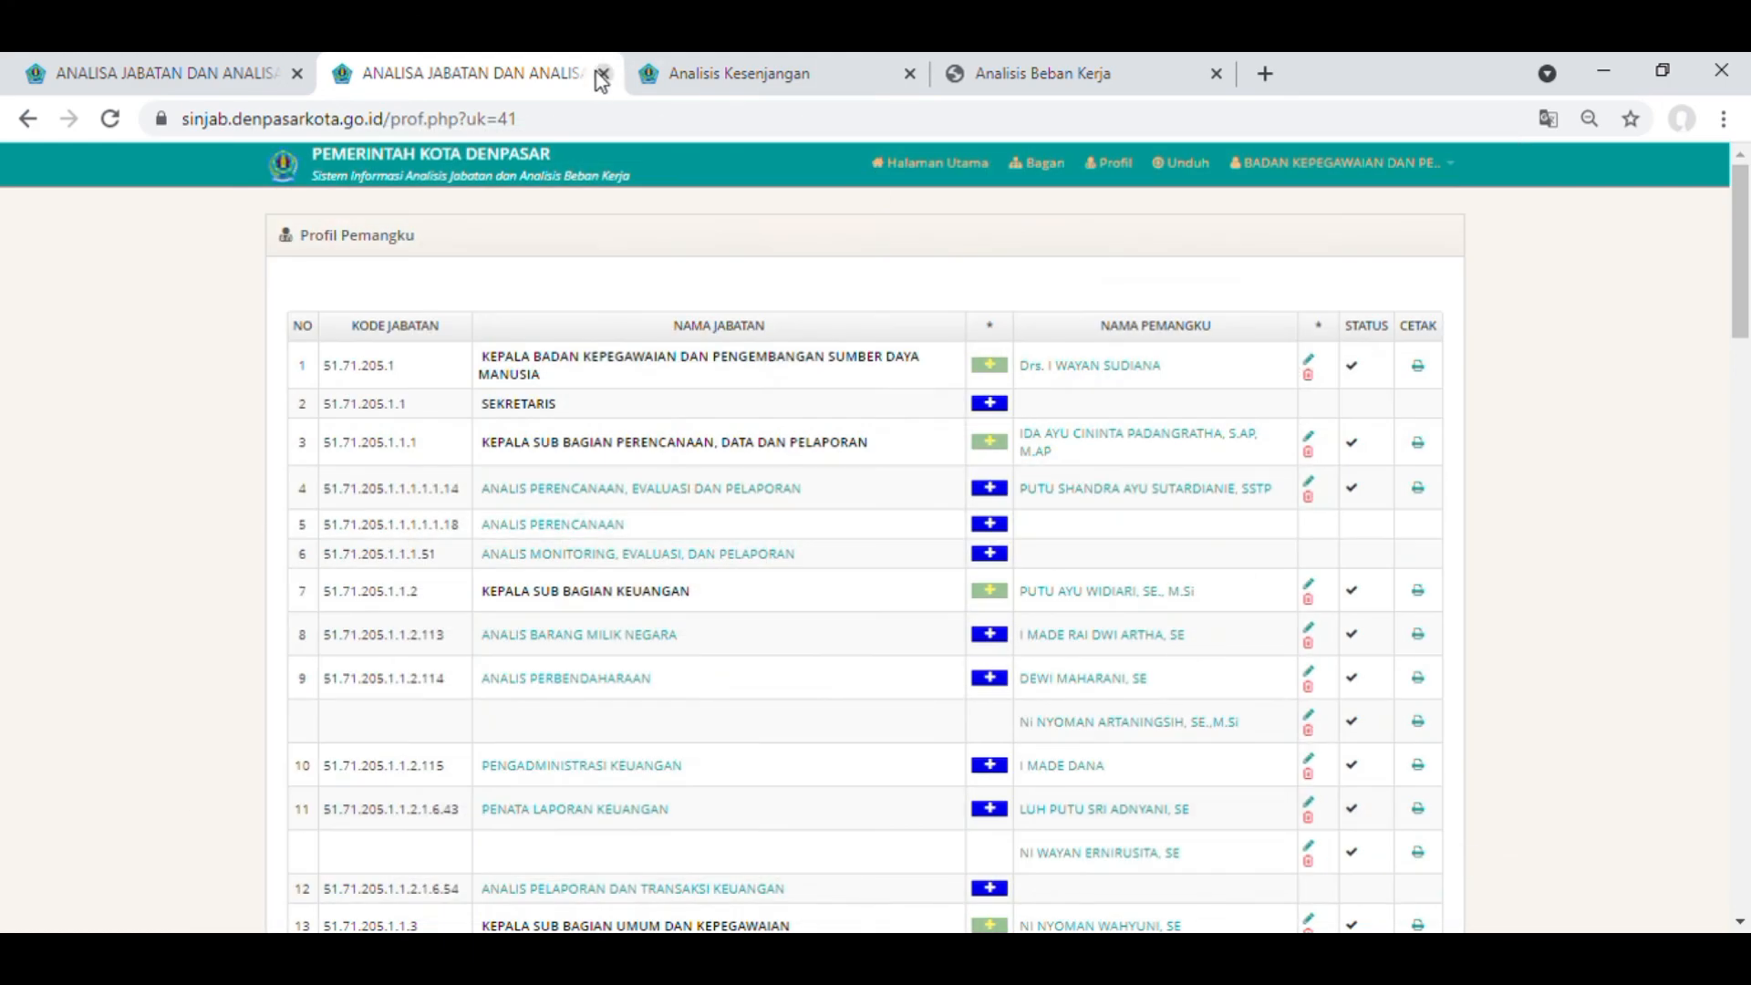
{"action": "left_click", "coordinate": [602, 75]}
Return to Form B, view its print version with Save as PDF as destination, cancel printing, and close that version.
{"action": "left_click", "coordinate": [165, 57]}
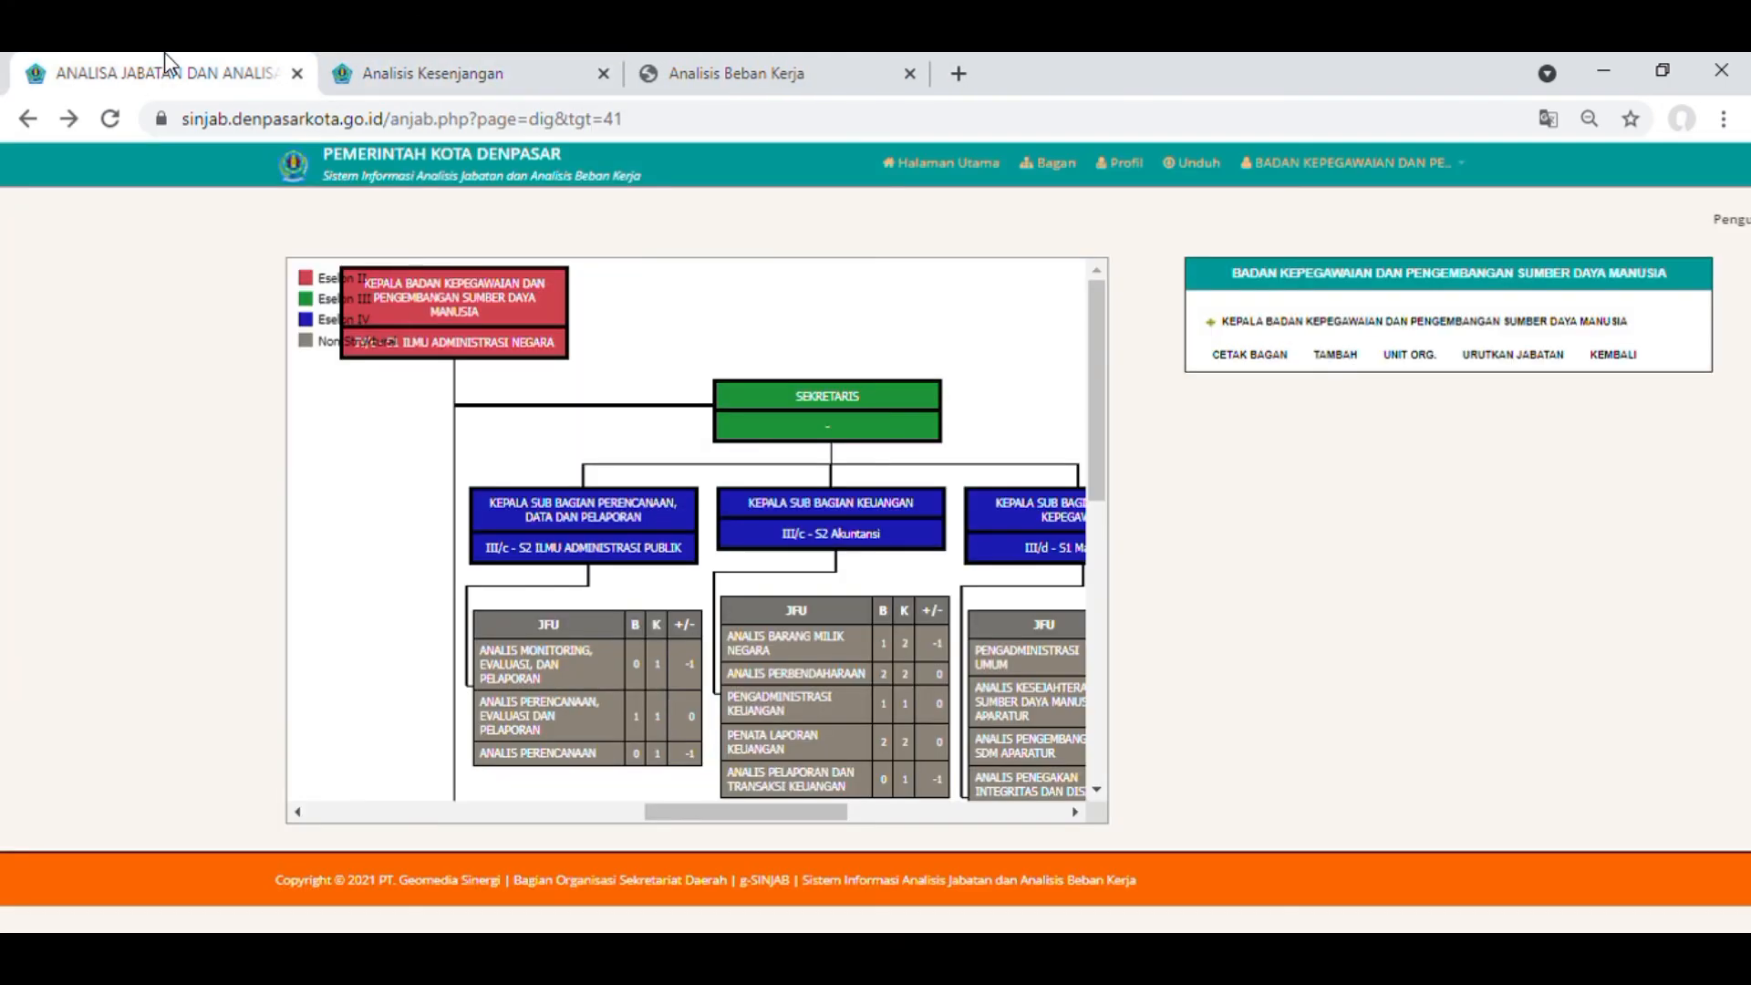
{"action": "left_click", "coordinate": [565, 71]}
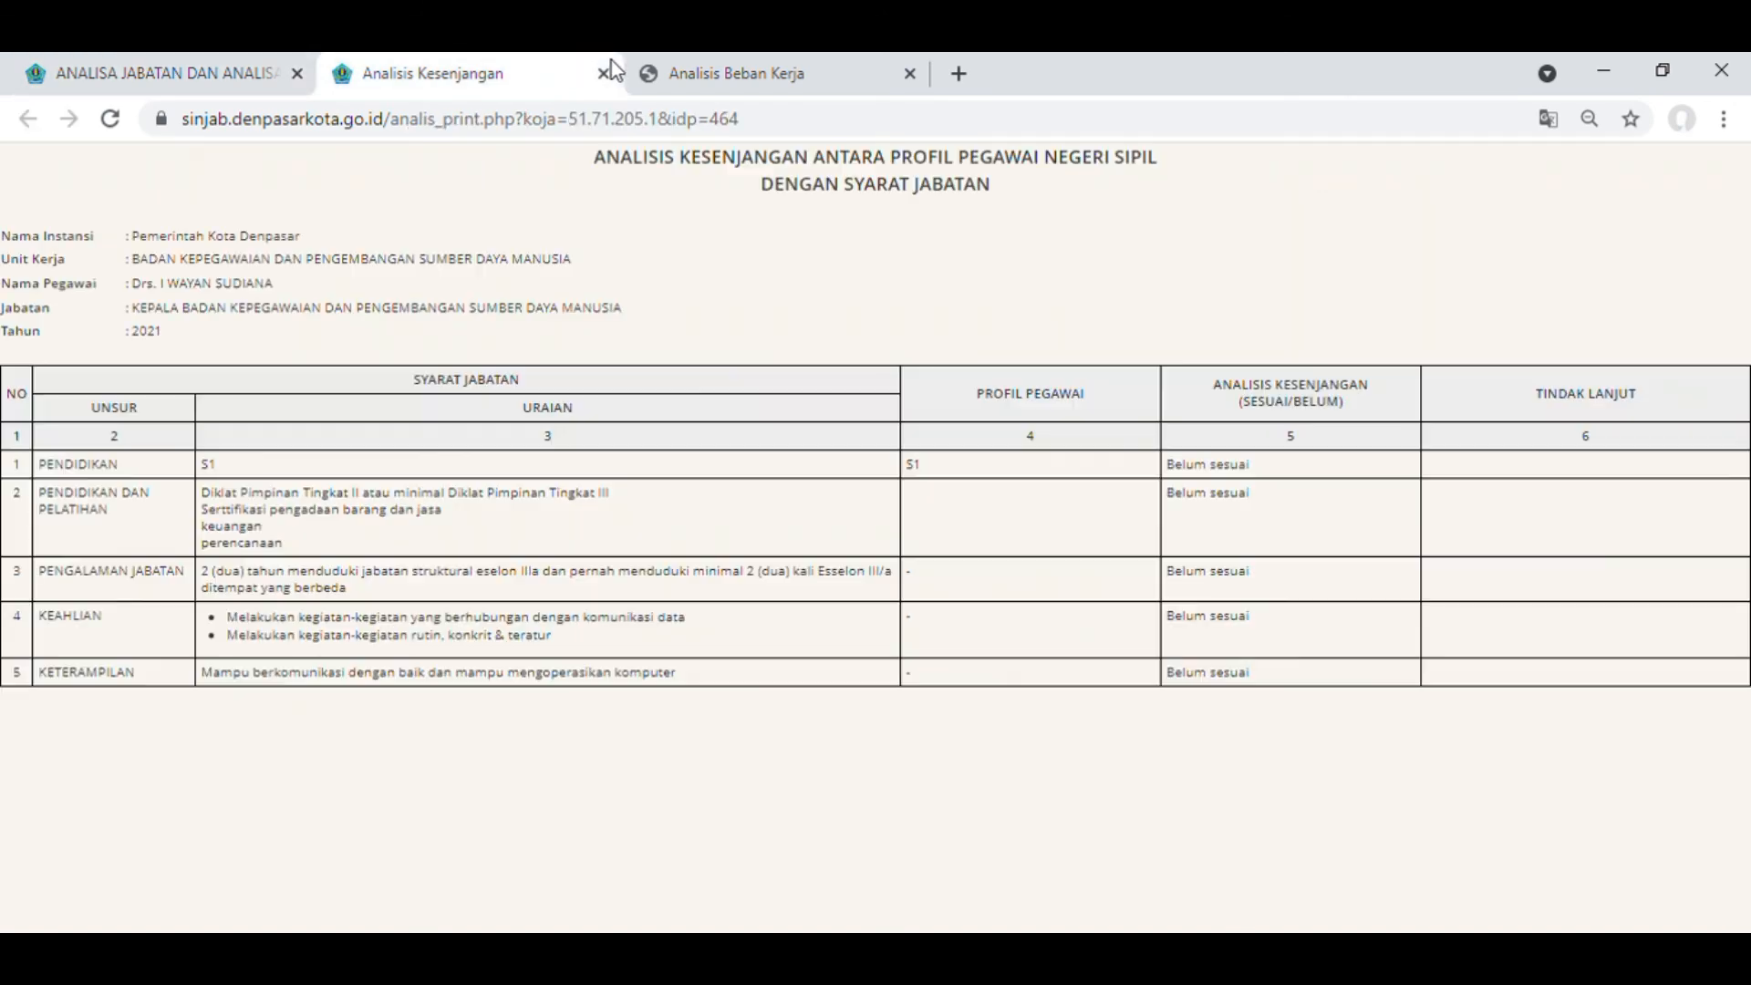
{"action": "left_click", "coordinate": [38, 87]}
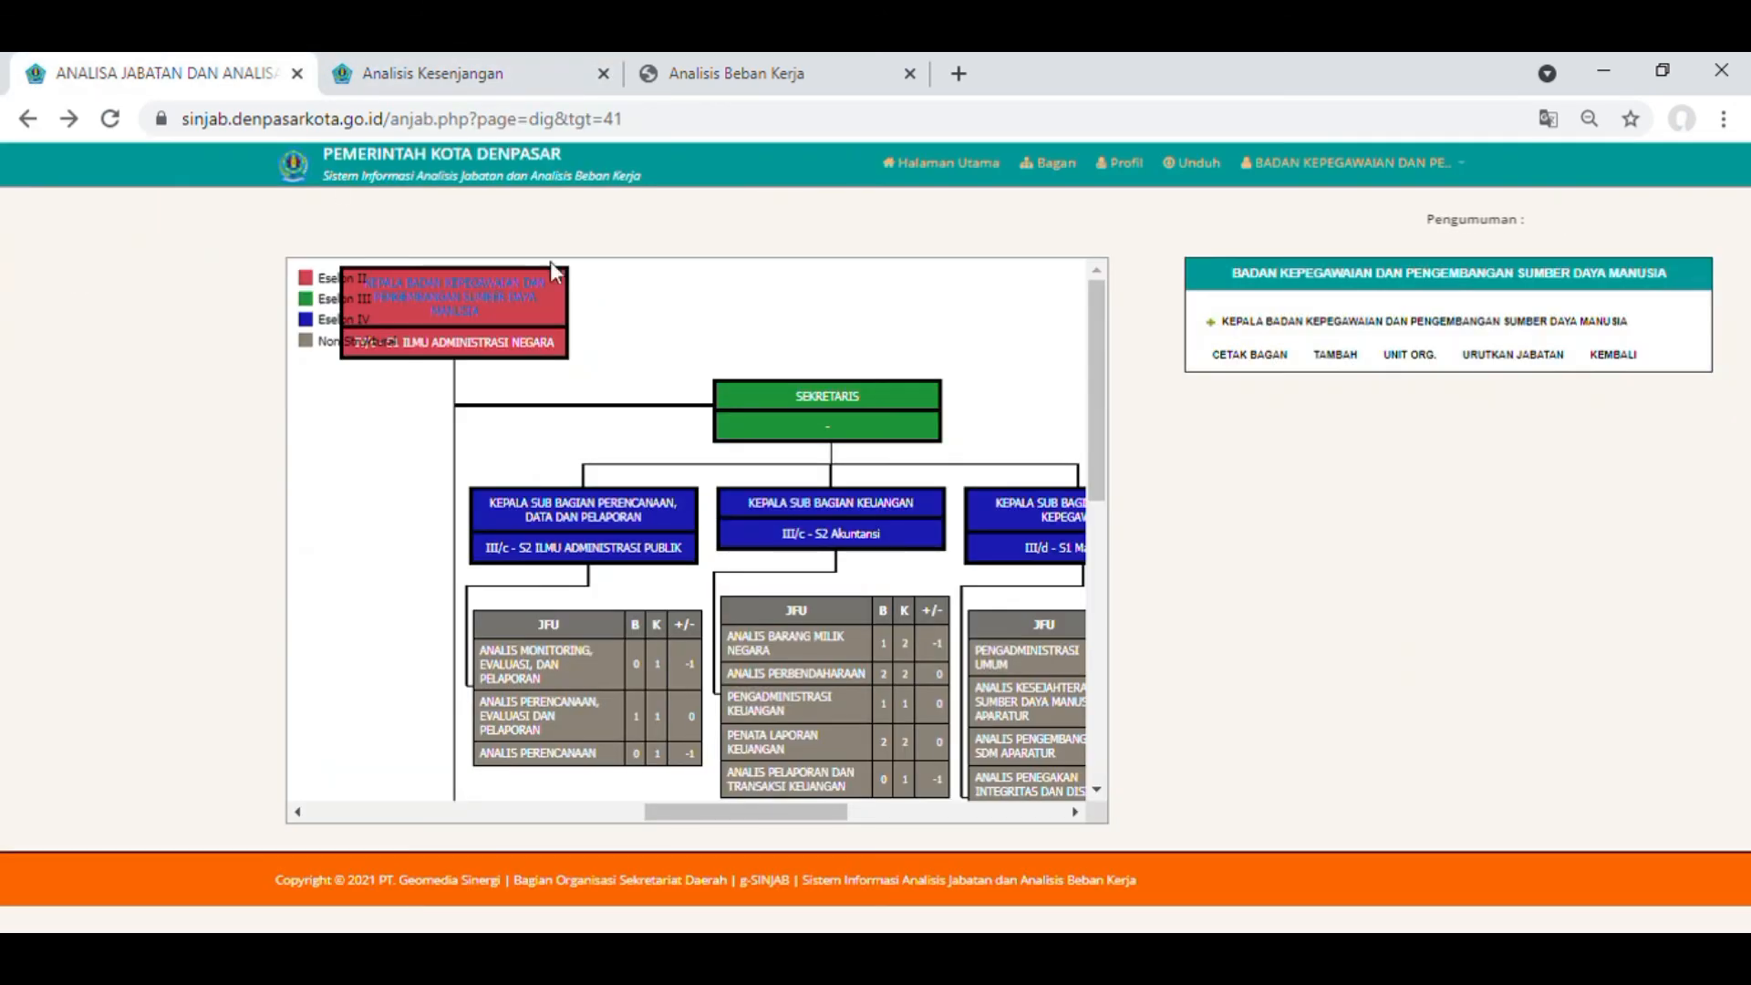
{"action": "left_click", "coordinate": [708, 72]}
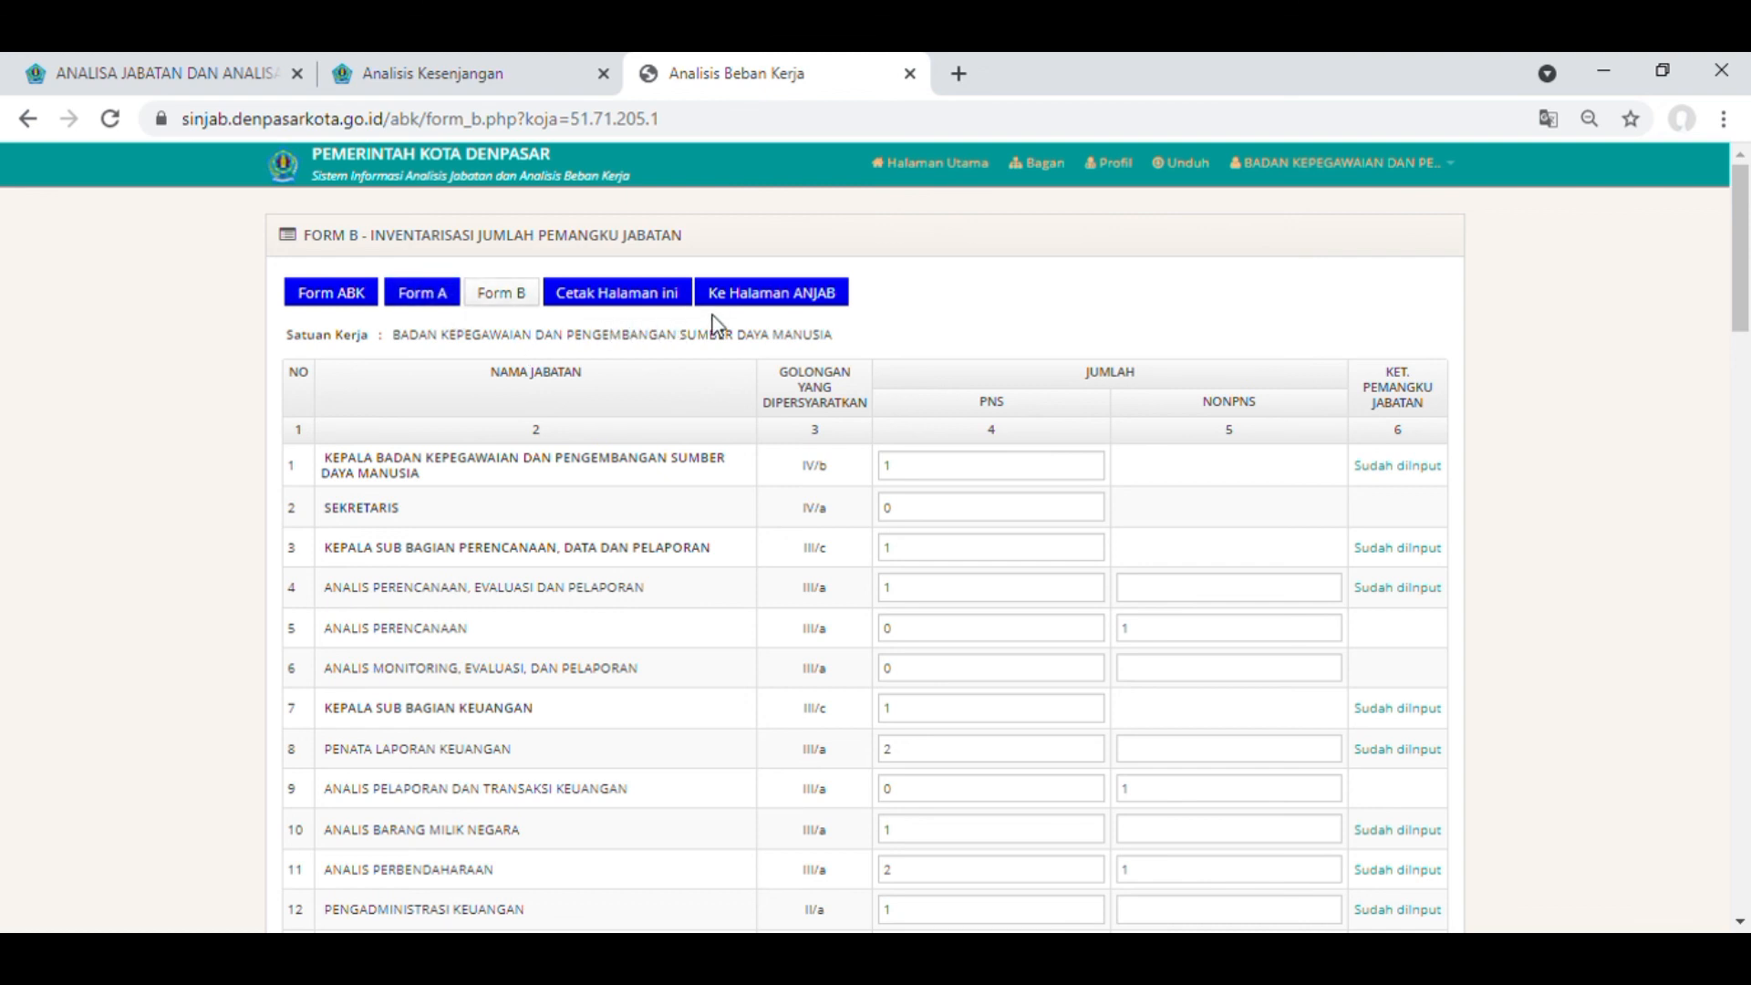
{"action": "left_click", "coordinate": [638, 293]}
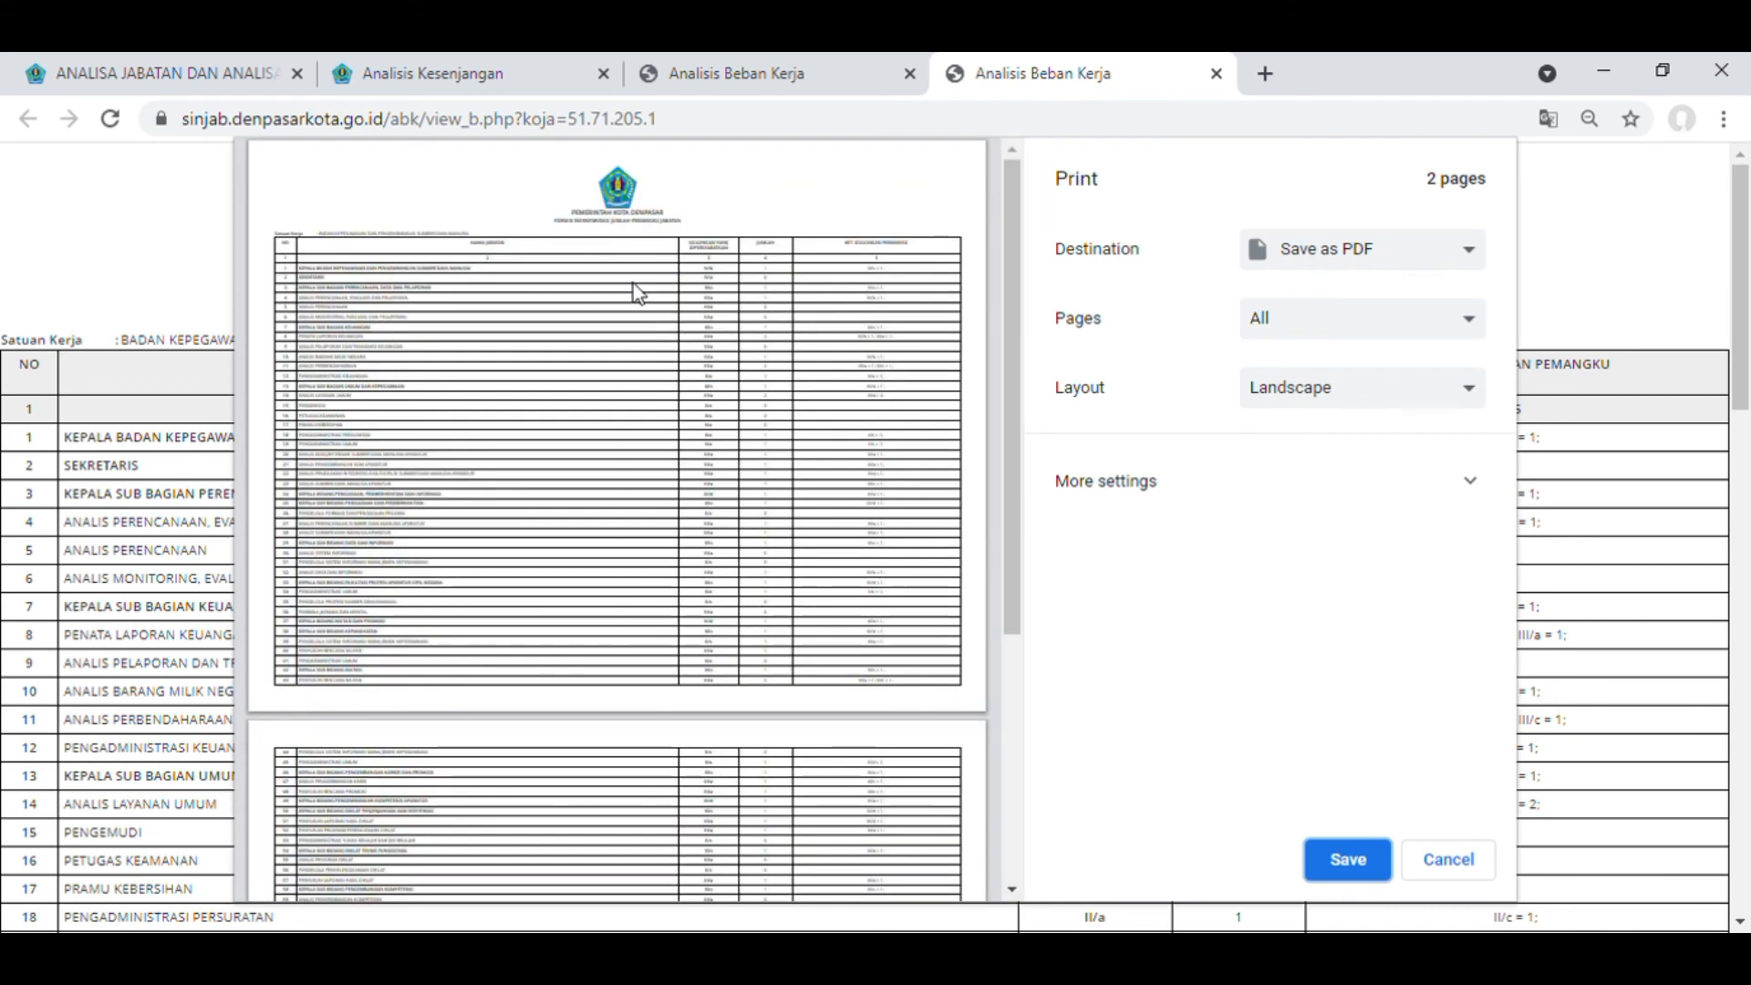
{"action": "left_click", "coordinate": [1325, 263]}
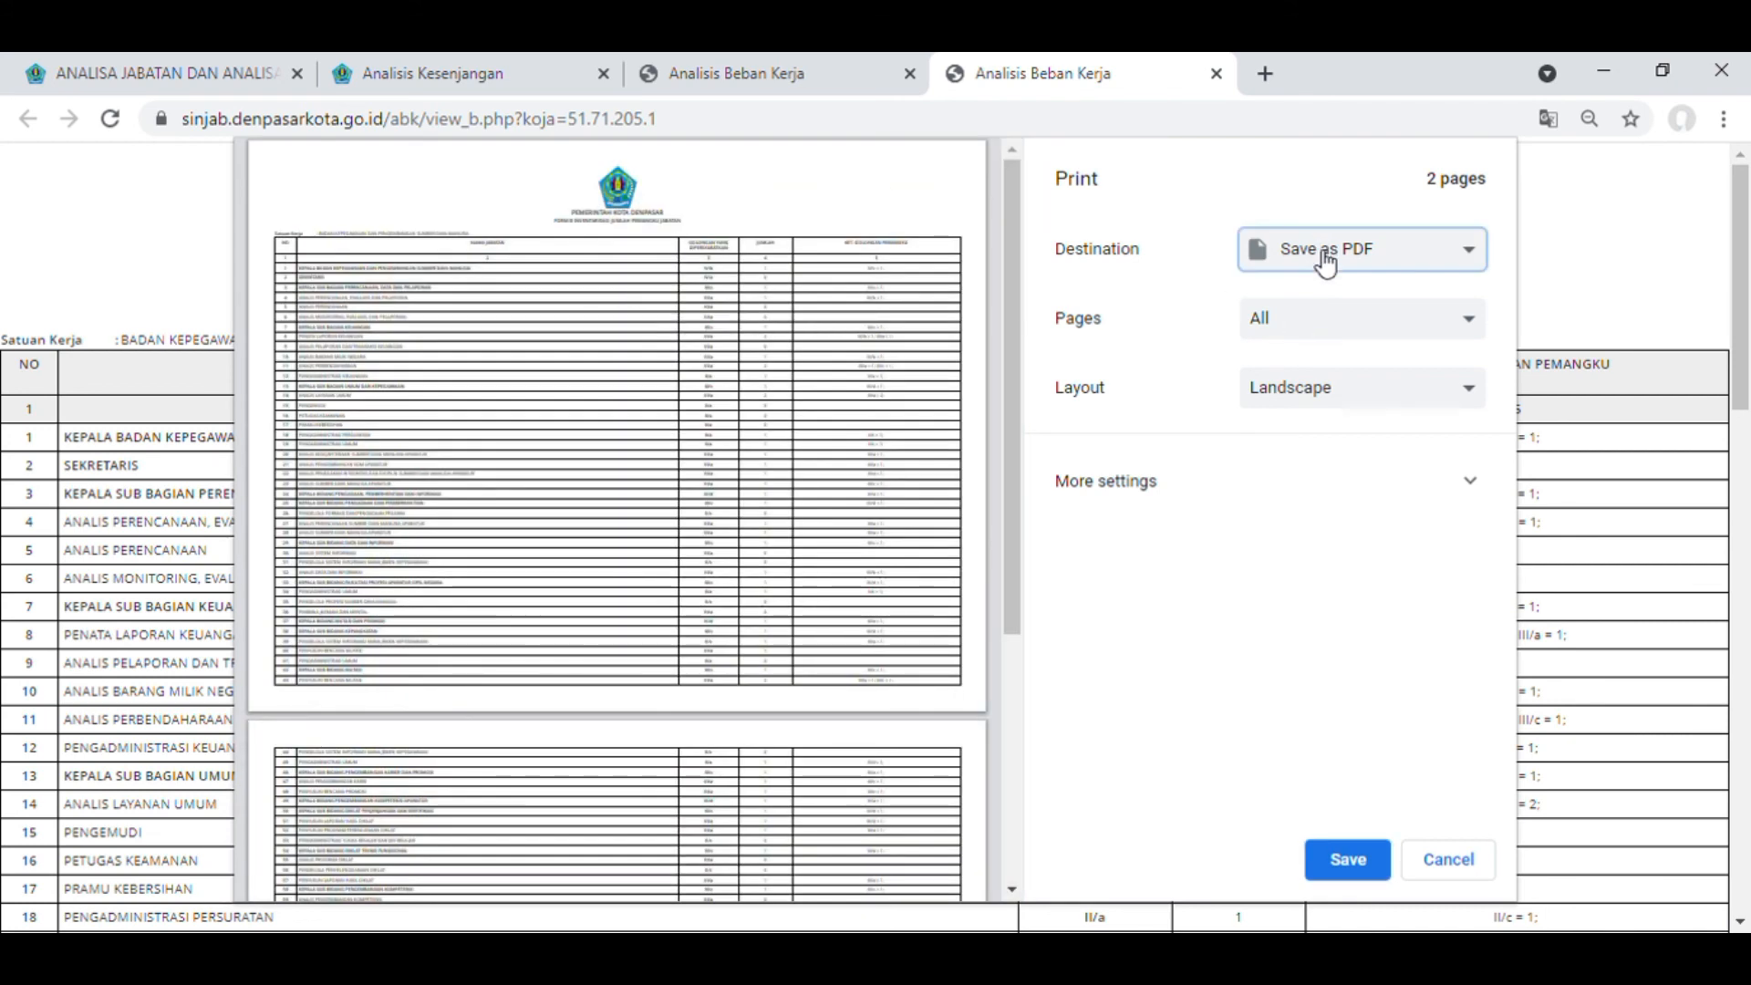
{"action": "left_click", "coordinate": [1452, 862]}
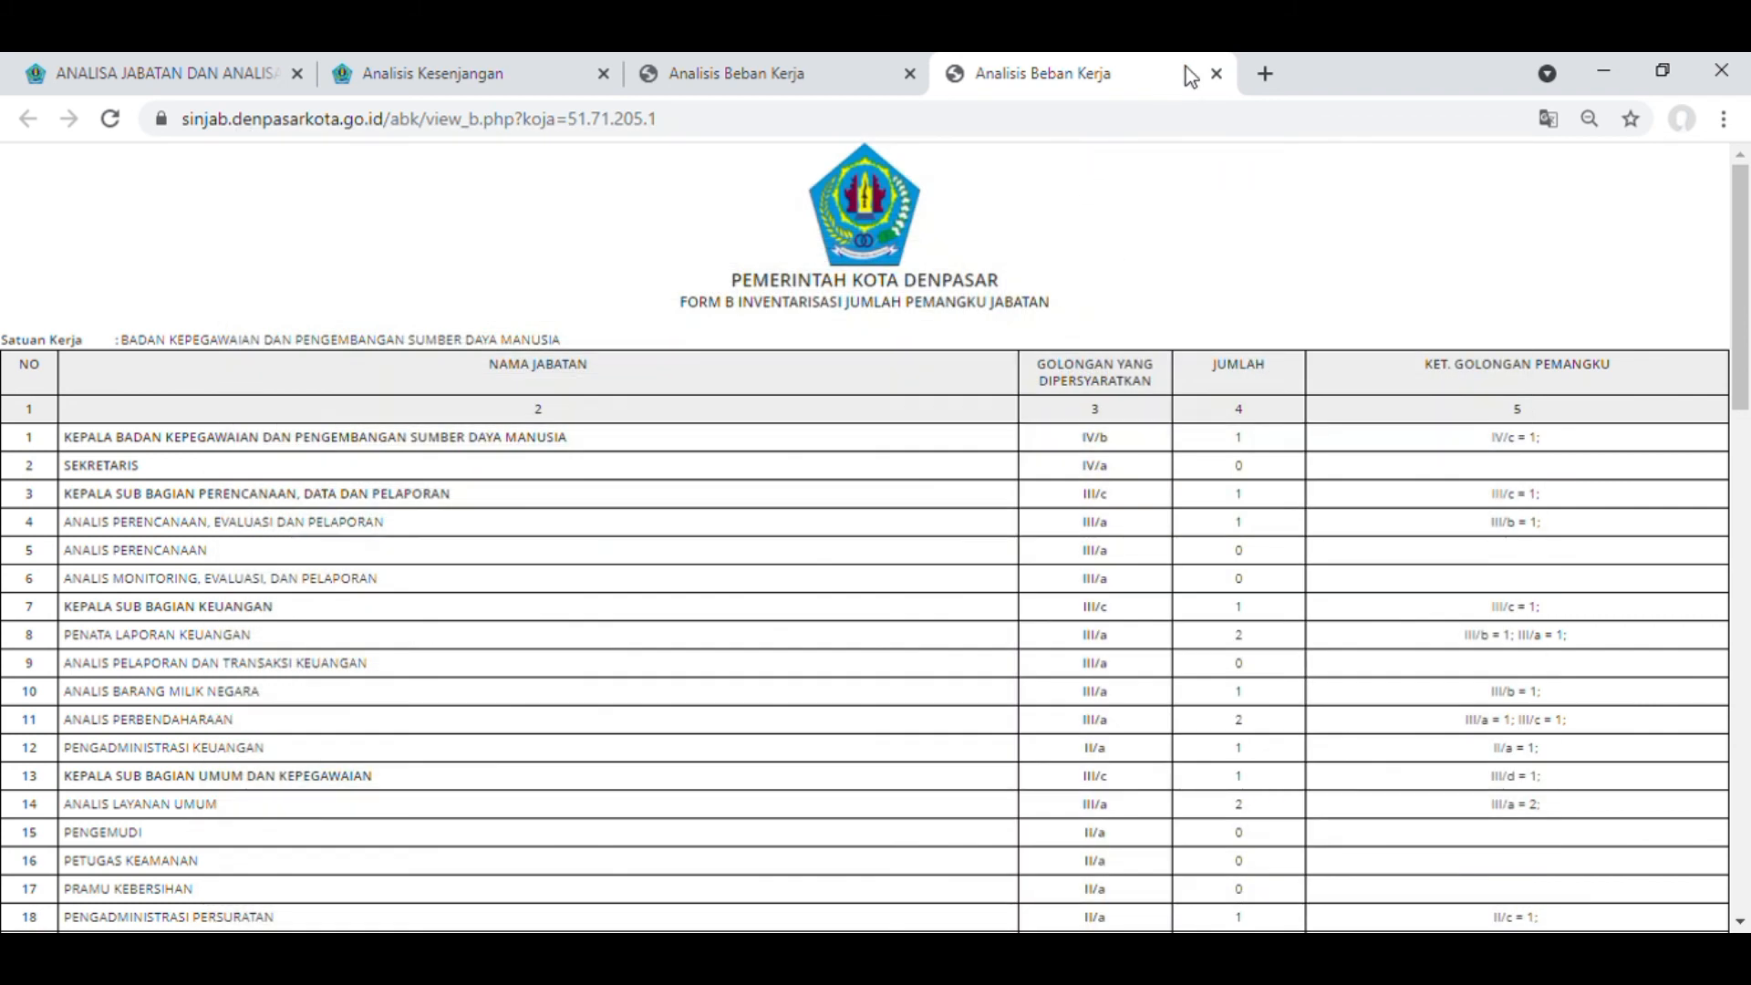
{"action": "left_click", "coordinate": [1219, 73]}
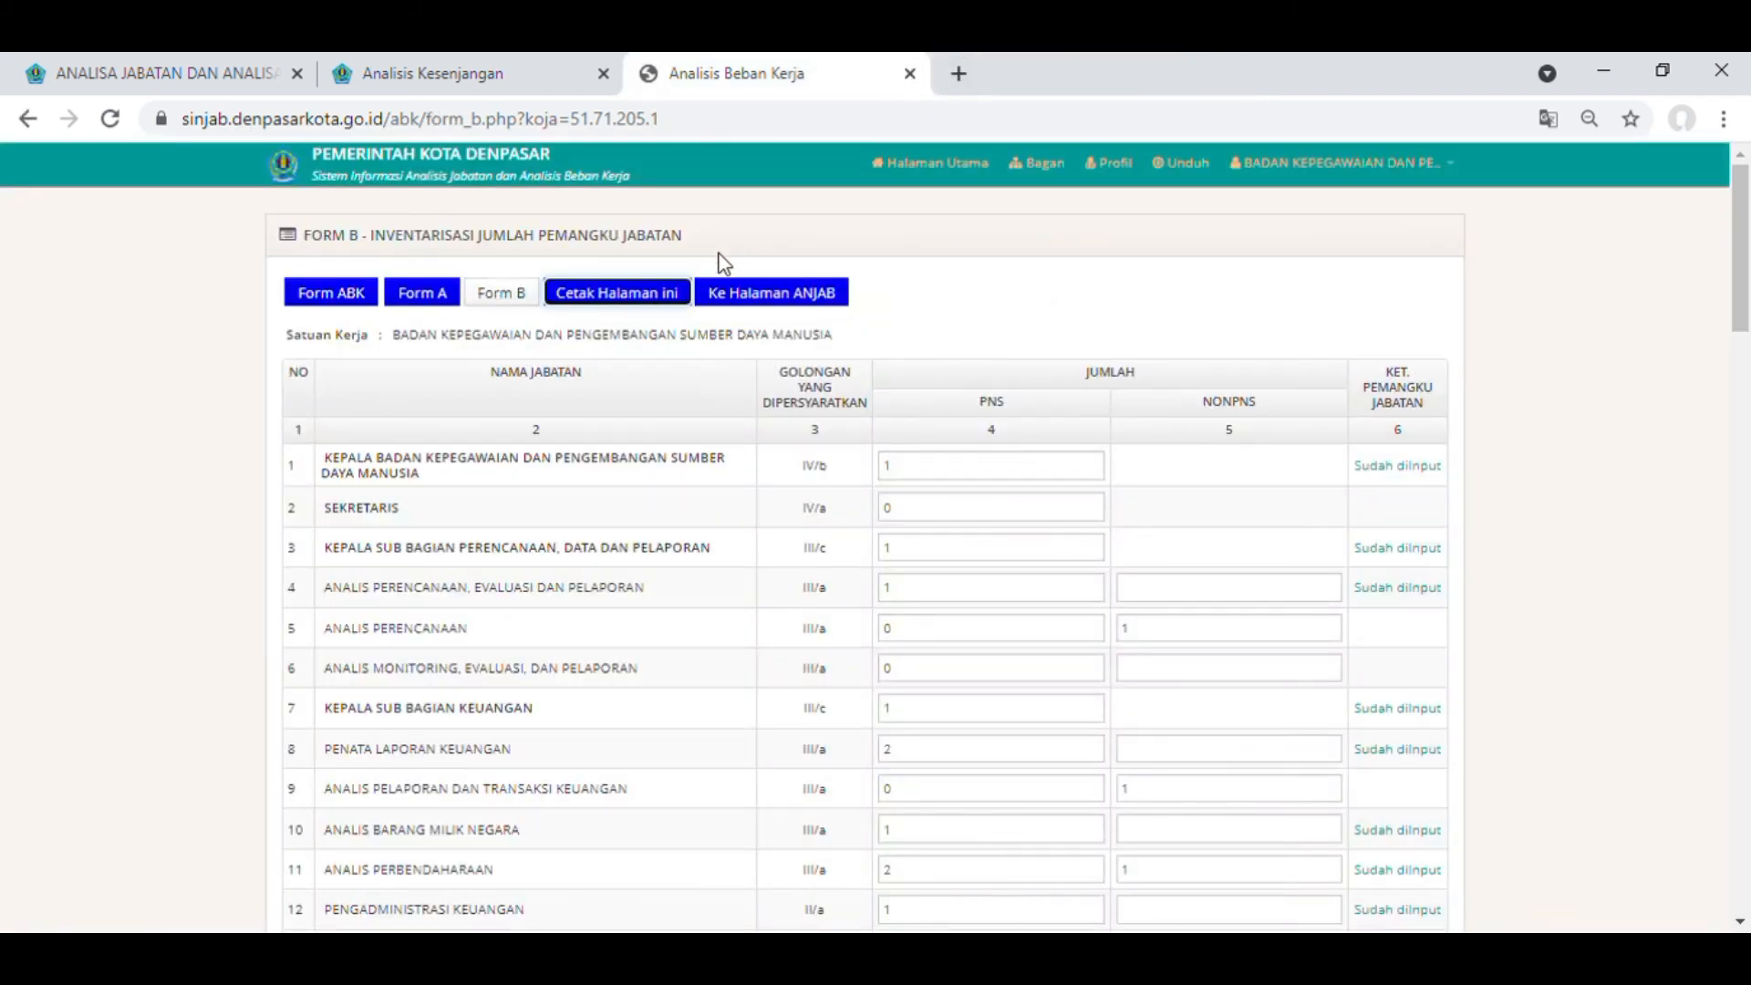
Go through the ANJAB form to the ABK form, open its print version, and cancel printing.
{"action": "left_click", "coordinate": [769, 294]}
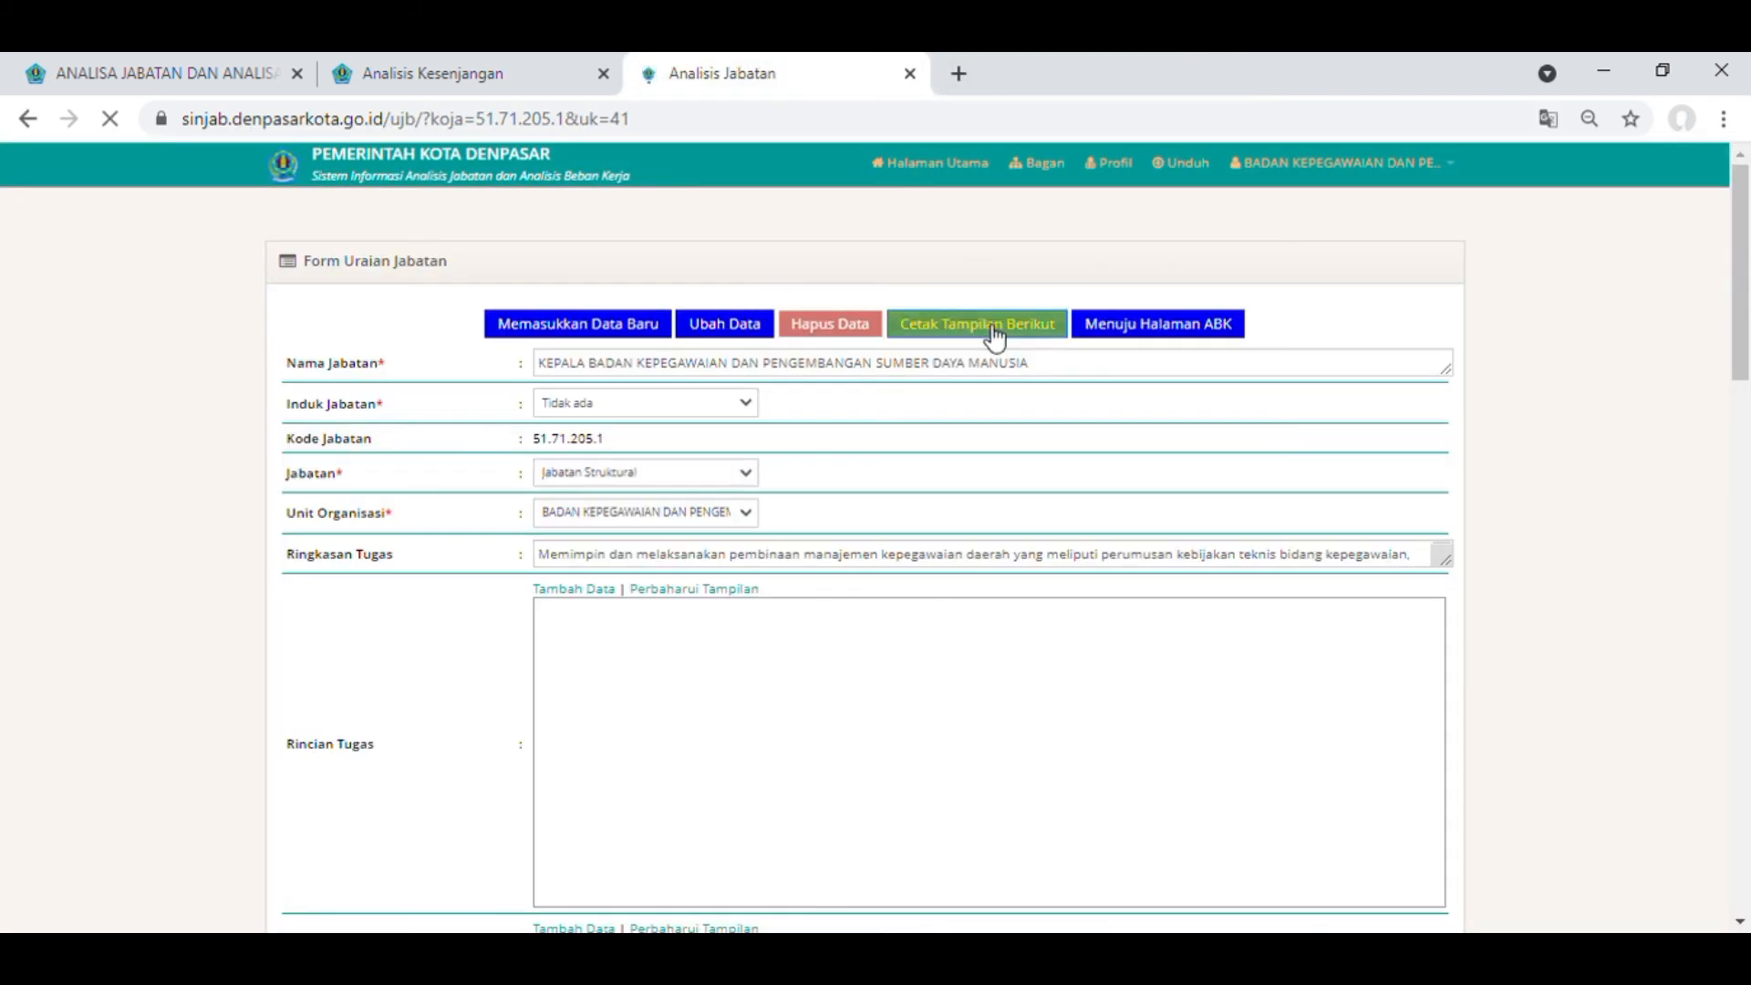
{"action": "left_click", "coordinate": [1140, 329]}
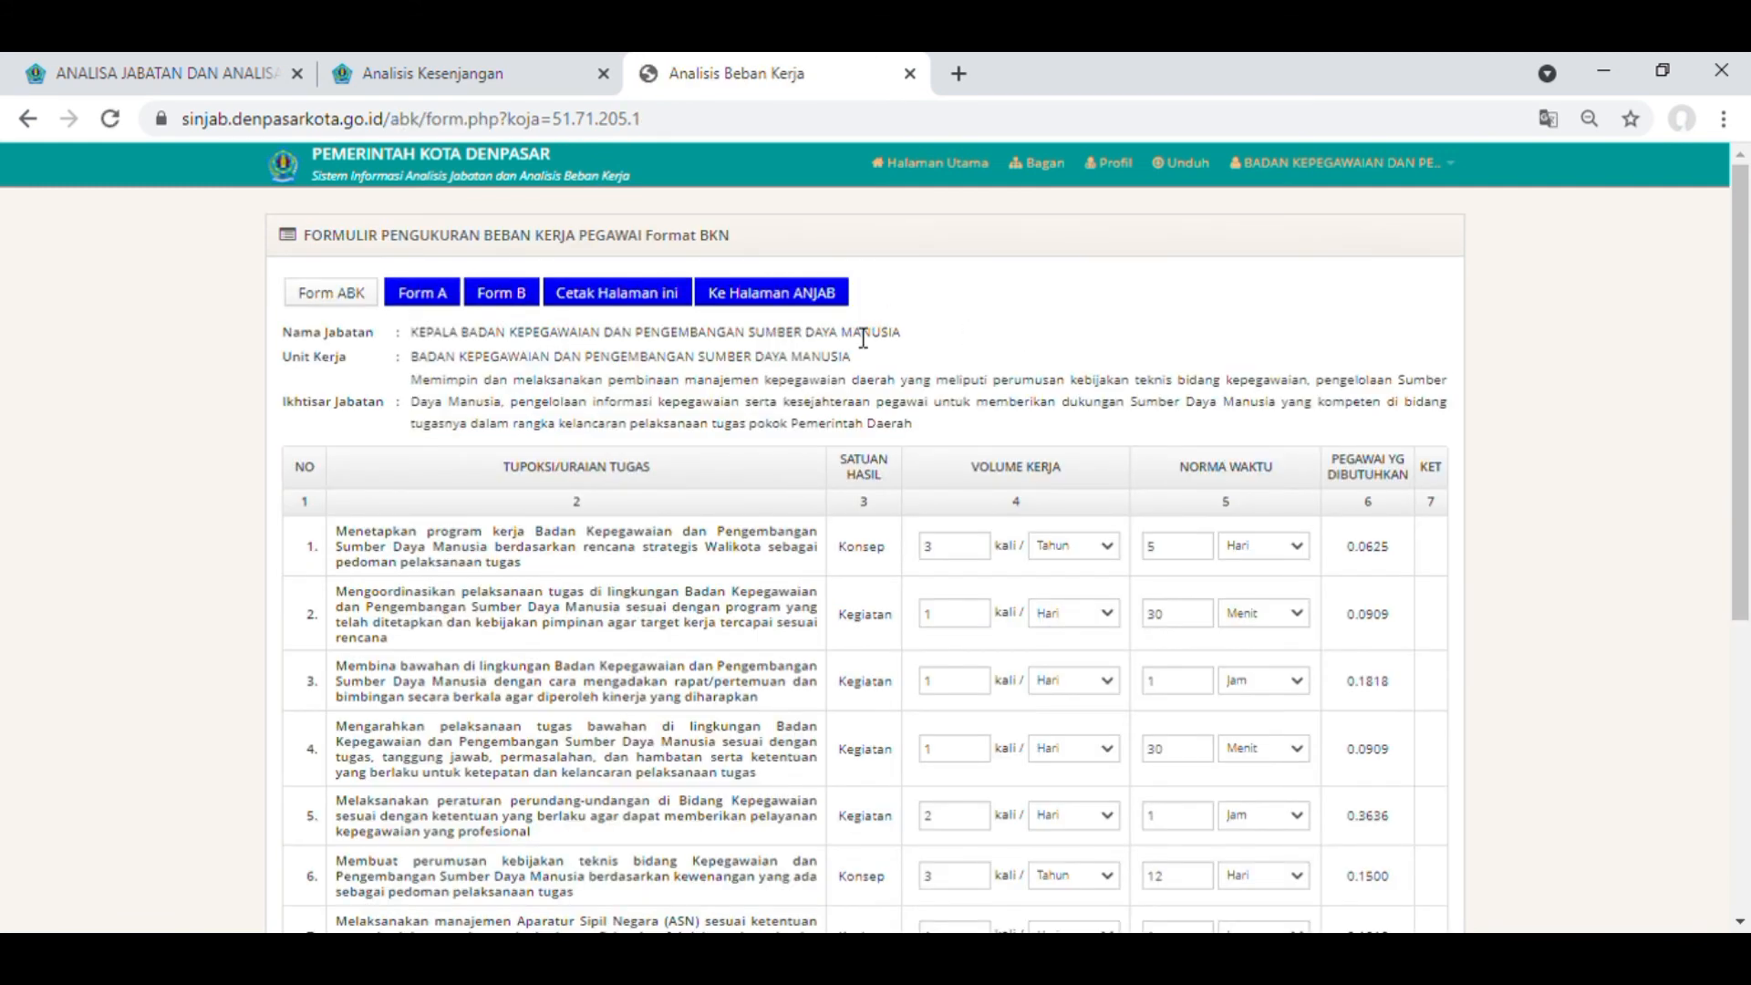
{"action": "left_click", "coordinate": [629, 310]}
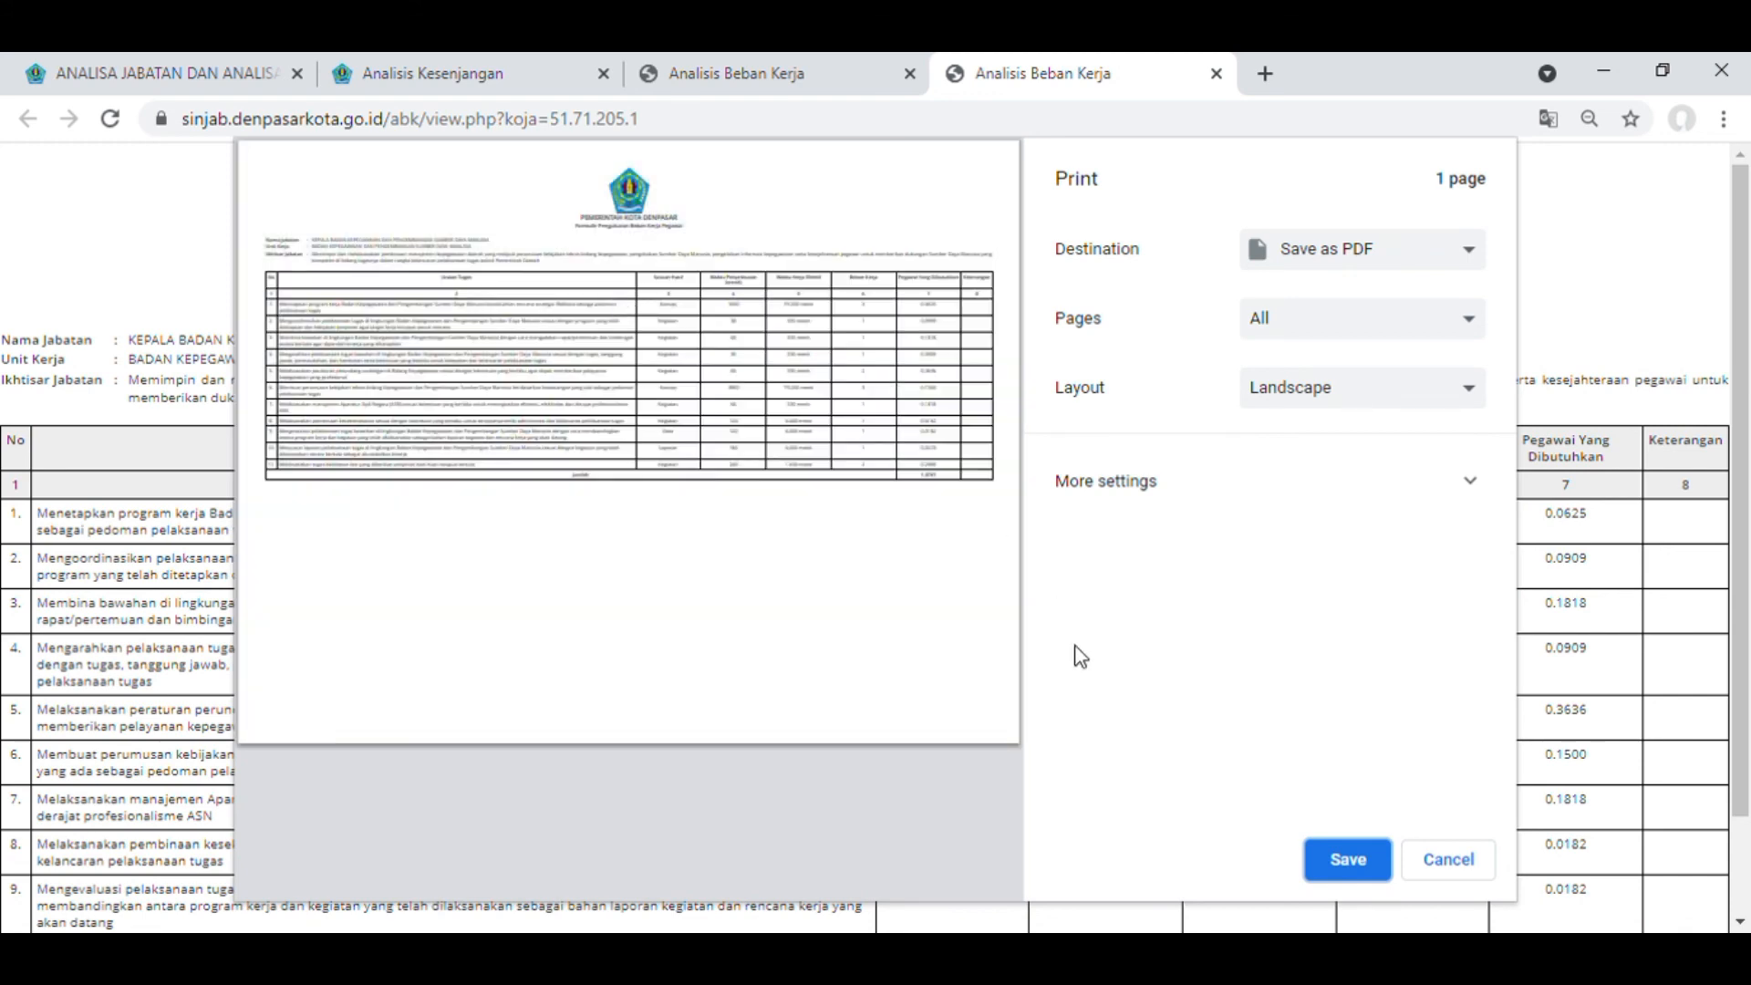
{"action": "left_click", "coordinate": [1462, 867]}
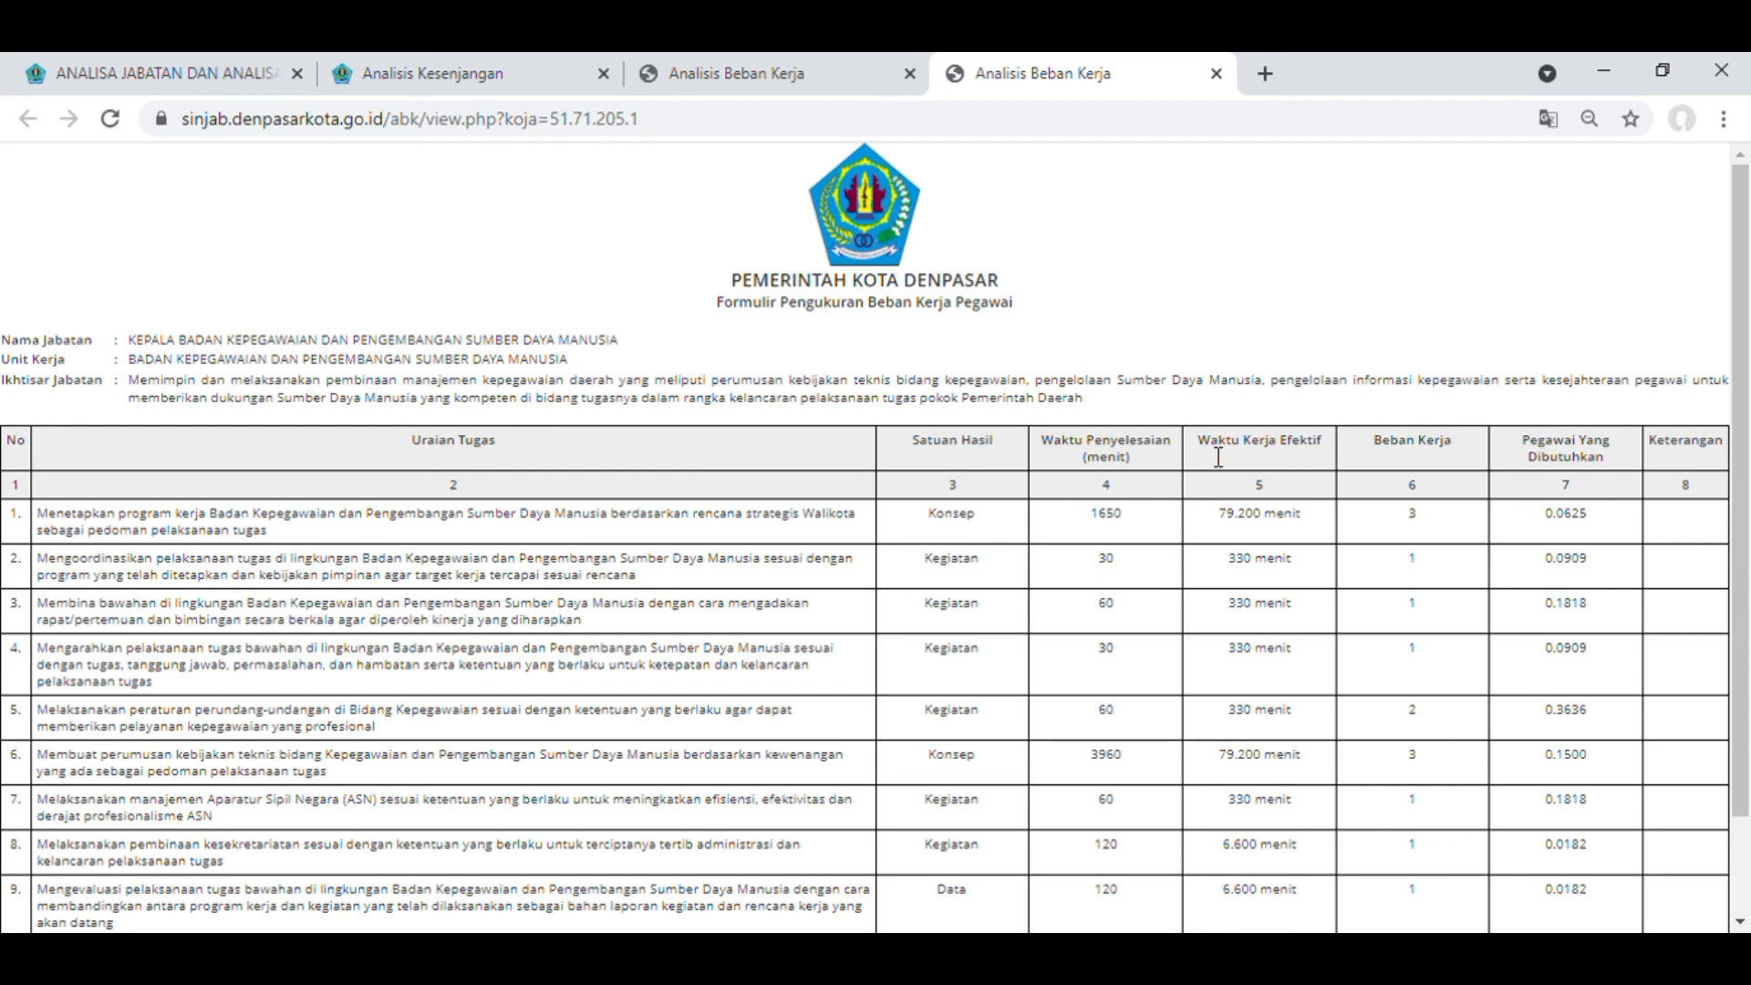
Point out the Waktu Kerja Efektif column in the ABK print version, preview the ABK form page itself for printing, and cancel.
{"action": "left_click_drag", "start_coordinate": [1212, 454], "coordinate": [1268, 460]}
{"action": "left_click", "coordinate": [781, 71]}
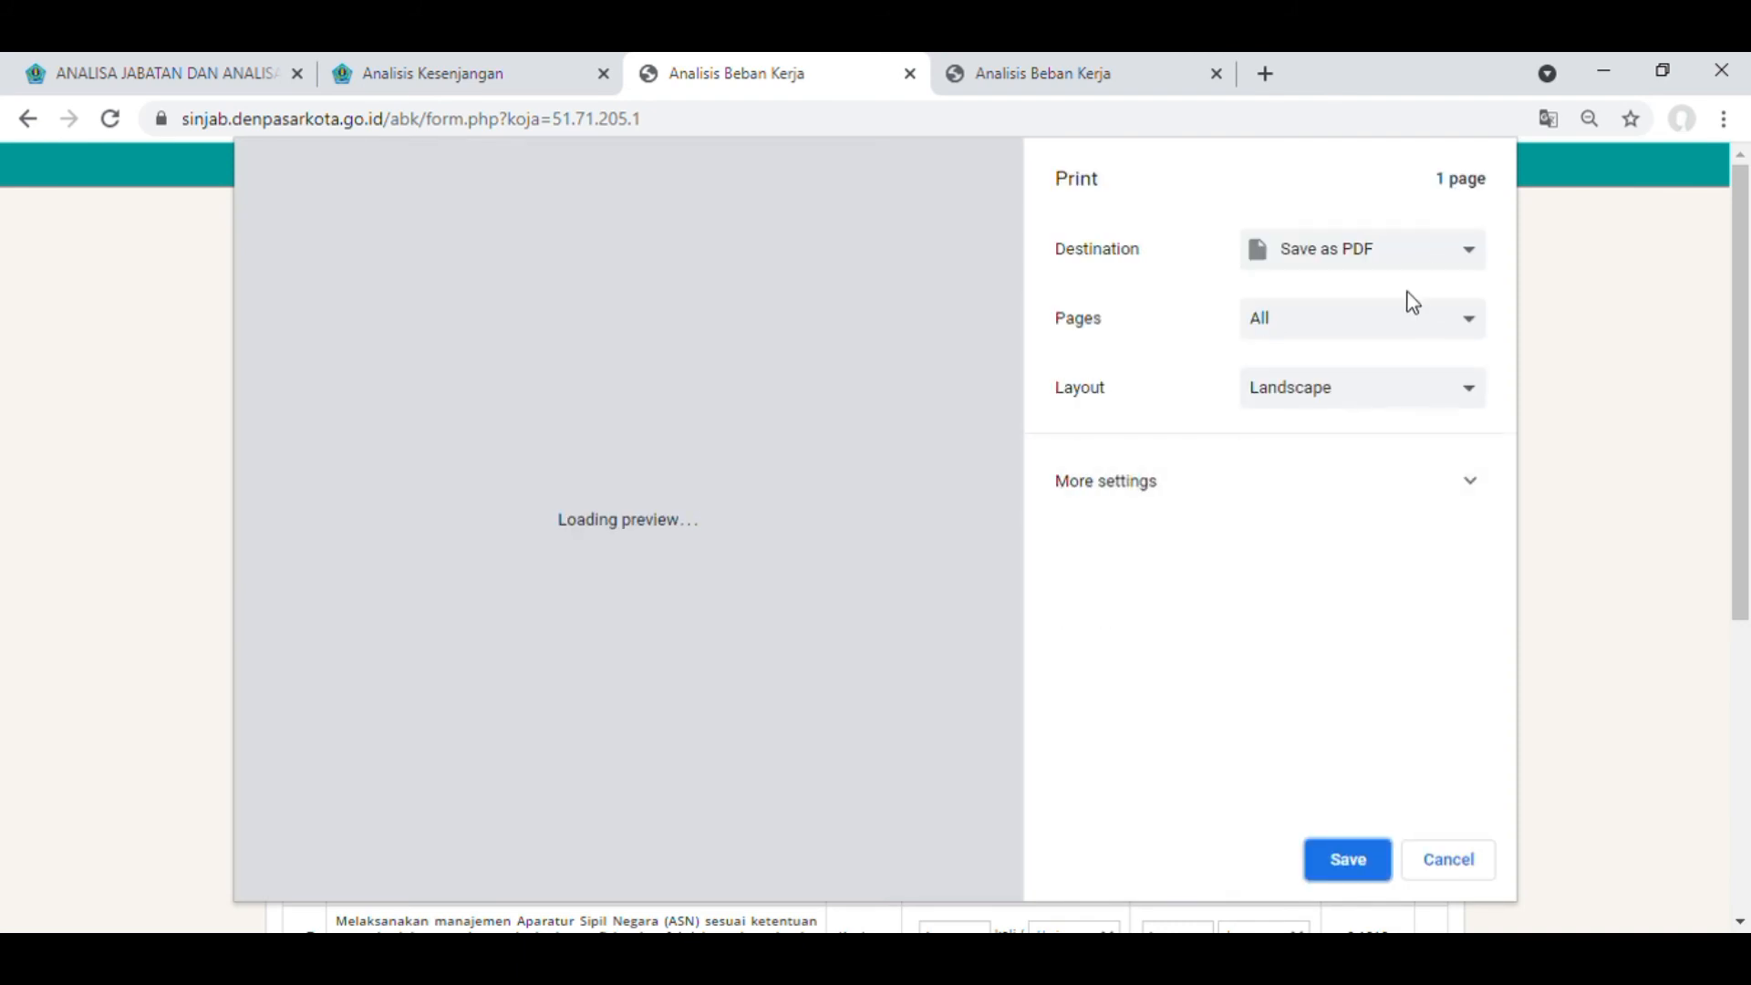
{"action": "left_click", "coordinate": [1447, 859]}
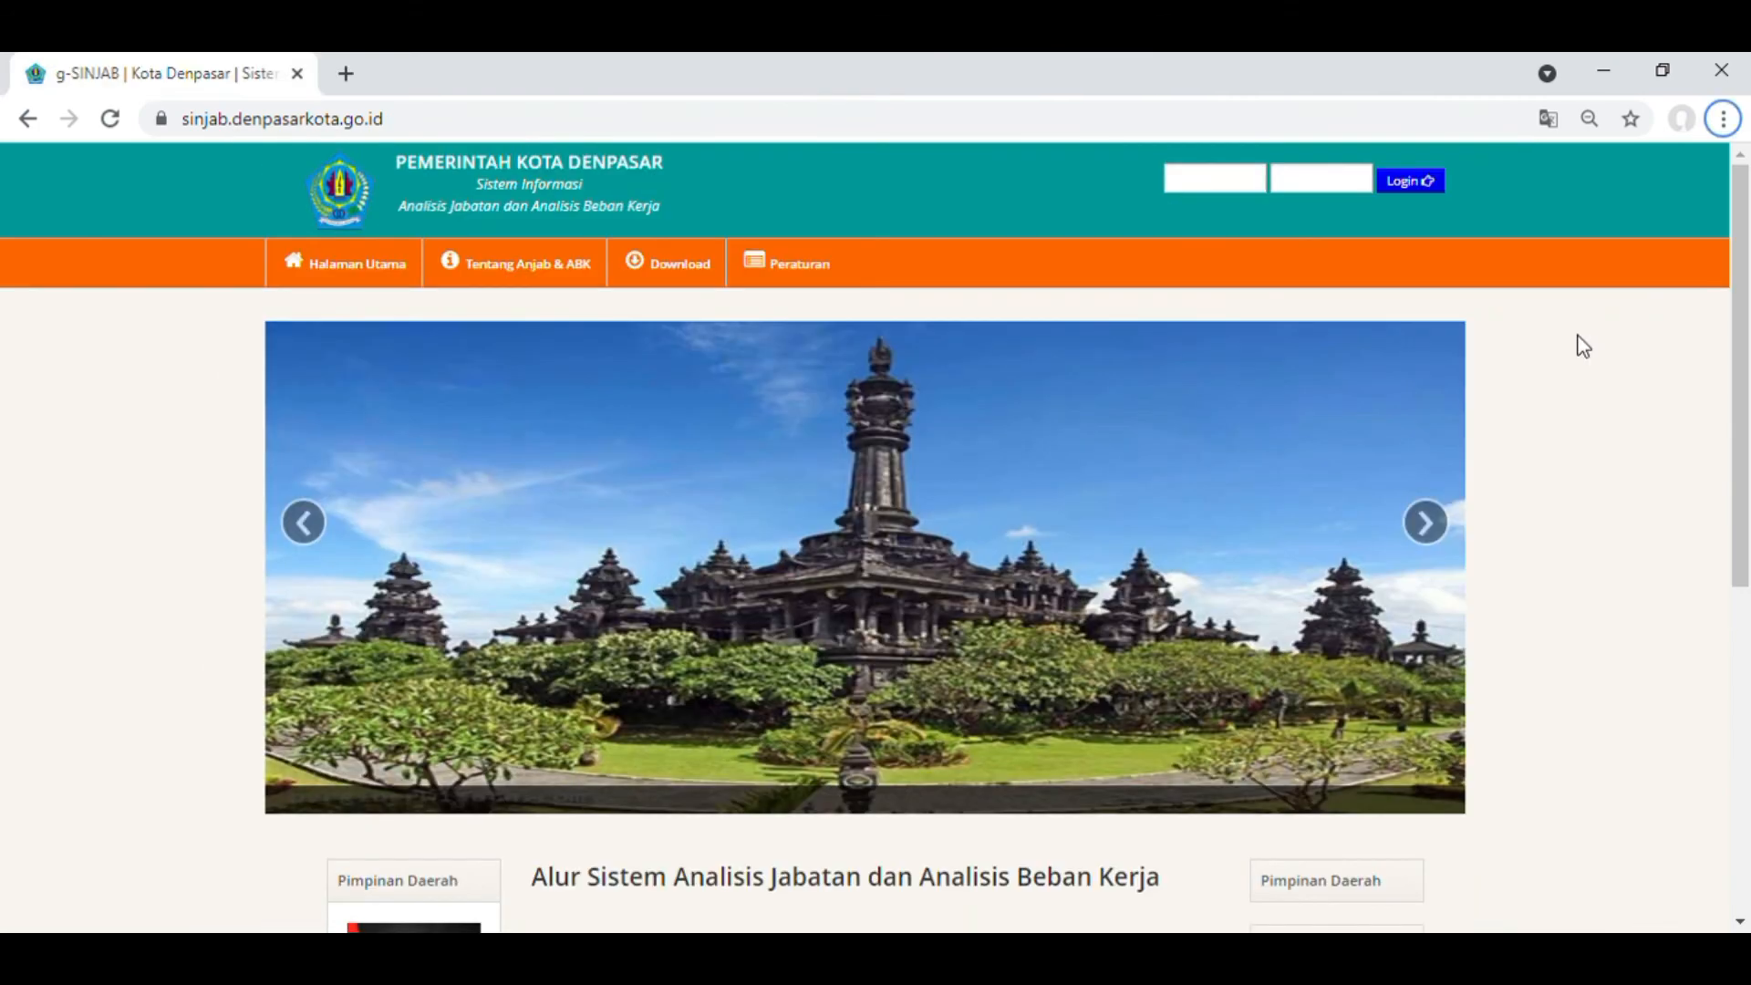